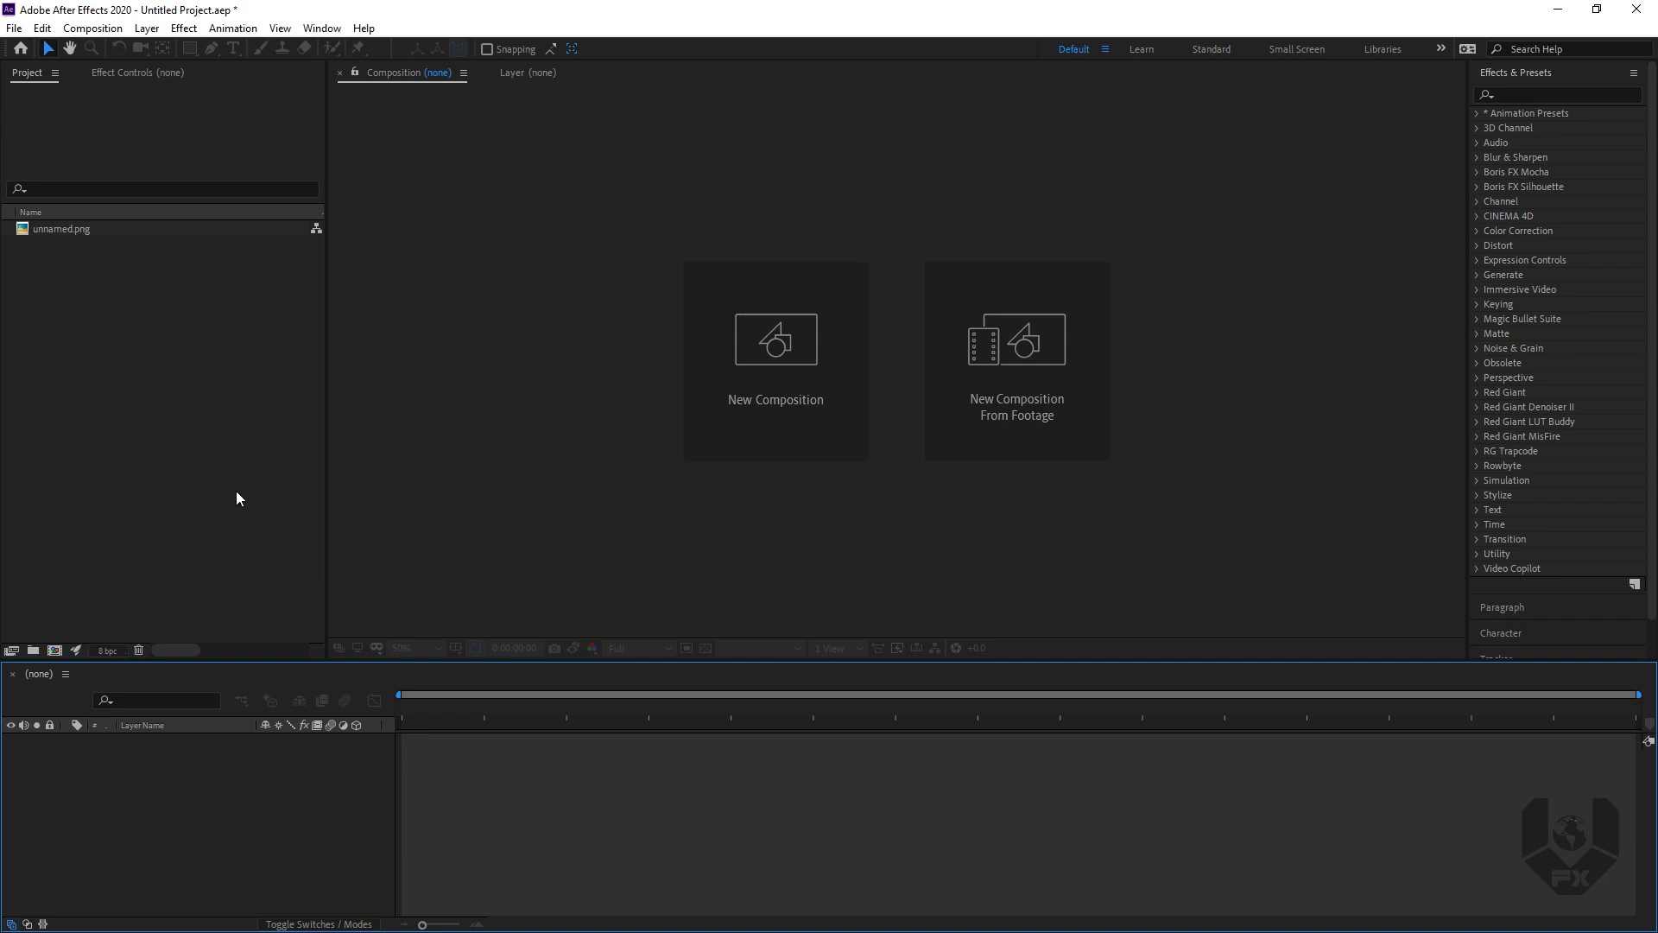
Step: Create a composition named "elemnt" with the HDTV 1080 29.97 preset
click(776, 344)
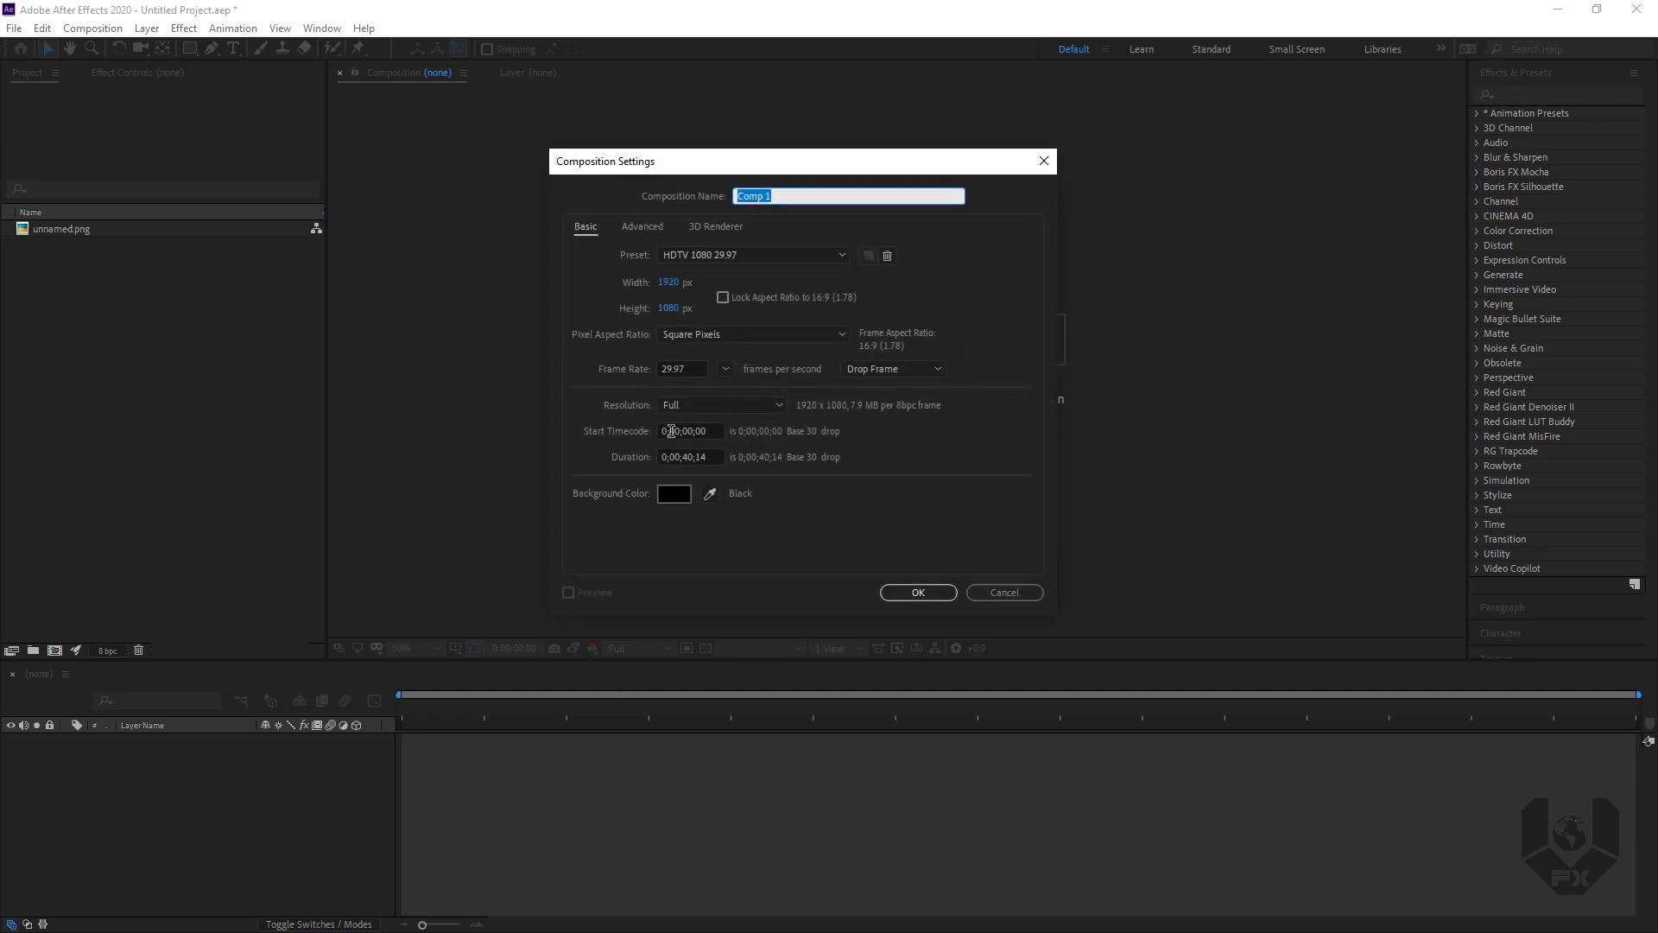
text(elemnt)
click(919, 592)
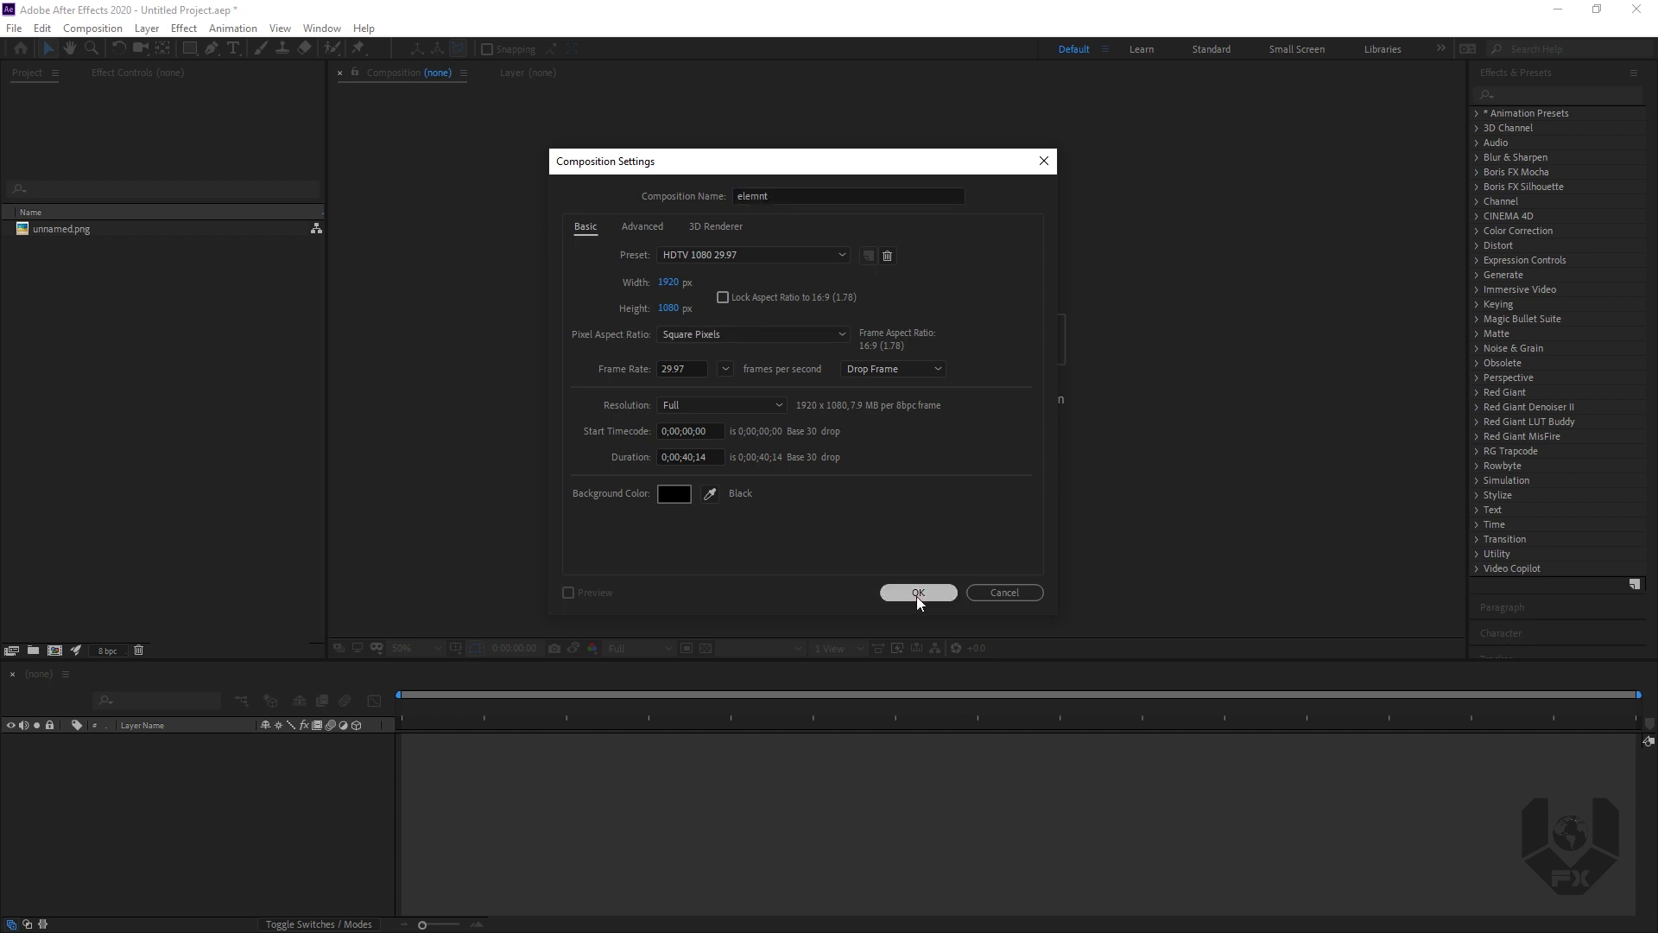
Step: Add a black 1920 x 1080 solid named "BG" to the composition
right_click(259, 845)
mouse_move(343, 627)
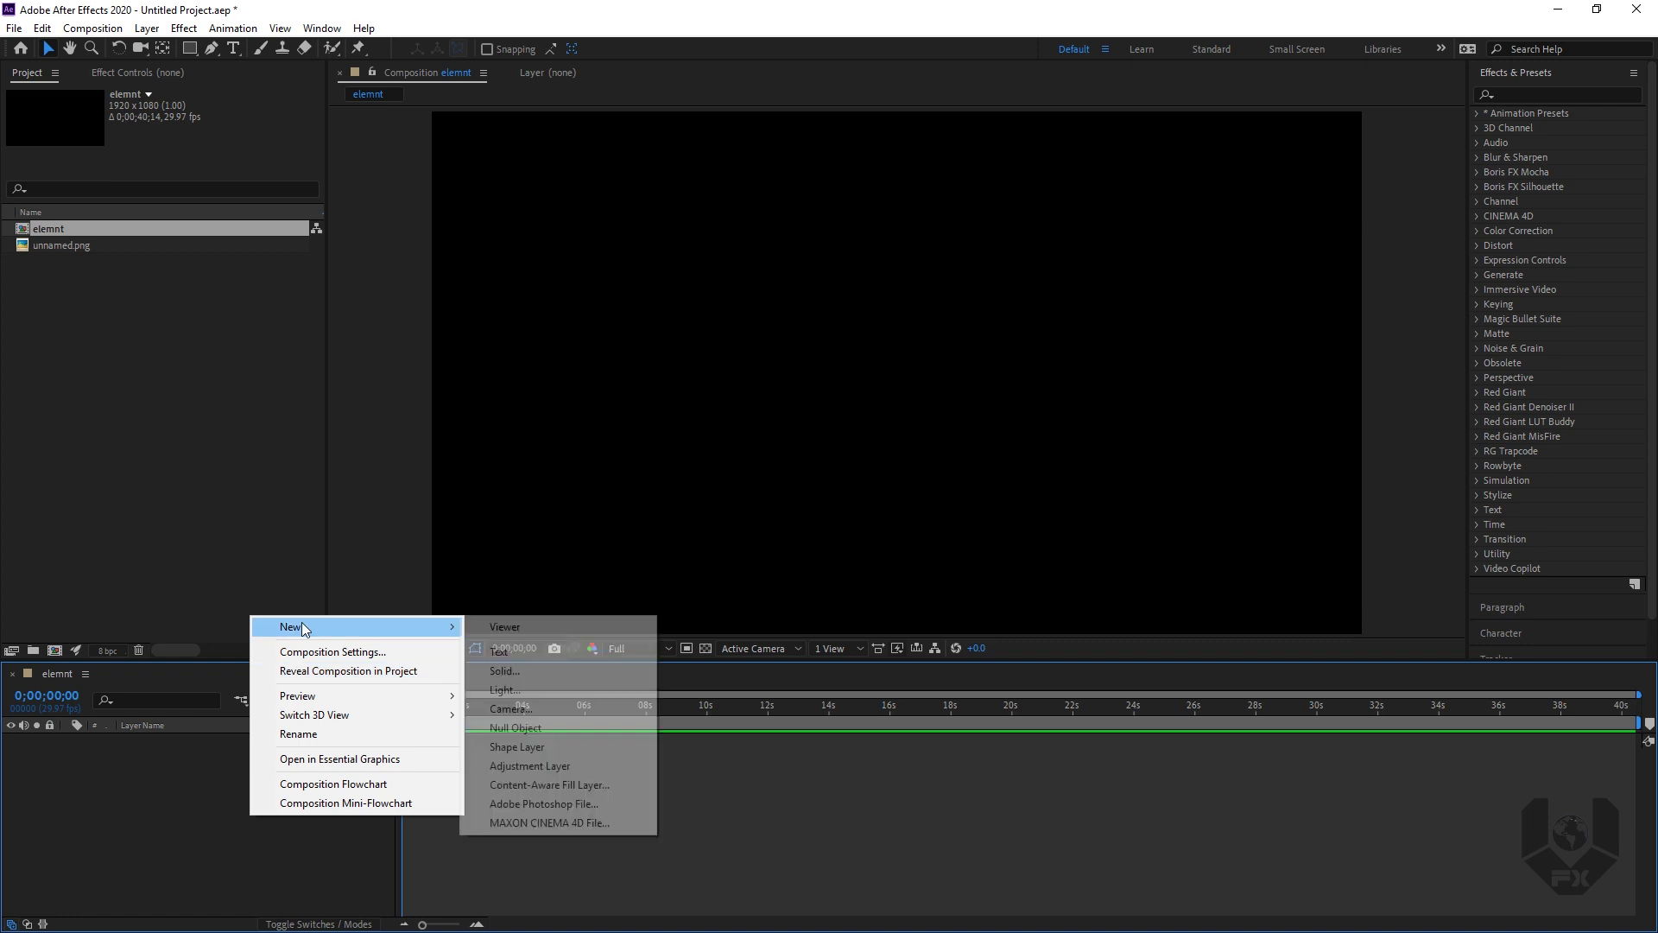
click(563, 672)
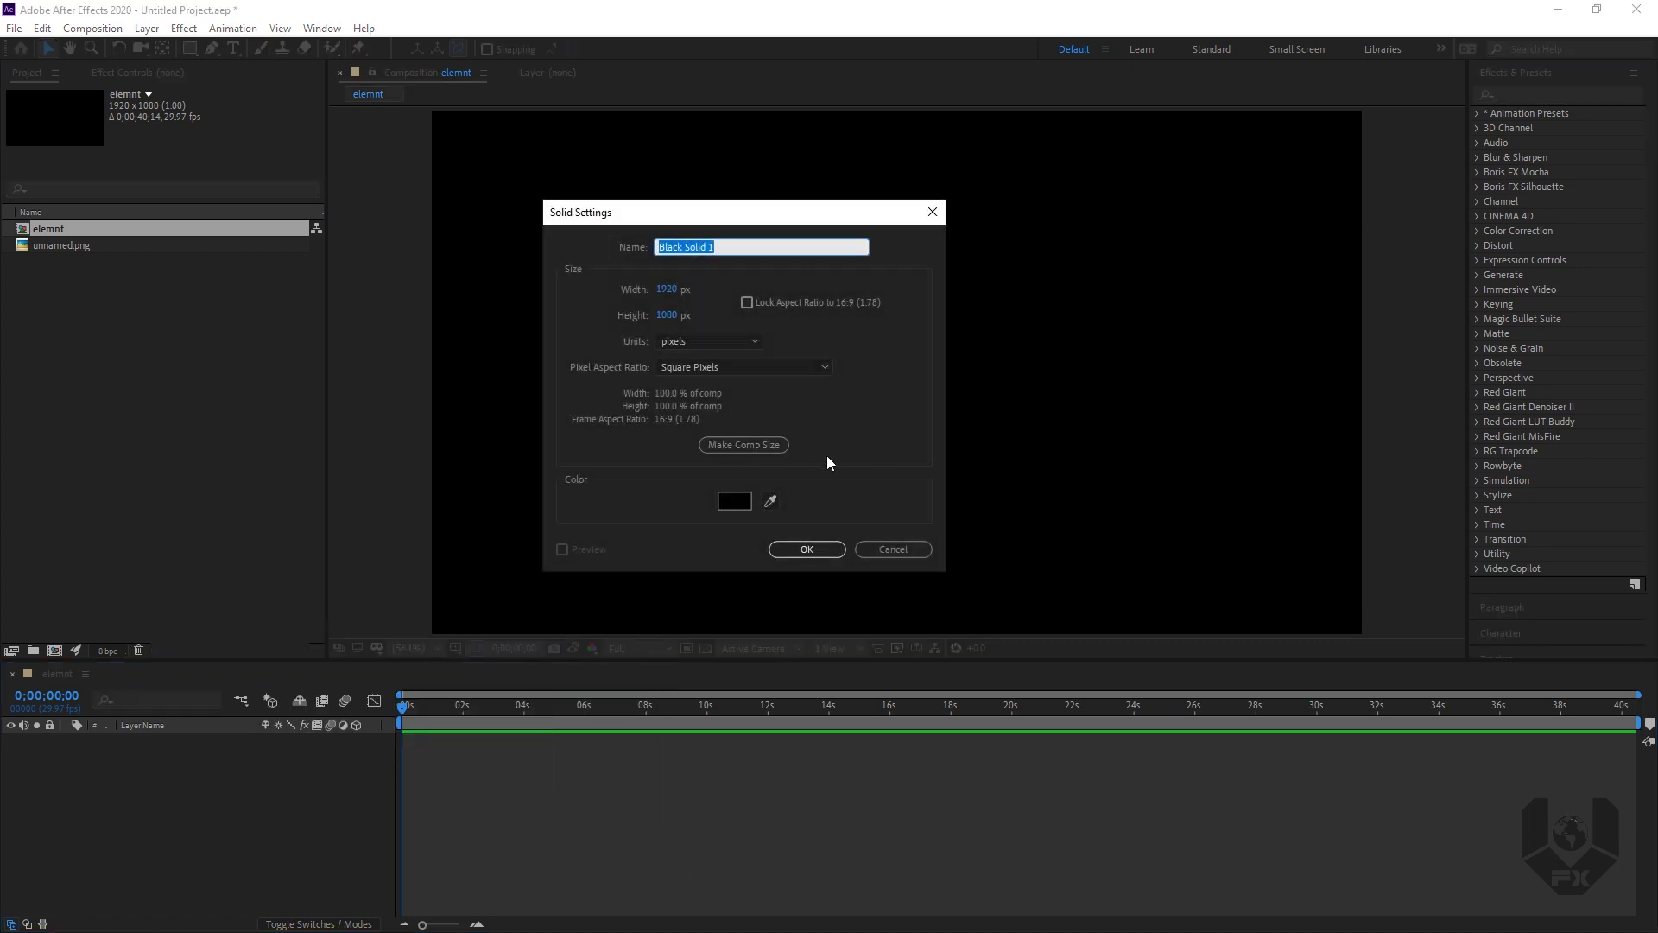
text(BG)
click(824, 550)
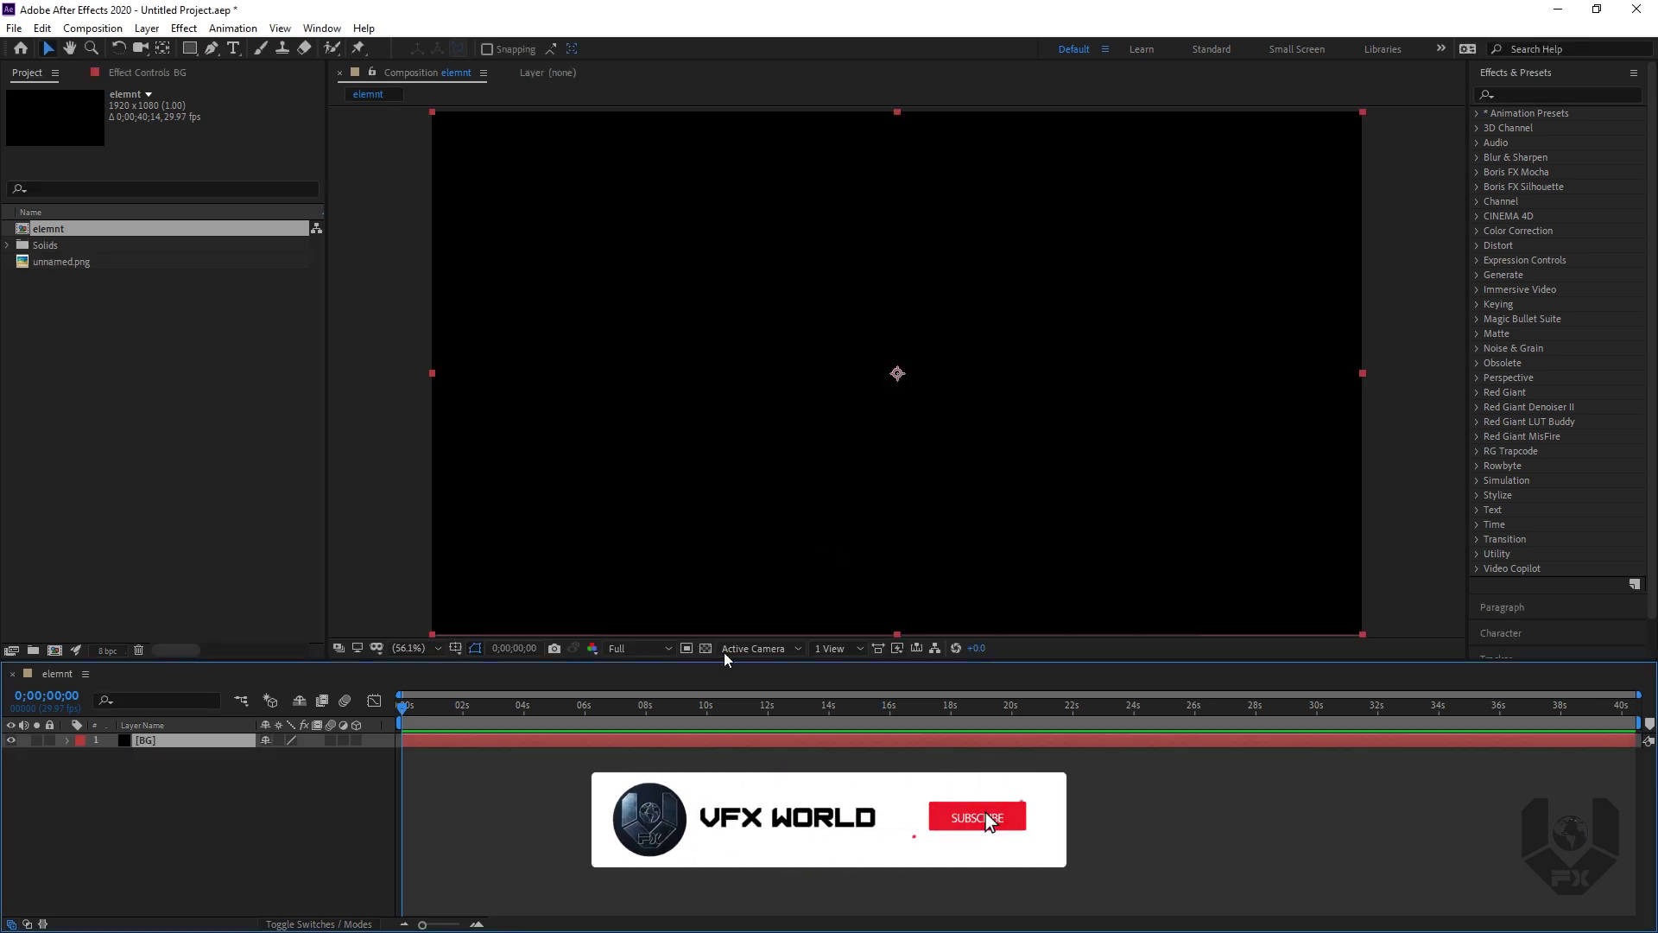
Step: Apply the Gradient Ramp effect to the BG solid and set its shape to Radial Ramp
click(1537, 95)
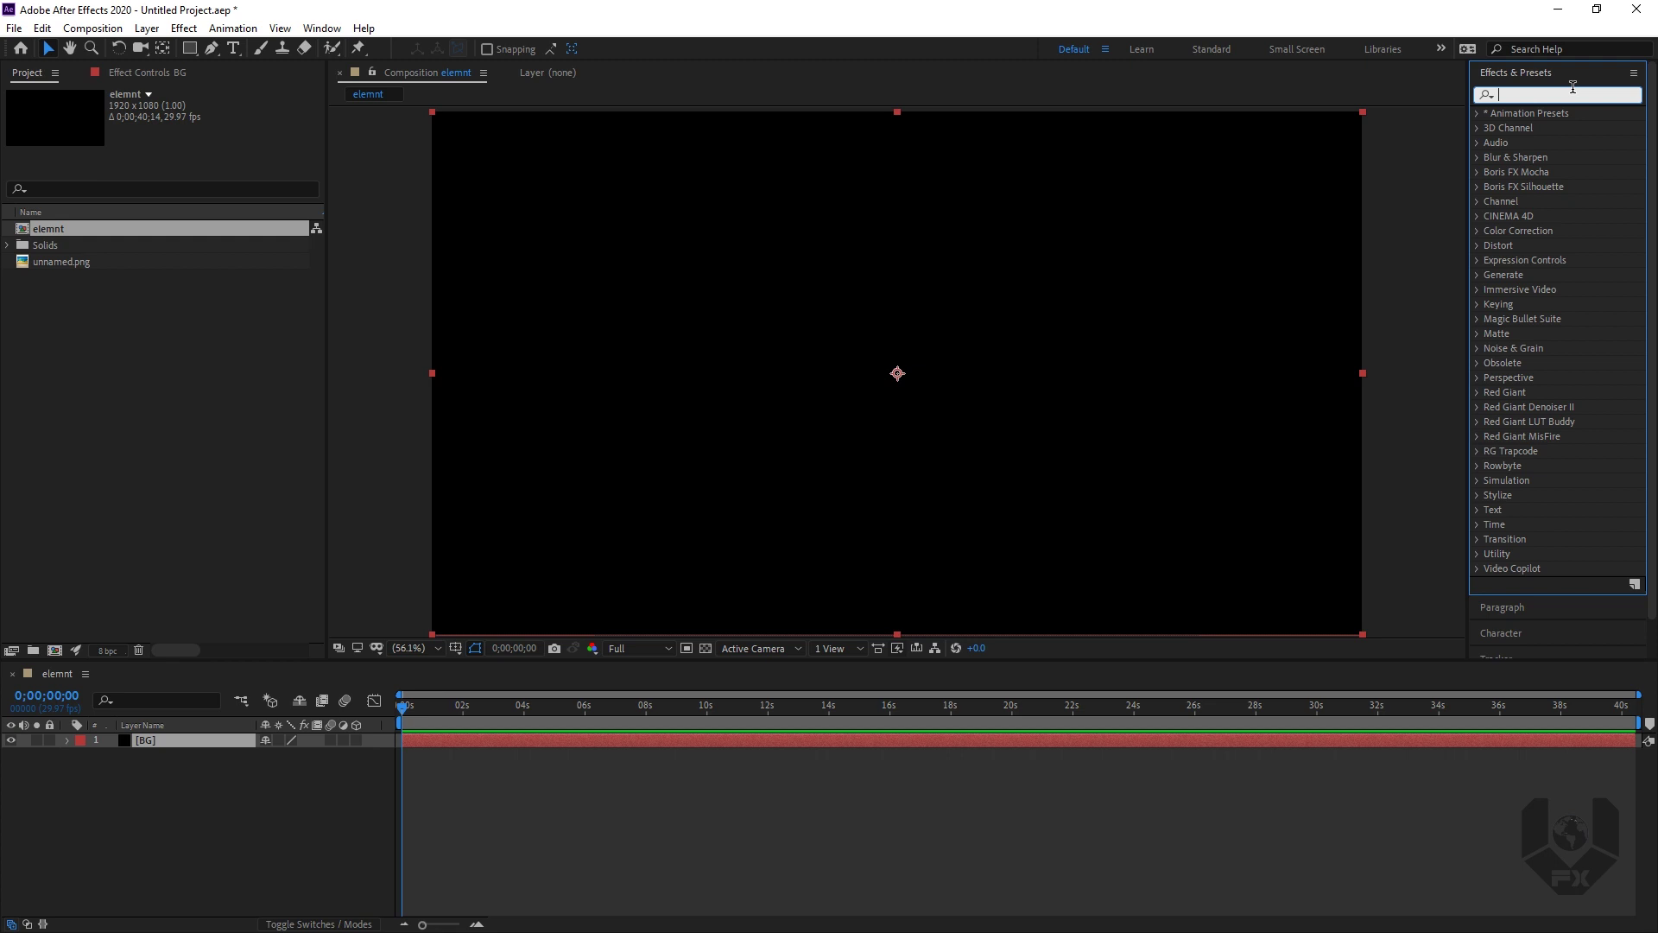
text(ramp)
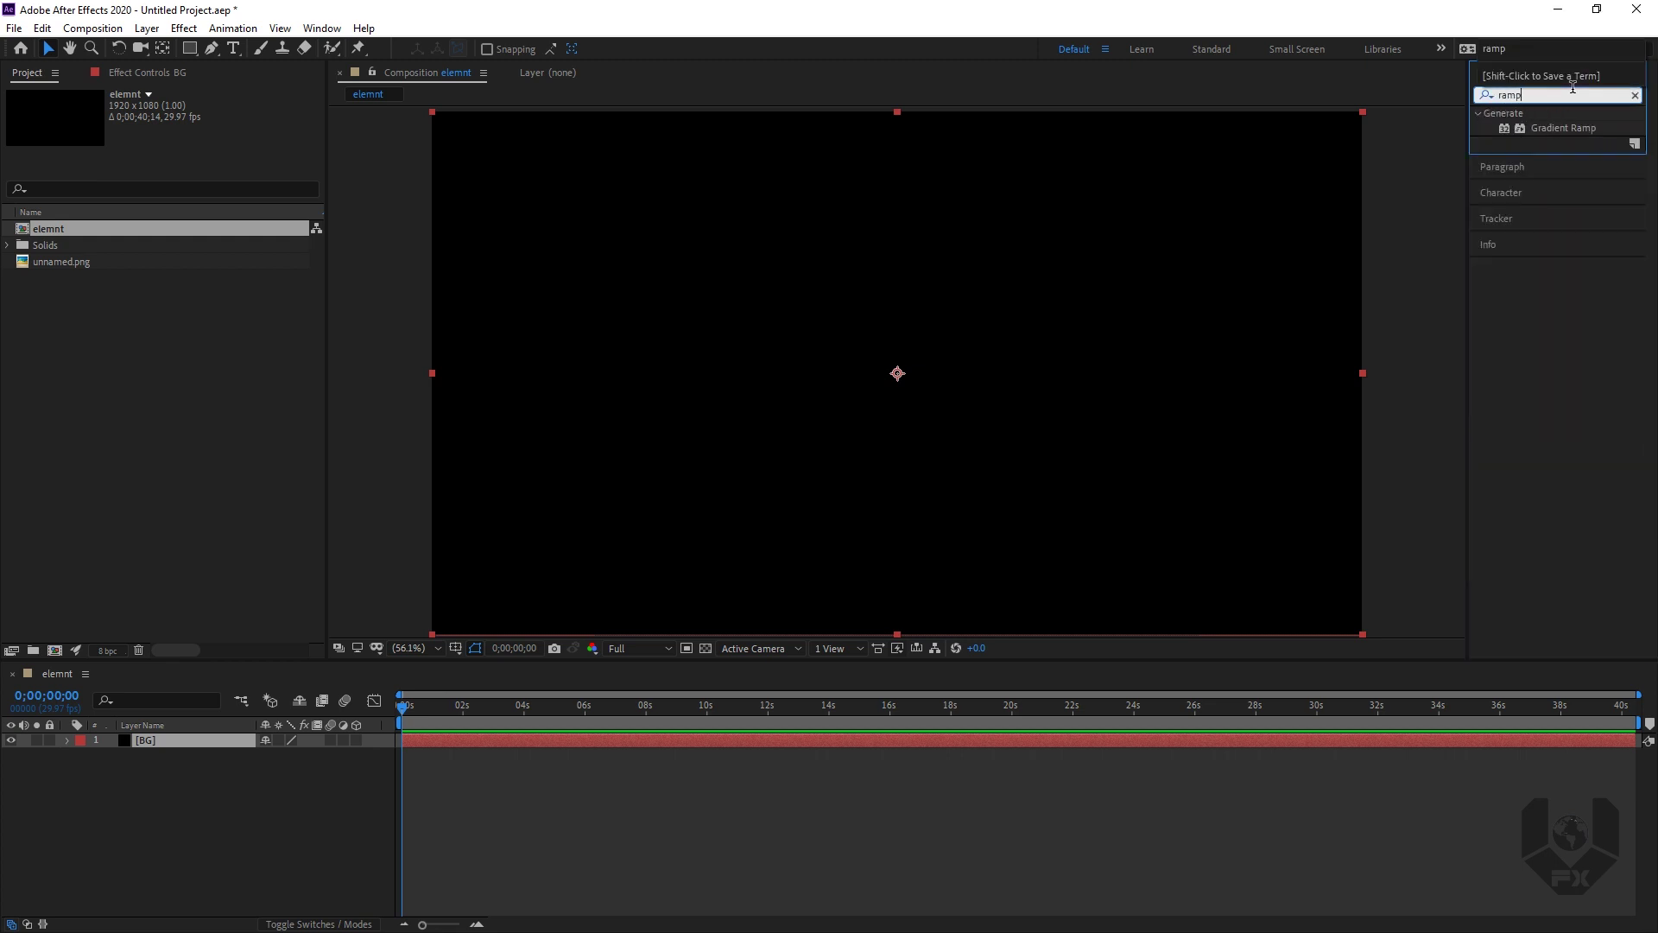
double_click(1566, 128)
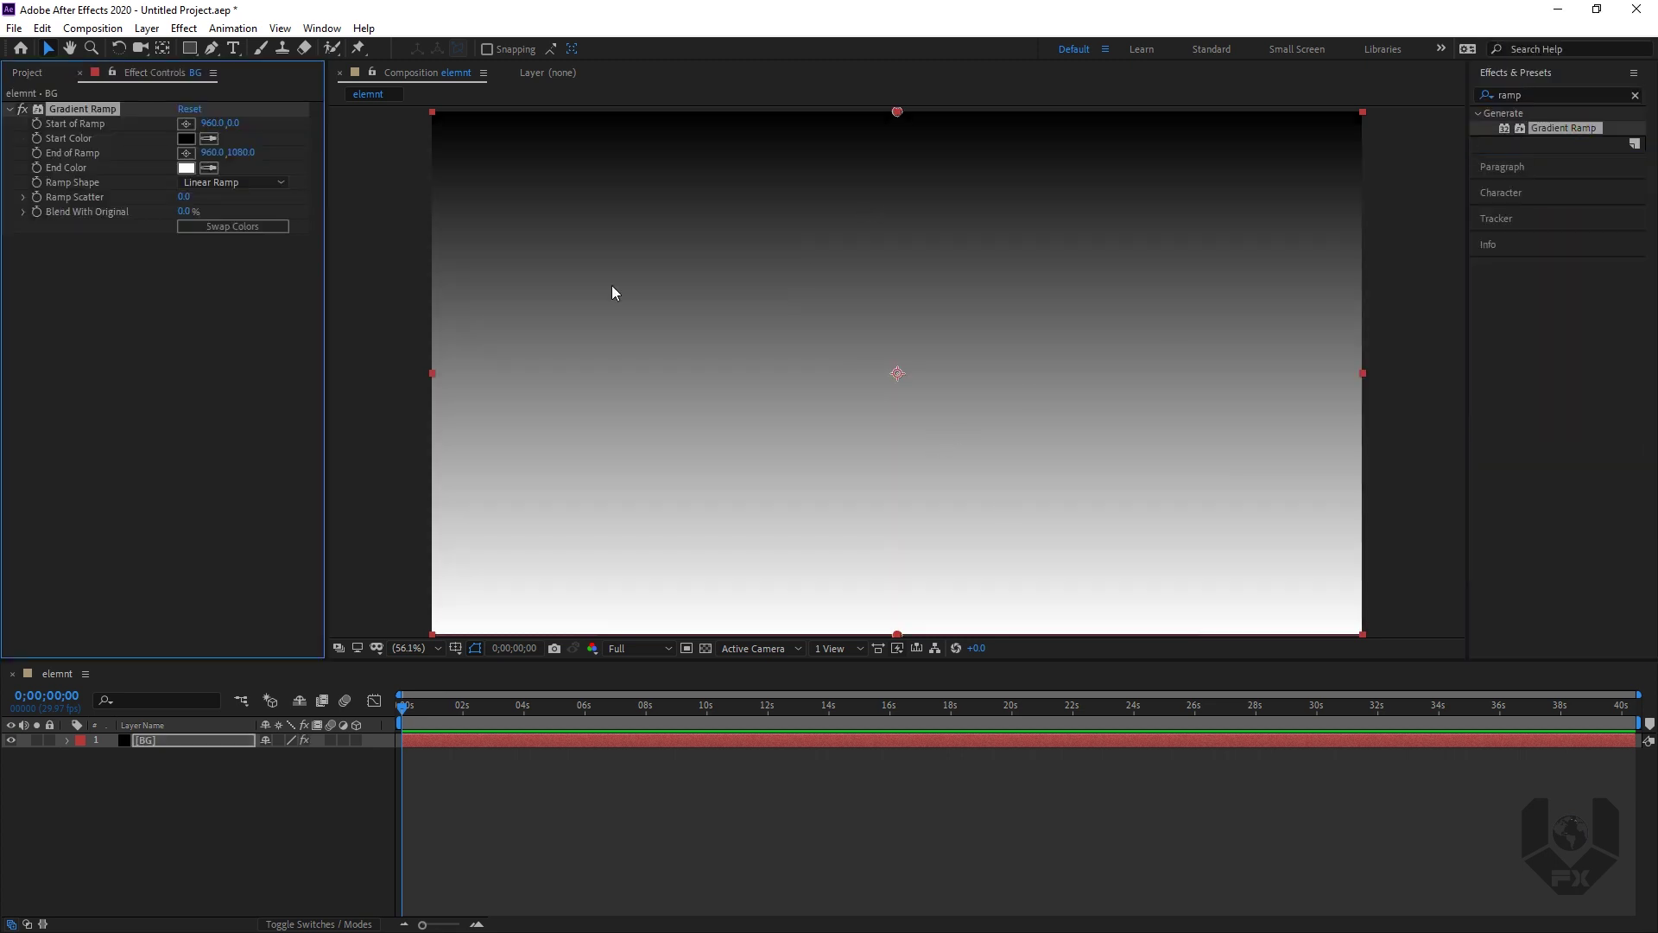
click(231, 183)
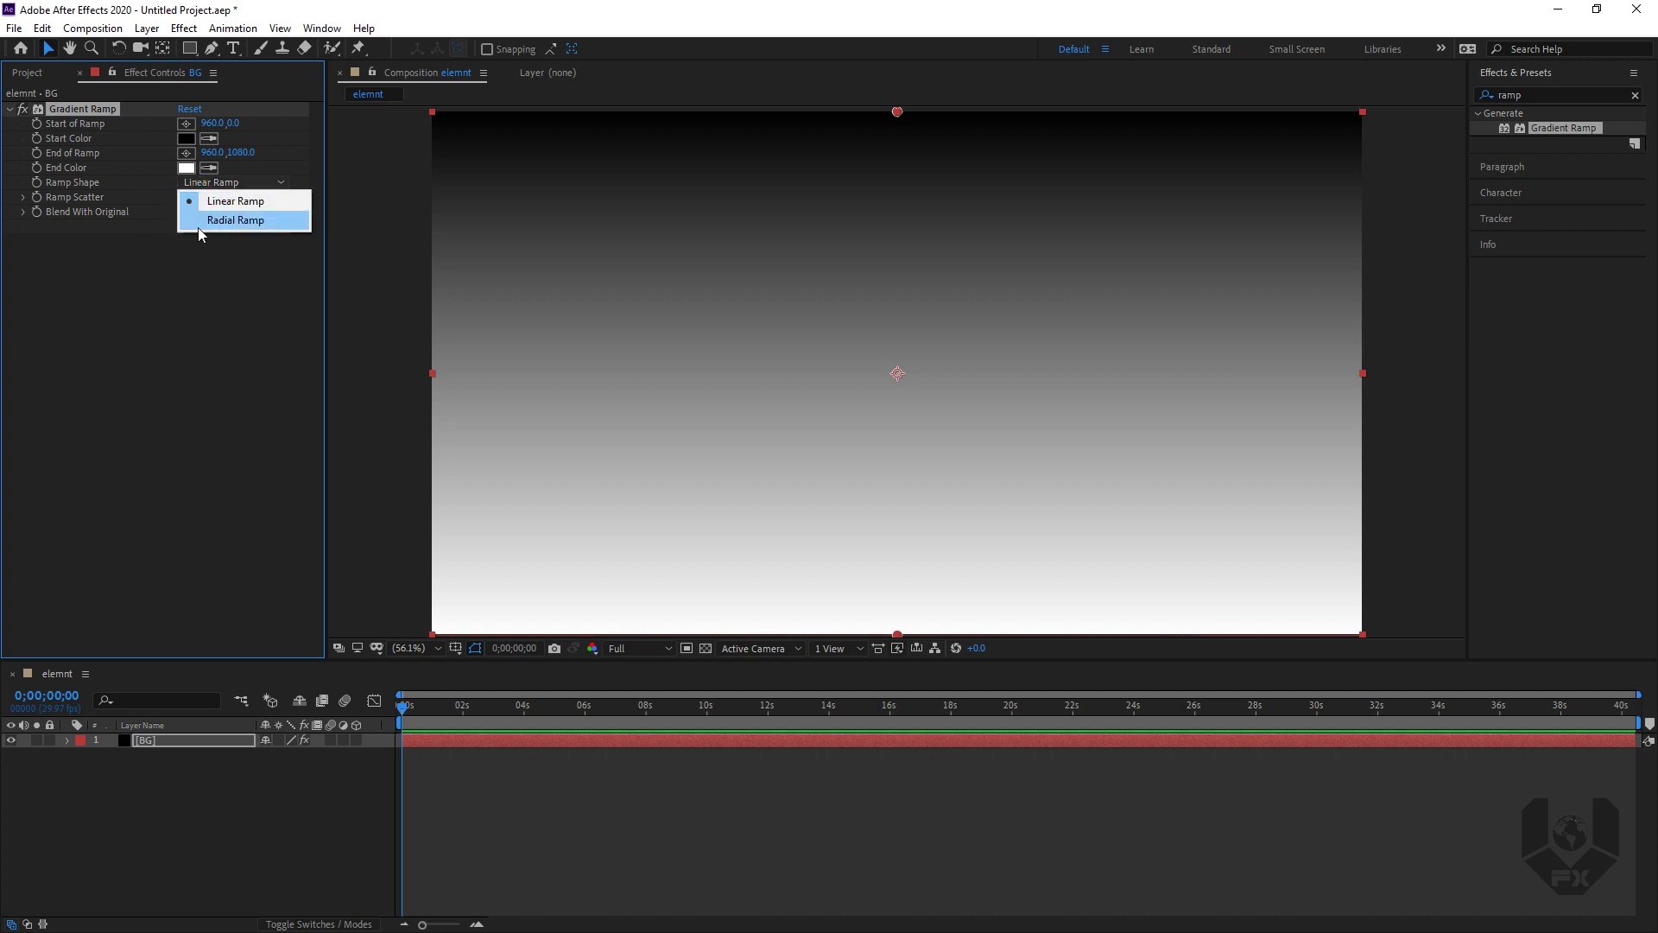
click(235, 220)
Step: Place the ramp's start near the frame centre at about 966, 536 and its end below the frame at about 914, 1690
click(185, 123)
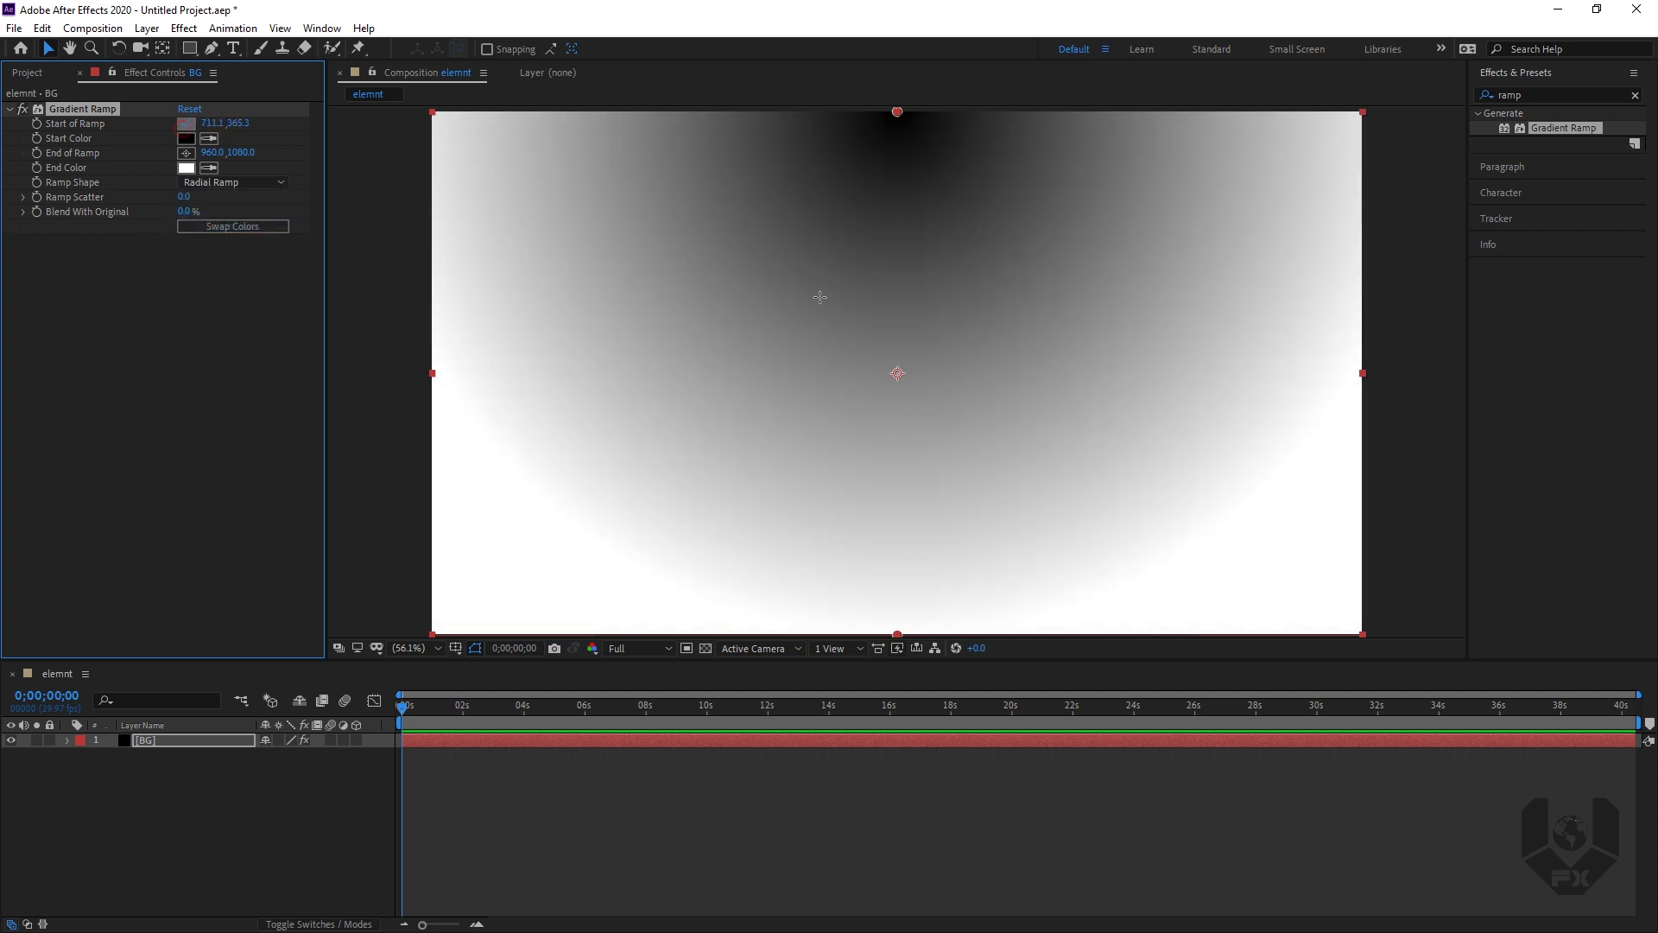
click(878, 316)
drag(879, 316, 899, 371)
click(183, 153)
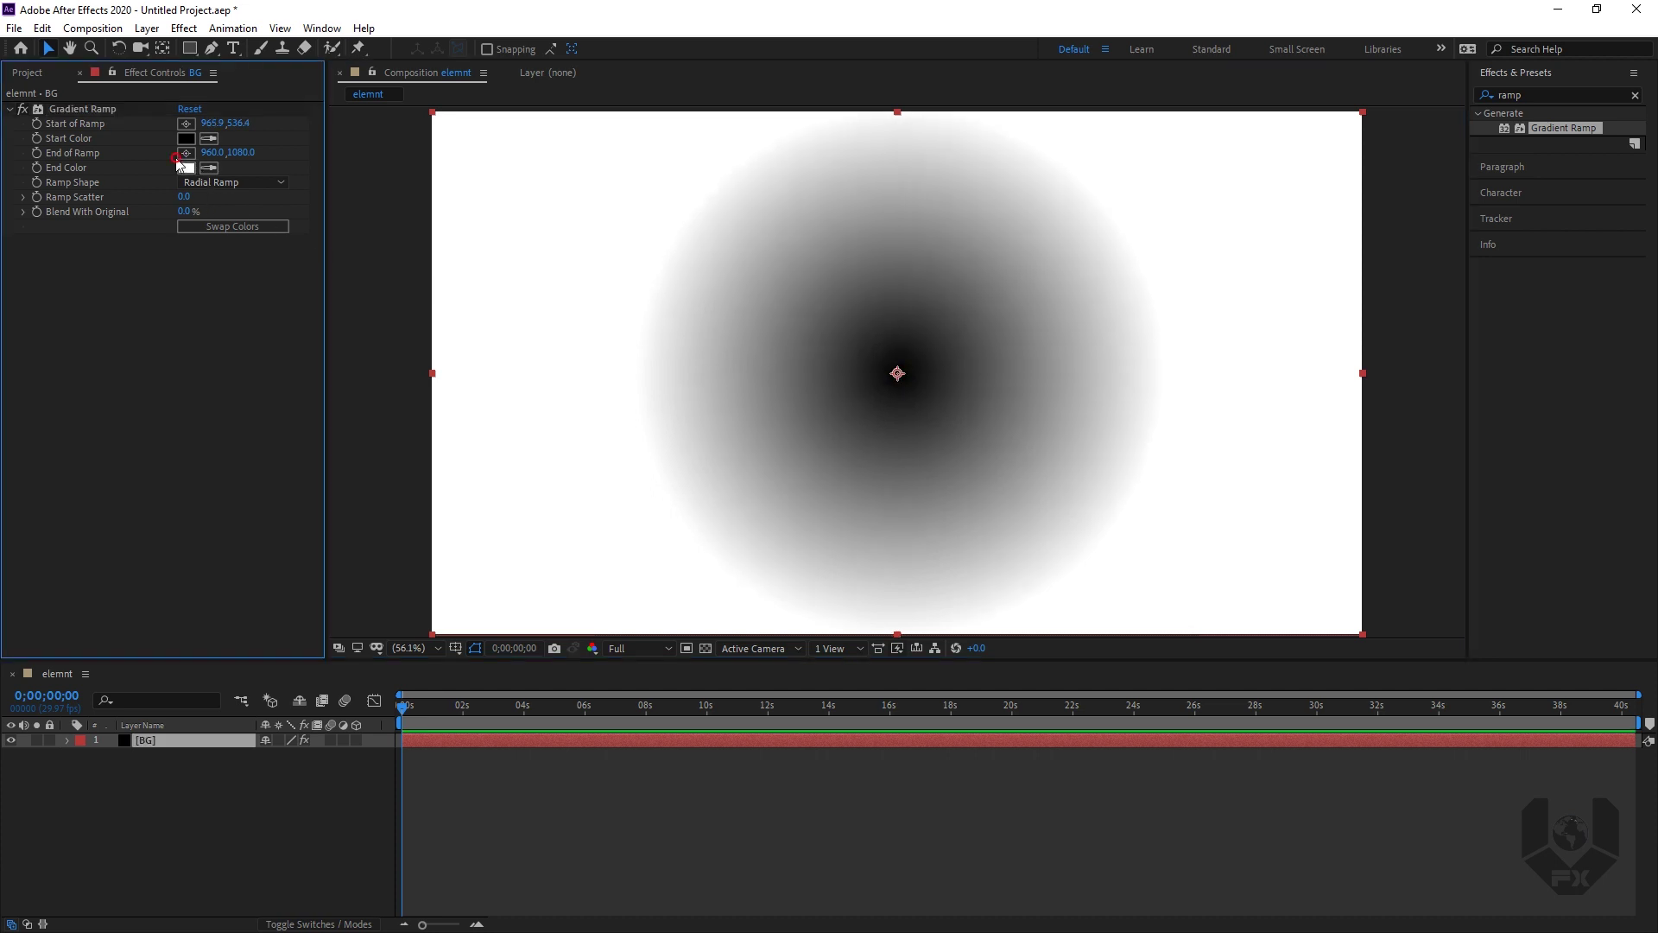
click(518, 431)
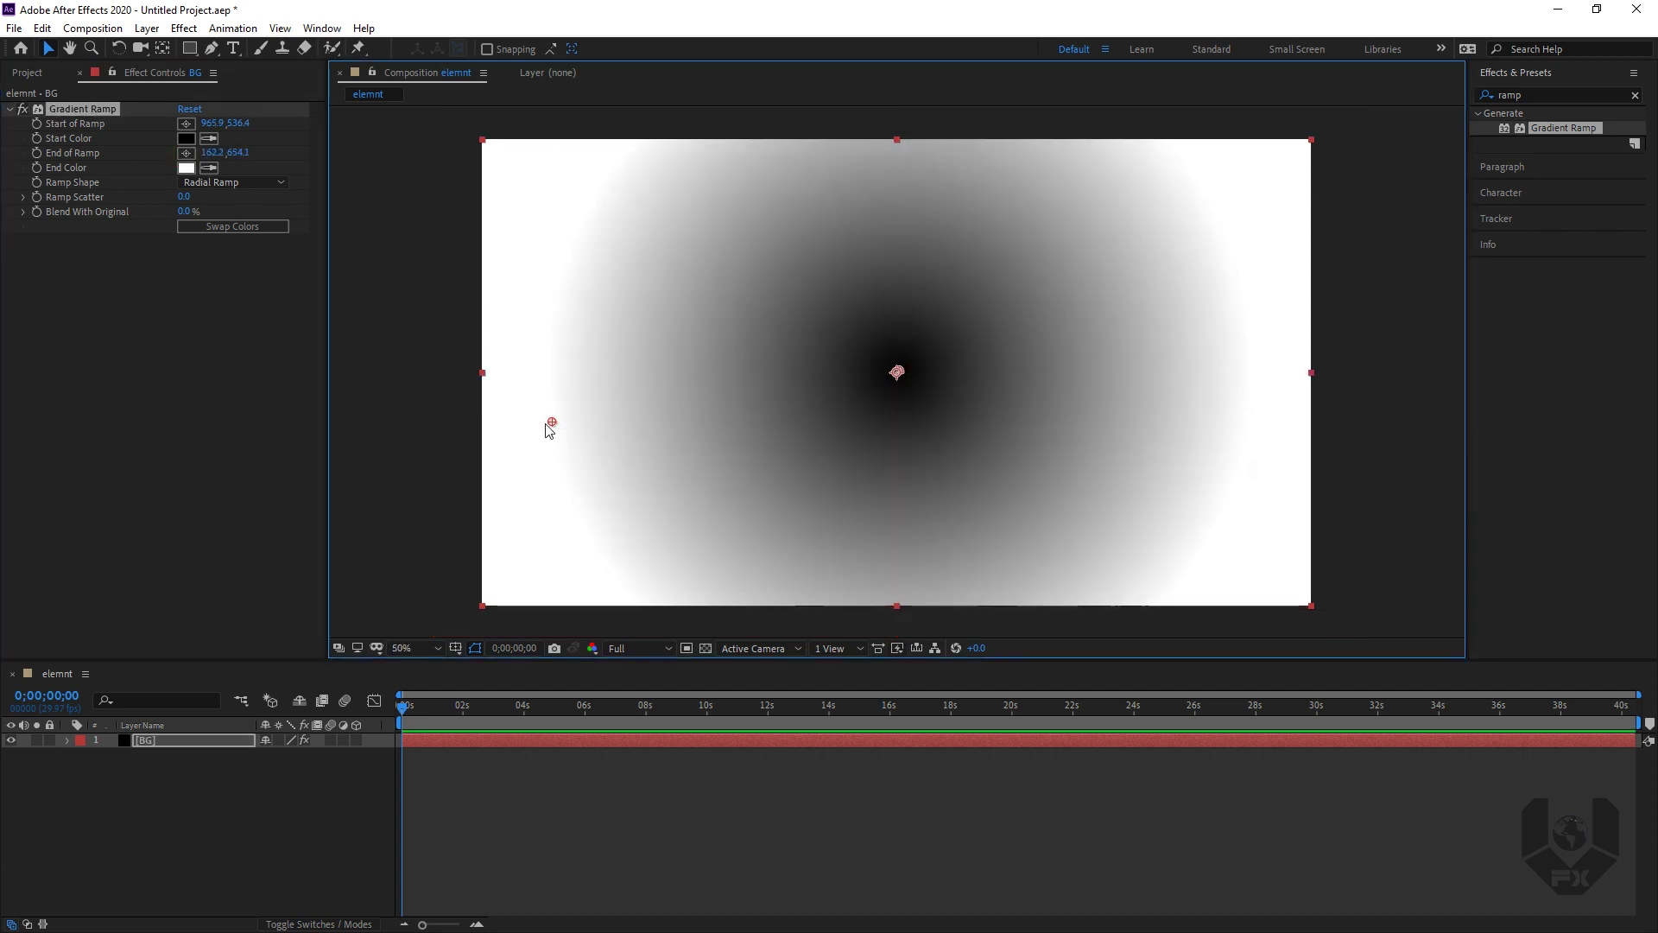
drag(677, 518, 879, 868)
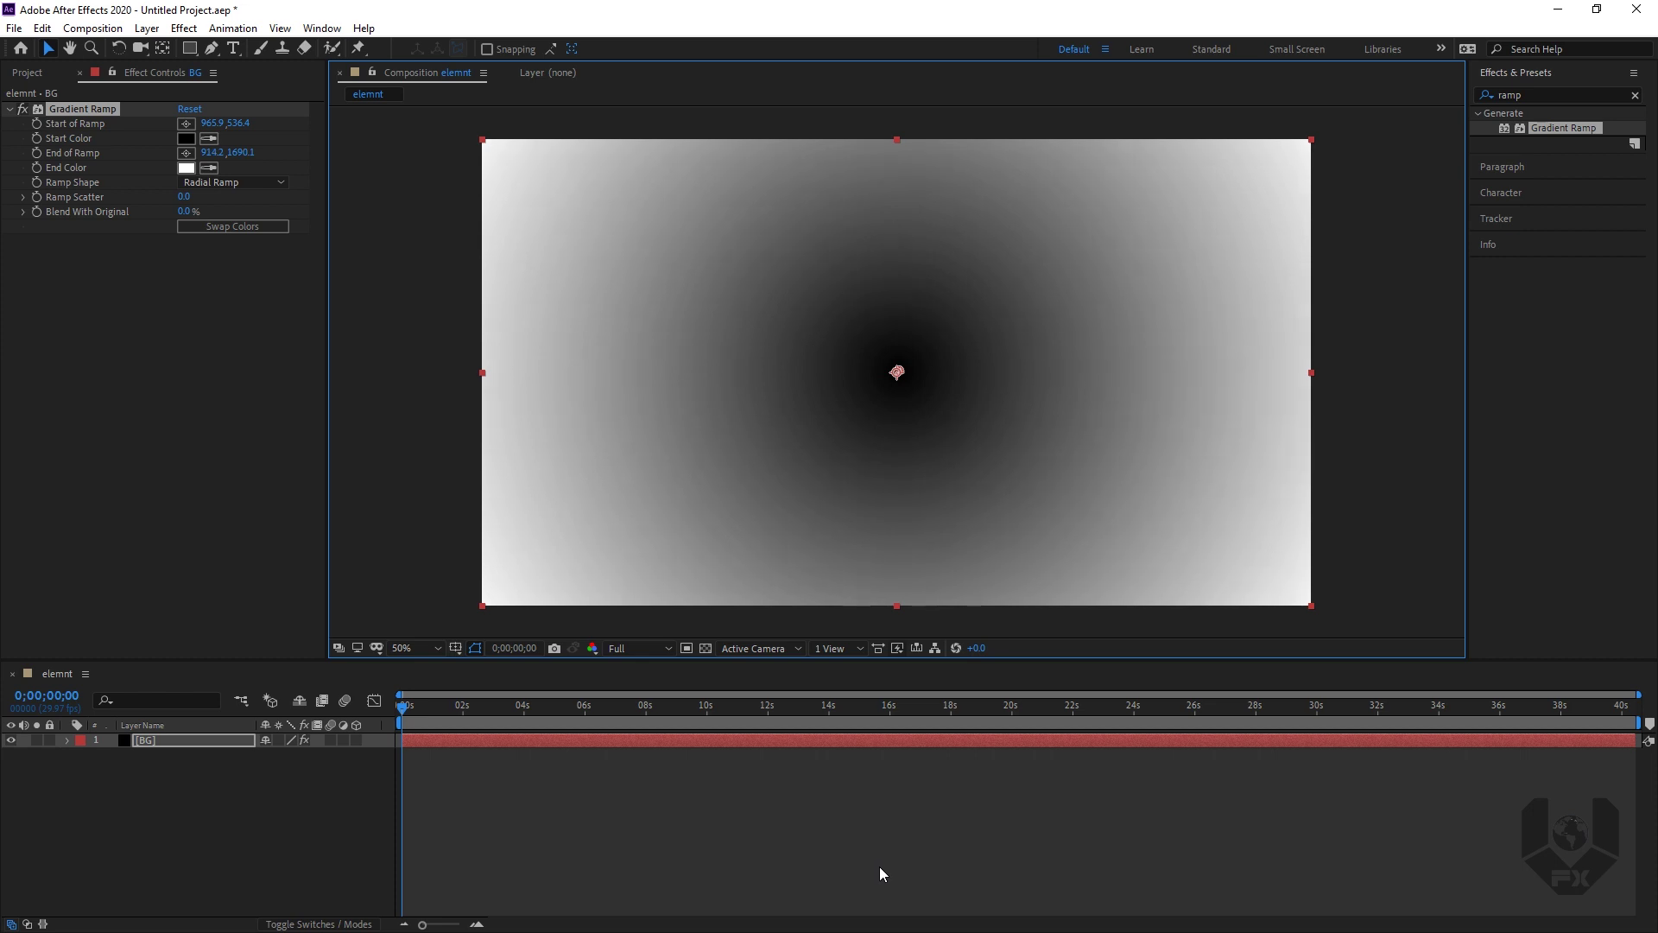
Step: Swap the ramp colors and set the start color to a bright blue
click(219, 229)
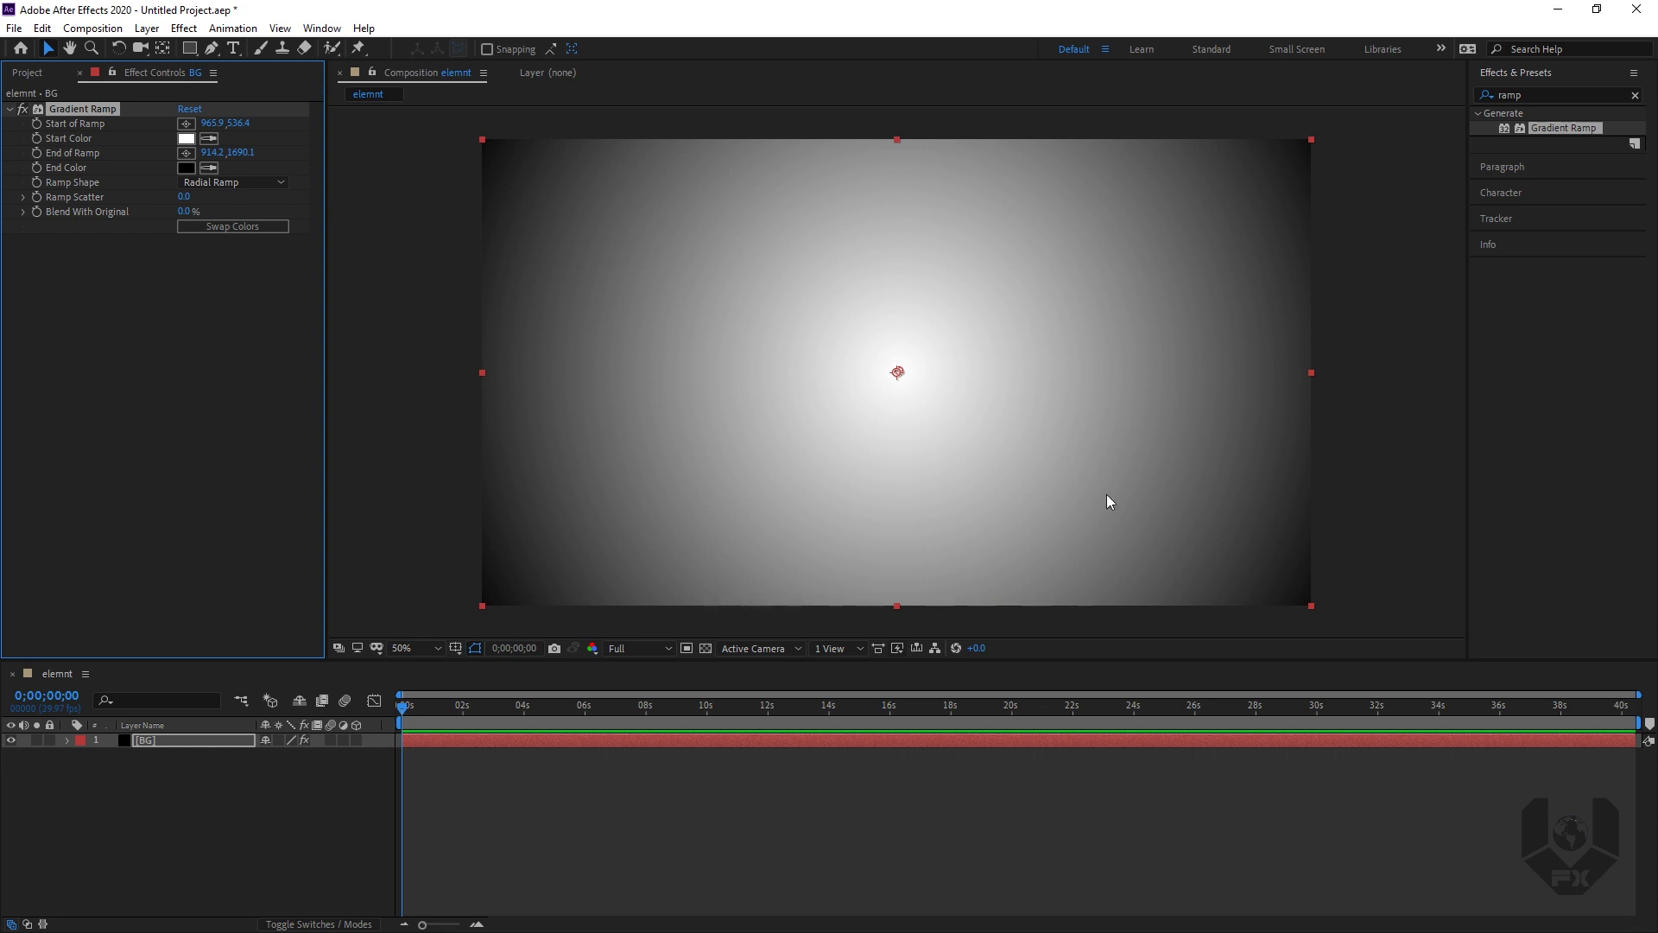
click(183, 139)
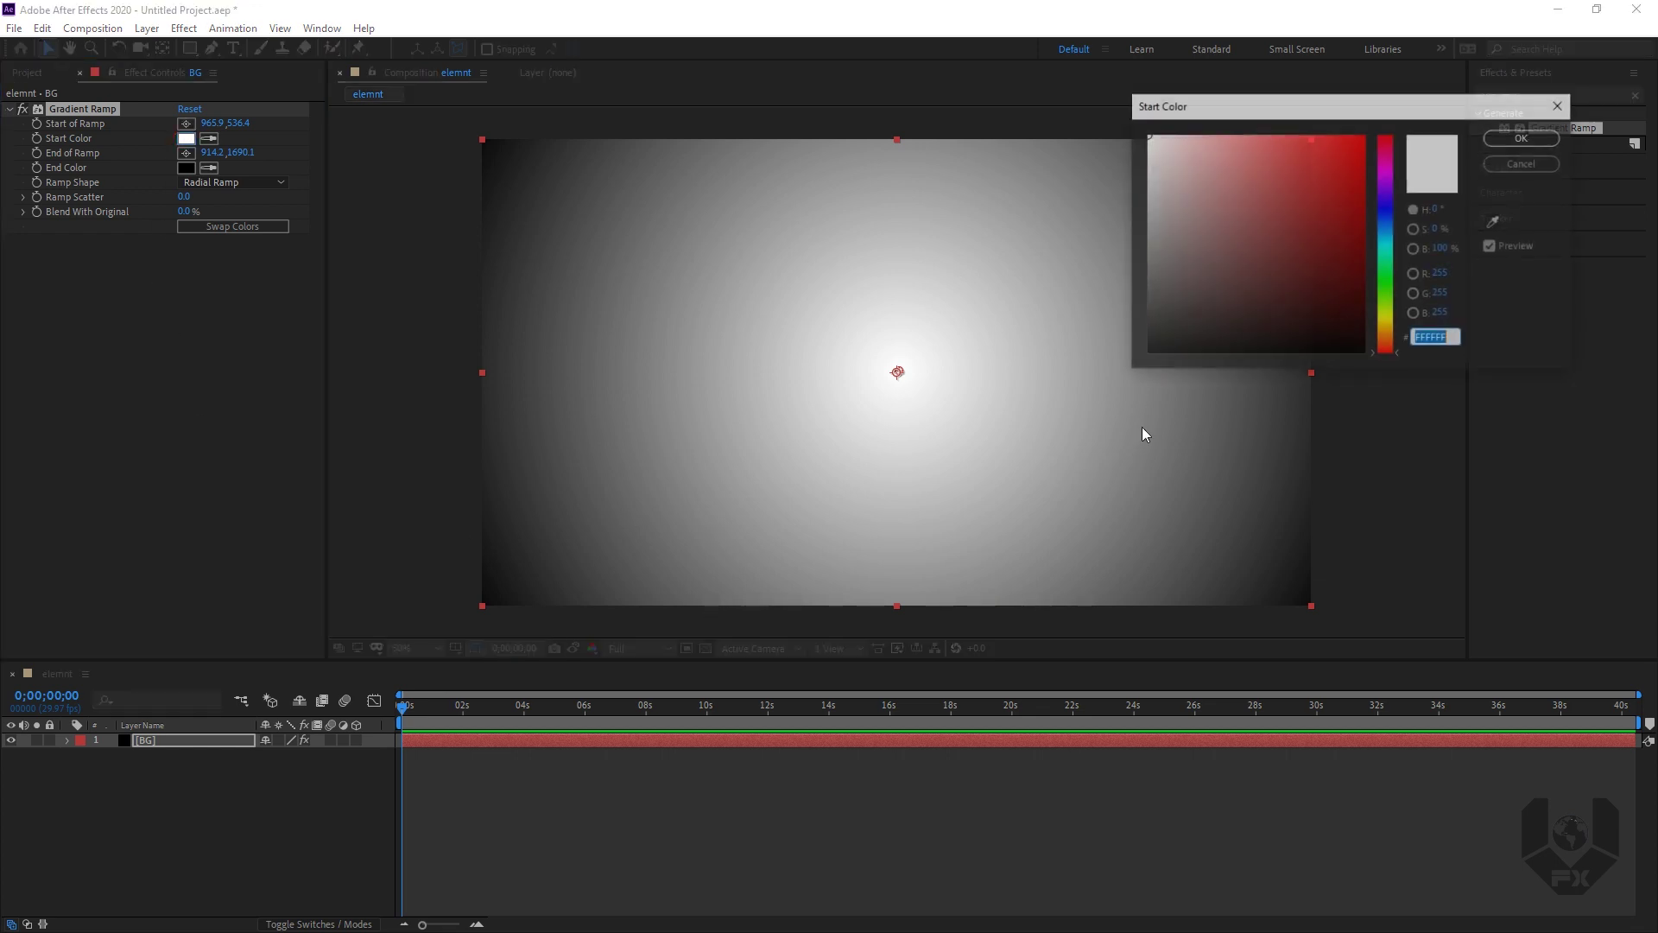
click(1388, 241)
drag(1388, 241, 1388, 236)
click(1364, 136)
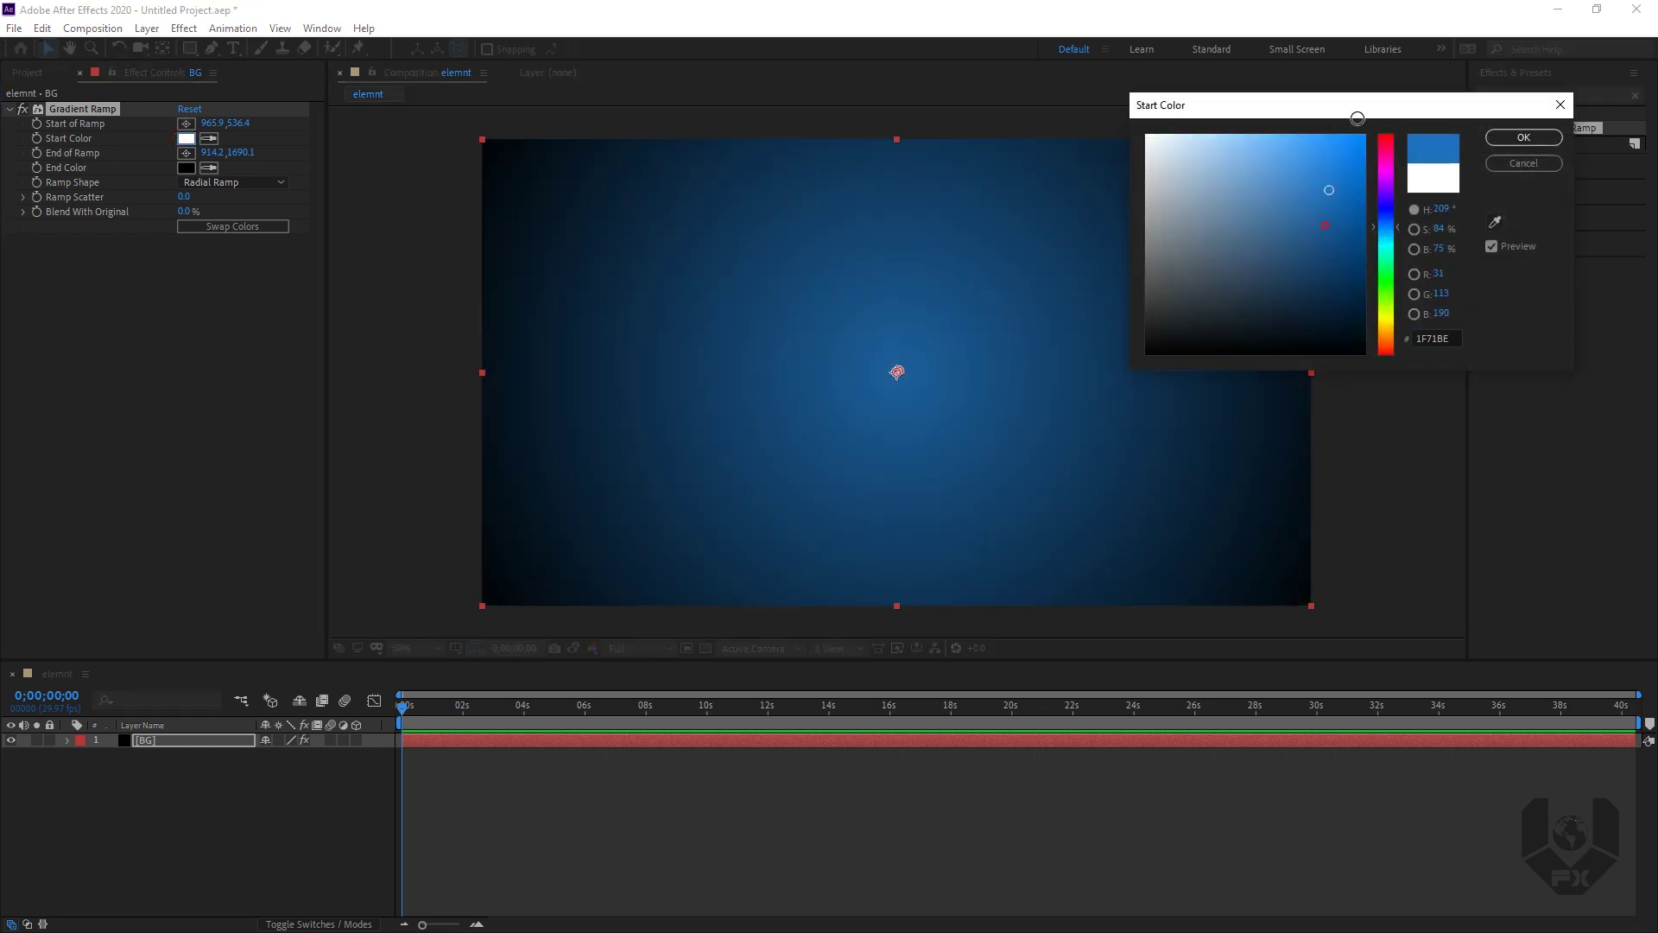
click(1523, 140)
Step: Set the ramp's end color to dark navy, hex 151927
click(186, 167)
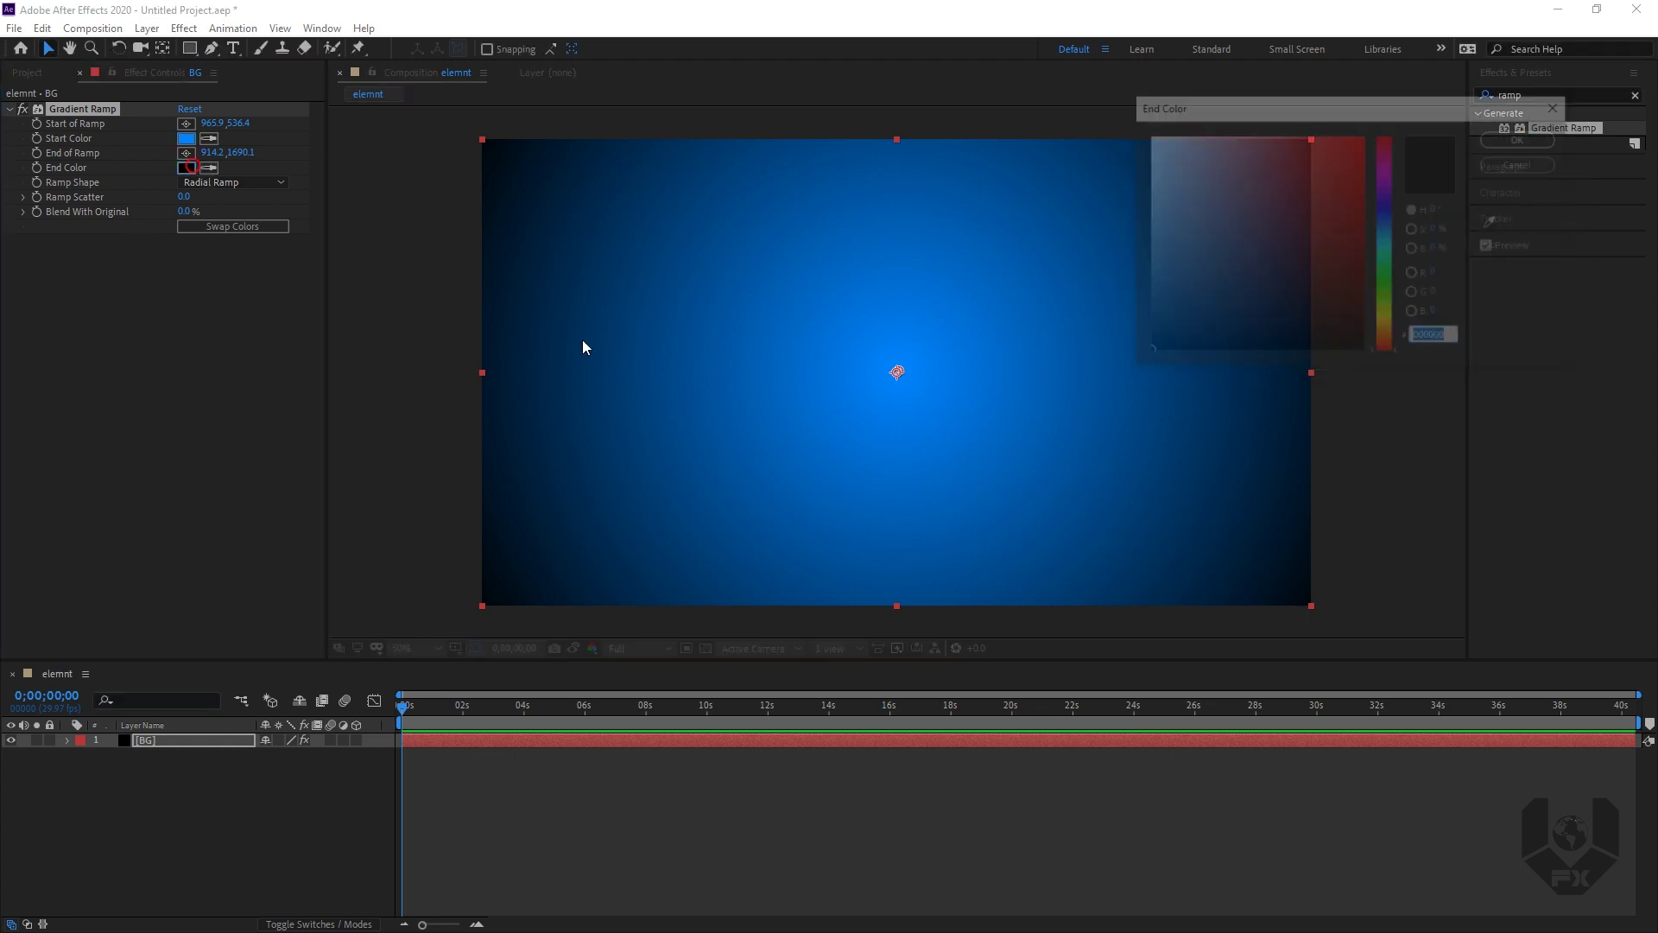
drag(1379, 231, 1389, 218)
click(1247, 320)
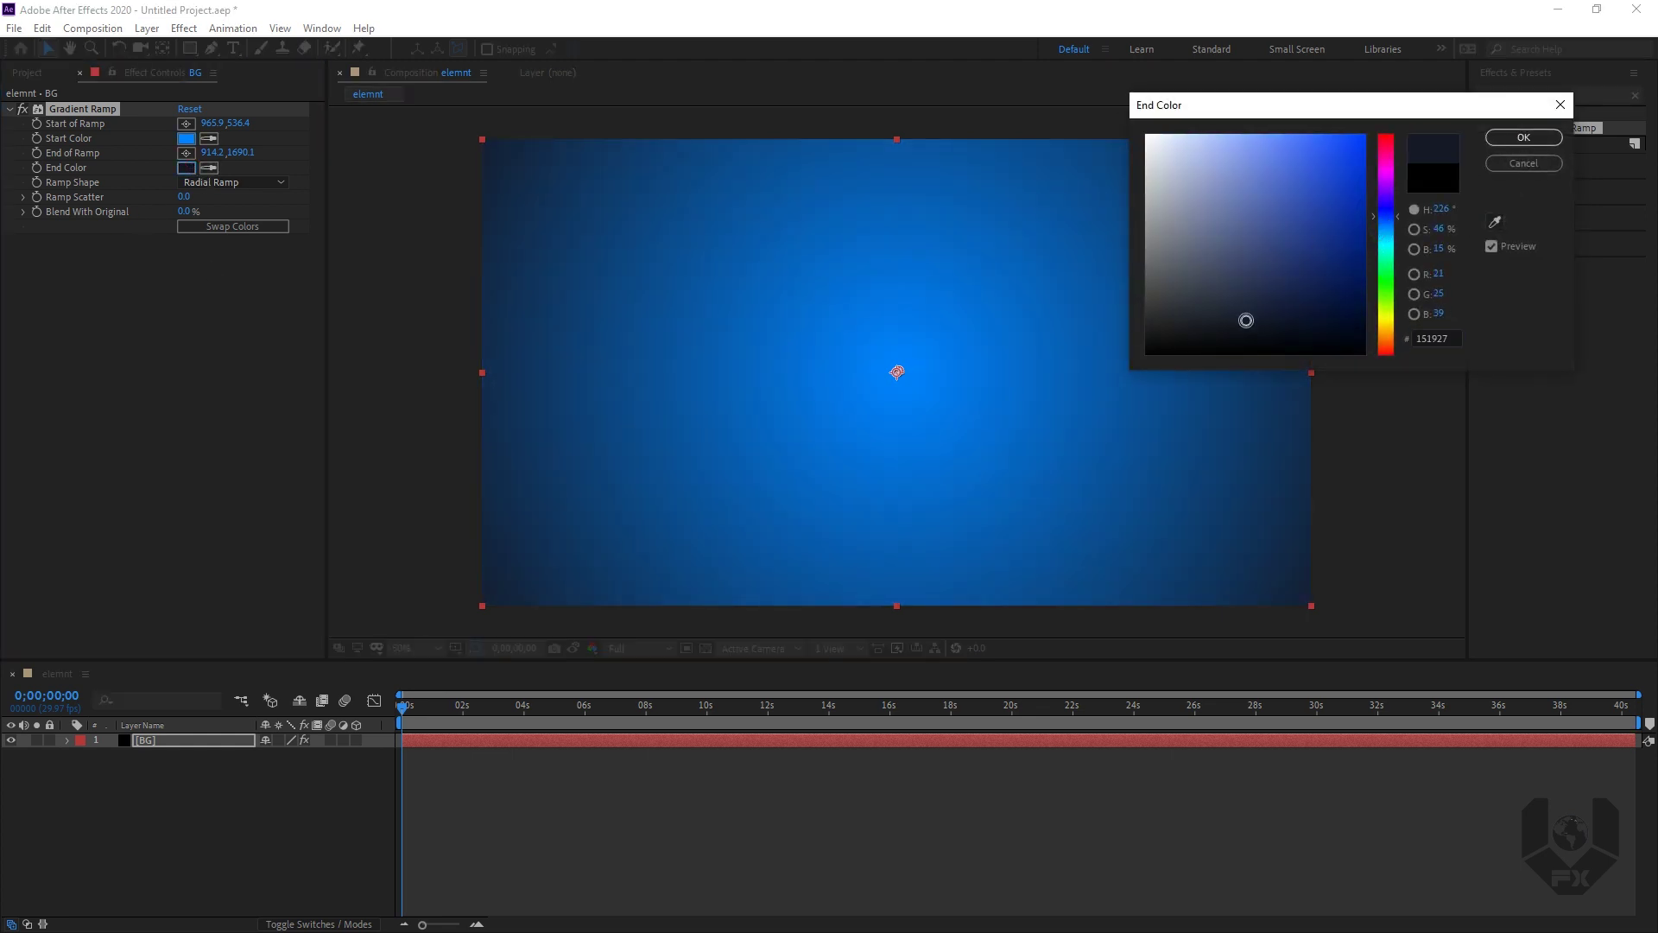
click(1508, 140)
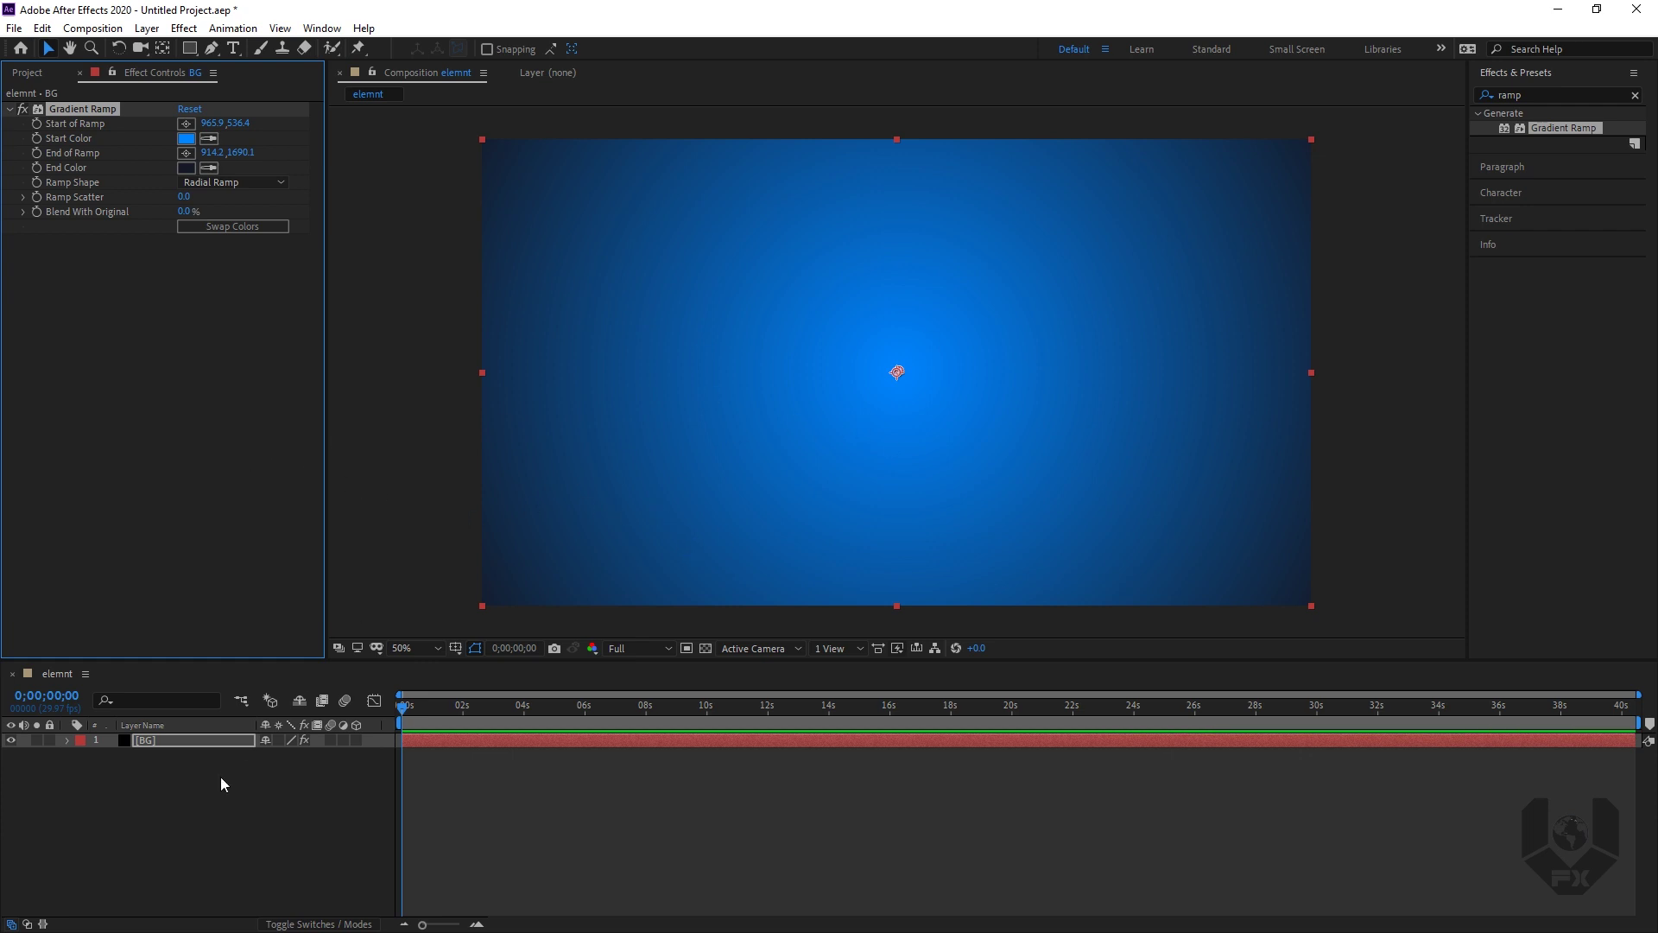
Step: Add a second full-frame solid named "element 3d" above the BG layer
click(169, 823)
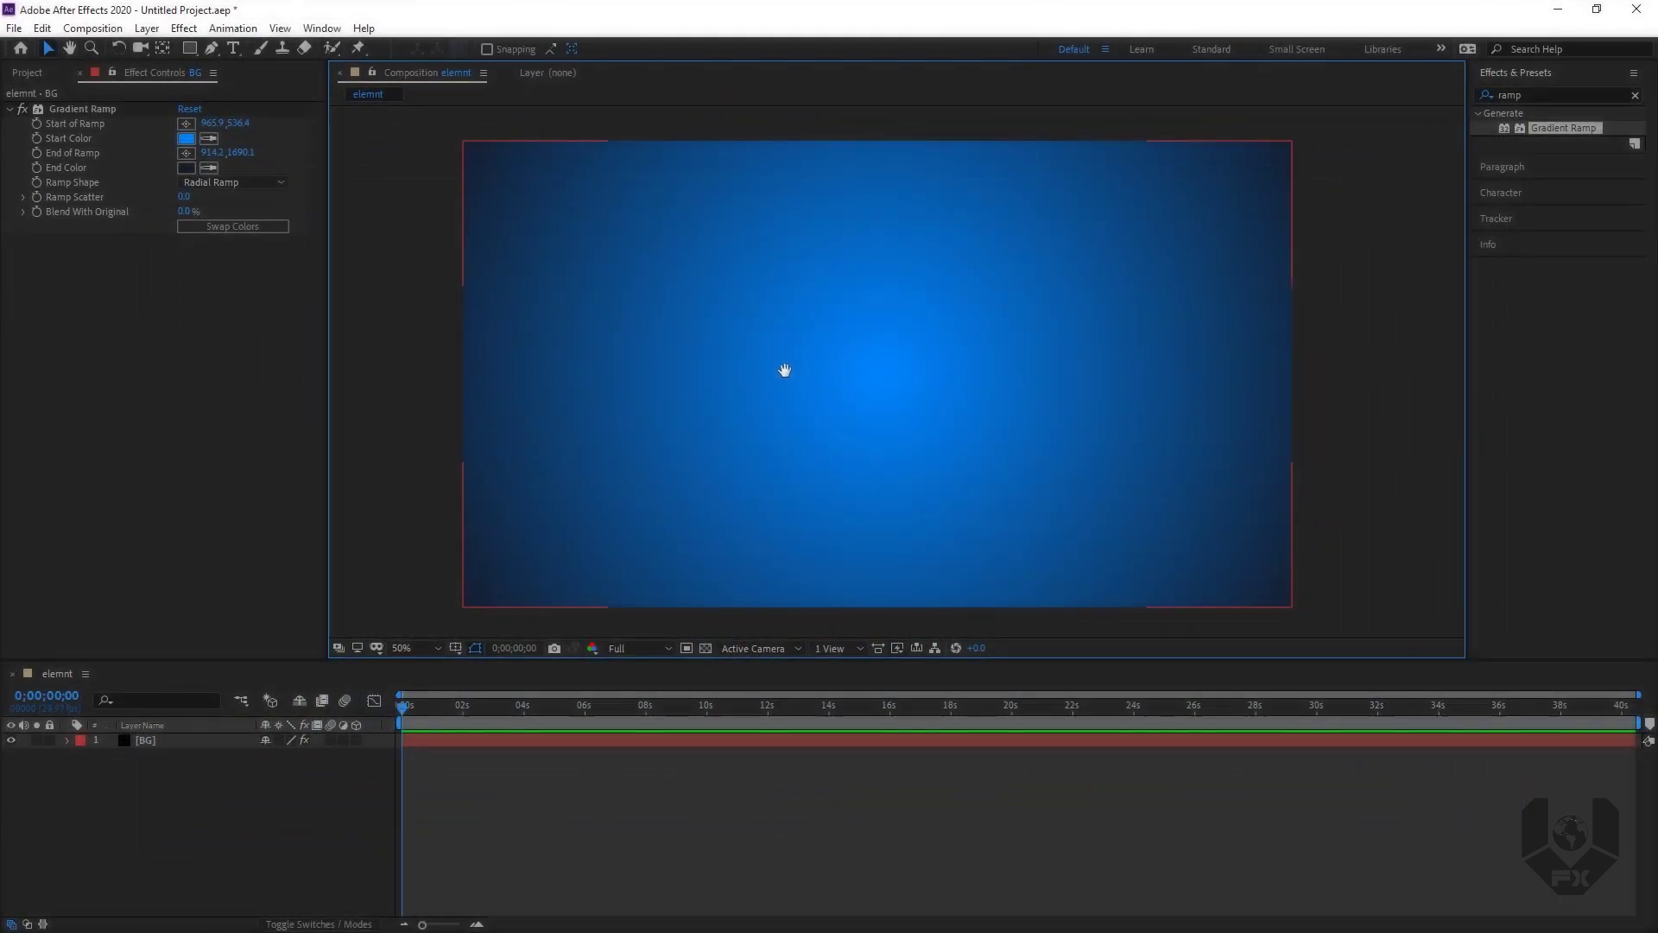
drag(784, 370, 755, 373)
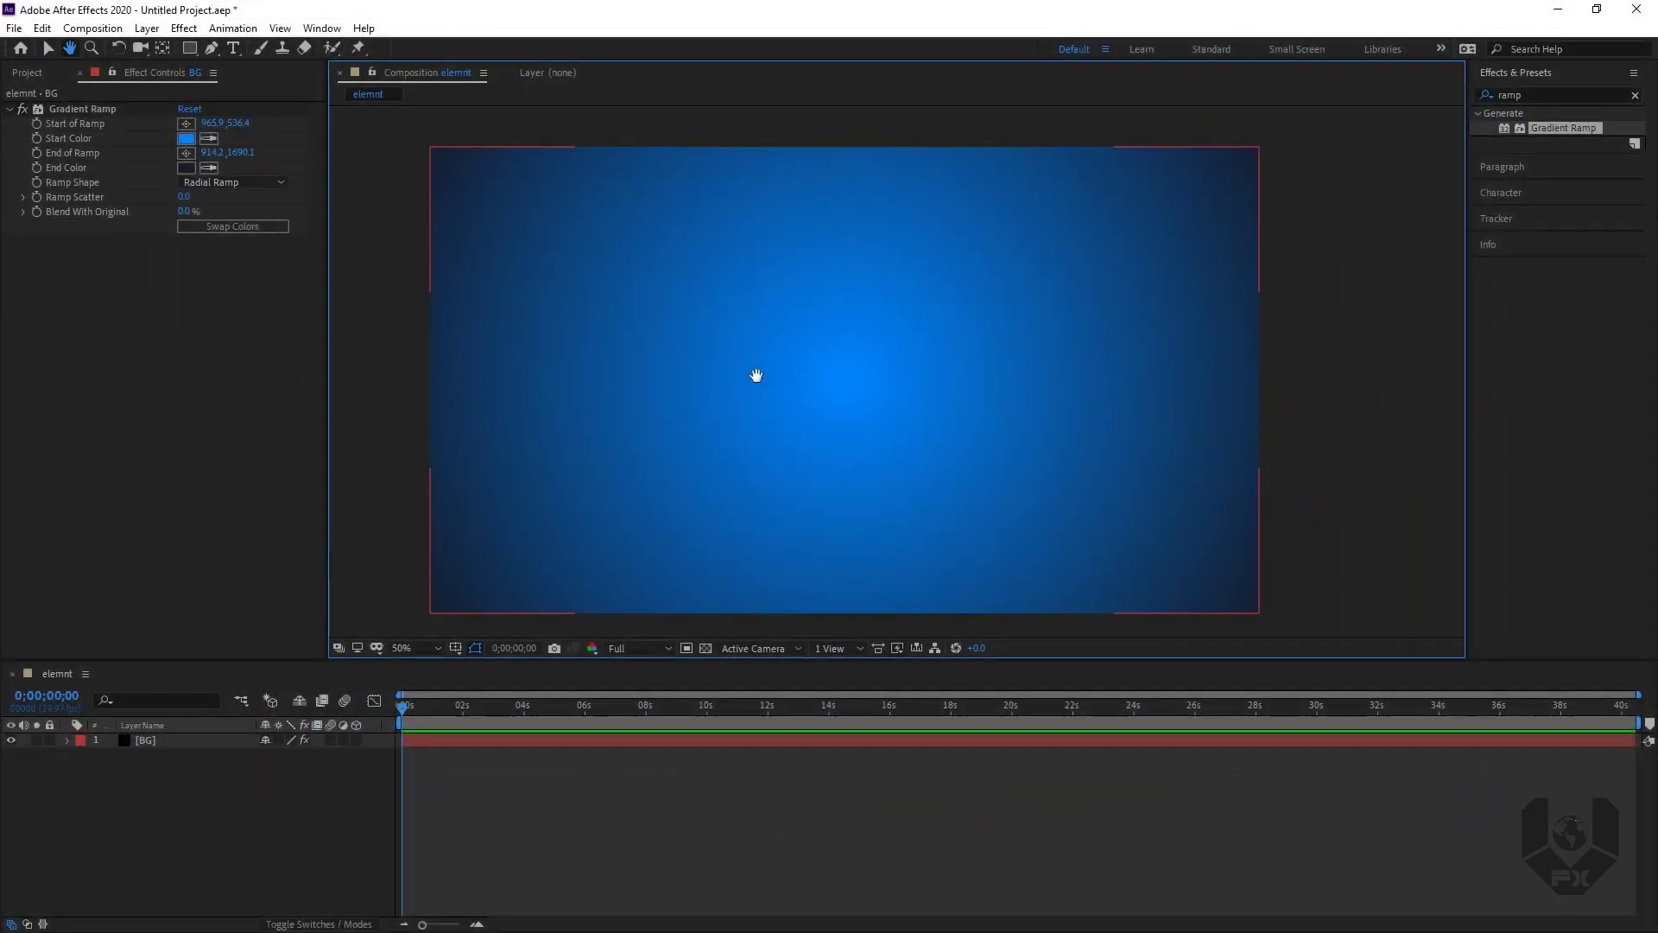
click(168, 810)
right_click(167, 810)
mouse_move(229, 622)
click(428, 663)
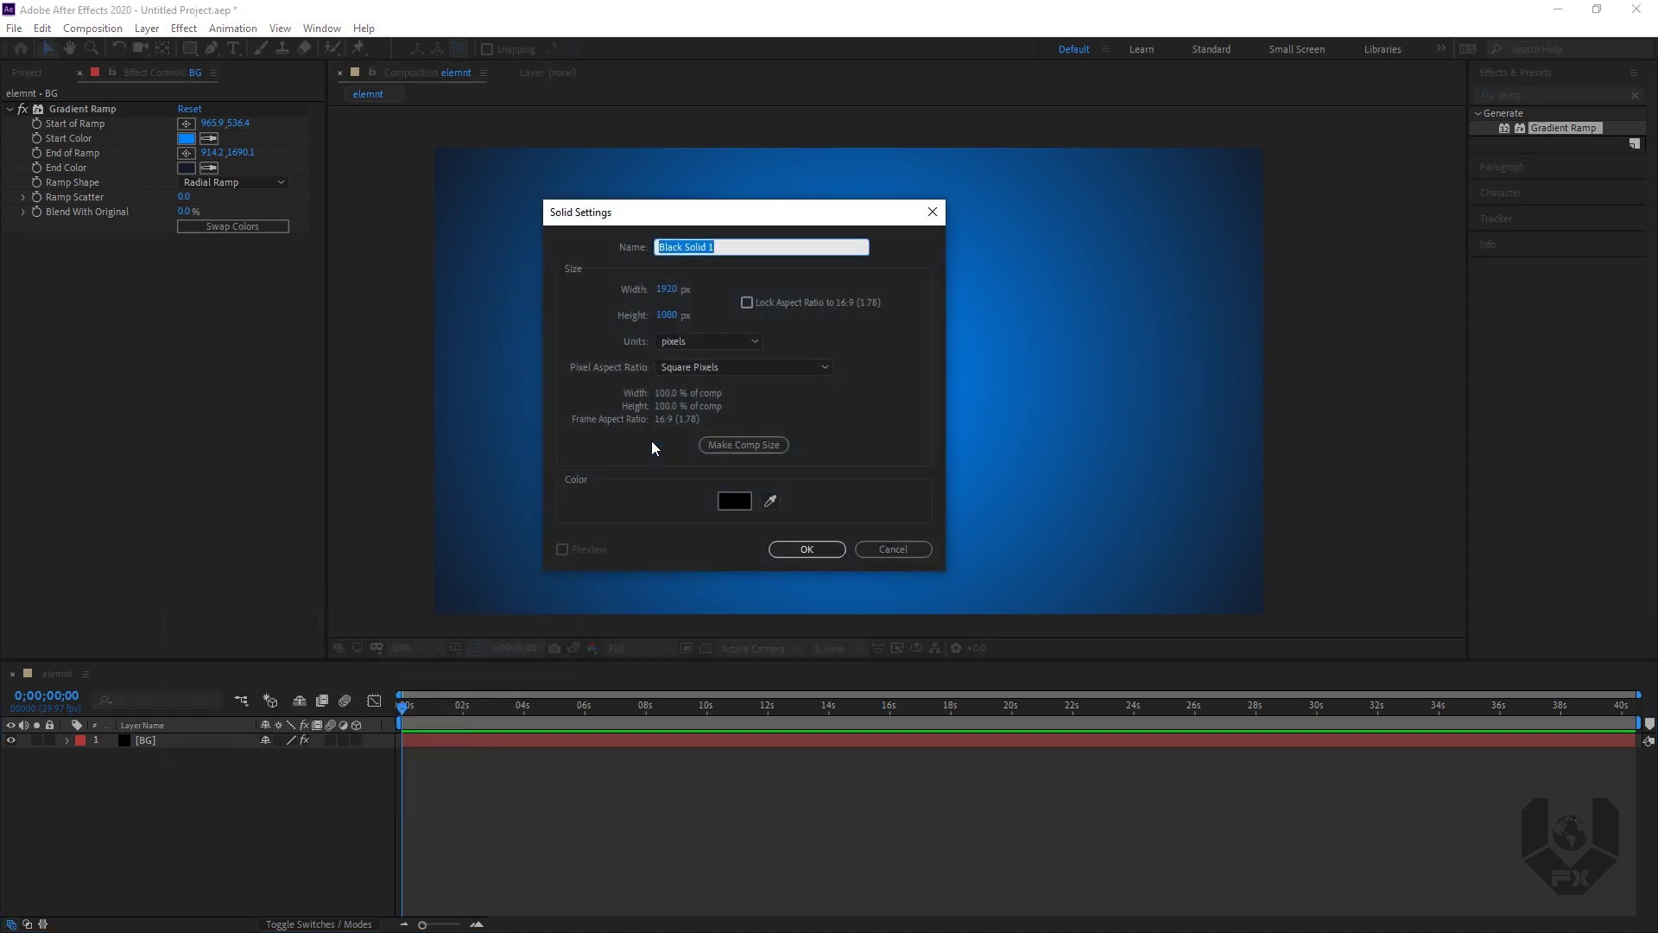
text(elemt)
click(812, 554)
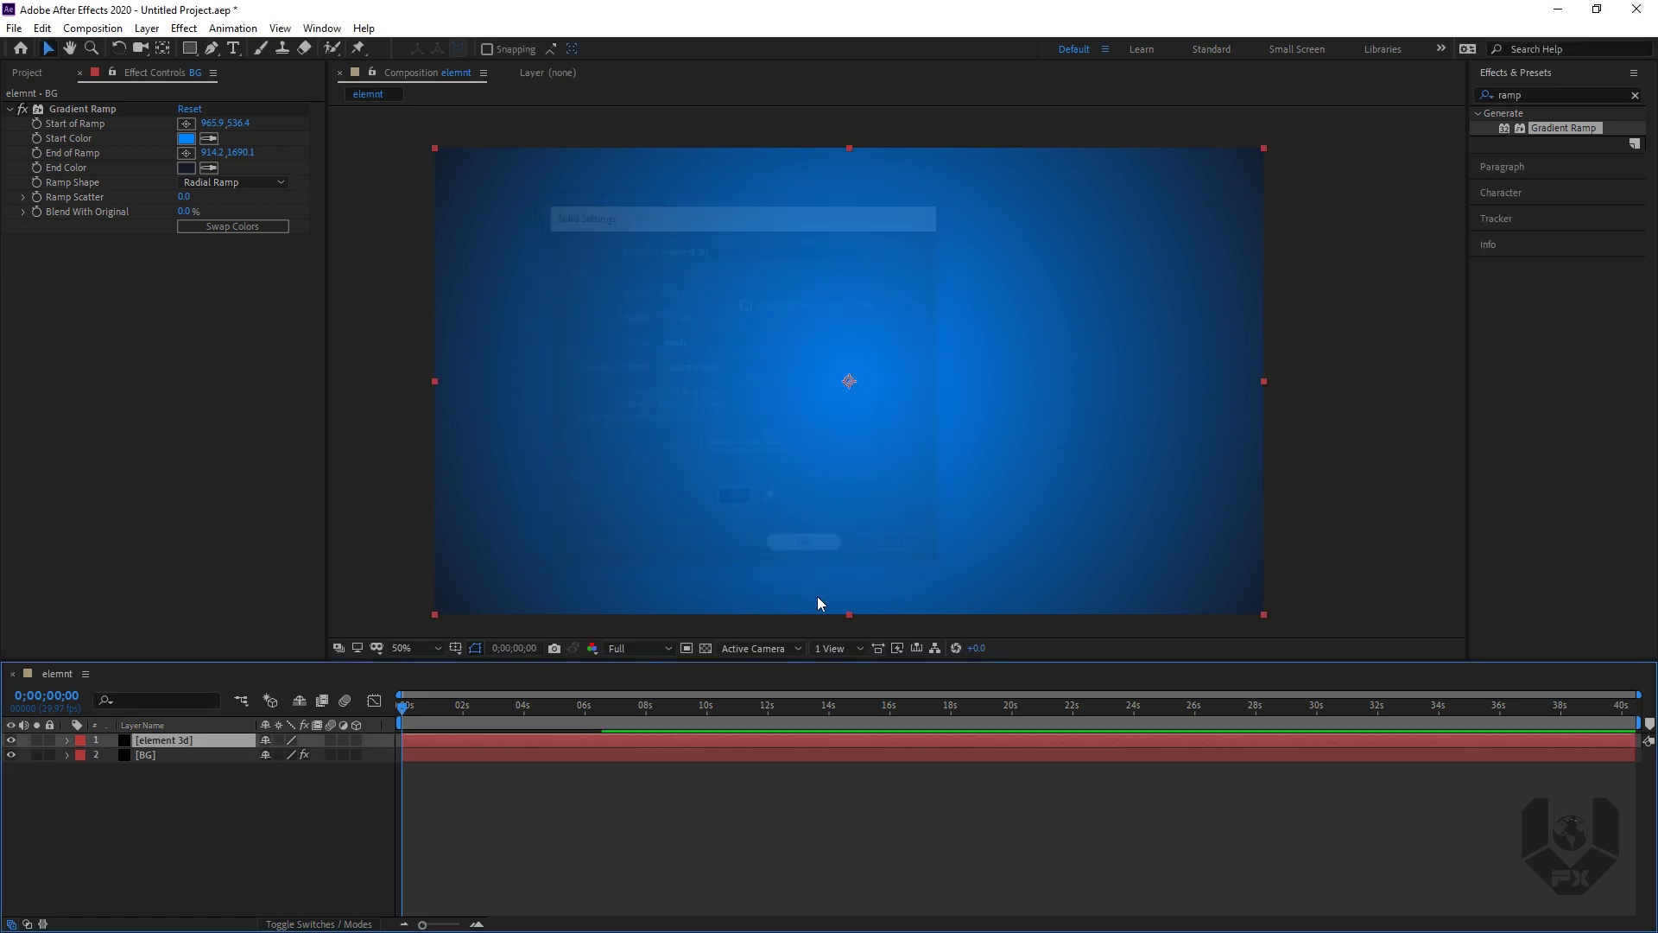
Step: Apply the Video Copilot Element effect to the element 3d solid
right_click(168, 176)
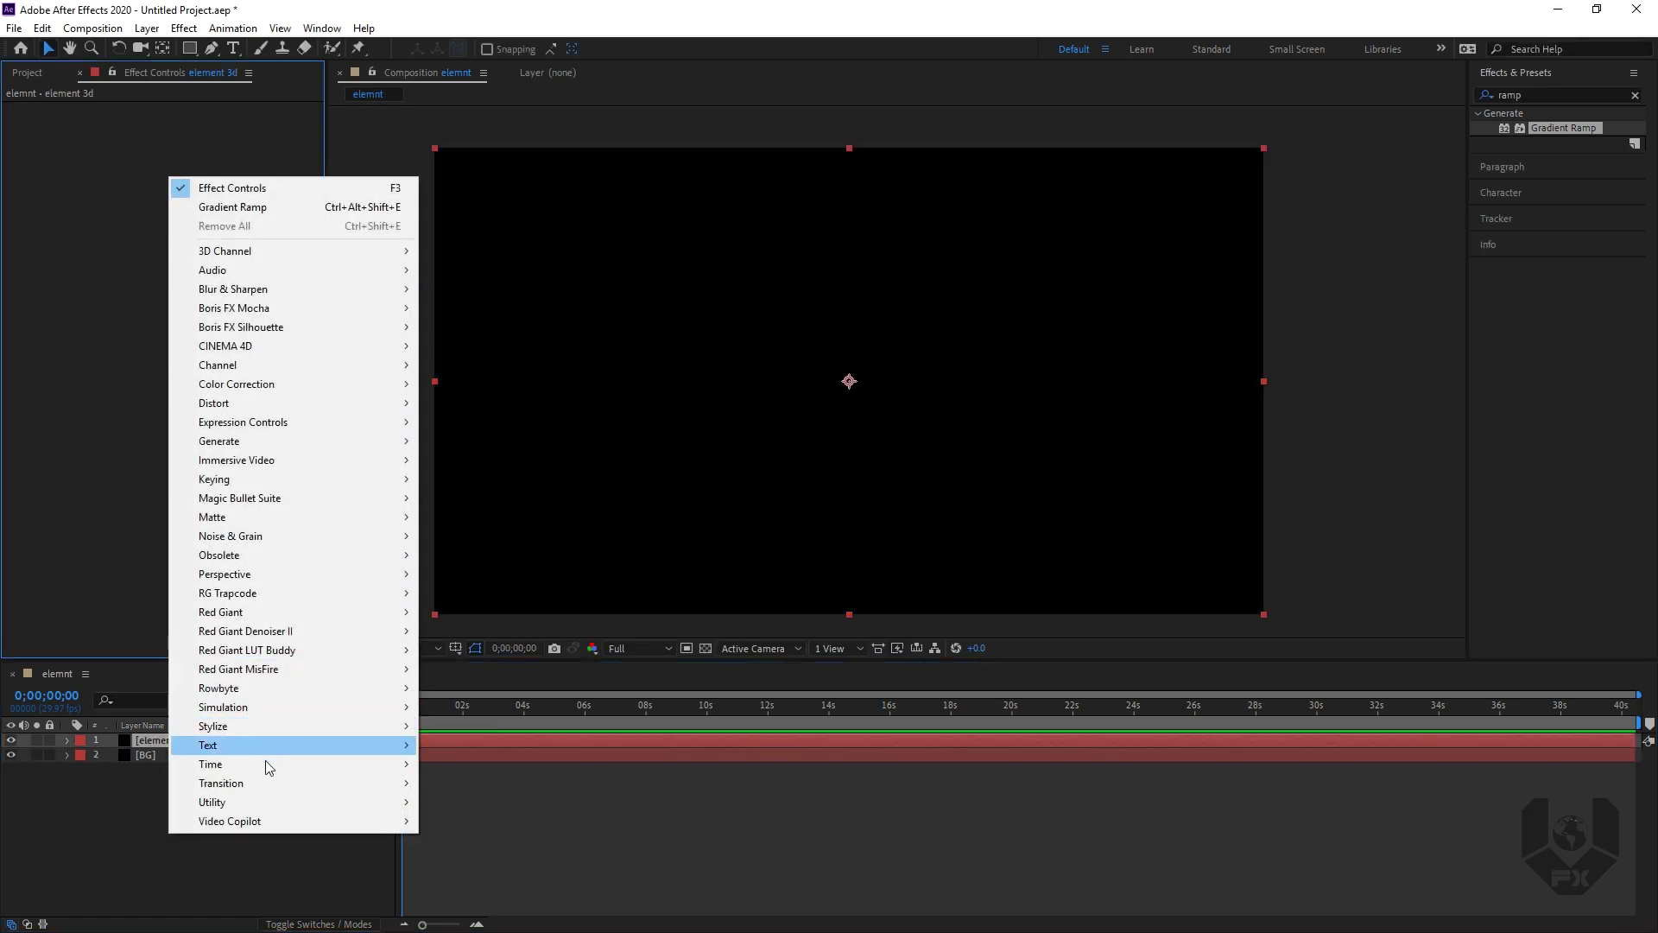
mouse_move(257, 822)
click(501, 824)
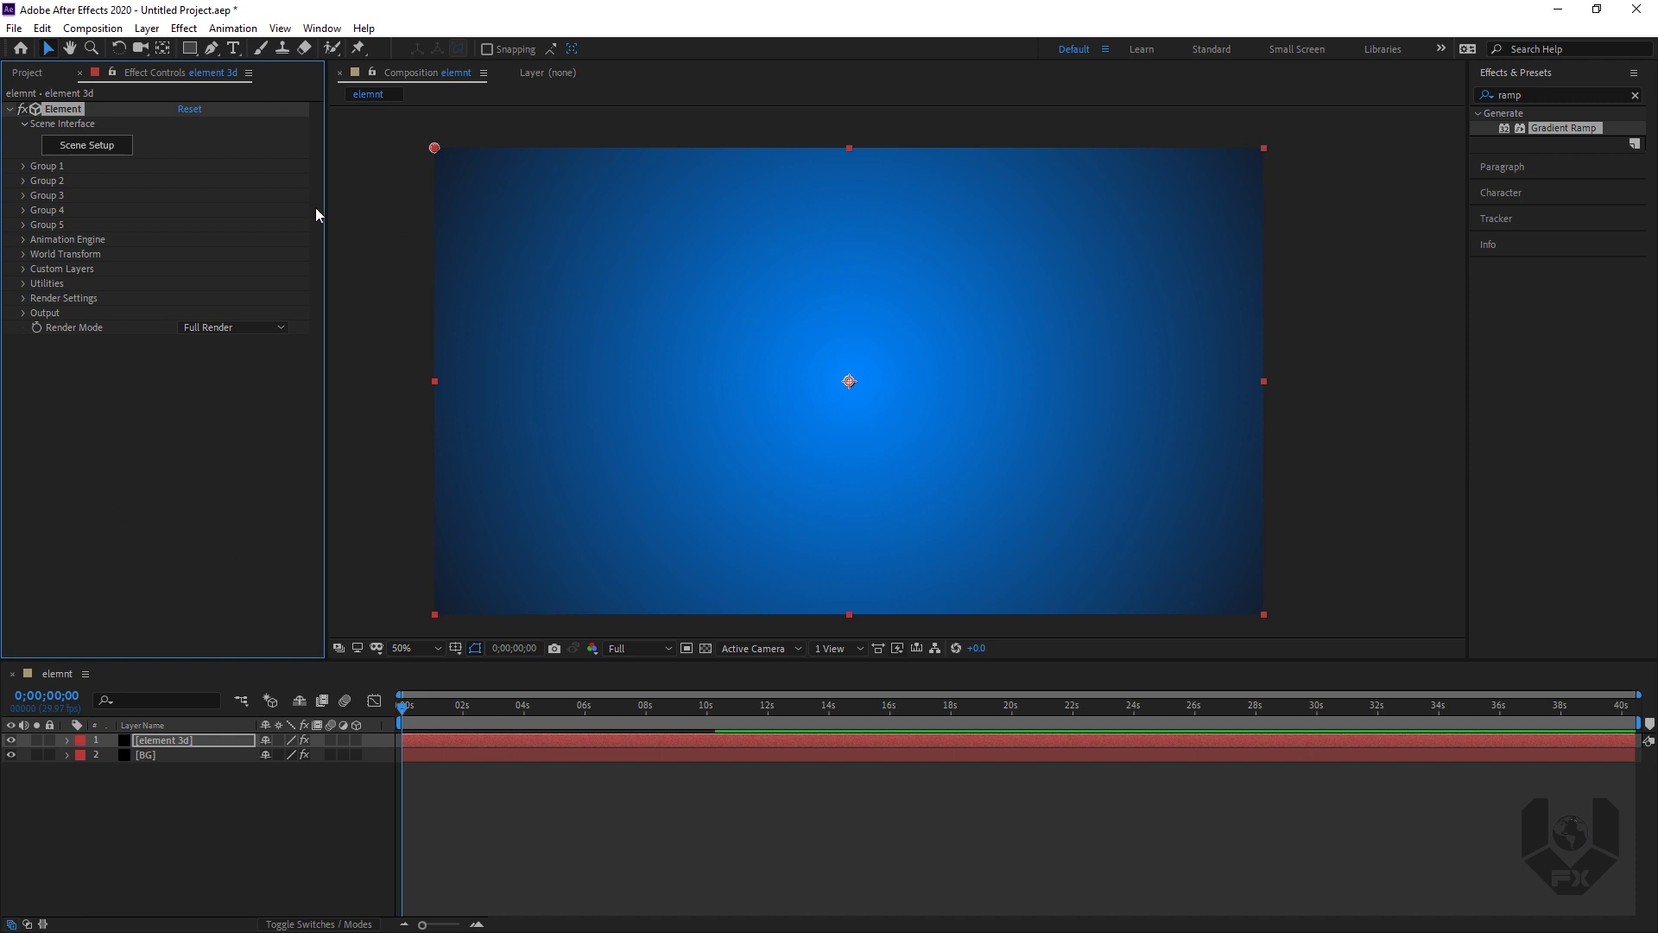
Step: In Element's Scene Setup, add Crystal_07 from Motion_Design_2's Crystal_Clusters, inspect the model and accept the scene
click(81, 148)
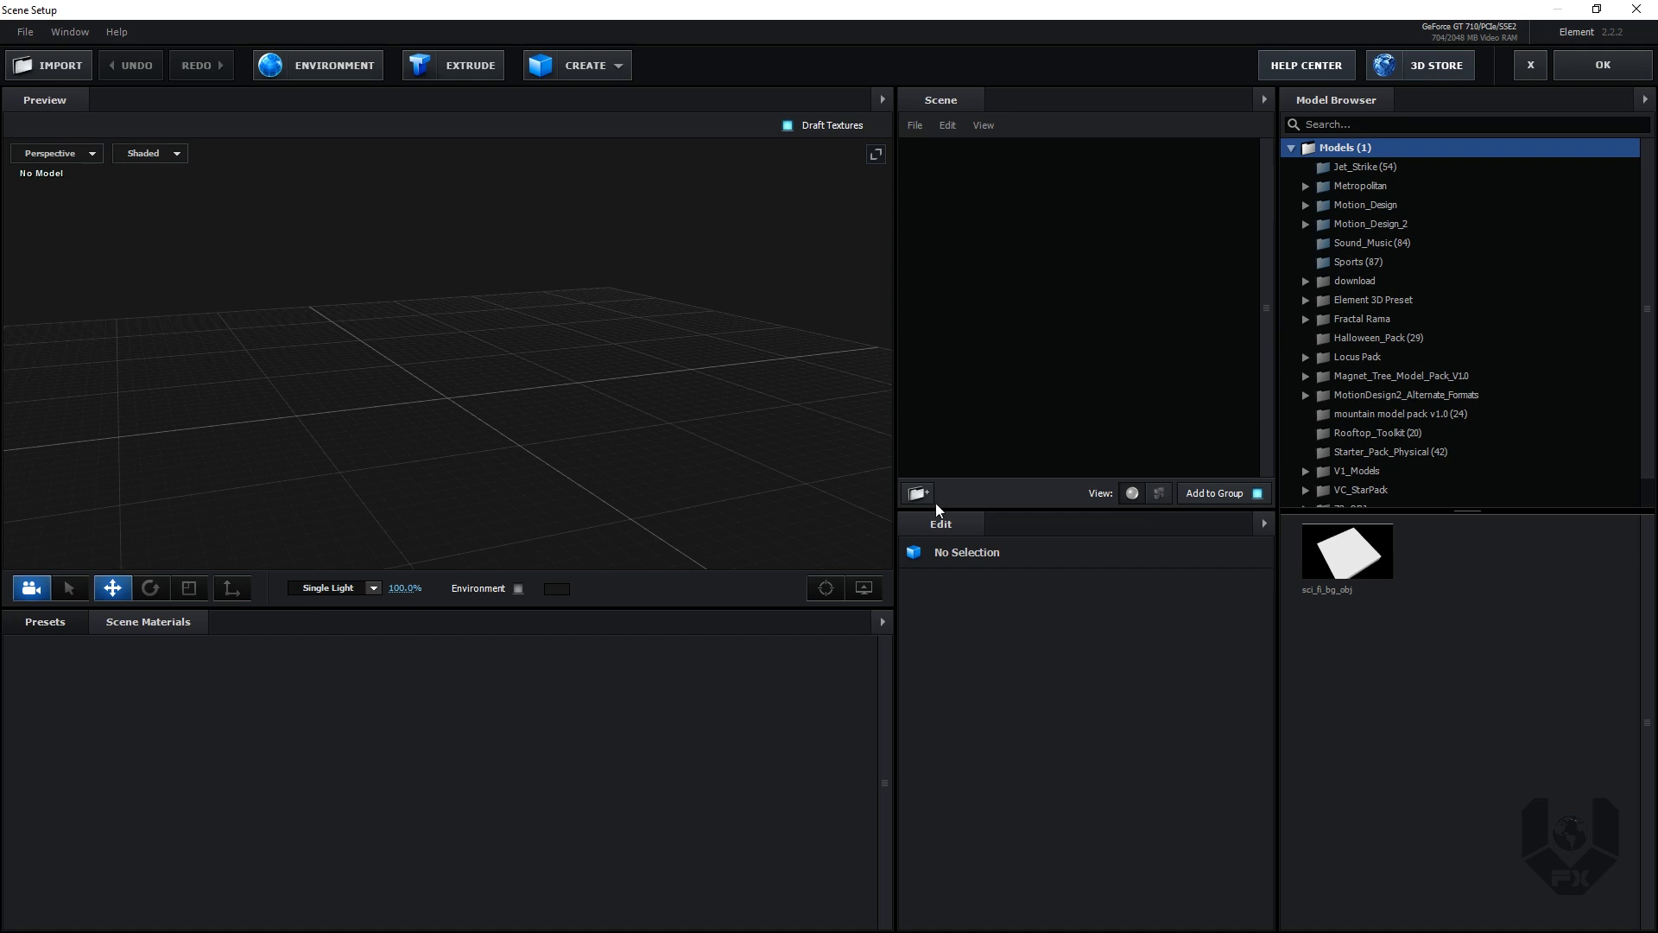
double_click(1364, 226)
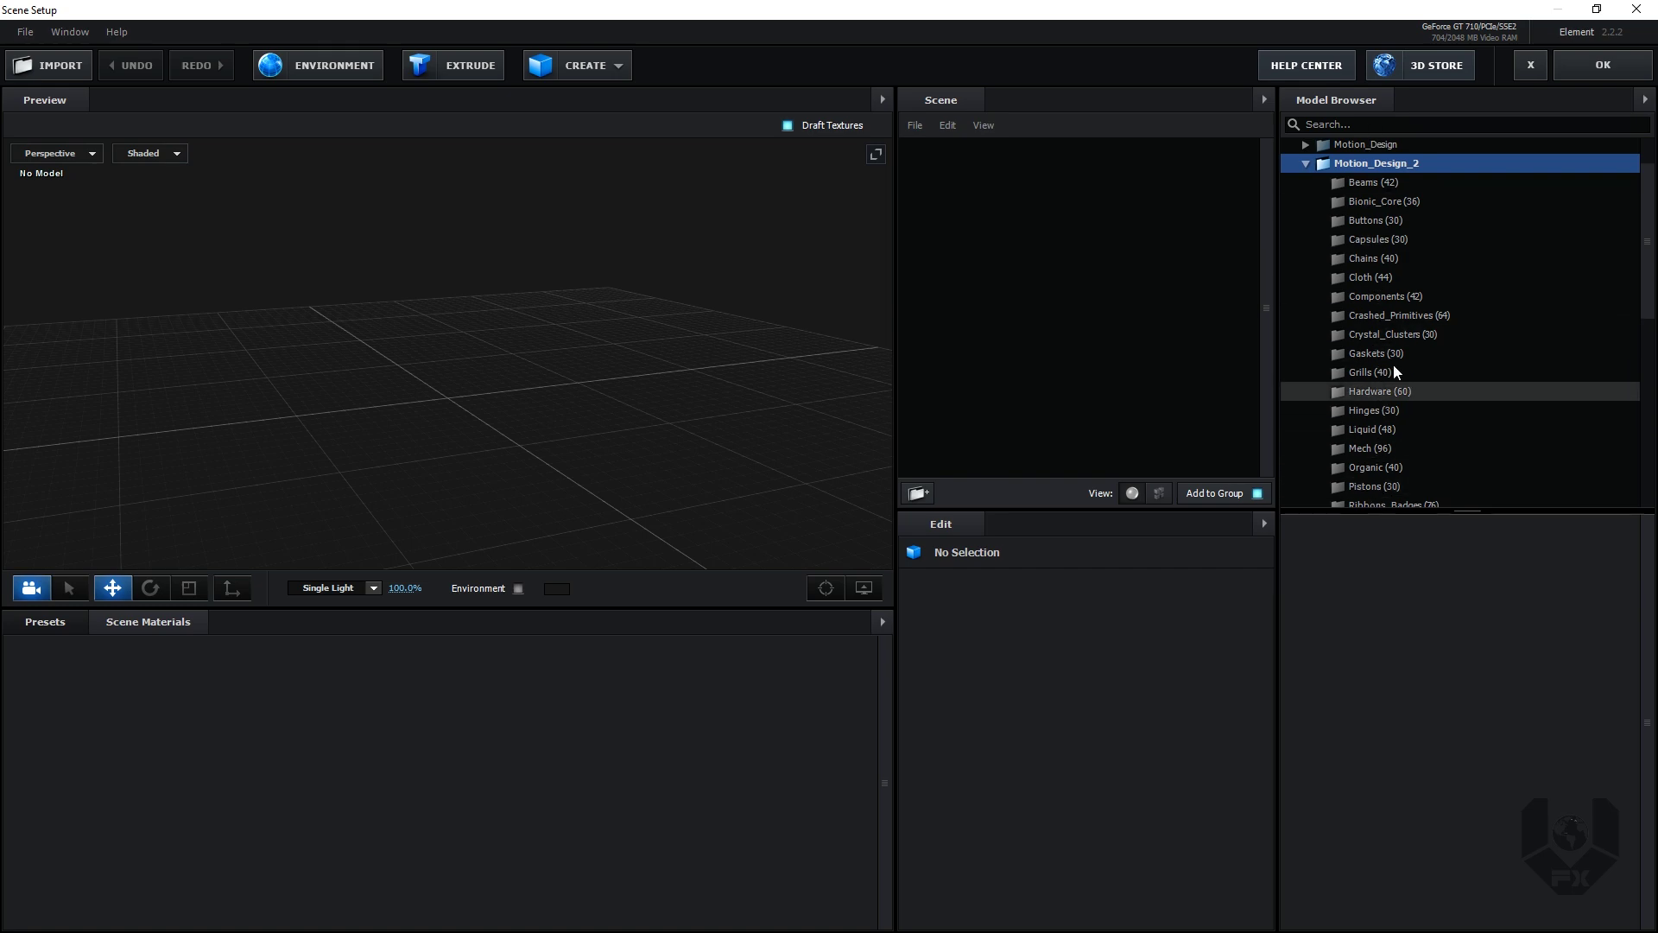
click(1380, 341)
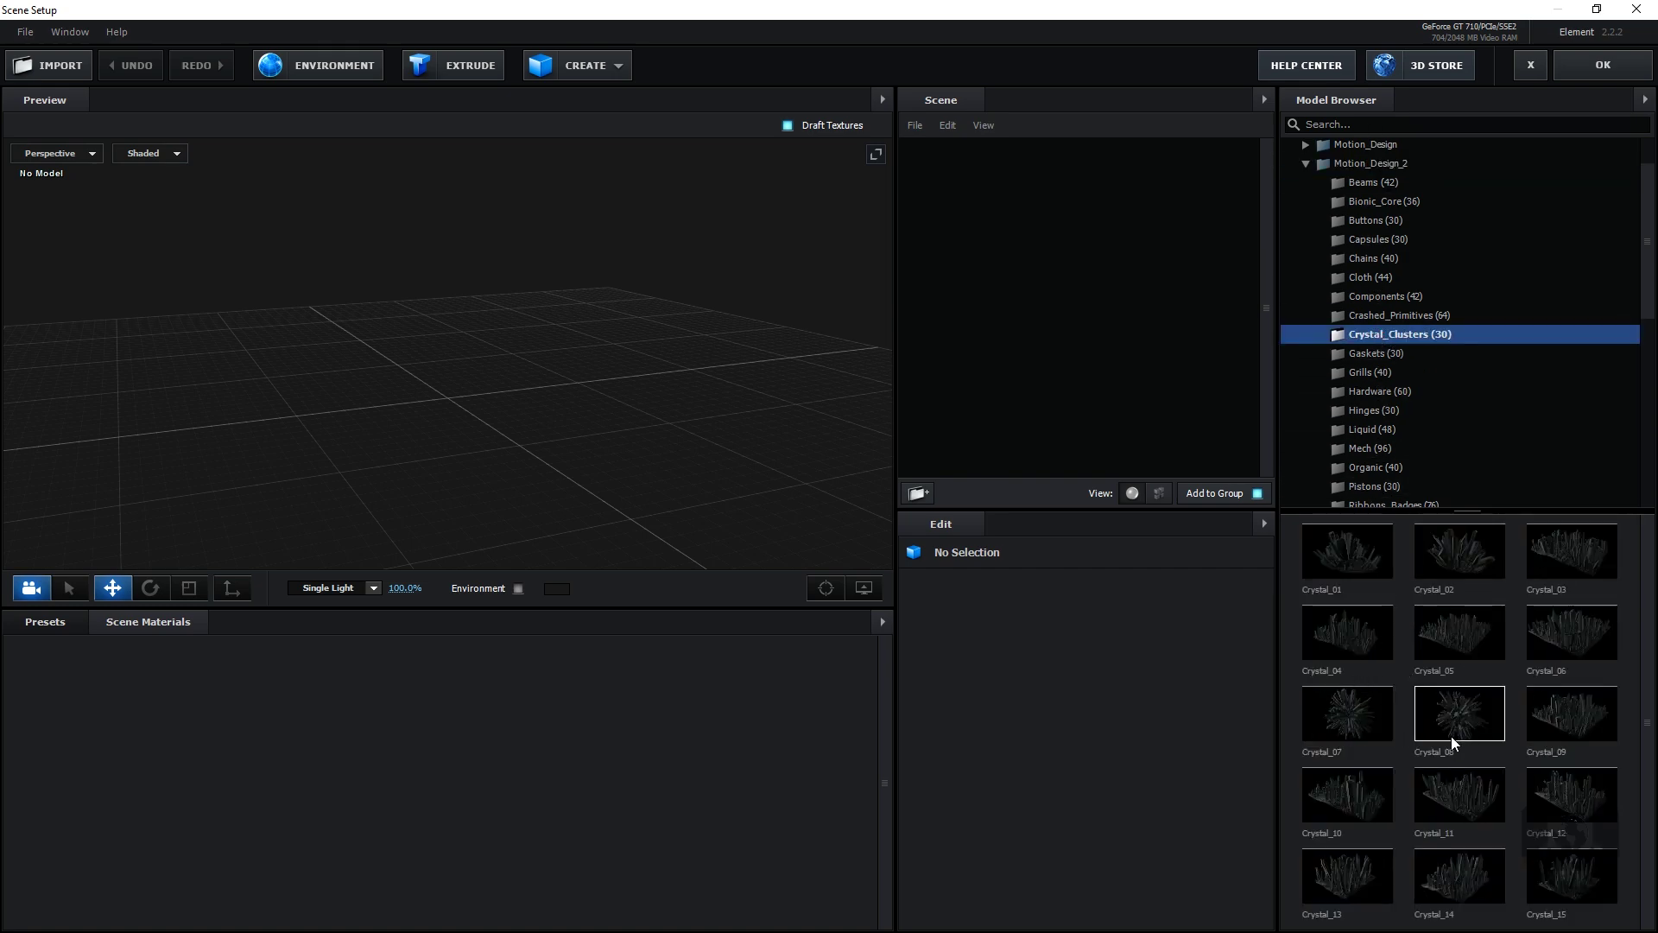
click(1336, 728)
drag(456, 494, 566, 235)
scroll(518, 419, up, 5)
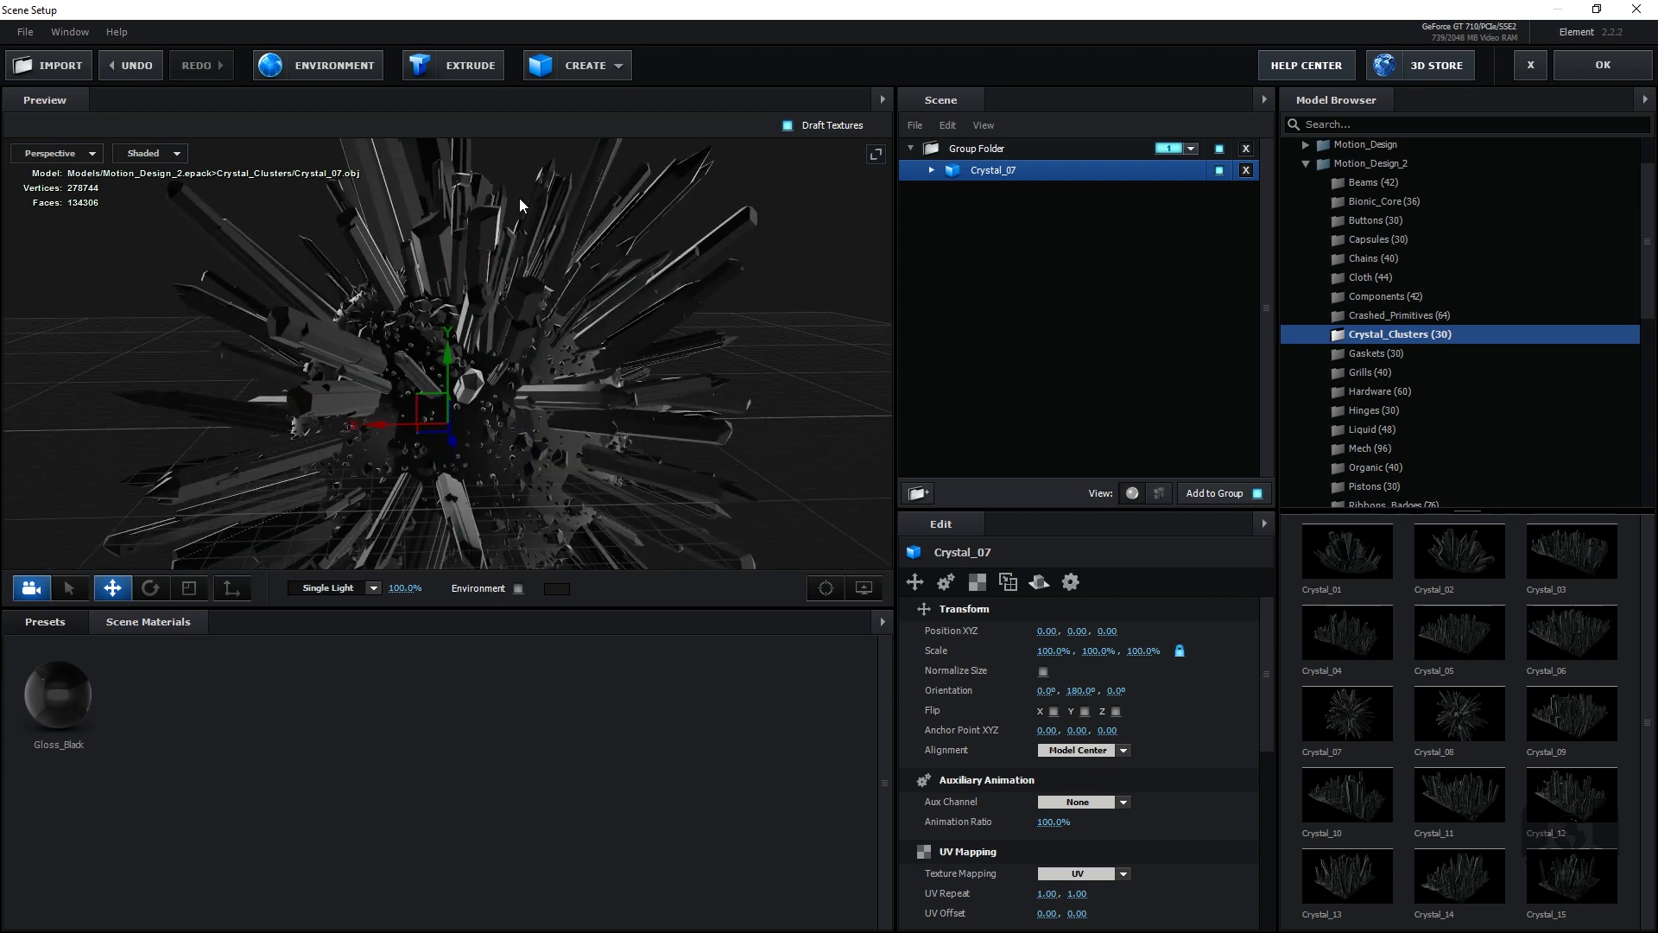
scroll(561, 425, up, 2)
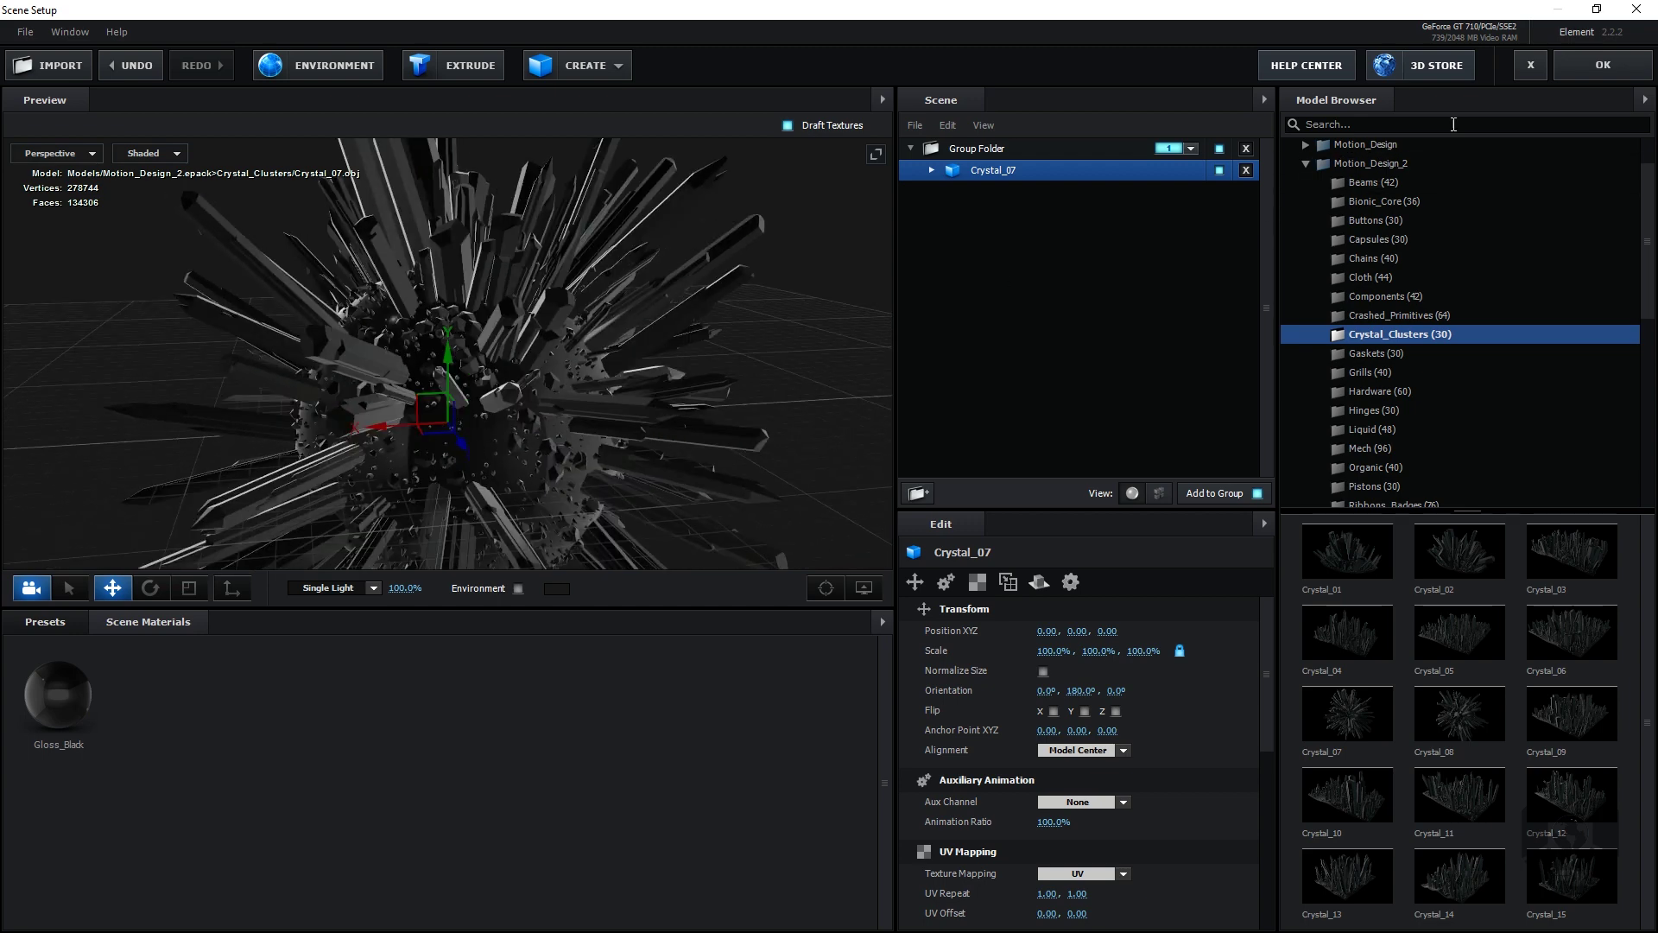
click(1562, 74)
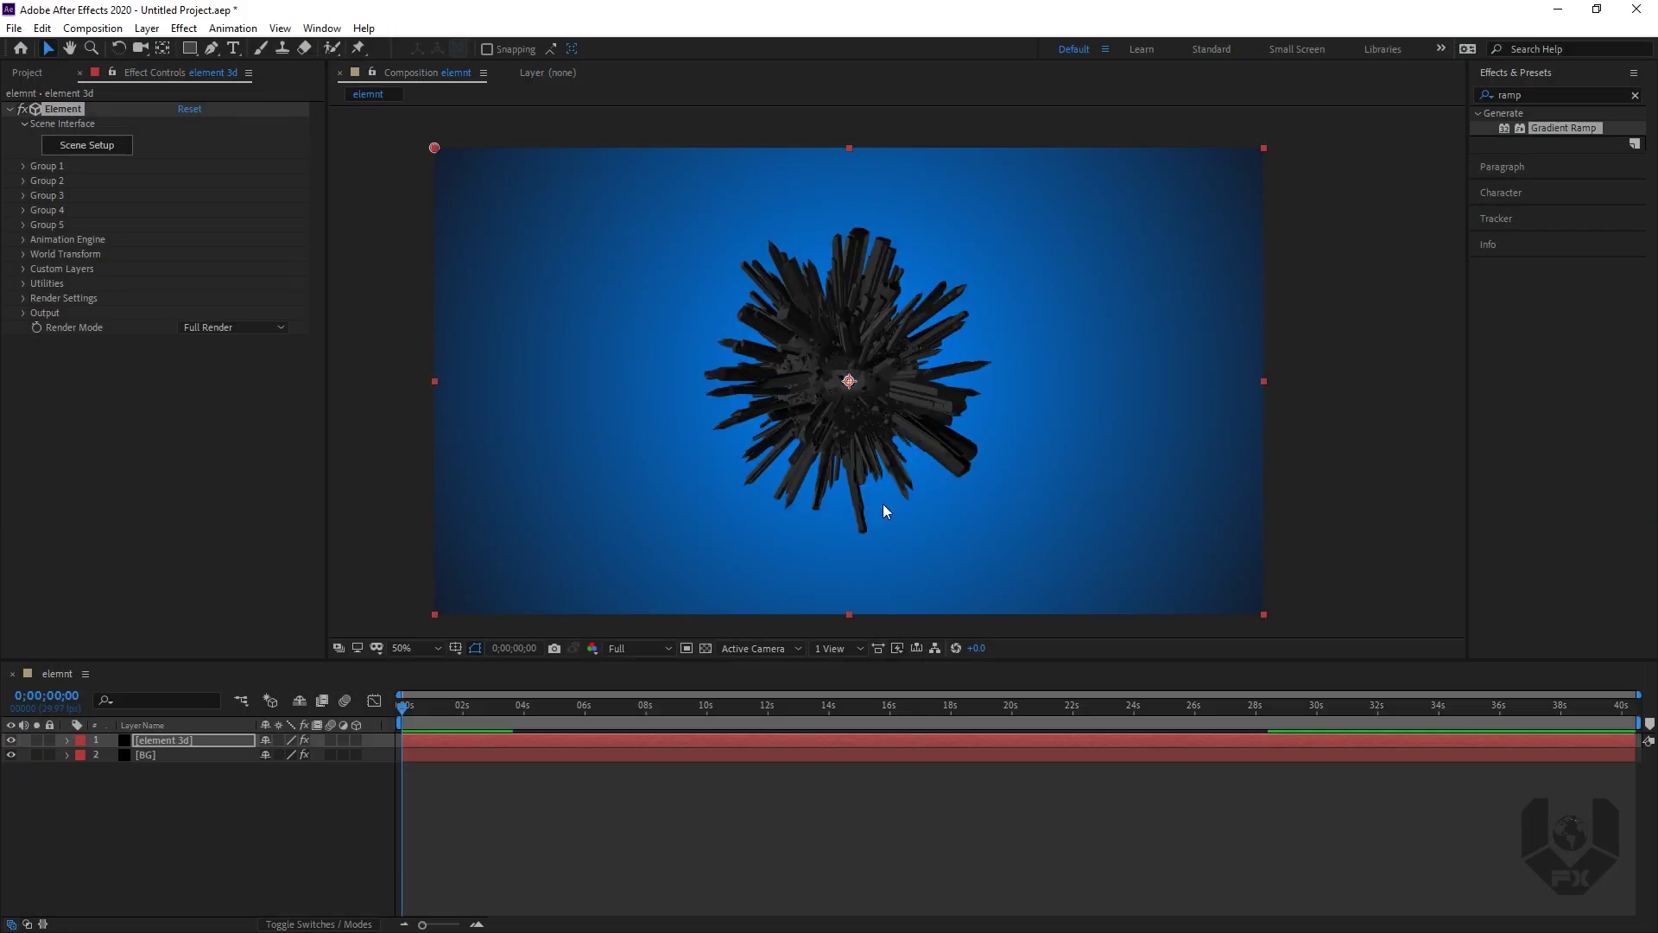
Step: Add a two-node camera with the 35mm preset to the composition
right_click(137, 811)
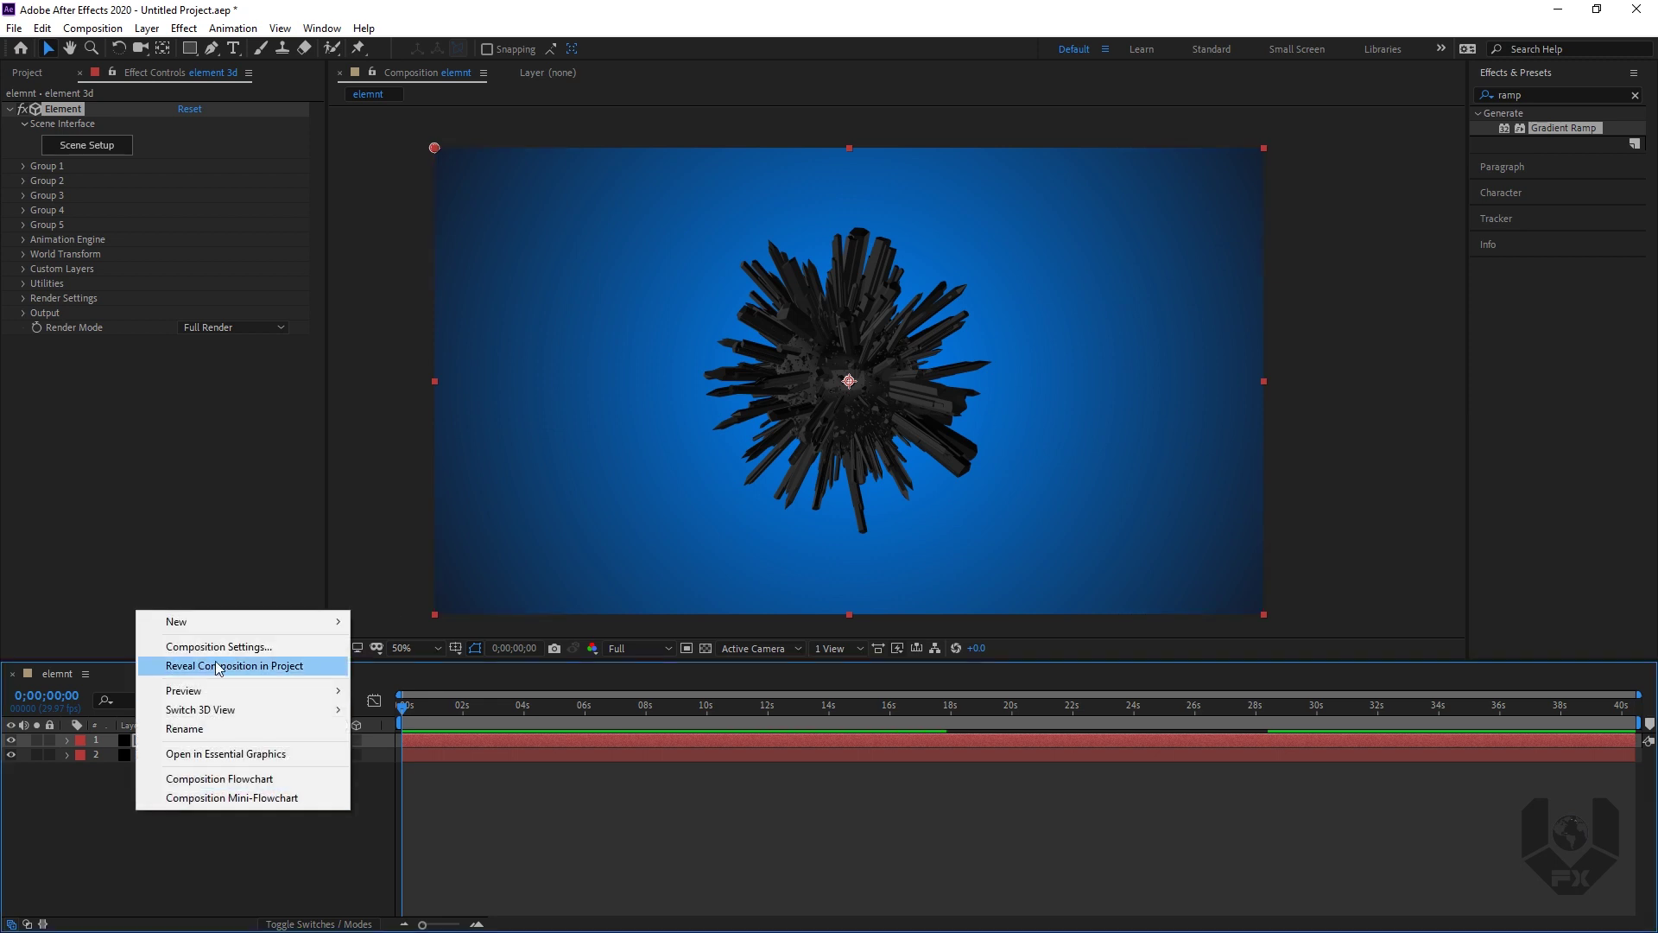
mouse_move(303, 621)
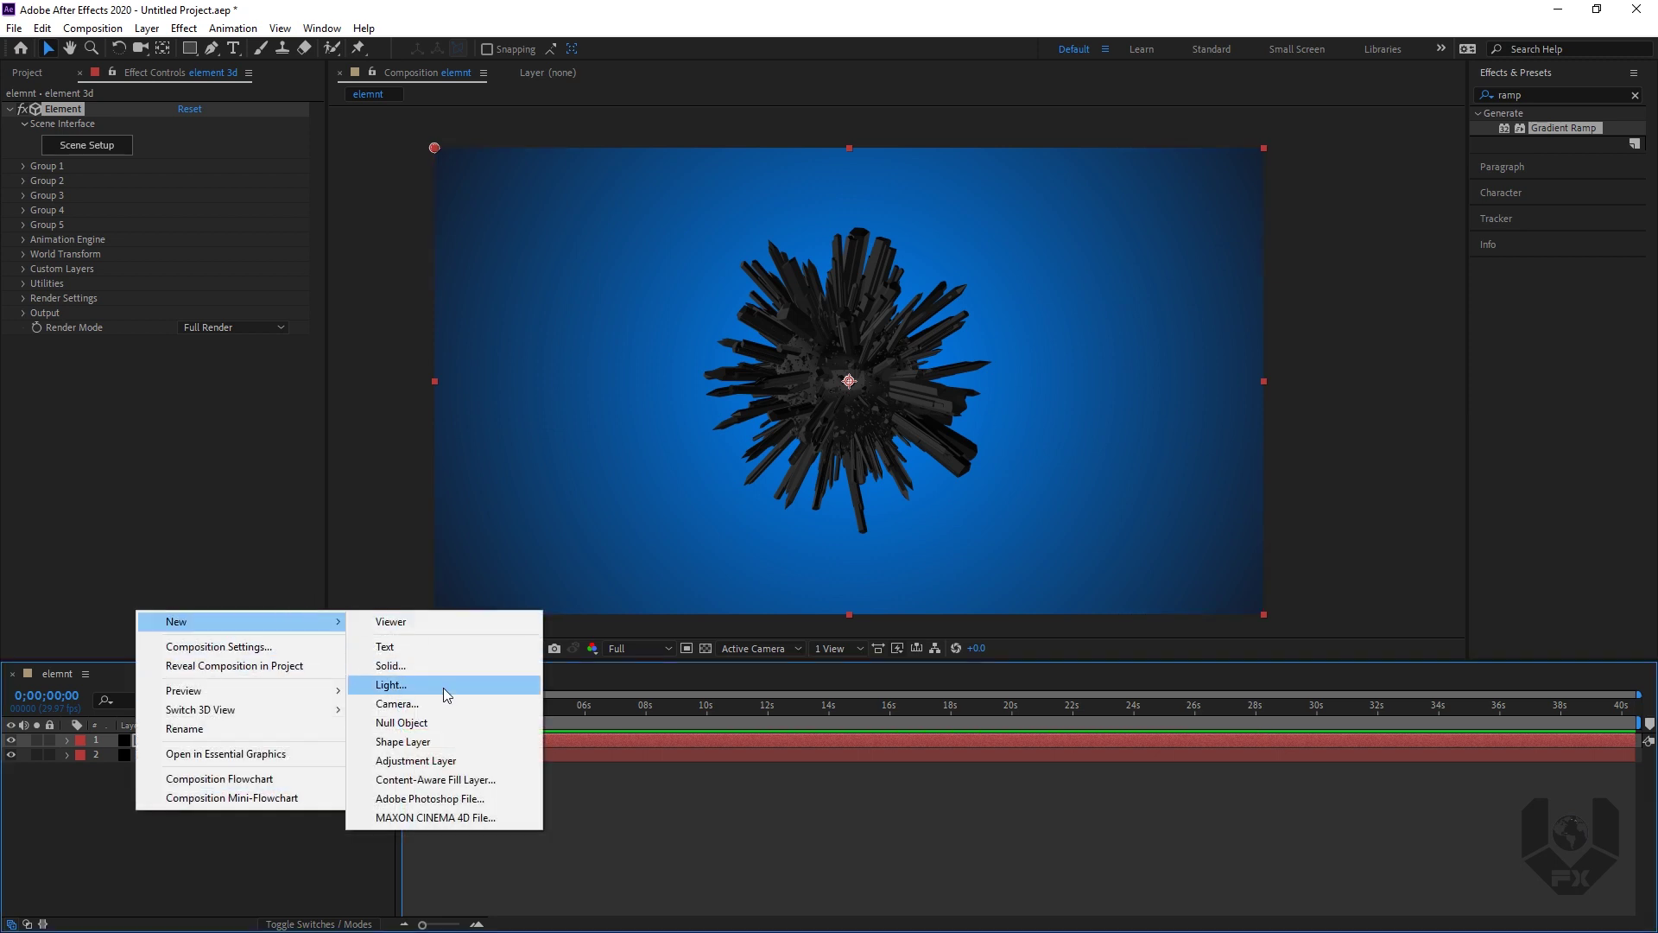
click(398, 704)
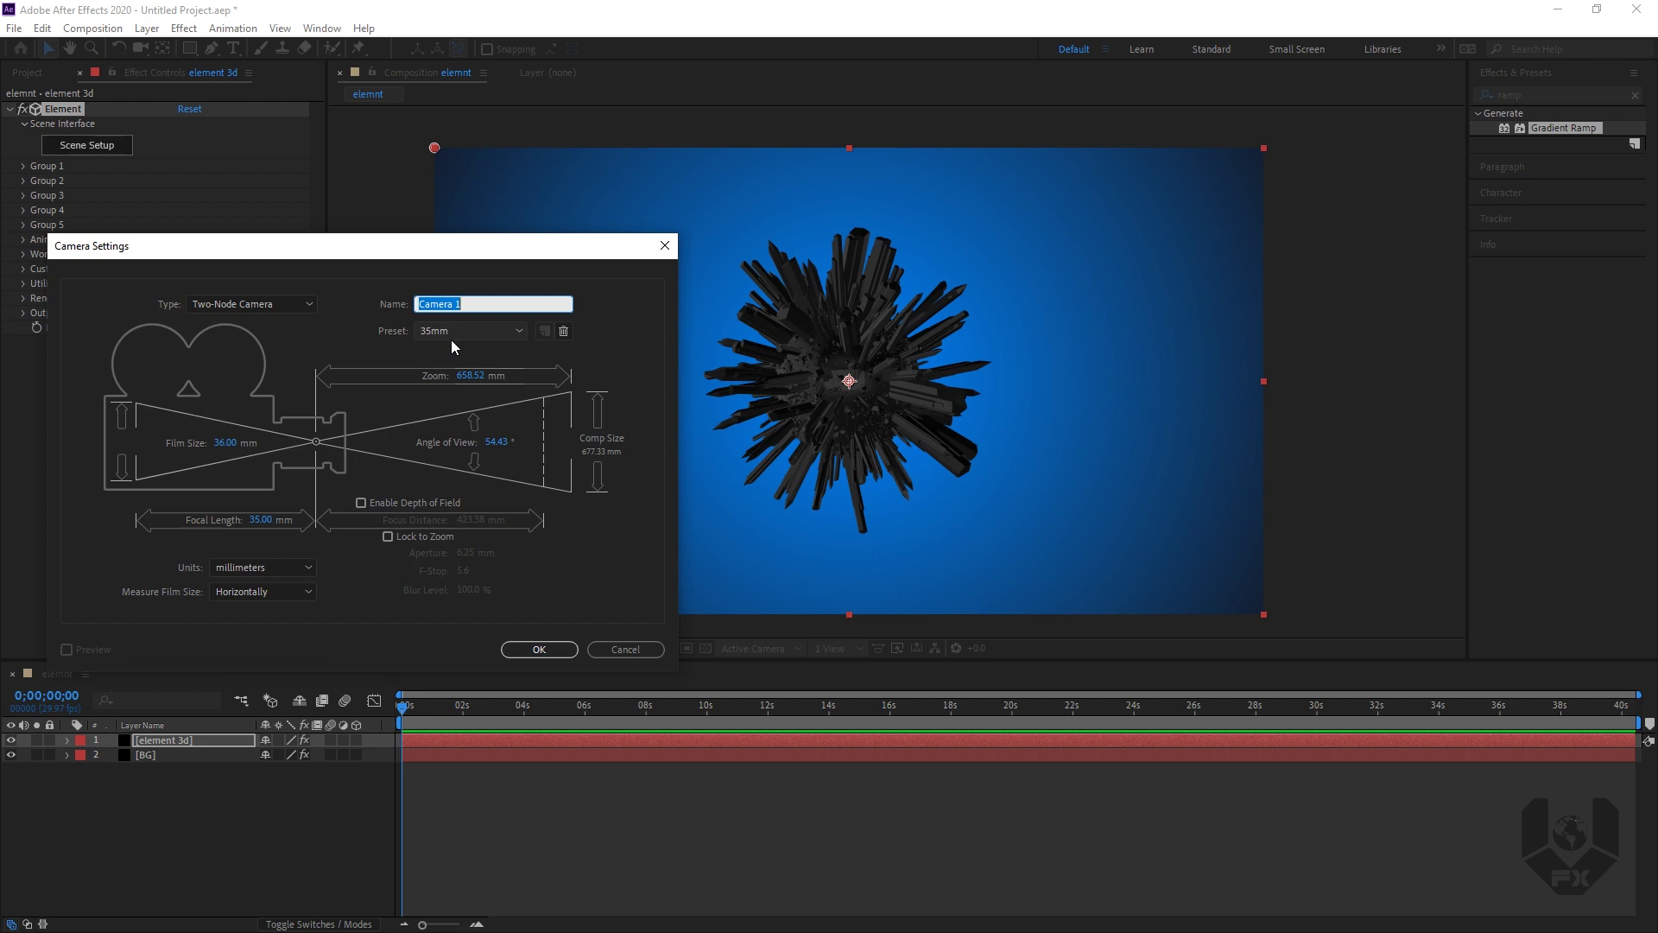
click(535, 649)
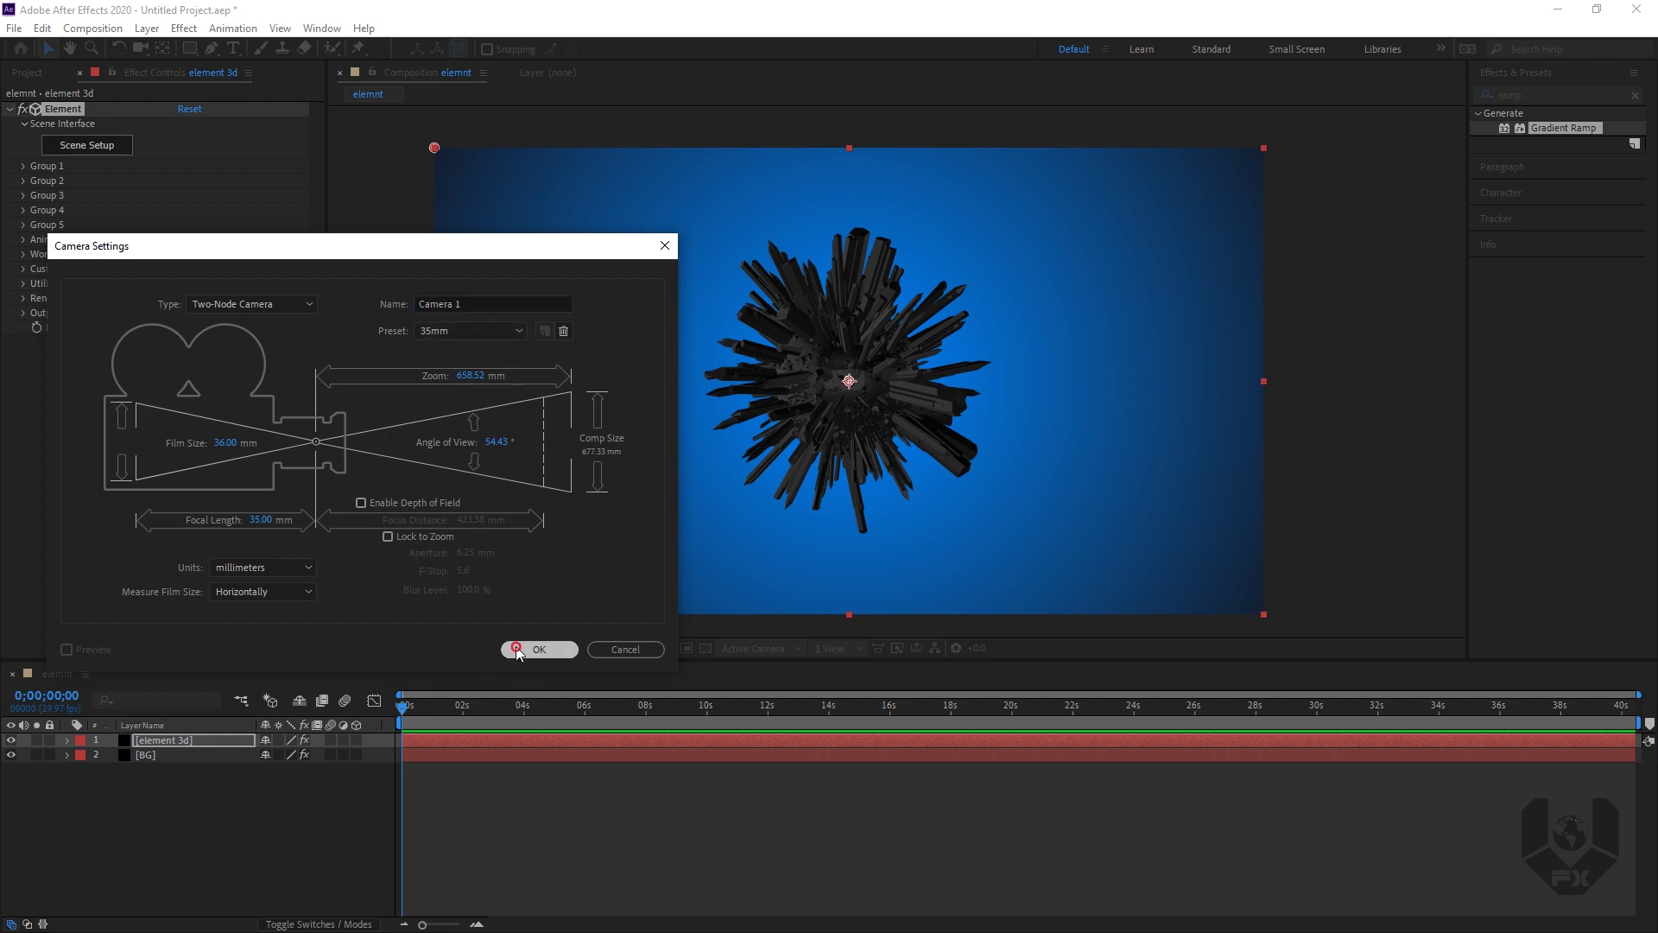
Step: Reopen Element's Scene Setup on the element 3d layer and add the Crystal_08 model alongside Crystal_07
key(c)
drag(843, 340, 853, 318)
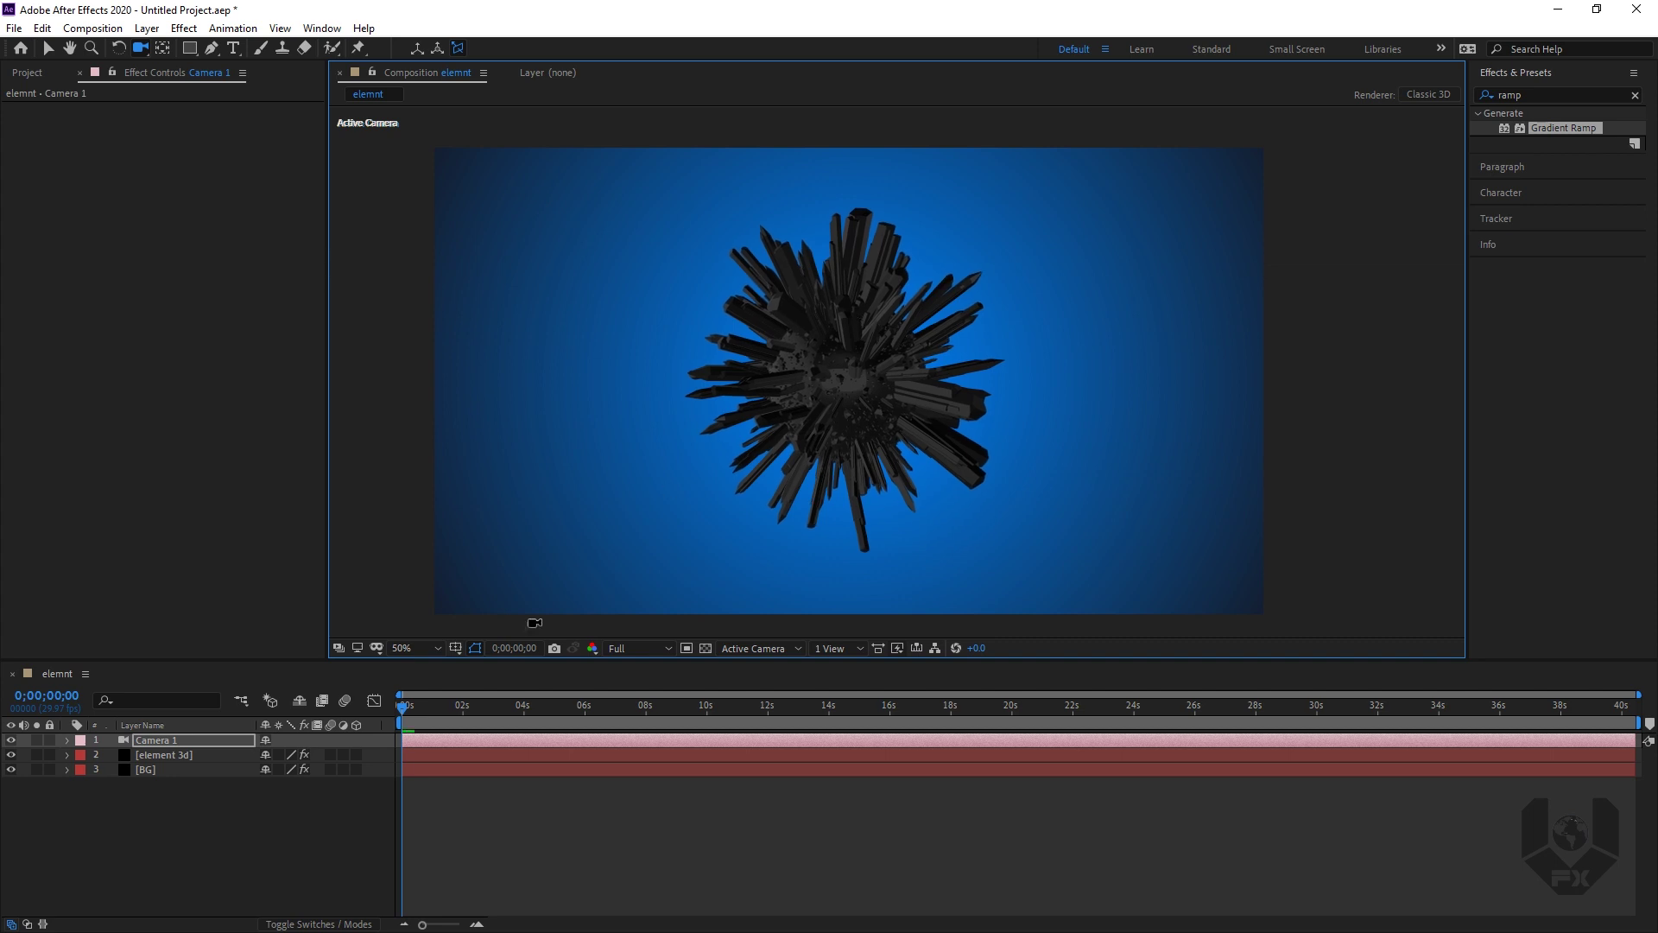
click(155, 755)
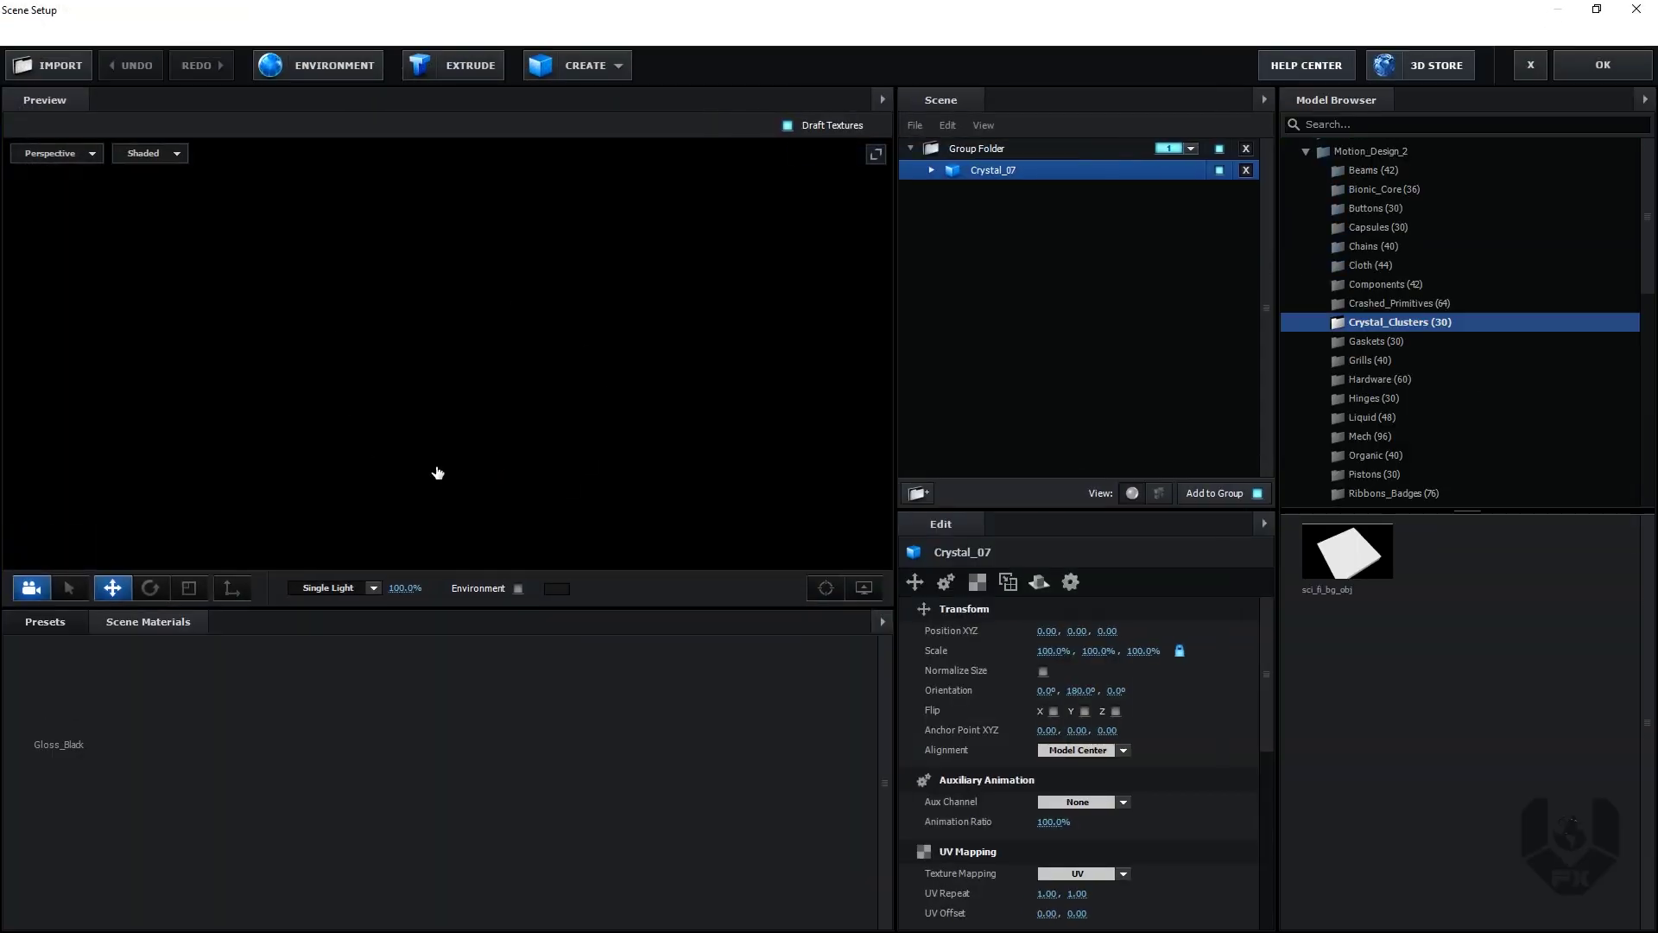
mouse_move(472, 444)
mouse_down()
mouse_move(517, 427)
mouse_move(484, 426)
mouse_up()
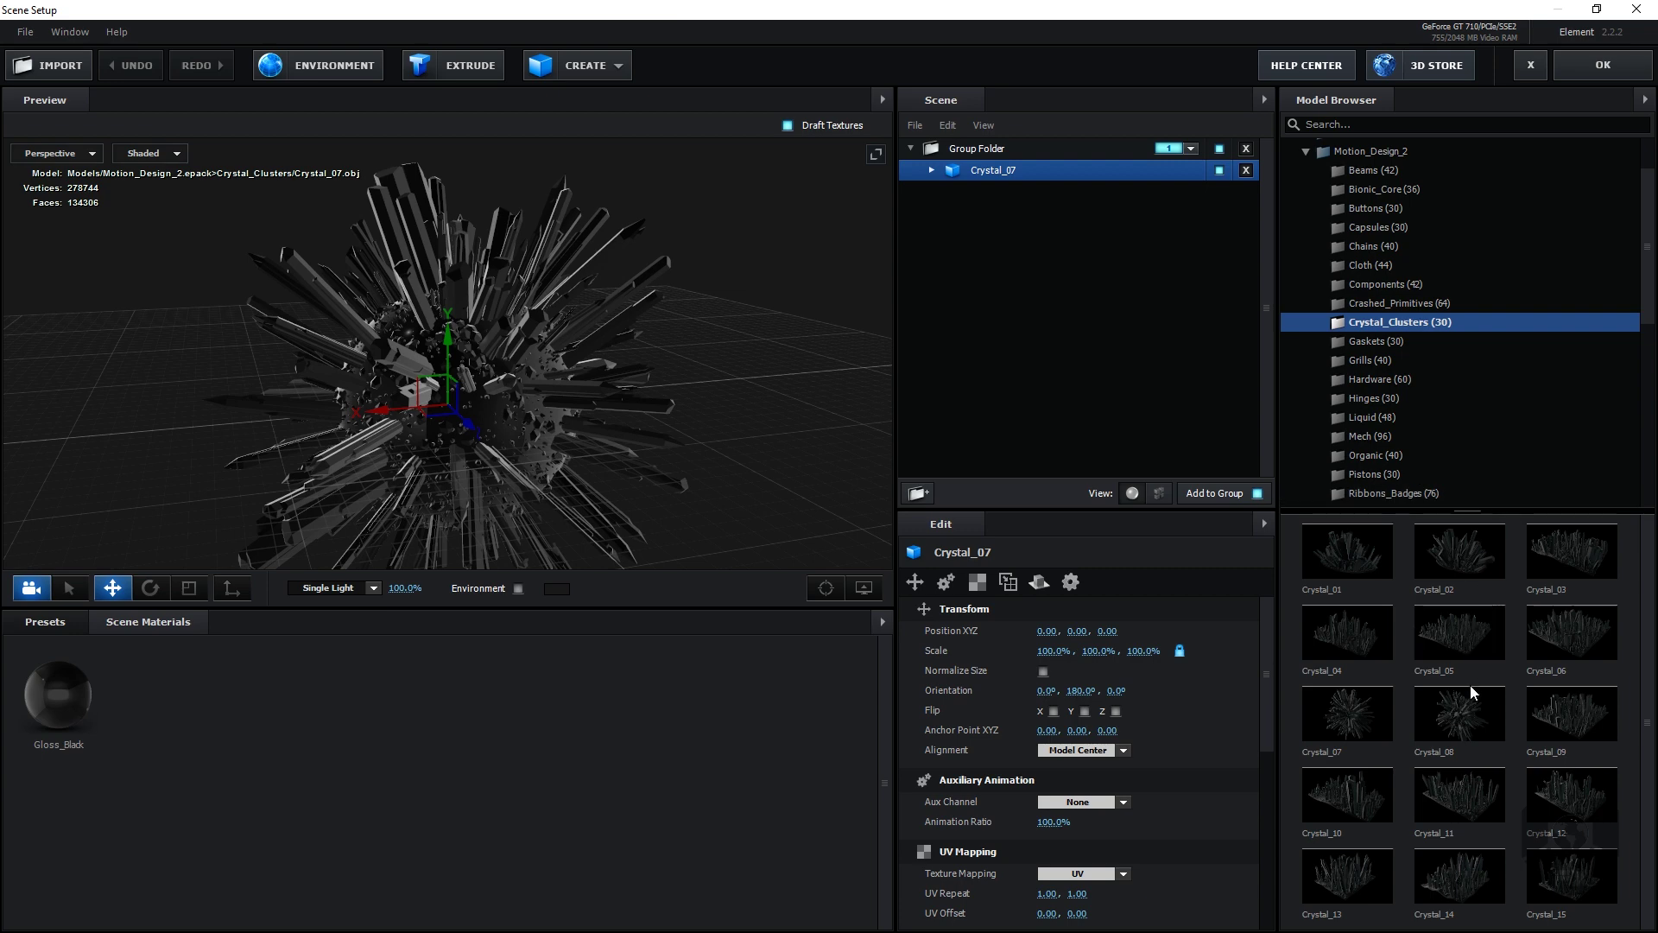
click(1459, 714)
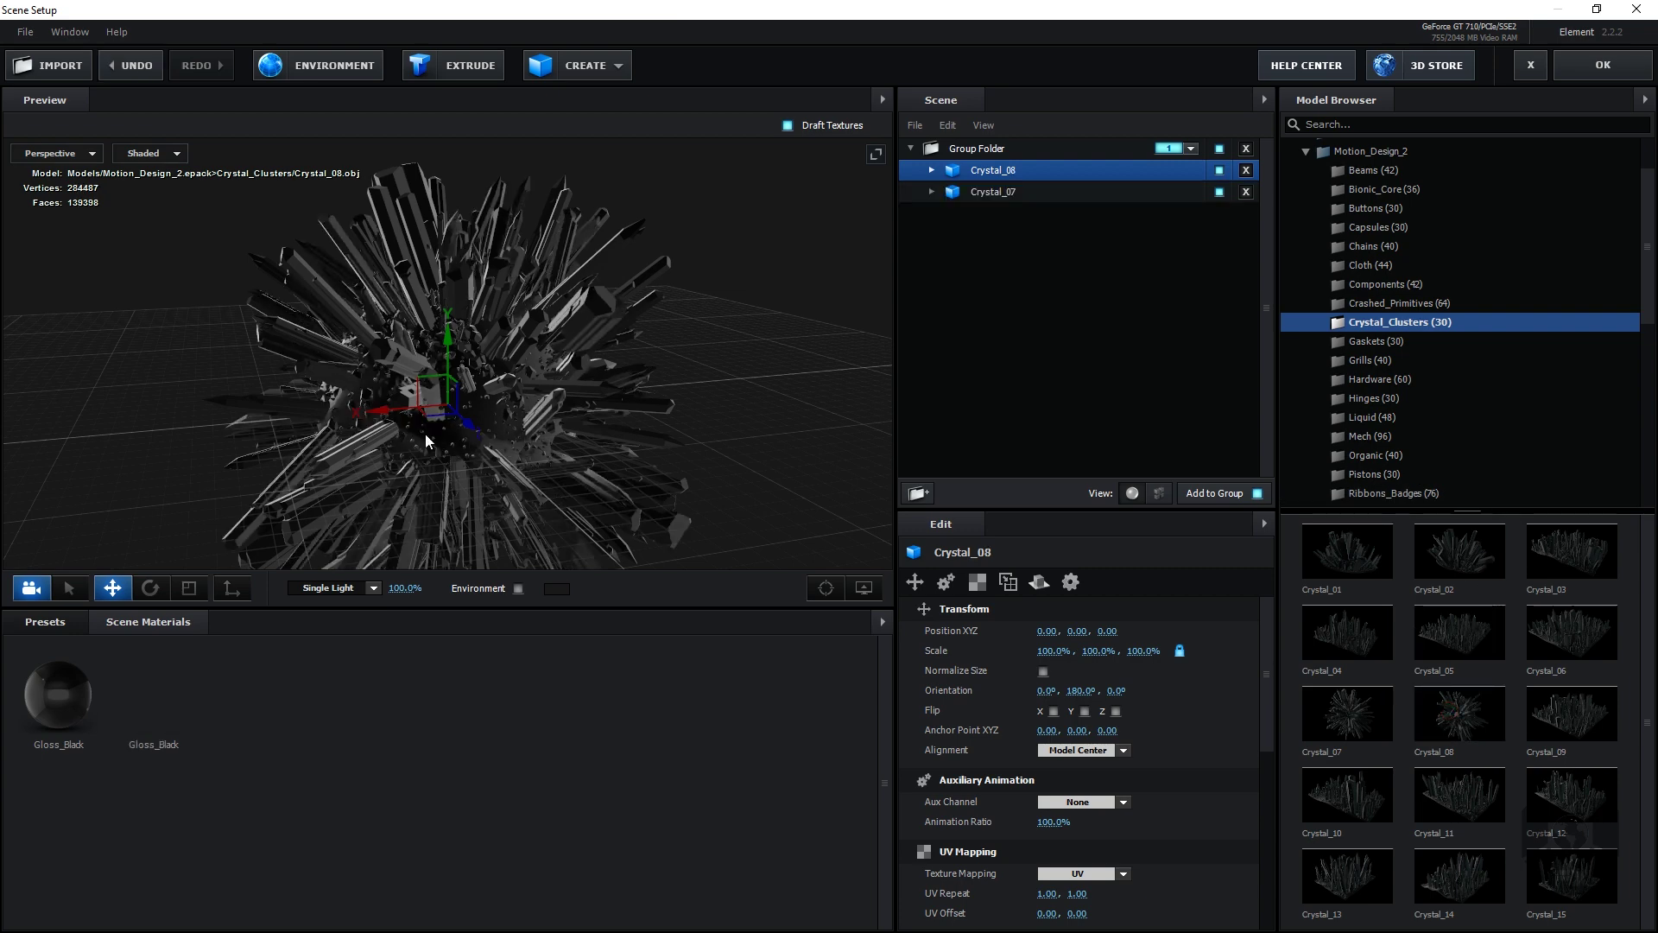
Step: Scale the Crystal_08 model down uniformly to about 75%
key(e)
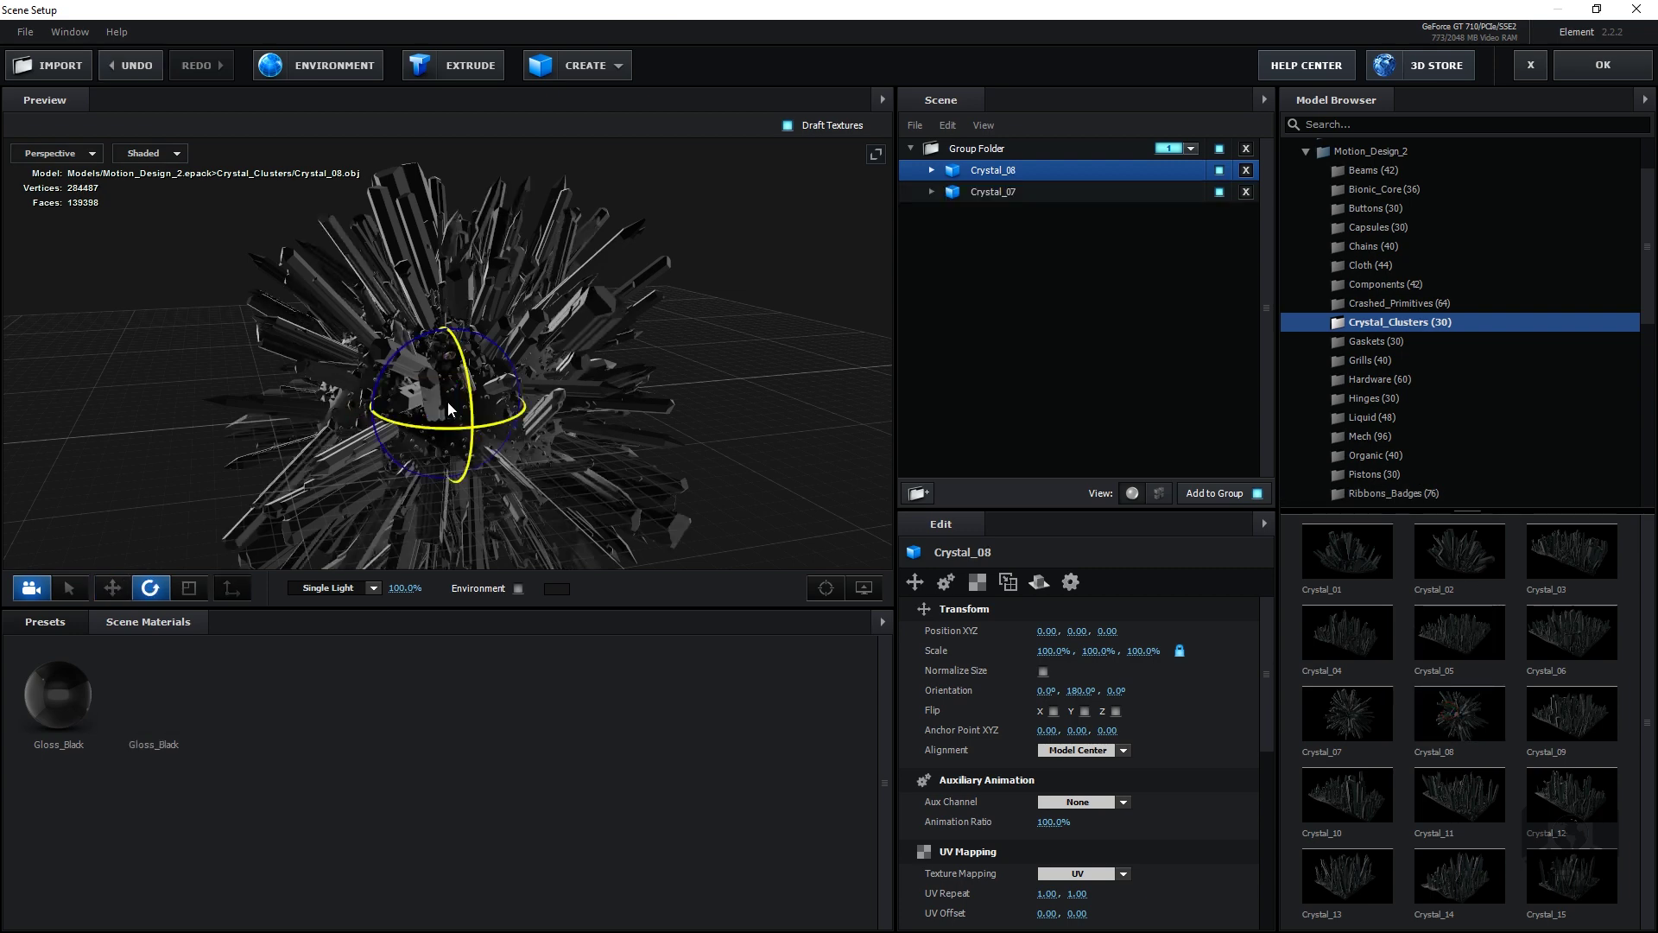
key(r)
drag(447, 401, 383, 424)
drag(205, 437, 319, 377)
drag(647, 396, 561, 422)
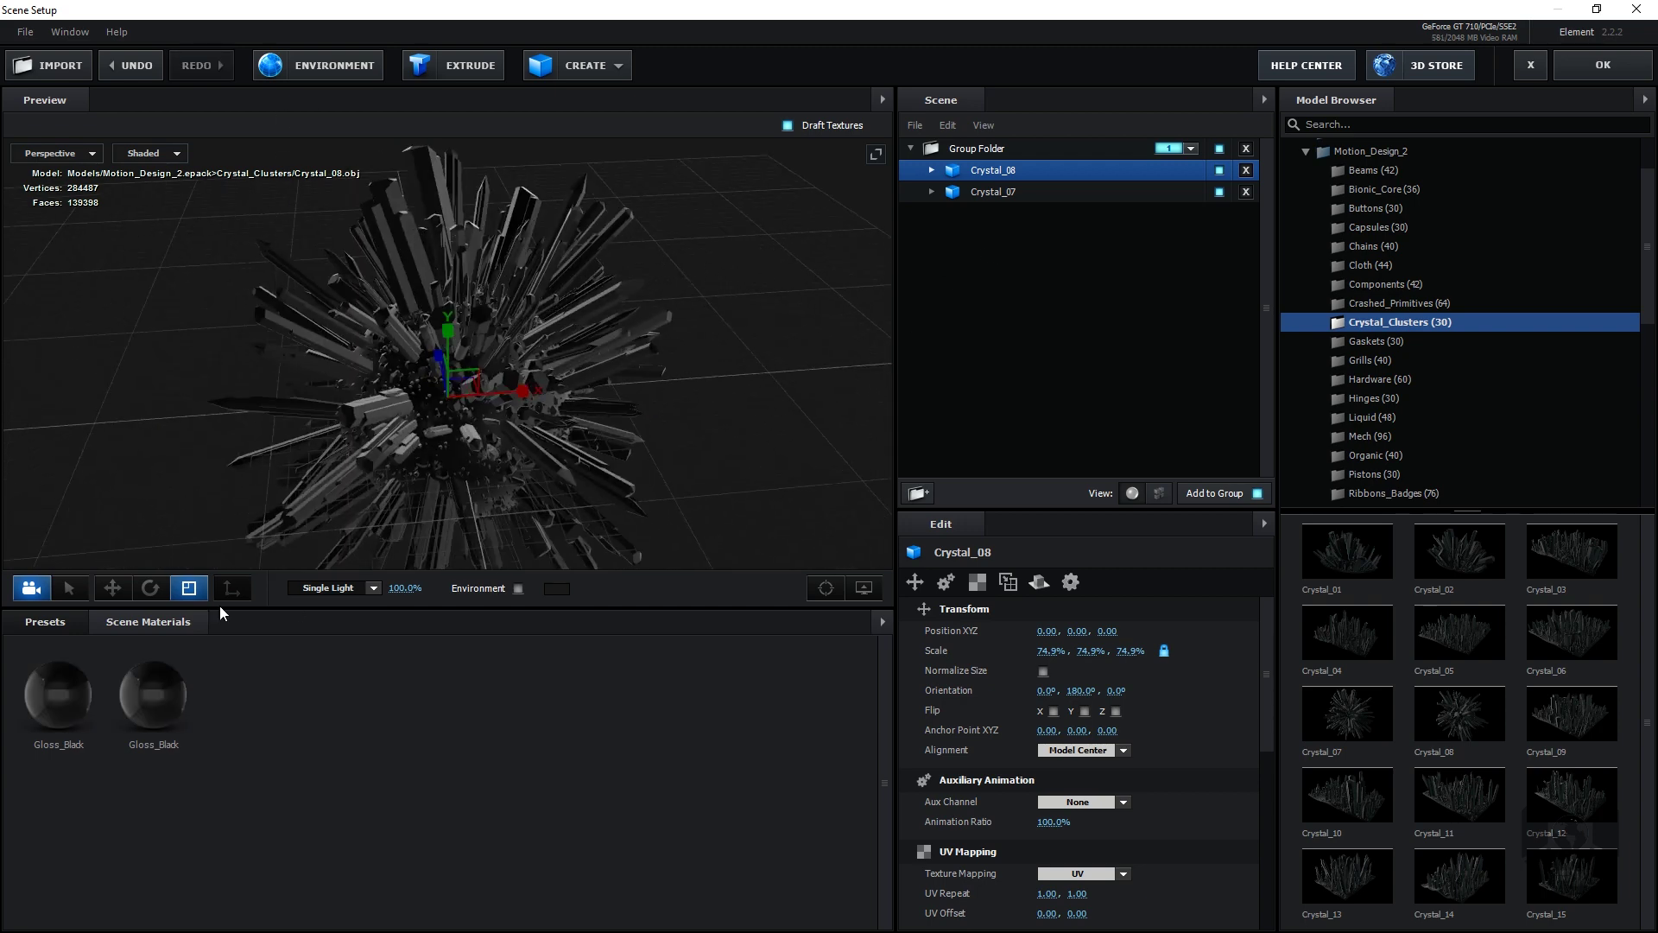
Step: Apply the Gold material from the Physical presets to Crystal_08 and hide Crystal_07
click(59, 625)
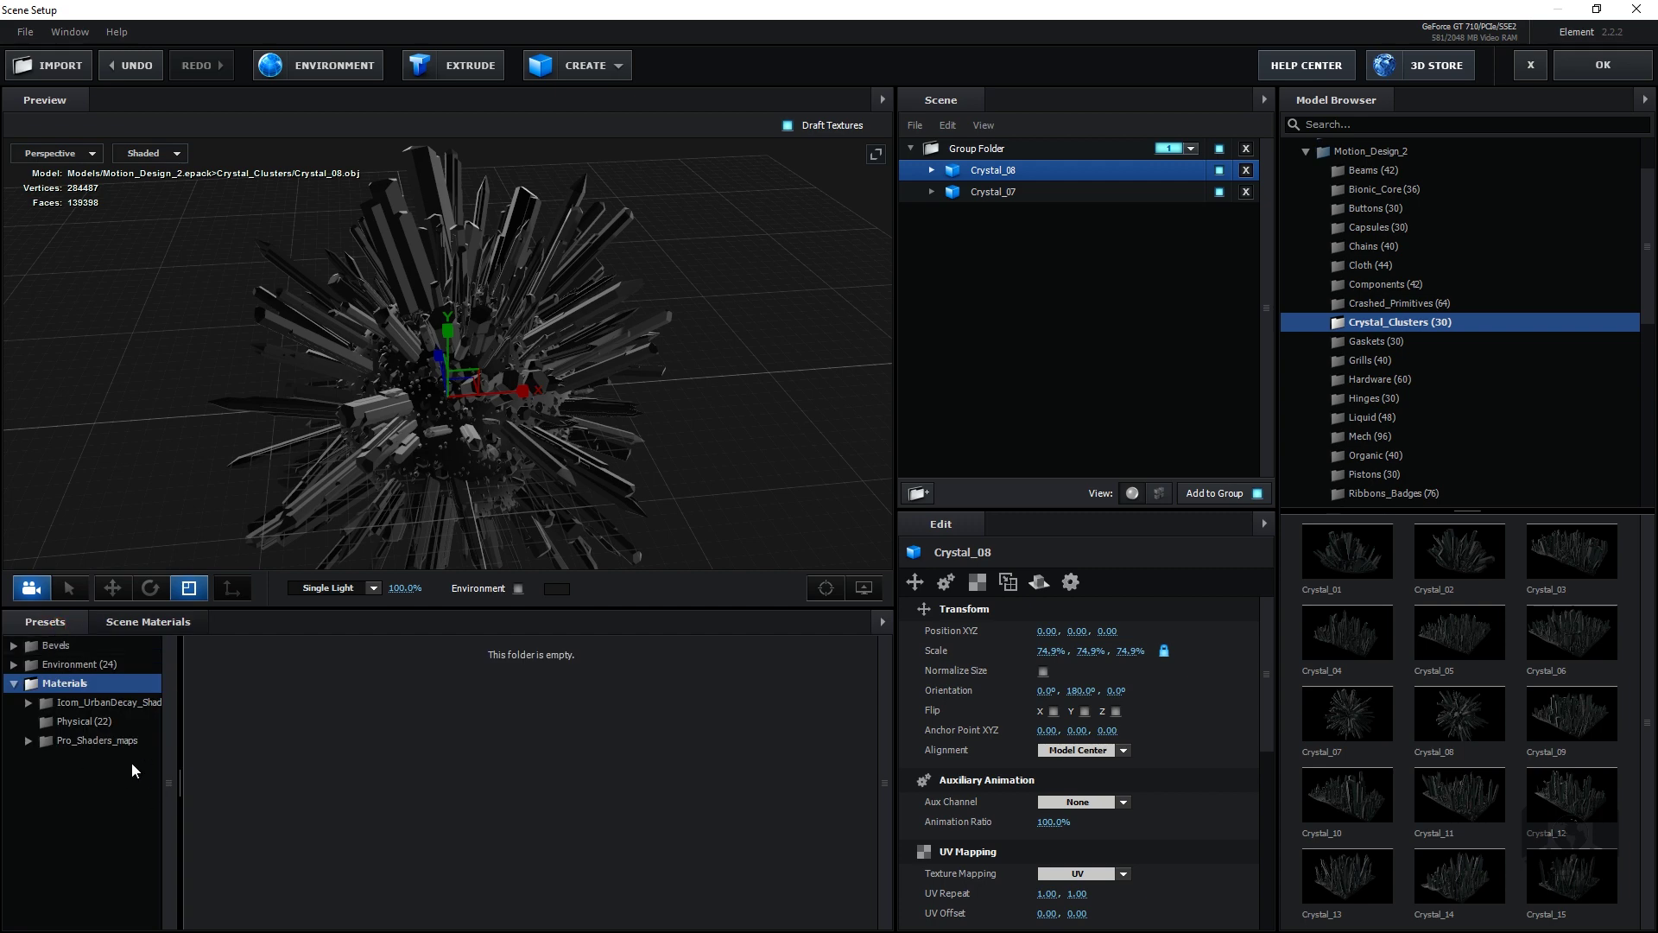
click(90, 720)
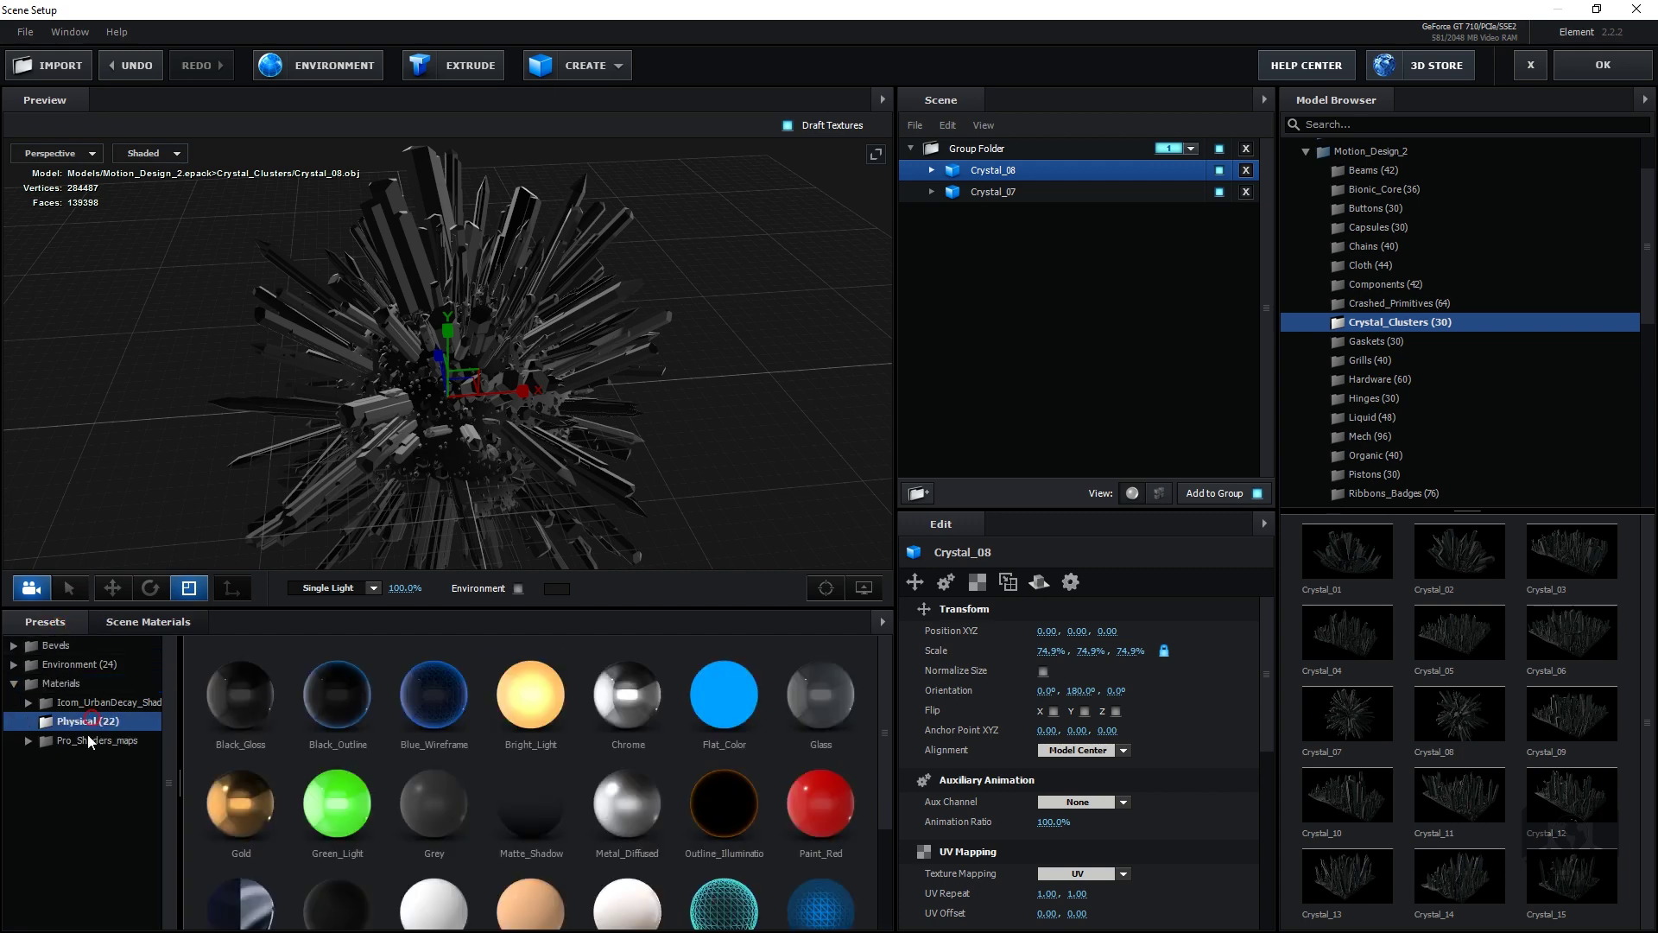
click(249, 816)
drag(147, 451, 413, 376)
scroll(368, 367, up, 3)
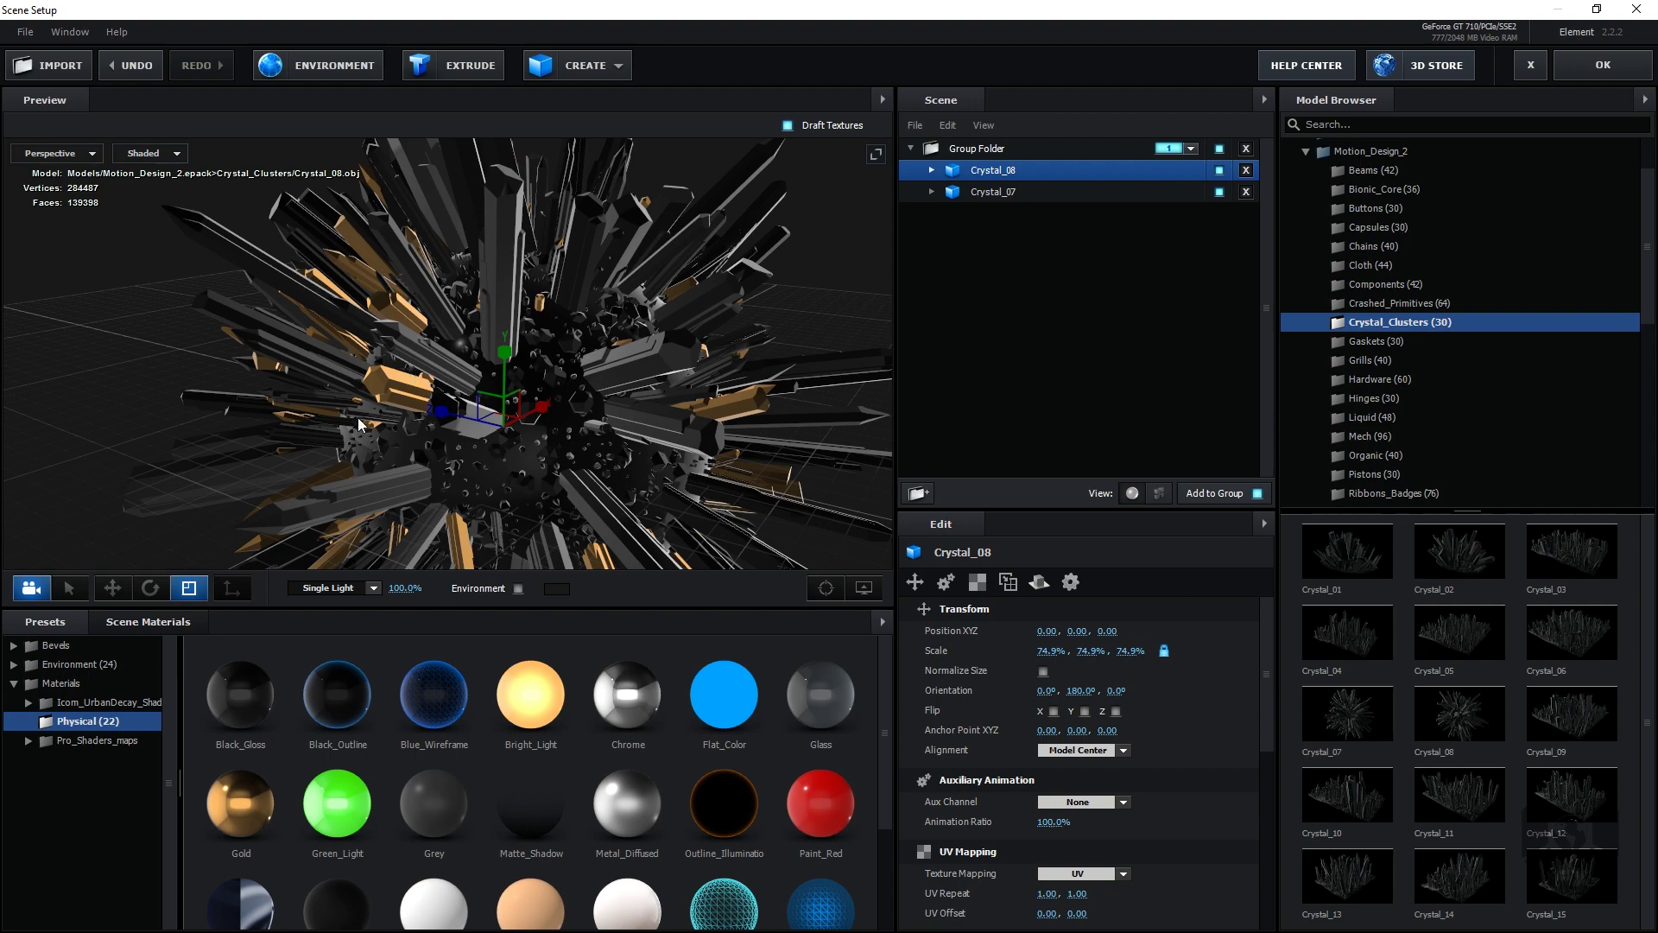
click(1218, 193)
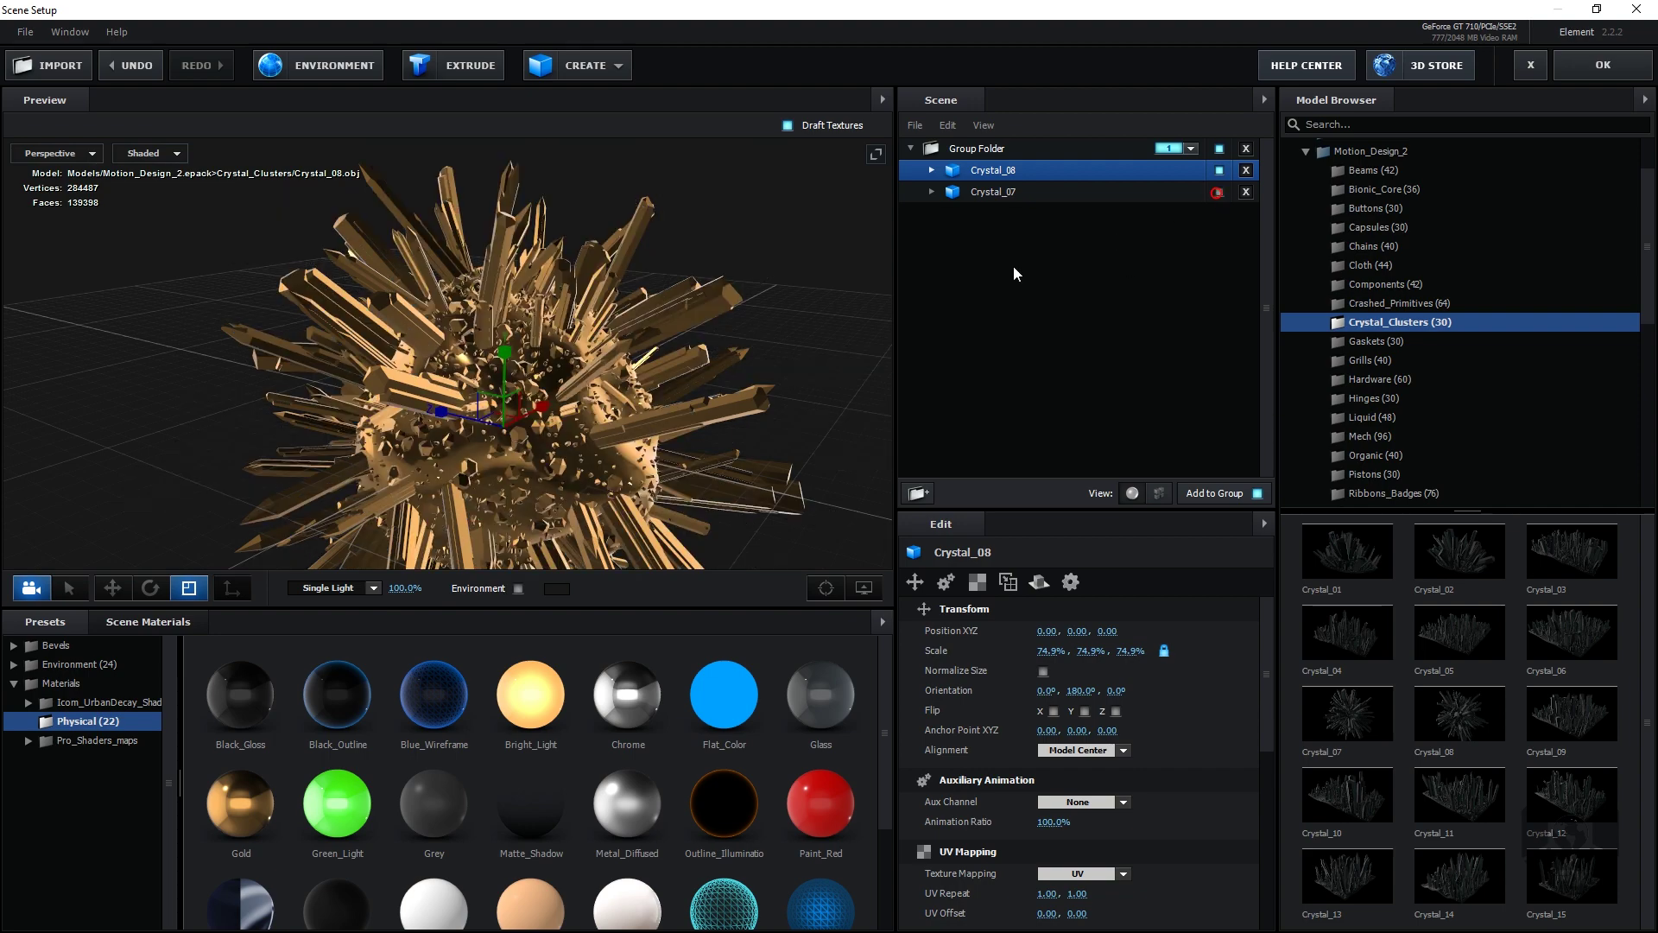
drag(406, 388, 349, 405)
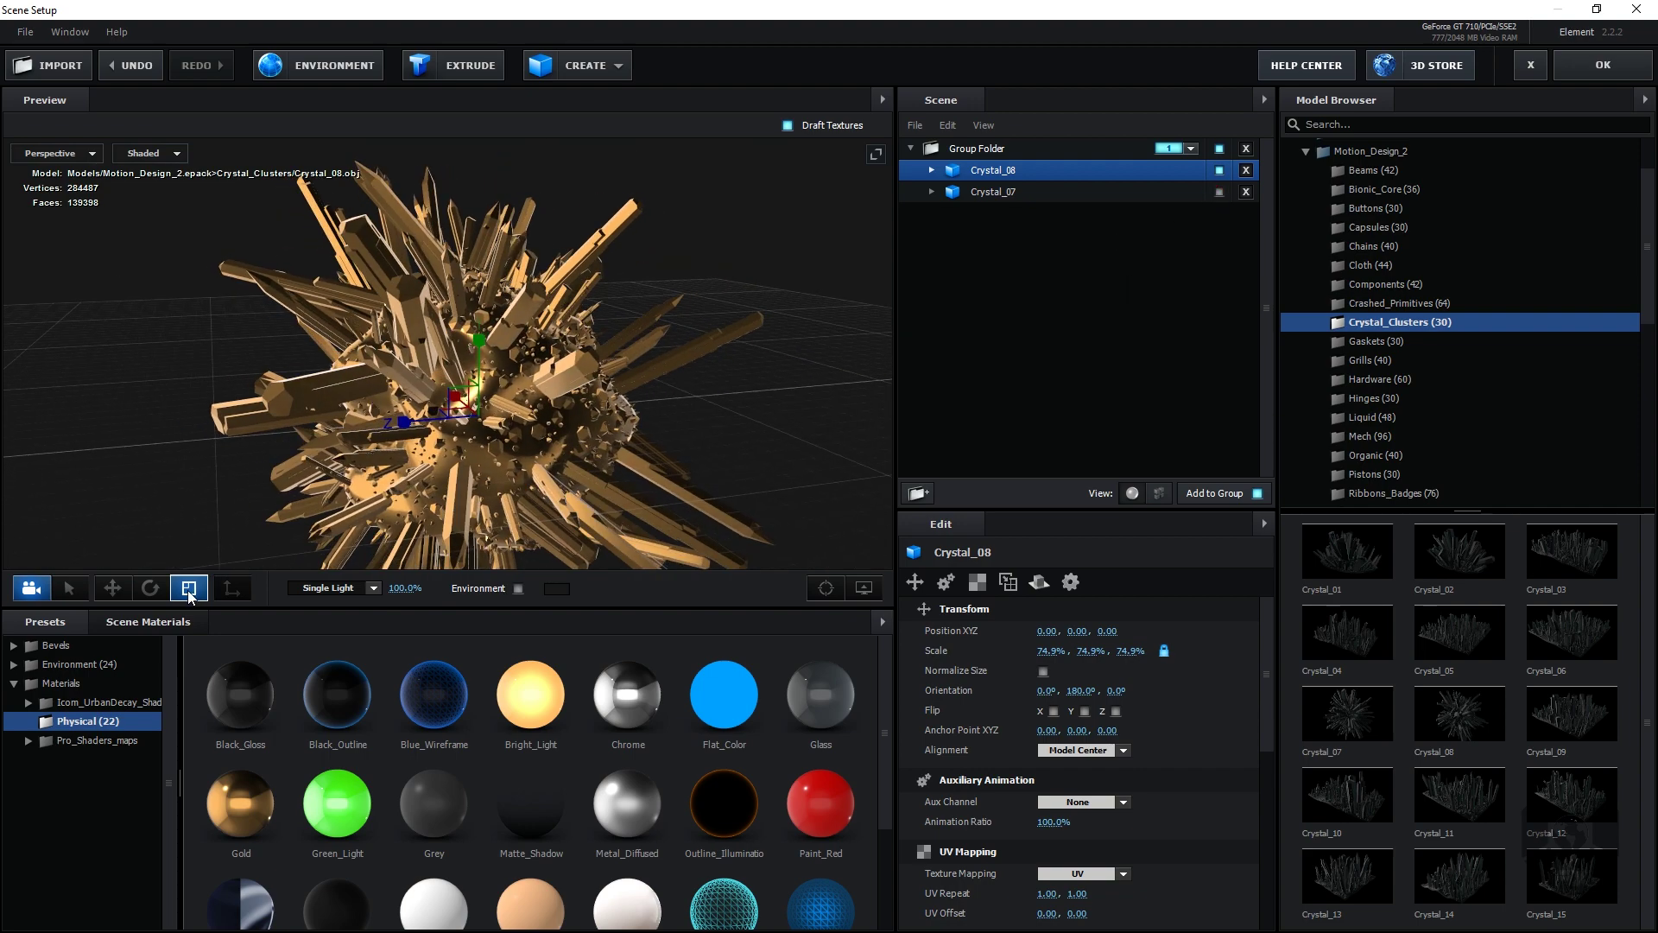
click(114, 589)
Step: Enable the wireframe on the first Gold material of Crystal_08
click(932, 170)
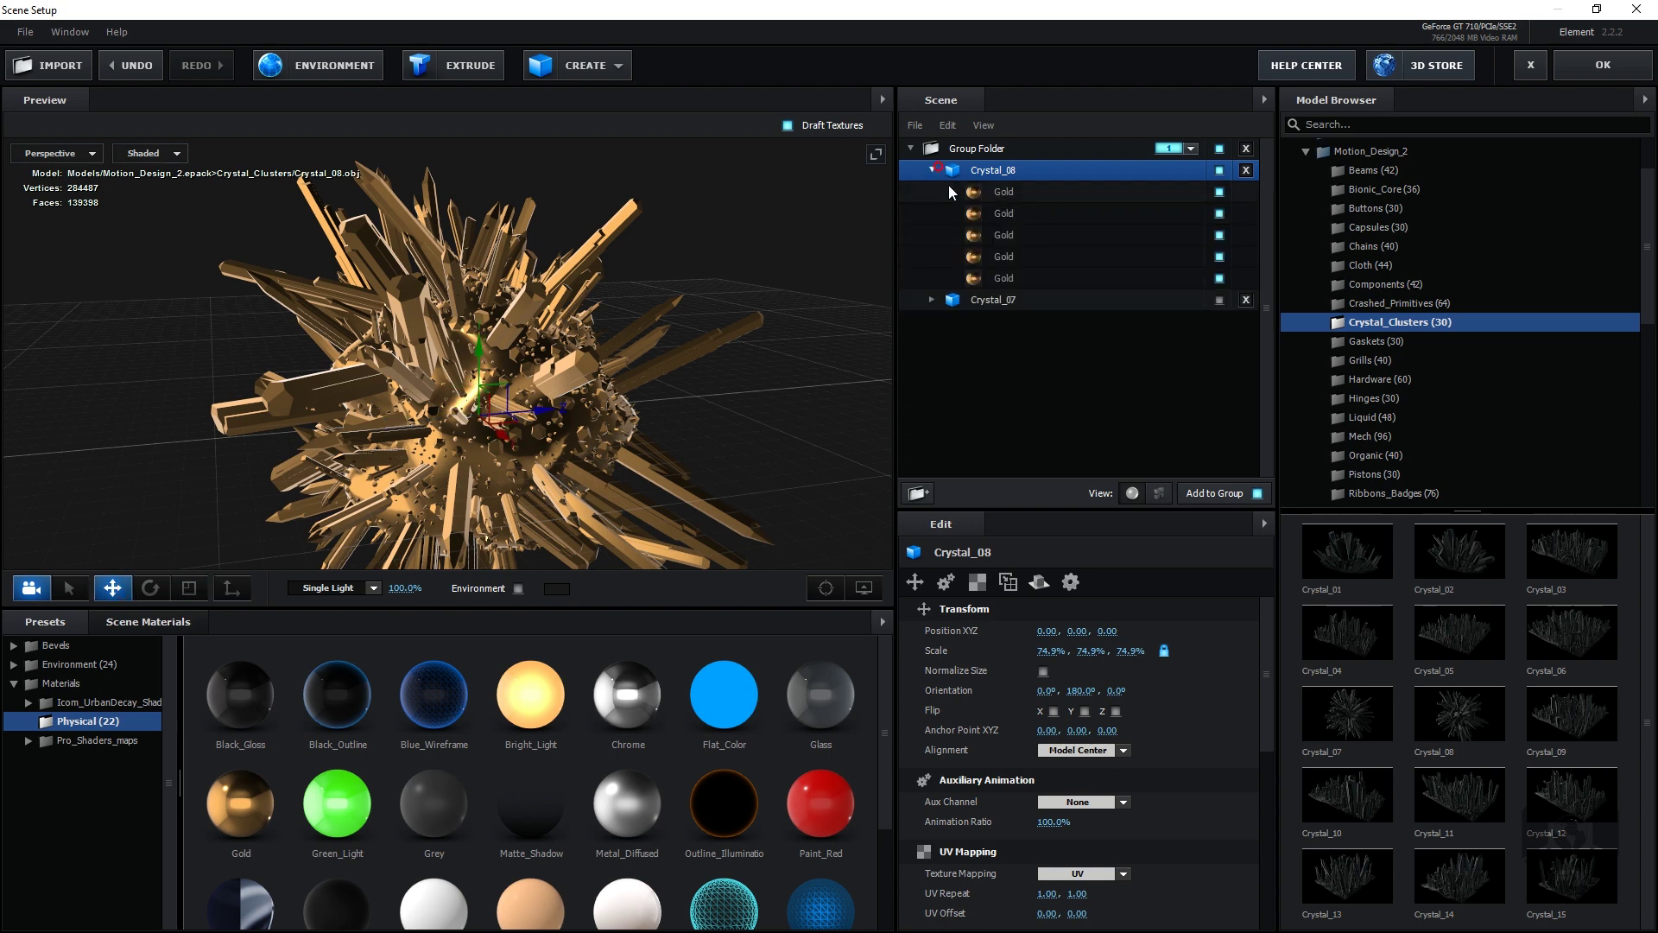
click(1014, 194)
scroll(962, 746, down, 10)
scroll(962, 746, down, 5)
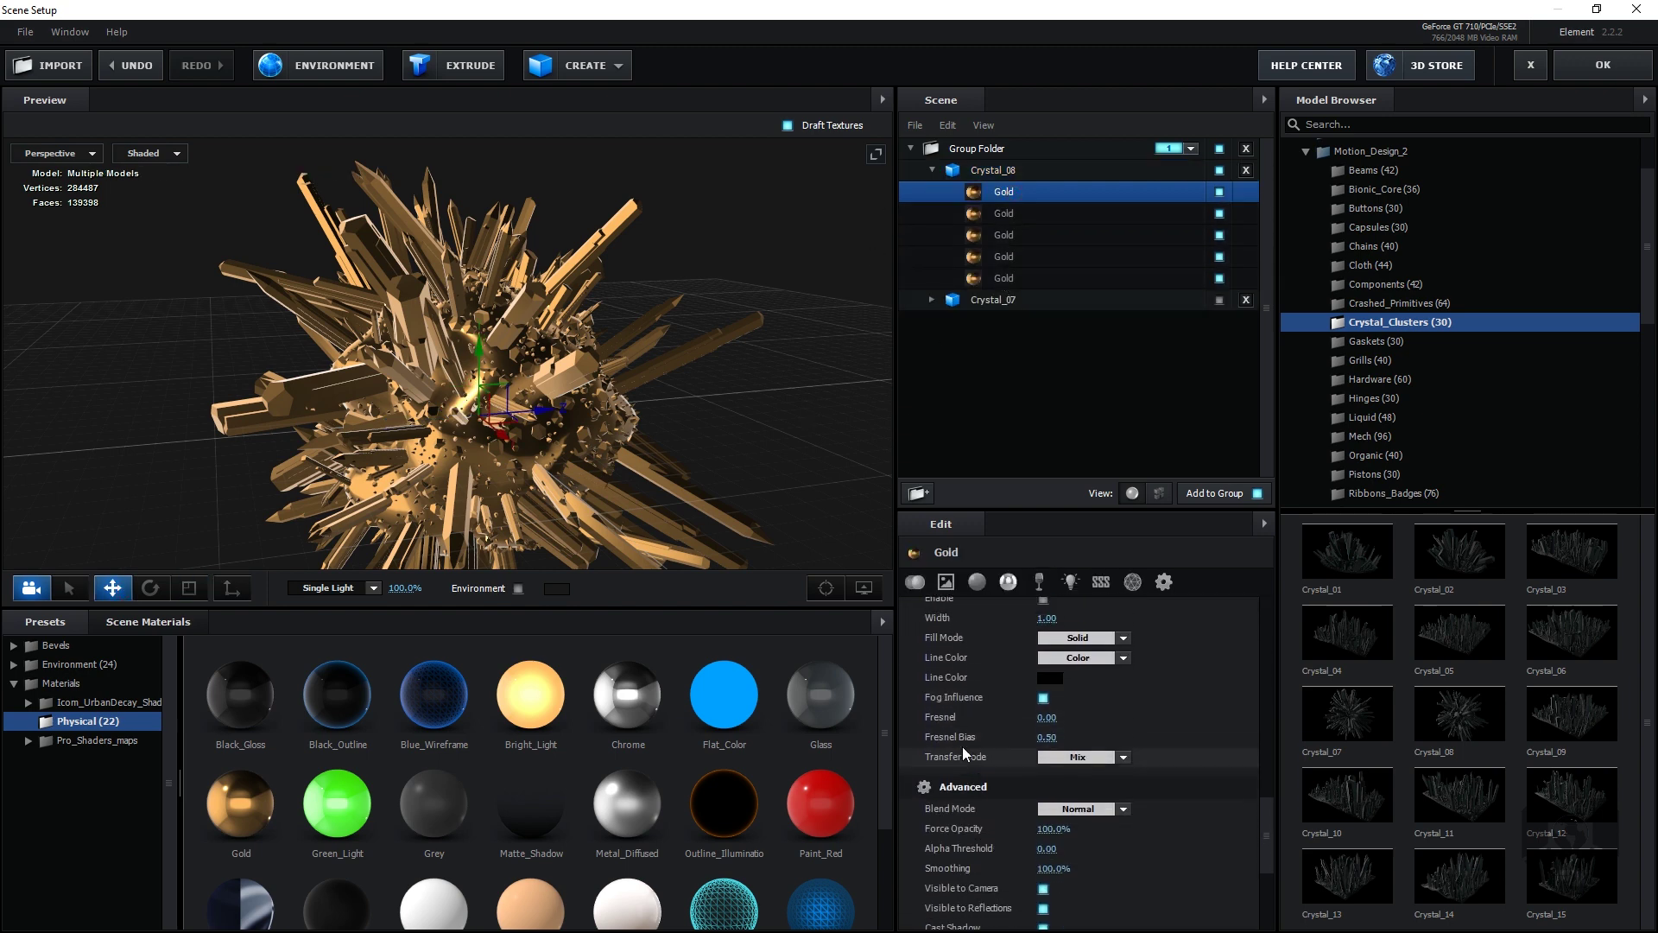
click(1134, 584)
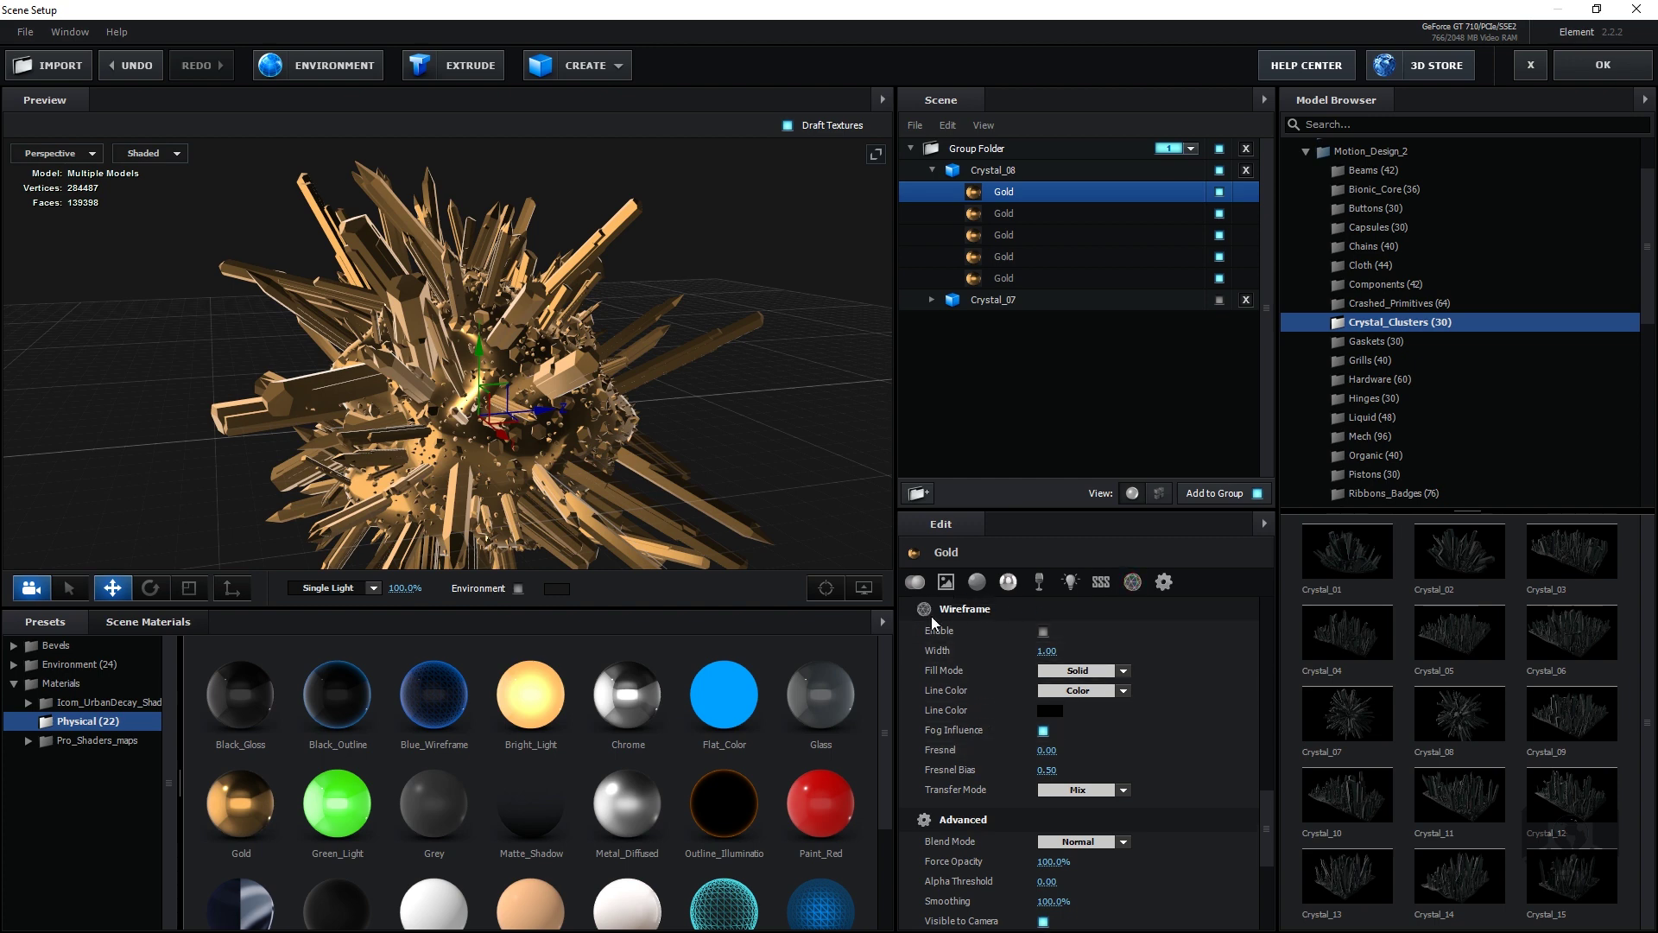
click(1043, 631)
mouse_move(510, 494)
mouse_down()
mouse_move(557, 485)
mouse_move(494, 495)
mouse_up()
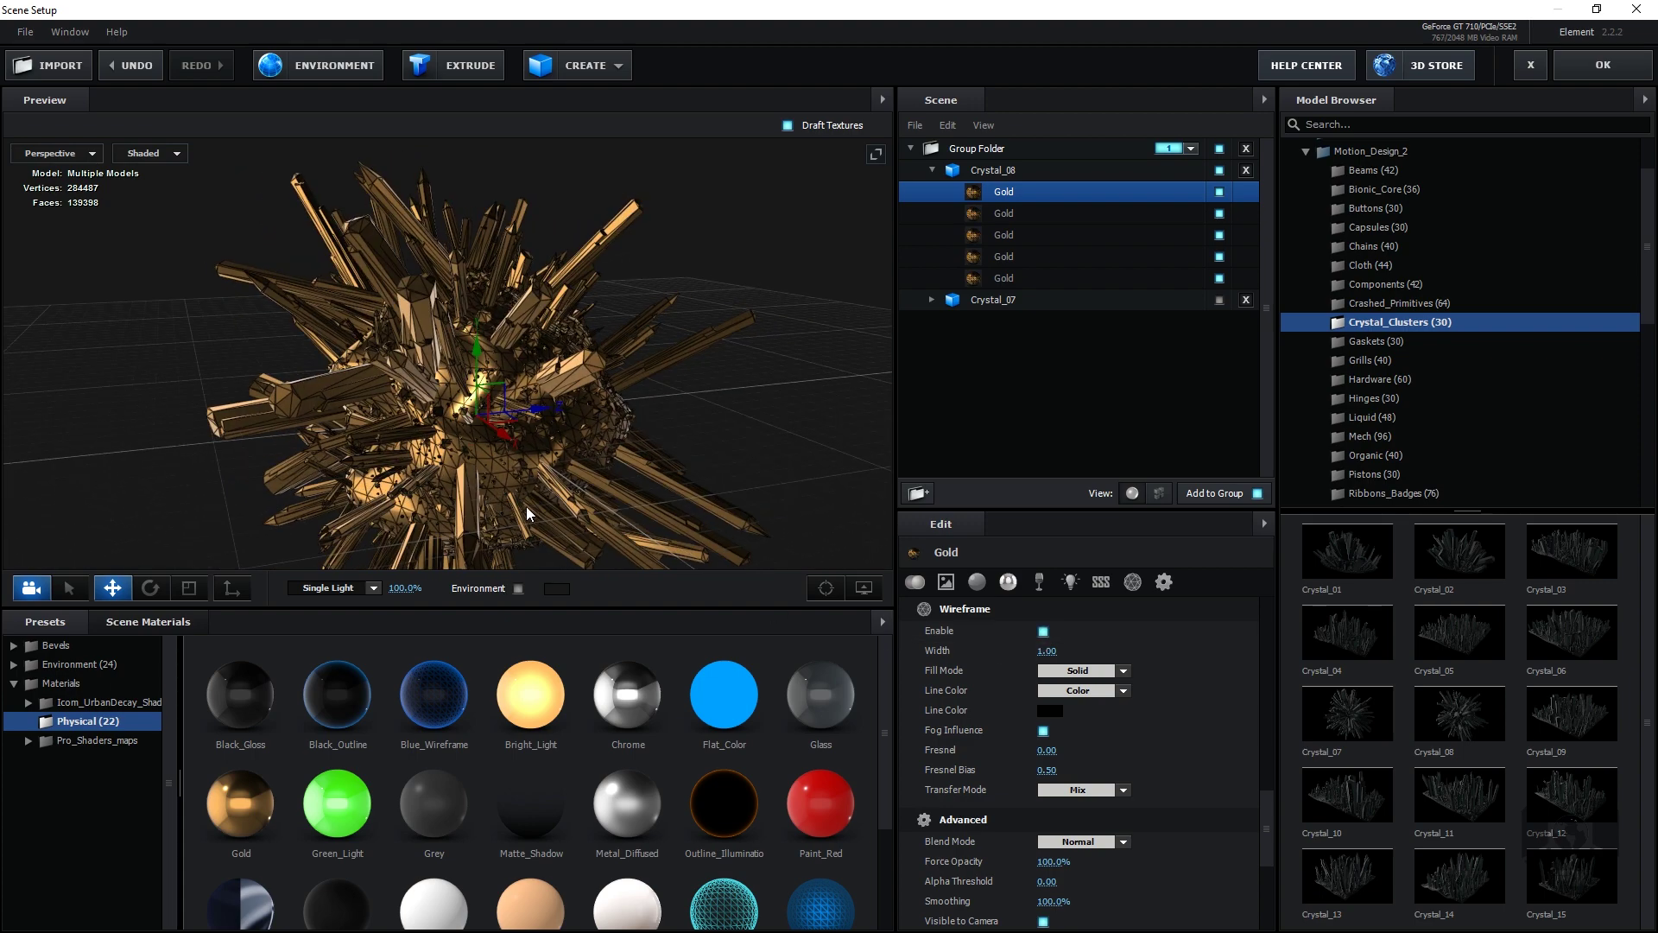
Step: Try the Lines Only fill mode and a red FF0000 line color on the Gold wireframe, then revert both
click(1075, 671)
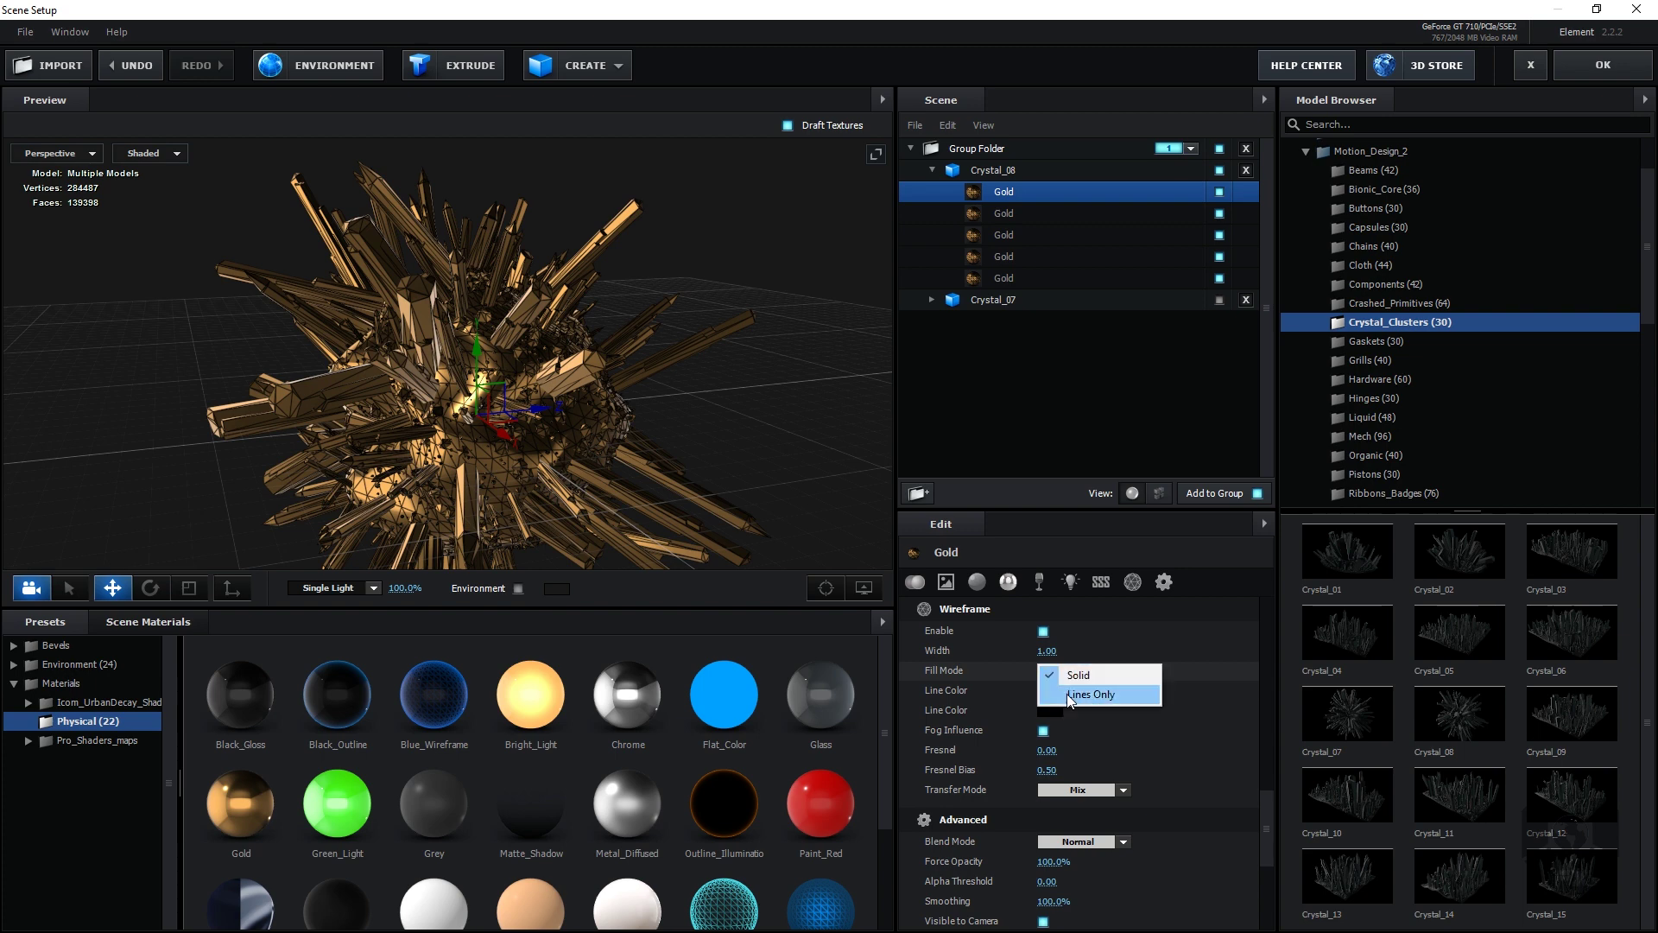
click(1071, 695)
drag(529, 491, 505, 436)
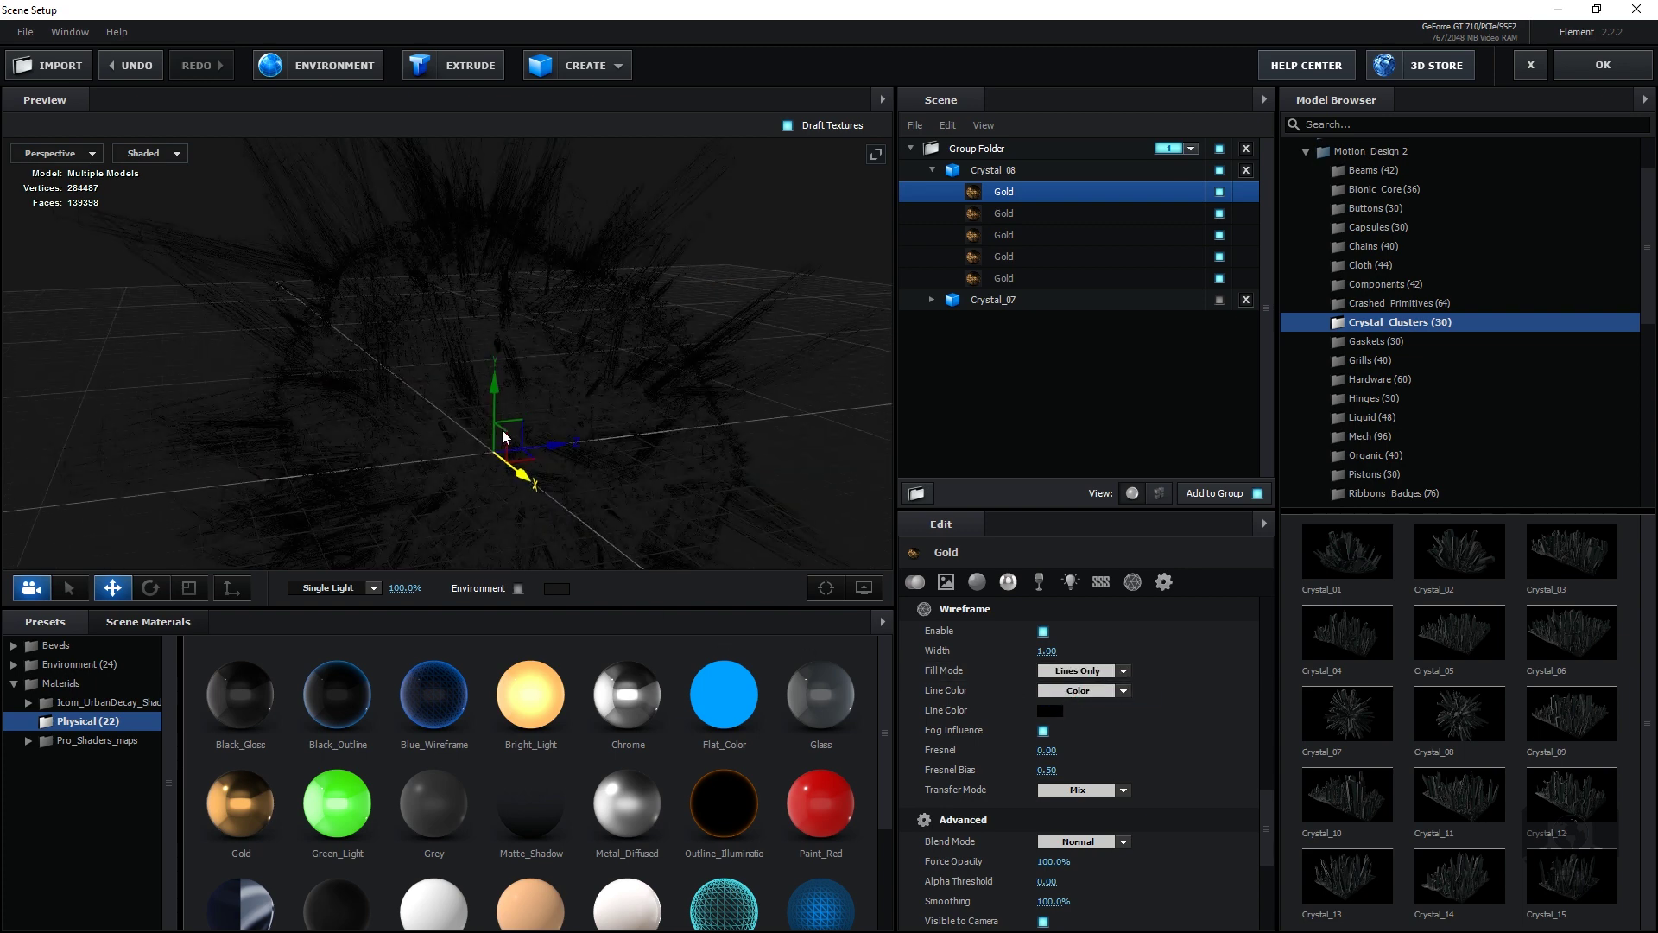
click(1052, 710)
drag(1059, 710, 1192, 574)
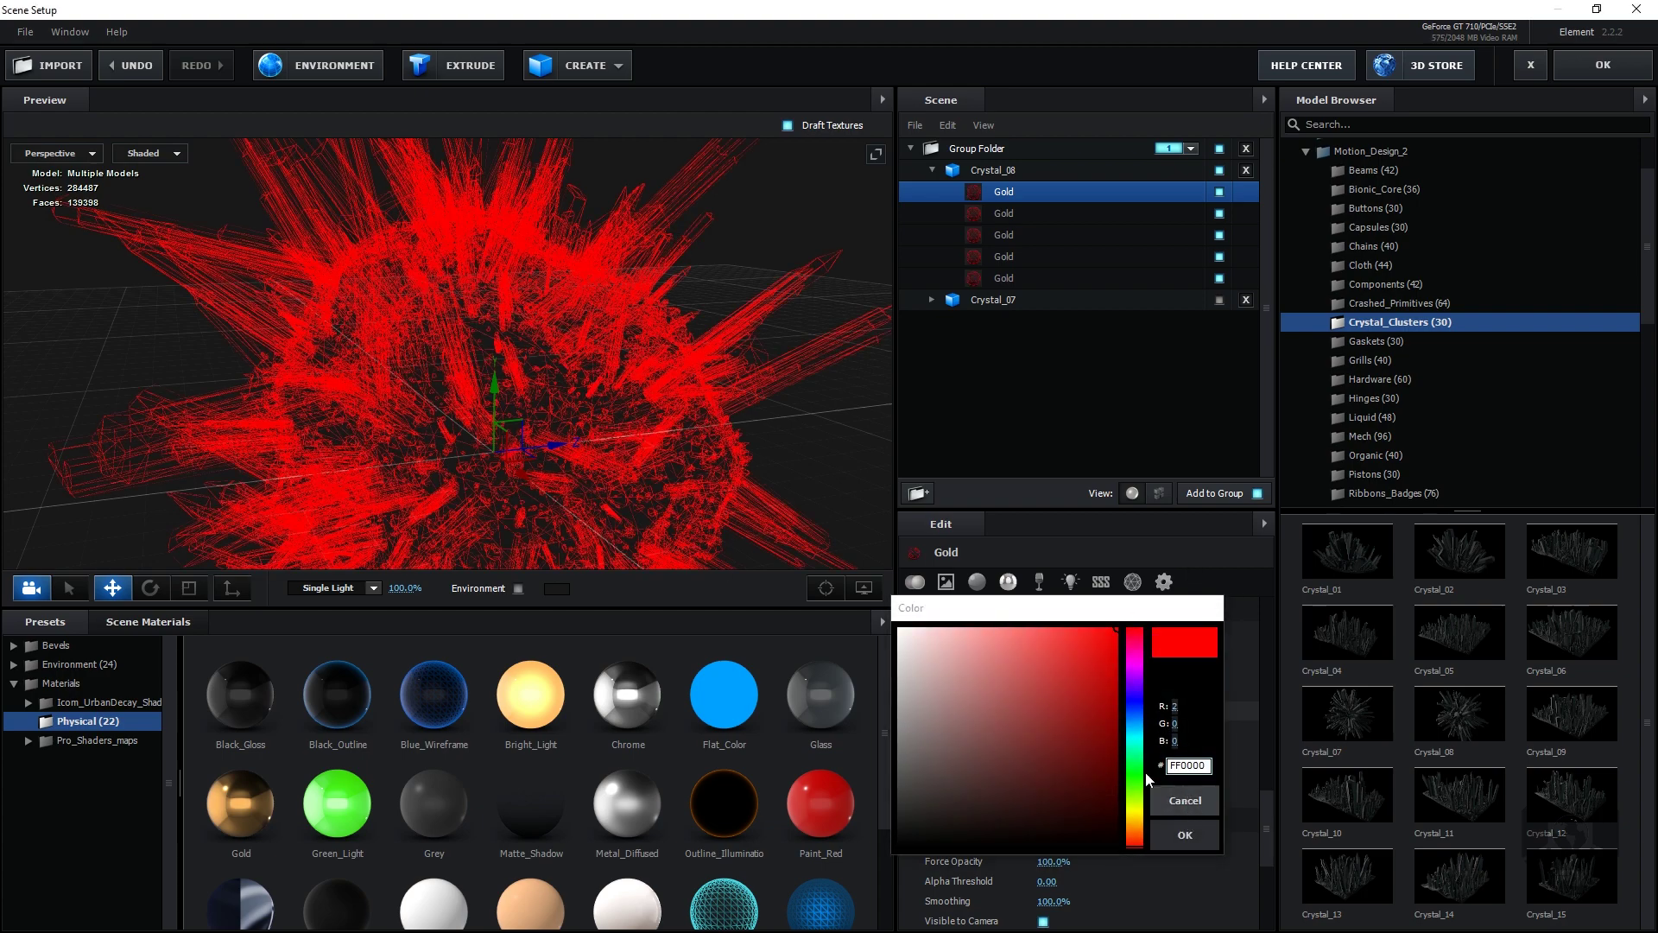
click(1185, 801)
click(1105, 672)
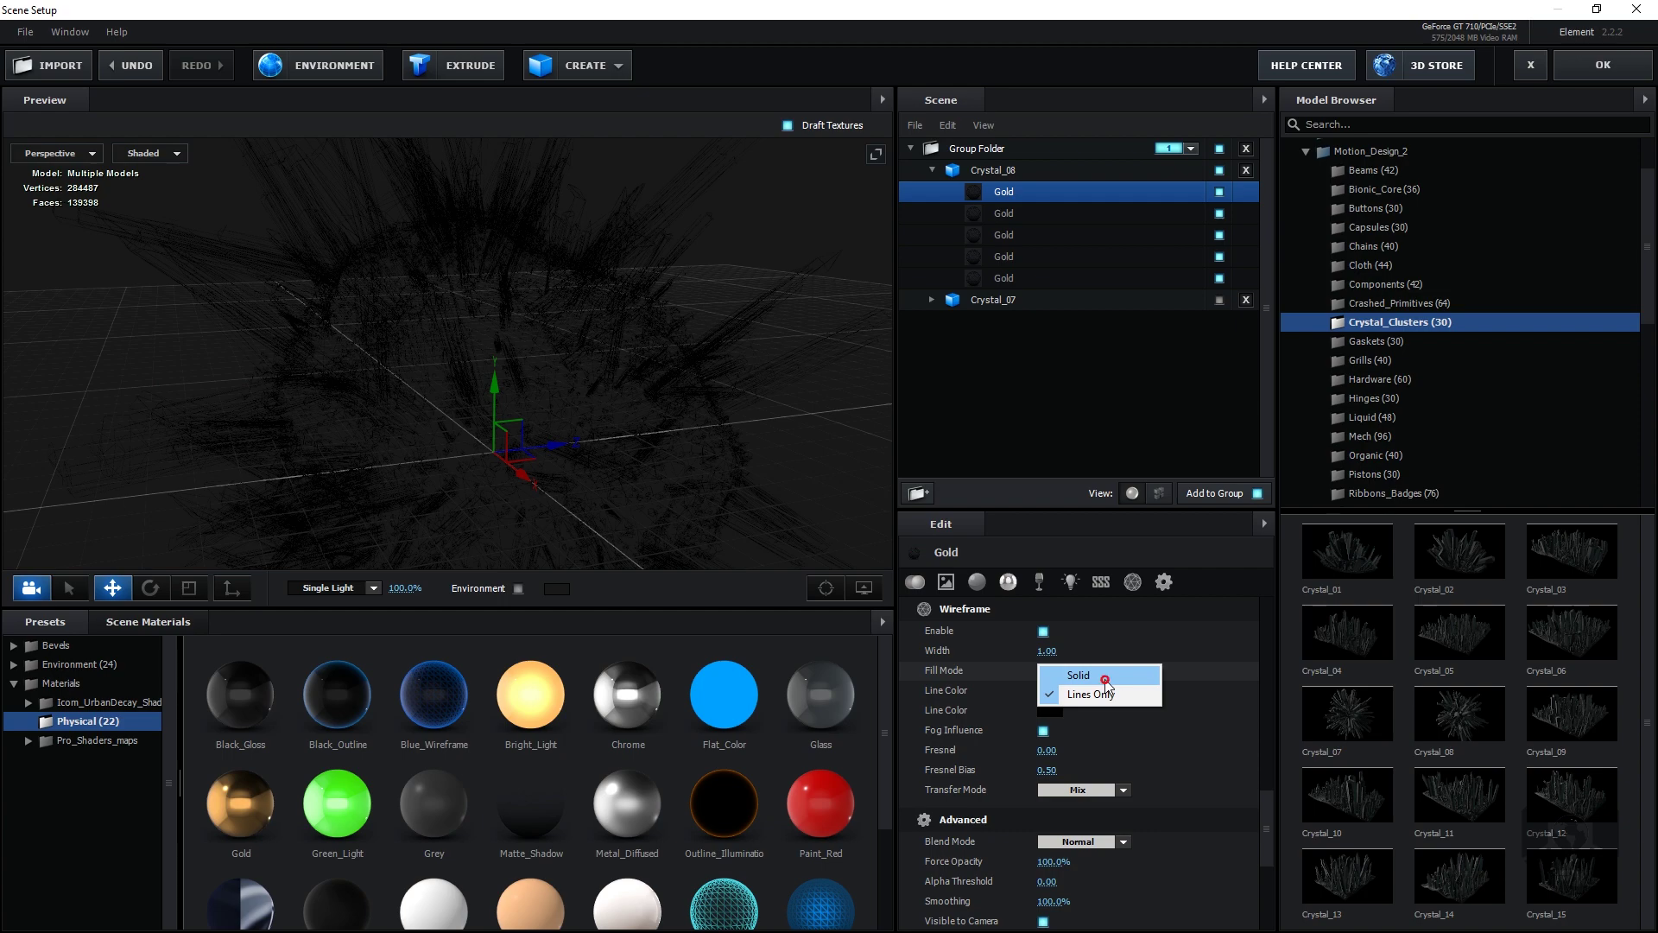
click(1104, 677)
mouse_move(490, 511)
mouse_down()
mouse_move(442, 521)
mouse_move(463, 518)
mouse_up()
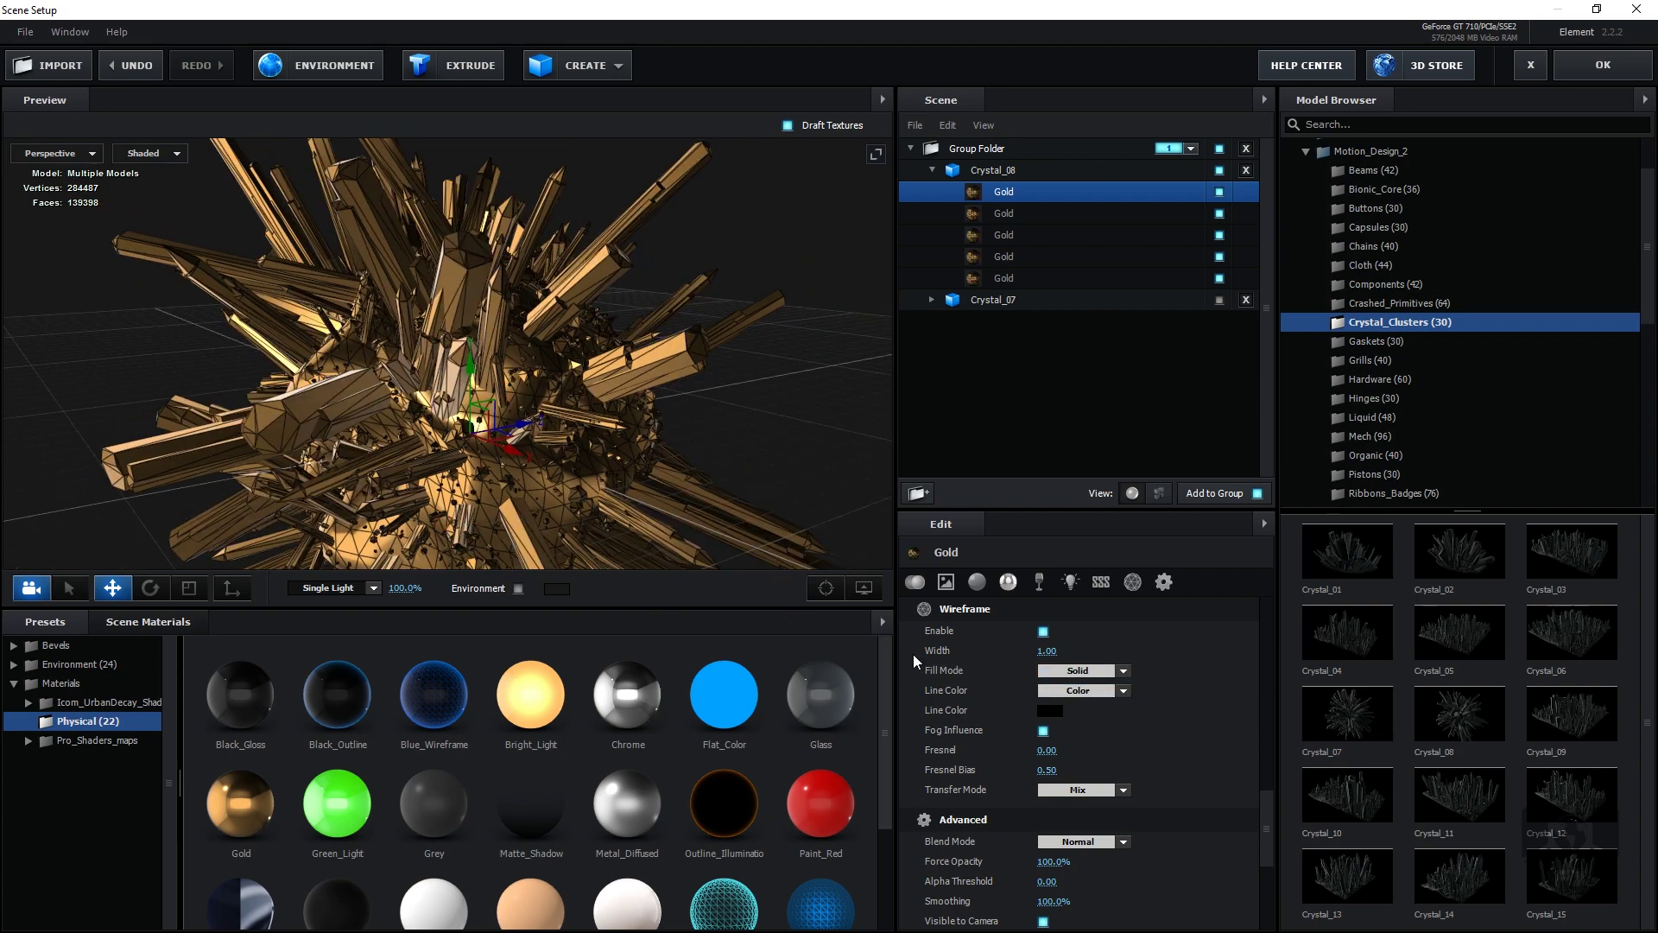
Step: Set the Gold material's wireframe line color to green, about 00EF92
click(1050, 710)
click(1135, 749)
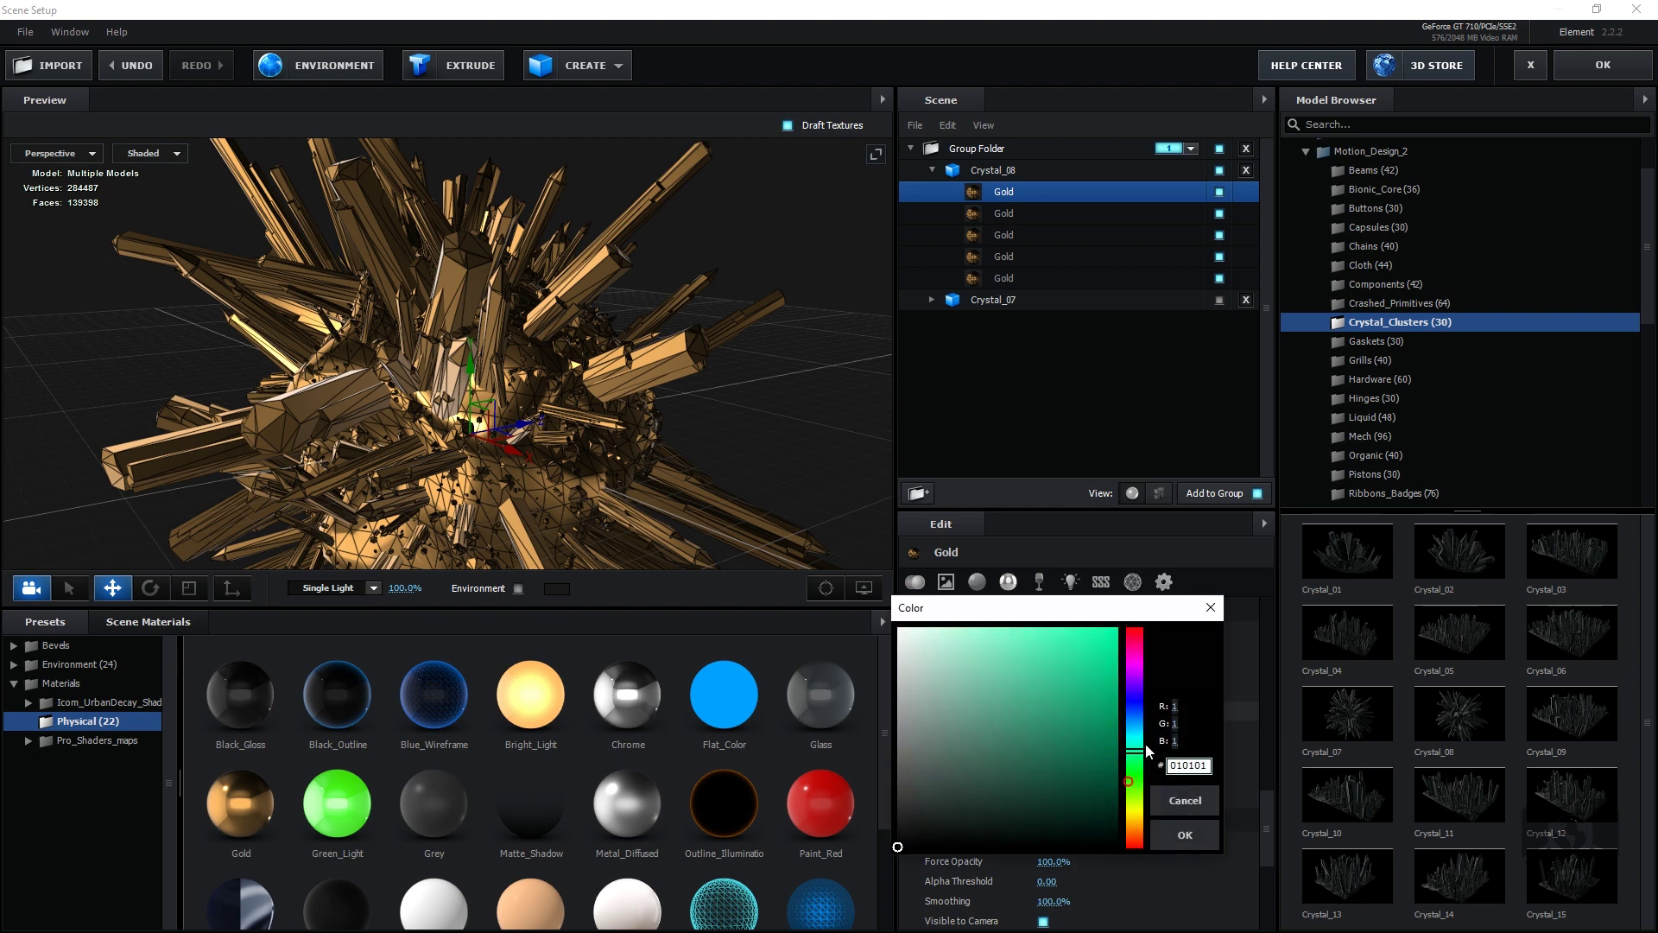
click(1053, 737)
drag(1137, 643, 1137, 646)
drag(1135, 771, 1137, 760)
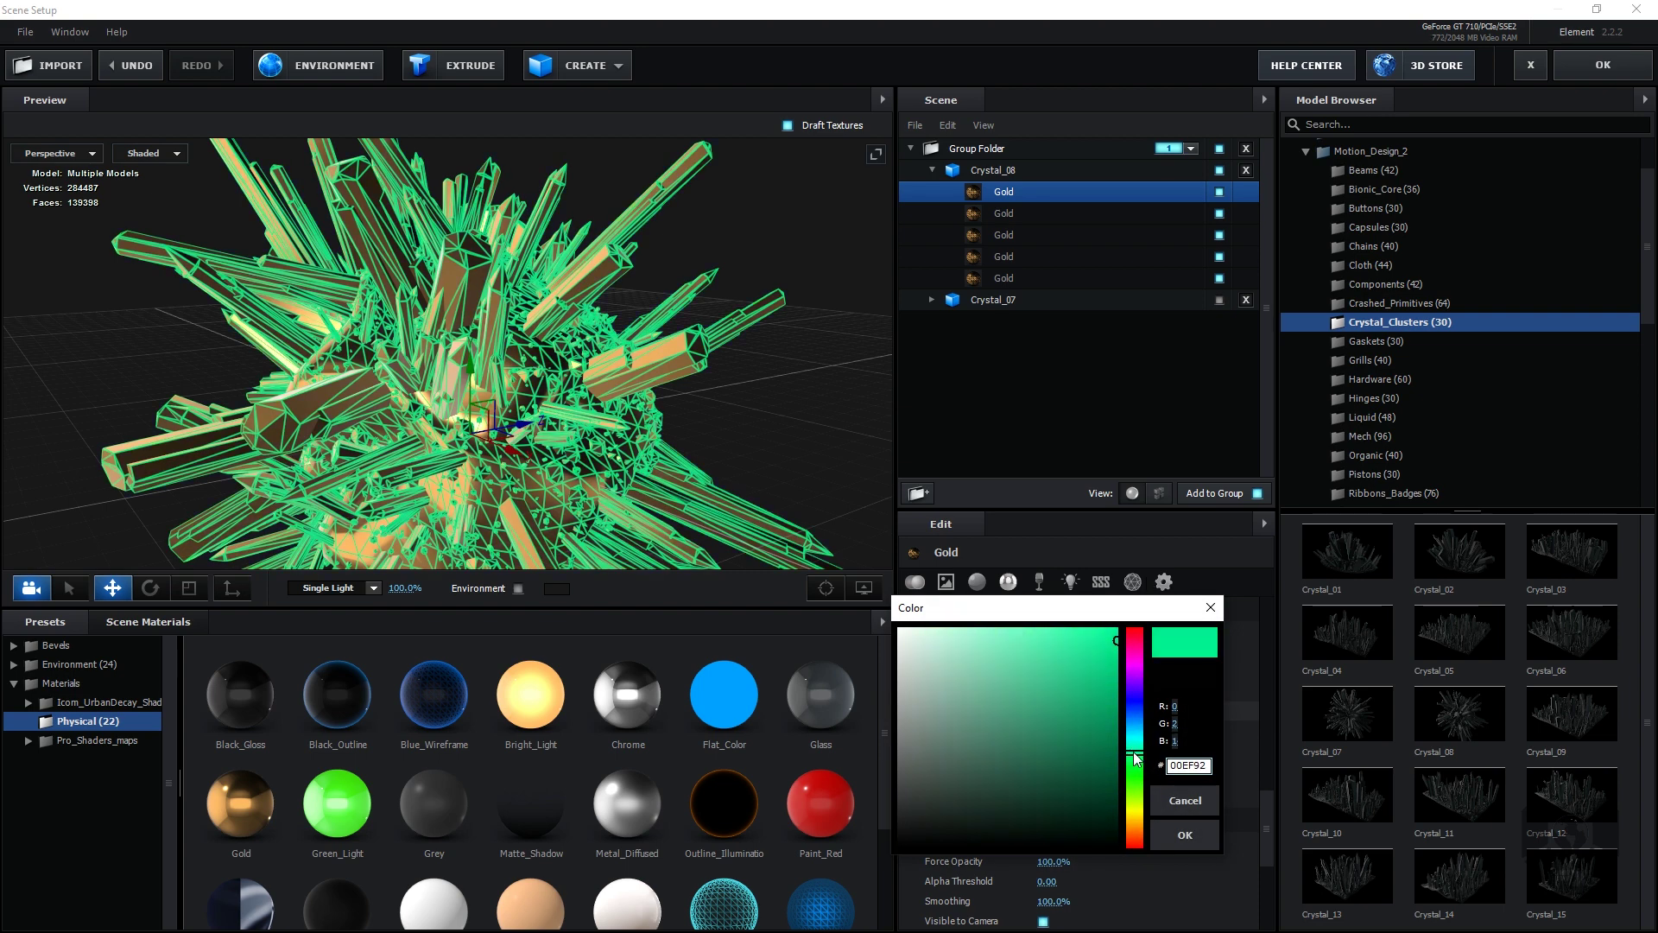
click(1185, 835)
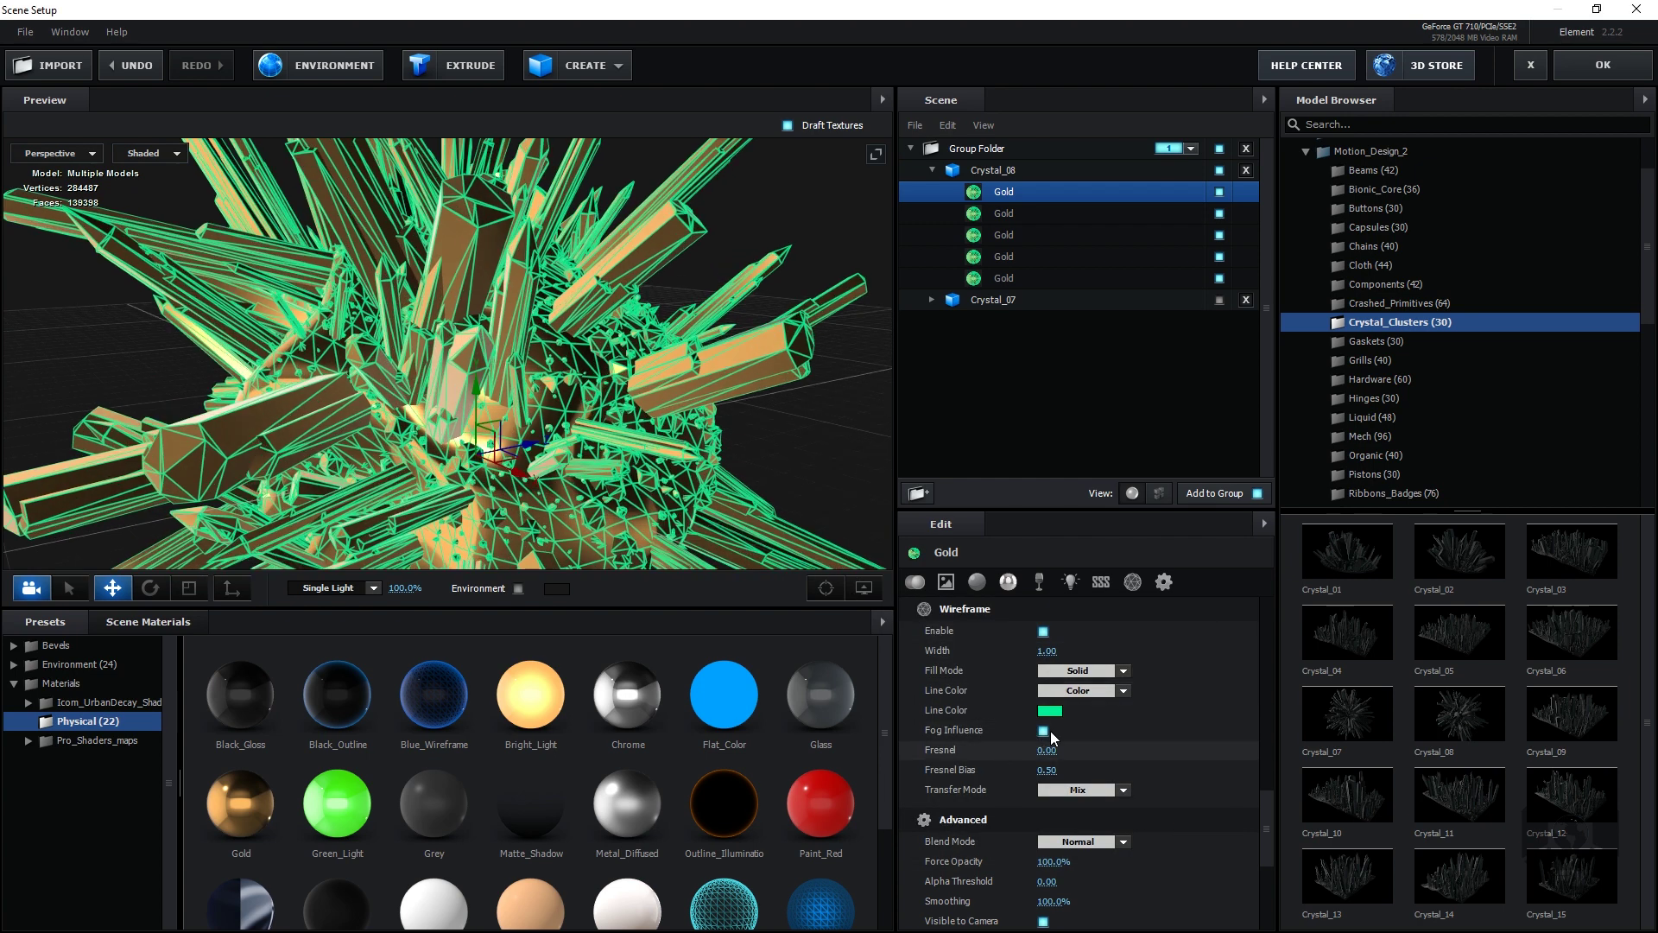
Step: Set the Gold material's wireframe width to 0.8 and inspect the model from another angle
click(1048, 651)
text(0.8)
key(Return)
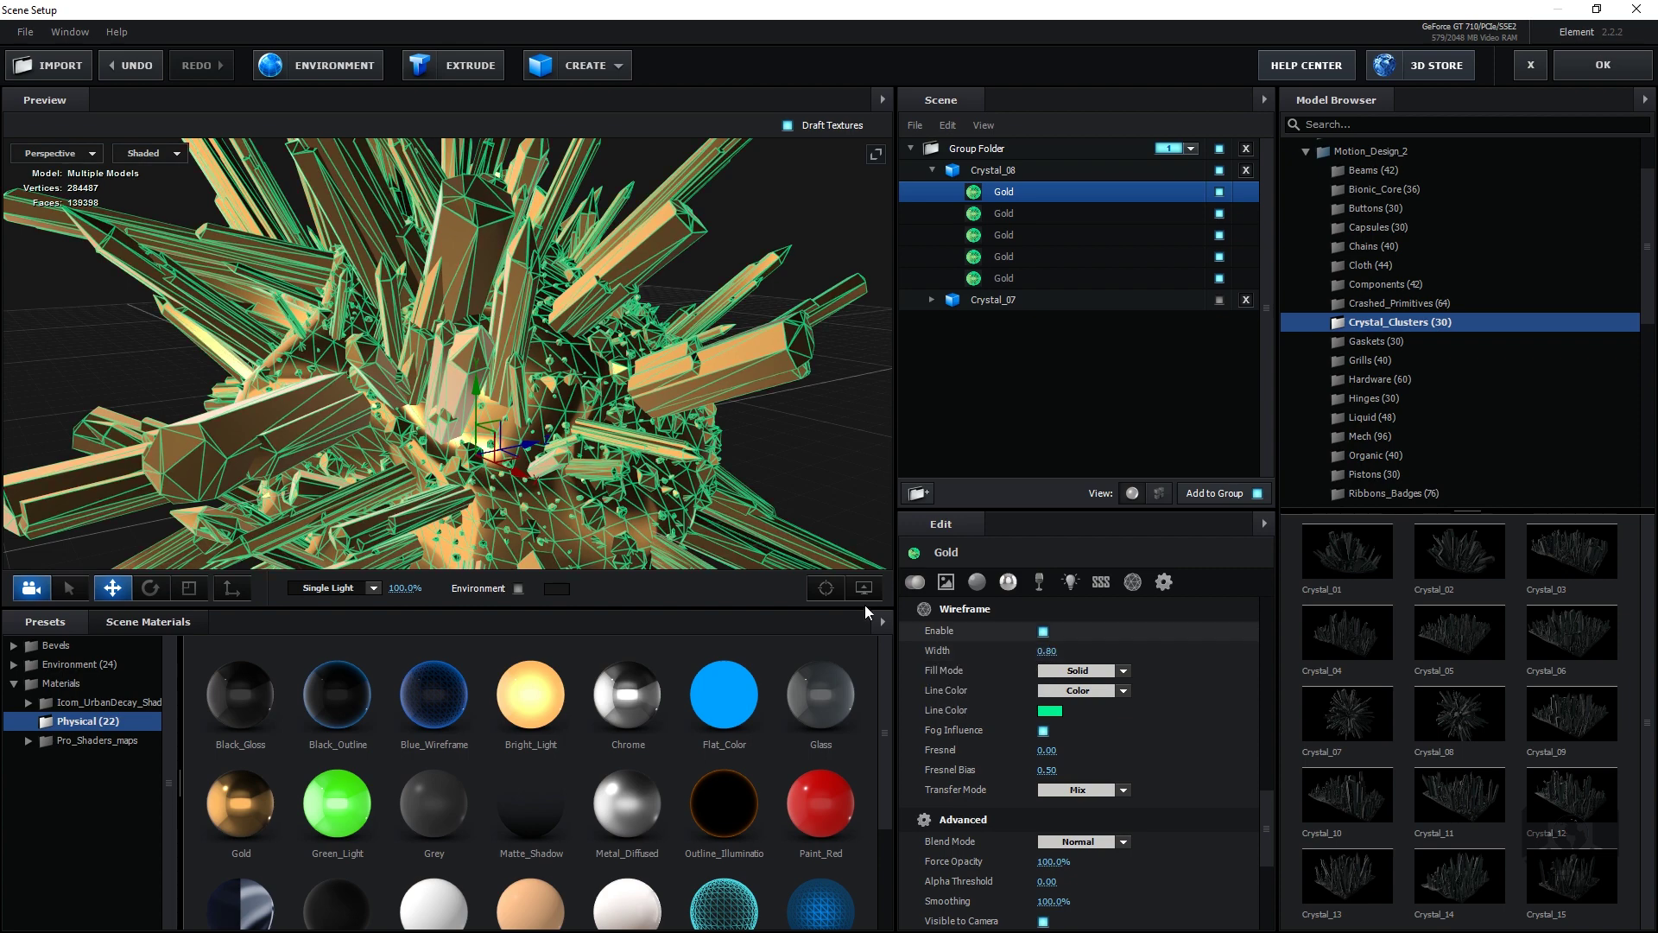
drag(271, 447, 440, 332)
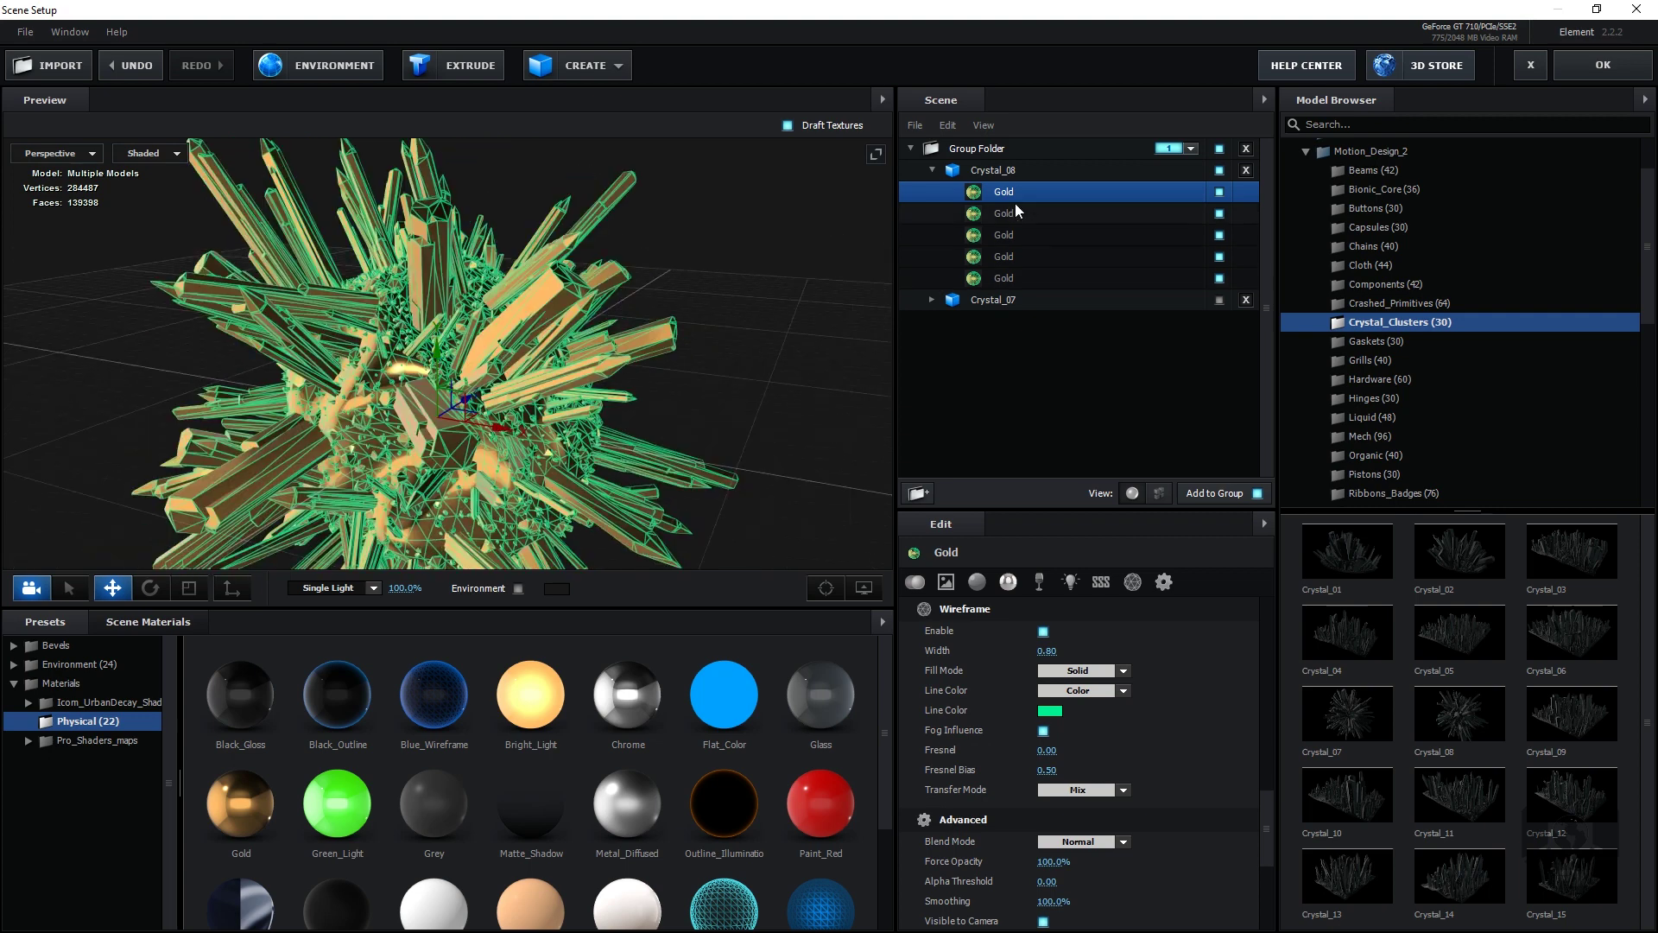
Step: Hide Crystal_08 and show Crystal_07 in the scene
click(933, 172)
click(1219, 170)
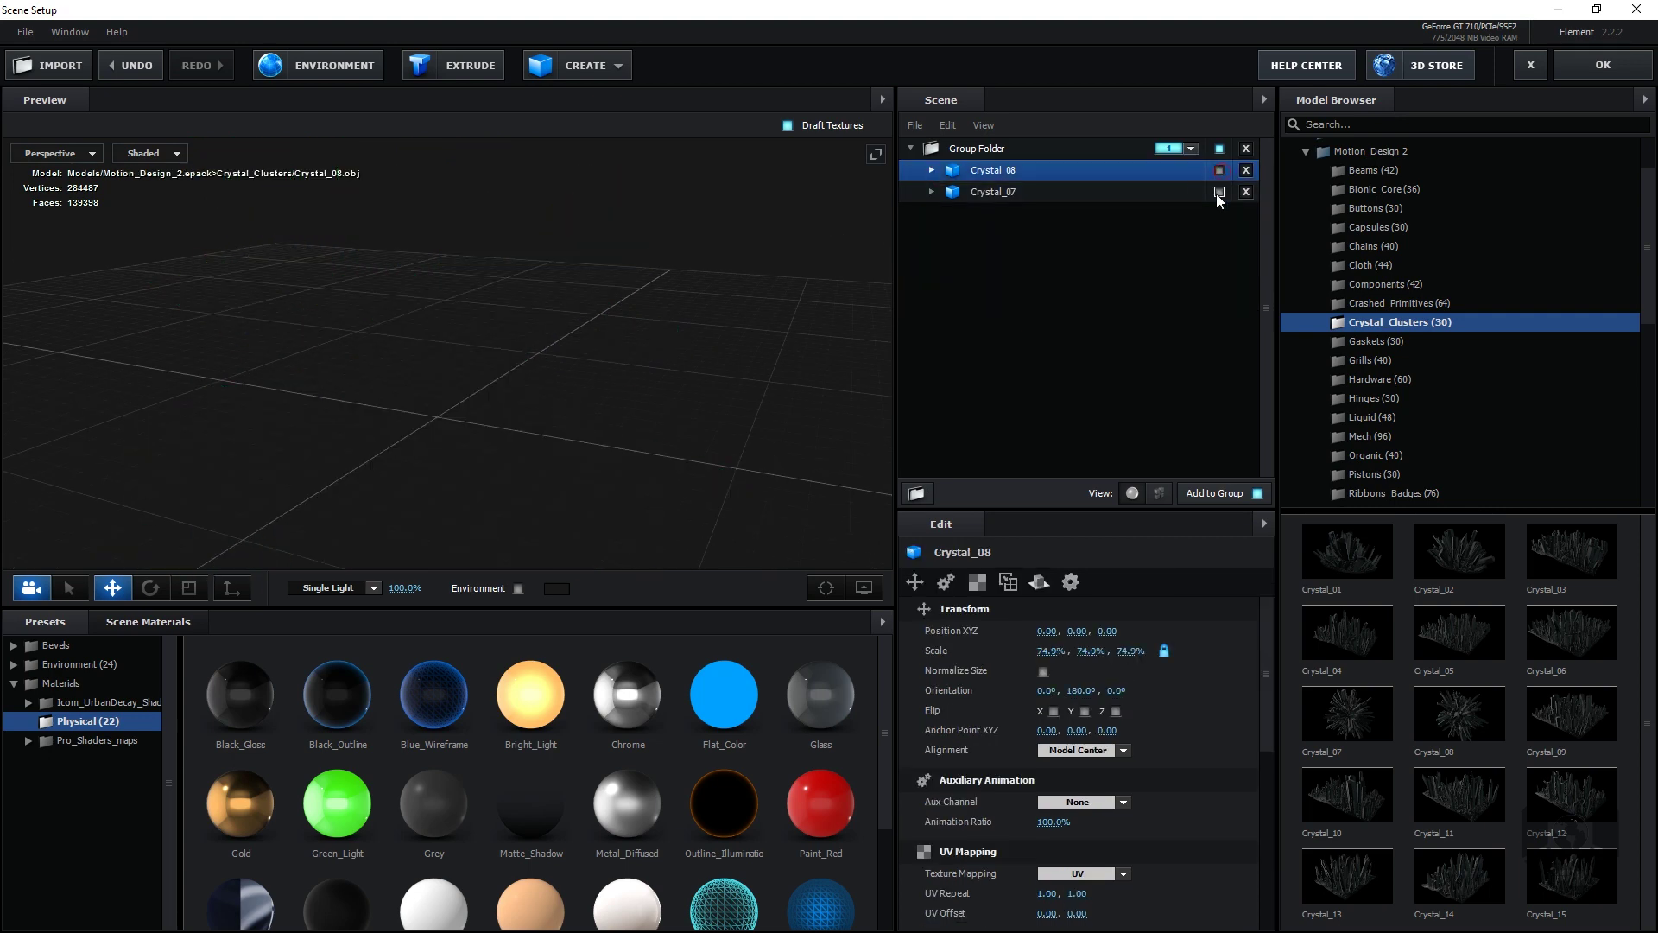
click(1219, 192)
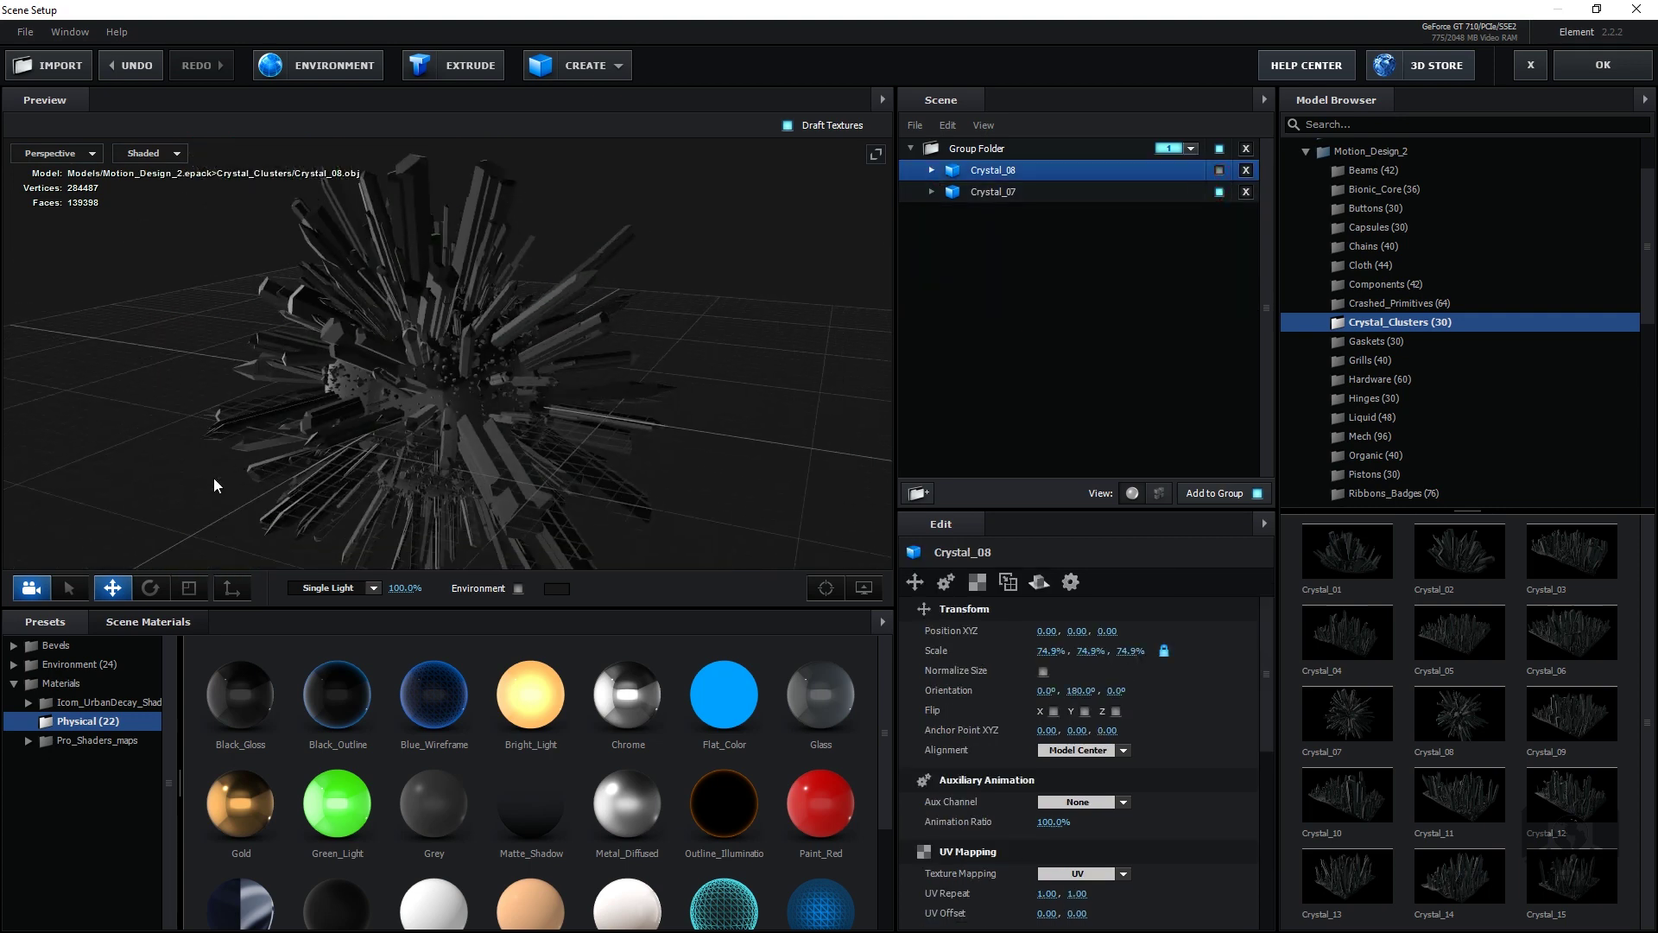
drag(214, 485, 278, 486)
Step: Apply the Default environment preset and display the environment behind the model in the preview
click(95, 664)
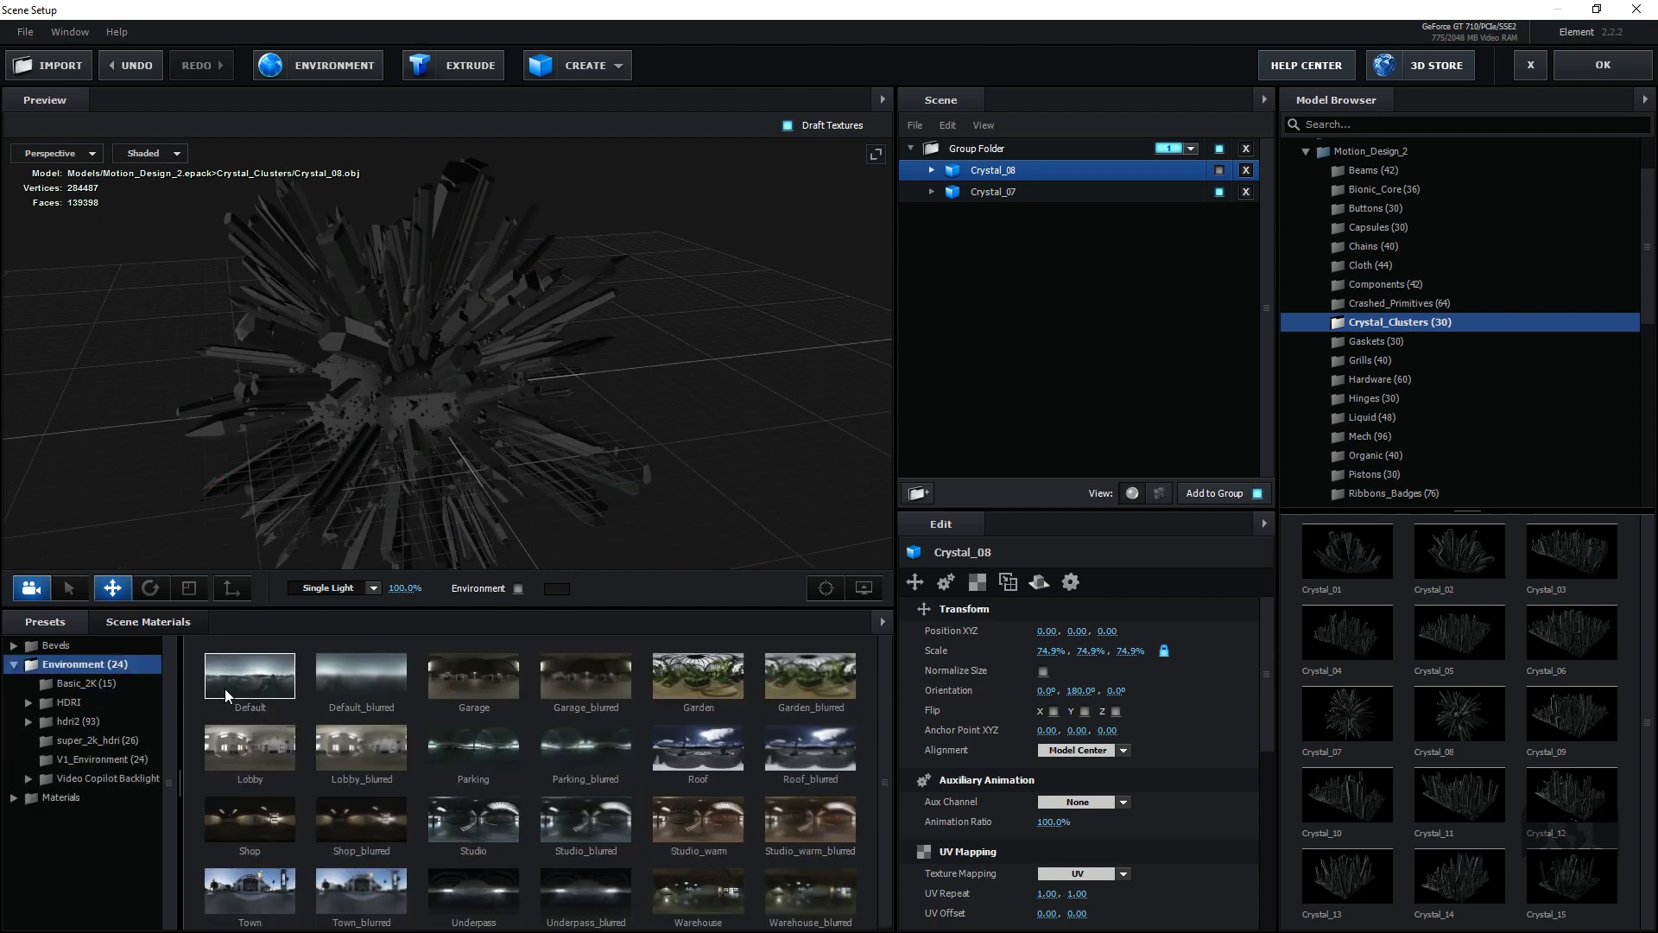
click(259, 669)
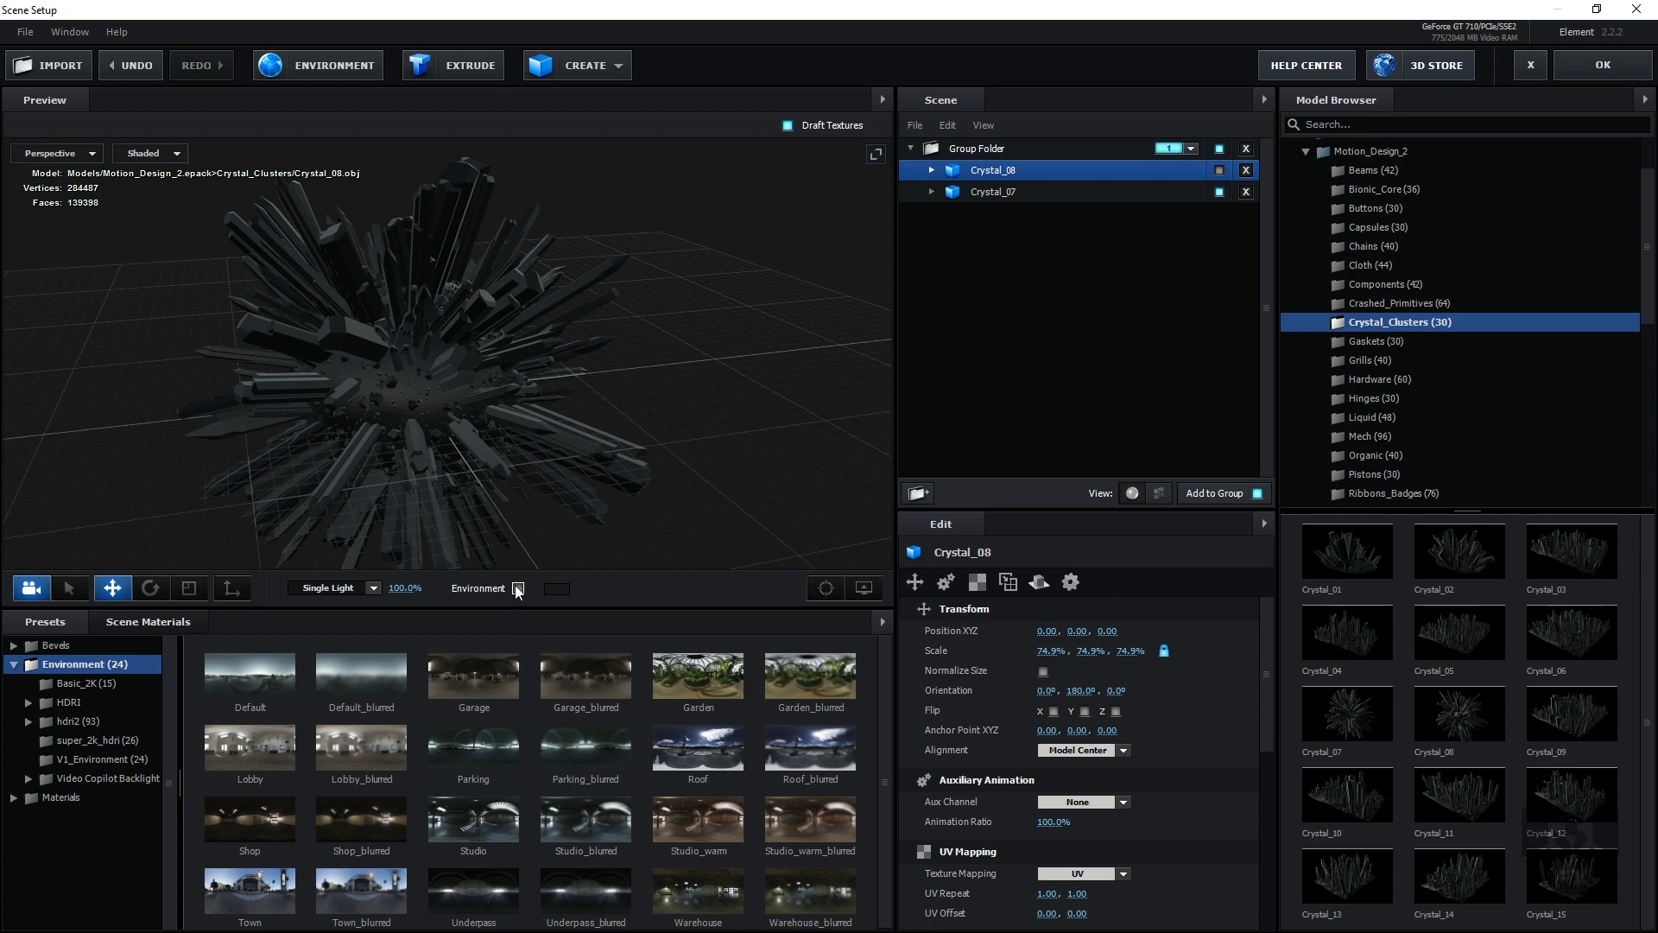
drag(691, 459, 616, 440)
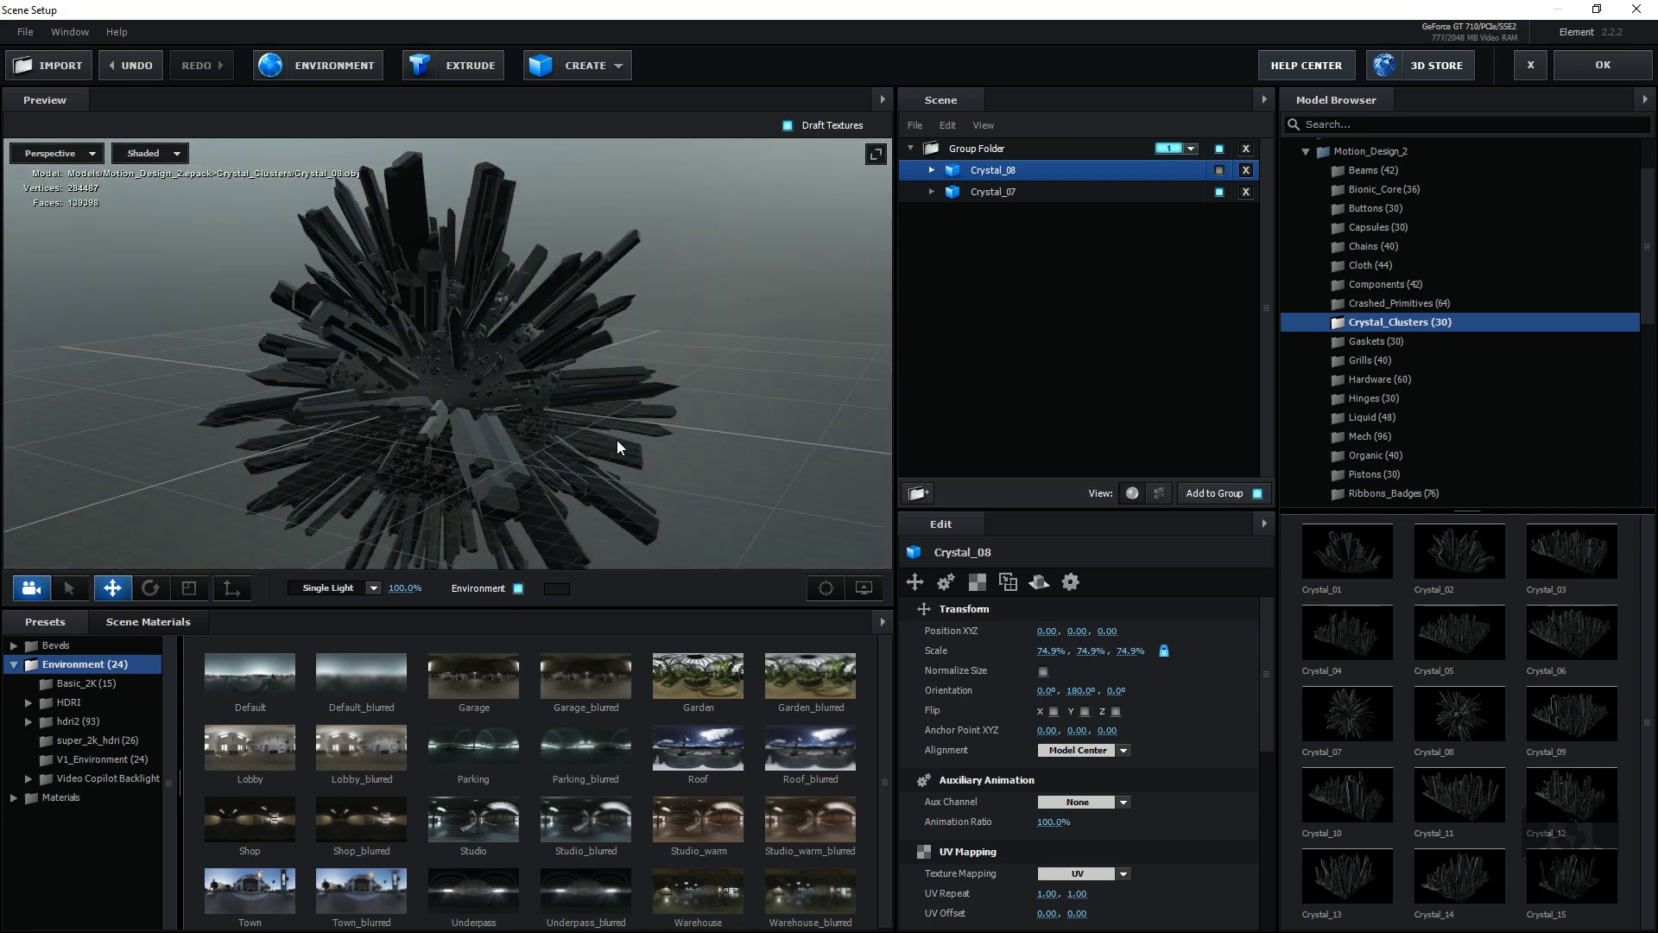
Step: Try the Studio_blurred and Parking_blurred environment presets, then settle on the blurred Lobby environment
click(598, 809)
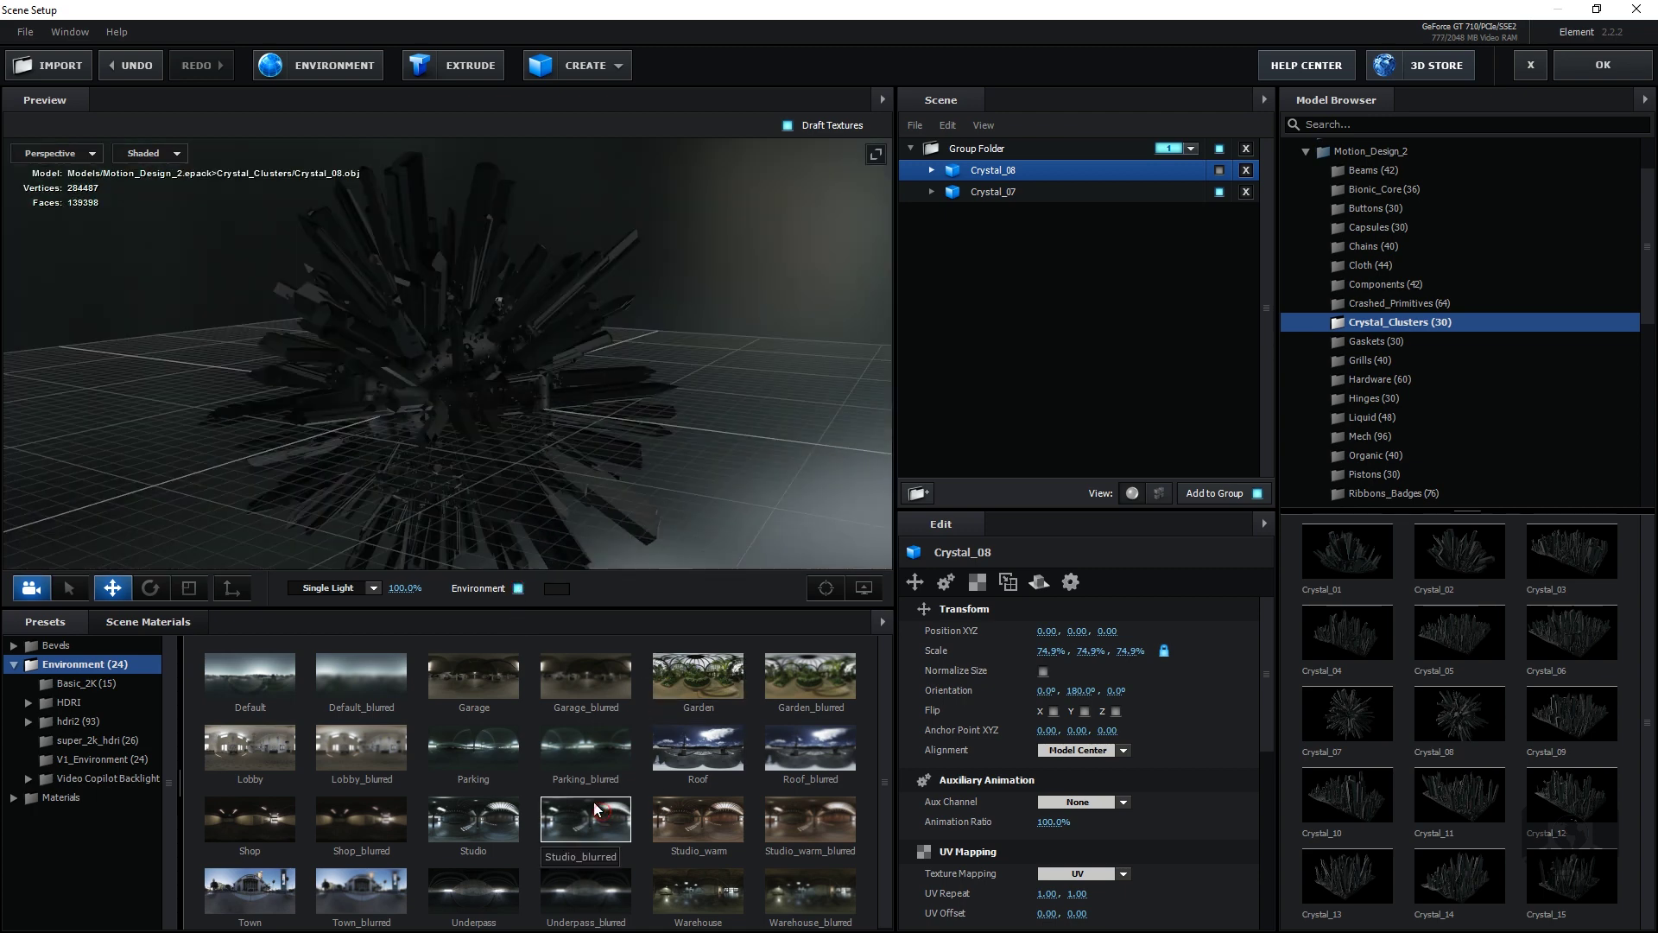
click(563, 756)
drag(614, 470, 565, 553)
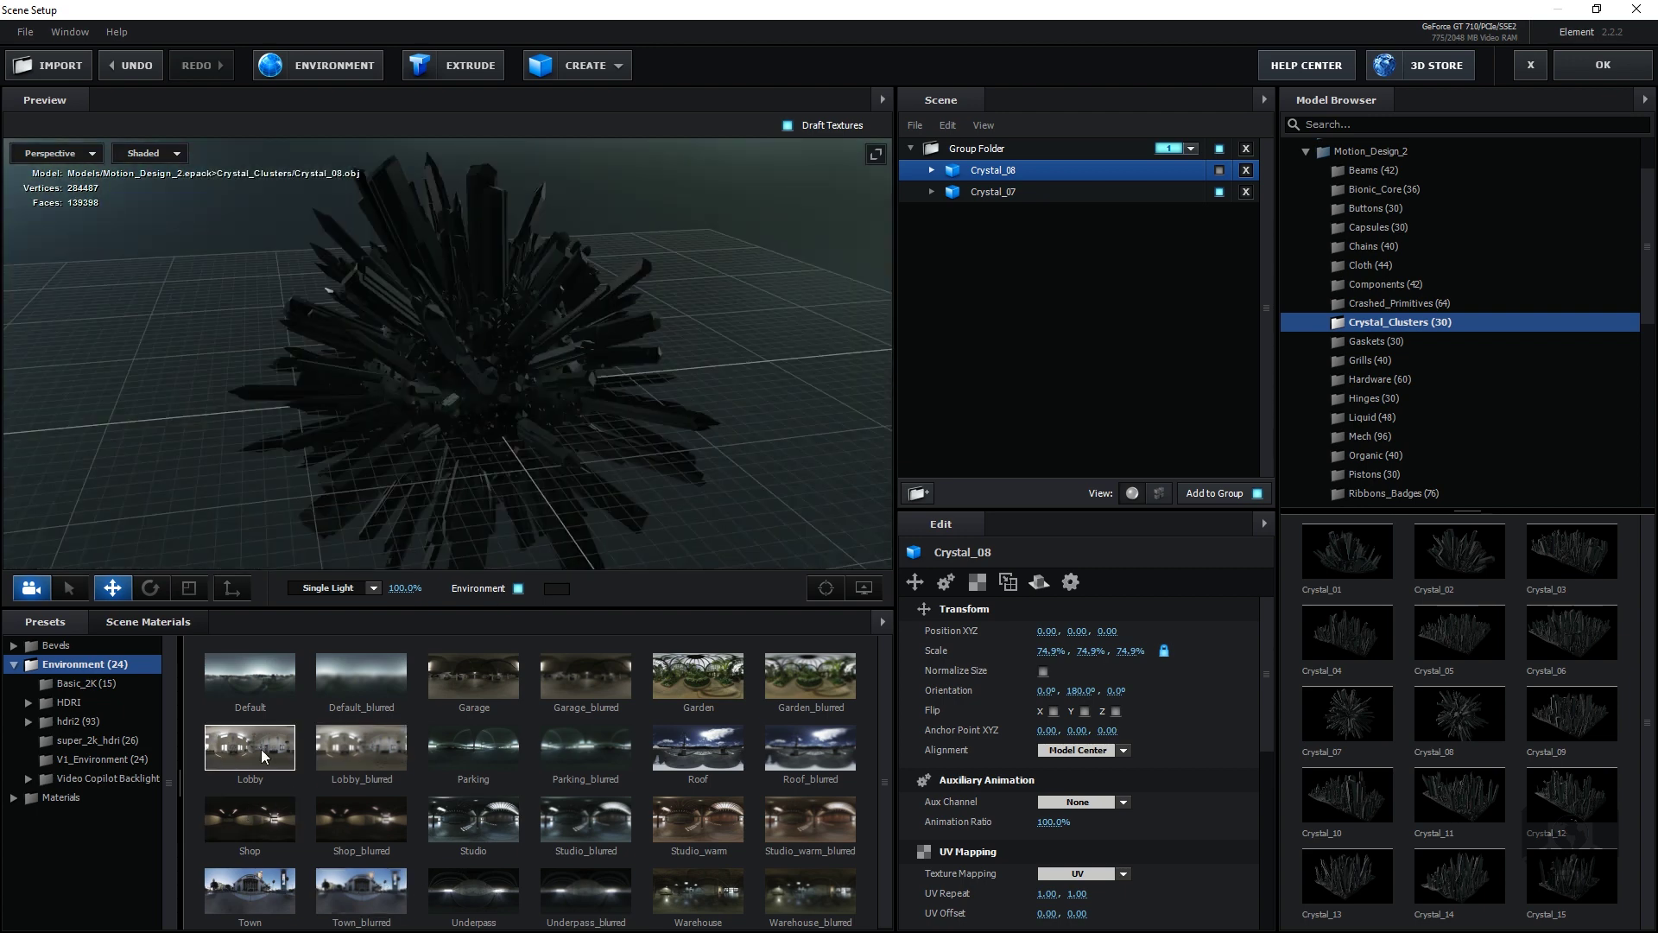
click(335, 752)
drag(201, 434, 350, 458)
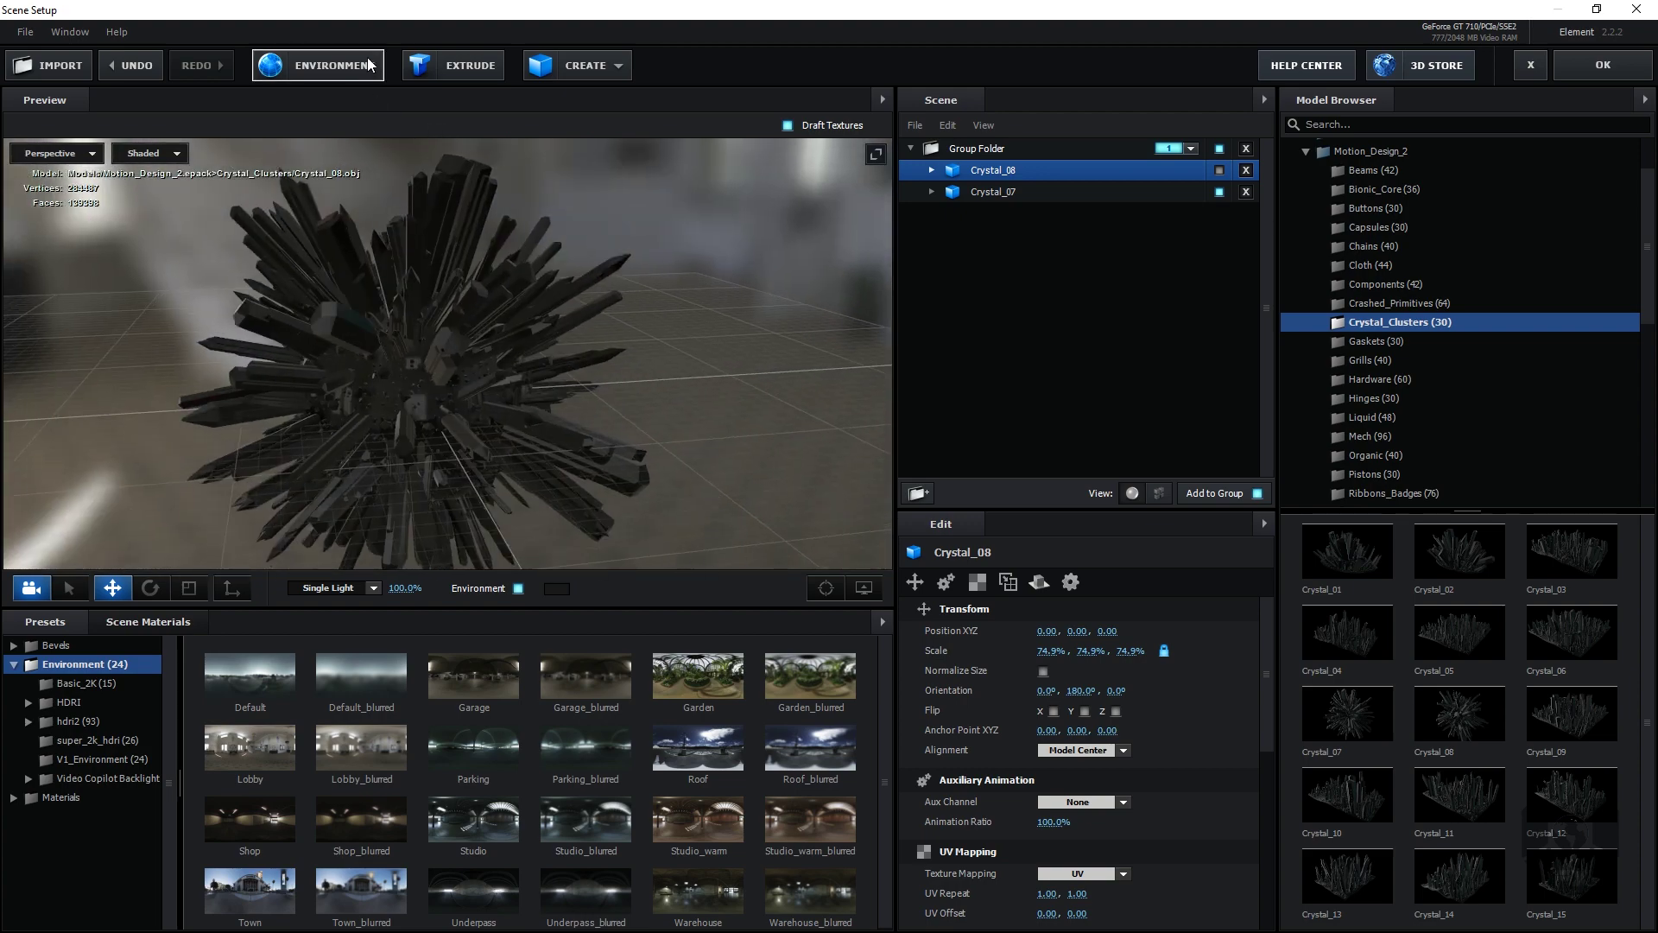
Step: Set the Lobby environment texture's brightness to 15%, contrast to 7% and saturation to 43%
click(335, 66)
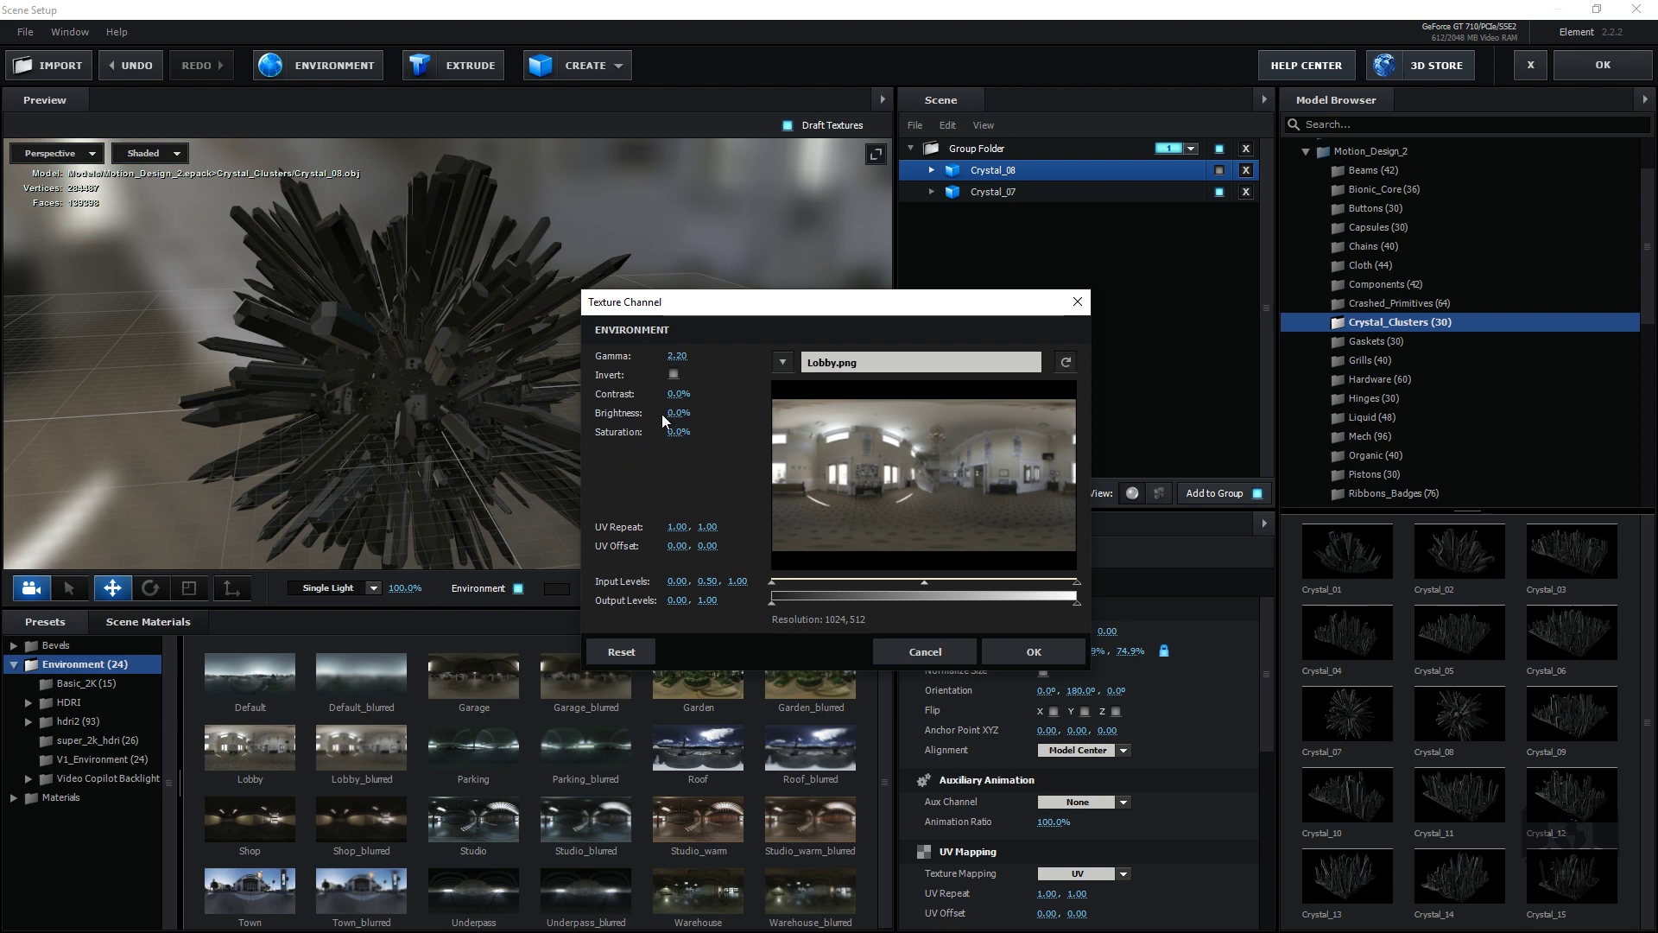
drag(674, 413, 681, 411)
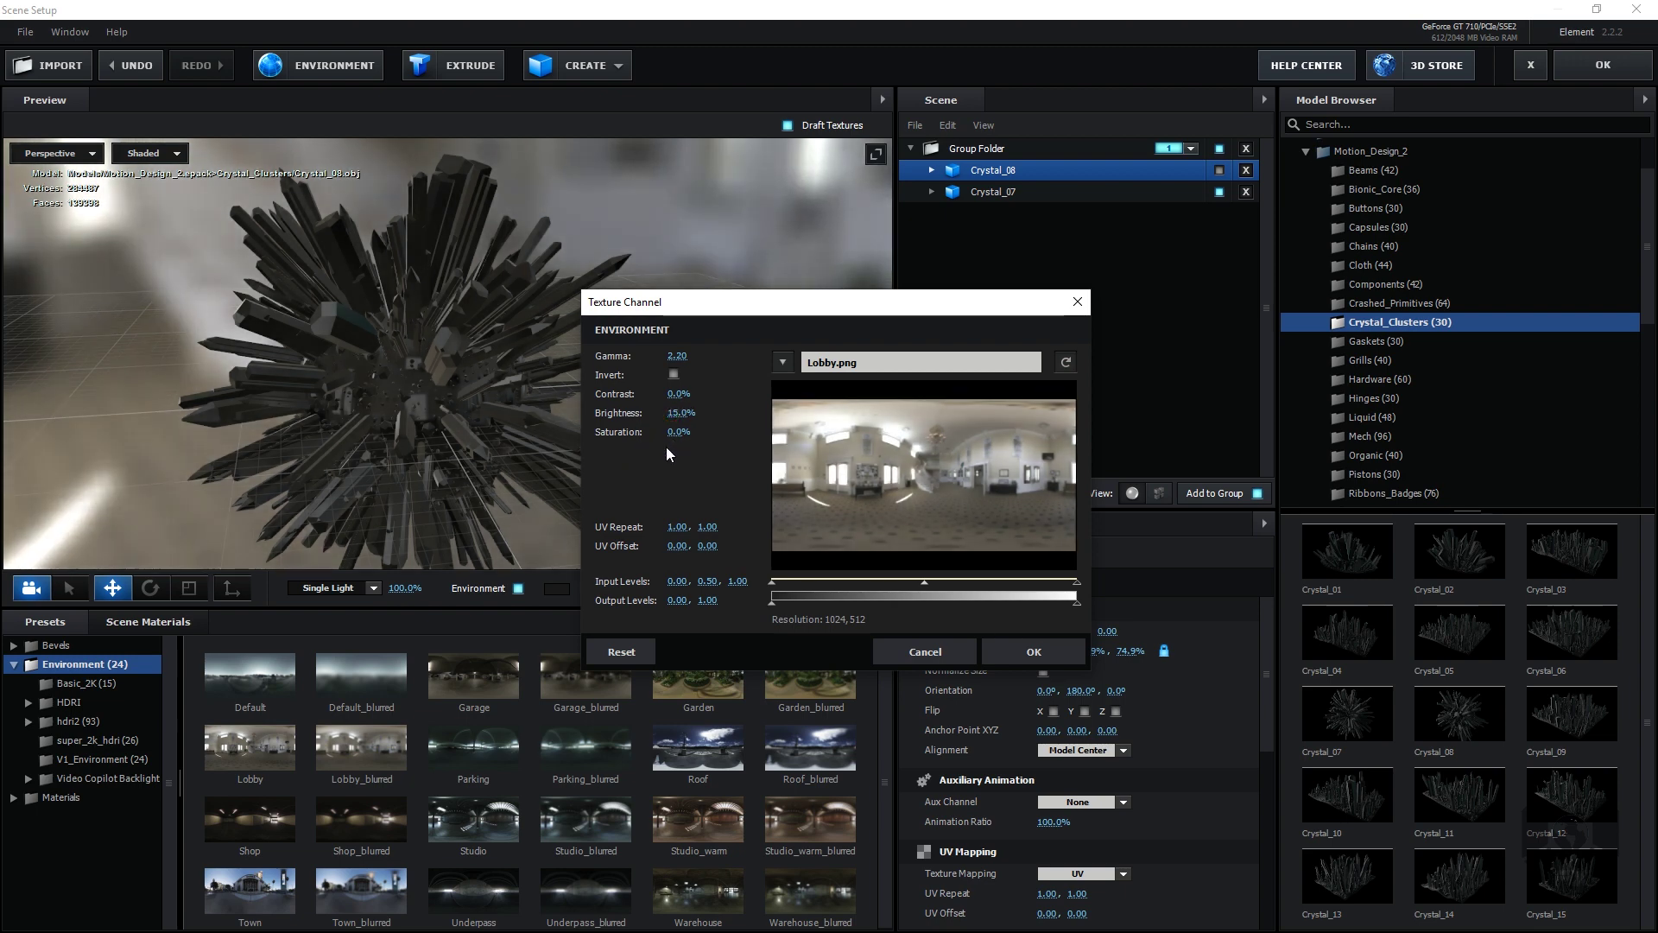
drag(684, 396, 691, 398)
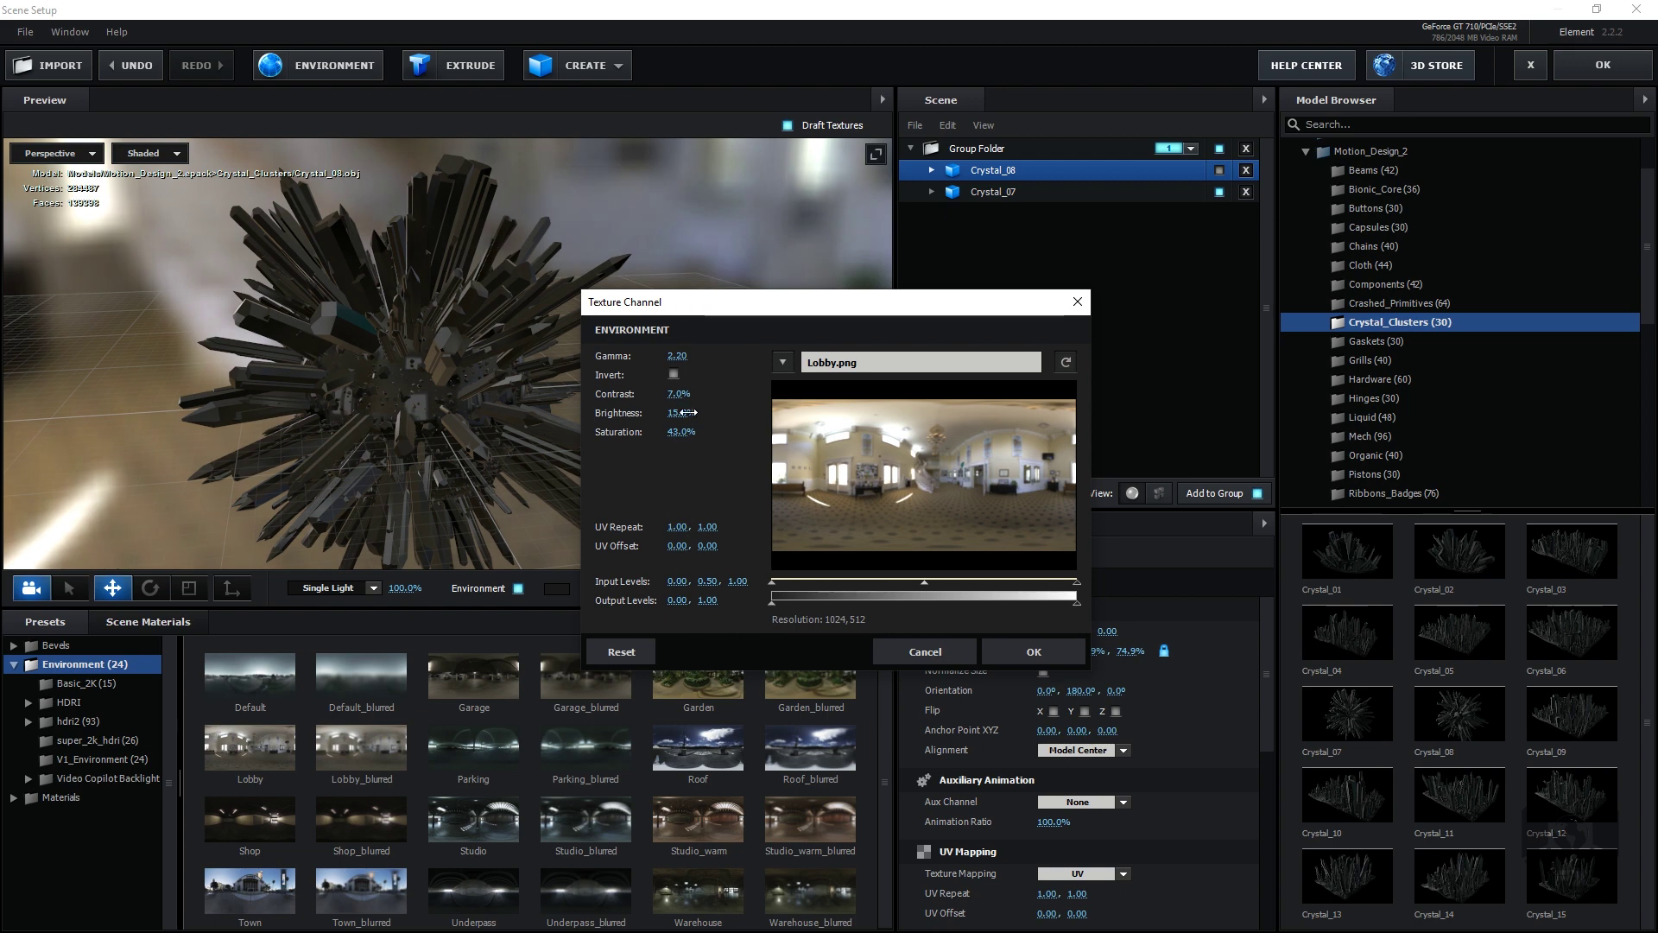
click(999, 641)
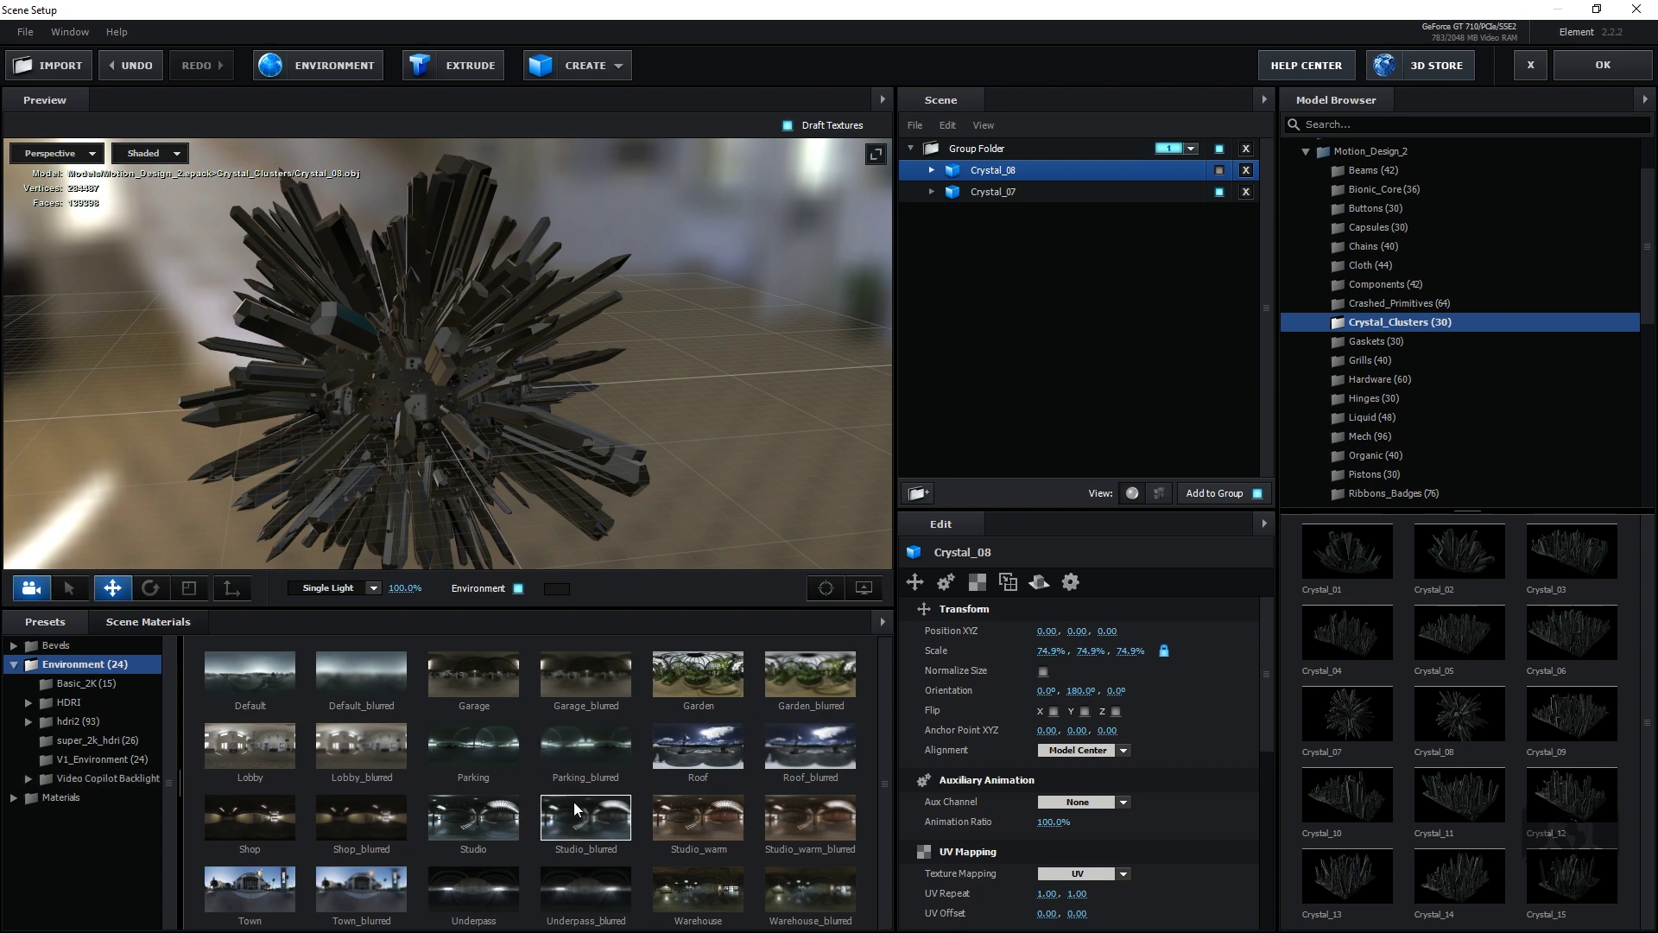
Step: Apply the Studio environment preset, set its brightness to 32% and increase its contrast, then inspect the crystal cluster in the composition
click(494, 810)
drag(662, 416, 485, 268)
click(341, 69)
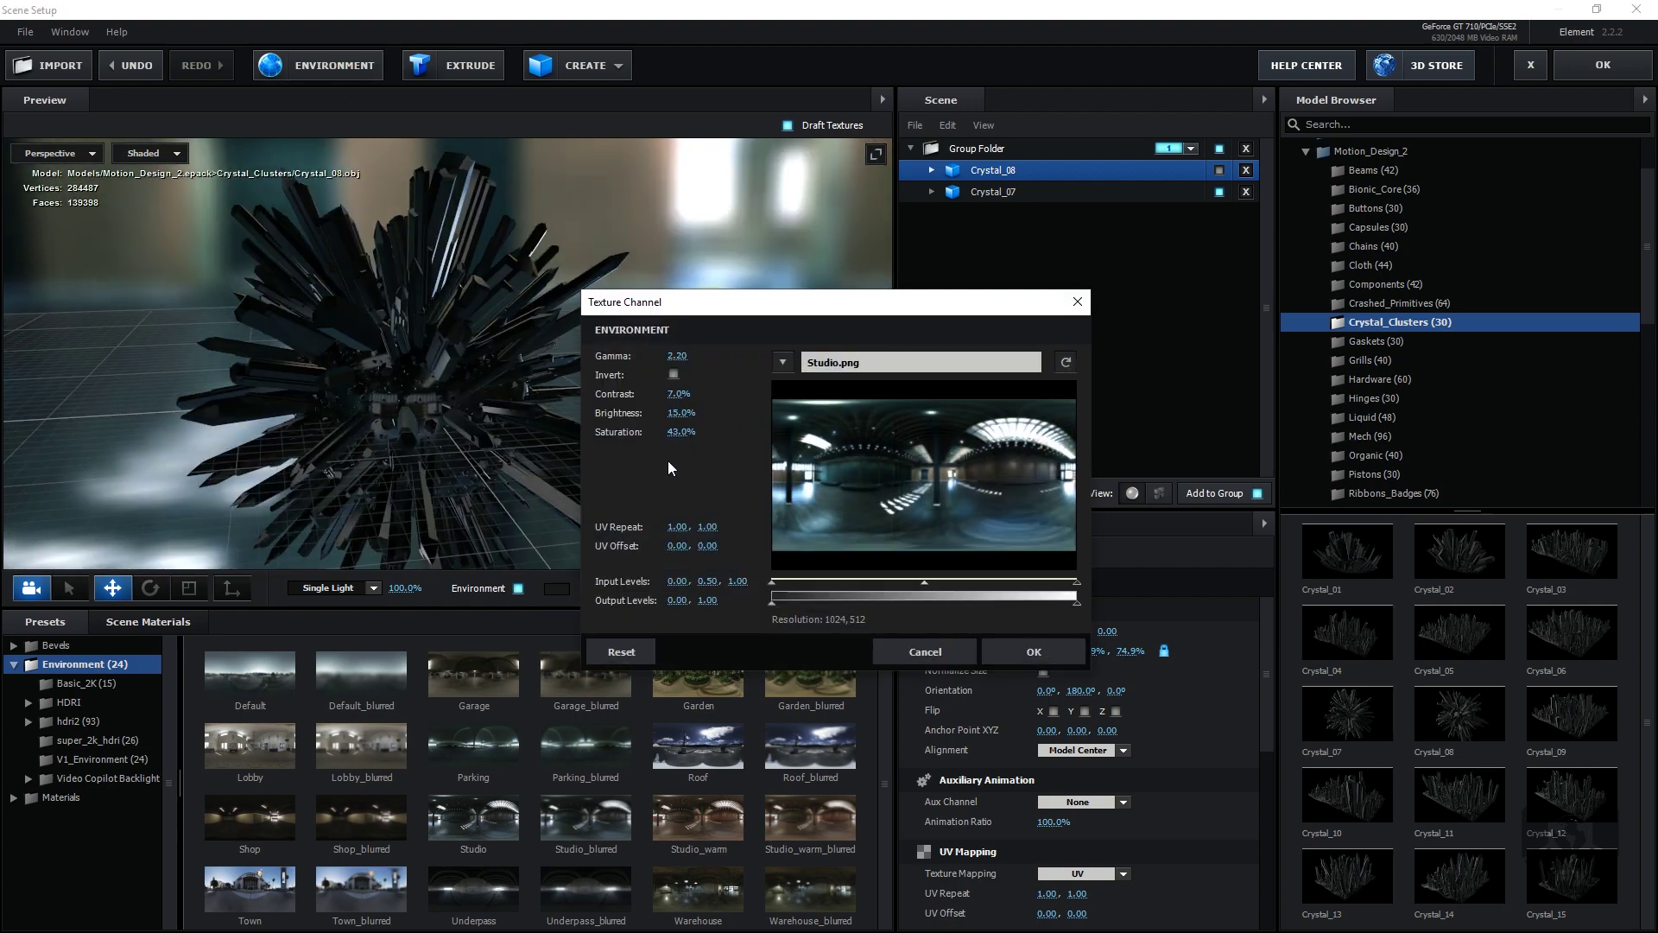
mouse_move(669, 413)
mouse_down()
mouse_move(686, 415)
mouse_move(682, 393)
mouse_up()
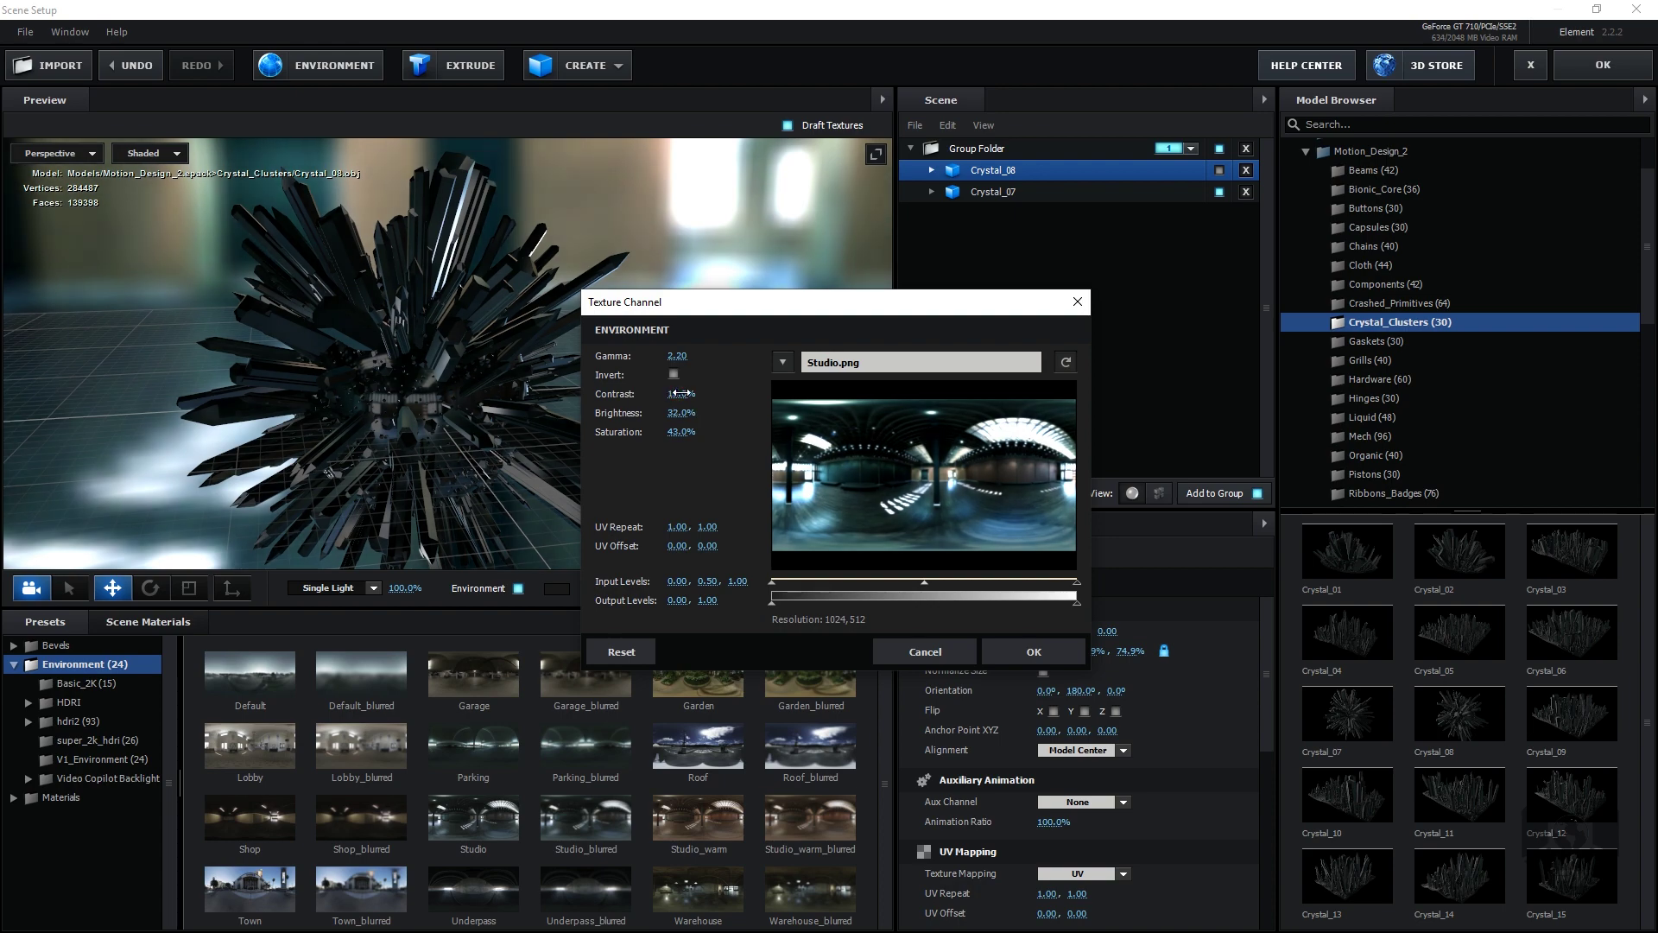
click(1024, 650)
drag(599, 495, 646, 422)
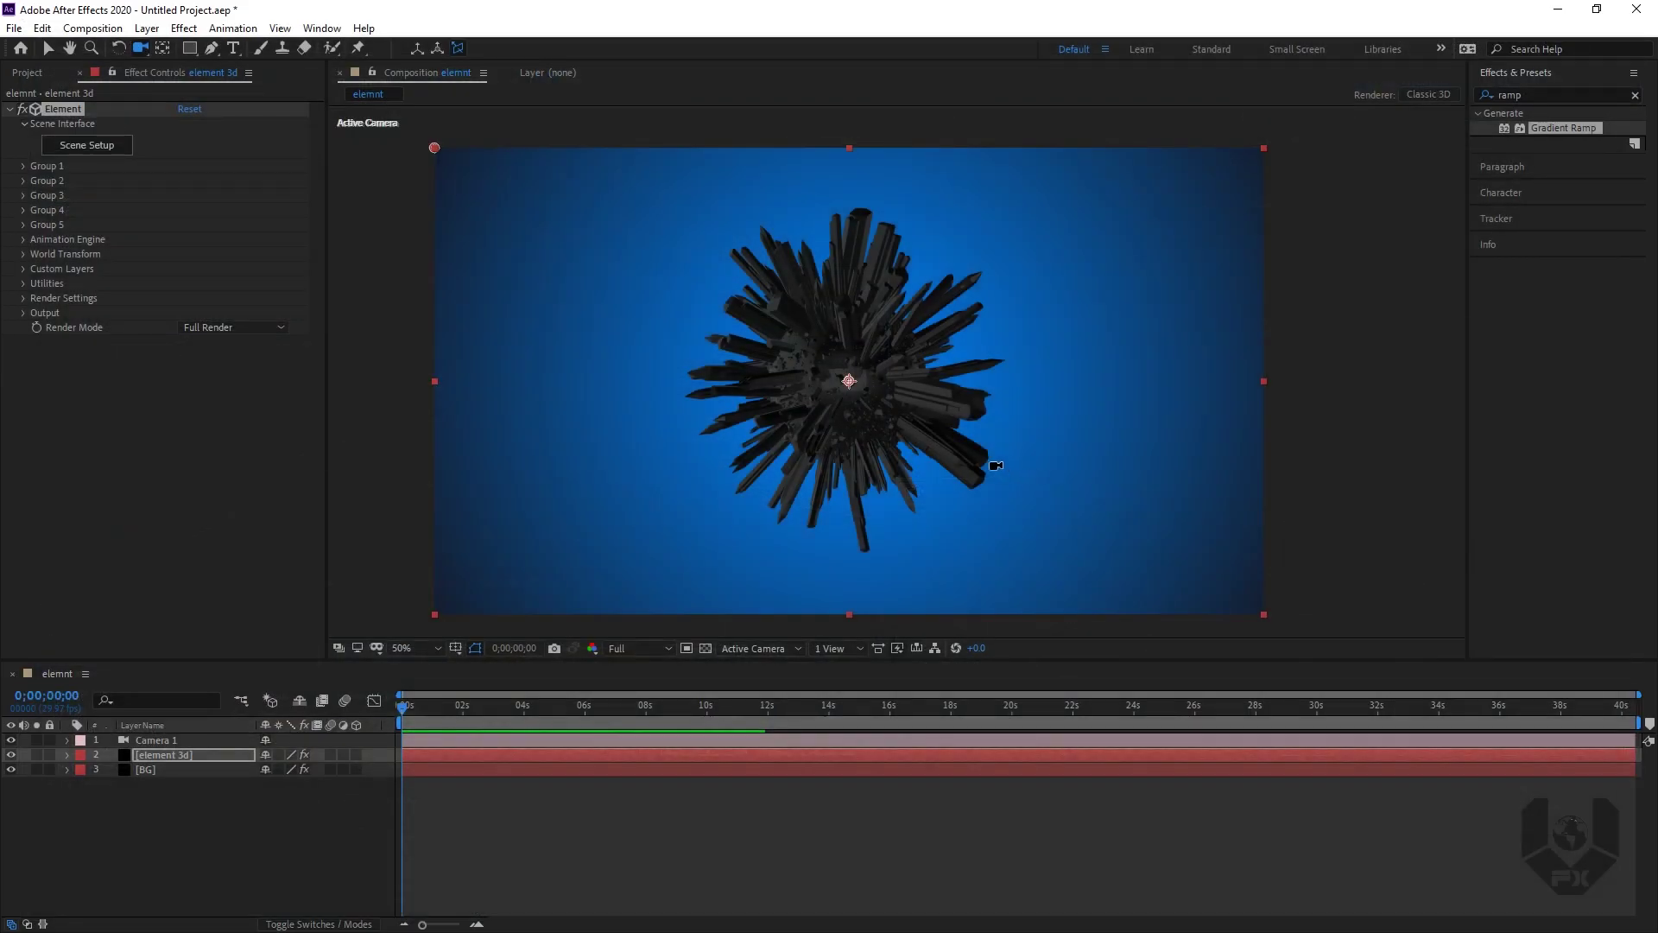
drag(889, 433, 916, 406)
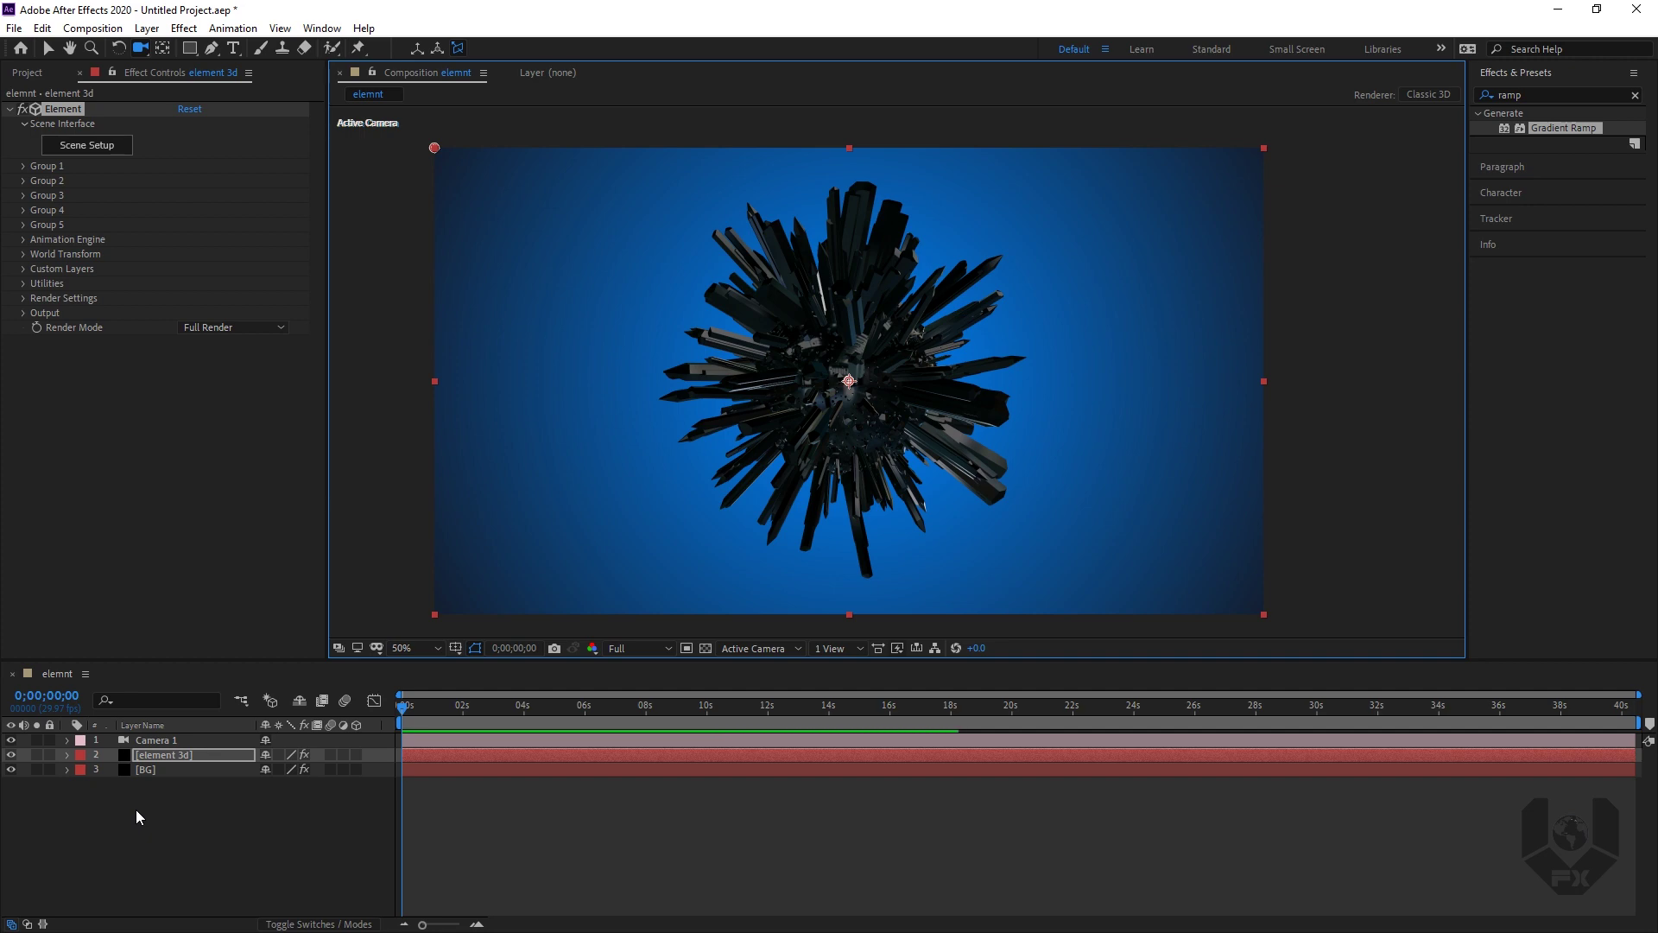
Step: Create a new black comp-size solid layer named "texture" in the elemnt composition
right_click(140, 835)
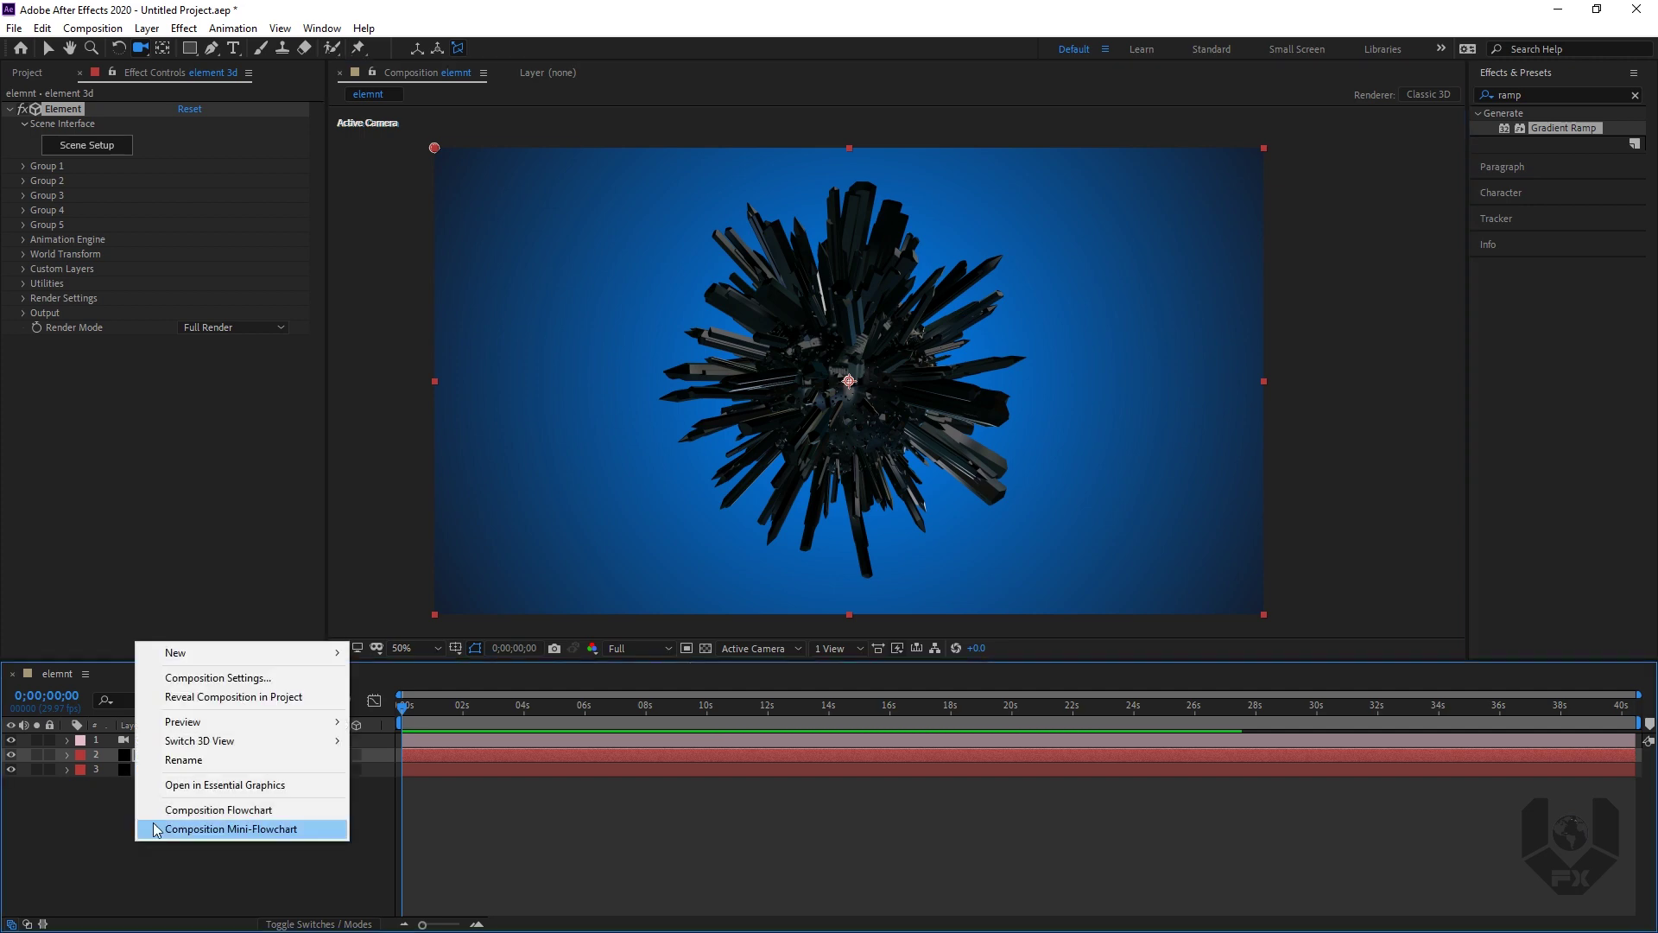
mouse_move(245, 652)
click(435, 701)
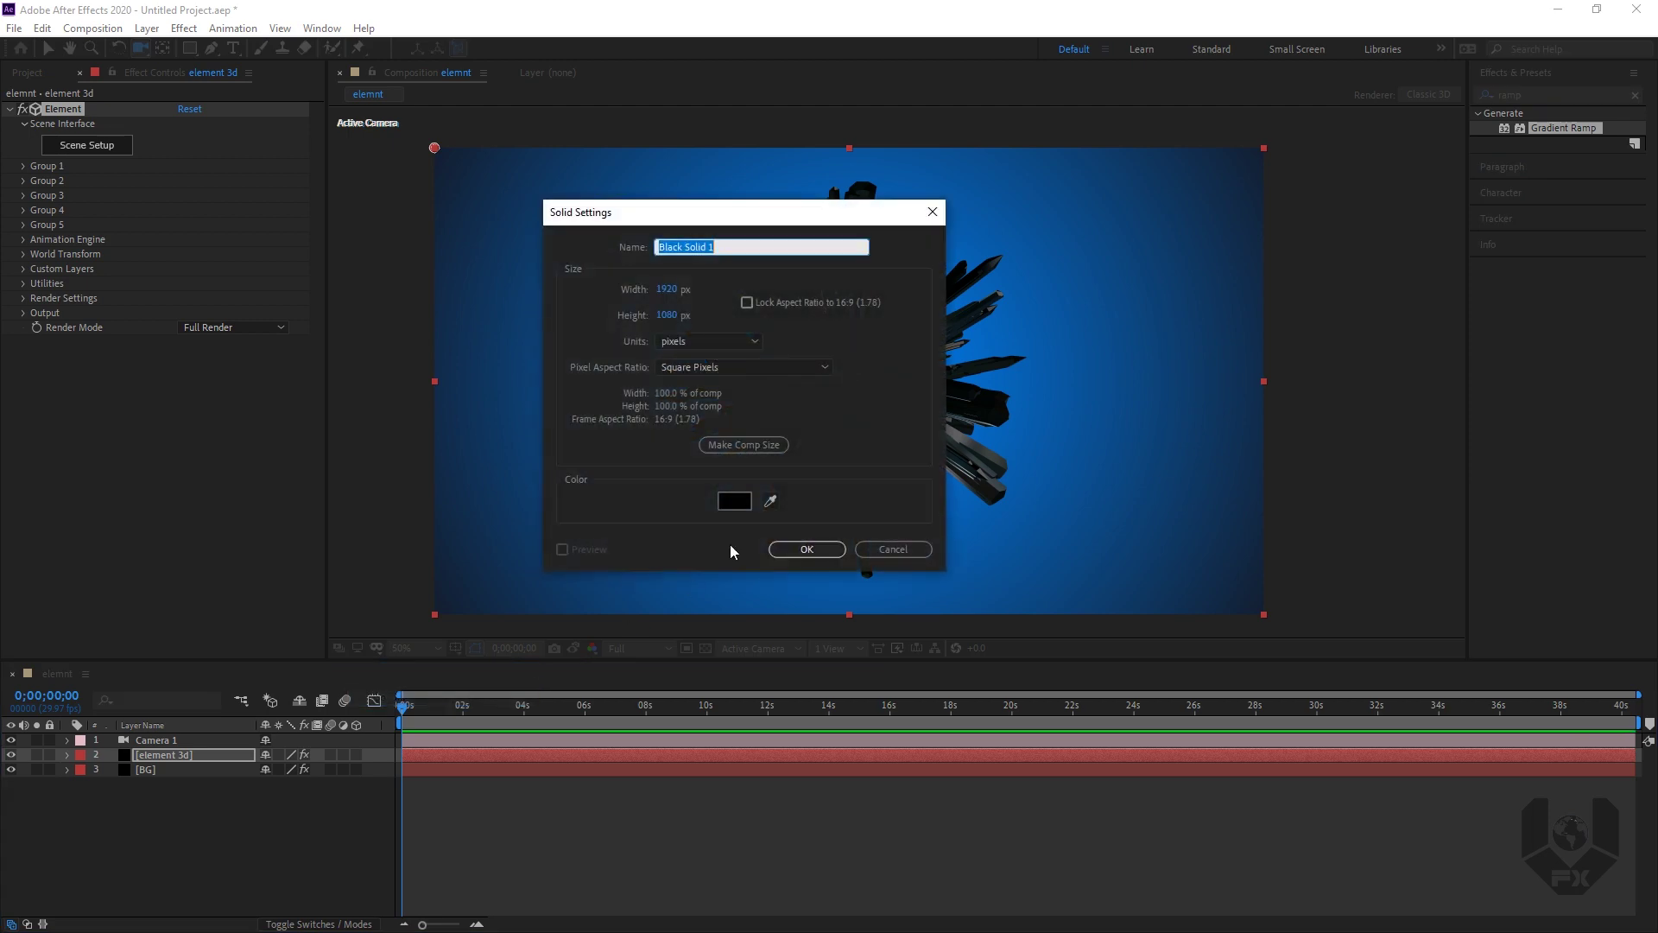
text(texture)
key(Return)
Step: Pre-compose the texture layer as "texture_pre comp", moving all attributes into the new composition
right_click(171, 756)
click(226, 687)
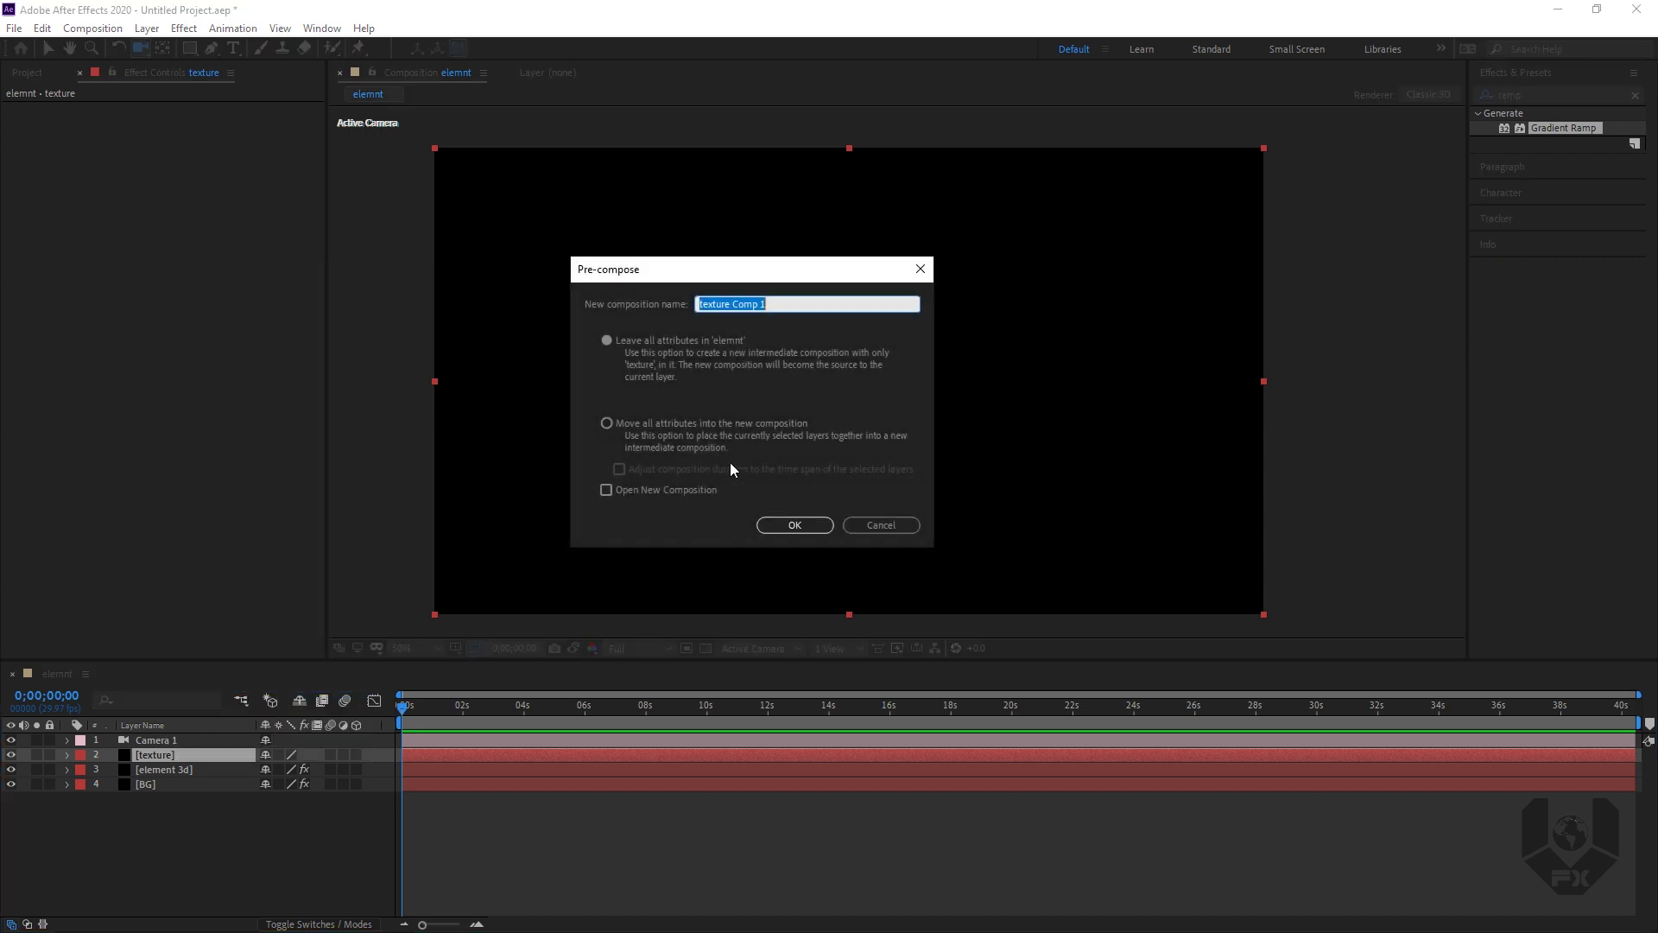
click(609, 426)
double_click(774, 304)
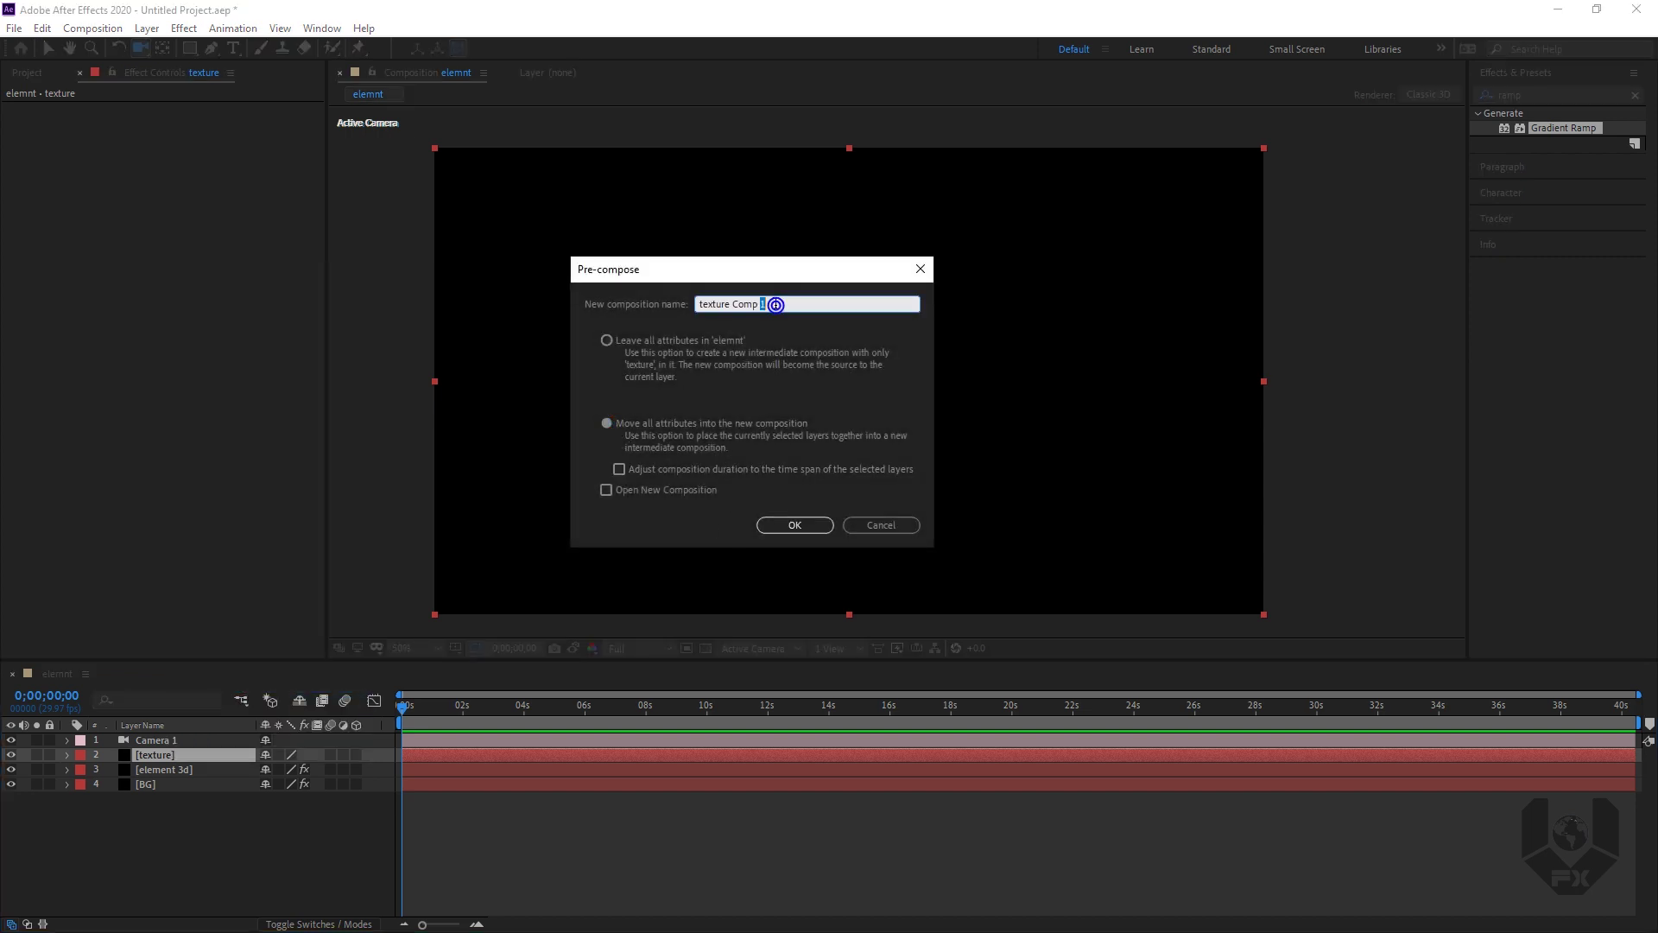
drag(763, 298, 739, 302)
key(BackSpace)
key(Return)
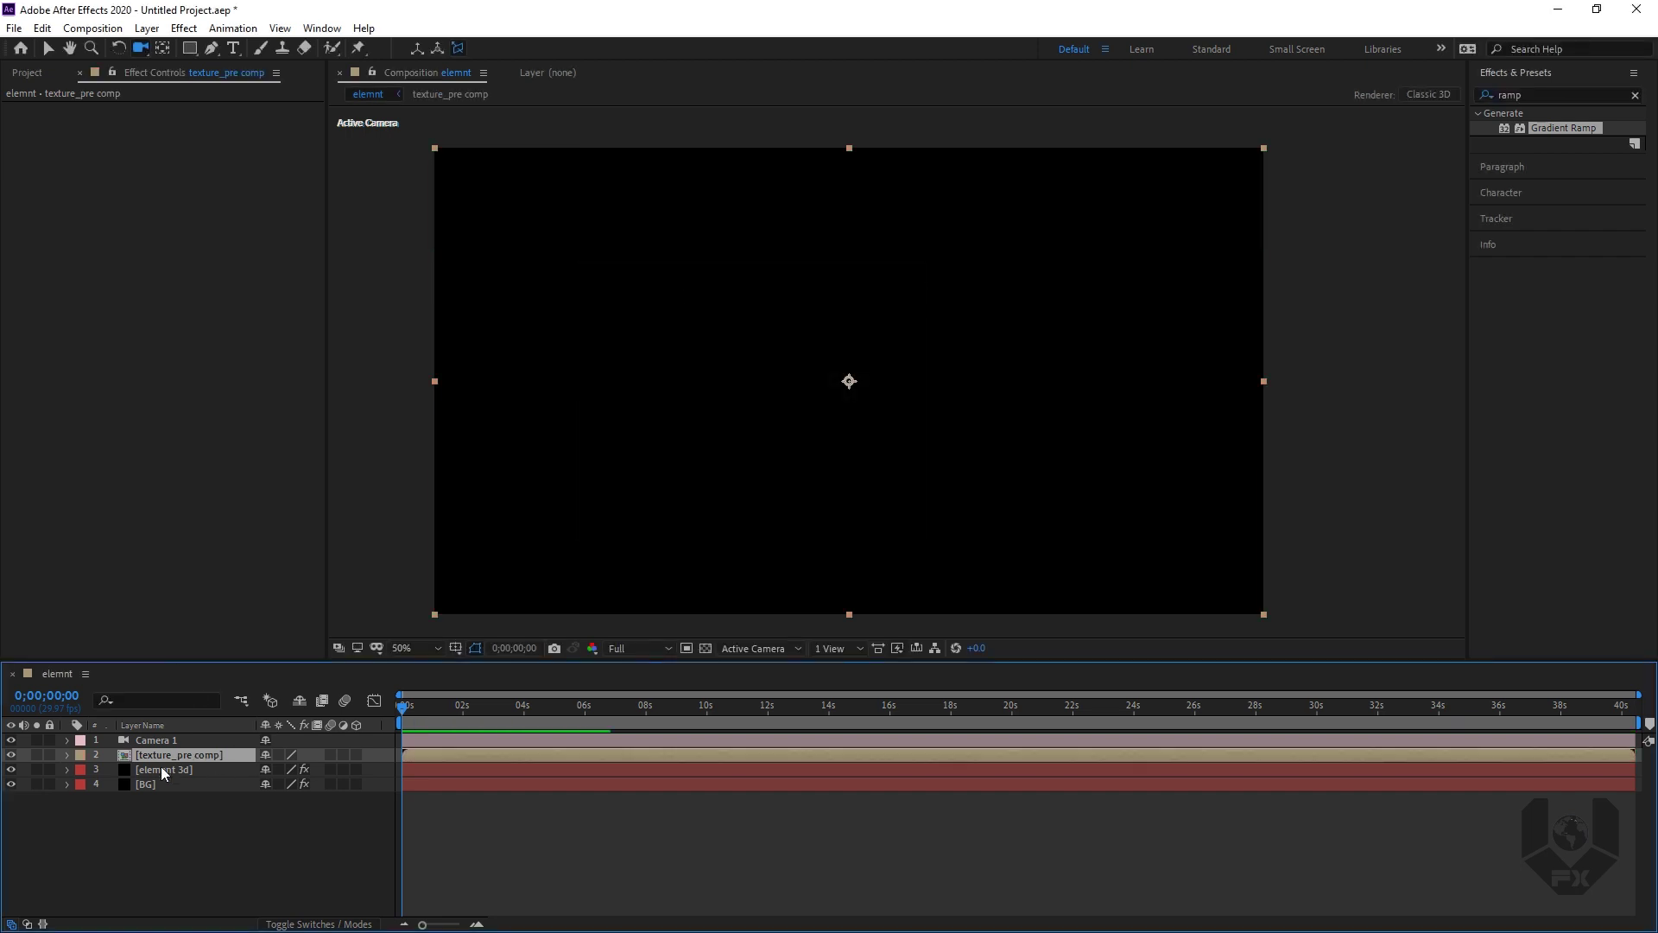
Step: Open texture_pre comp, hide the texture solid and add unnamed.png as a layer above it
double_click(200, 758)
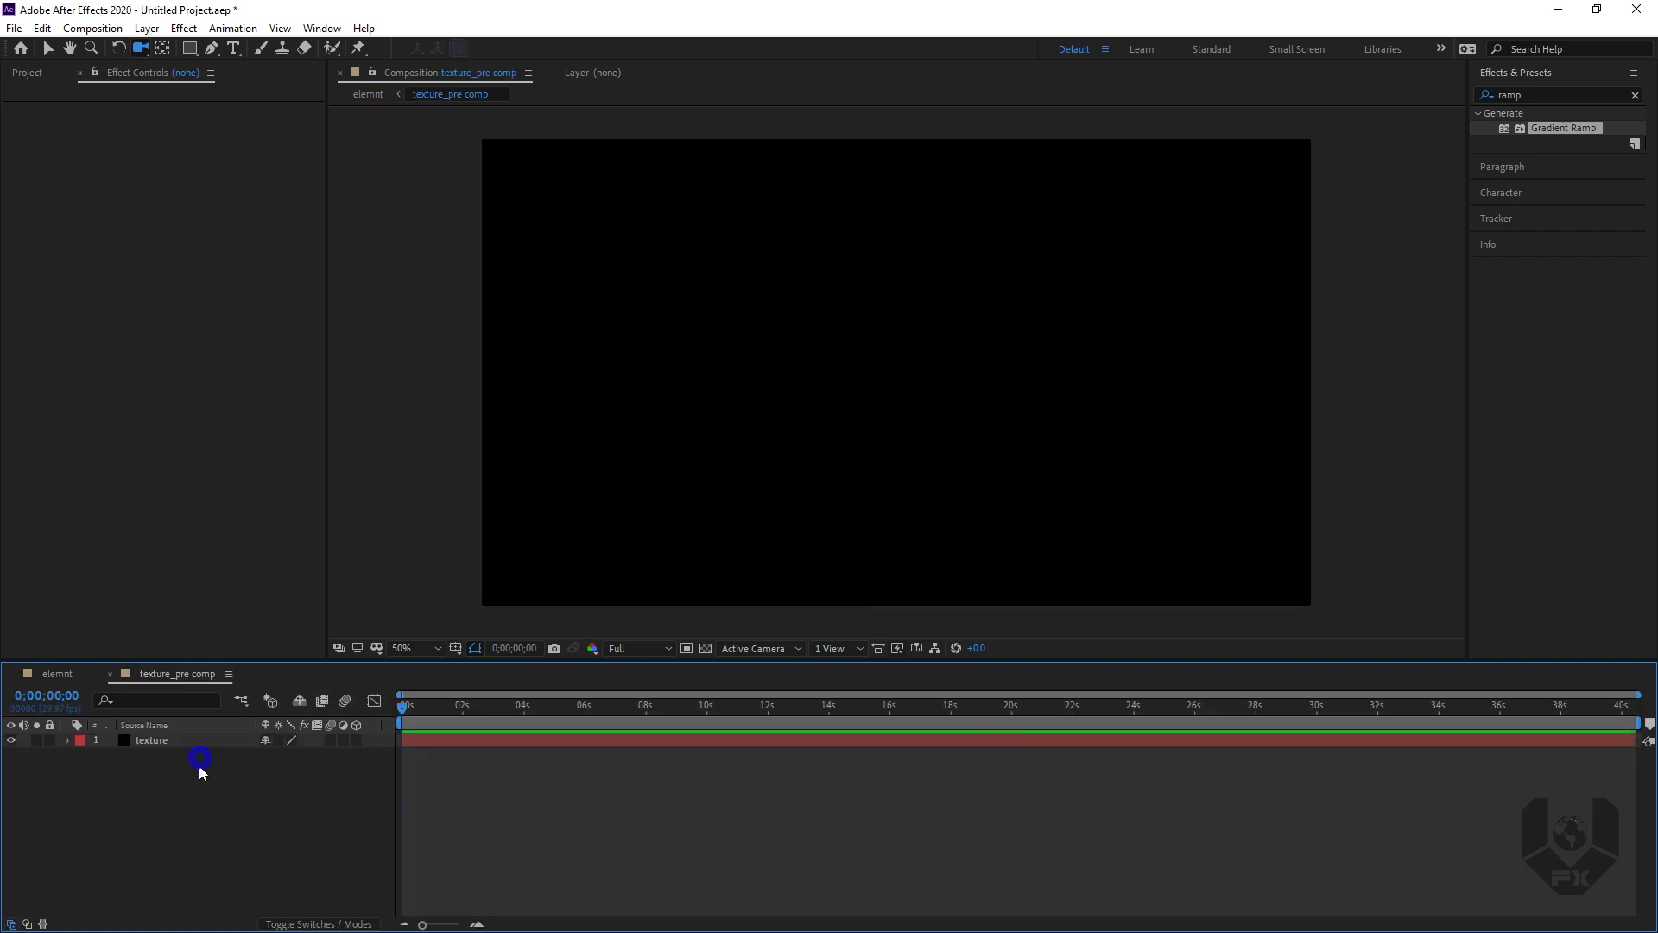
click(171, 740)
click(11, 740)
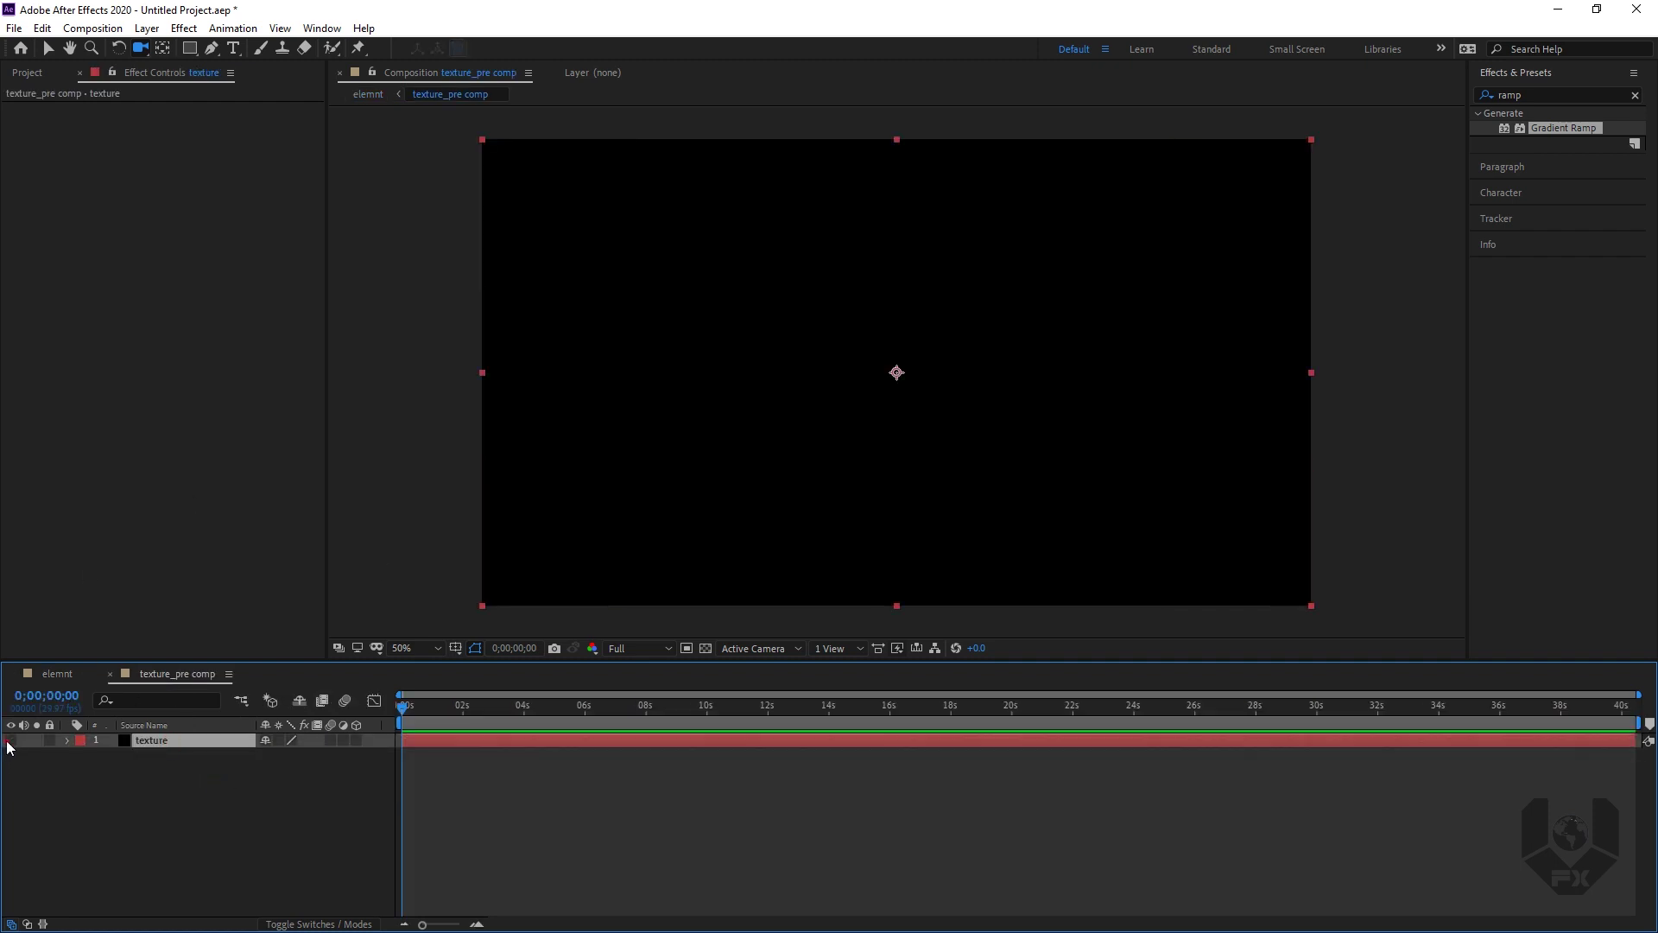
click(27, 72)
drag(69, 278, 182, 748)
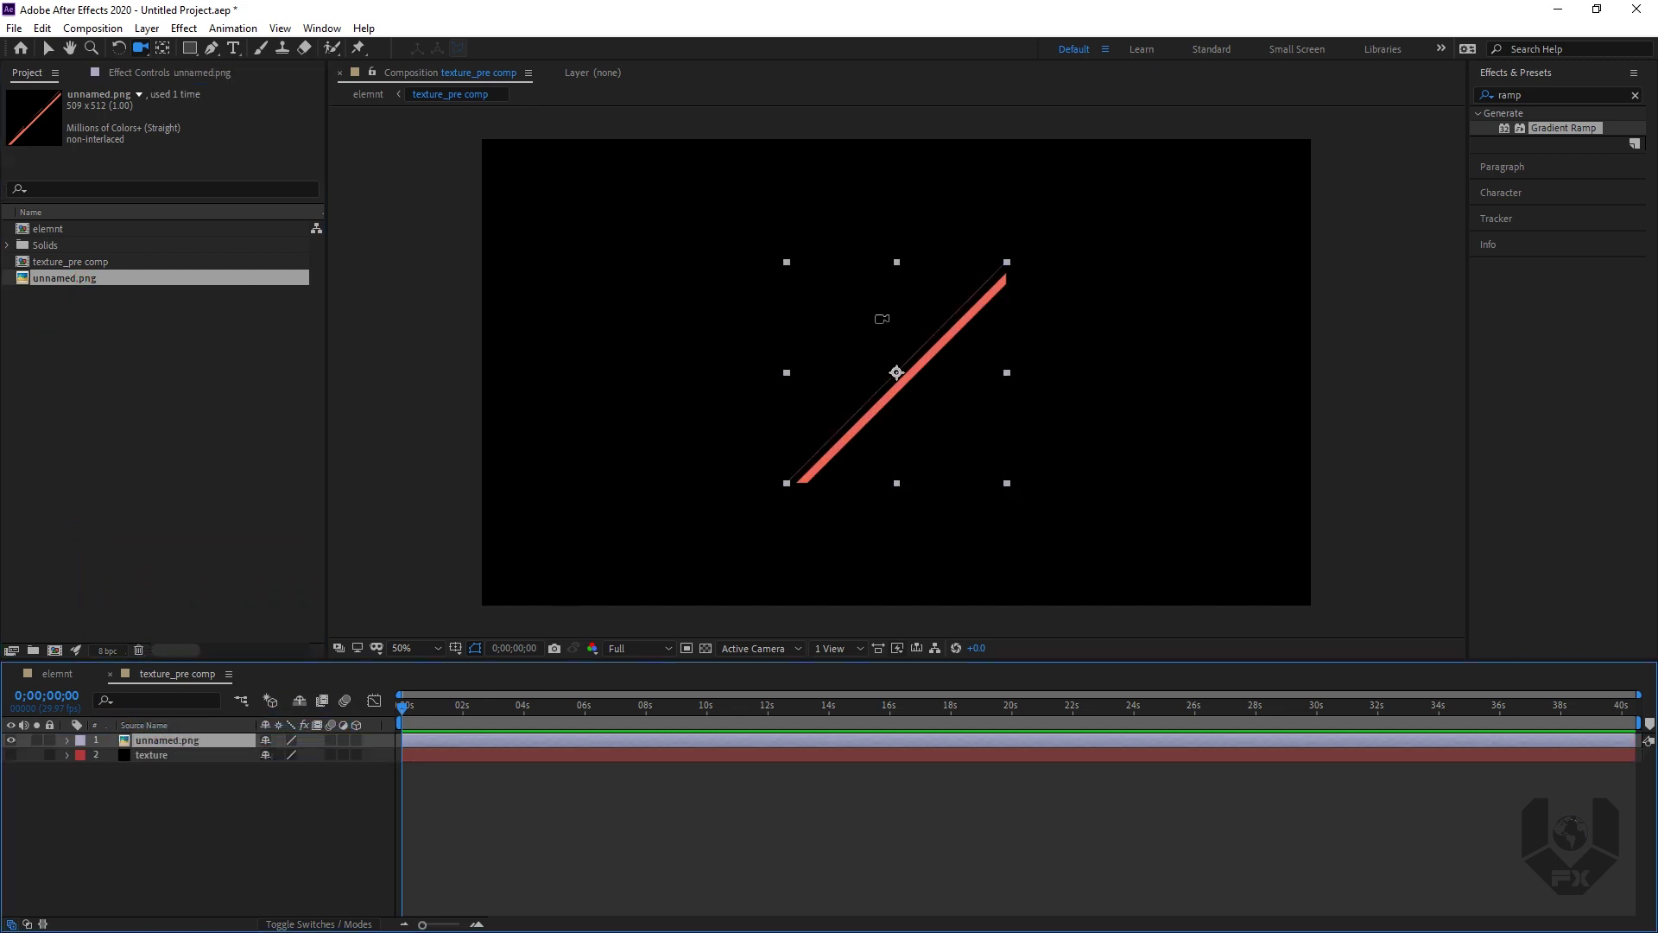
key(v)
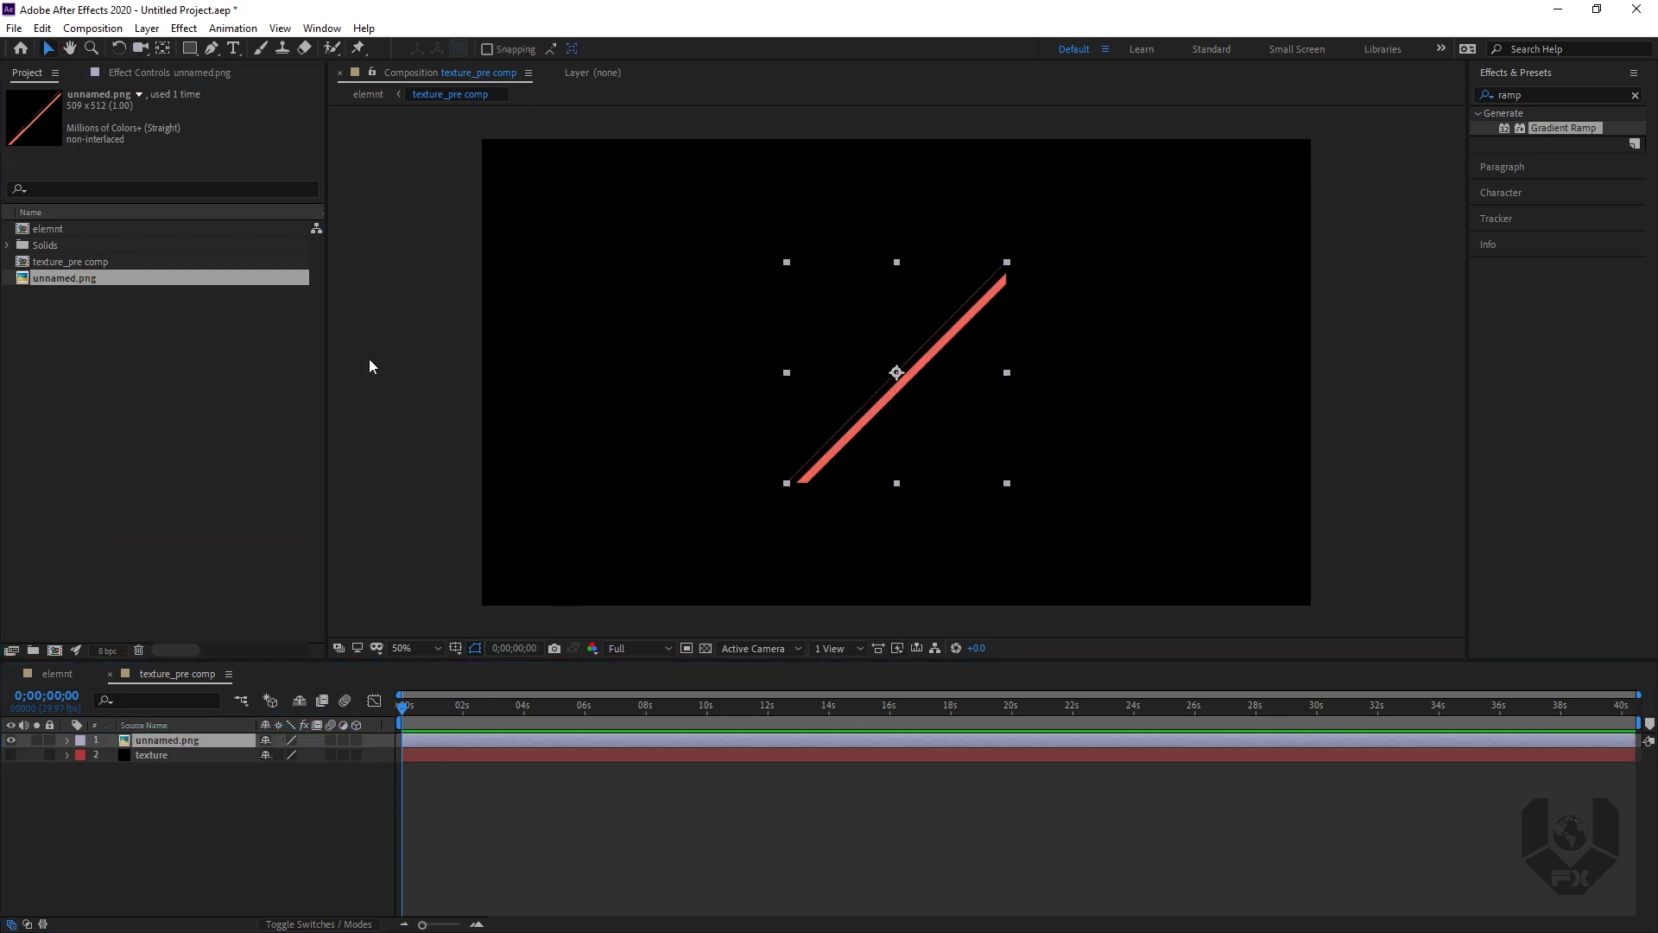
Step: Scale the unnamed.png layer to 215% and stretch its width to about 381.6% so it fills the frame
click(165, 757)
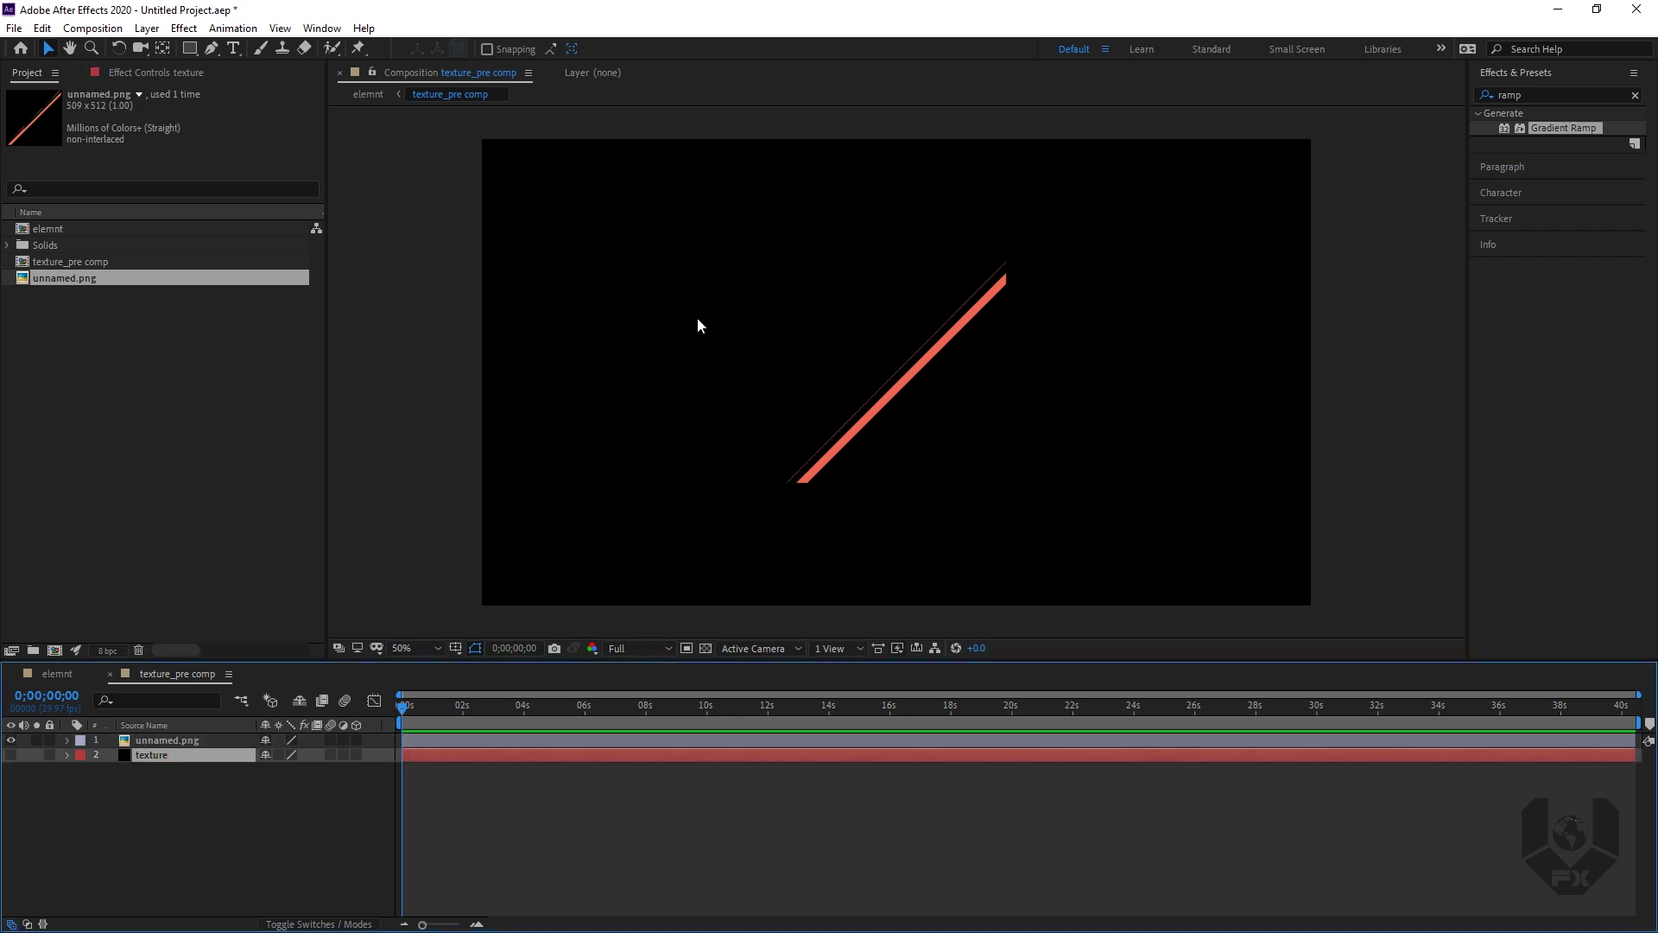
click(177, 742)
key(s)
drag(296, 758, 391, 741)
click(257, 907)
click(195, 751)
drag(310, 755, 349, 748)
key(ctrl+z)
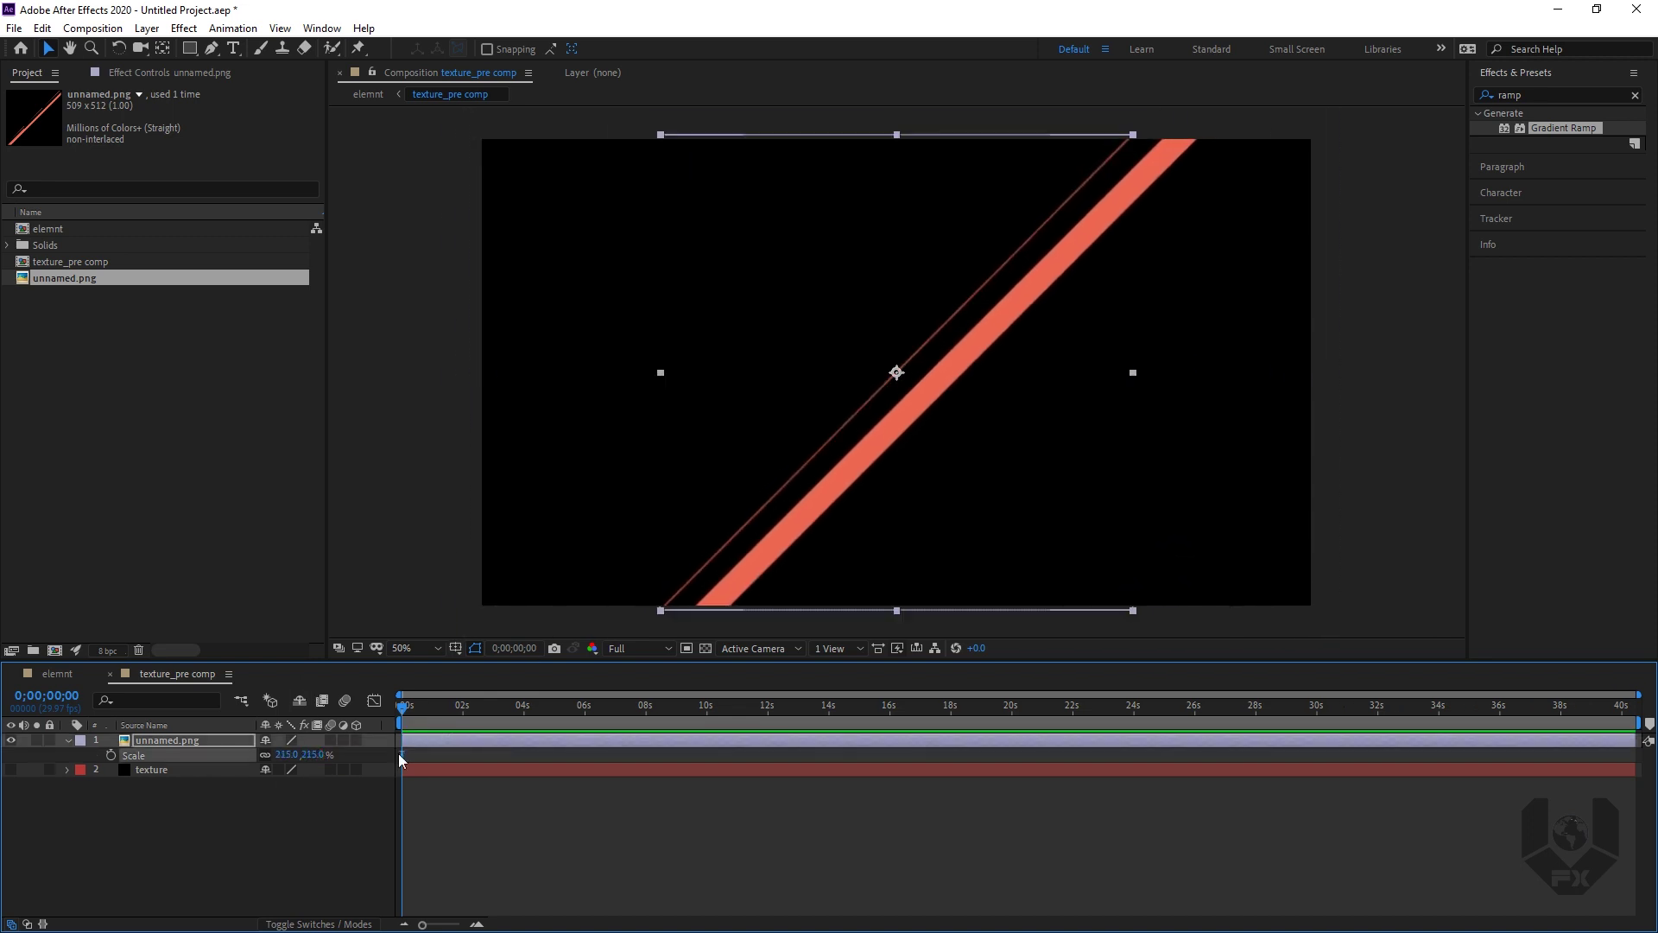
drag(658, 377, 474, 386)
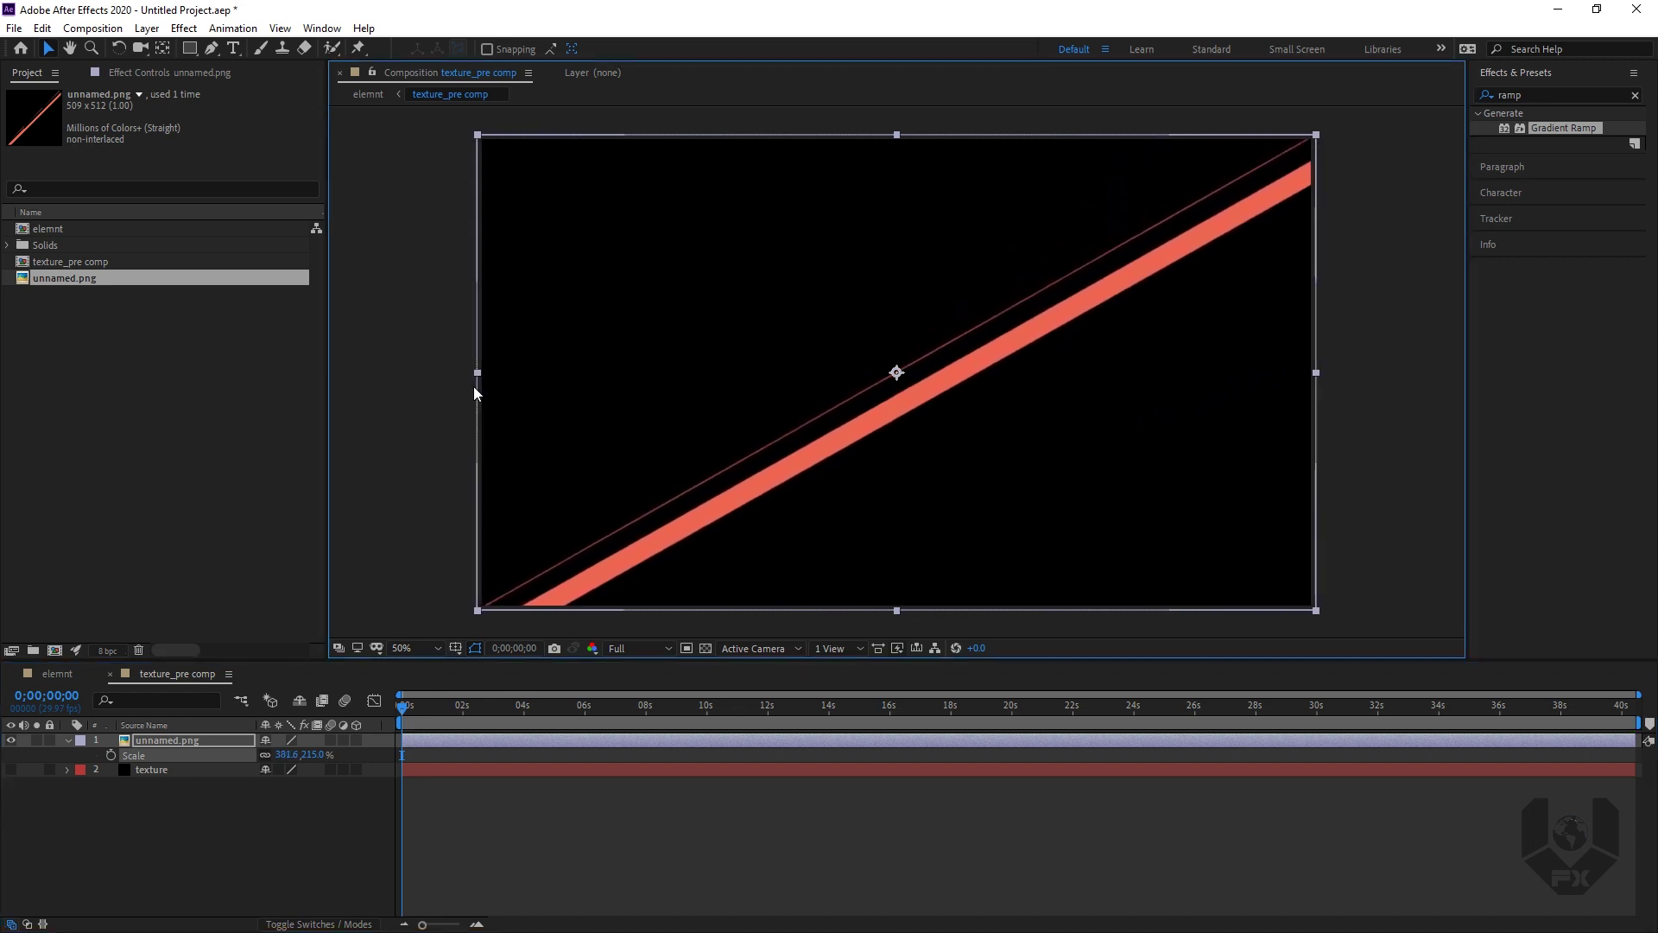
click(169, 836)
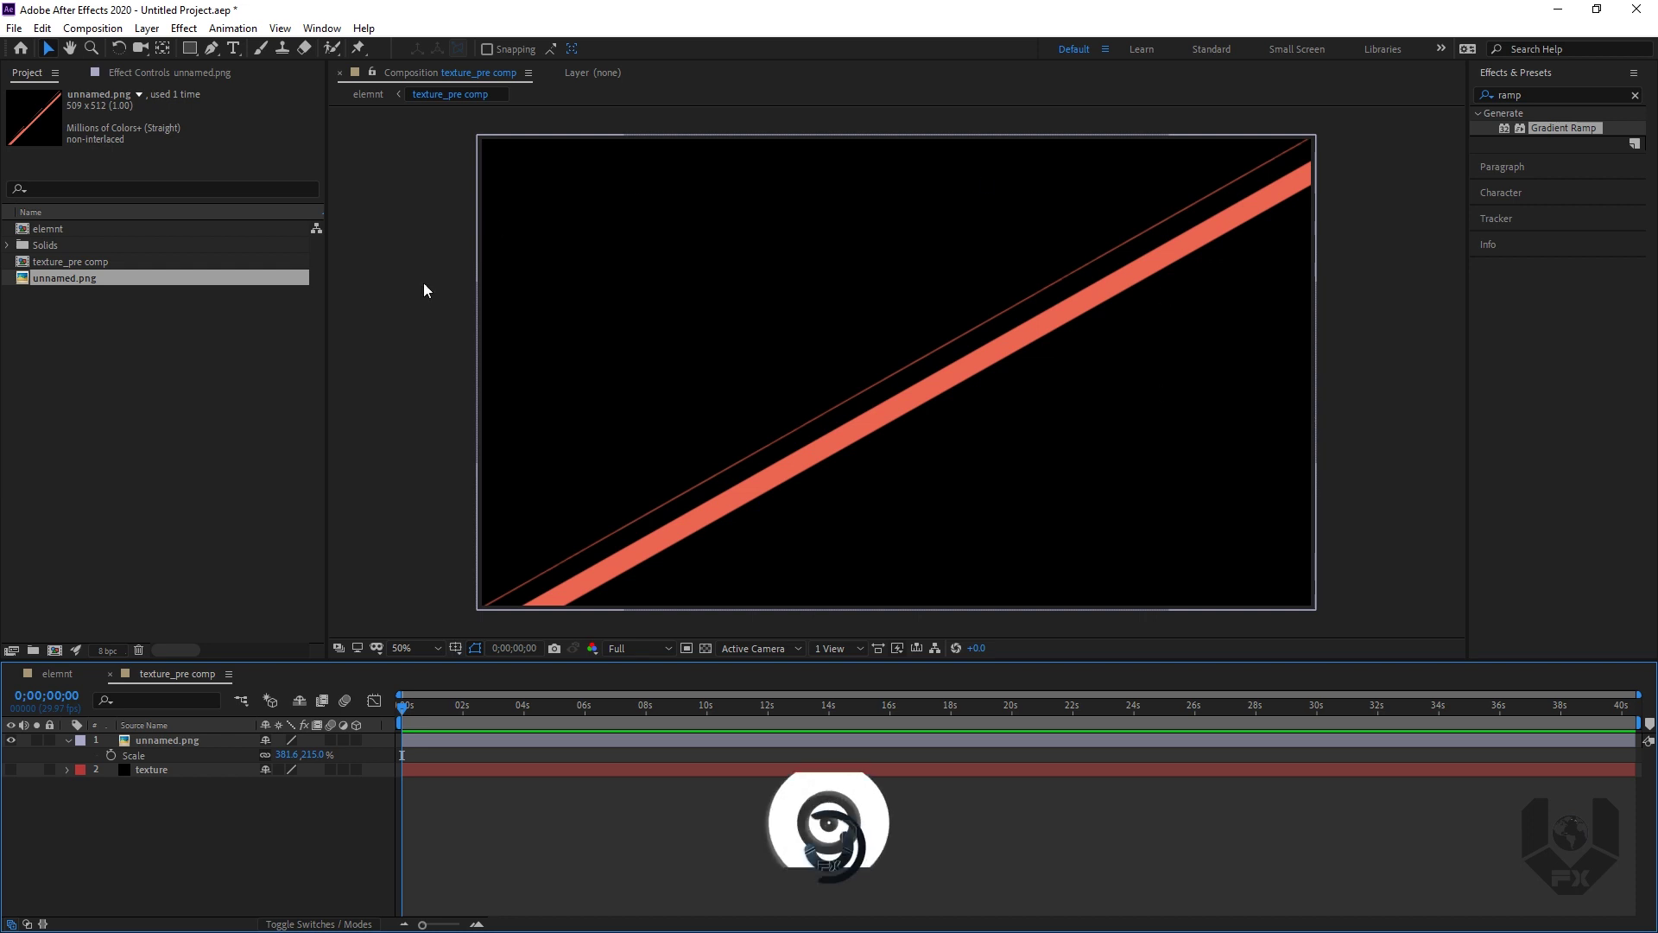
Step: Apply the Tint color correction effect to the unnamed.png layer
click(167, 740)
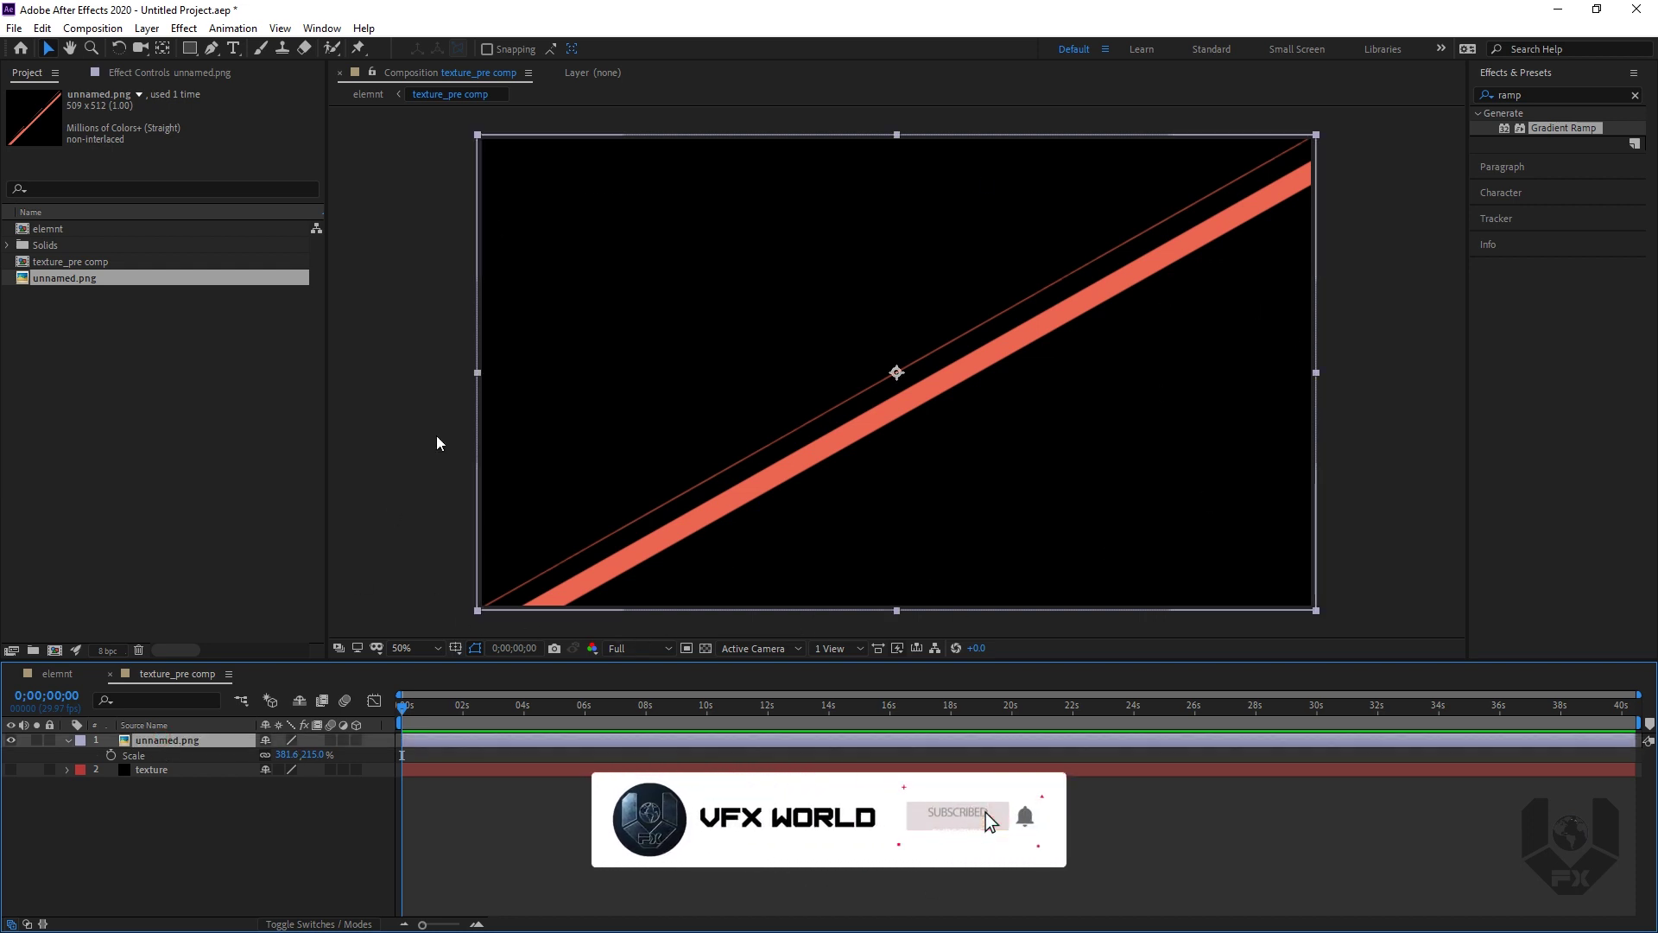
key(period)
key(comma)
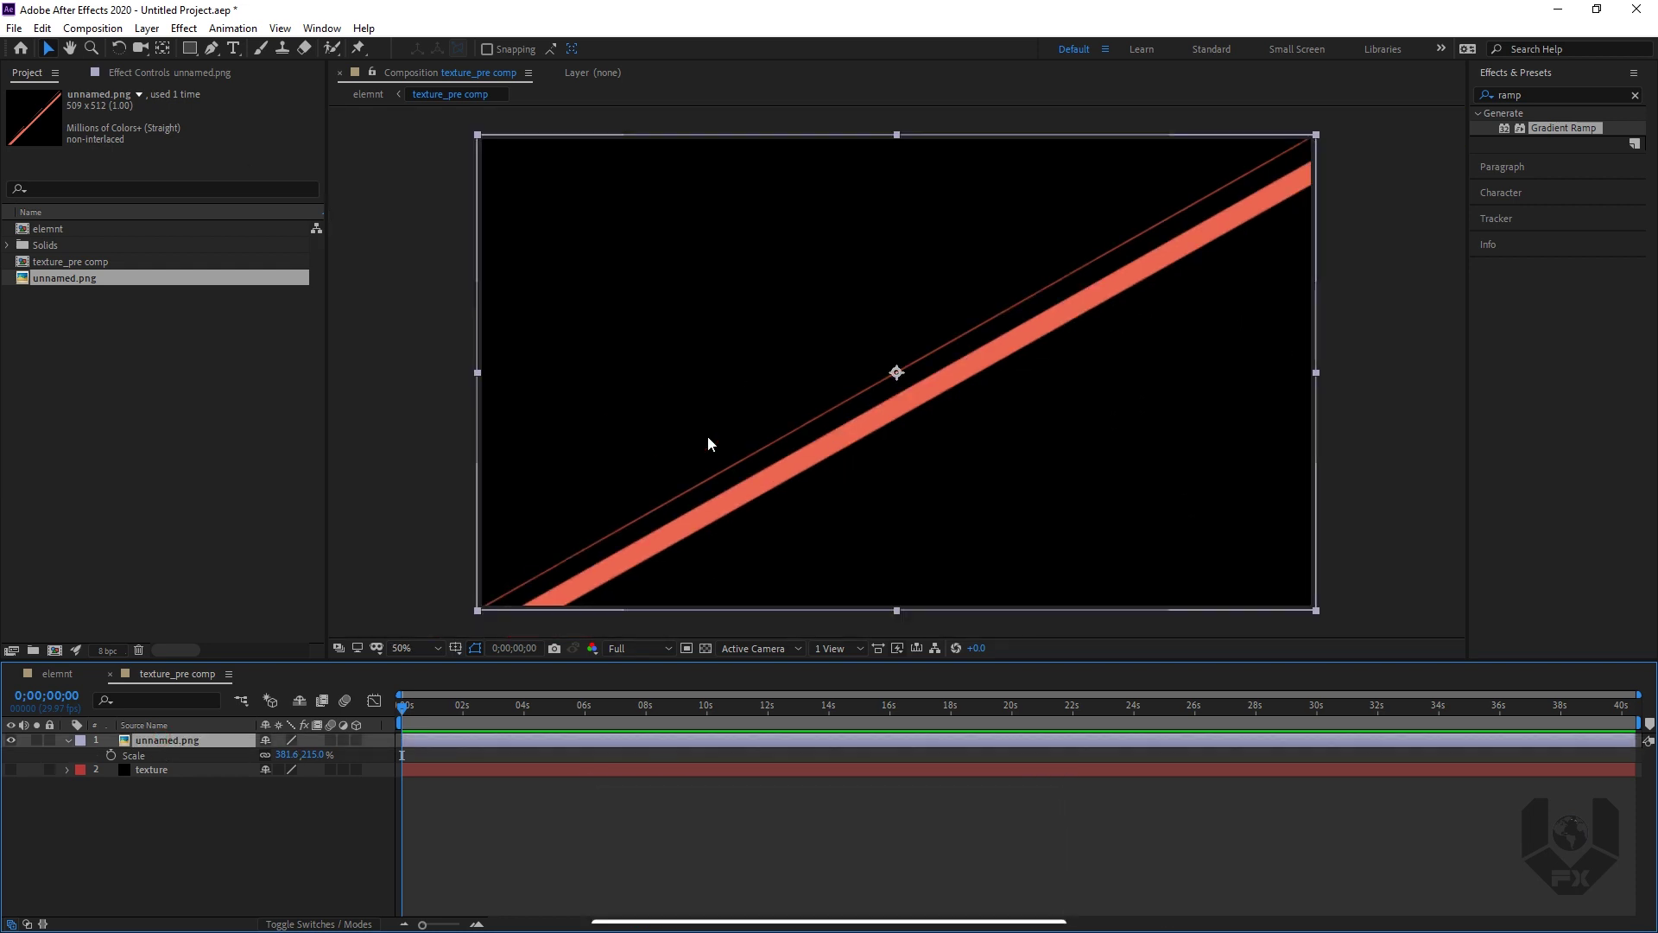
click(164, 76)
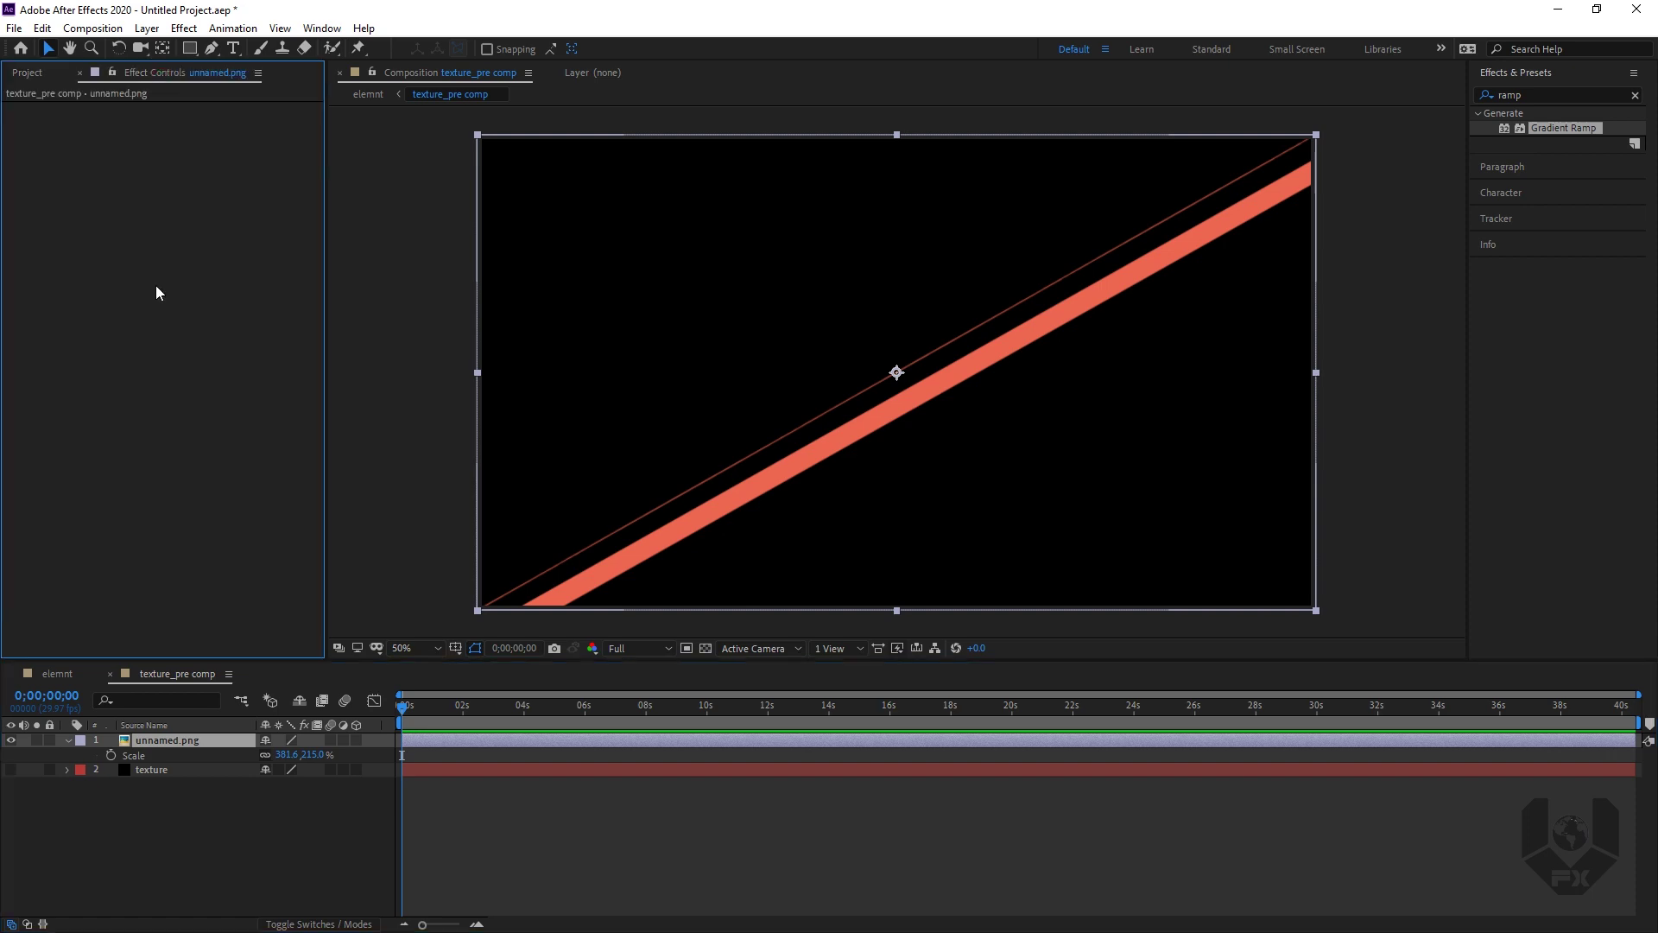
right_click(144, 210)
mouse_move(255, 421)
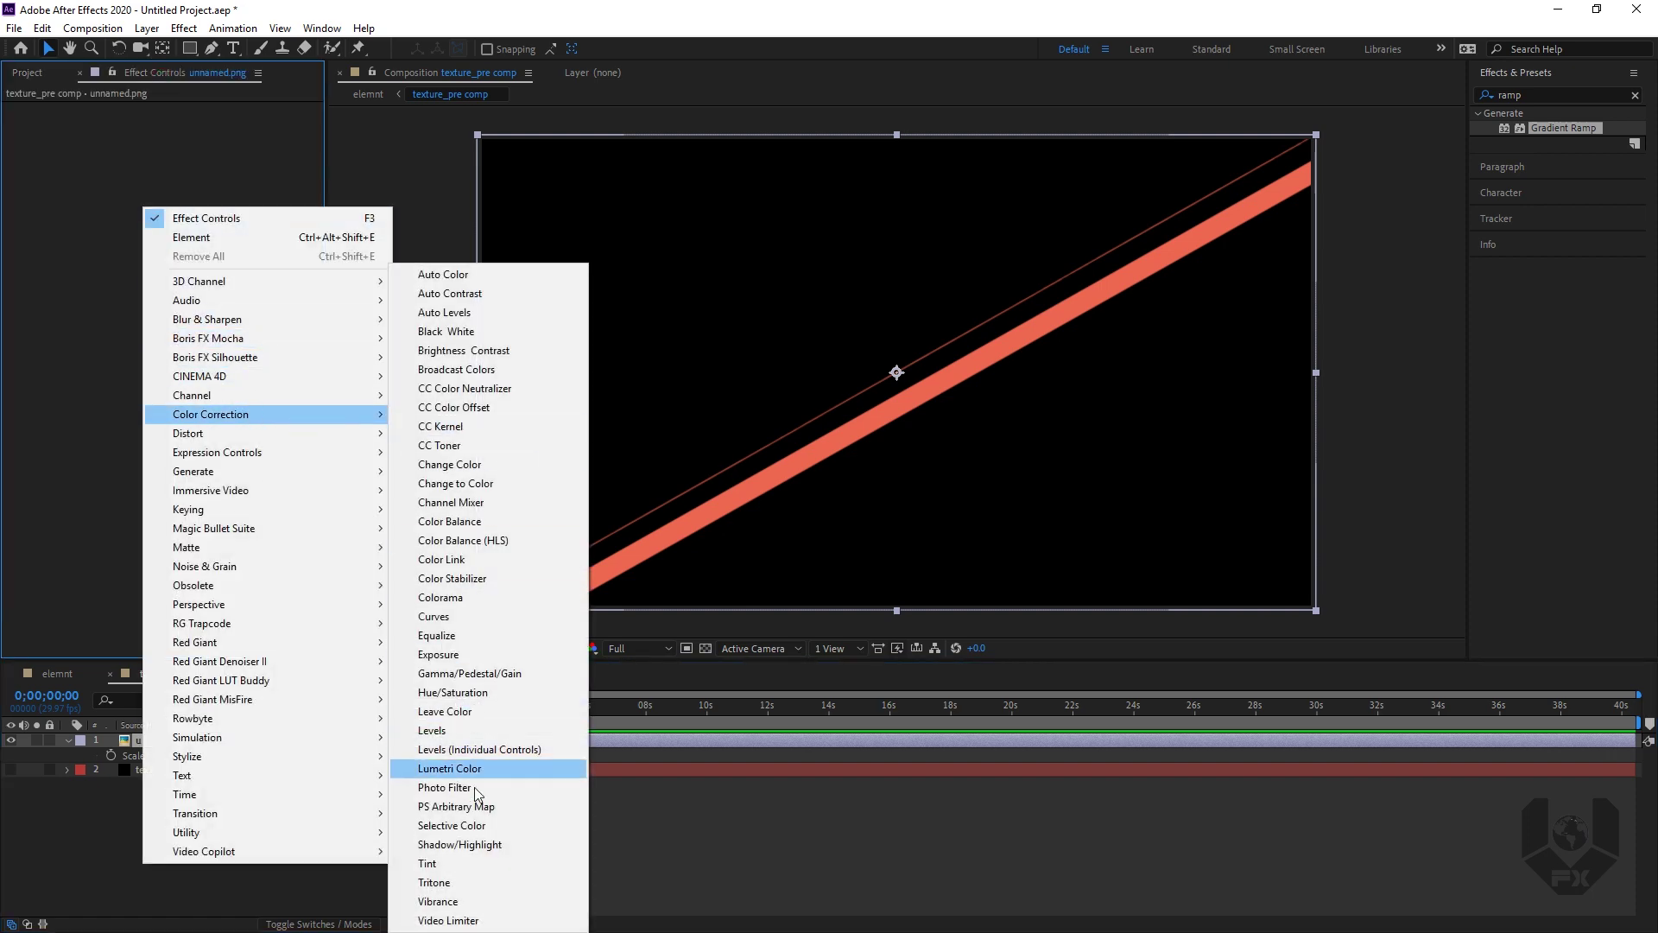
click(432, 863)
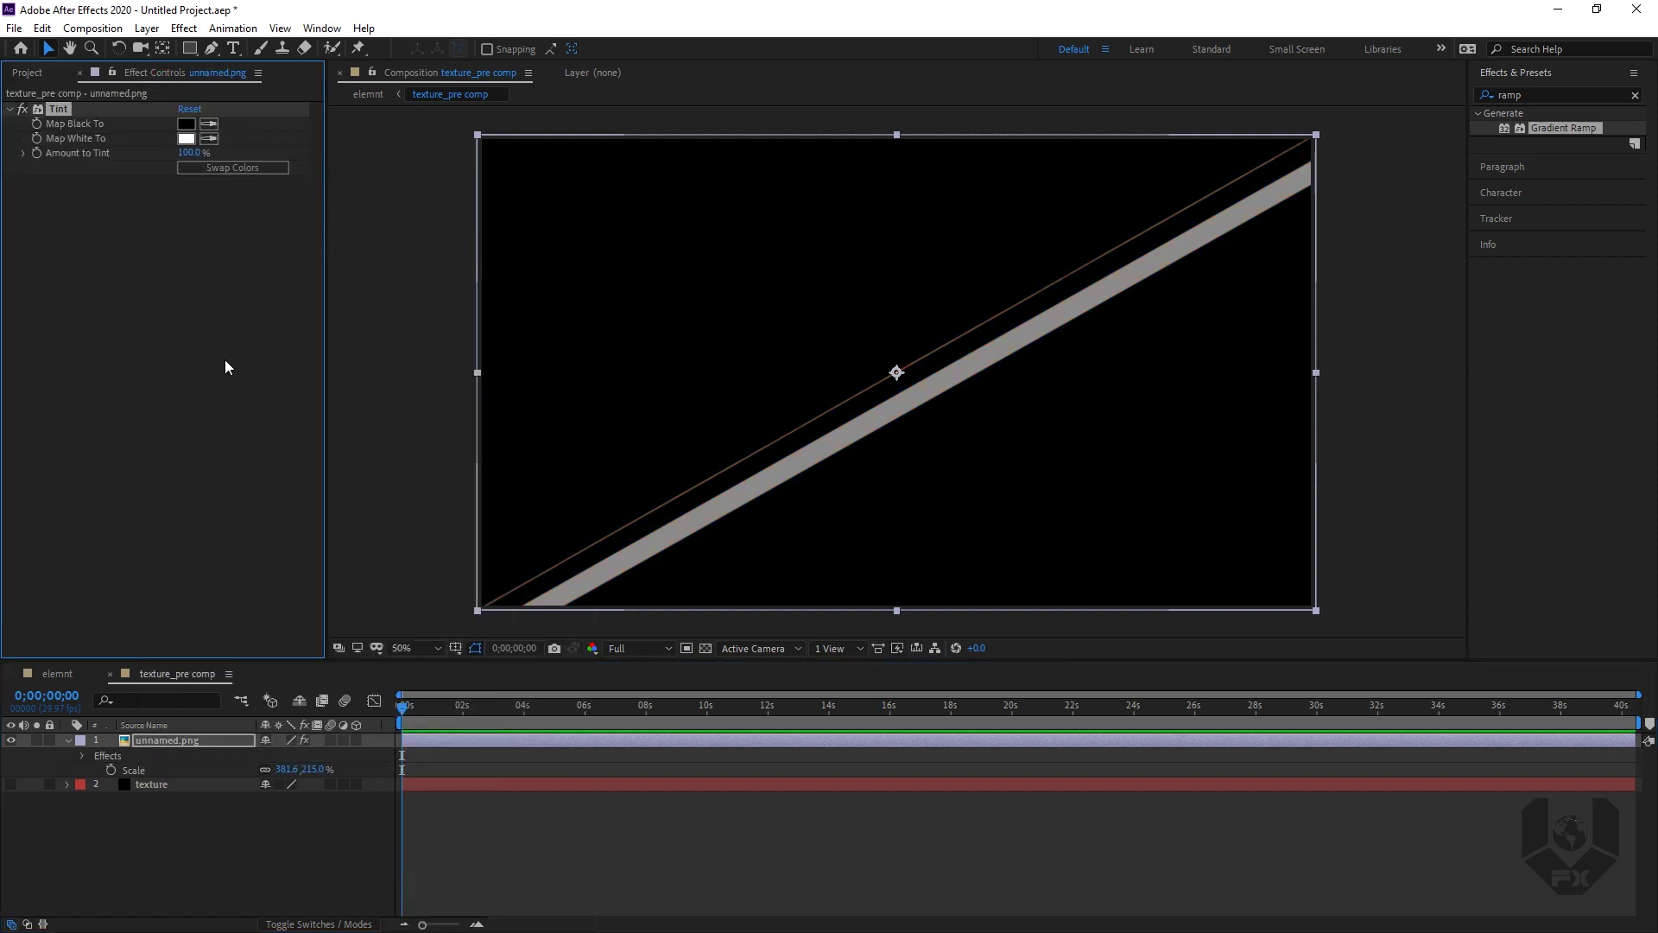
Step: Set both the Map White To and Map Black To colors of the Tint effect to pure red (FF0000)
click(187, 138)
click(1364, 136)
click(1536, 140)
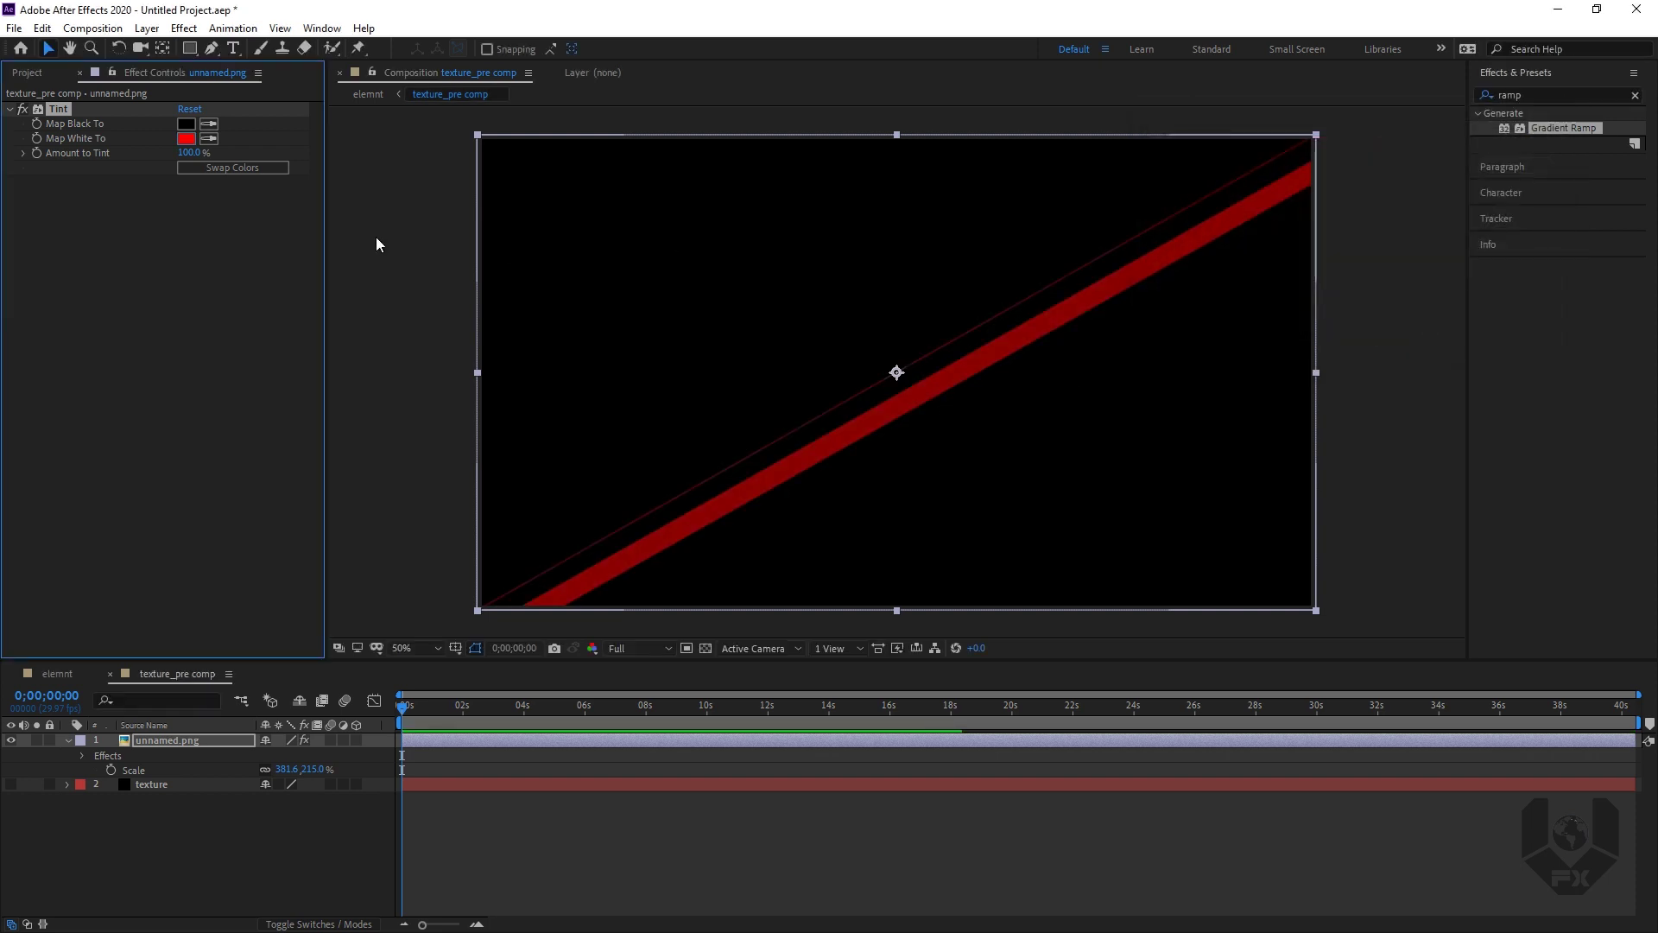
click(187, 124)
click(1364, 136)
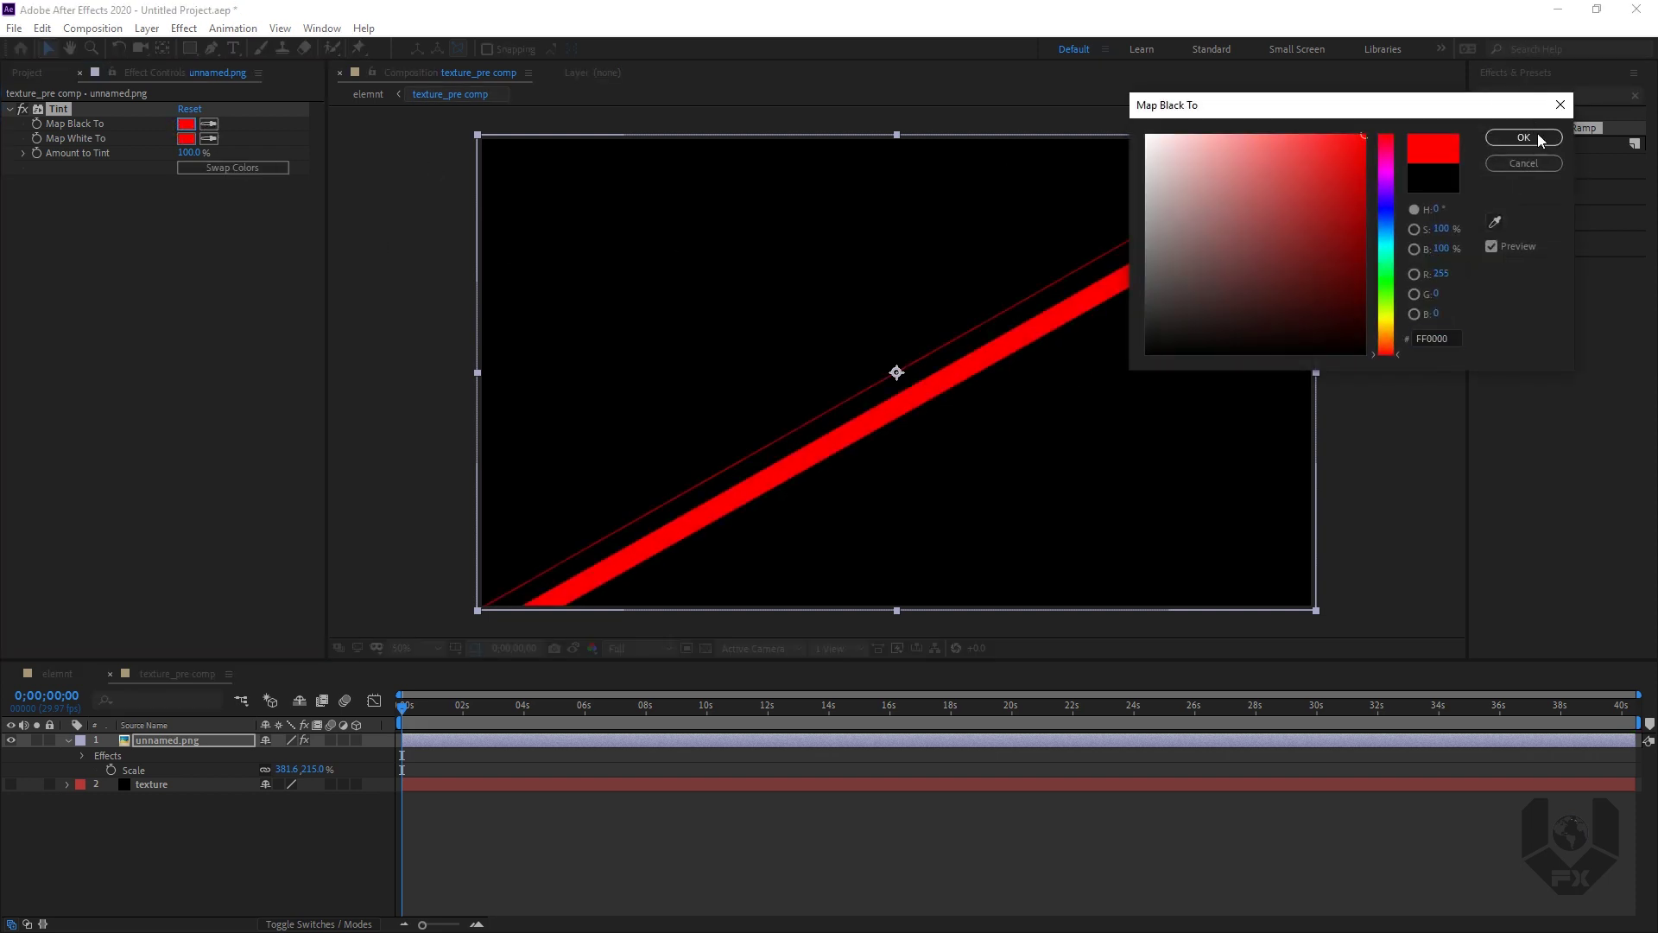
click(1533, 137)
click(370, 827)
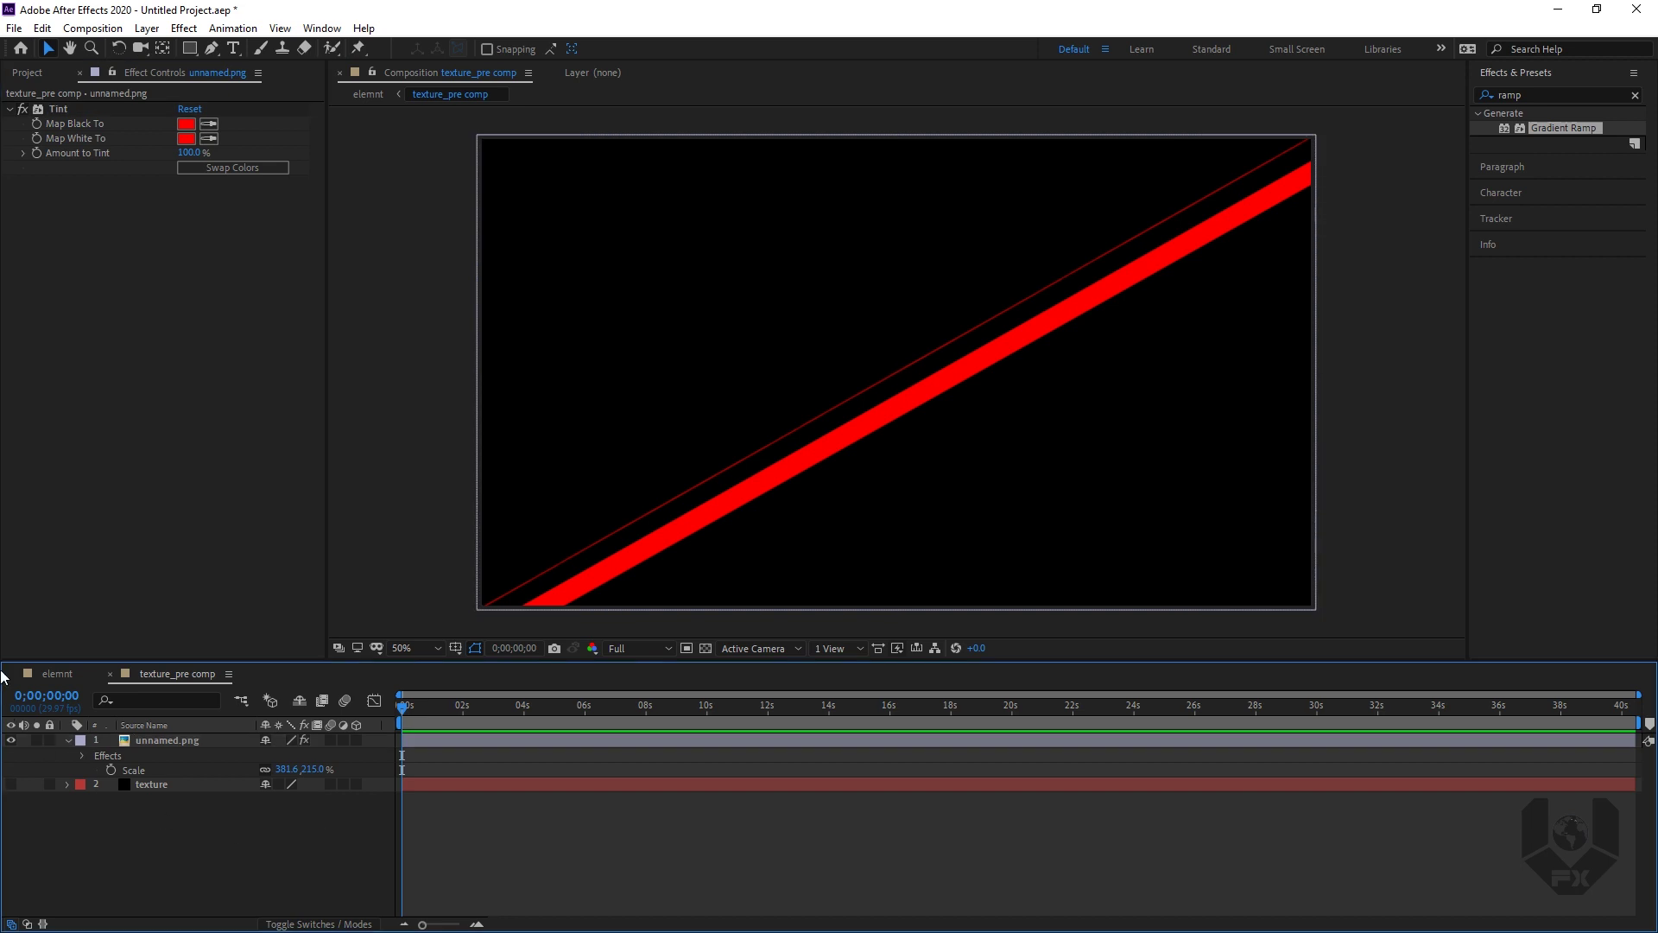
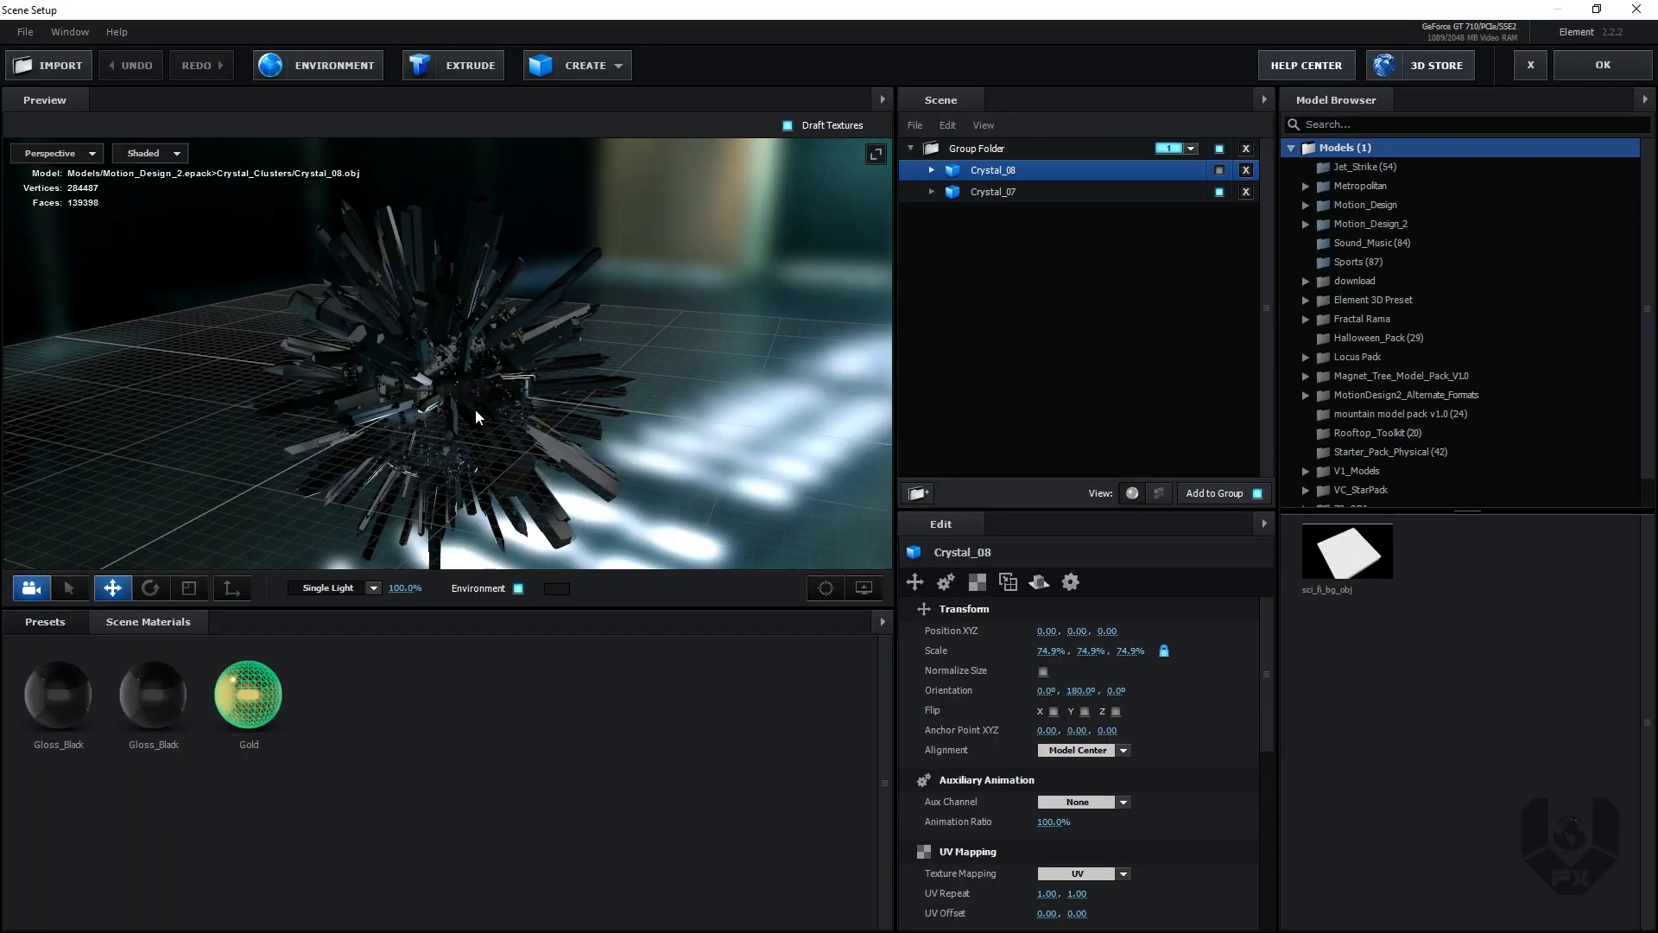
Step: In Element's Scene Setup, expand Crystal_07's materials and turn off its first Gloss_Black material
click(643, 454)
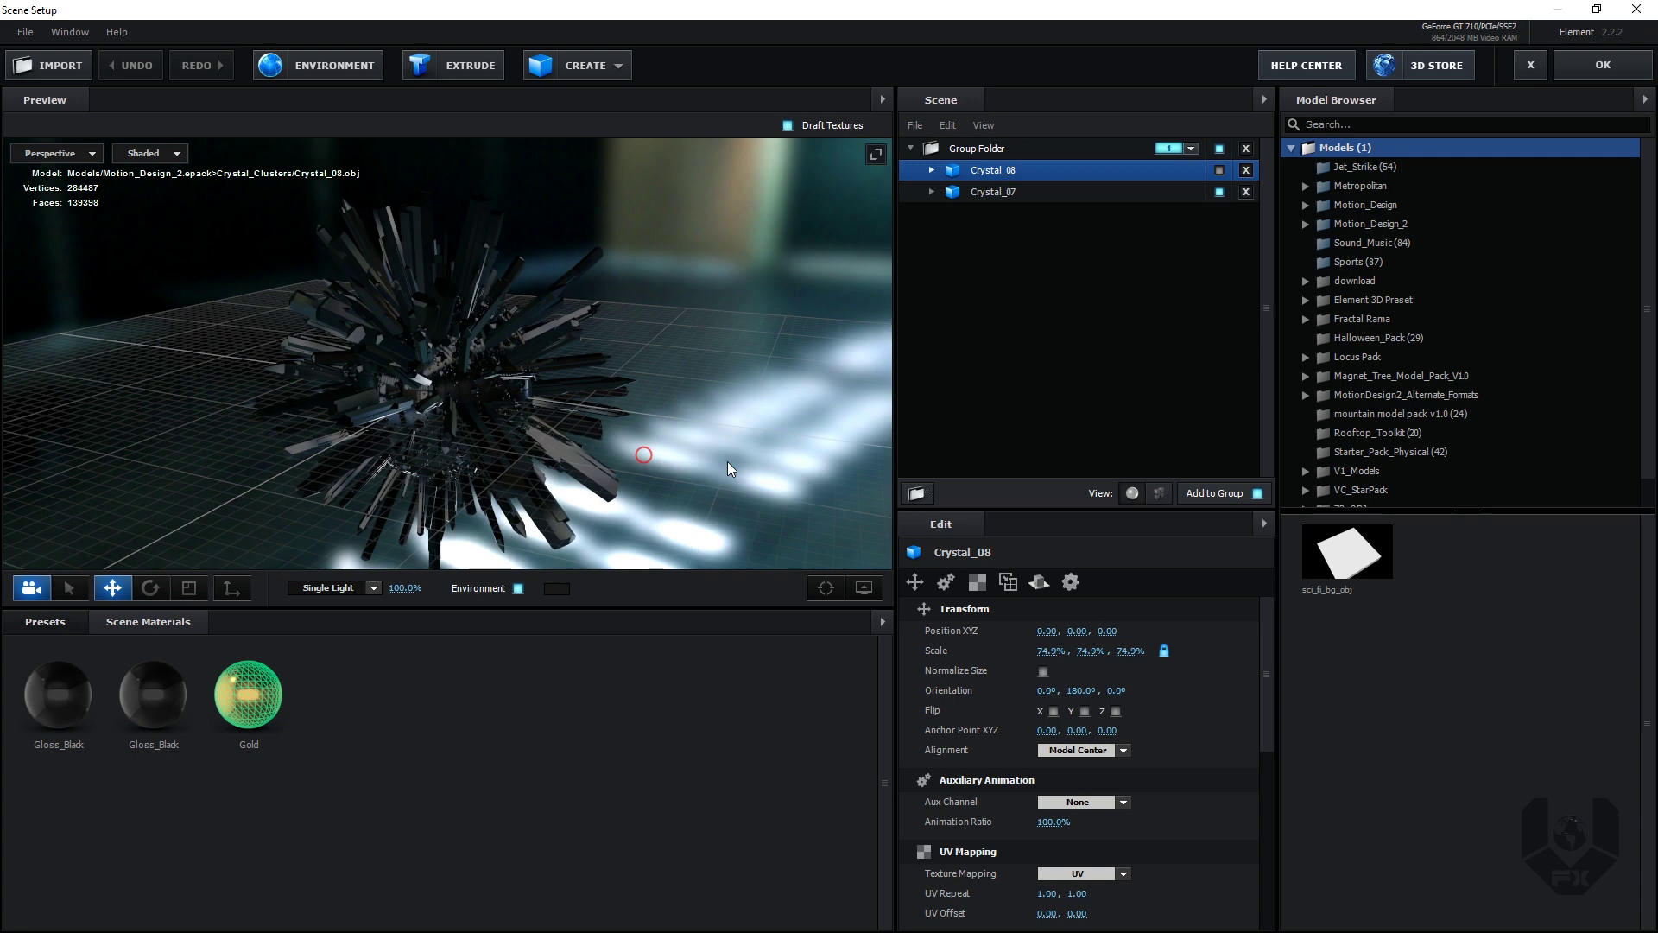
click(989, 194)
click(931, 192)
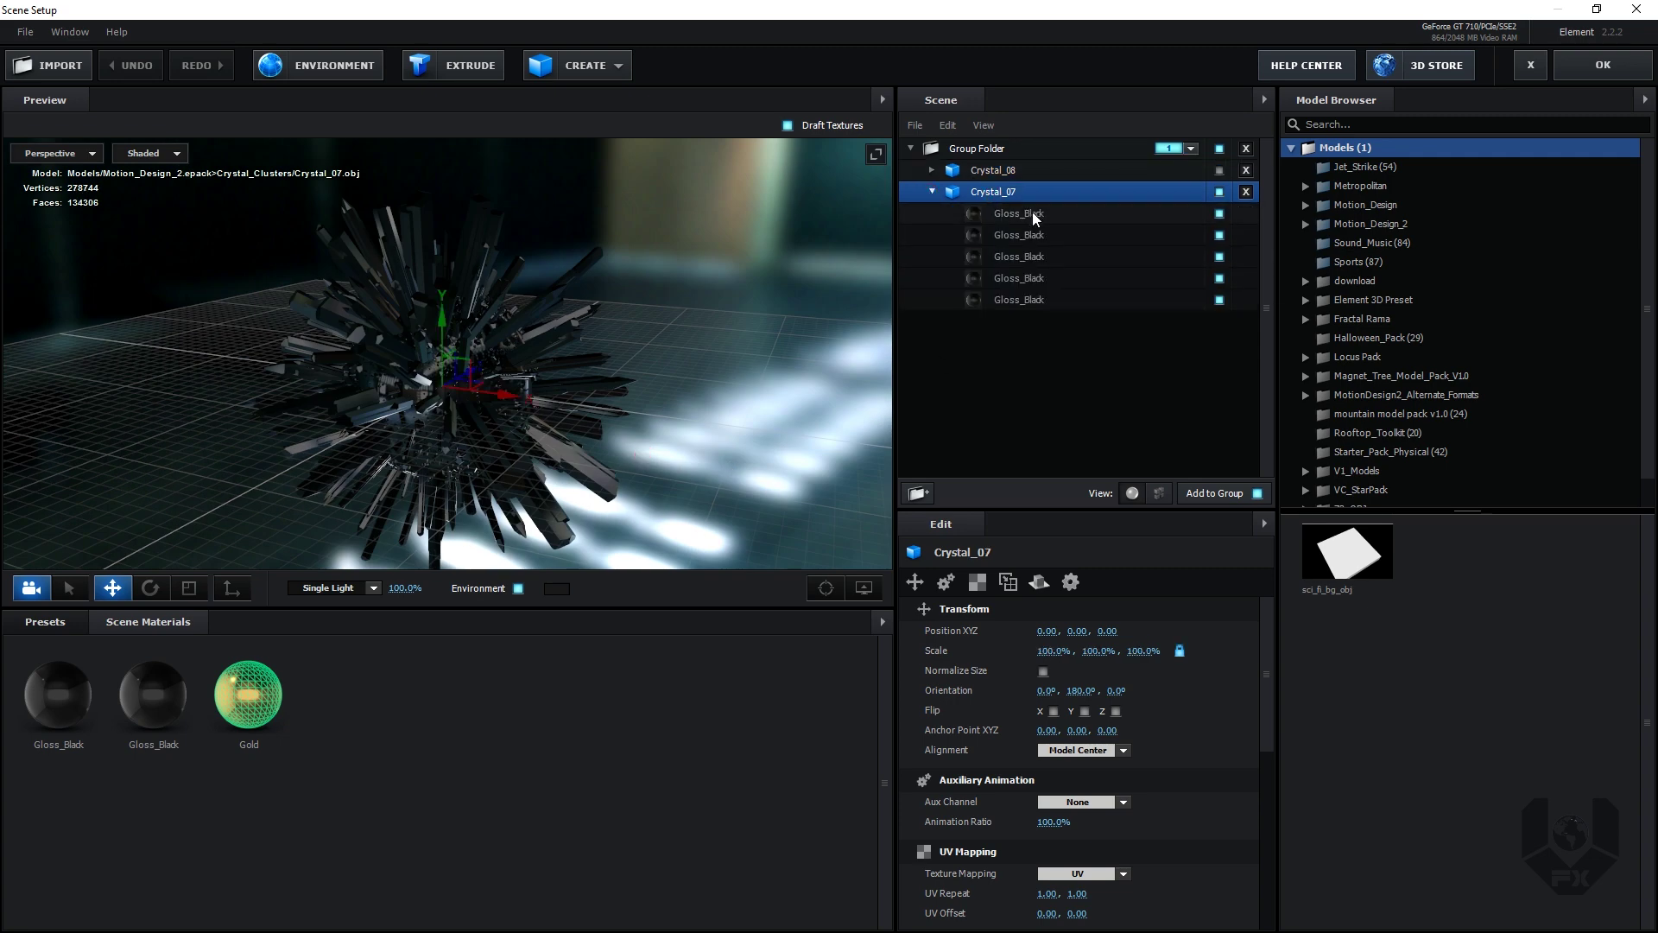
click(1035, 213)
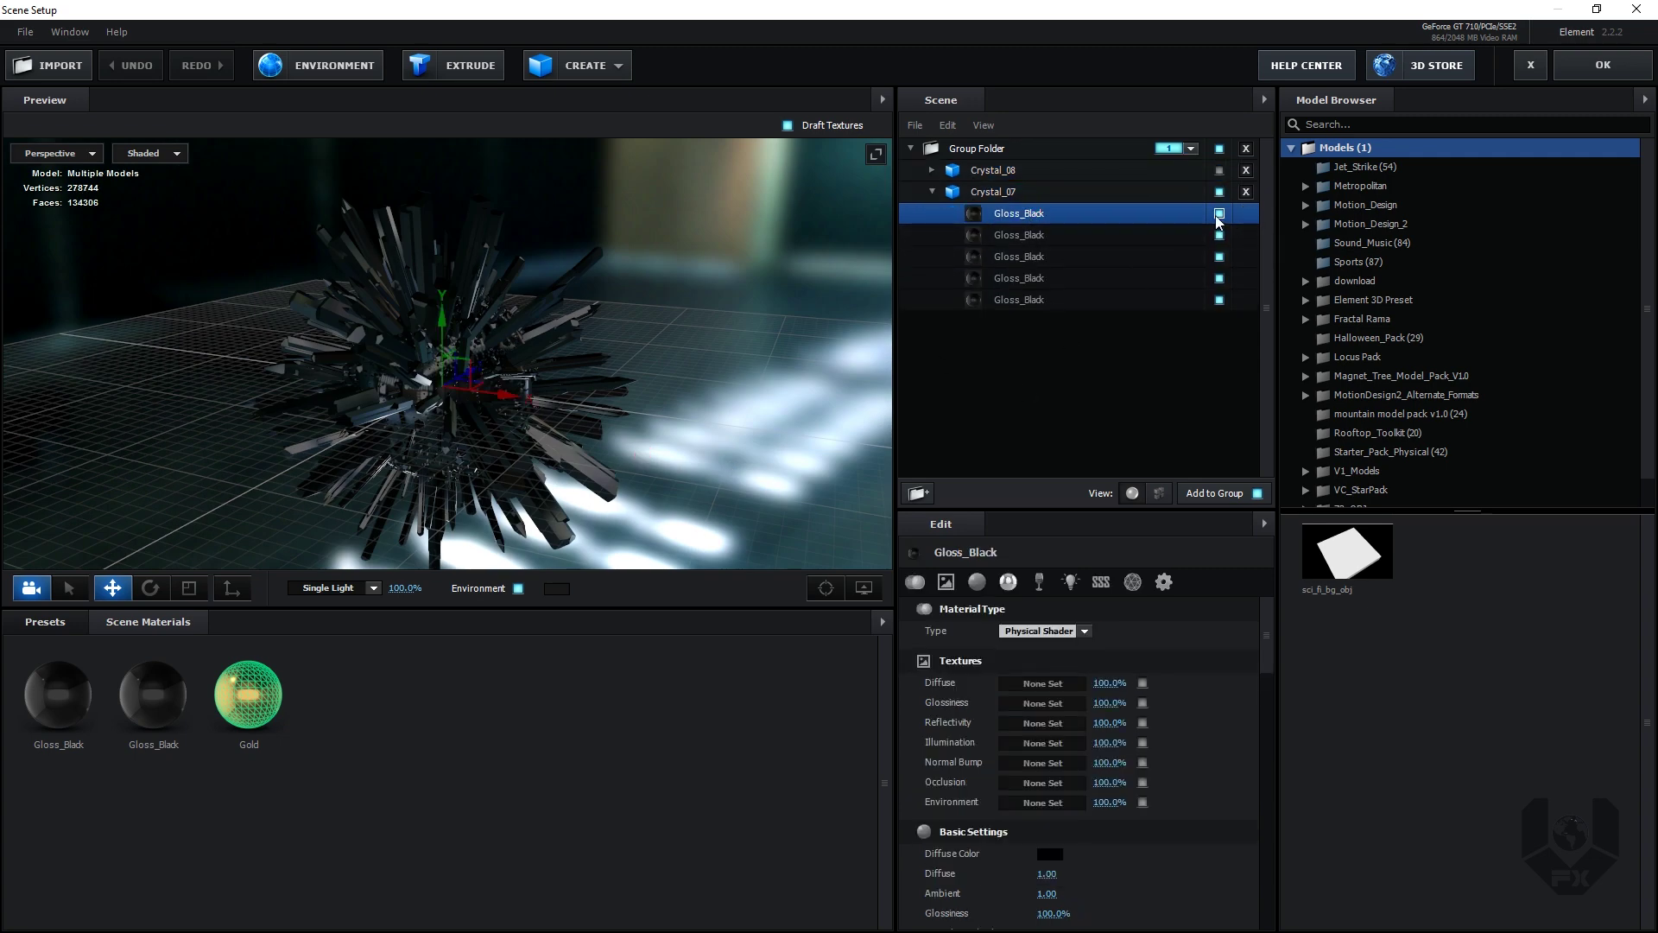
drag(819, 349, 758, 369)
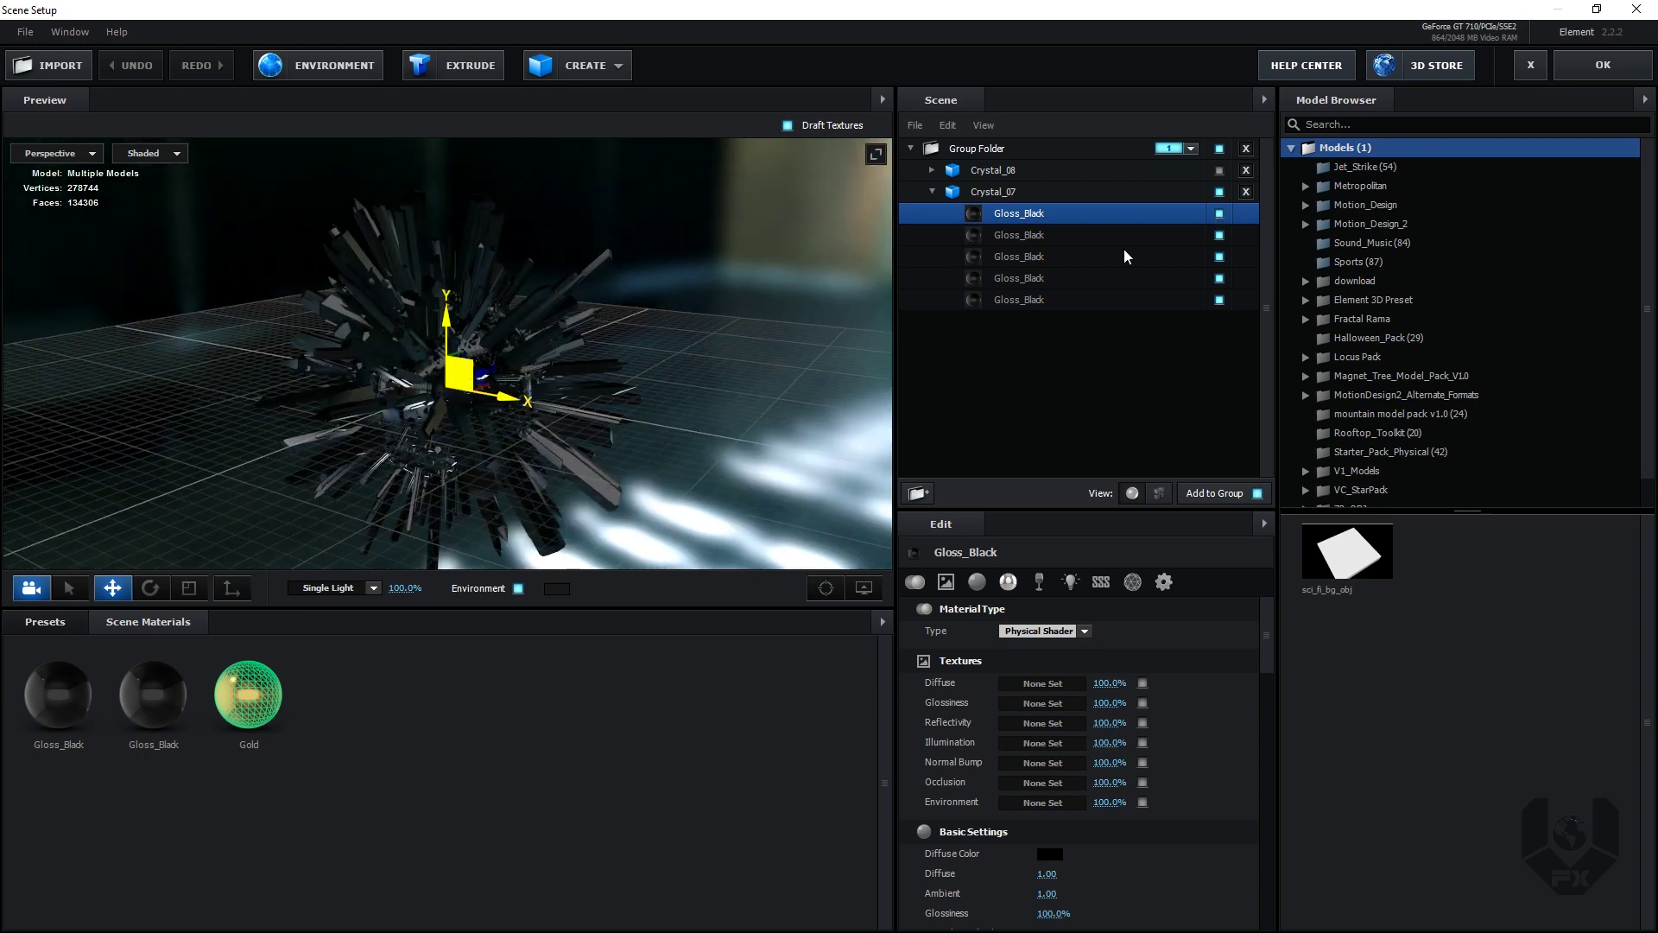
click(1219, 214)
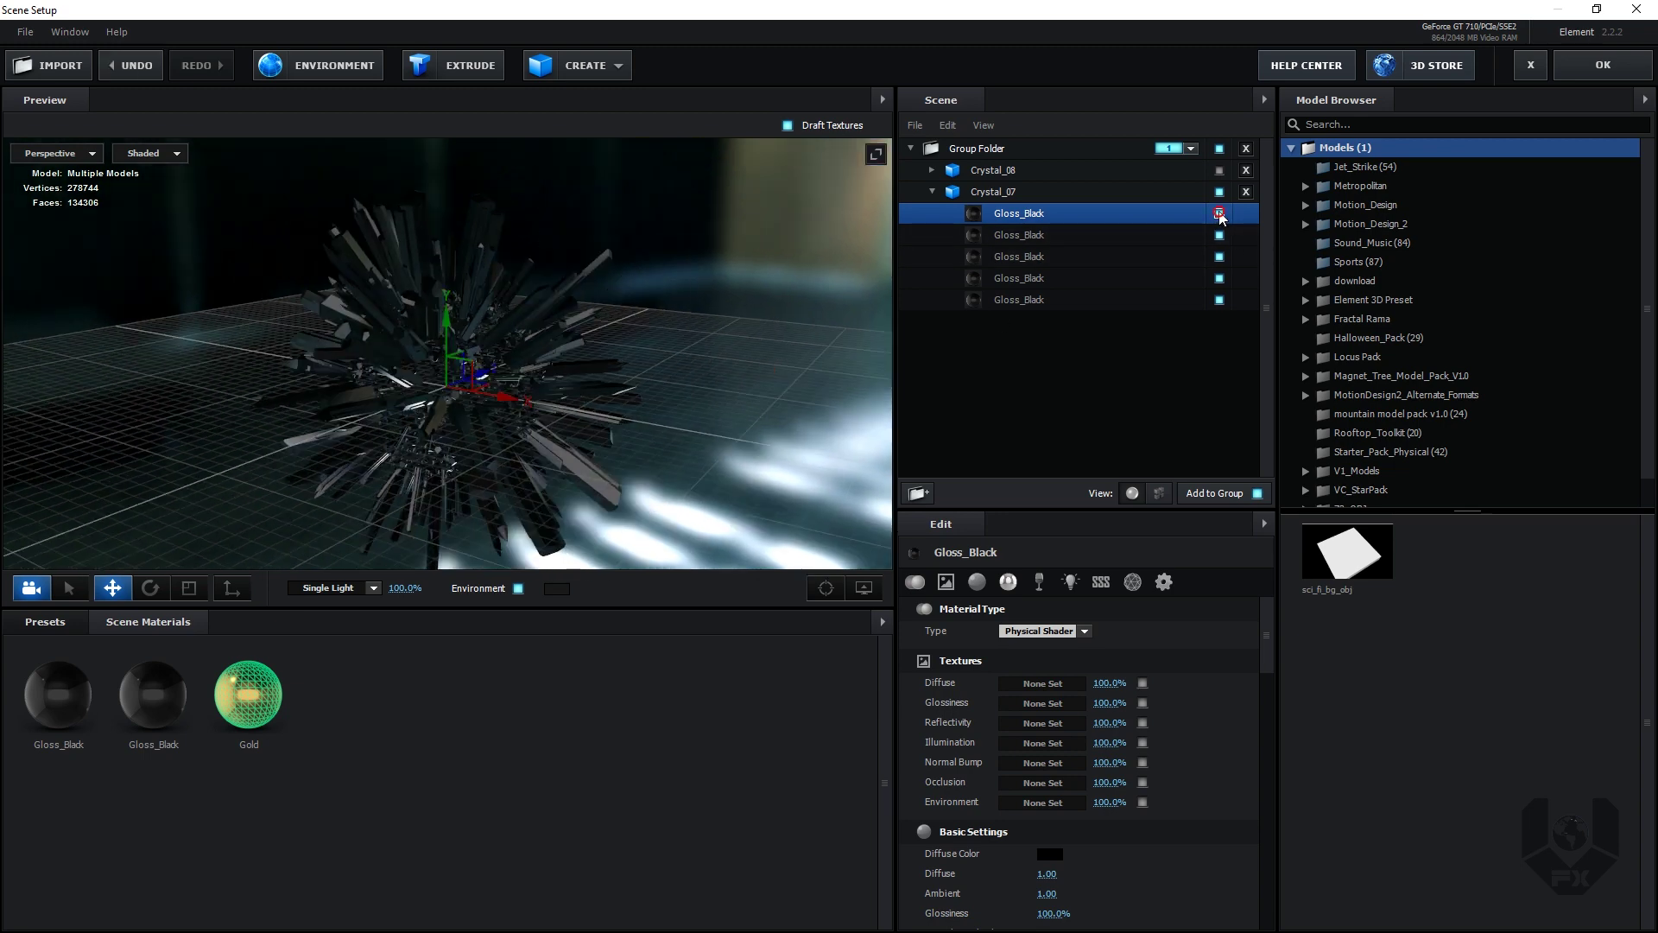
Step: Switch Crystal_07's Gloss_Black materials off and on one by one to identify which crystal parts each covers
click(1220, 214)
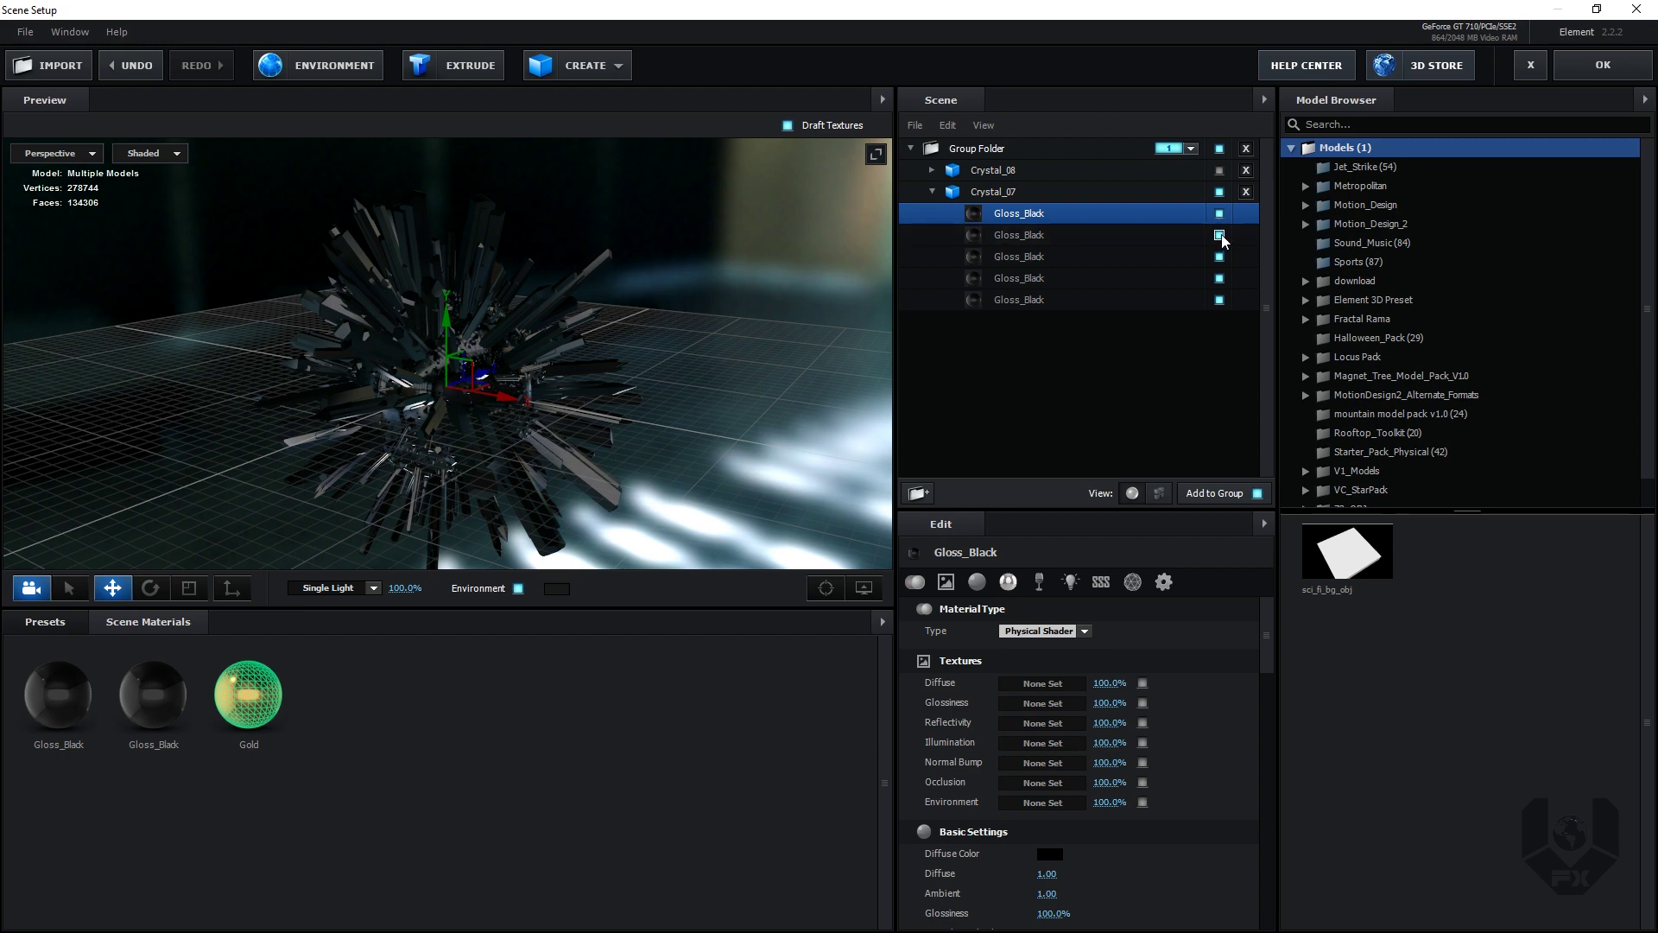
click(1220, 235)
click(1219, 235)
click(1220, 257)
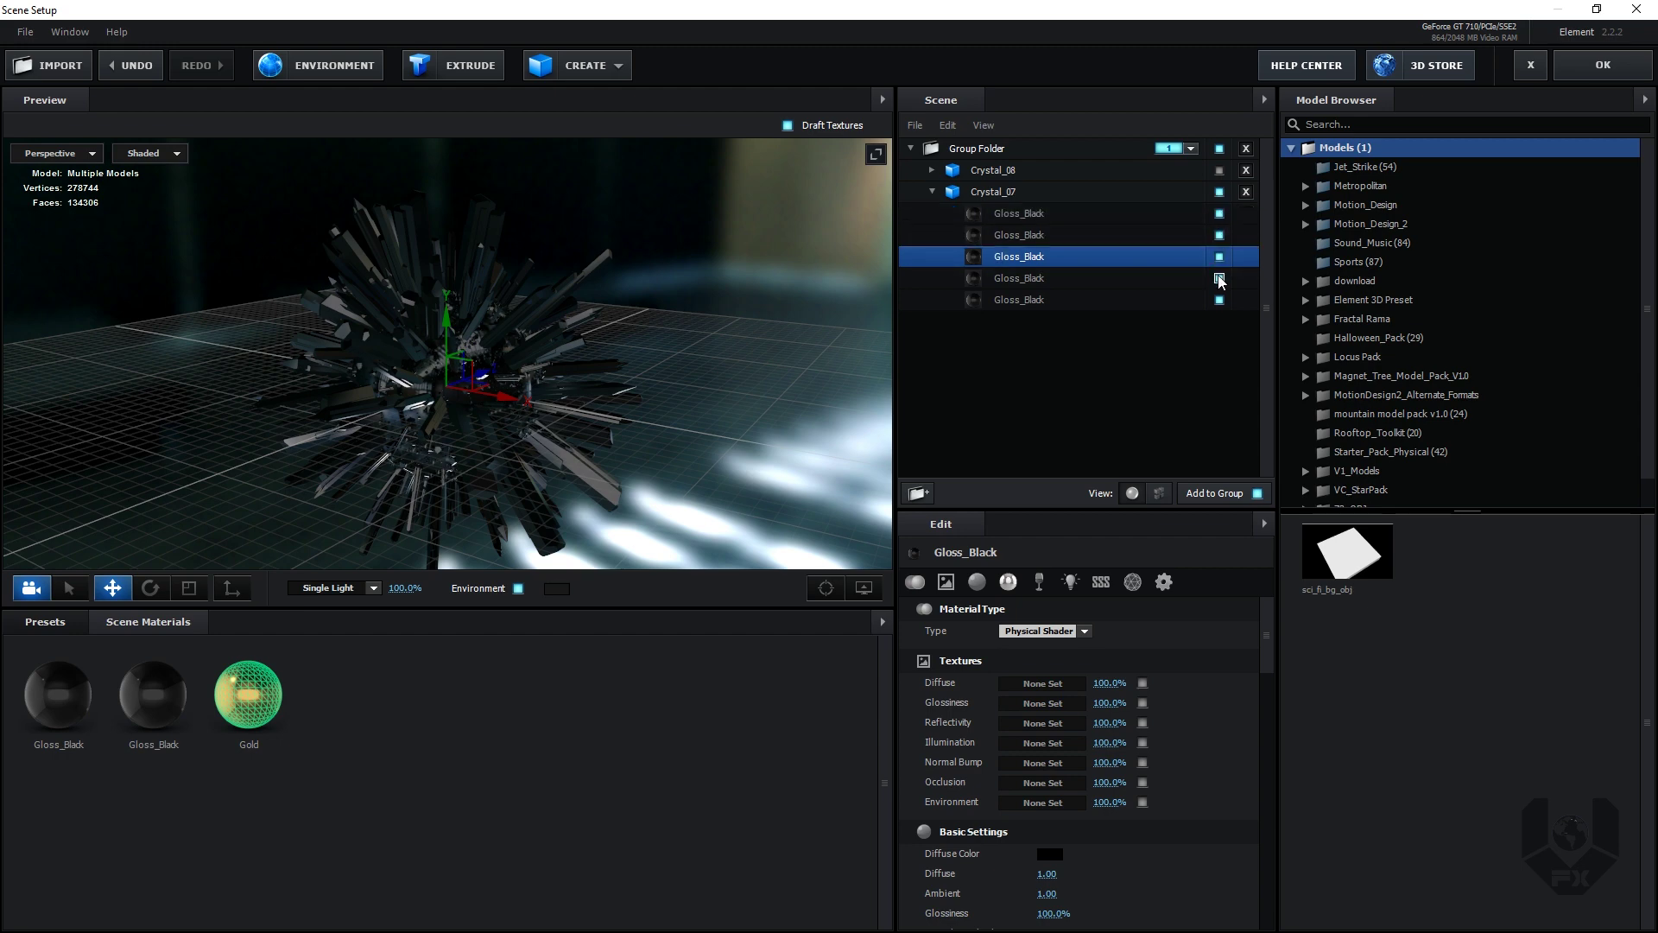
click(1220, 278)
click(1220, 278)
click(1220, 278)
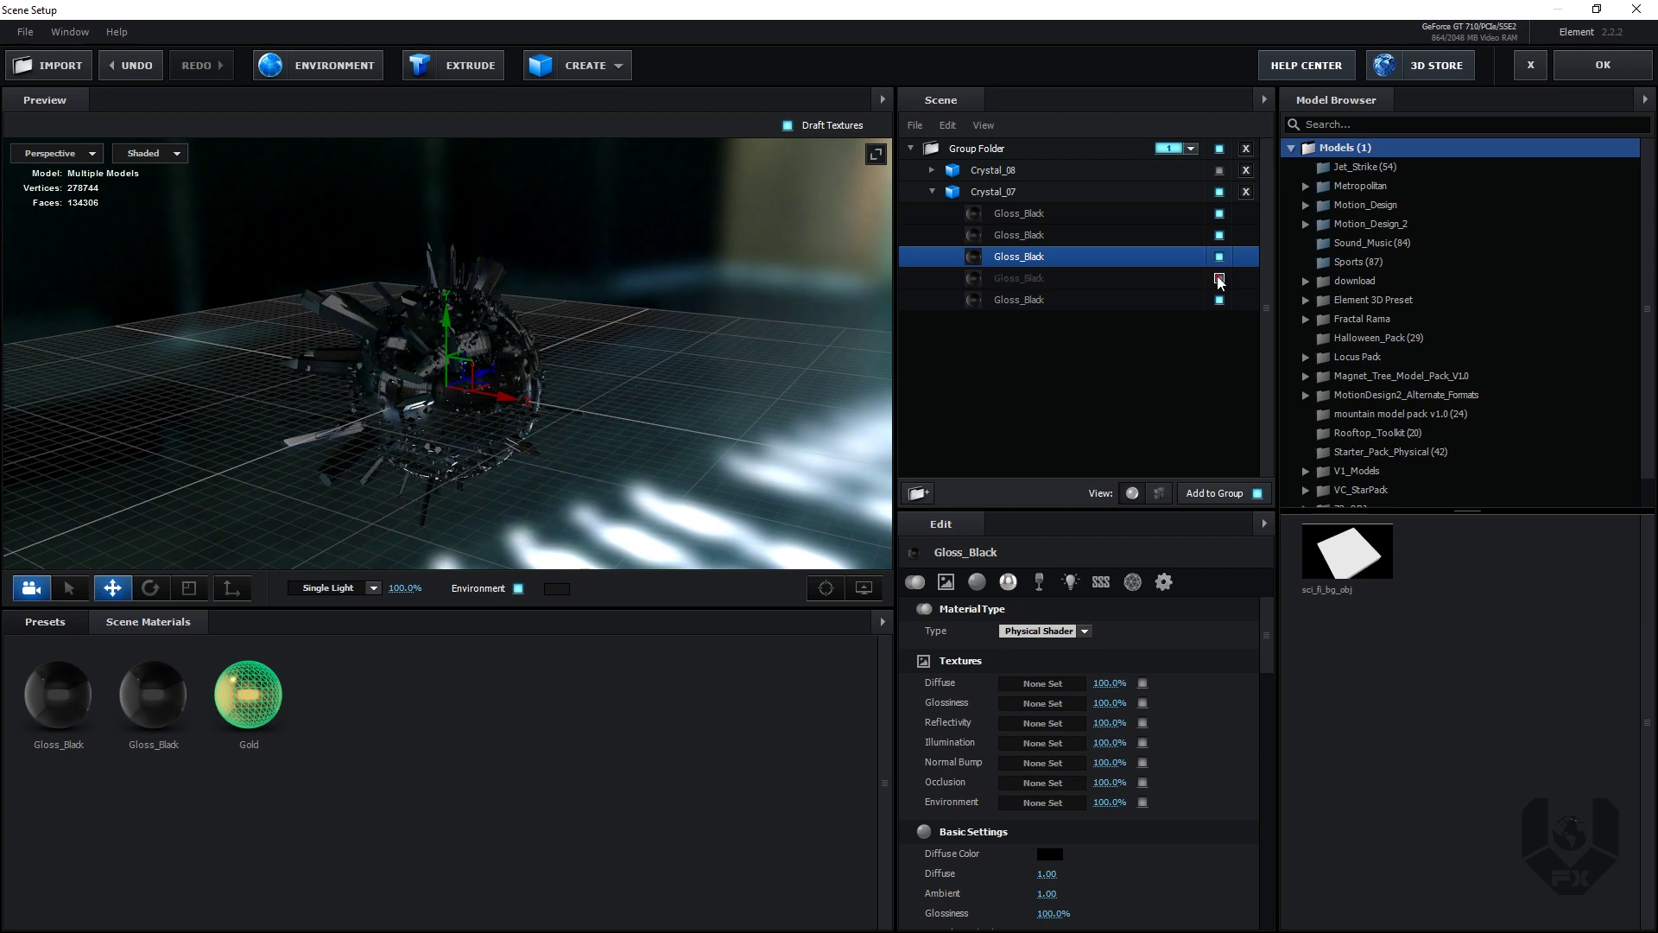
click(1220, 278)
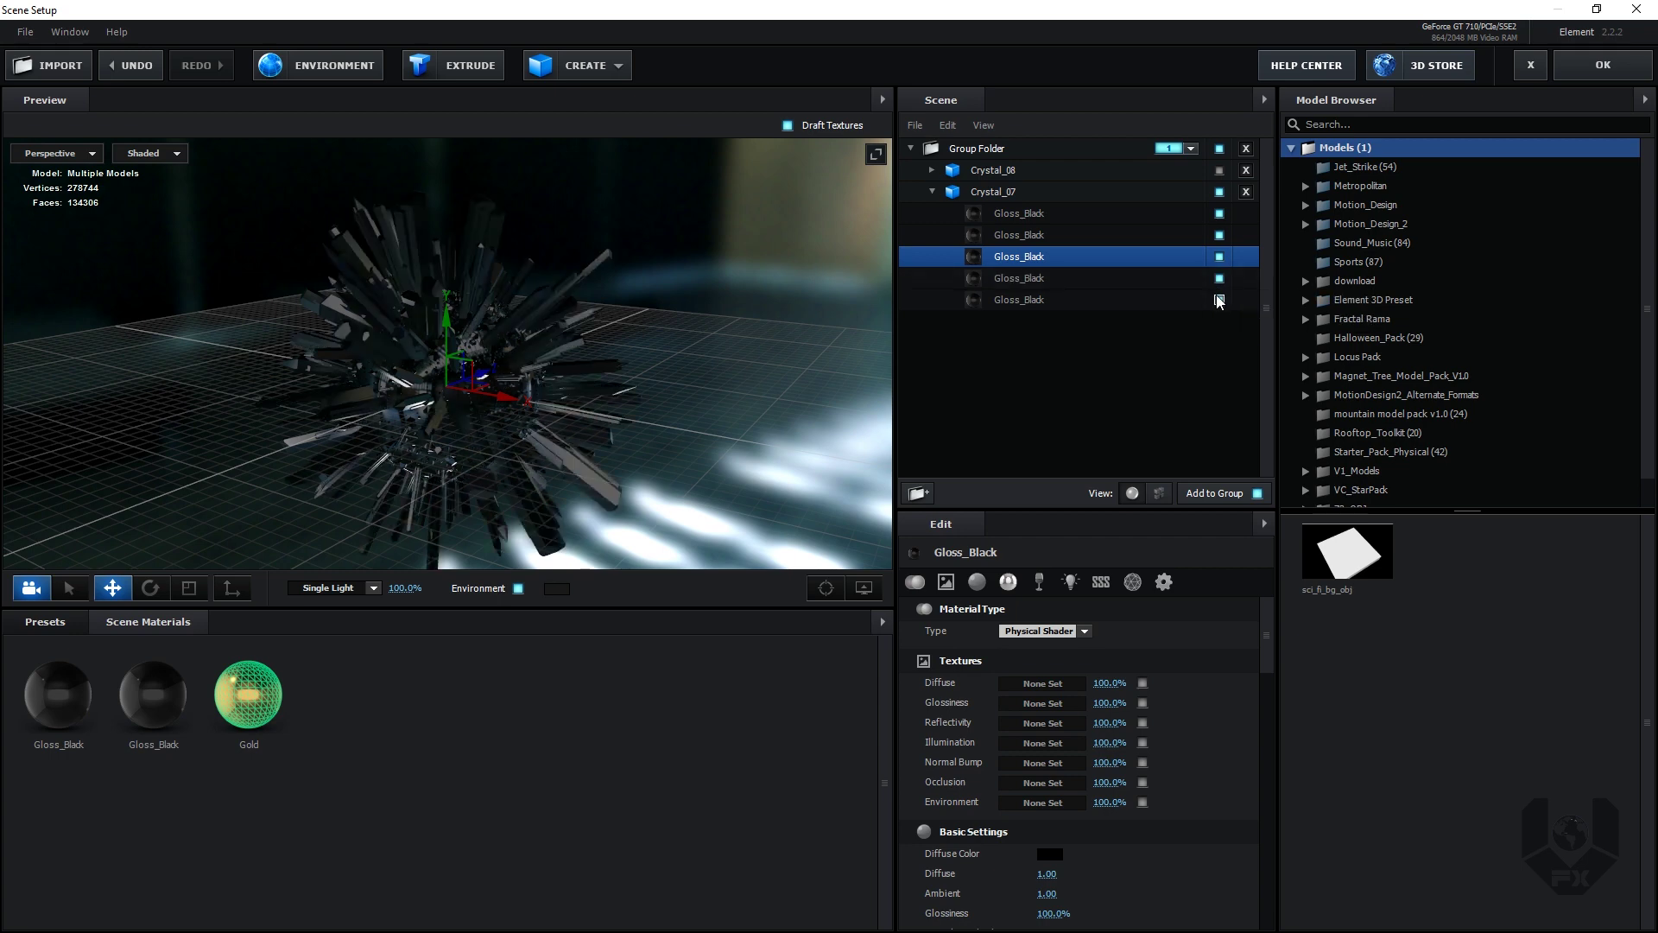
click(1219, 278)
click(1219, 278)
click(1220, 278)
click(1219, 278)
Step: Assign Custom Layer 1 (texture_pre comp) as the Illumination texture of Crystal_07's fourth Gloss_Black material
click(1046, 278)
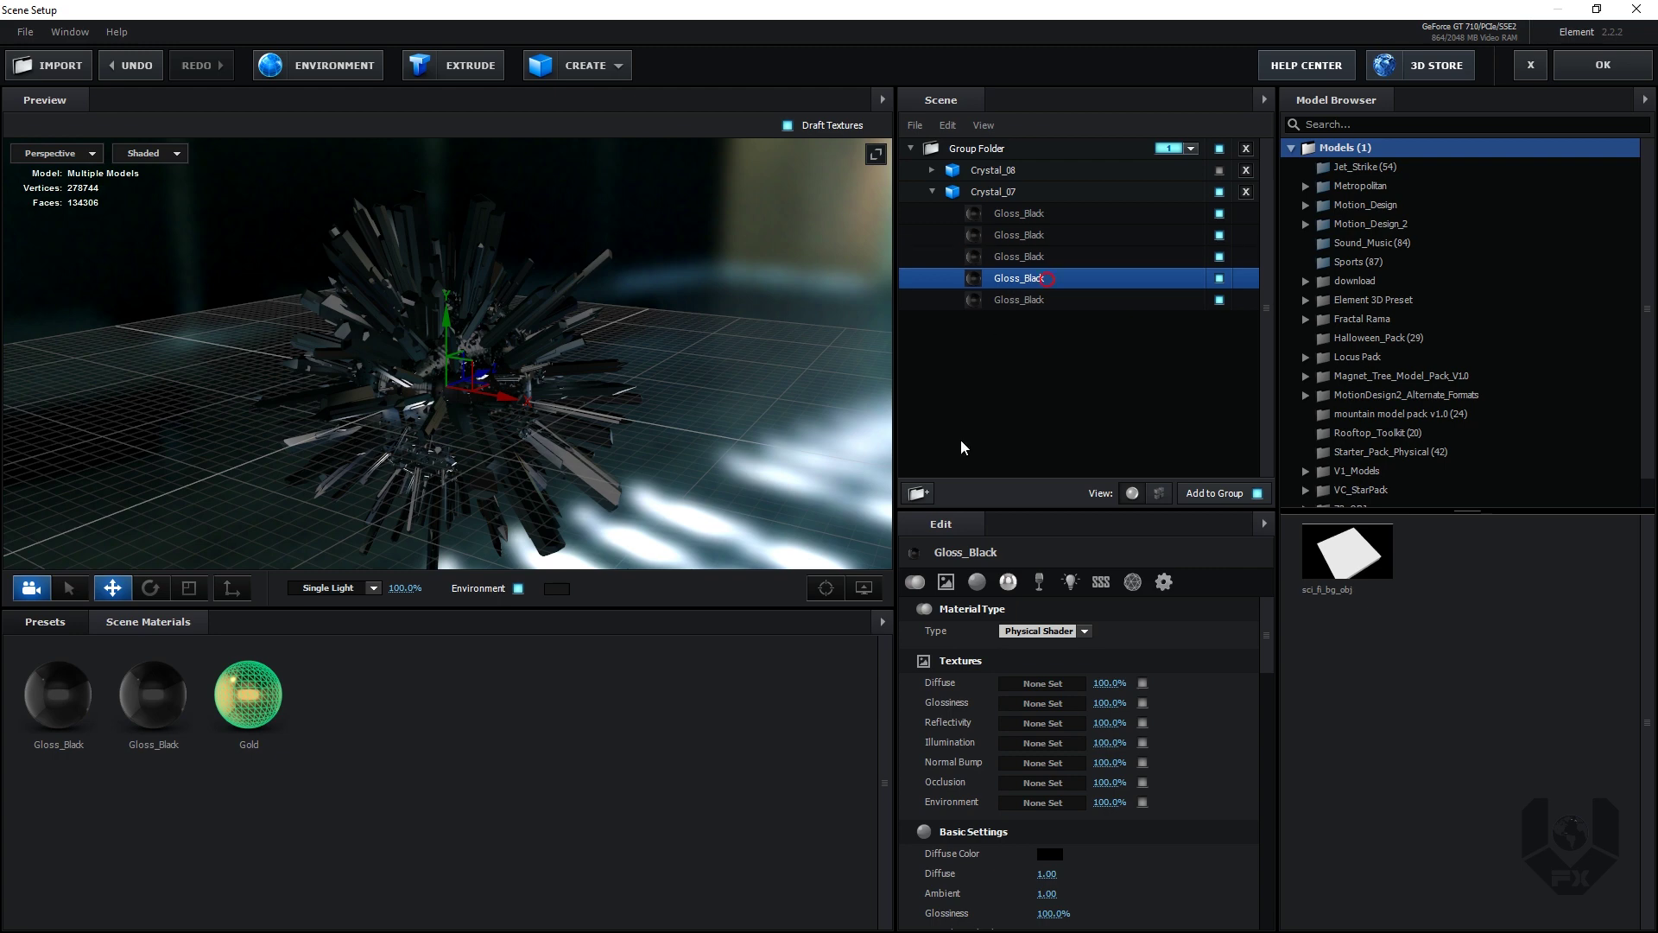
click(1028, 745)
click(1101, 618)
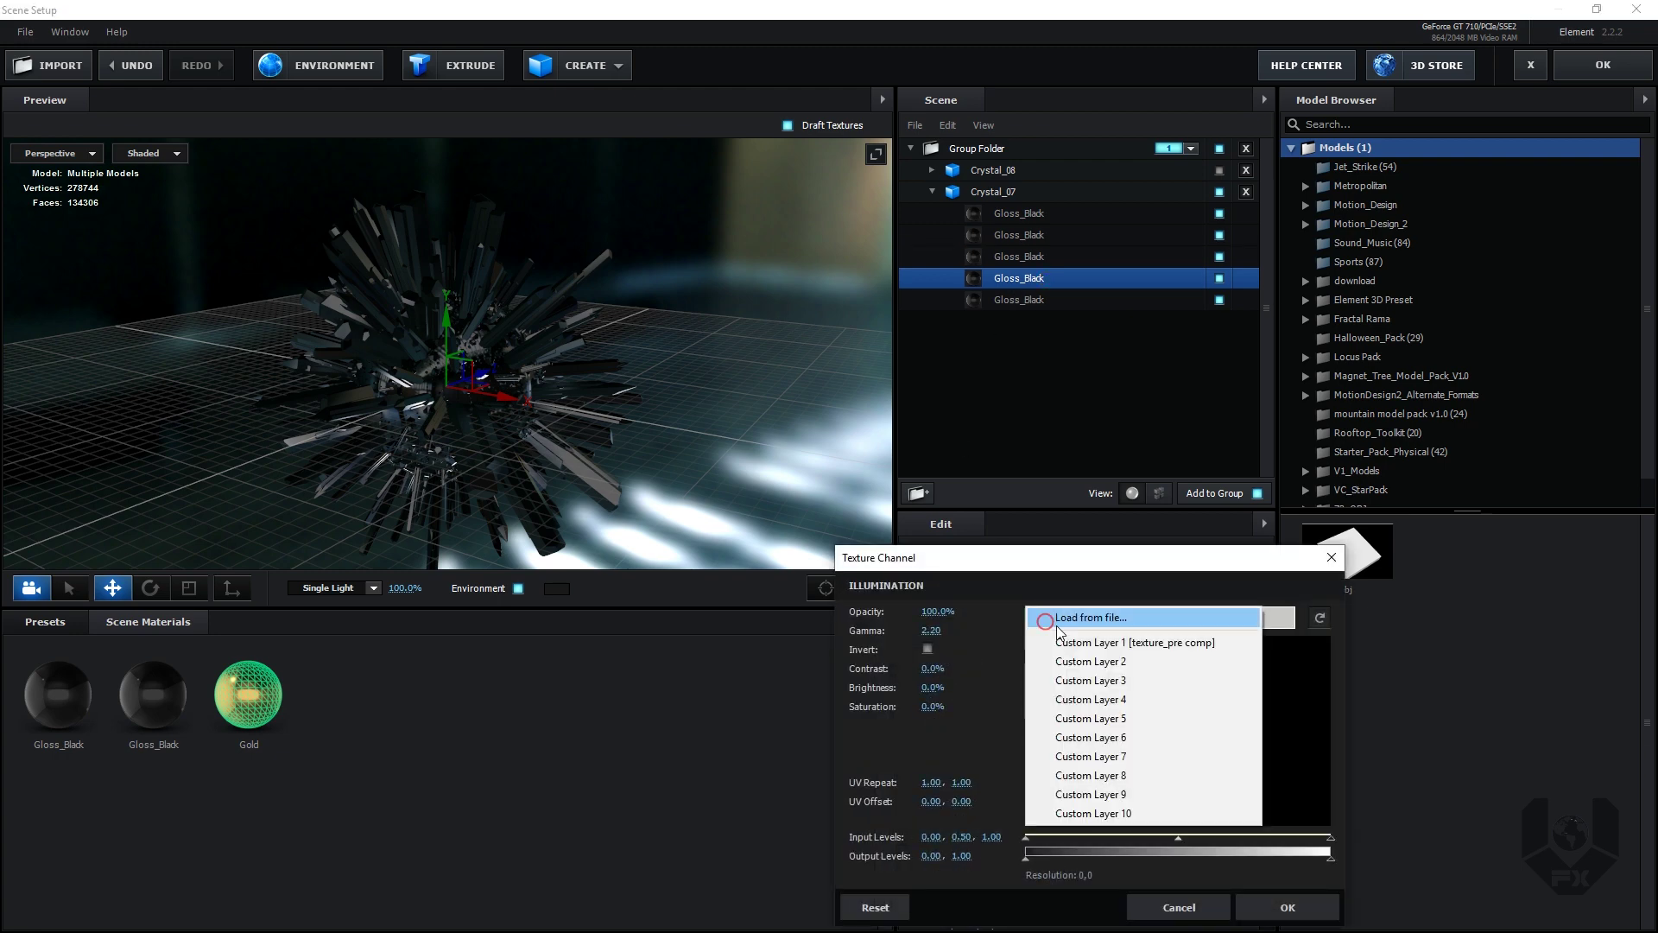
click(1103, 645)
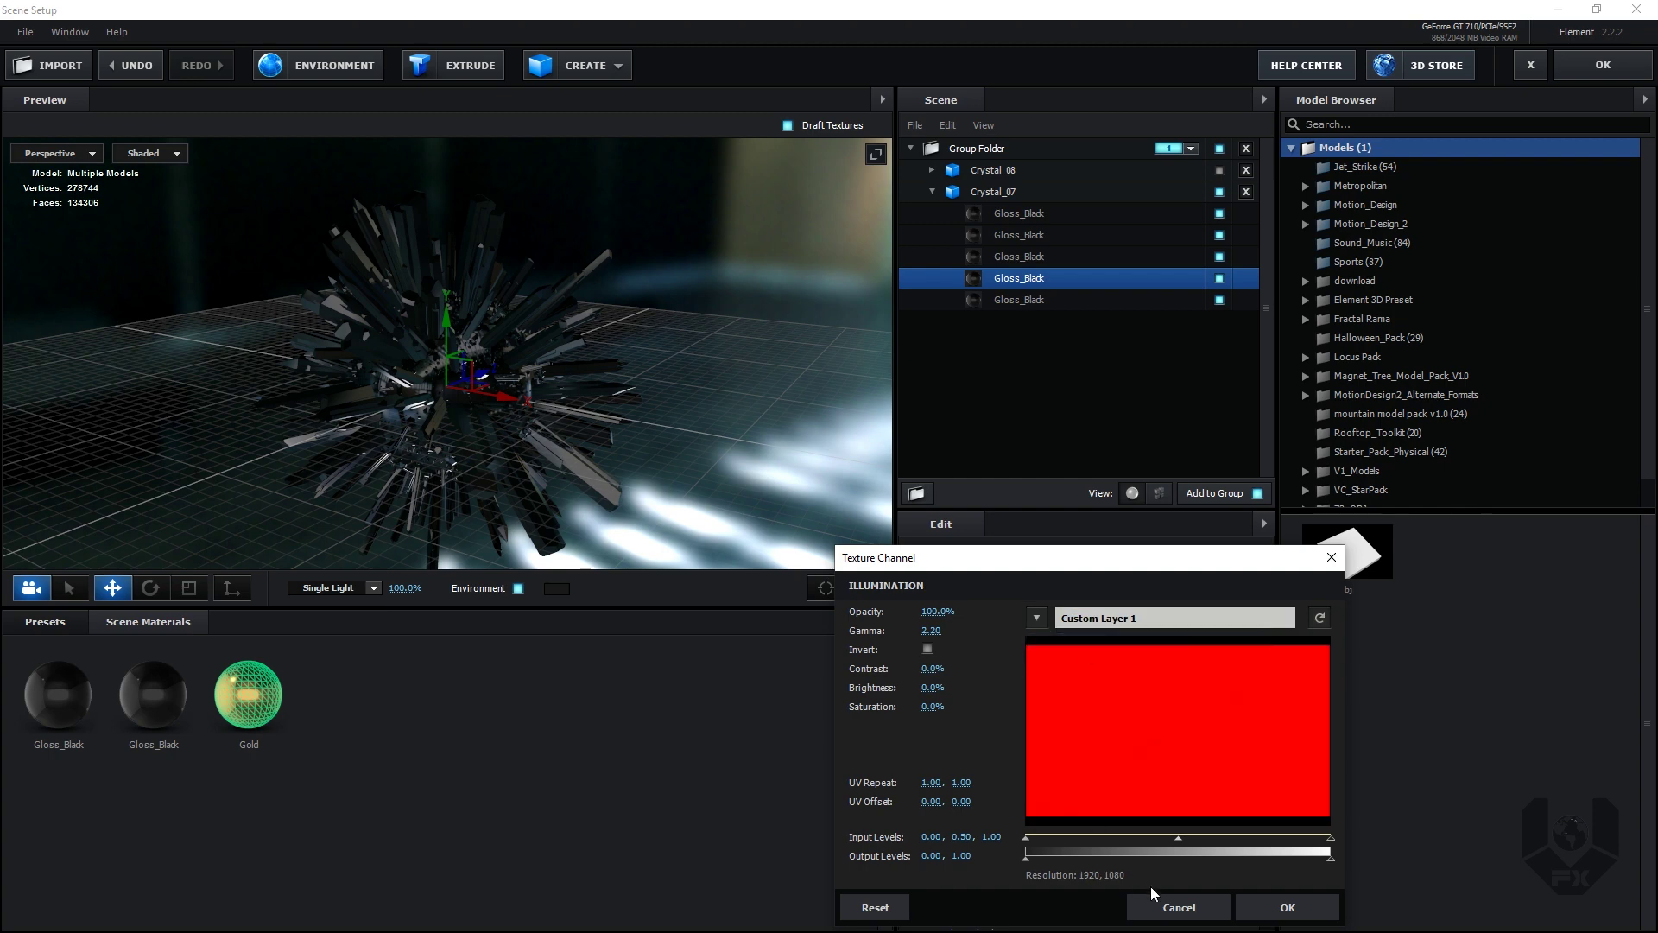
click(1292, 906)
Step: Raise the Illumination intensity of Crystal_07's fourth material to 168%
scroll(1214, 758, down, 5)
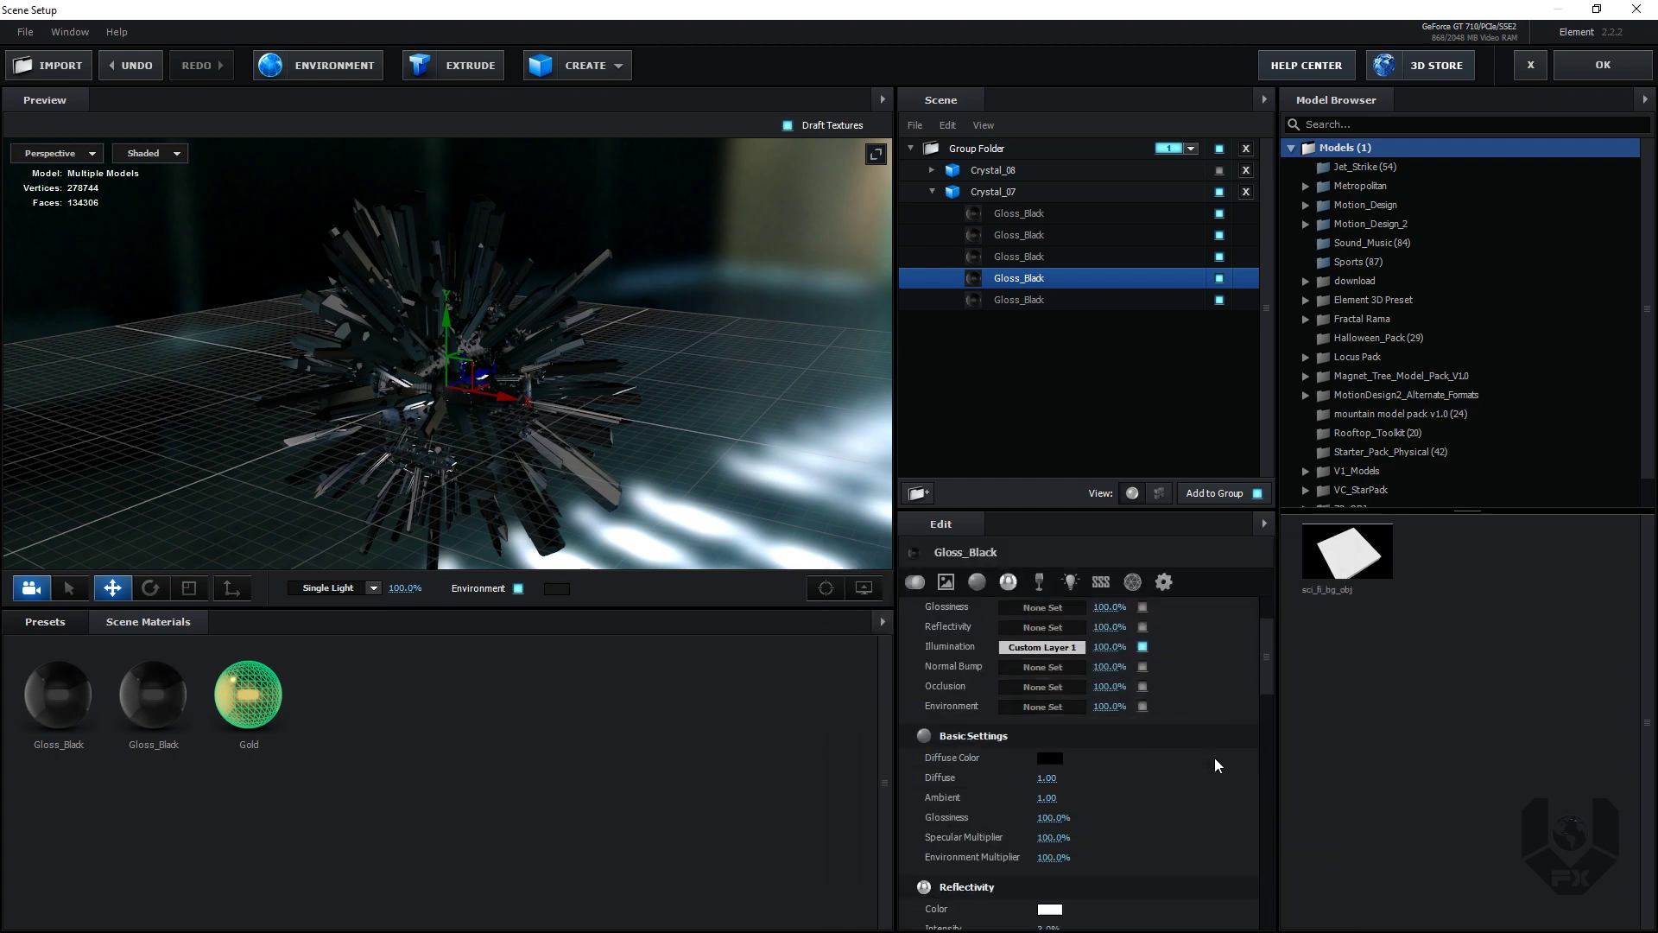
scroll(1214, 758, down, 3)
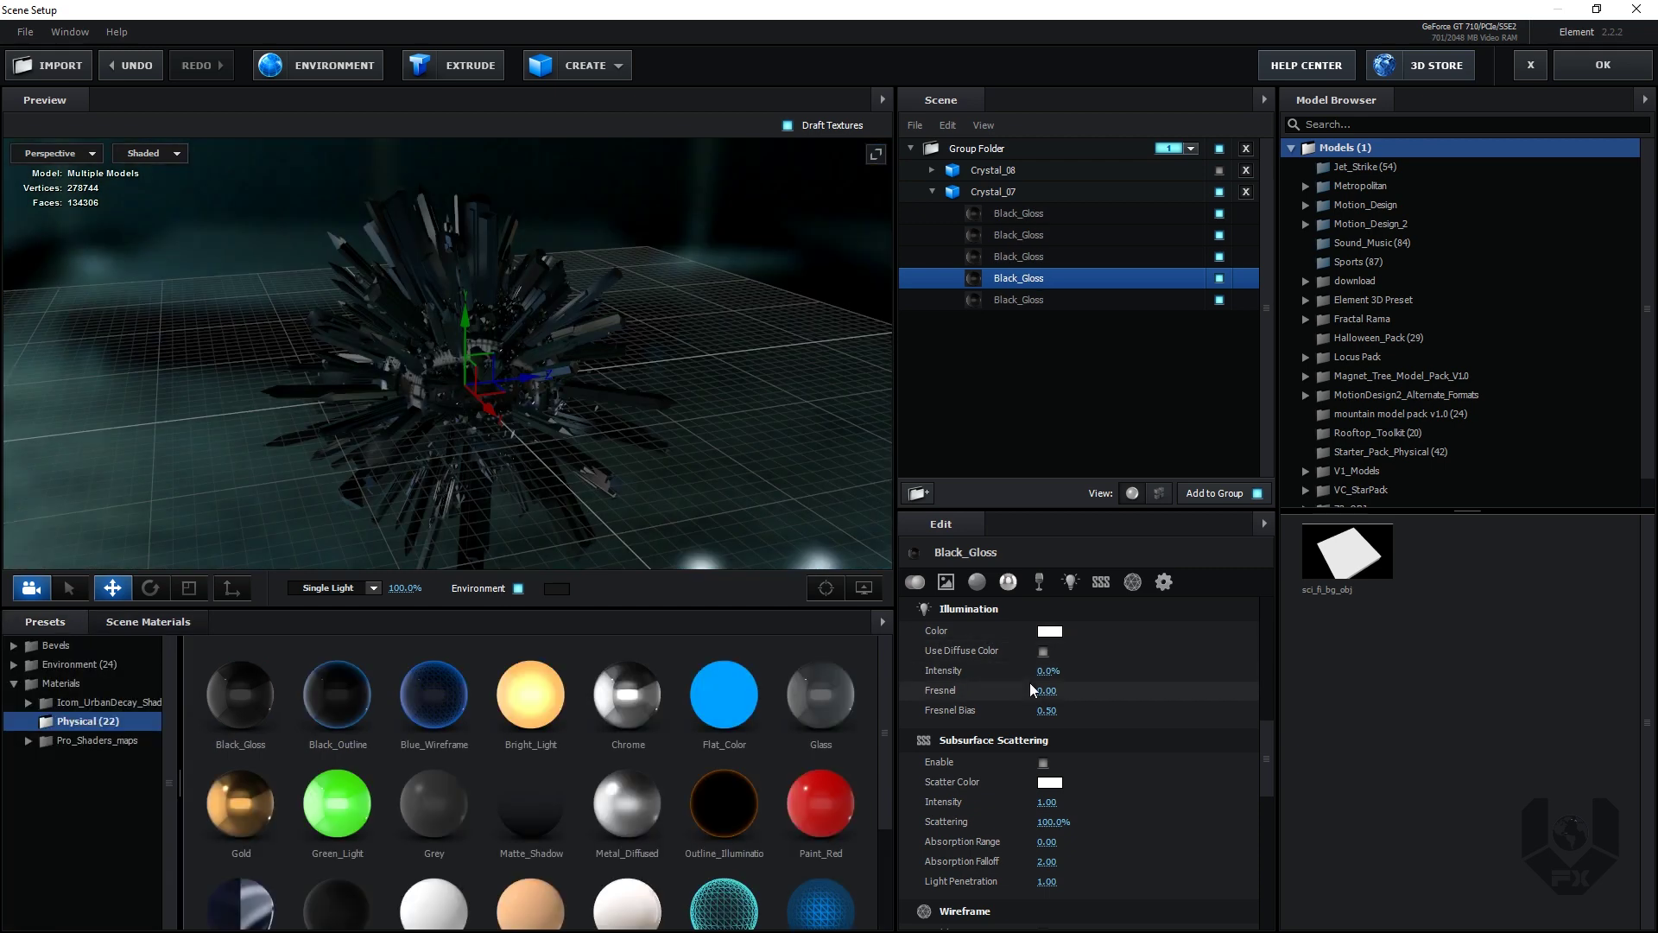
drag(1039, 677, 1158, 671)
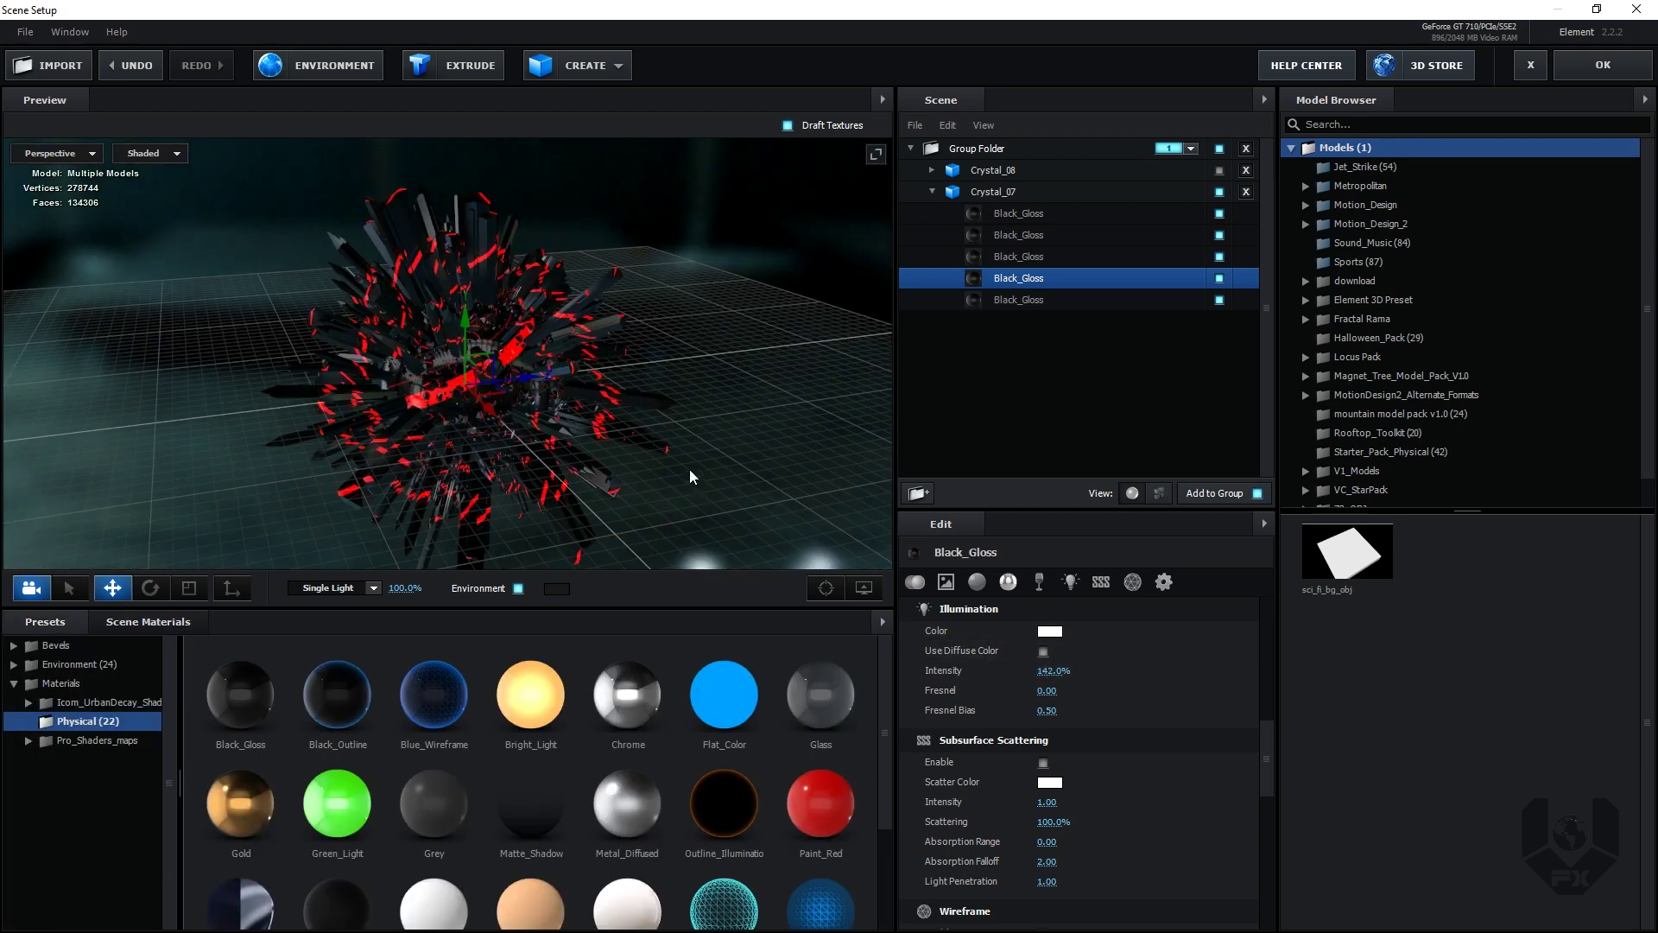
drag(690, 469, 625, 427)
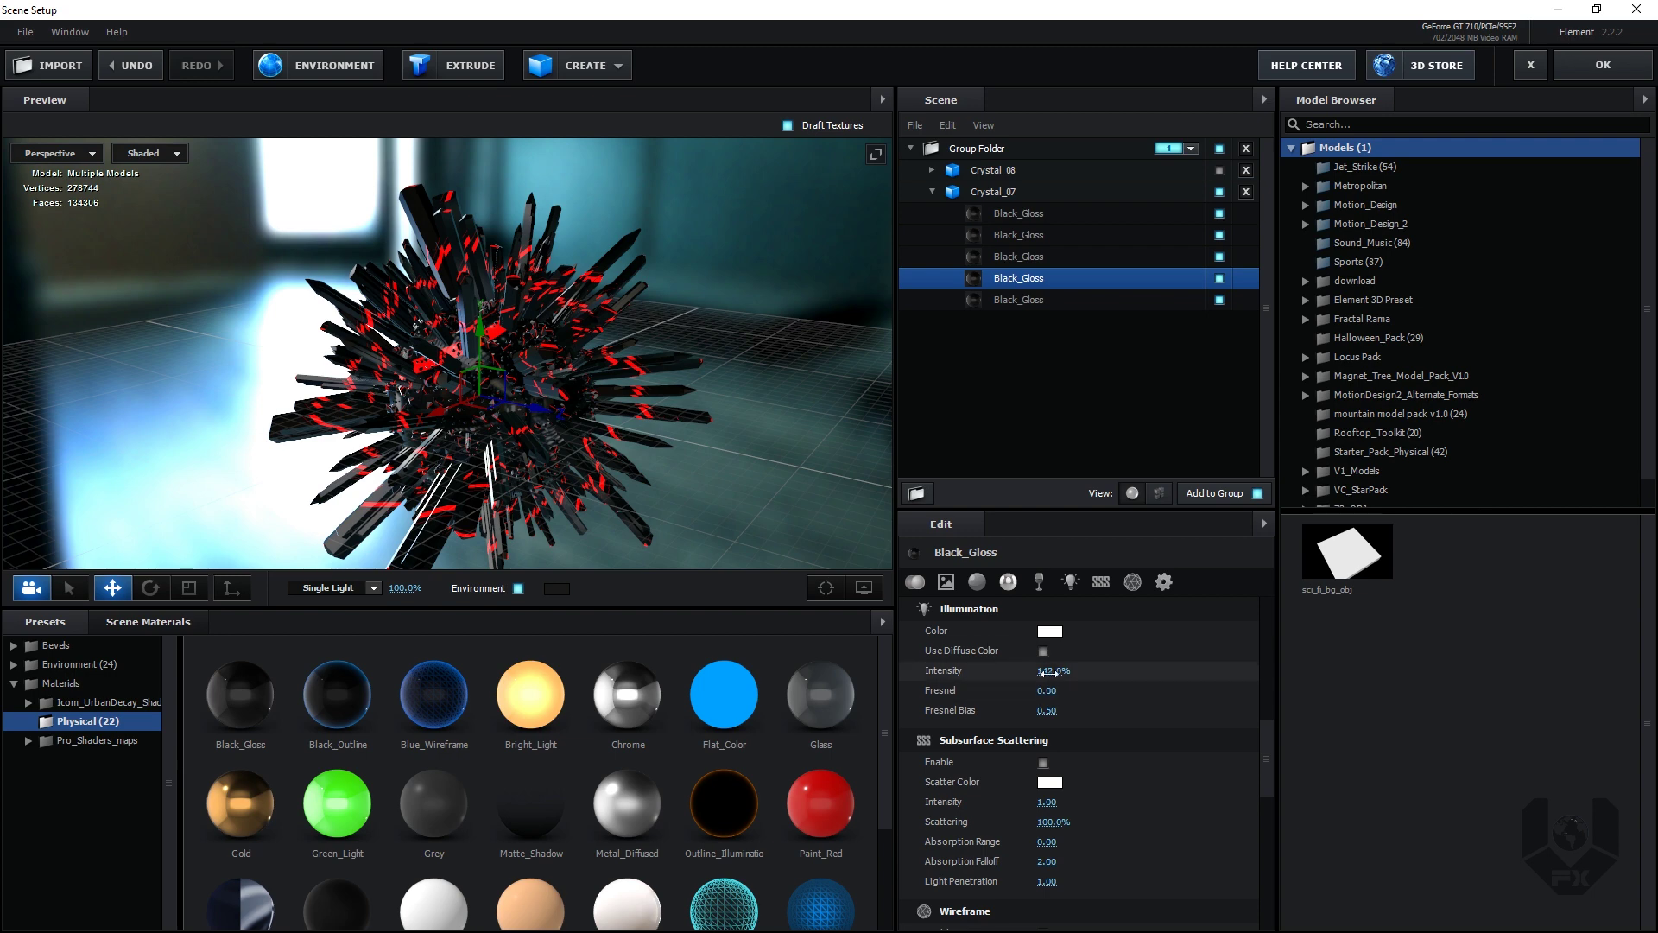
scroll(948, 681, up, 5)
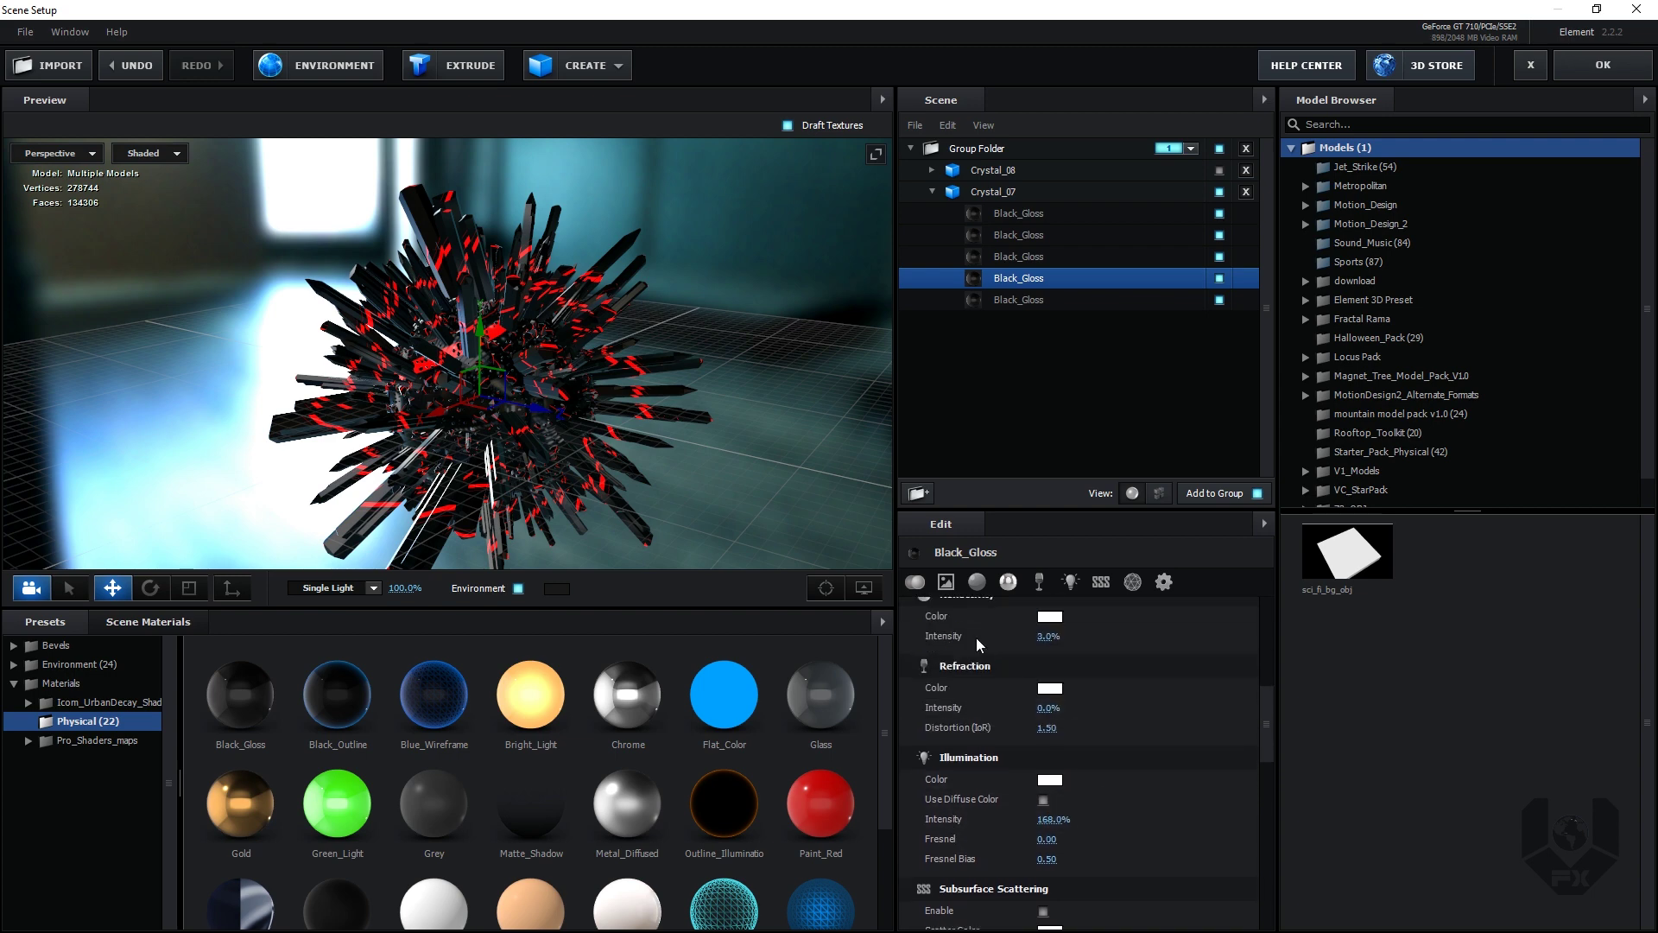
scroll(917, 594, up, 3)
Step: Bring up the UV Mapping settings of the Crystal_07 model
click(993, 190)
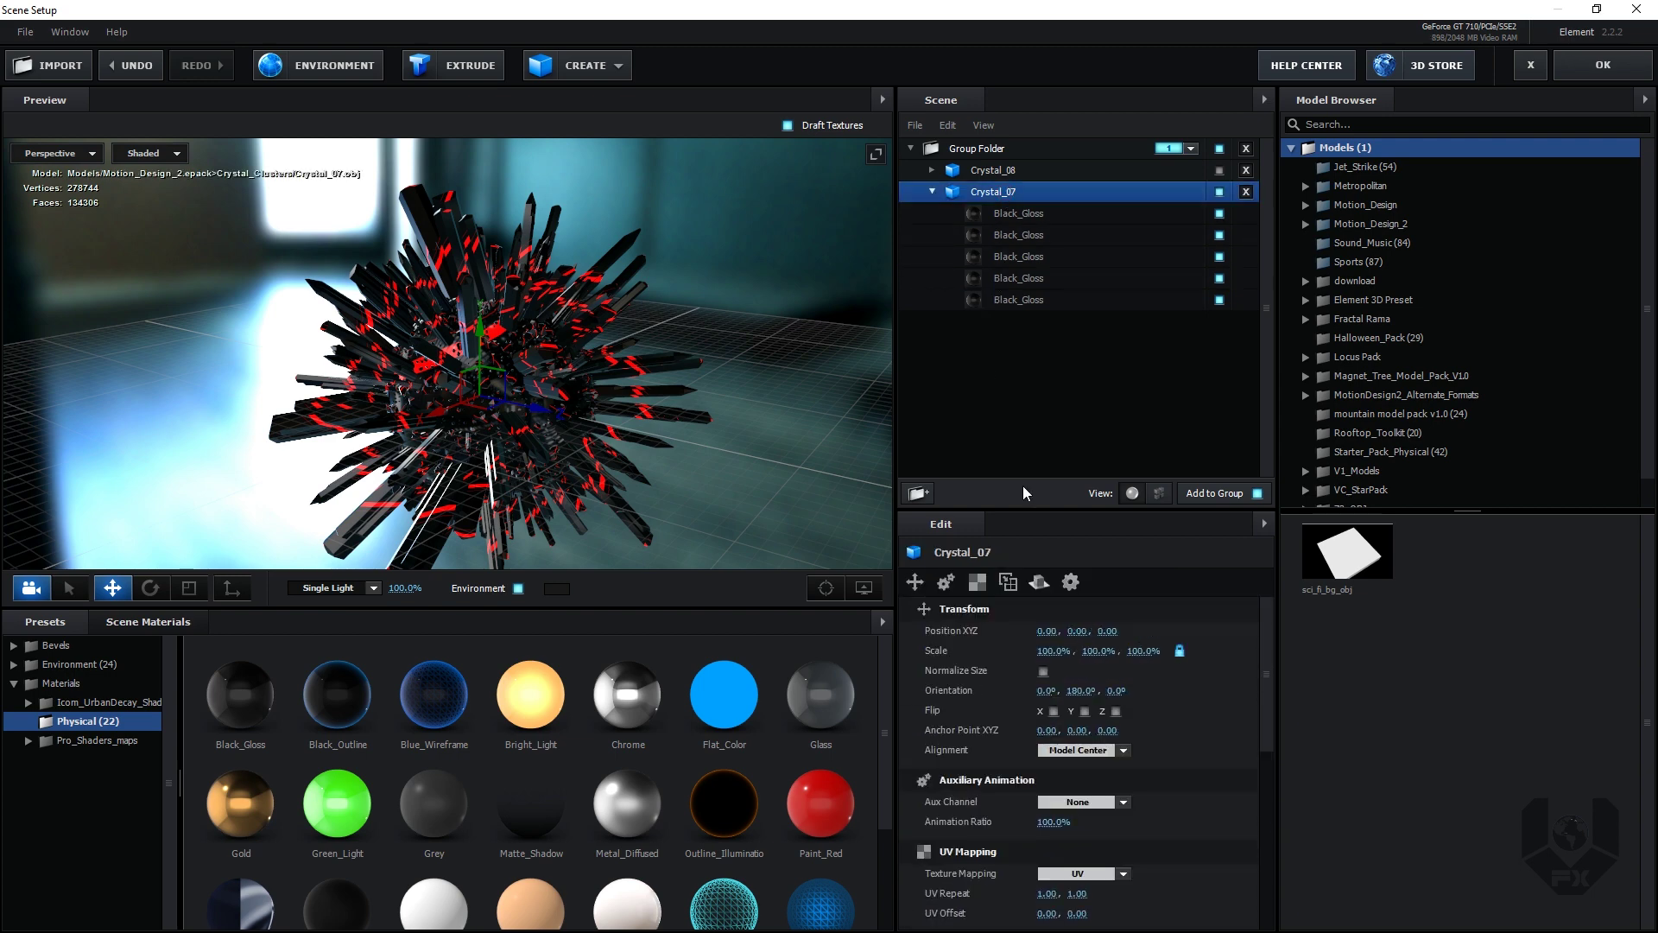
click(975, 585)
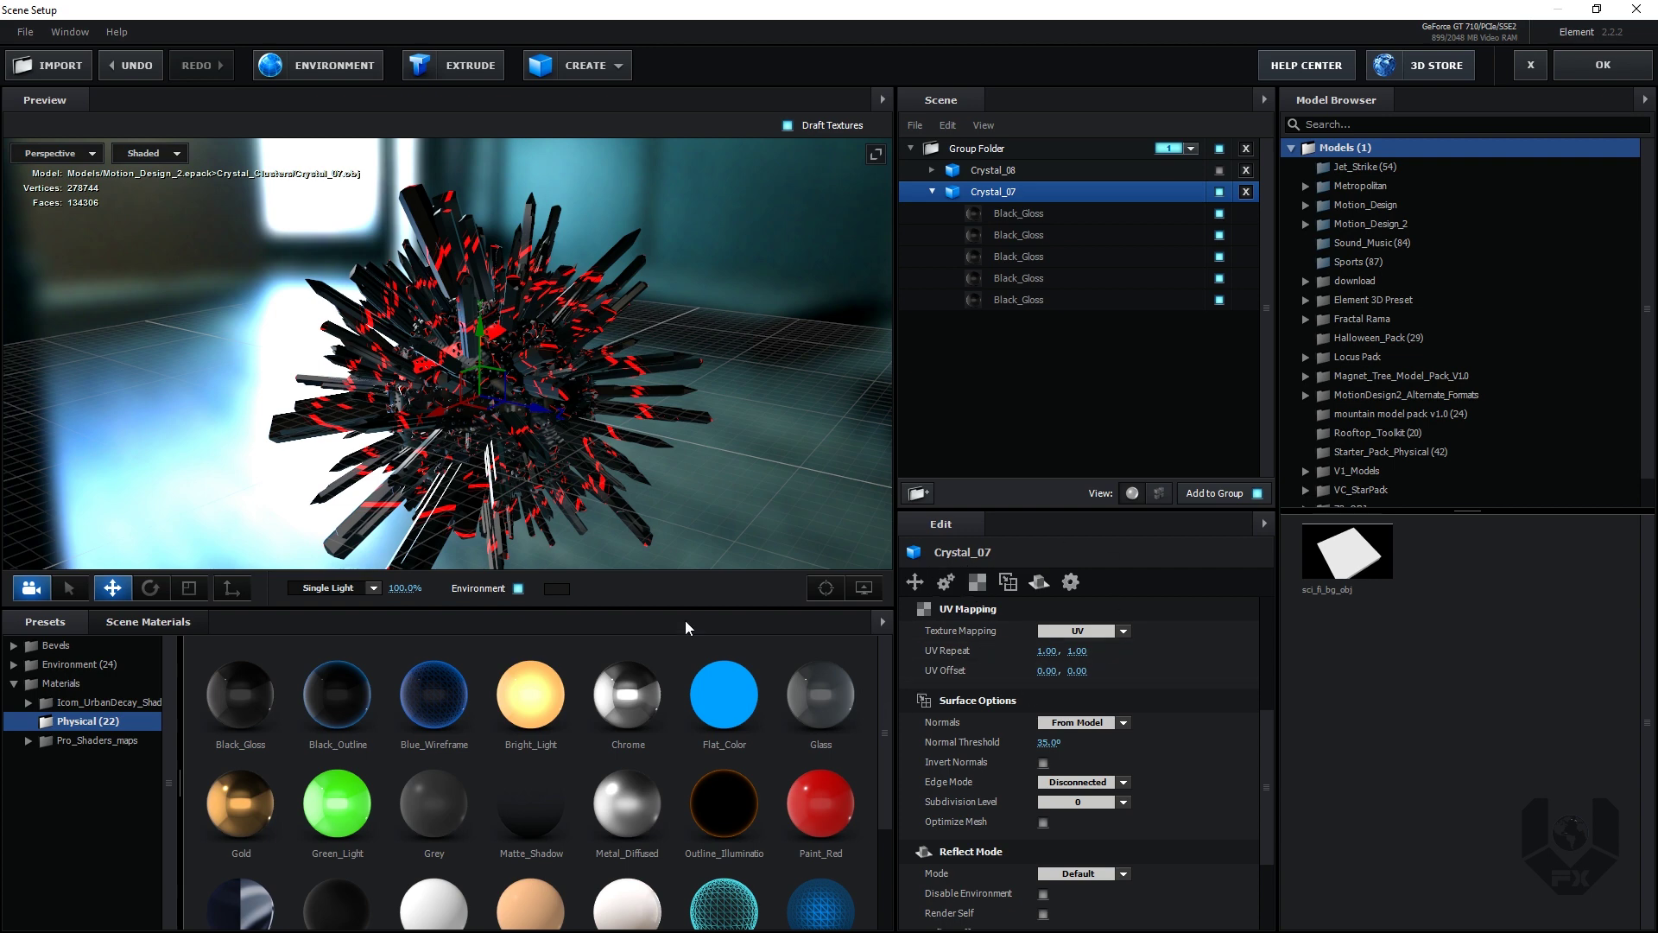
drag(667, 523, 975, 607)
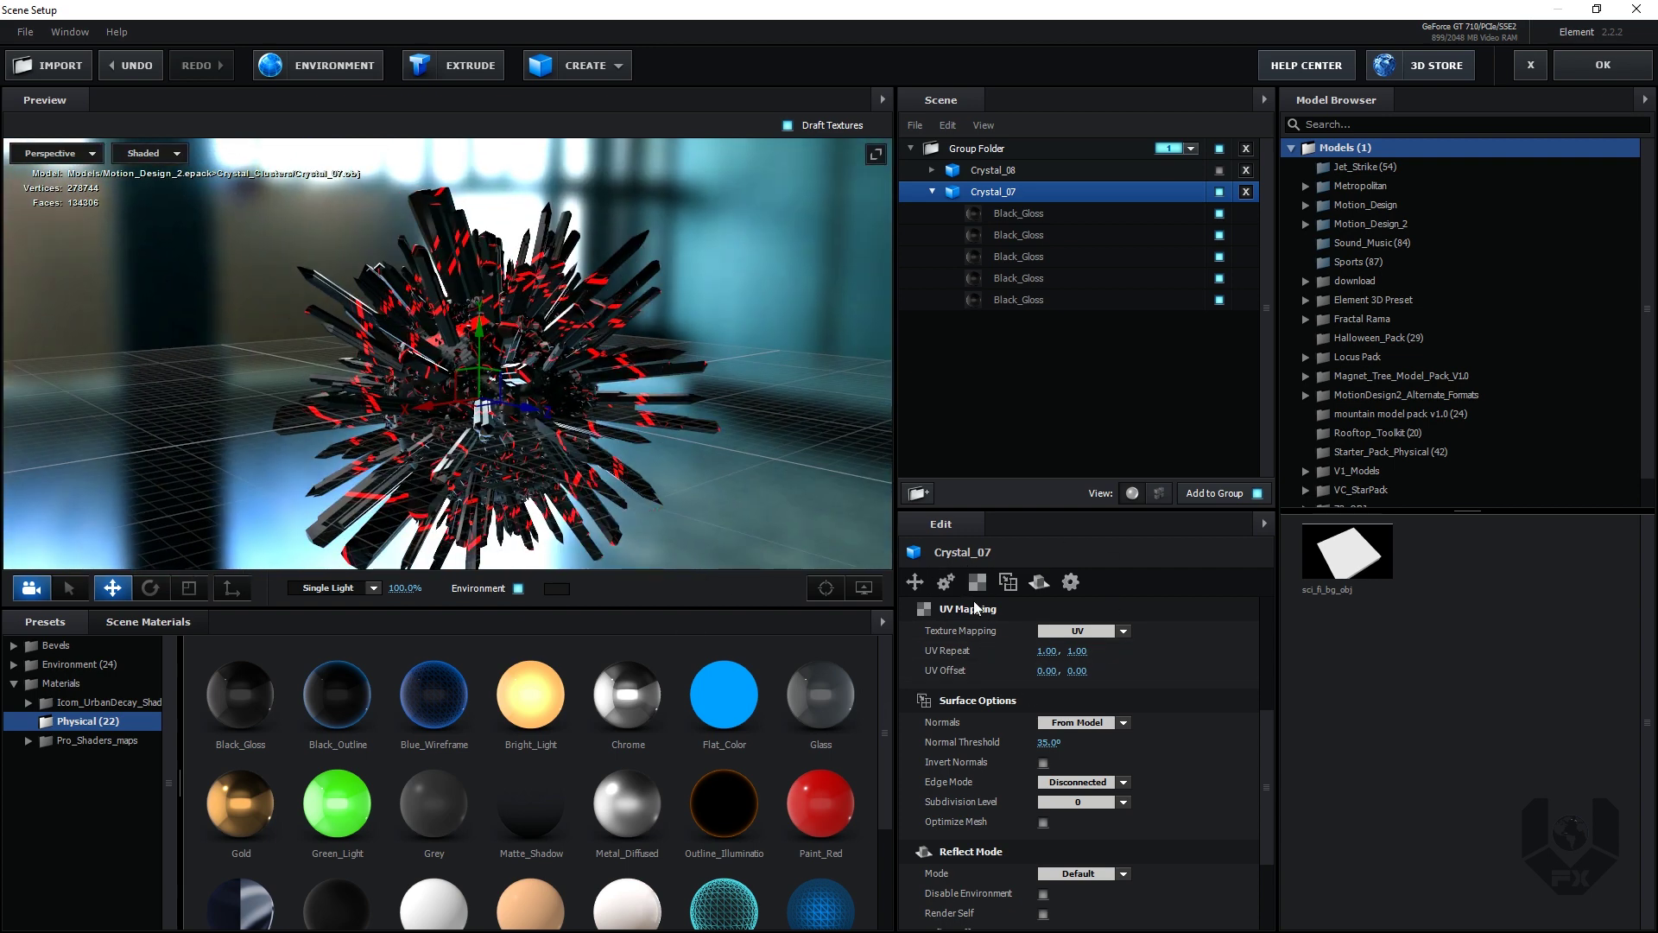
Step: Try the Box (Preserve), Box Repeat and Plane XY texture mappings on Crystal_07, and return it to UV mapping
click(1064, 630)
click(1081, 649)
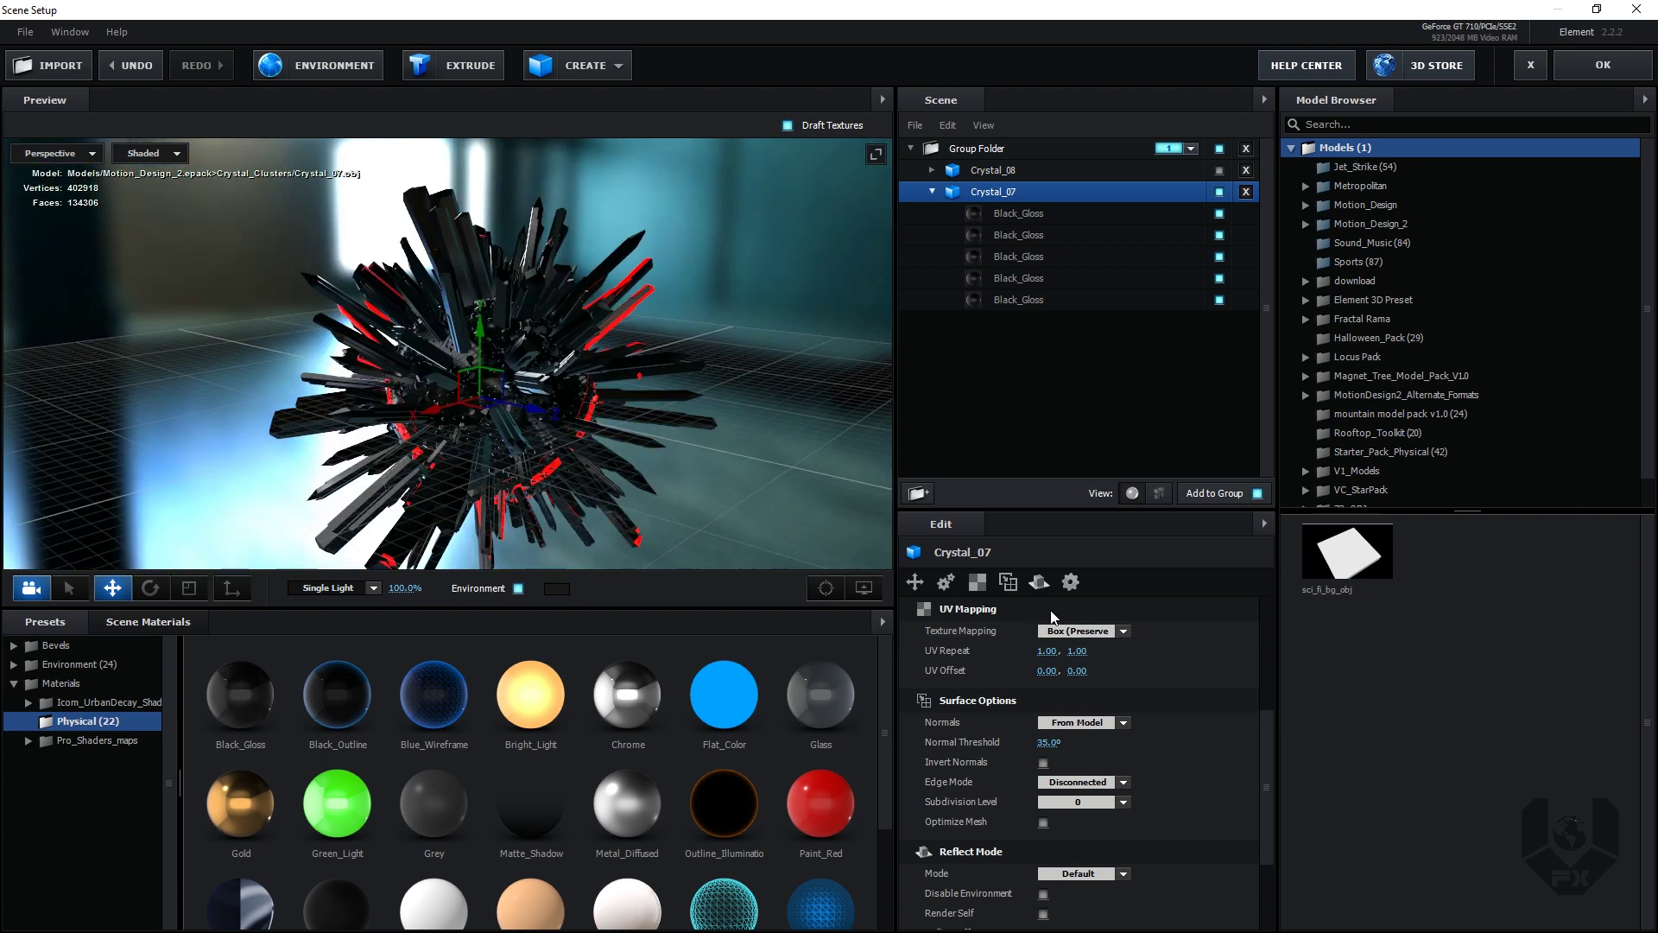
click(1071, 632)
click(1074, 702)
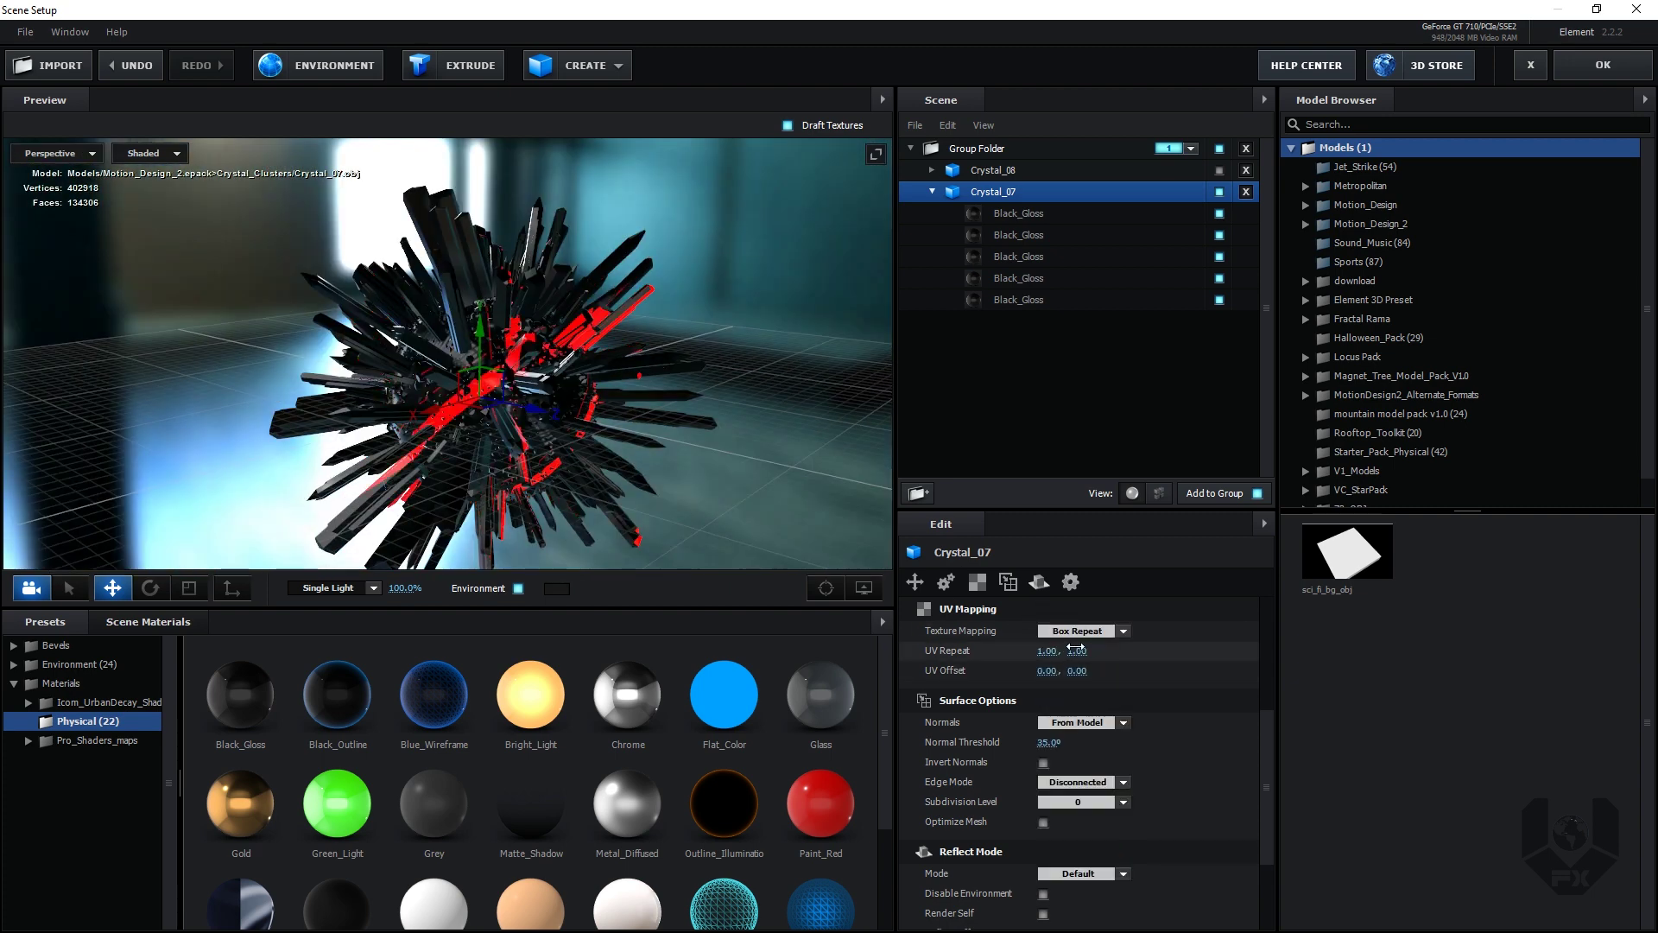
click(1076, 630)
click(1080, 810)
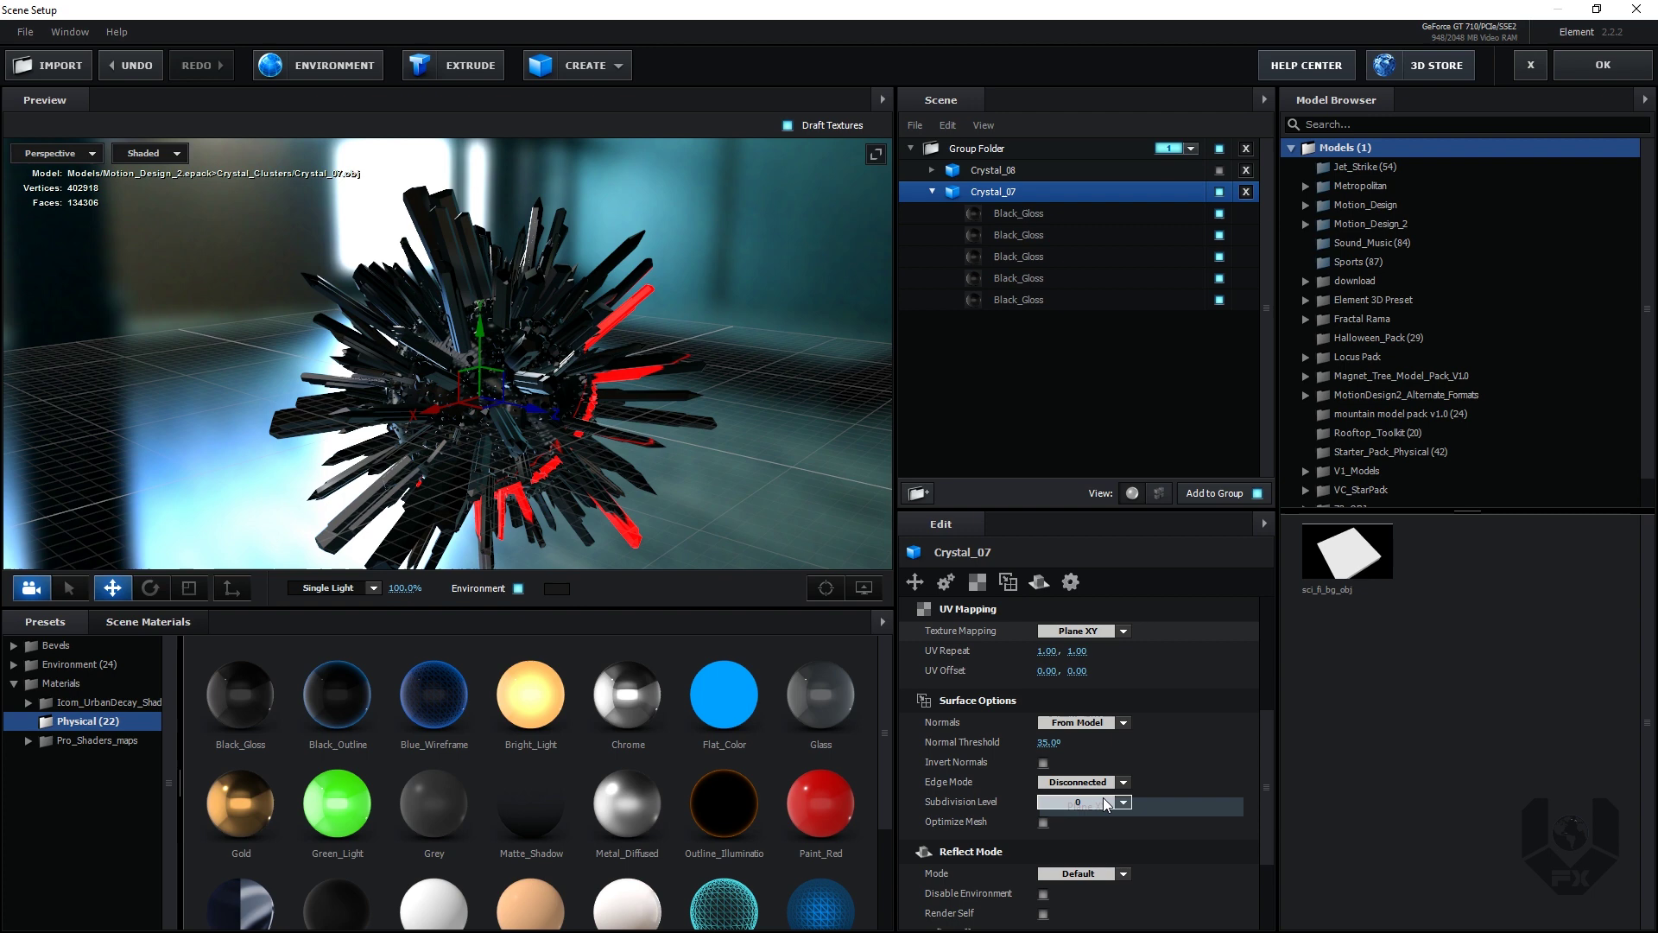
click(1076, 630)
click(1077, 643)
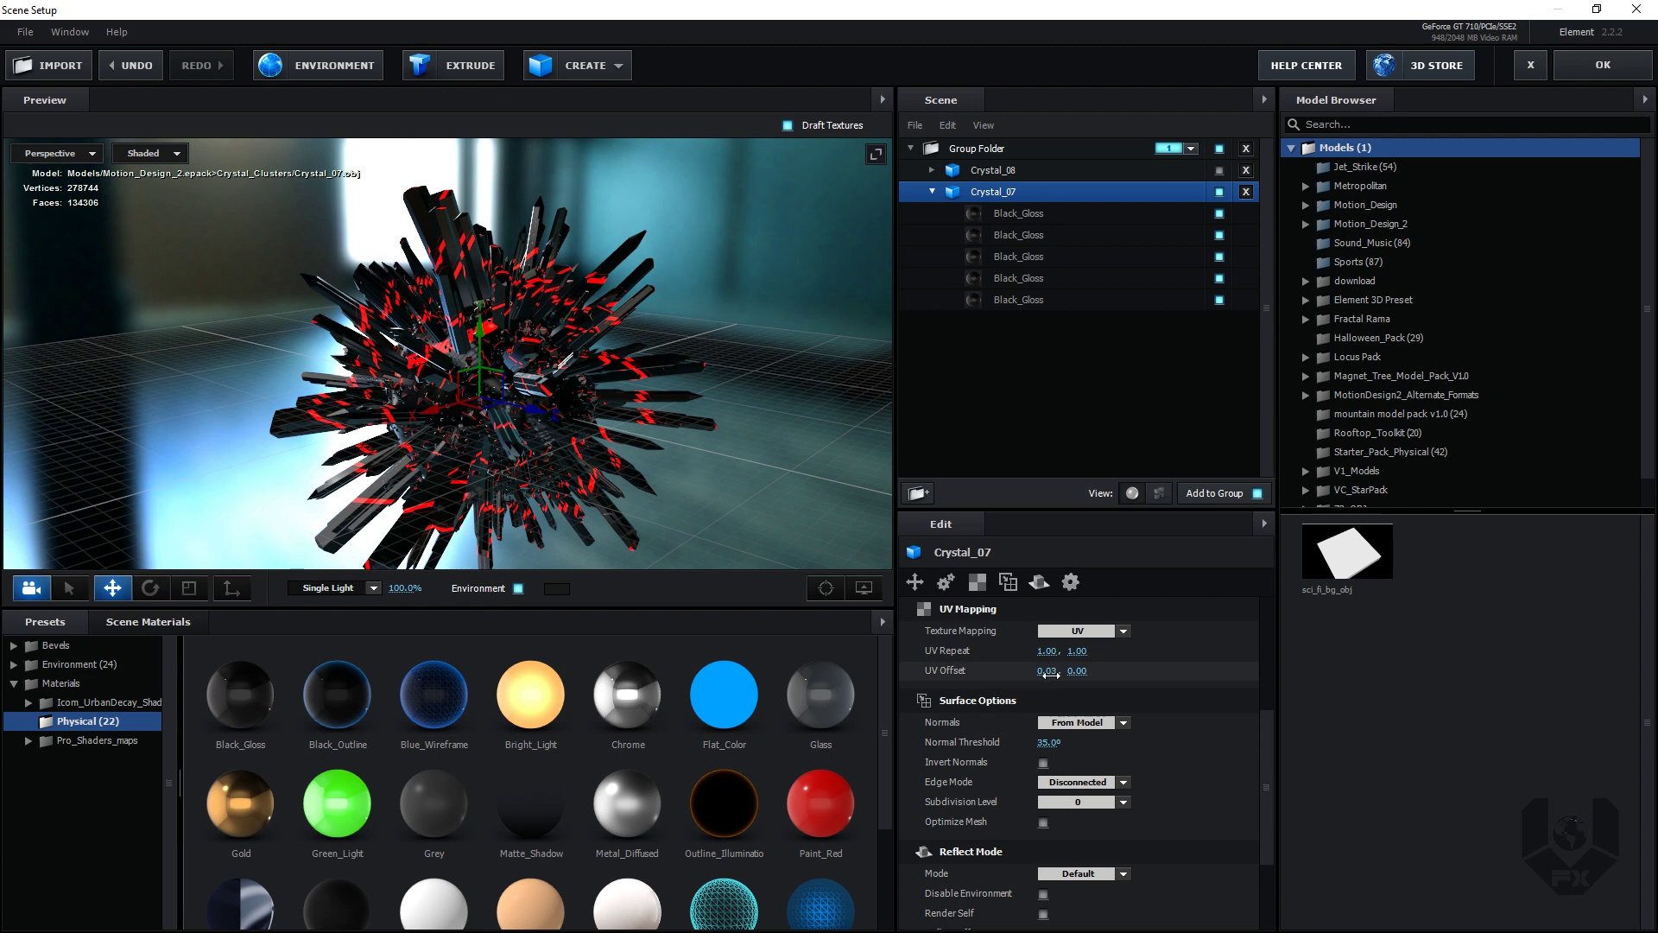
Step: Set Crystal_07's first UV Offset value to 0.36, and accept the scene setup with Crystal_08 switched back on
drag(1050, 675, 1095, 667)
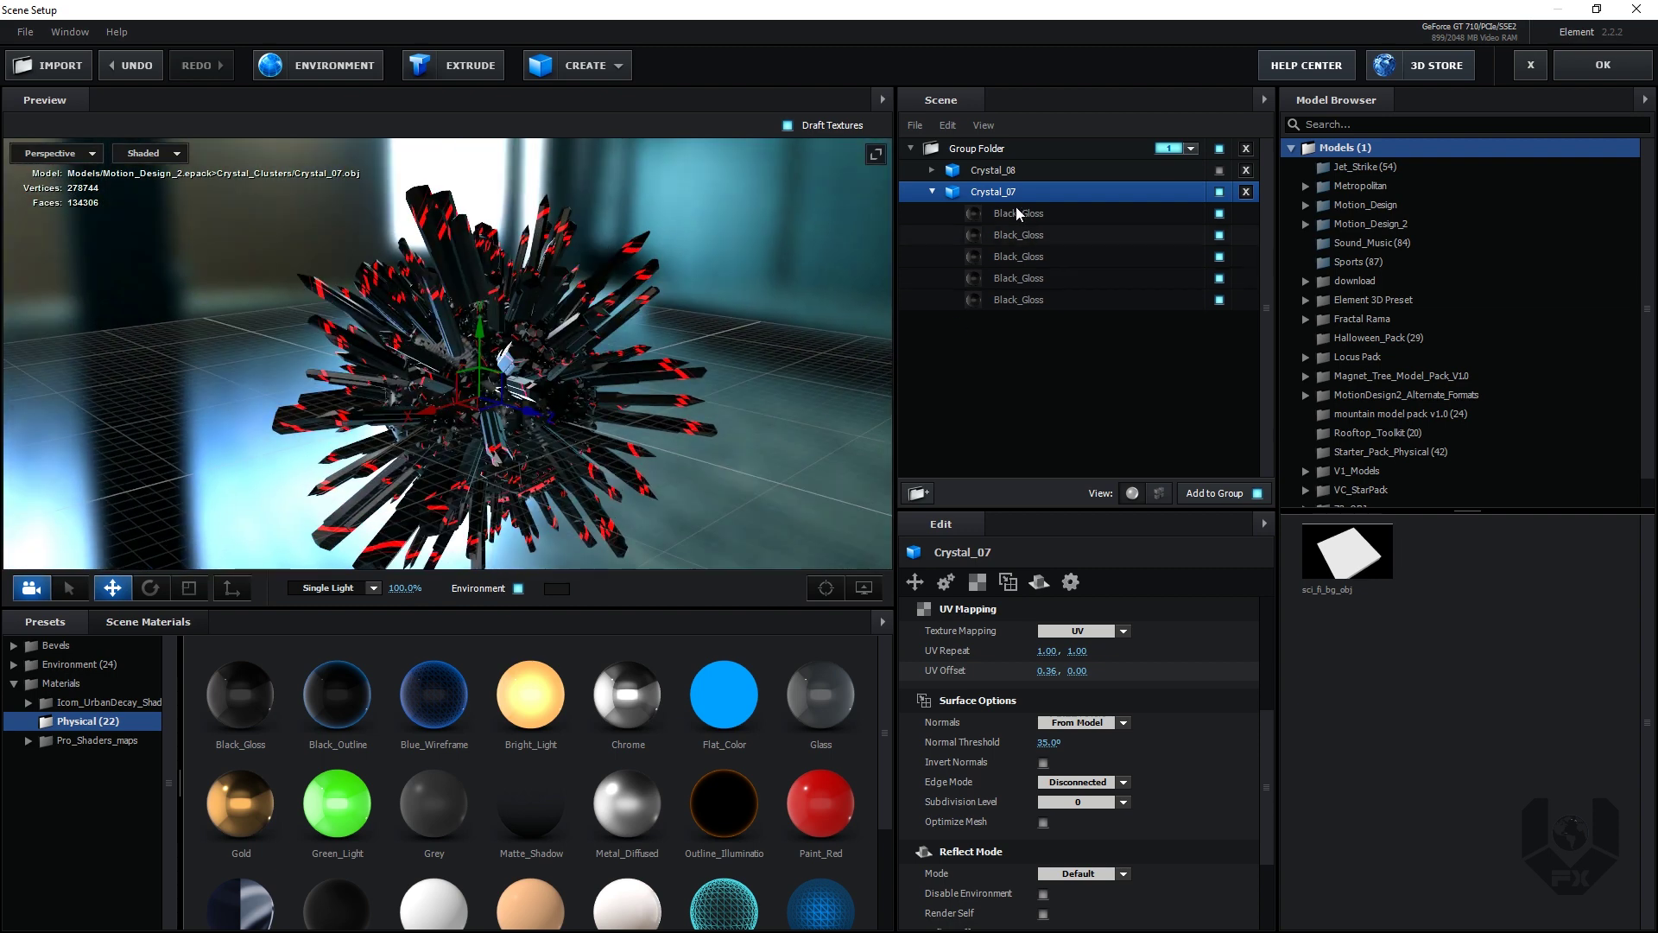
click(1220, 170)
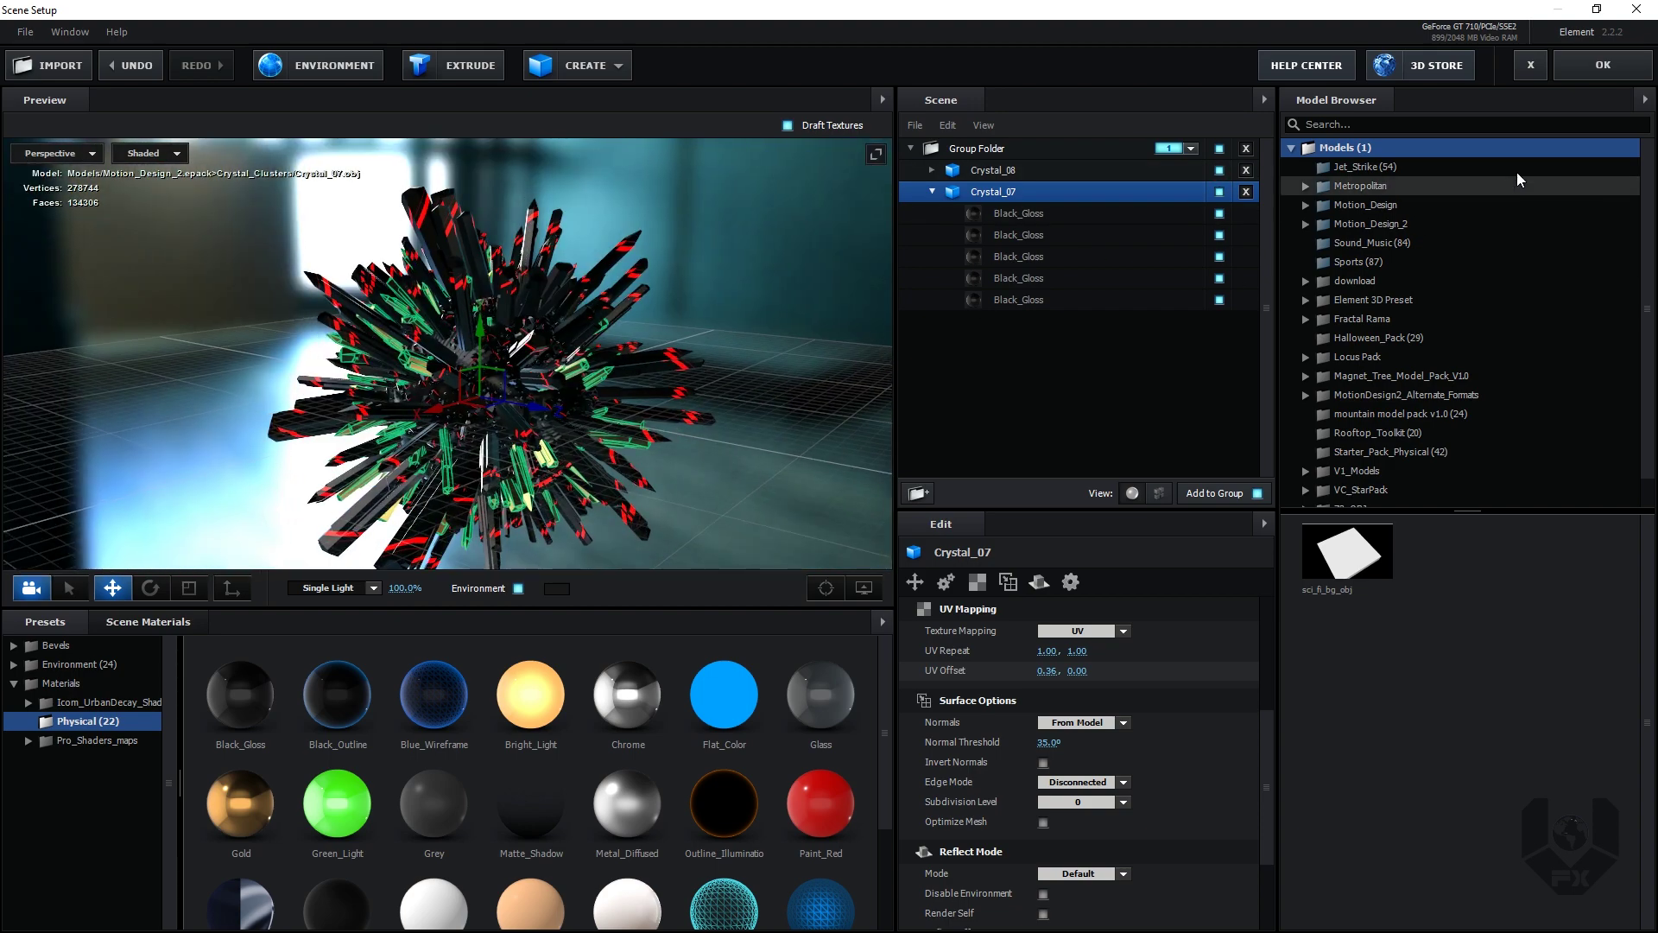
click(1586, 75)
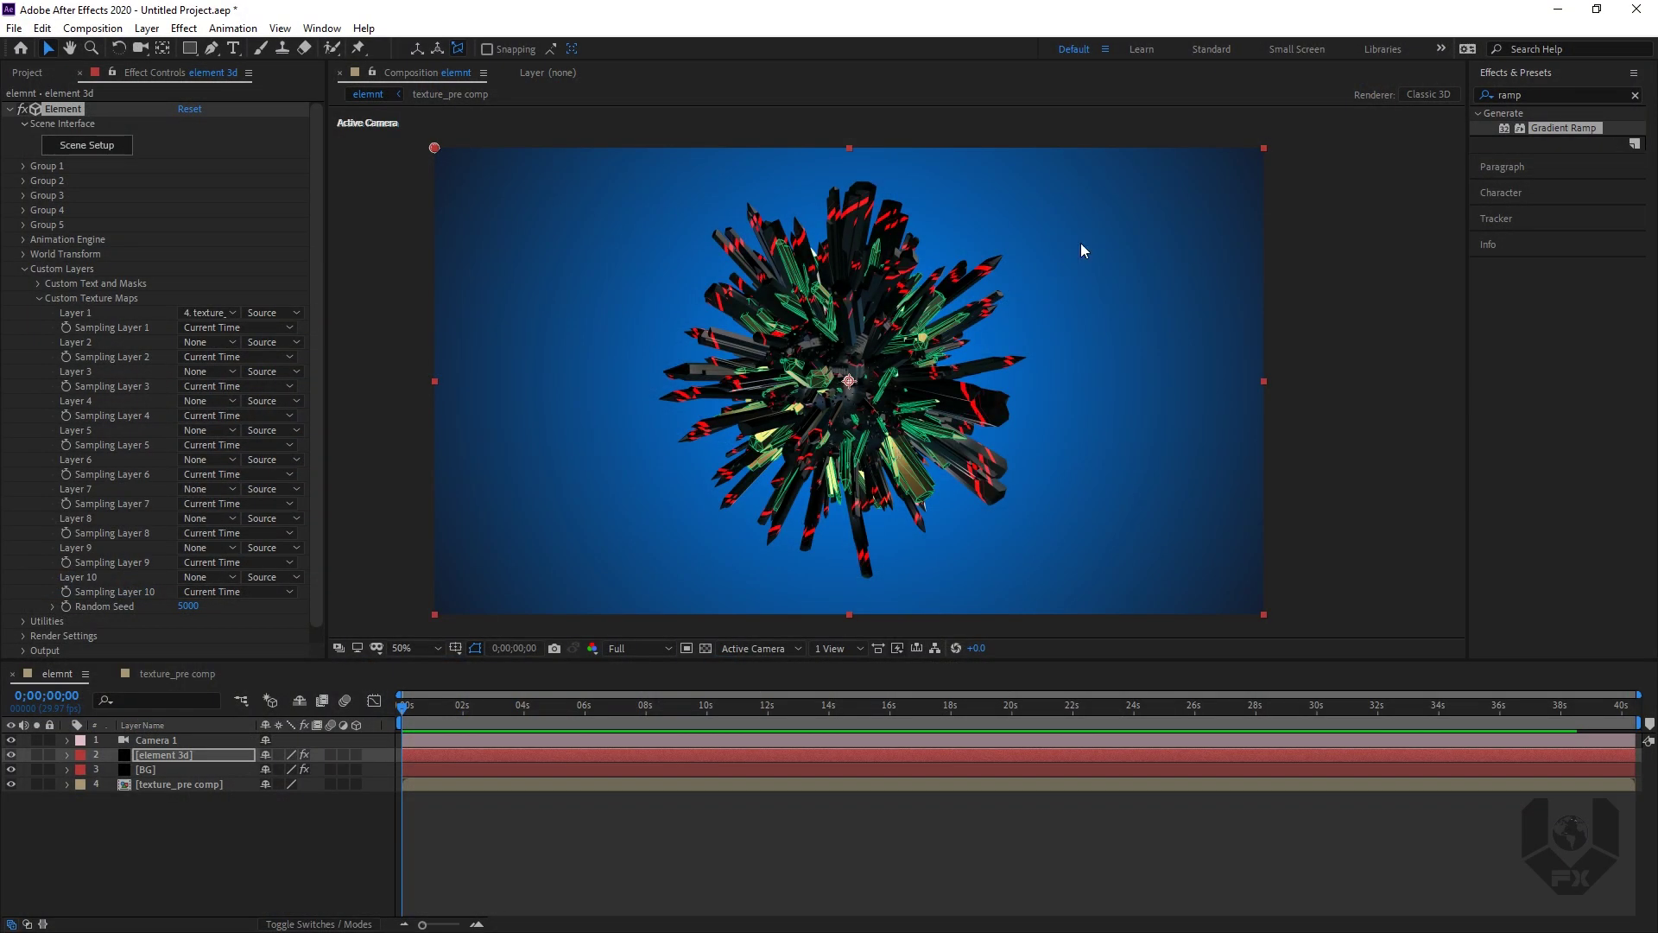
Step: Add a Parallel light to the elemnt composition with Casts Shadows turned off
click(241, 844)
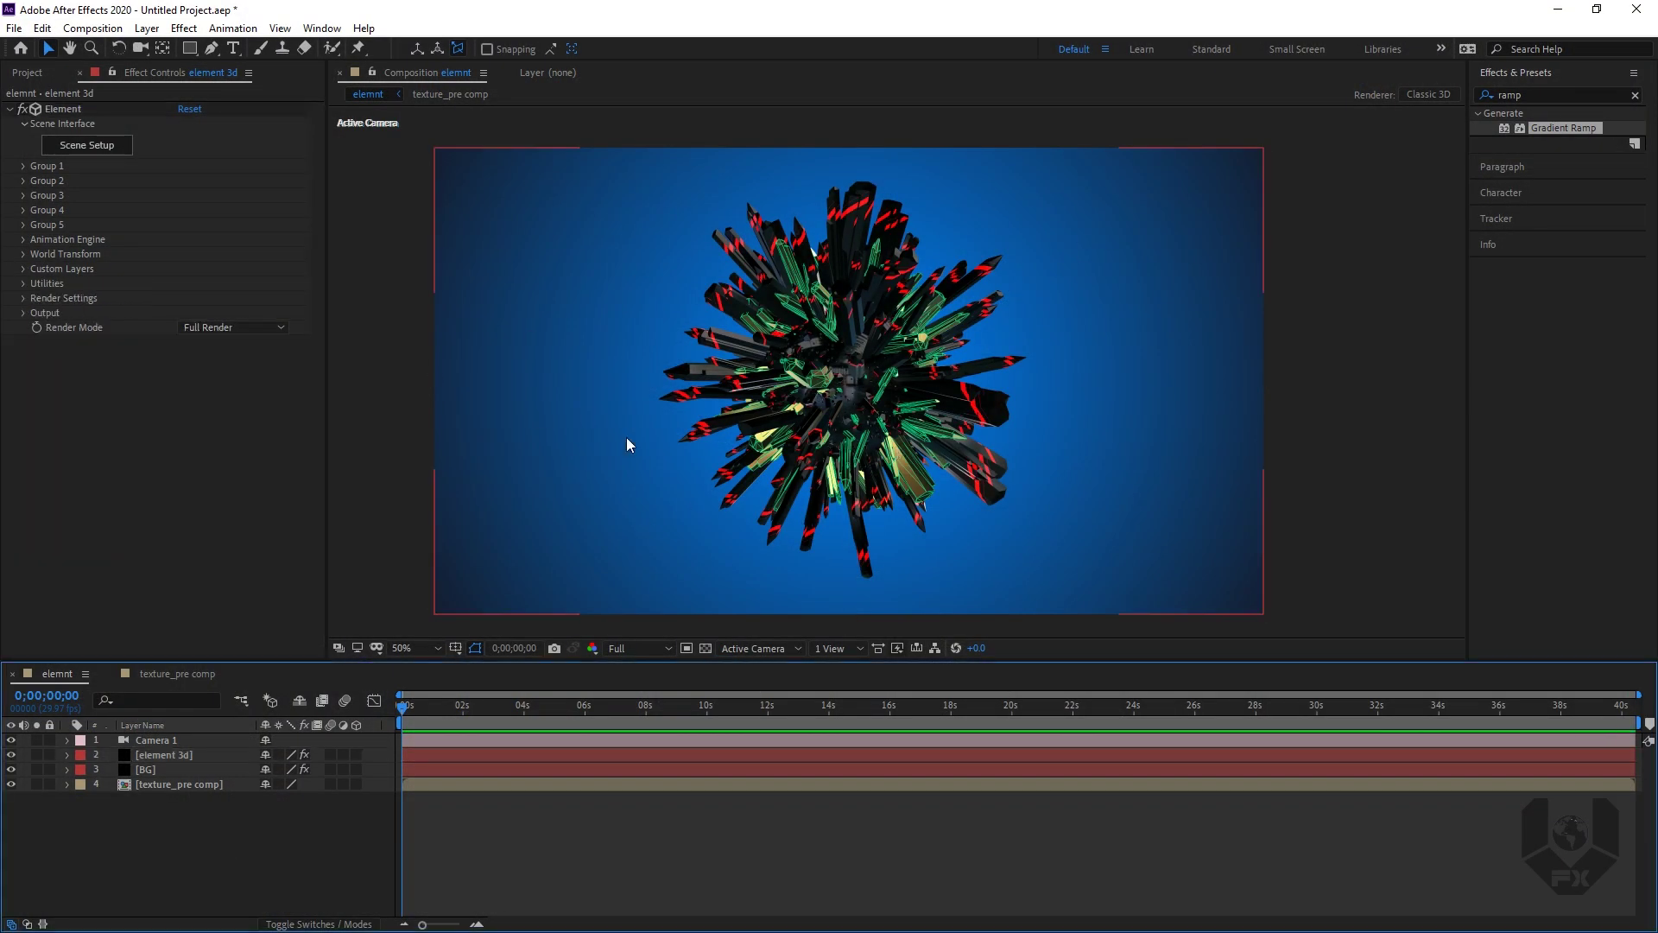
right_click(229, 859)
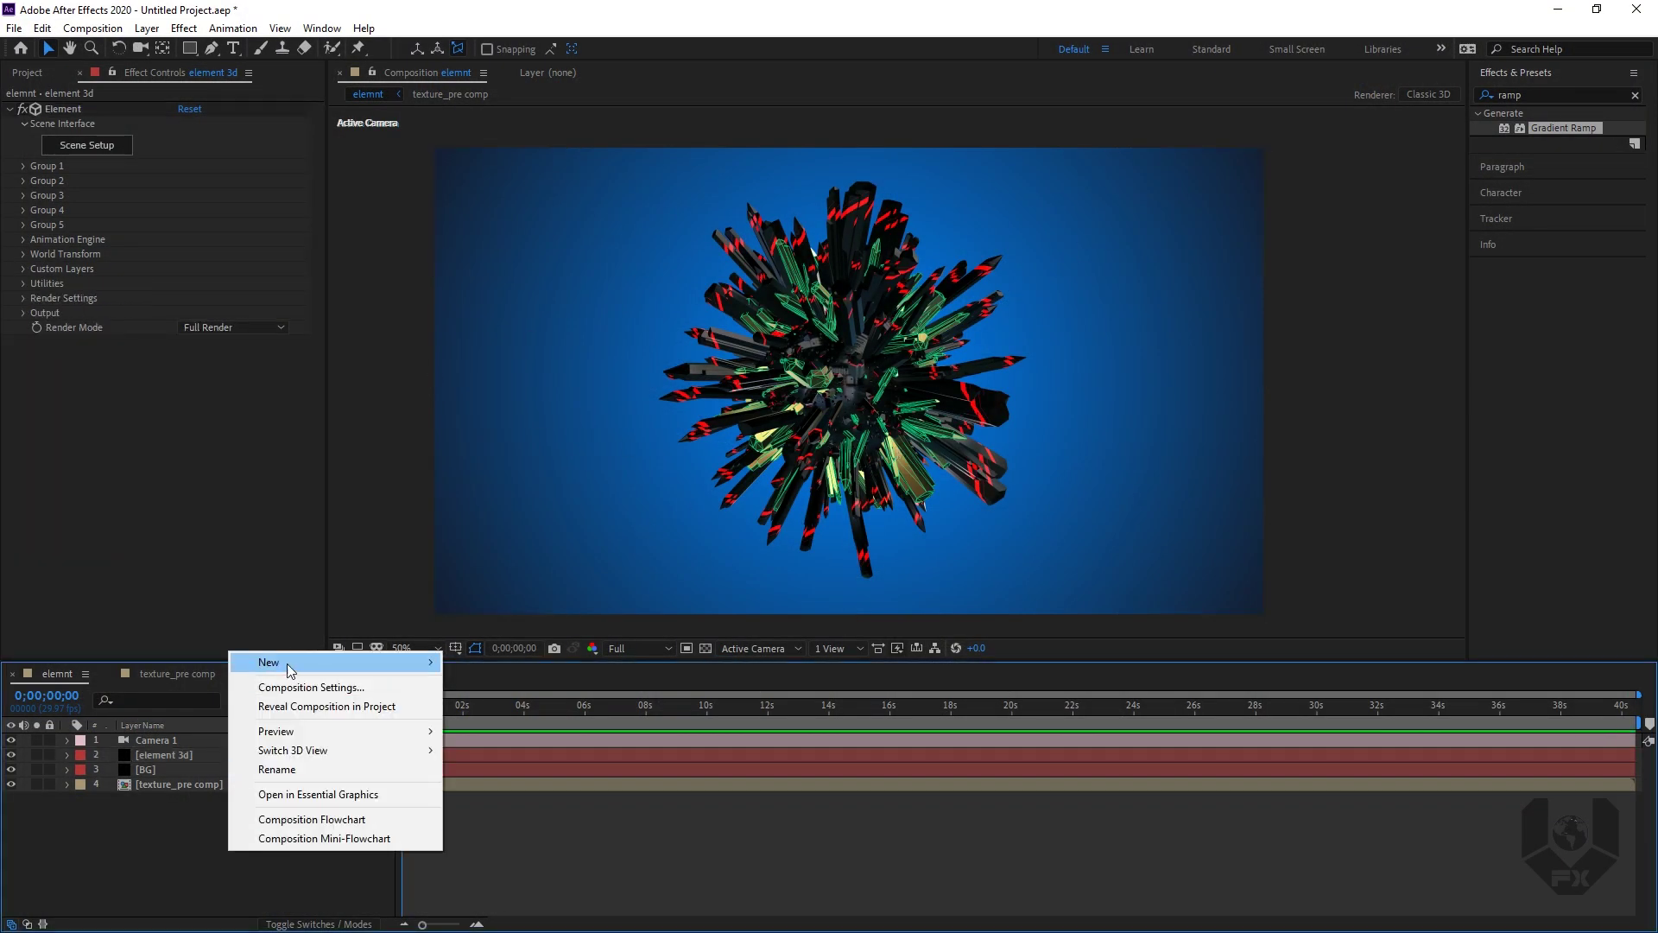
mouse_move(285, 662)
click(518, 725)
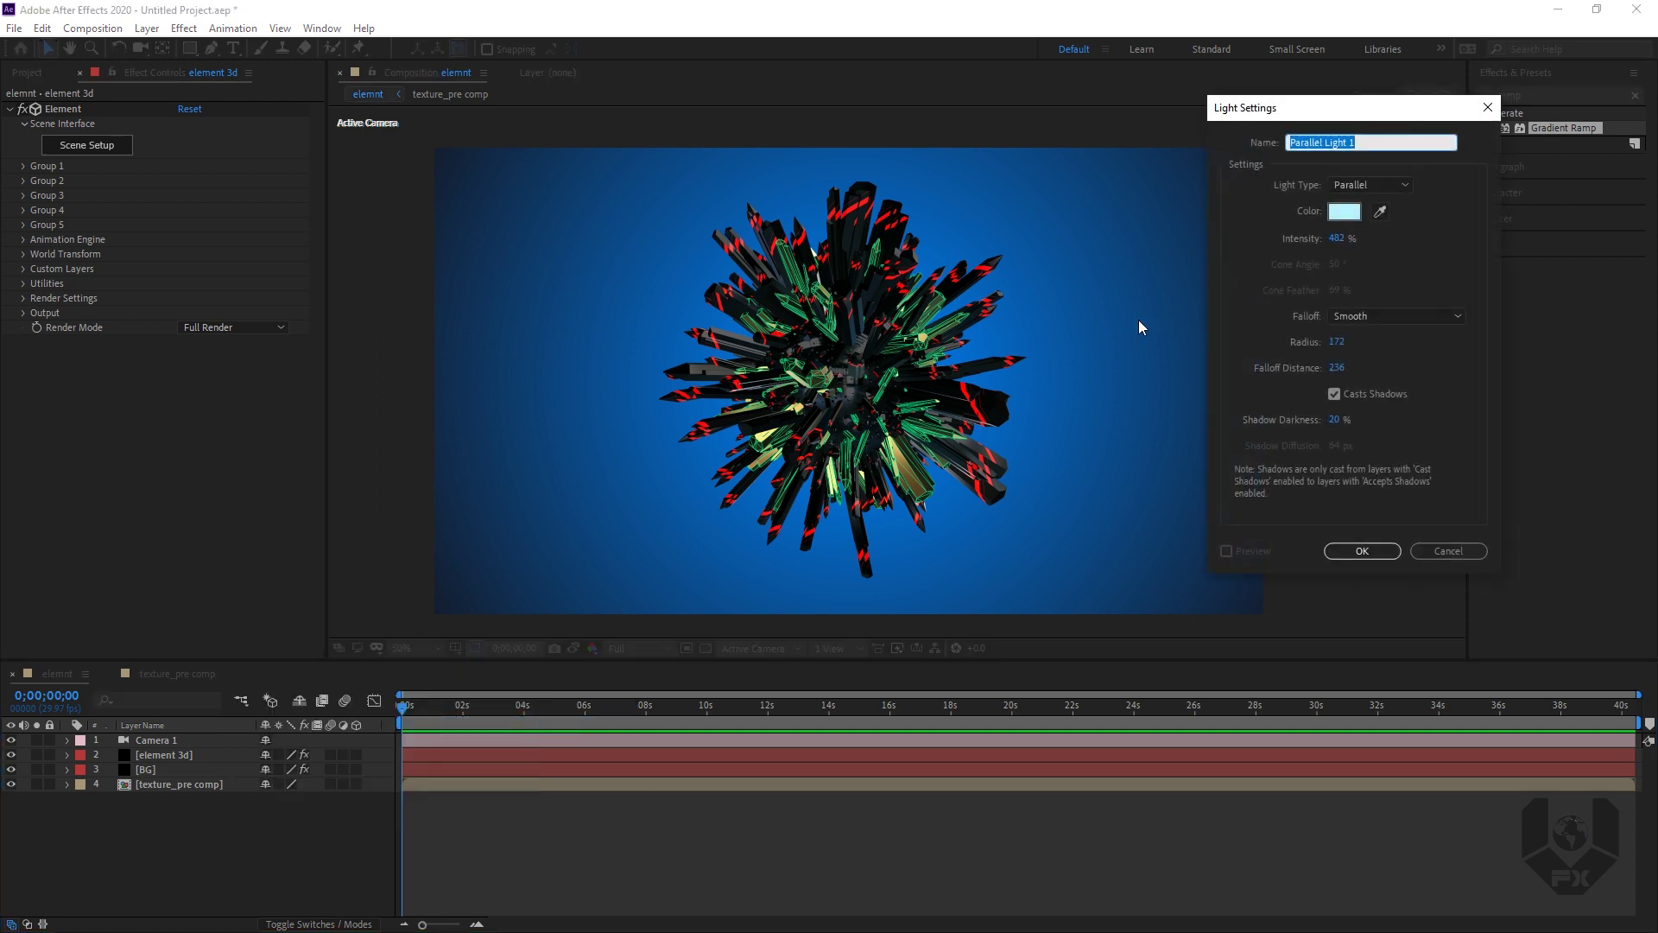
click(1335, 395)
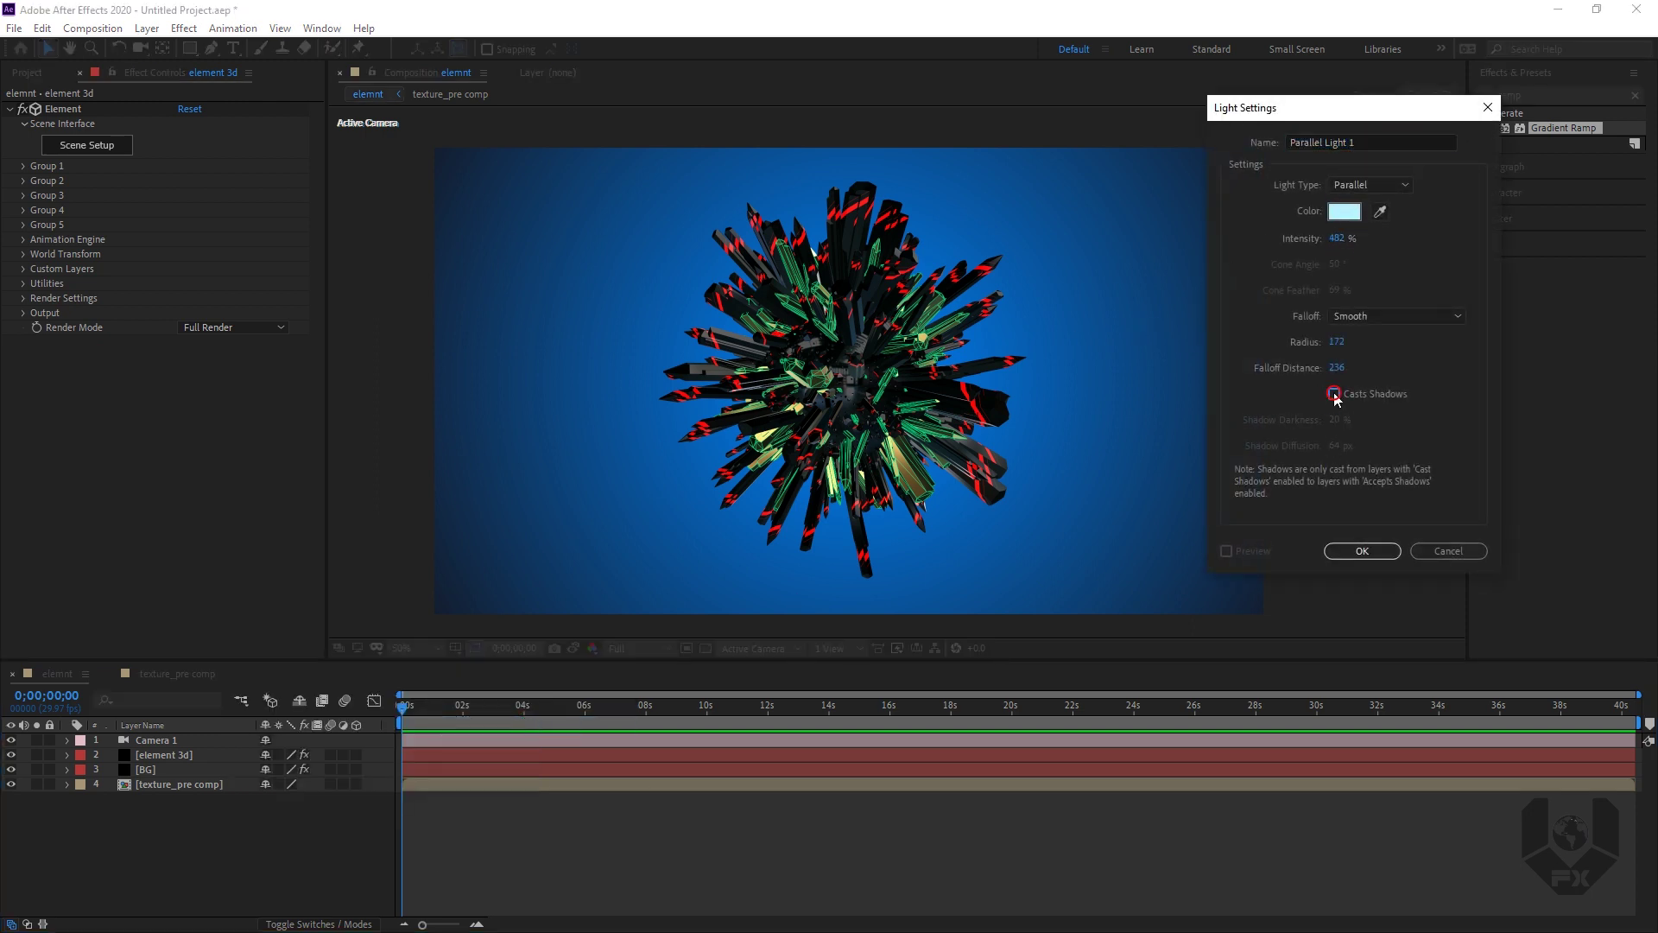
click(1373, 550)
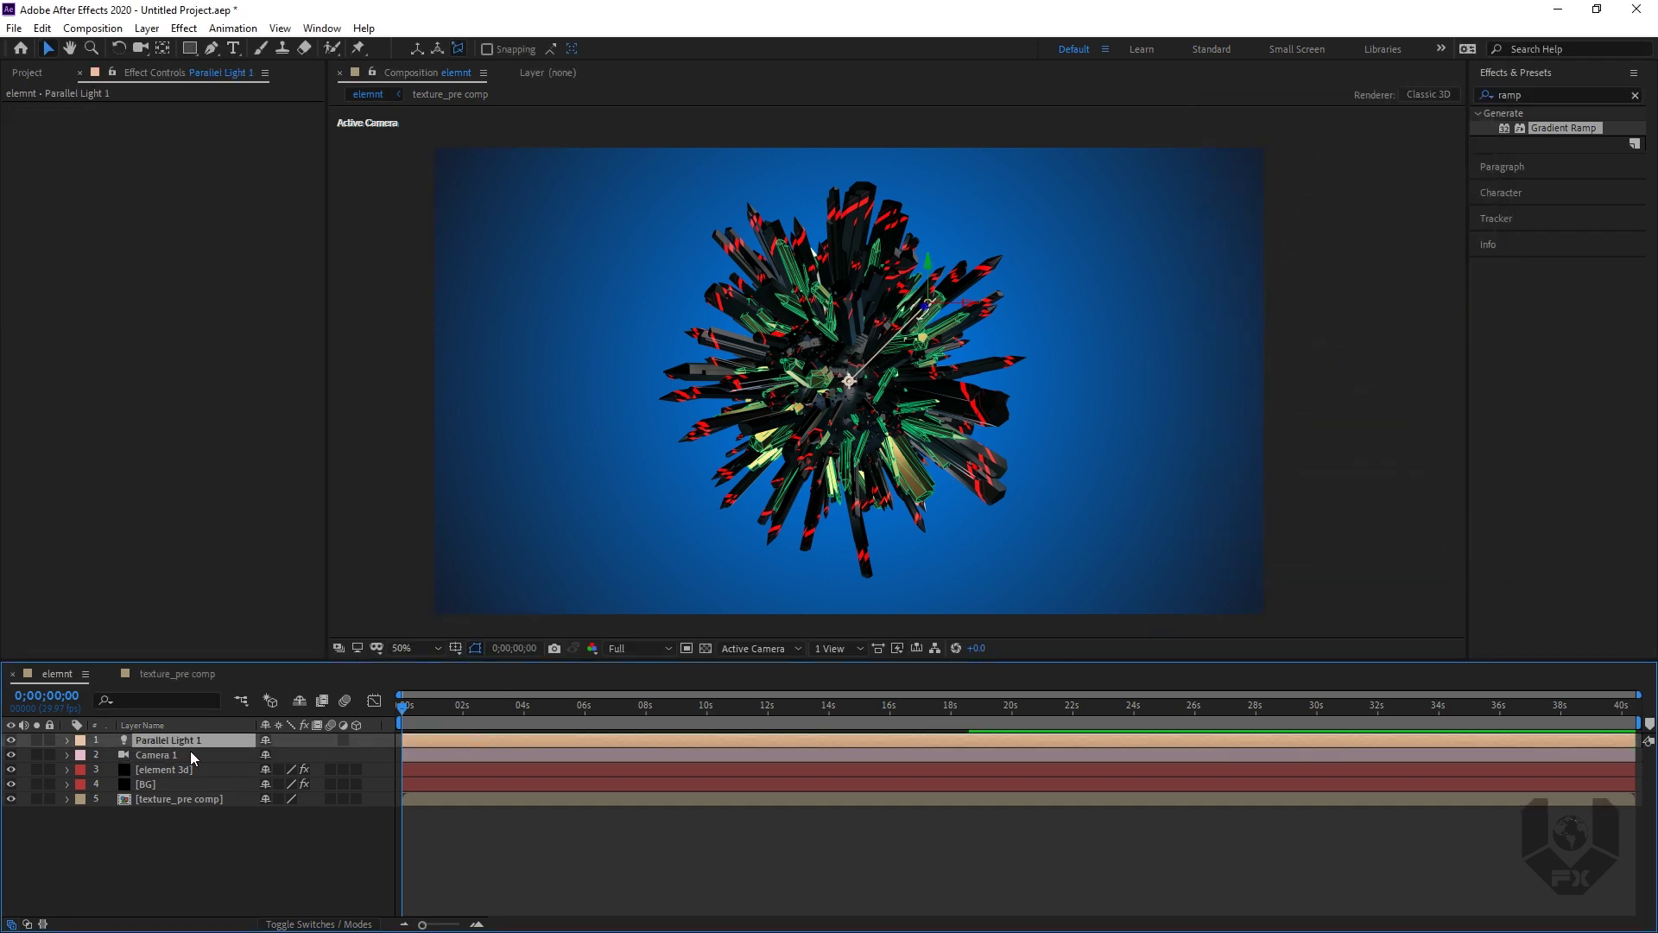
Step: Set the parallel light's Position to 10, 10, 10
key(p)
click(278, 755)
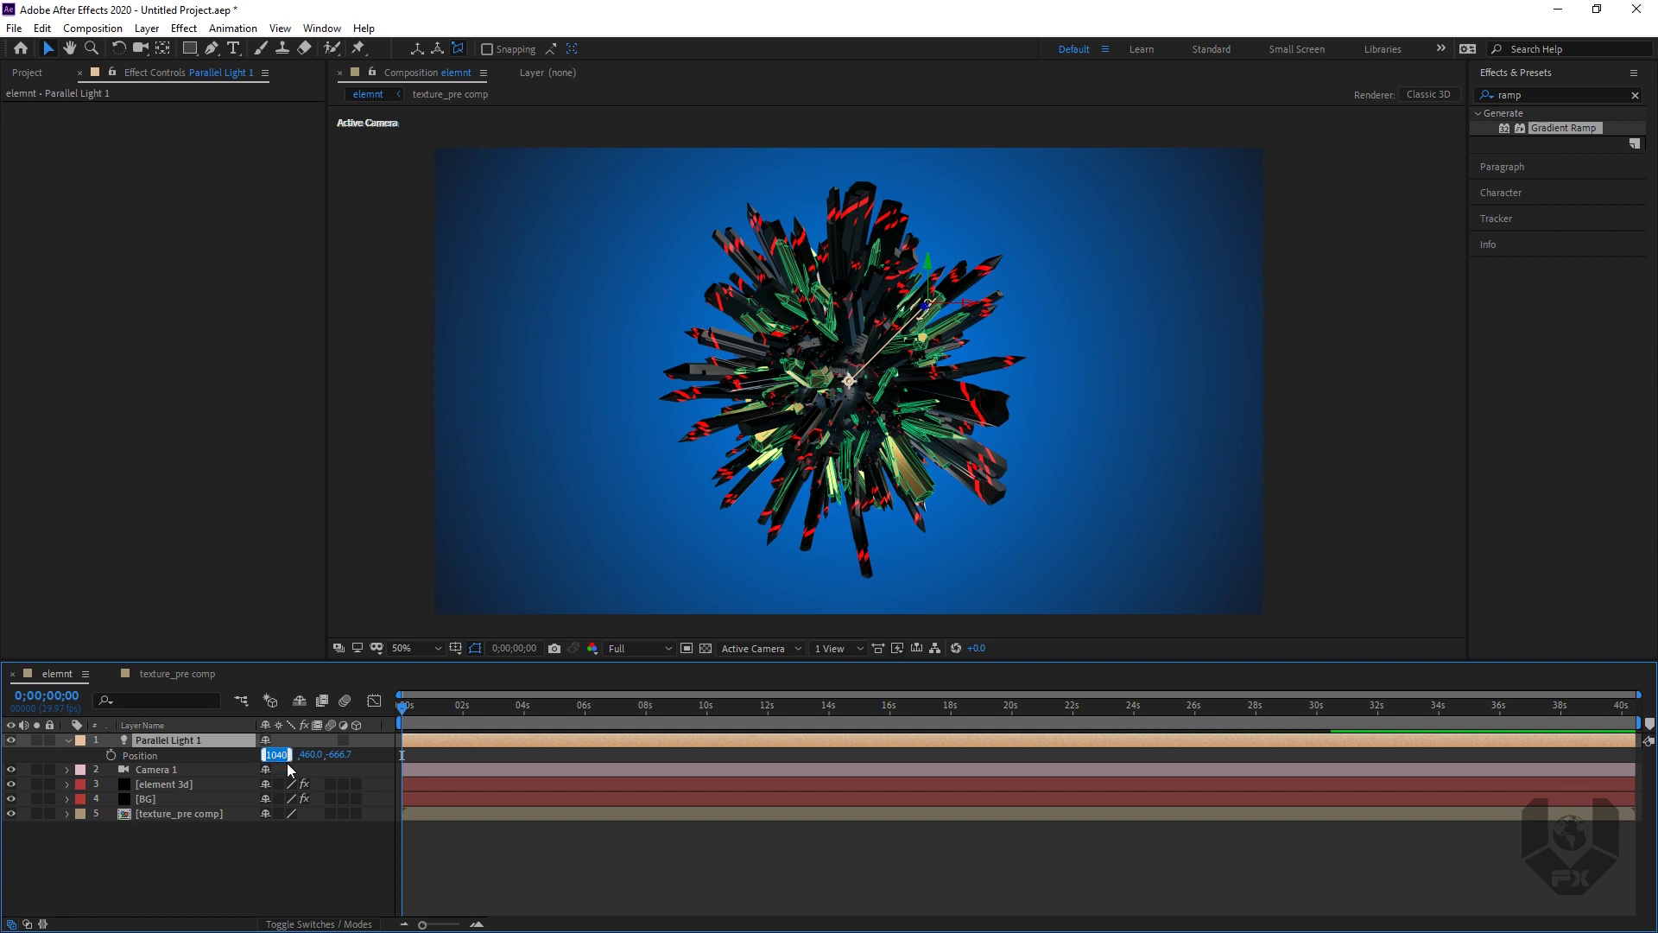
text(10)
key(Tab)
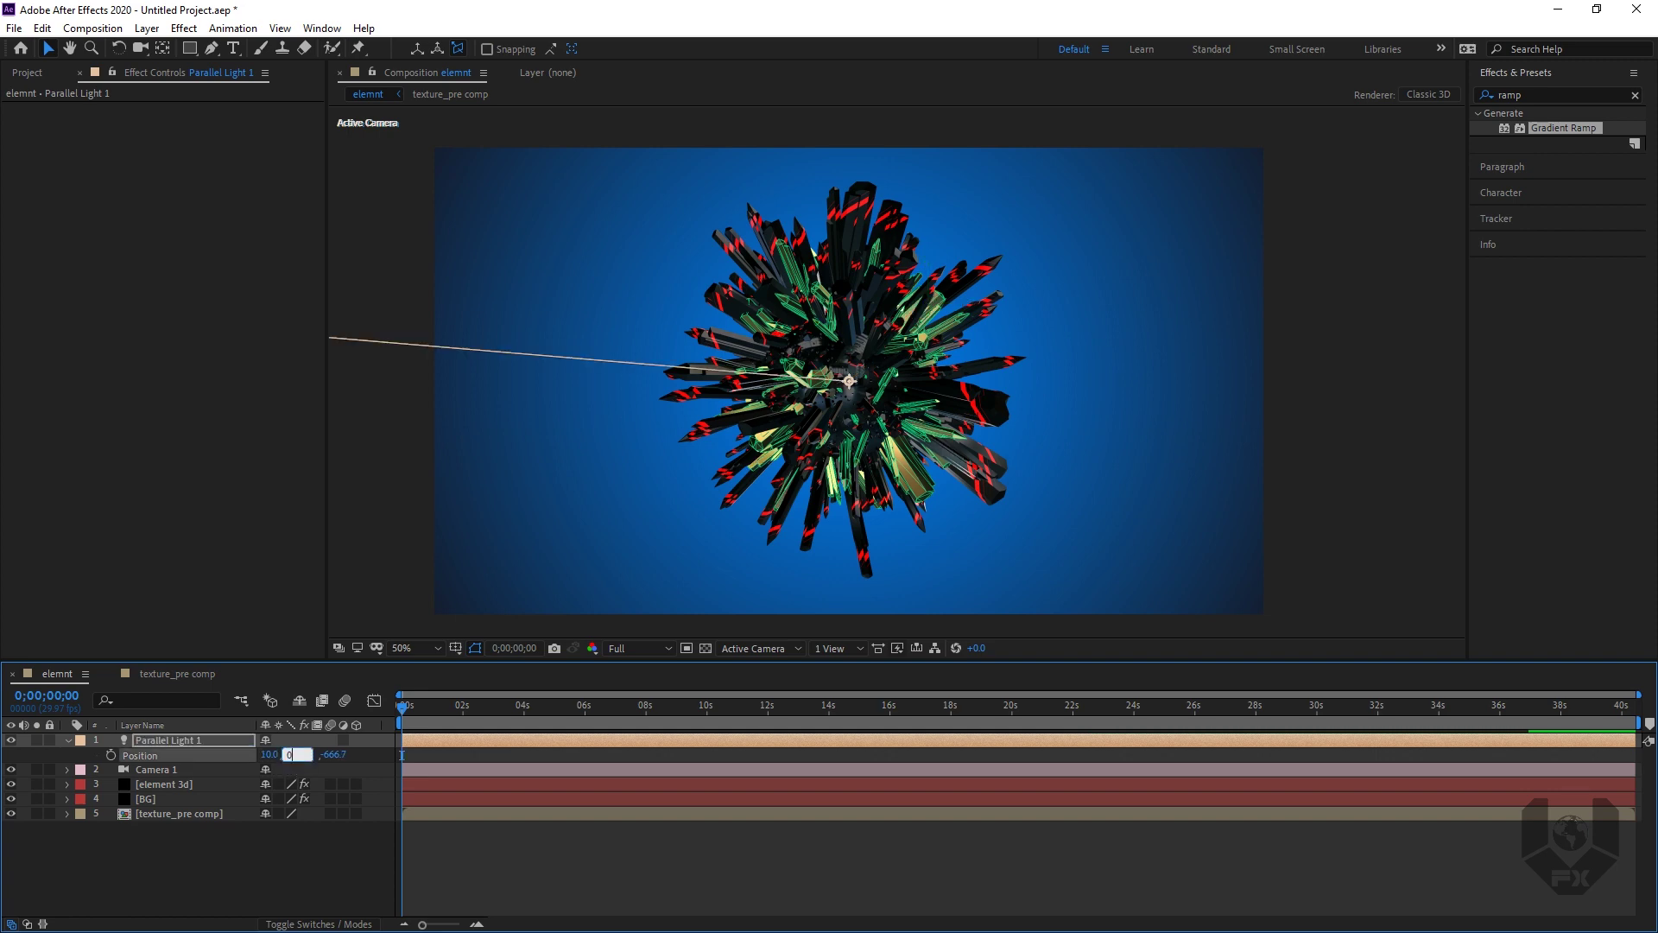
text(10)
key(Tab)
text(10)
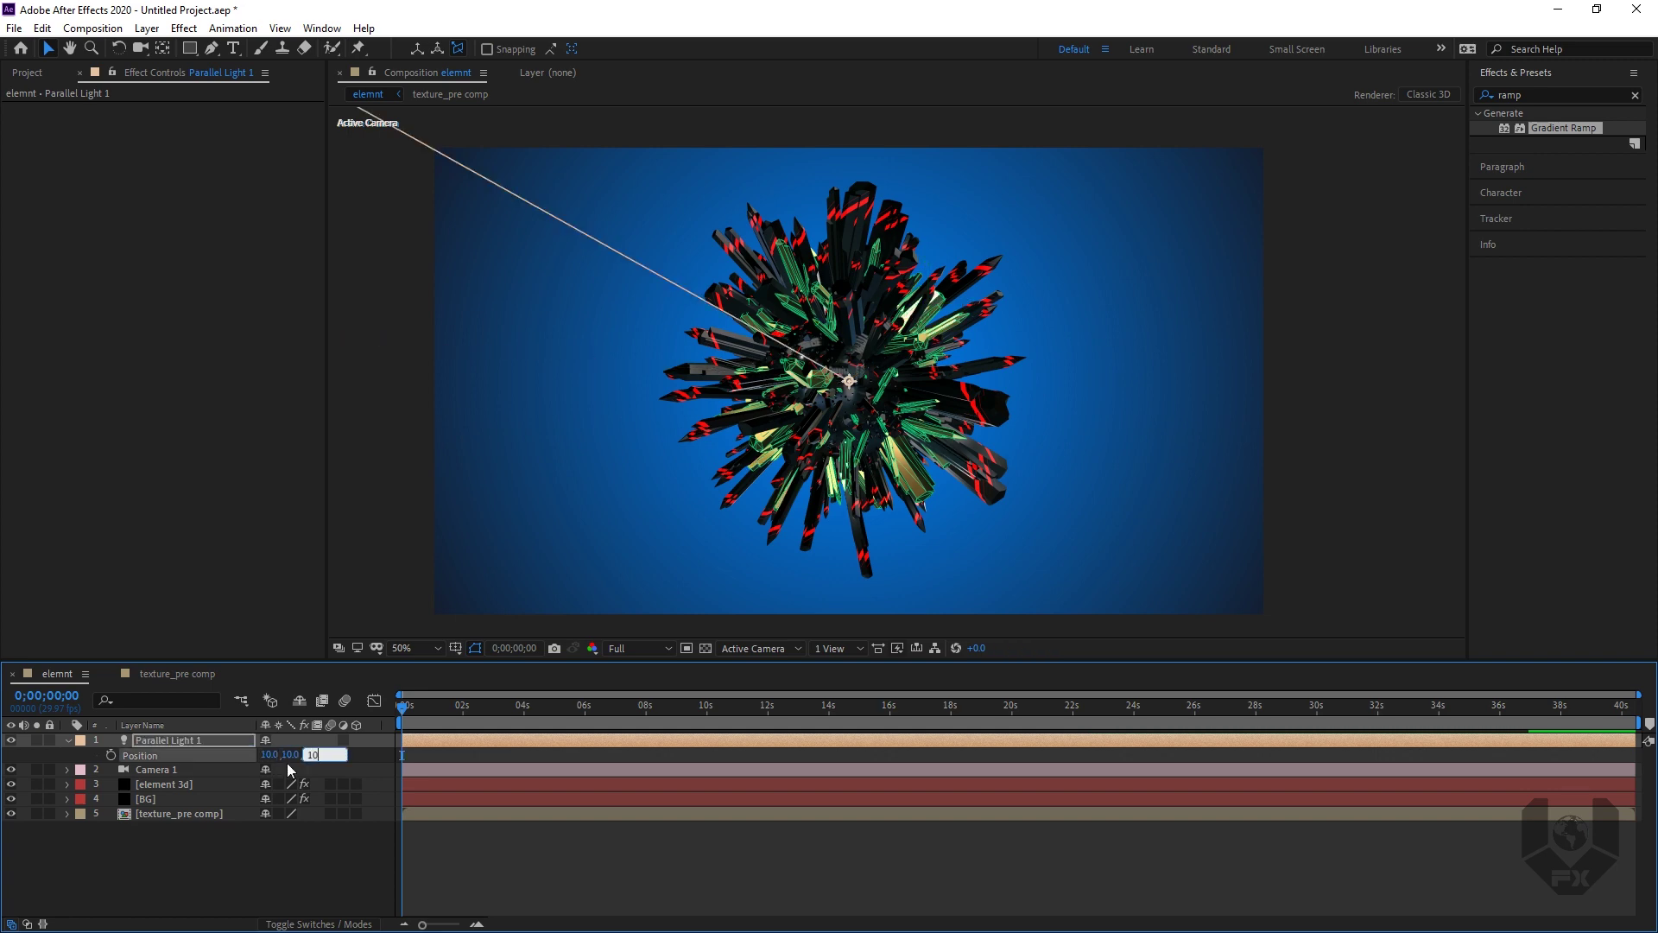
key(Return)
Step: Reveal the parallel light's Point of Interest and set it to 10, 10, 10
key(shift+a)
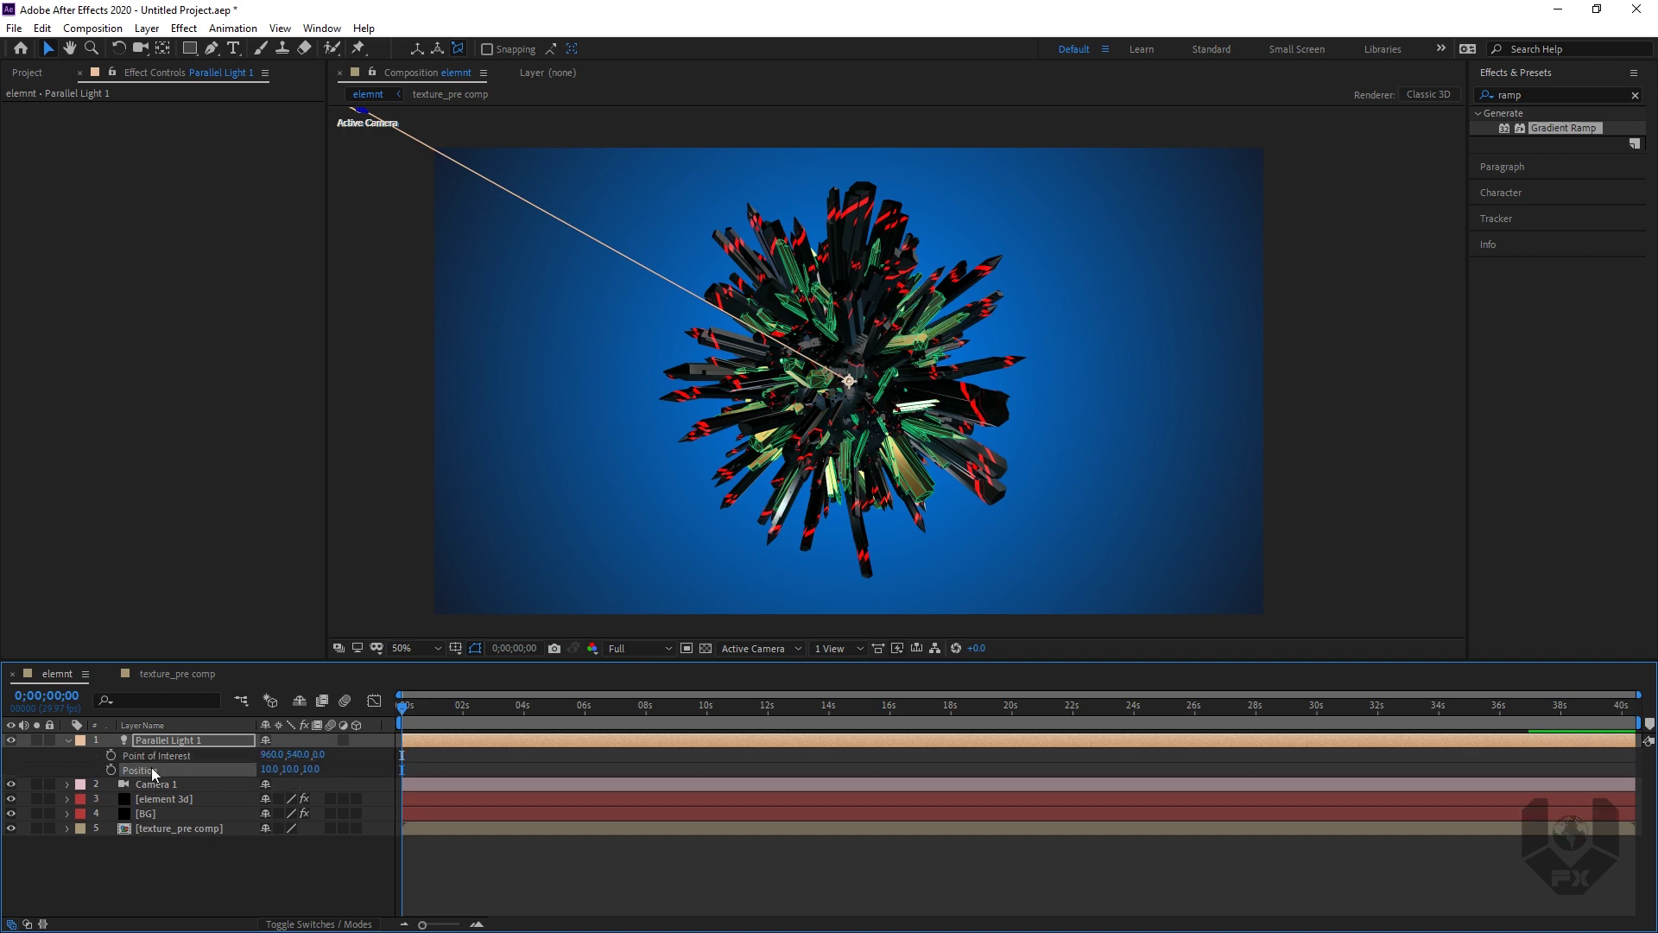
click(271, 755)
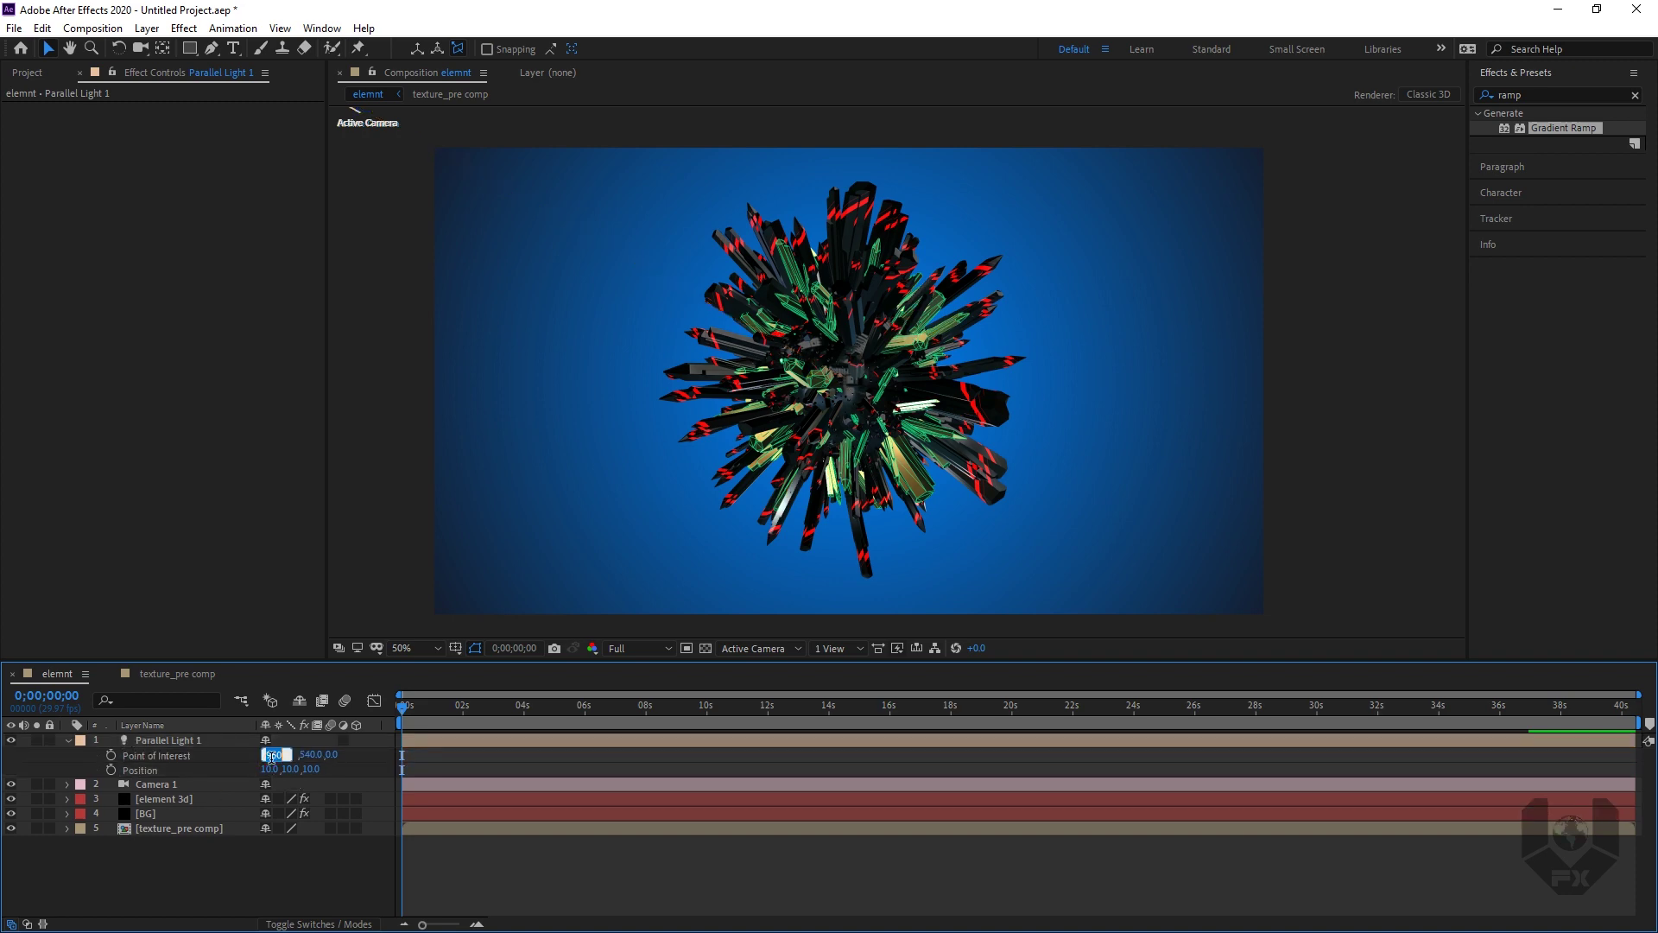
text(10)
key(Tab)
text(10)
key(Tab)
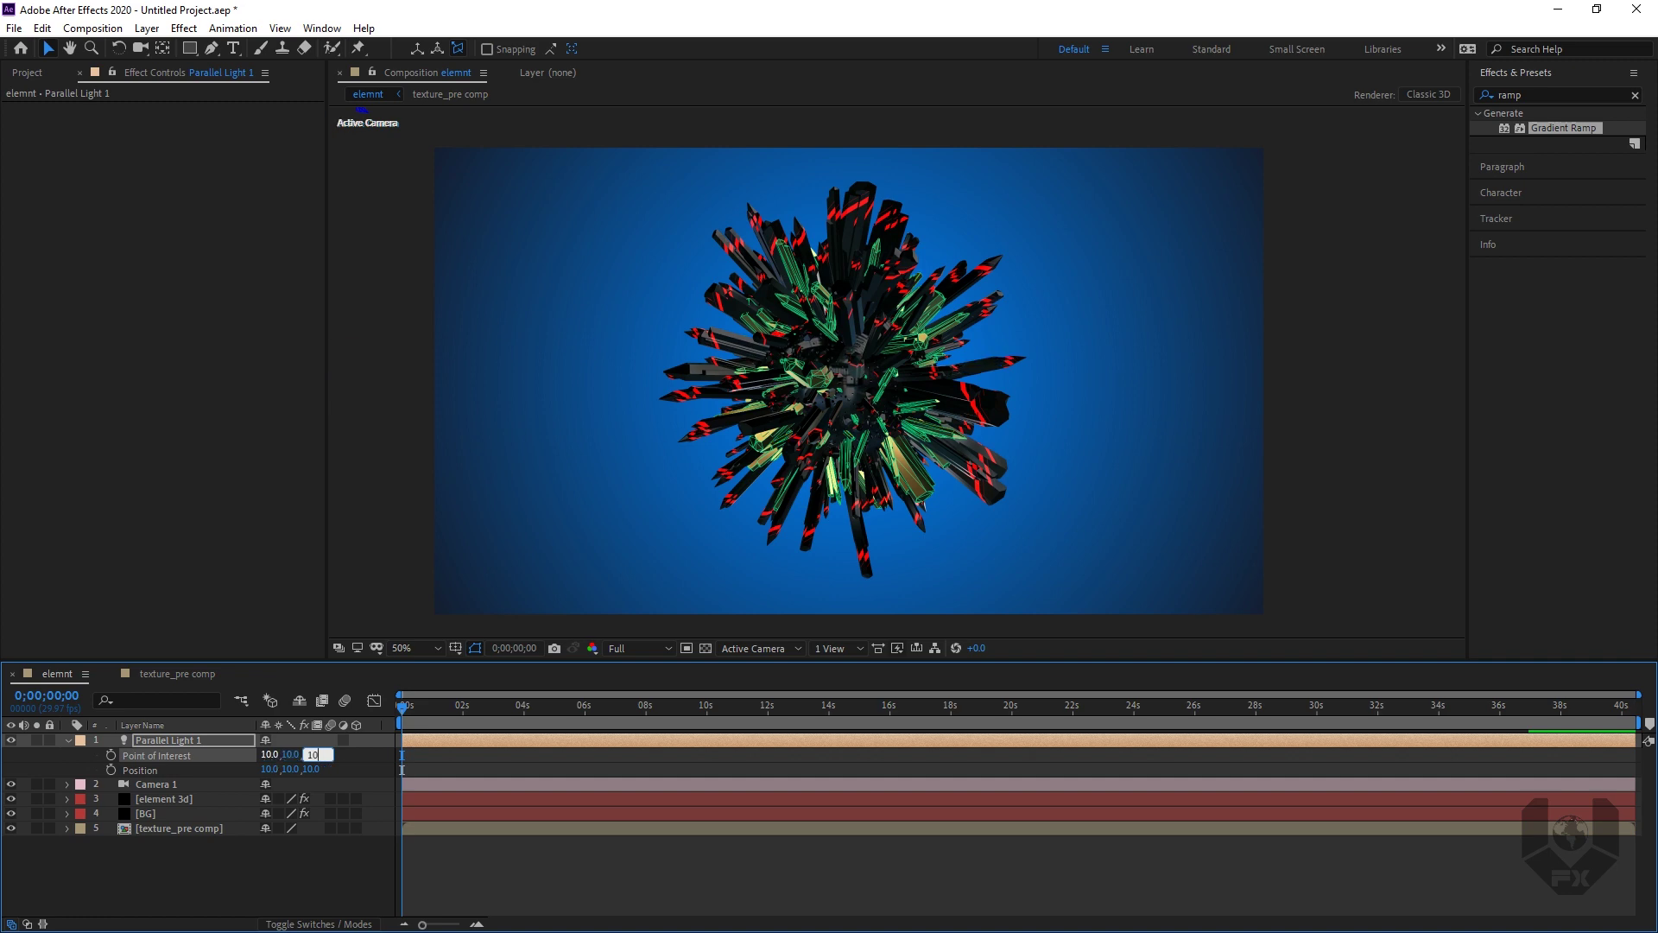
text(10)
key(Return)
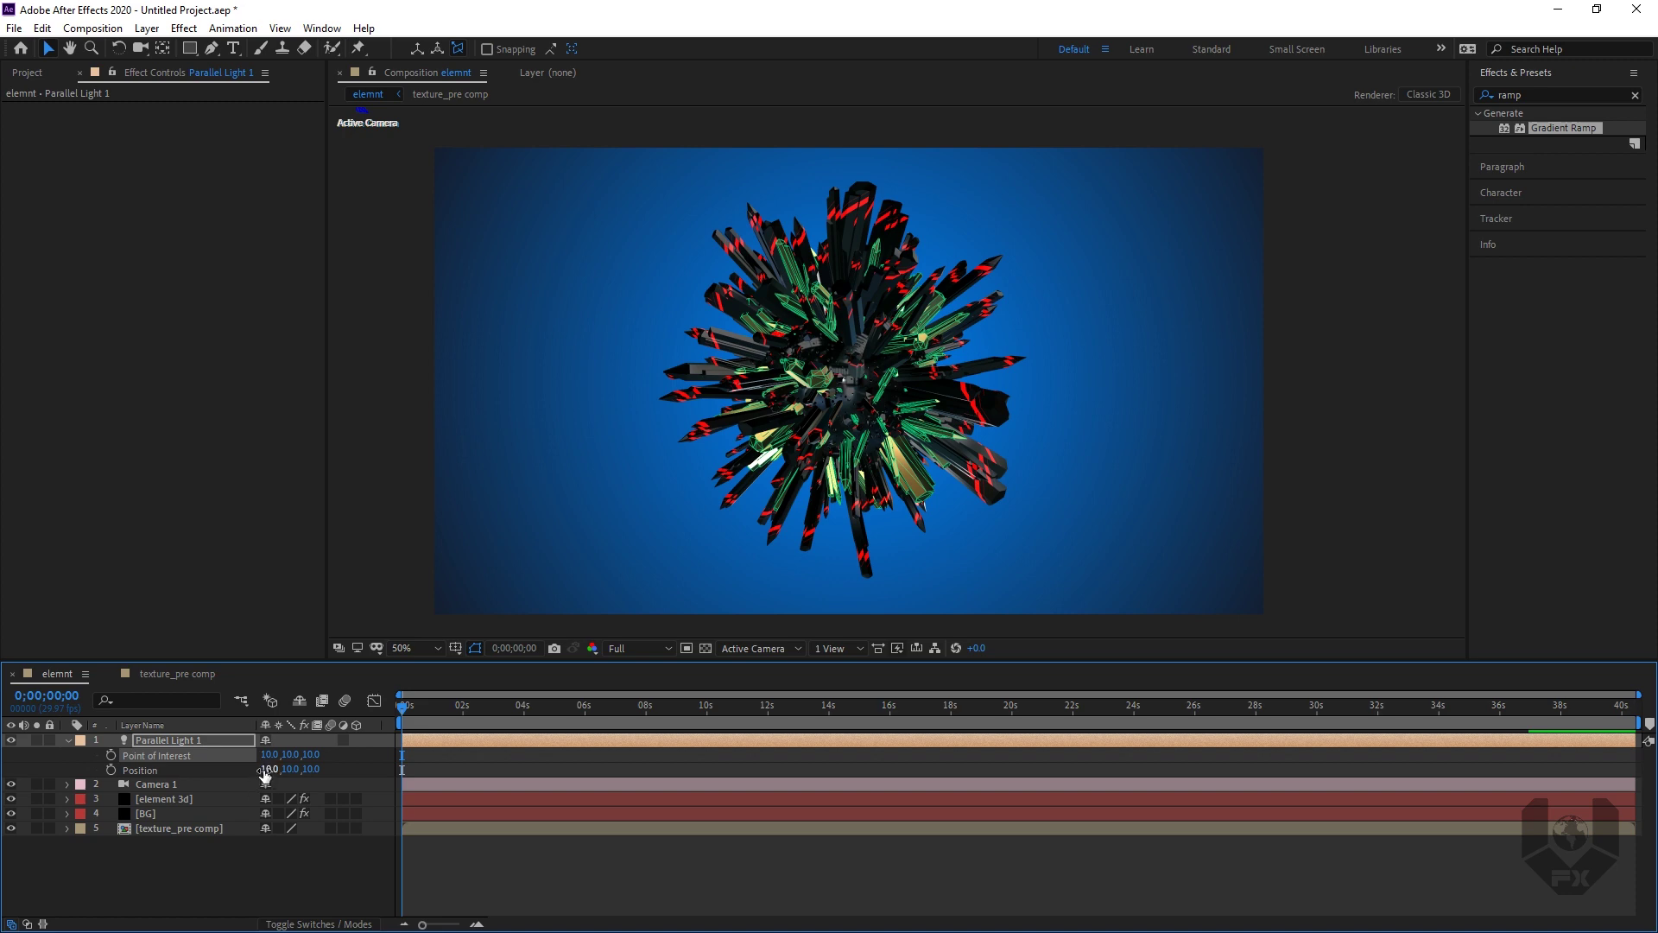
Step: Move the parallel light's Position to 450, 680, 10 and lower the composition preview resolution to Quarter
drag(265, 773, 372, 762)
click(658, 636)
click(648, 648)
click(641, 743)
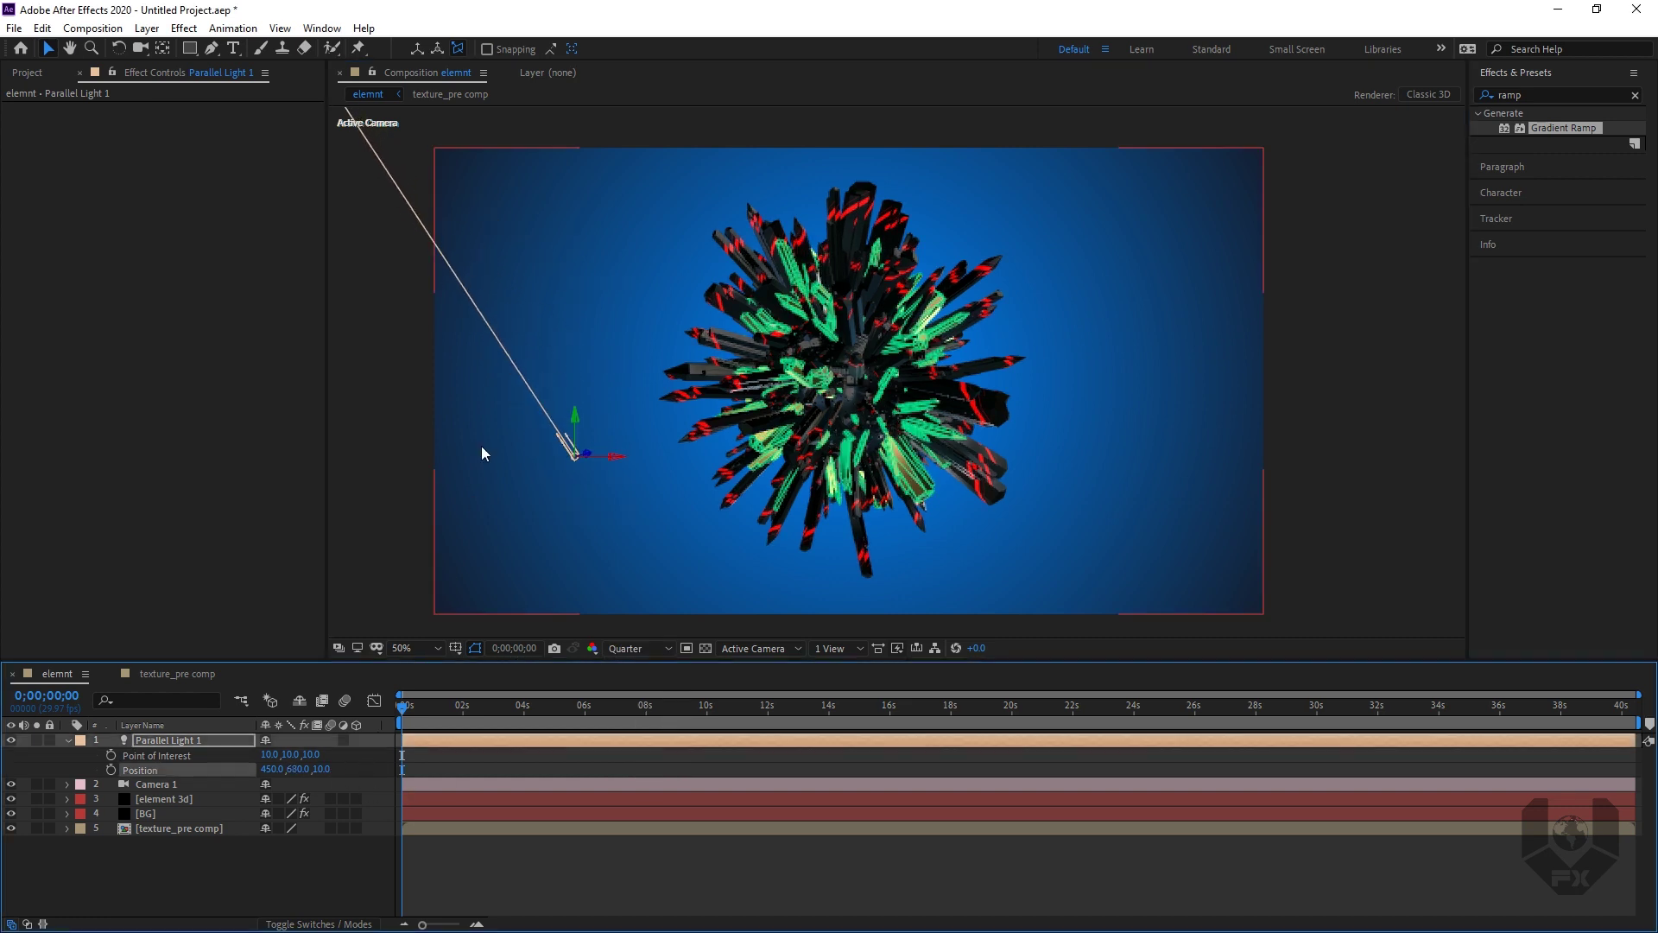
Step: Aim the parallel light at the crystal cluster with Point of Interest 999.9, 532.1, -1240 and Position 920, 40, -2060
key(comma)
click(616, 235)
drag(616, 235, 860, 393)
key(slash)
key(comma)
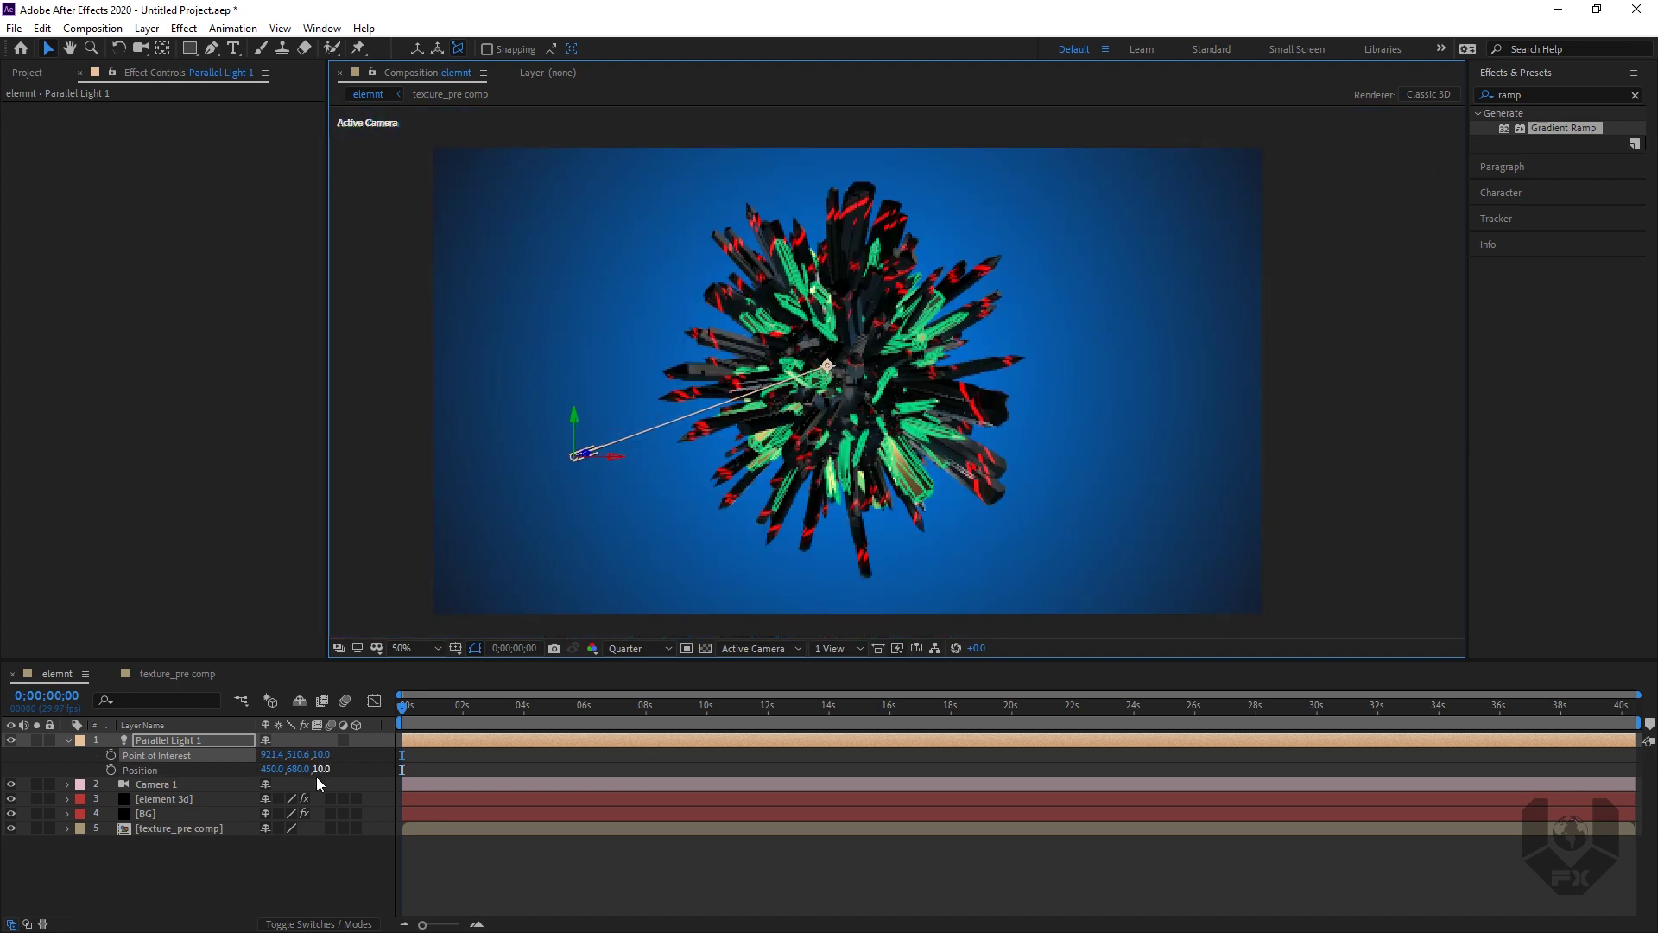
drag(298, 770, 226, 735)
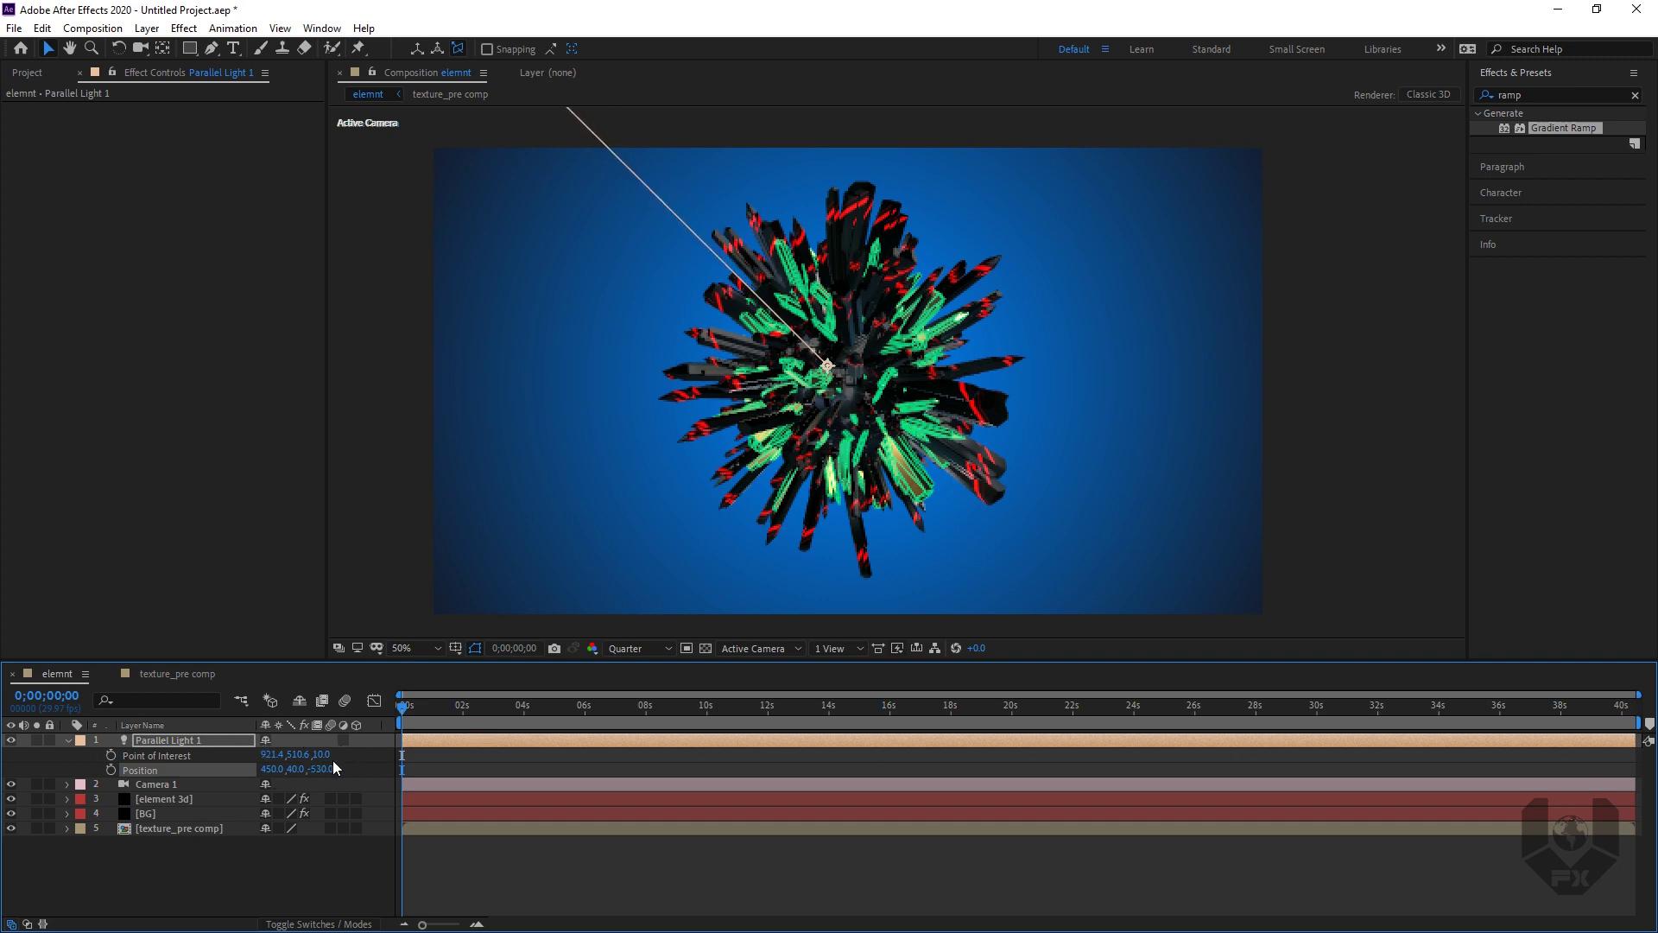
drag(335, 768, 497, 732)
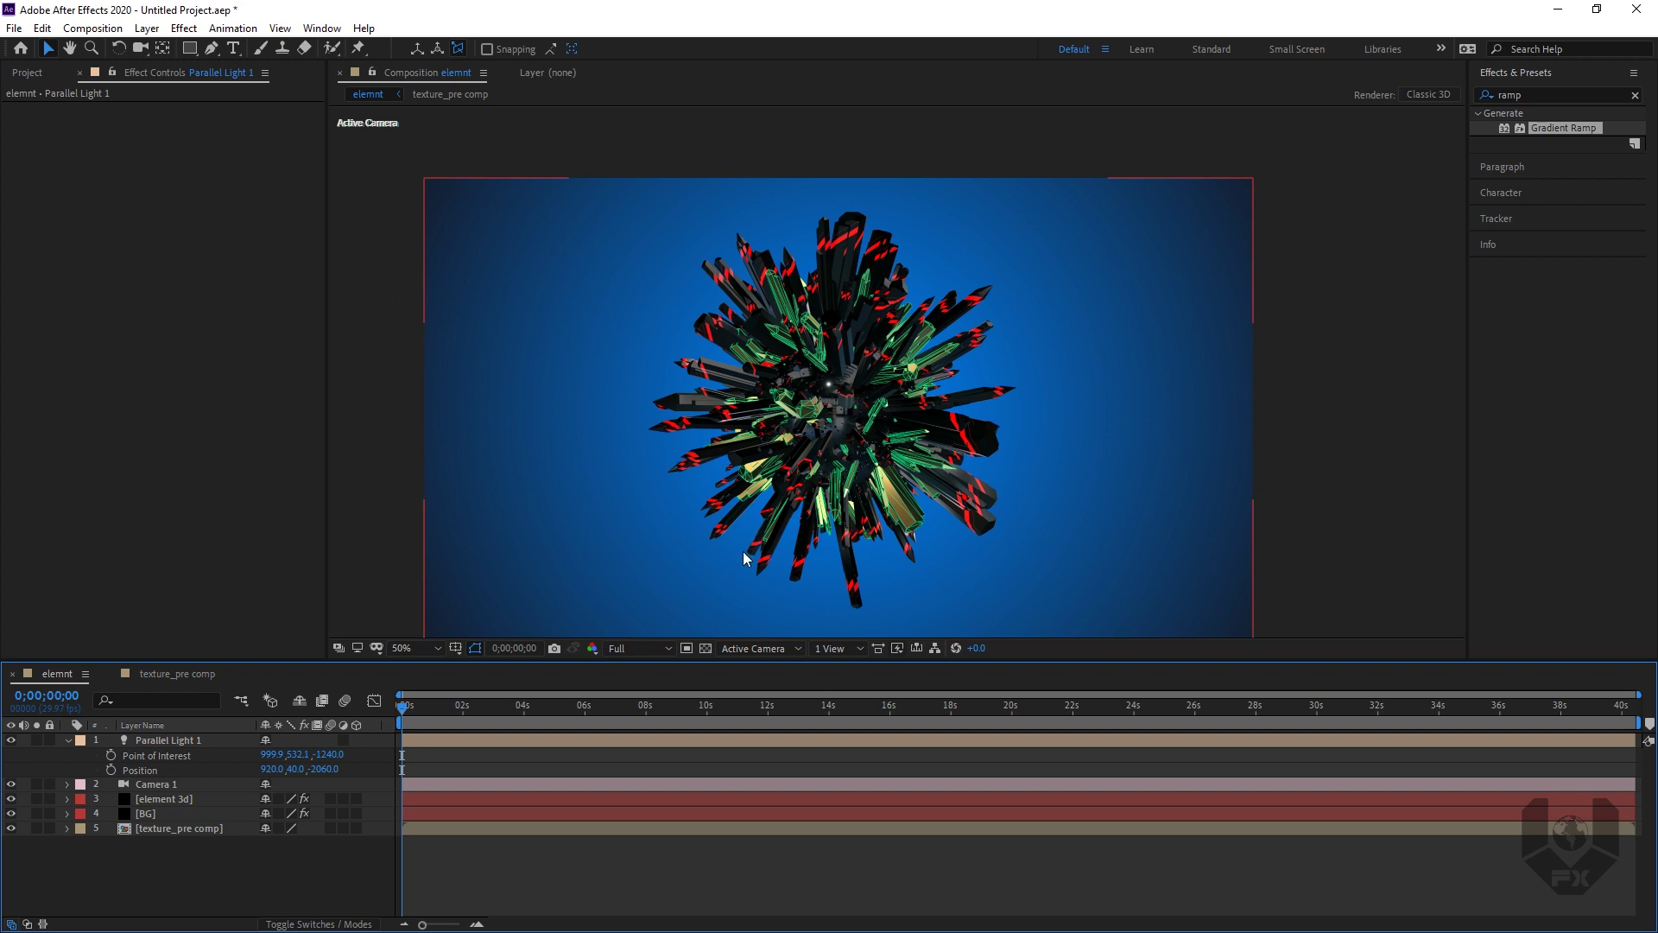
Step: Add a Point light to the elemnt composition with the light blue colour 8EAEFF
right_click(204, 864)
mouse_move(289, 682)
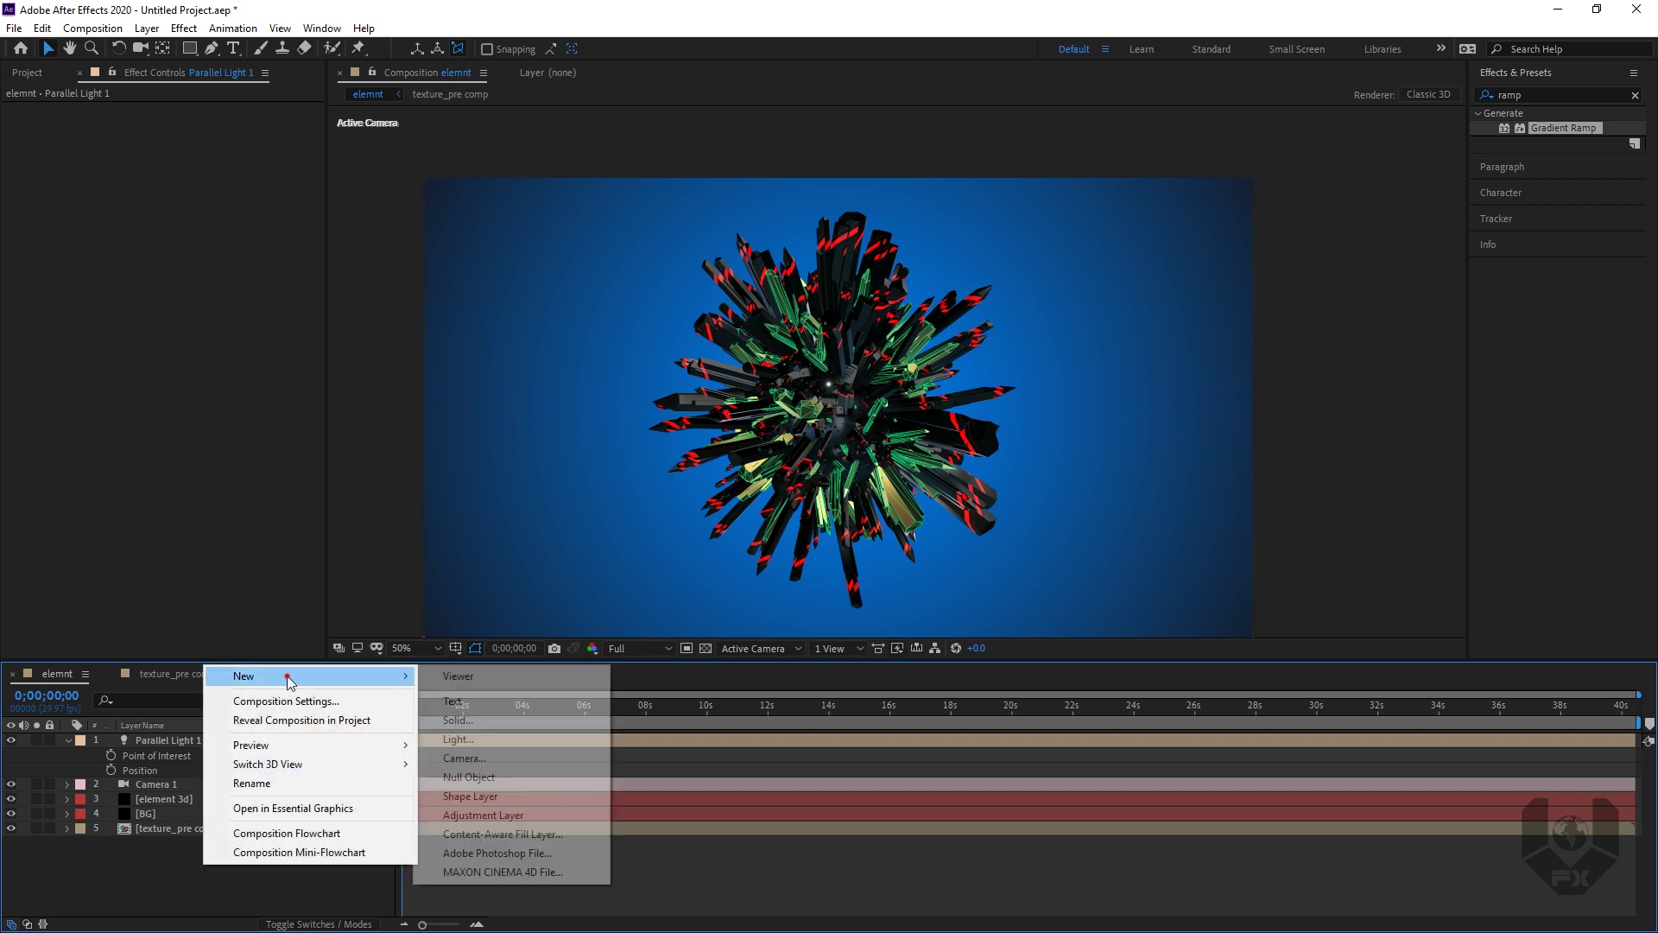
click(512, 738)
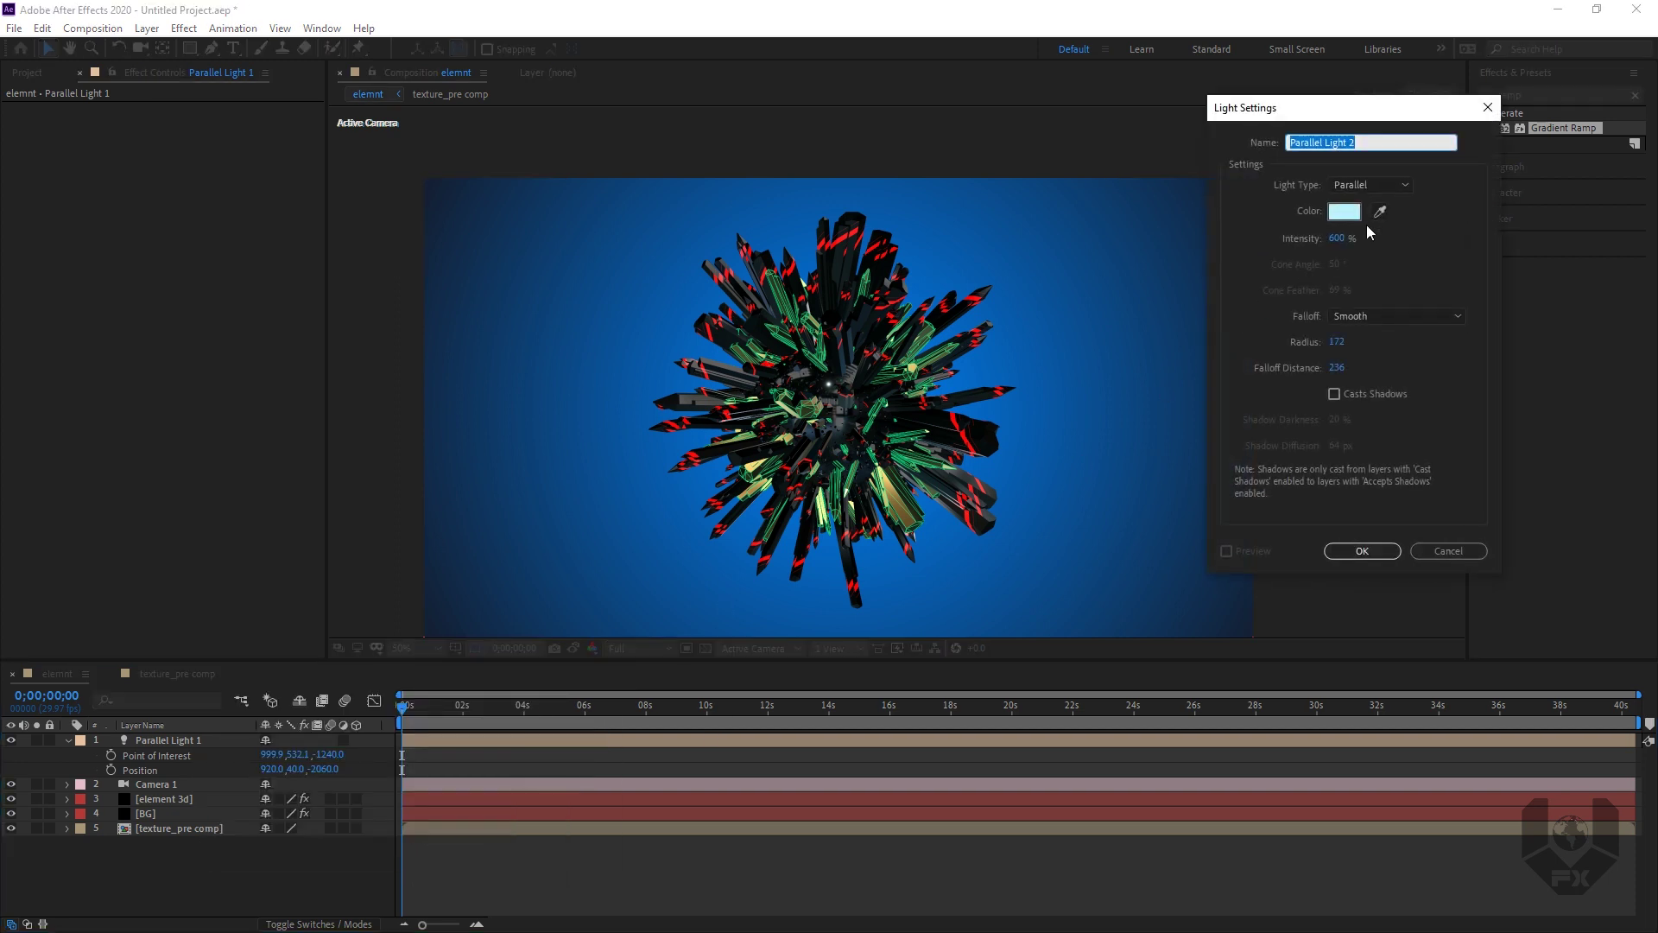
click(1377, 186)
click(1371, 240)
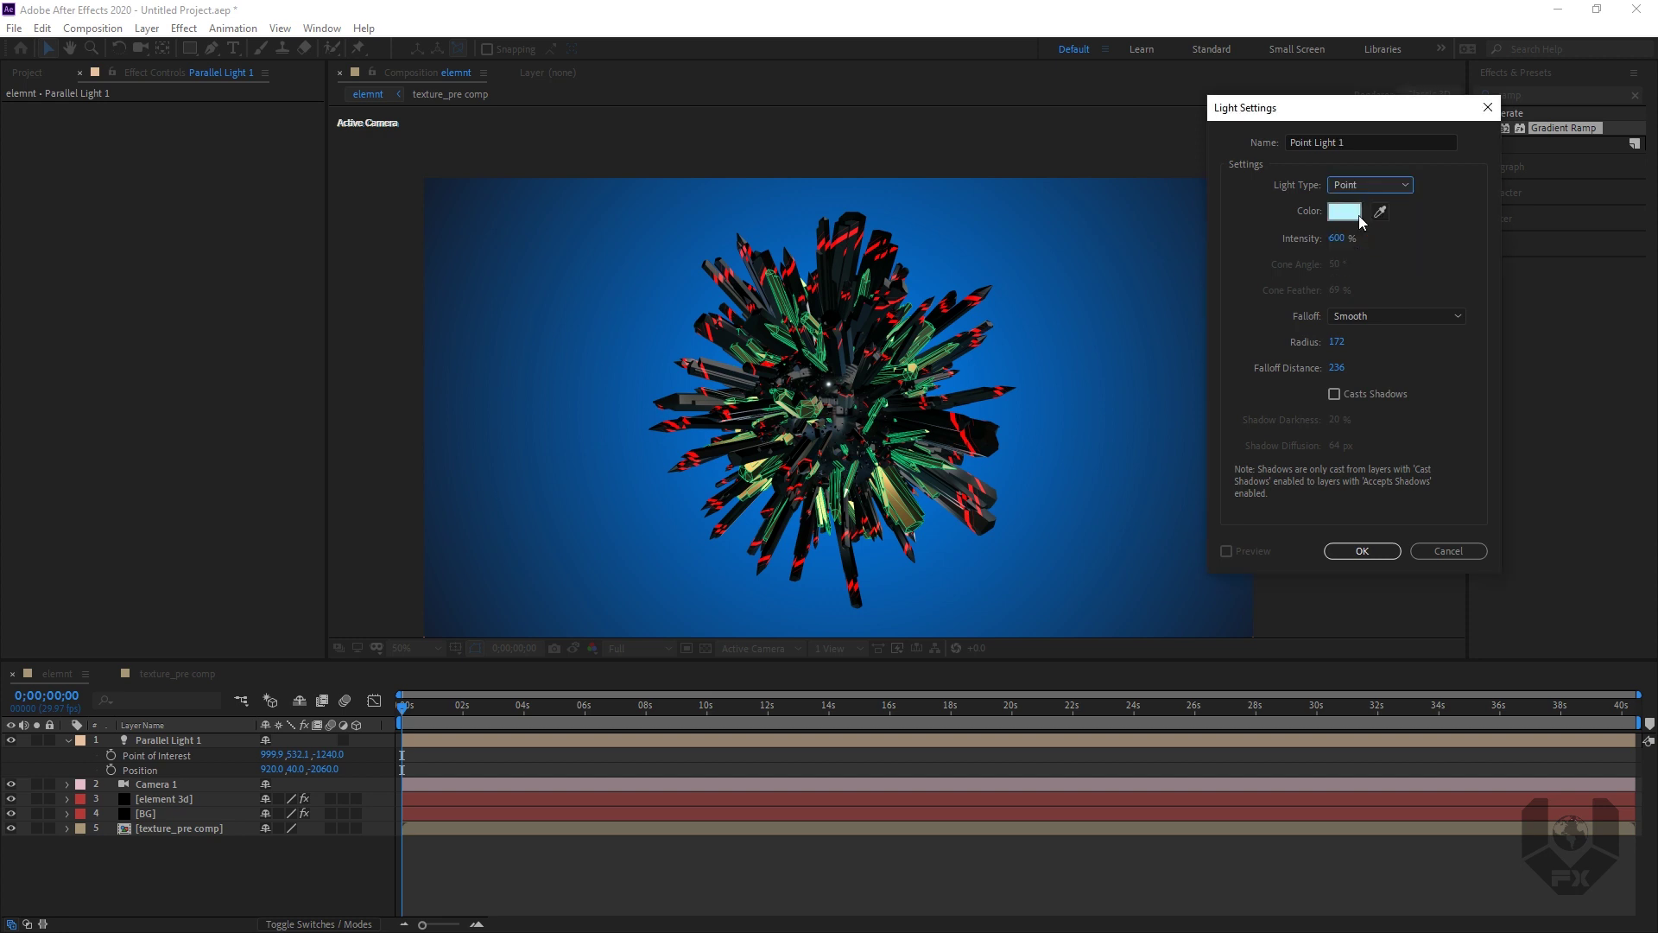
click(1346, 210)
click(1390, 230)
drag(1390, 230, 1391, 218)
drag(1237, 142, 1244, 127)
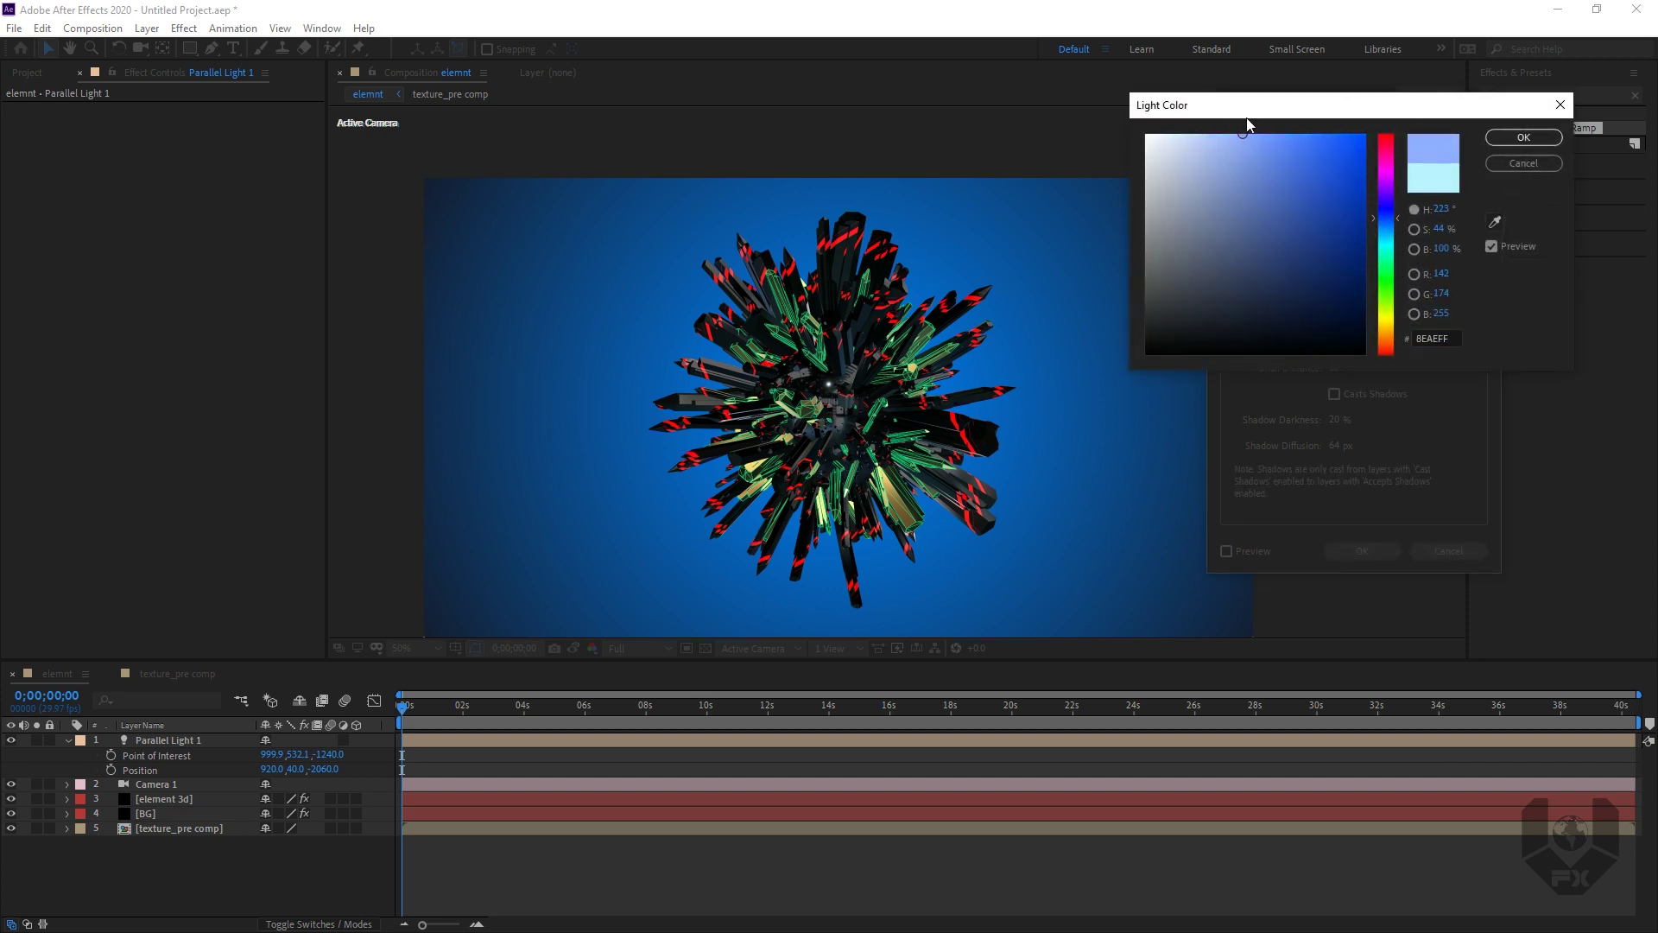
click(1524, 137)
click(1363, 549)
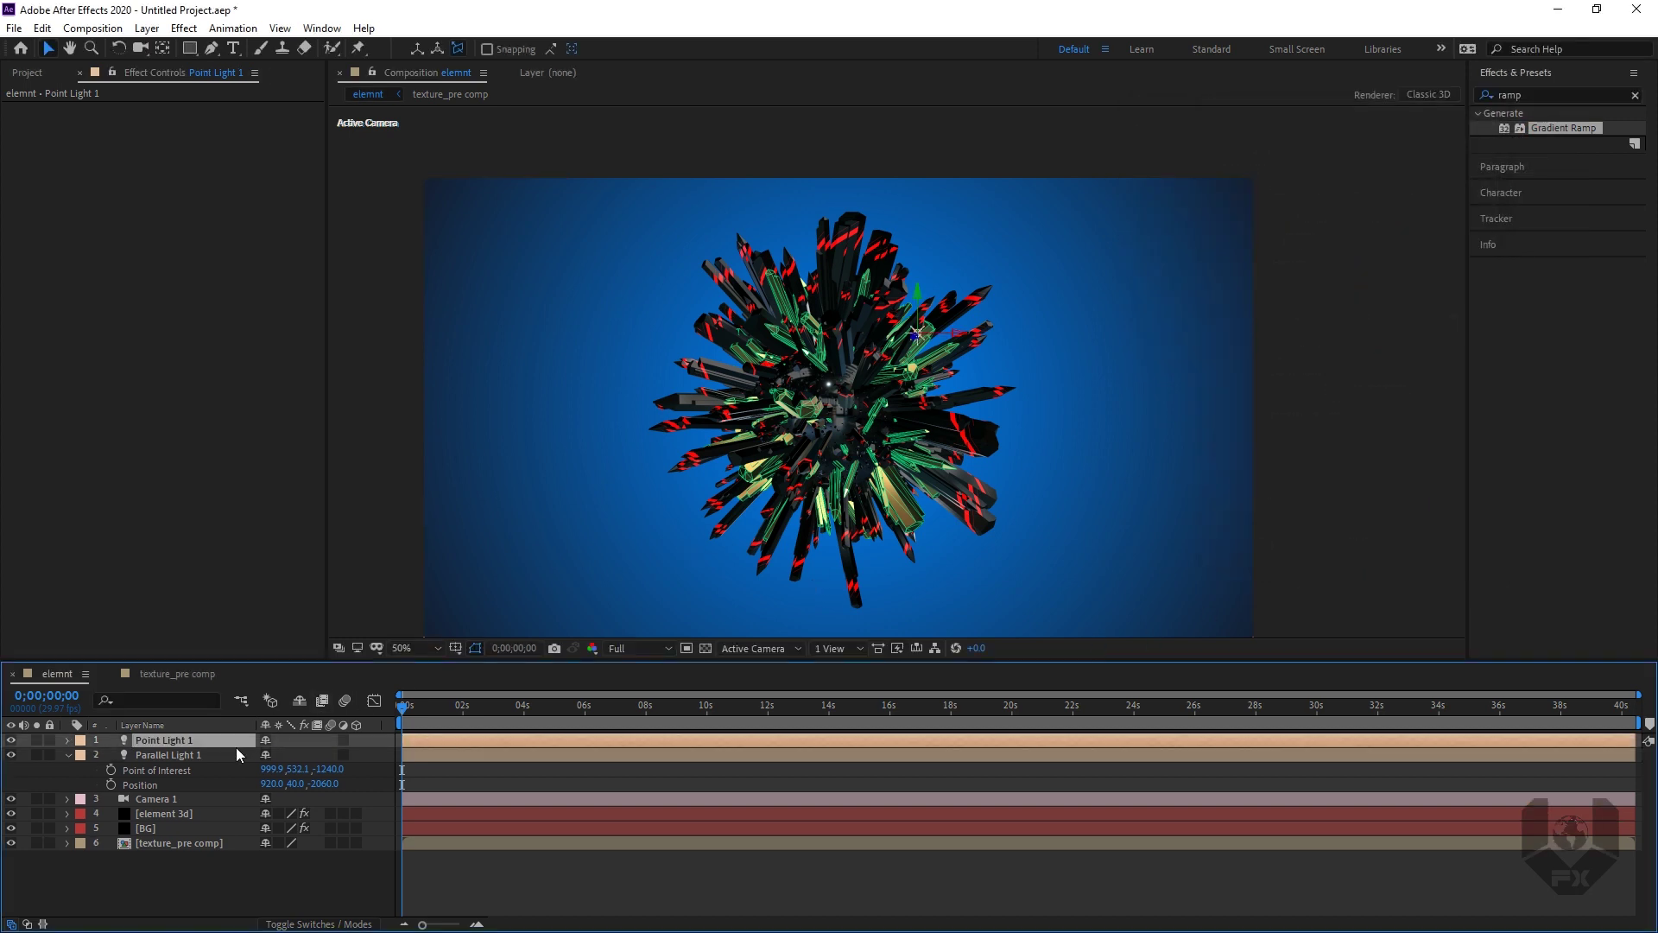
Step: Reveal the point light's Position and set it to 920, 750, -666.7 below the crystal cluster
key(p)
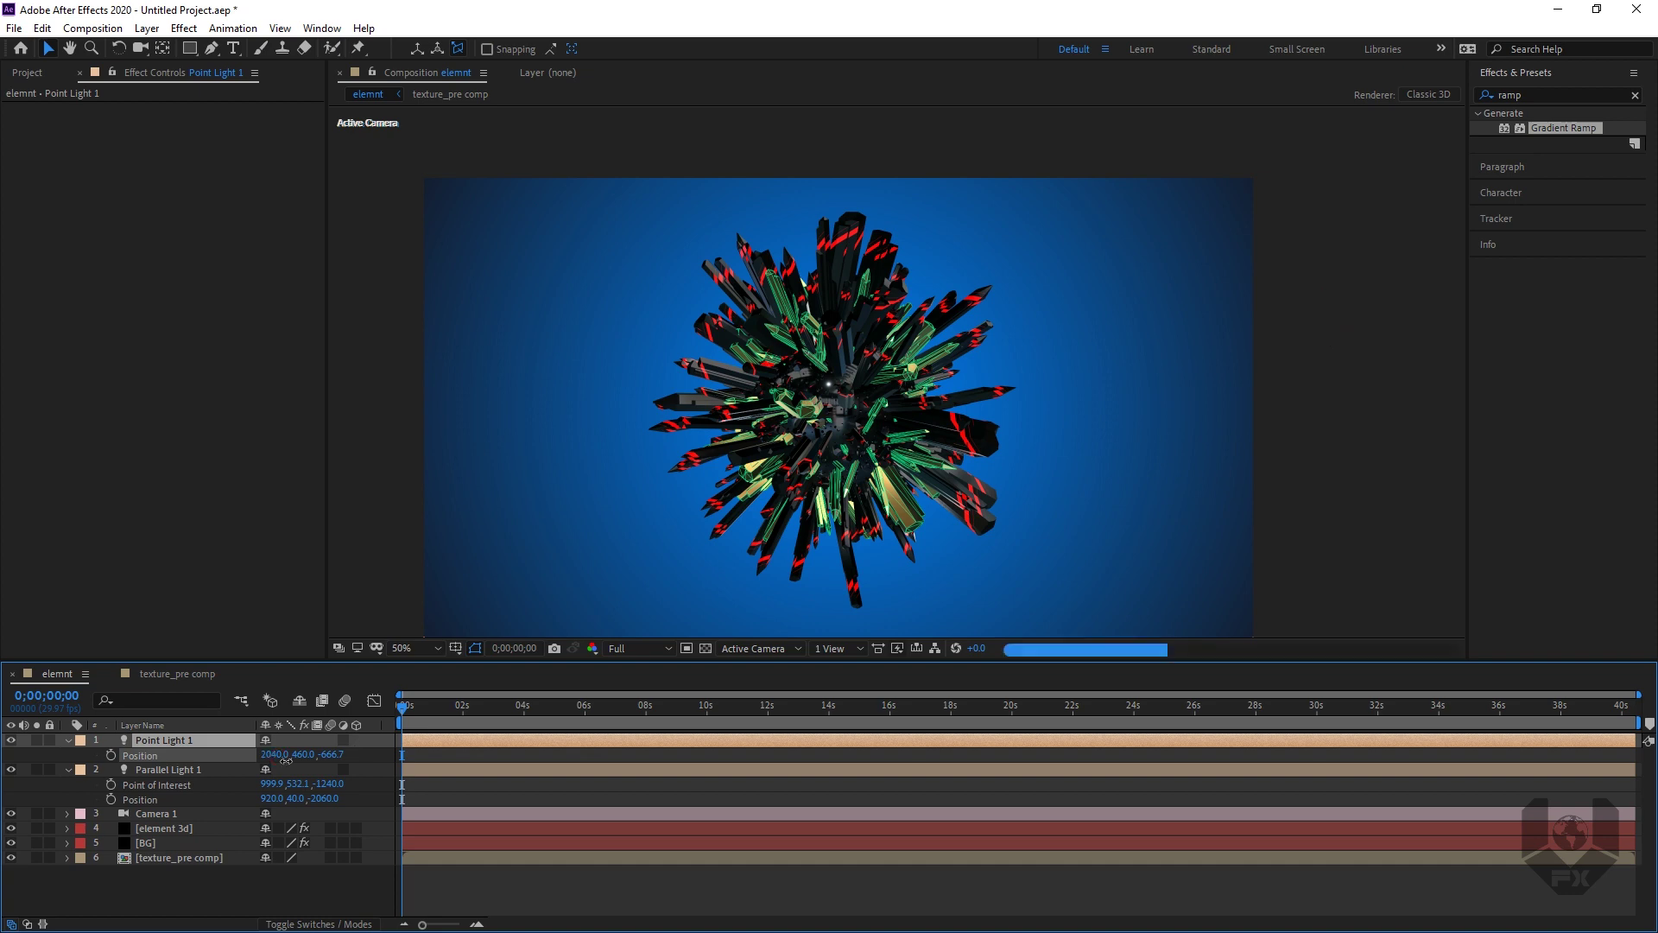
drag(262, 765, 322, 754)
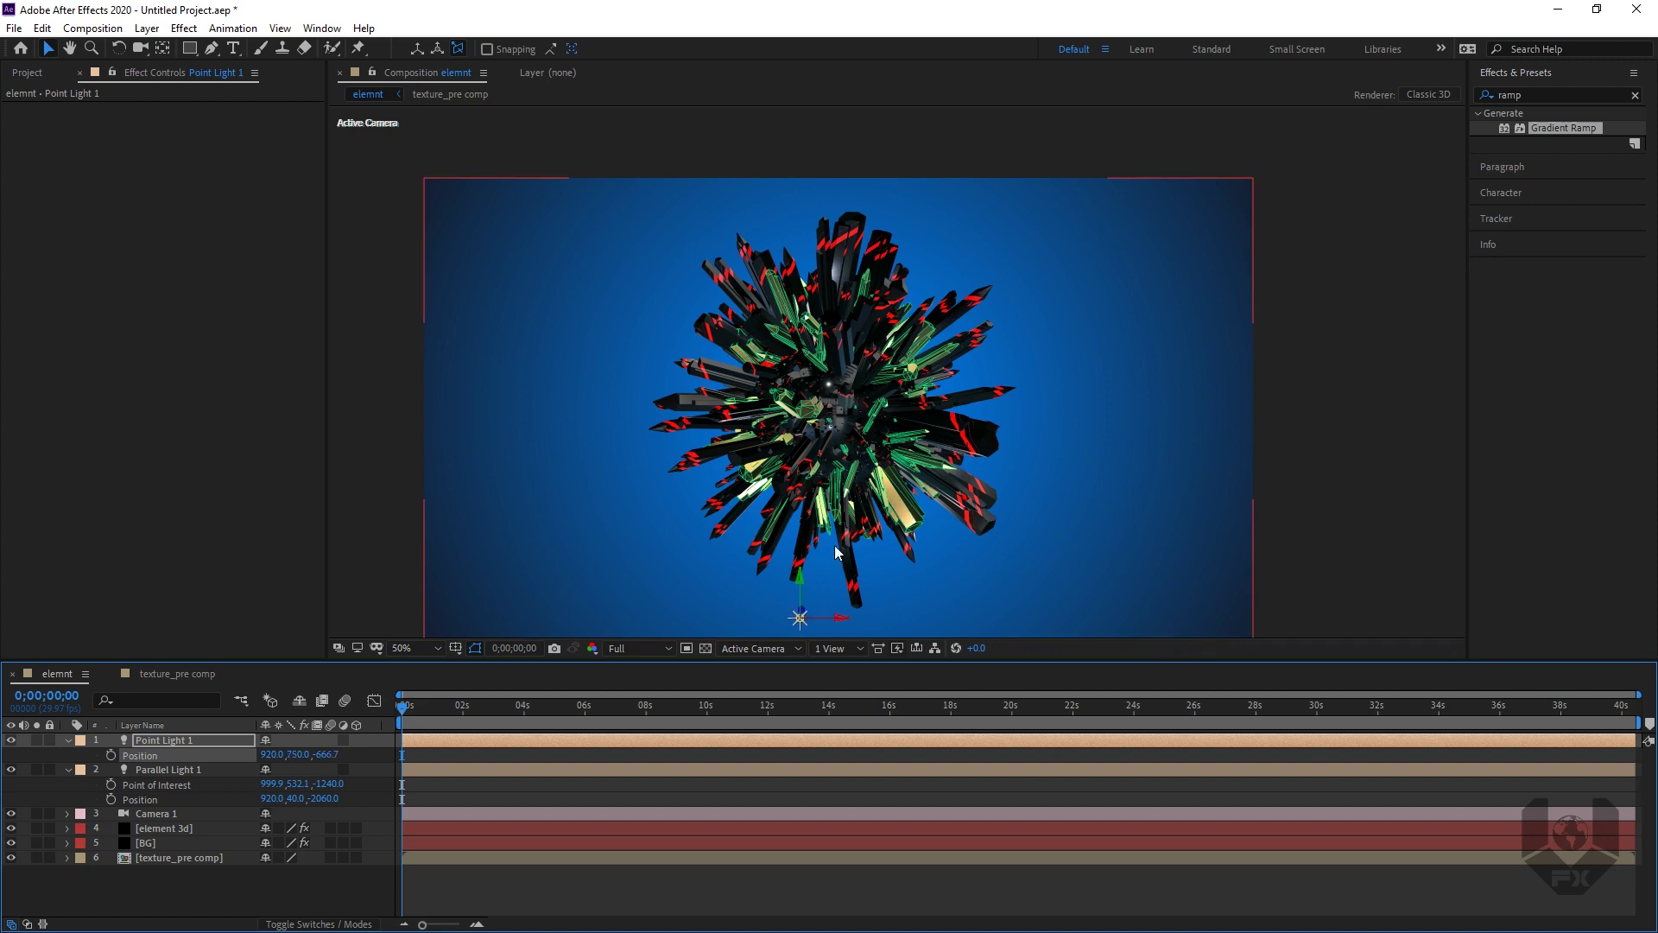
click(296, 888)
Step: Reduce the point light's Intensity to 145% in its light settings
key(slash)
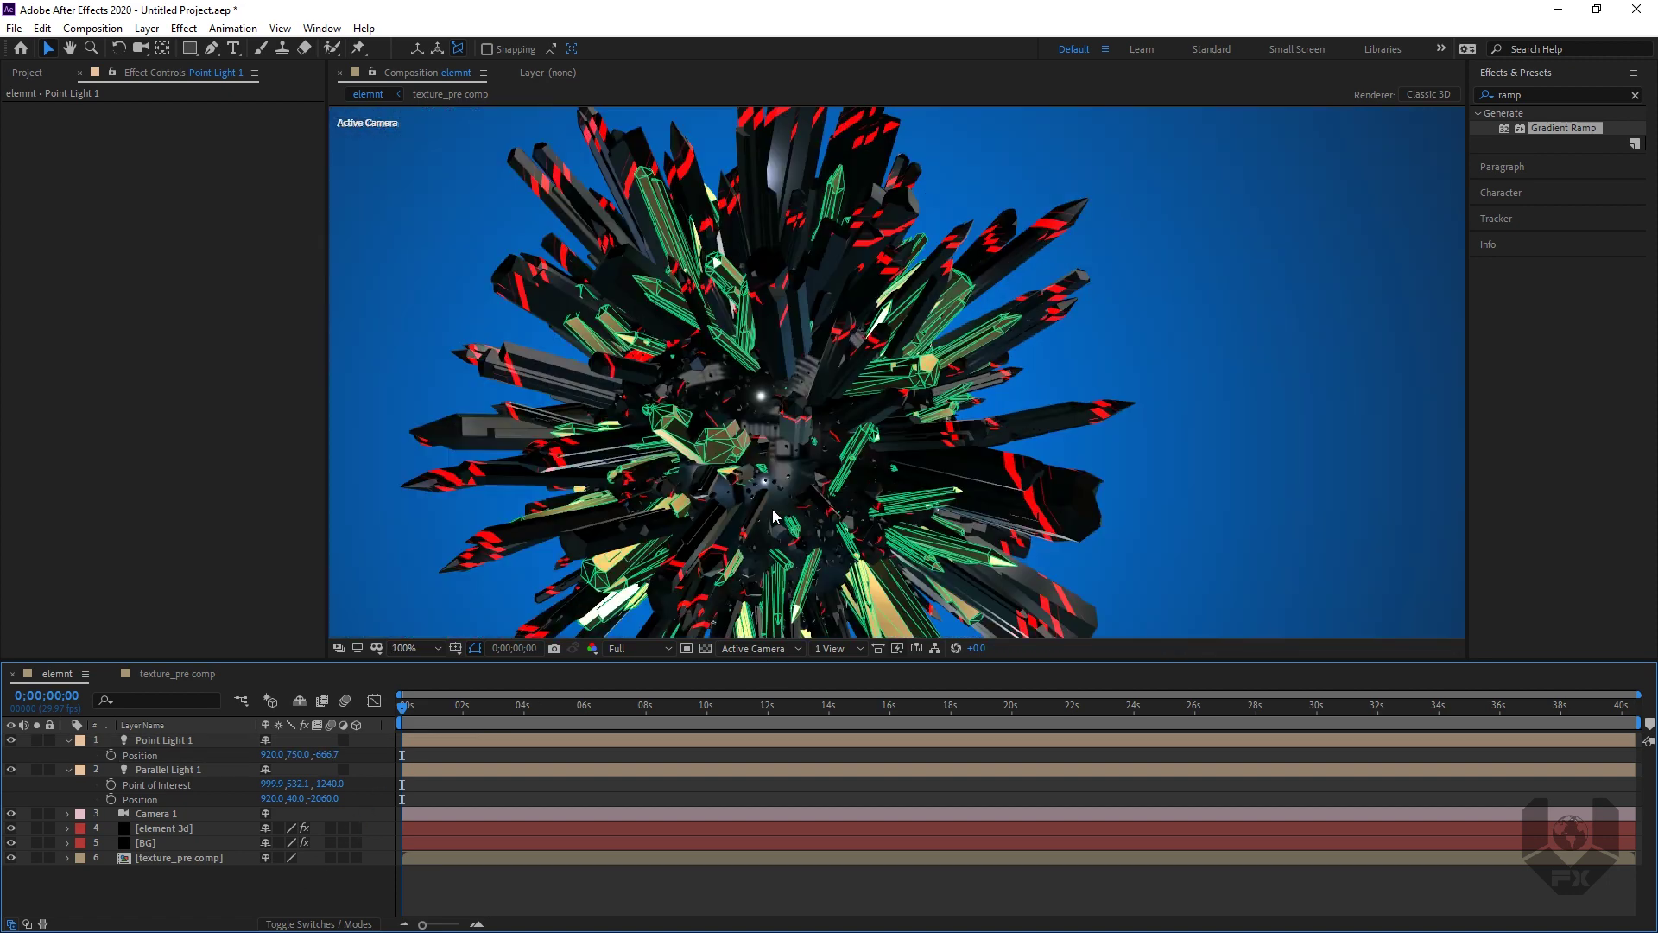
drag(570, 615, 614, 543)
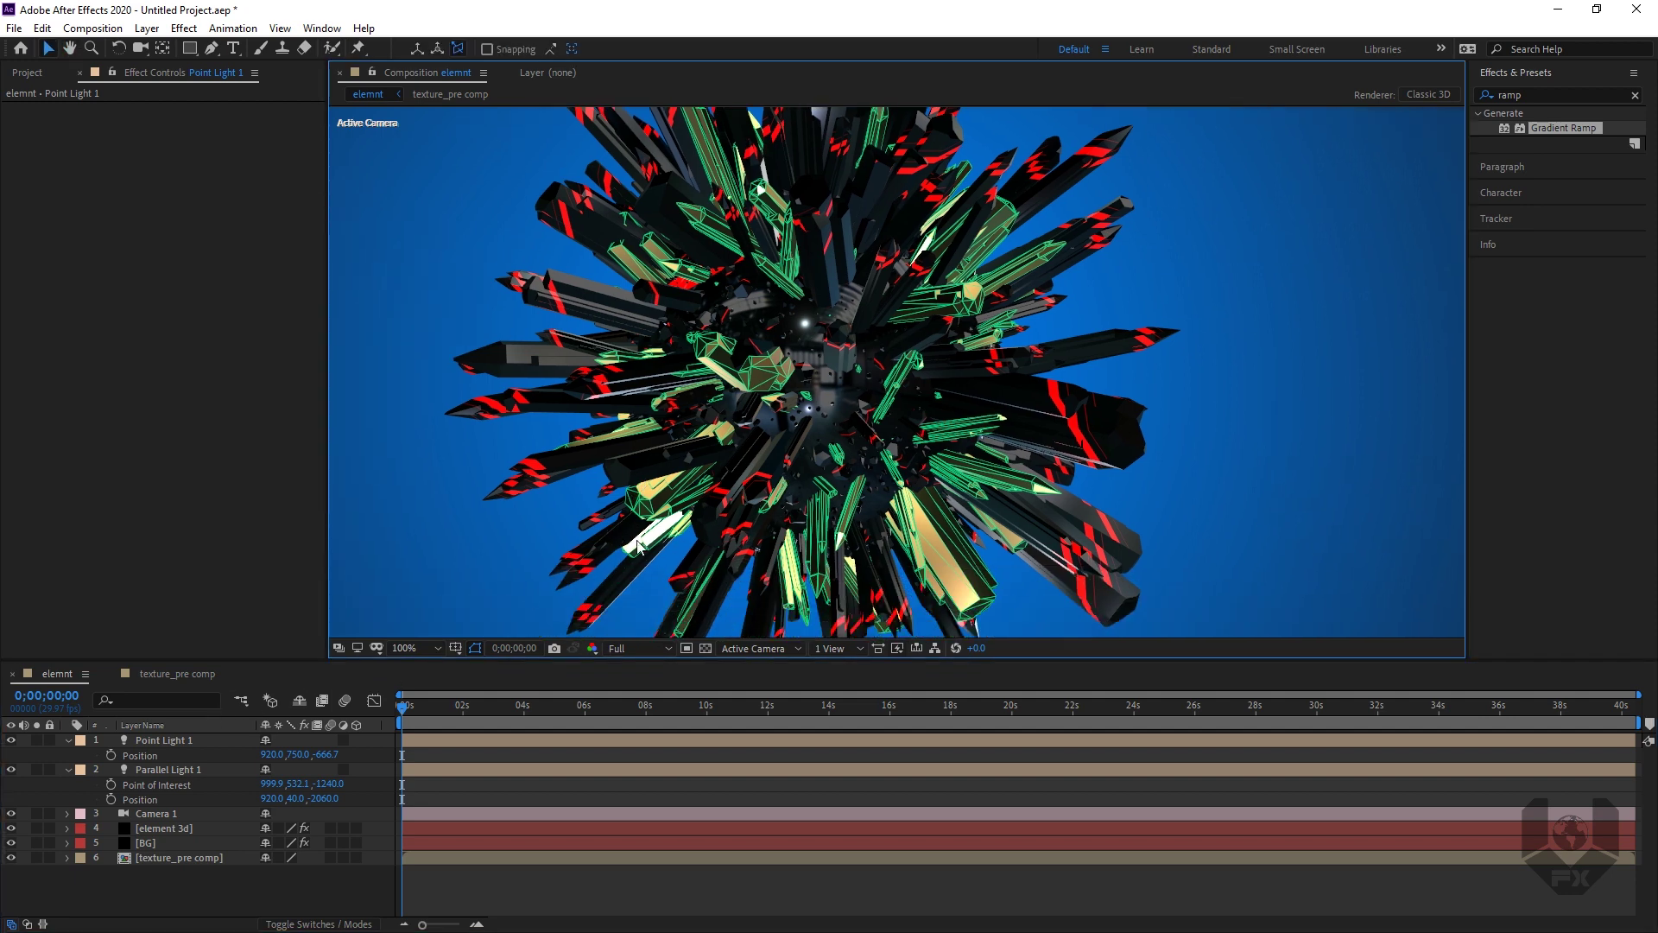
double_click(191, 740)
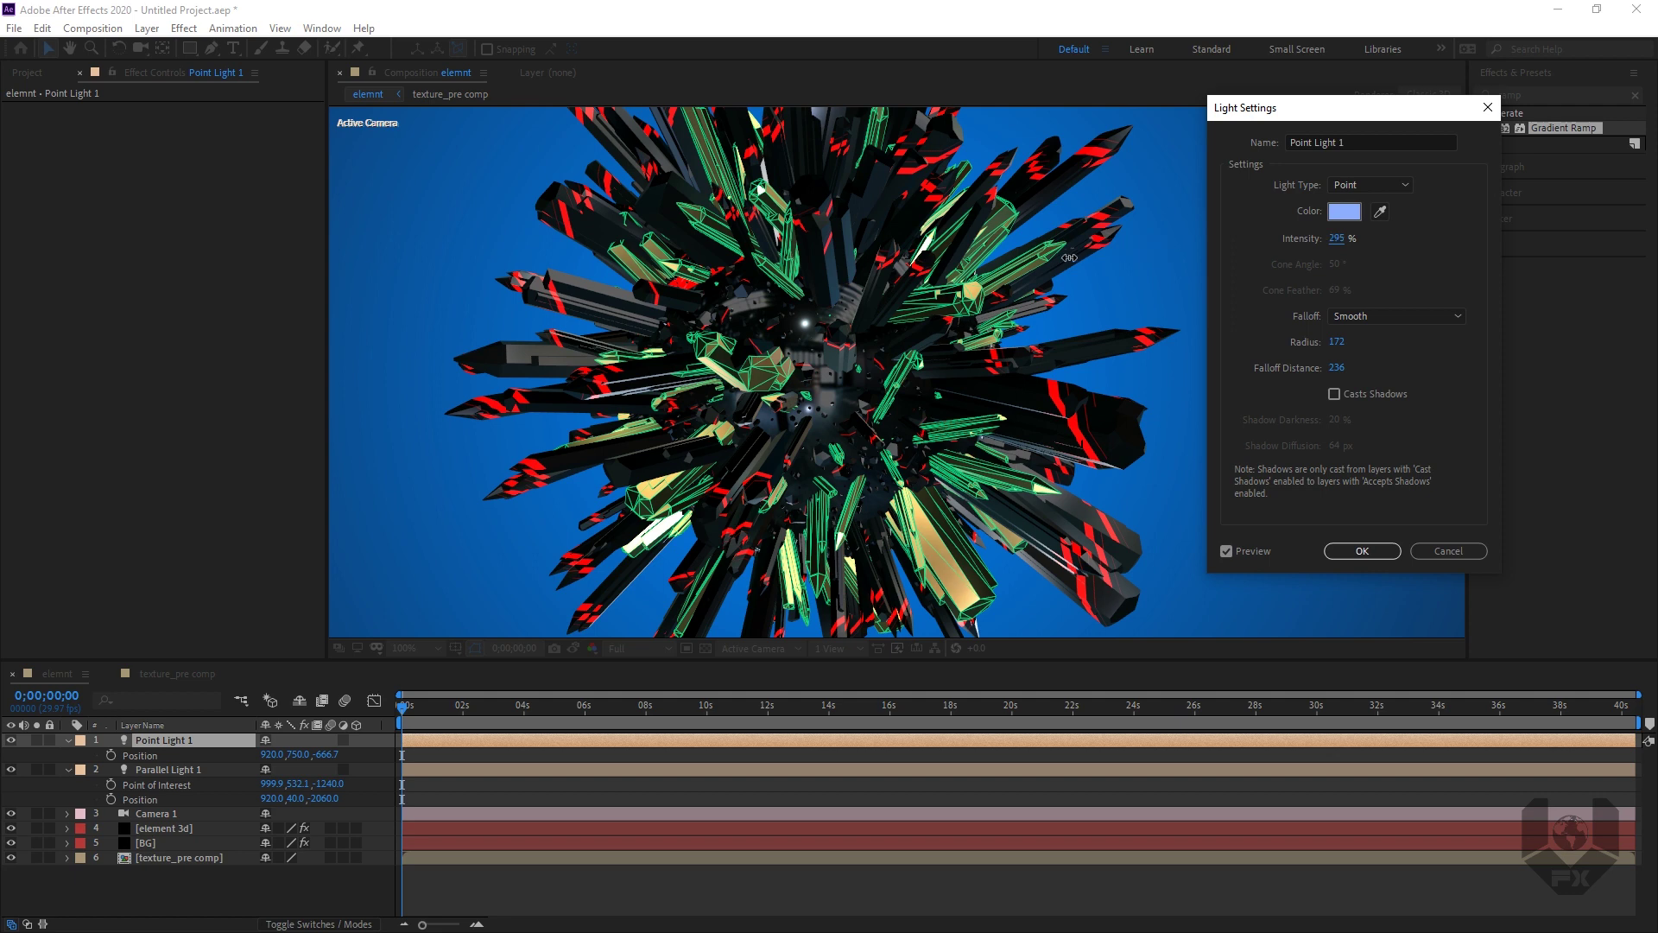
drag(1069, 257, 1034, 261)
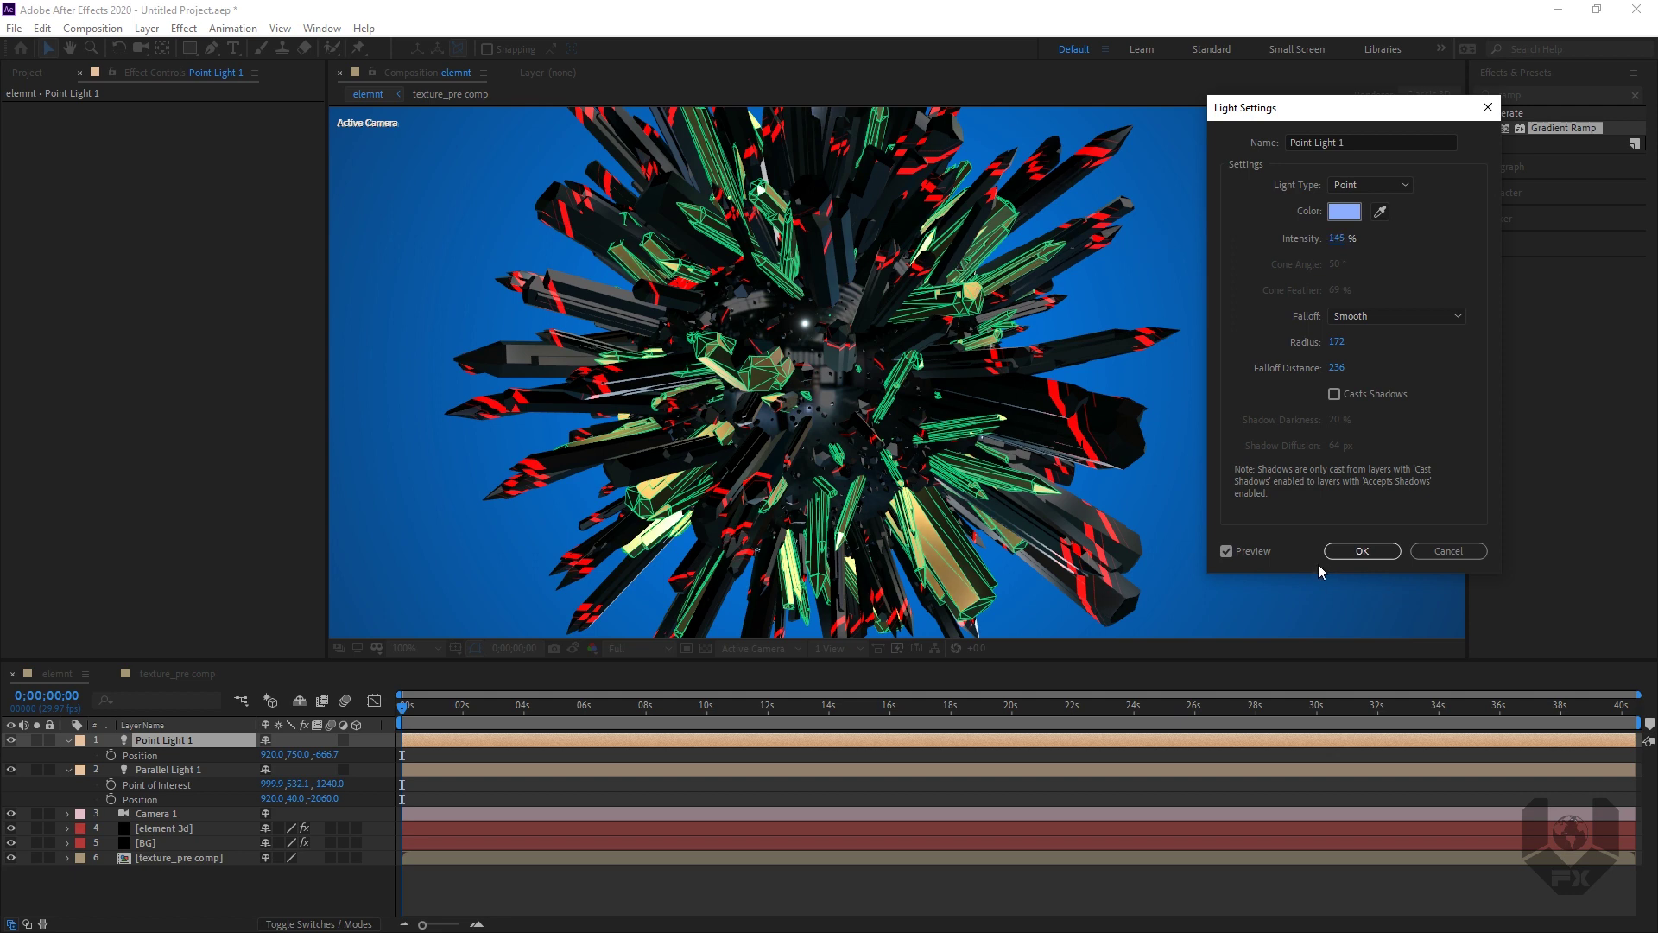
click(1362, 550)
scroll(1144, 588, down, 2)
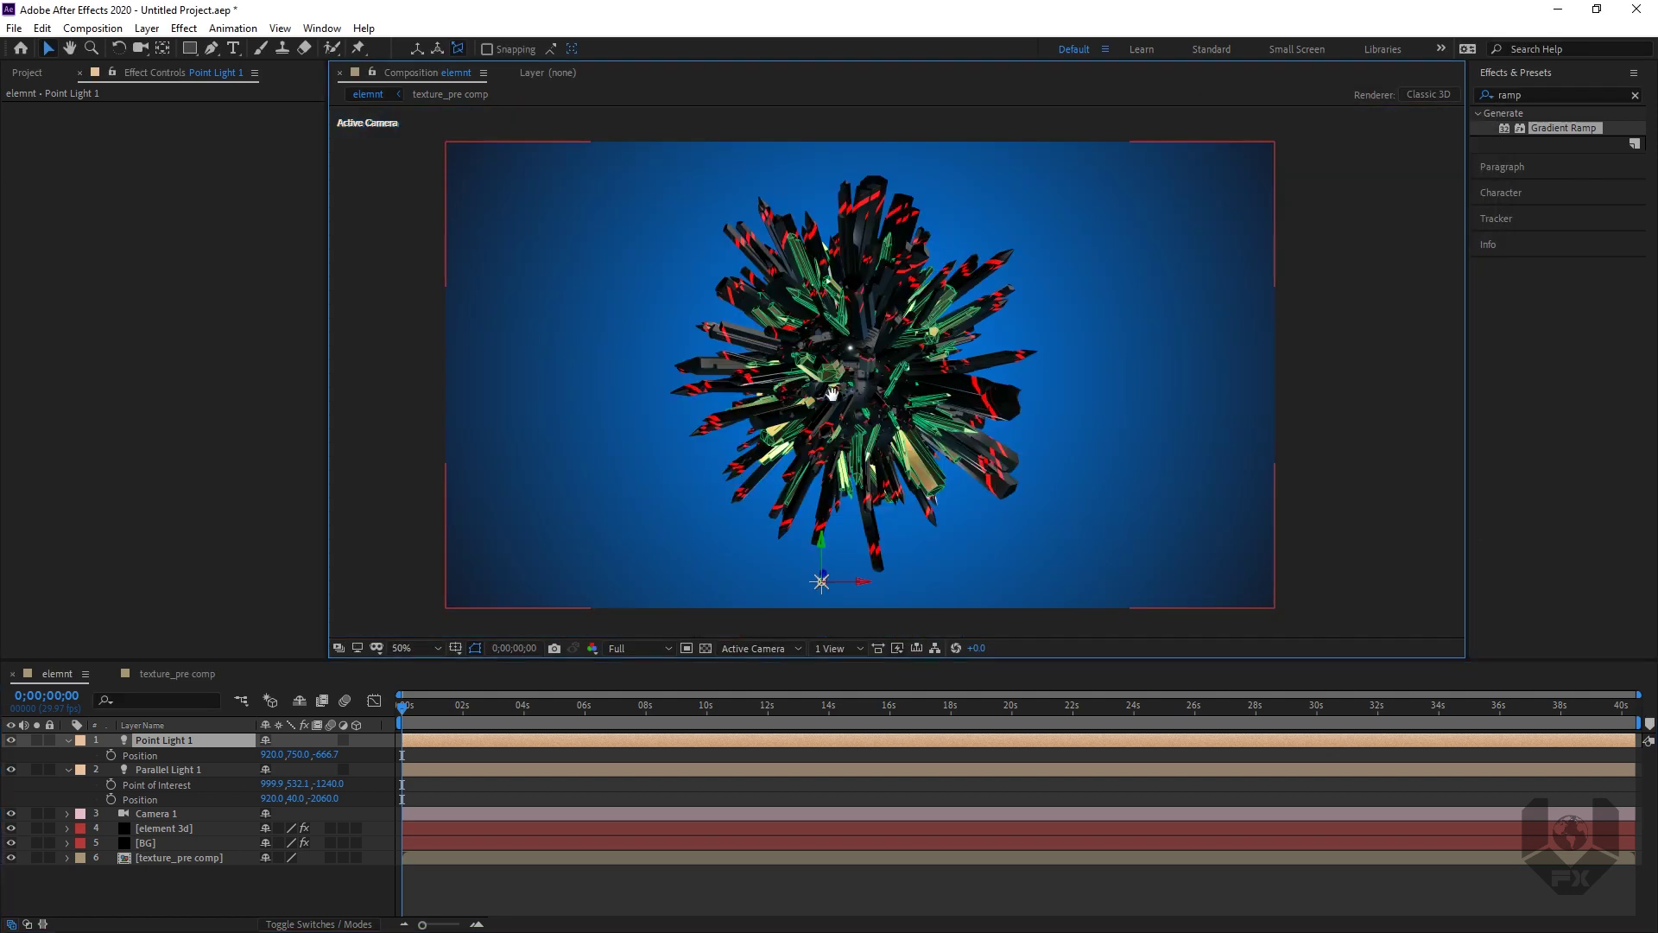
drag(832, 394, 834, 403)
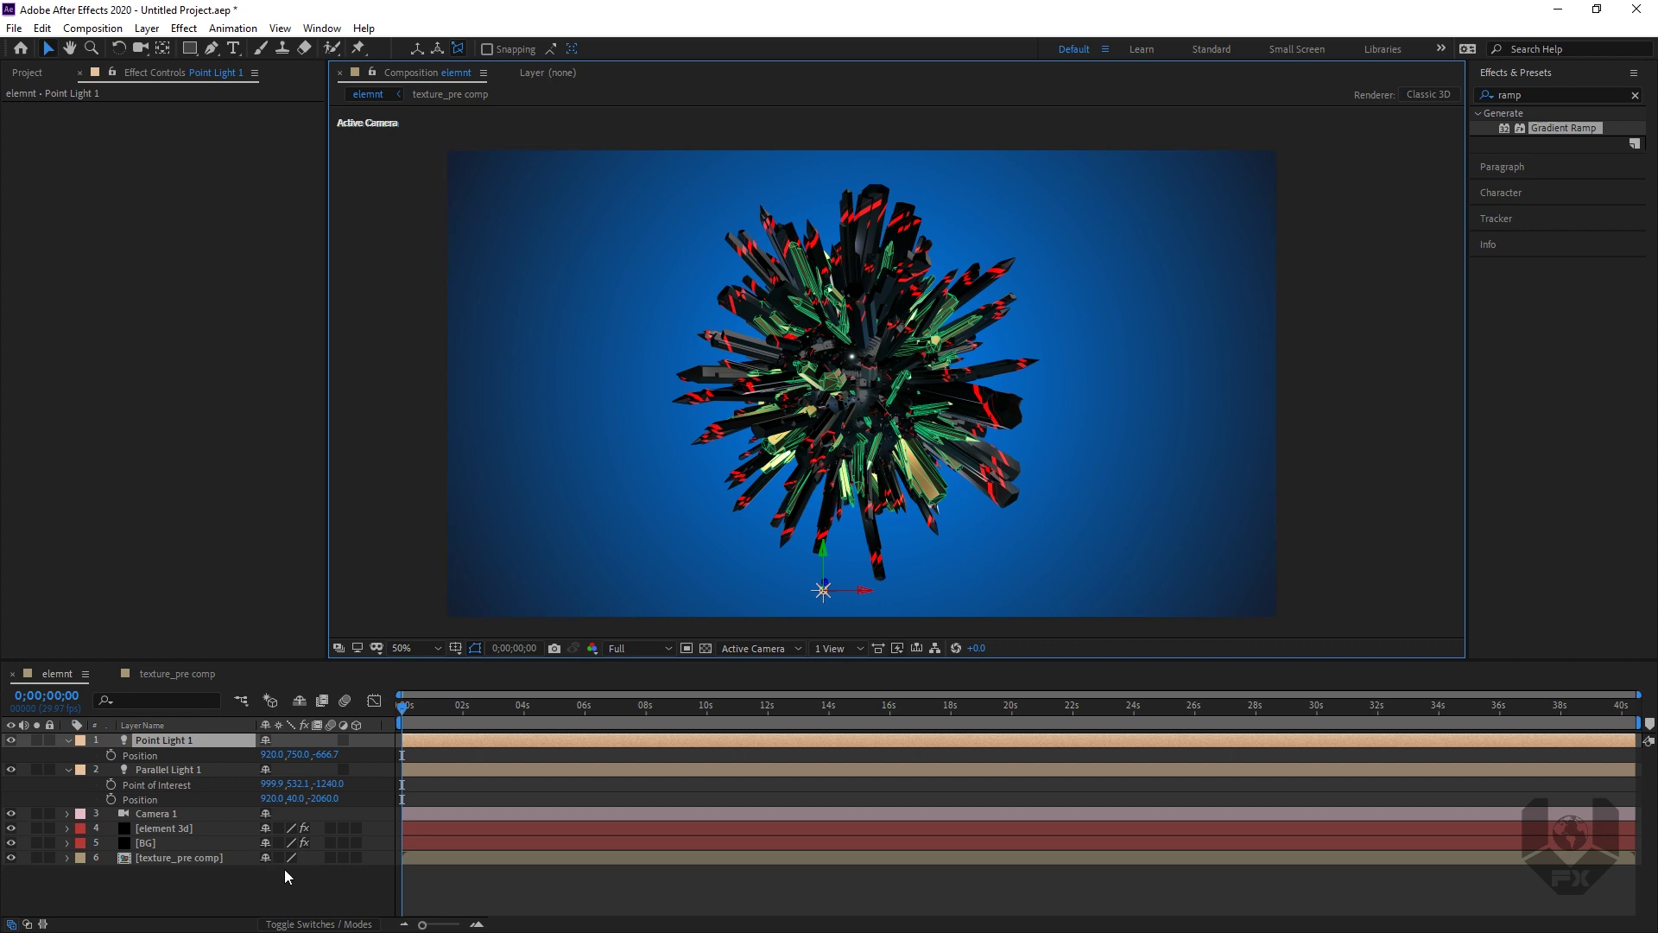
Step: Collapse both light layers' properties and open Scene Setup for the element 3d layer
click(70, 741)
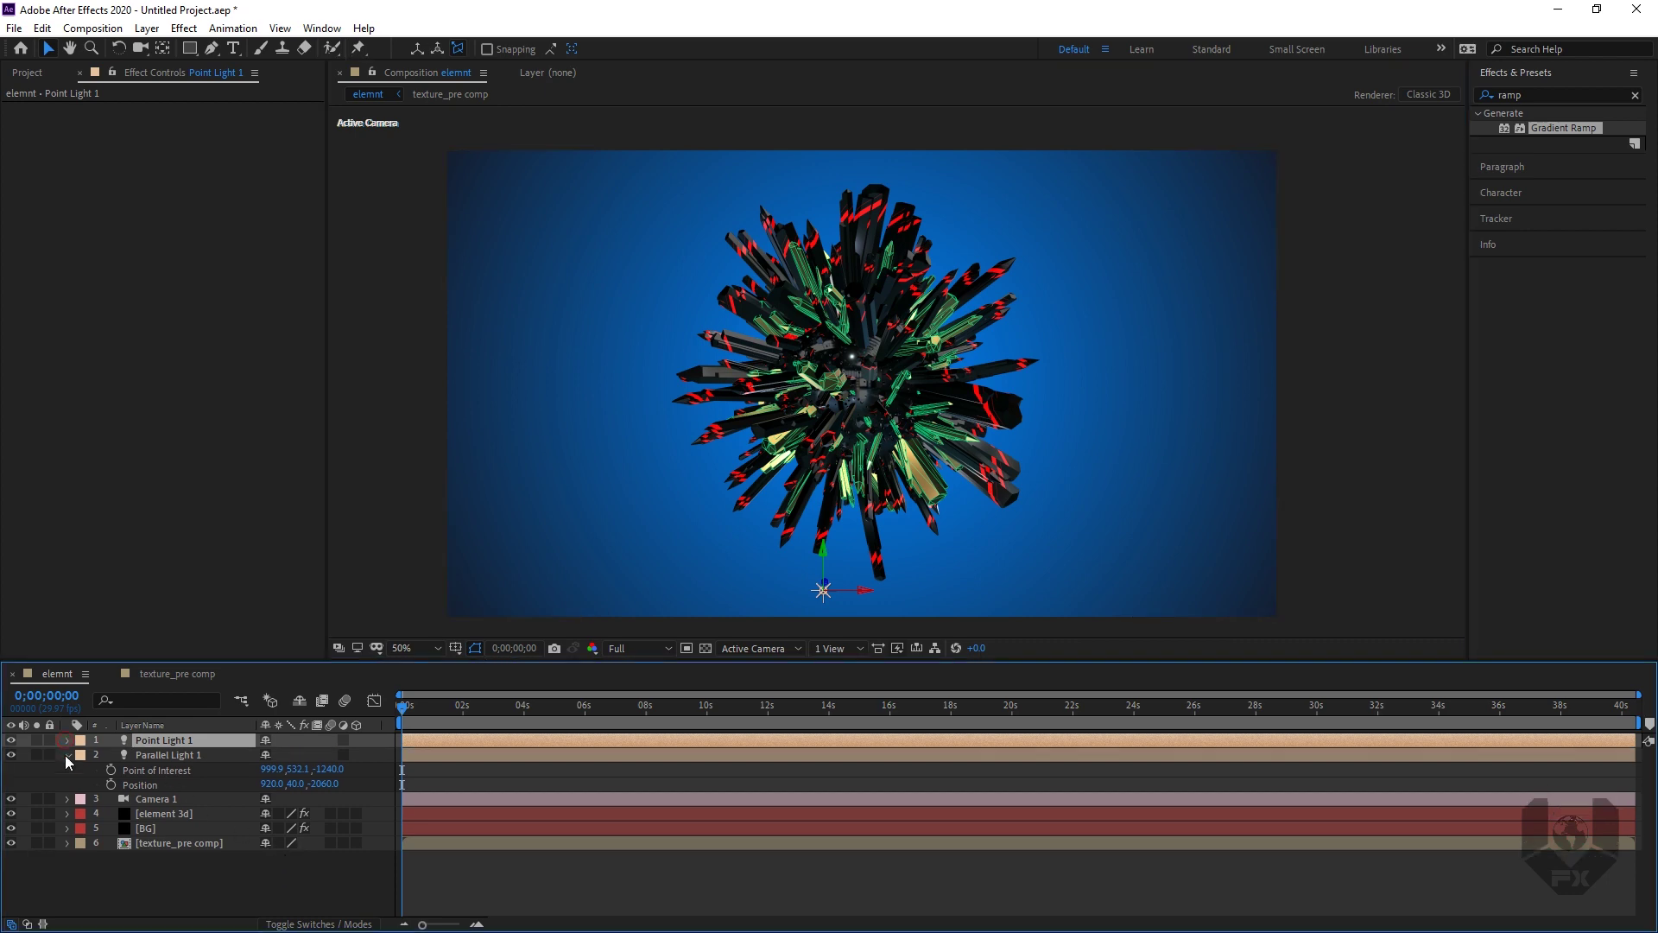
click(66, 756)
click(180, 785)
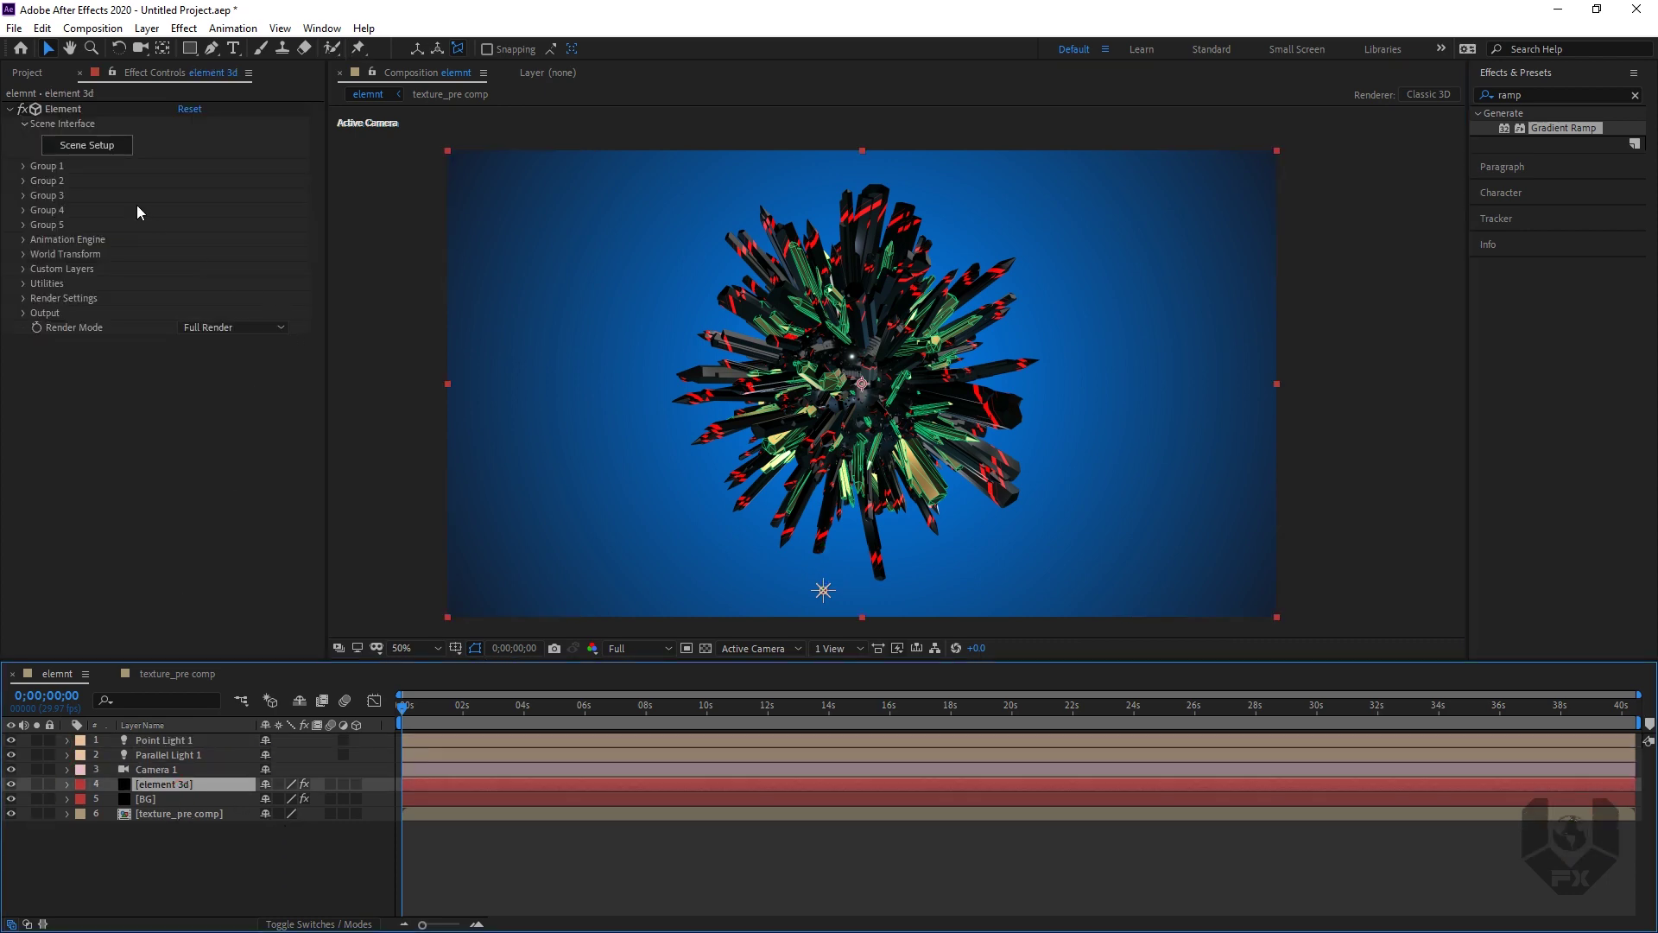
click(105, 147)
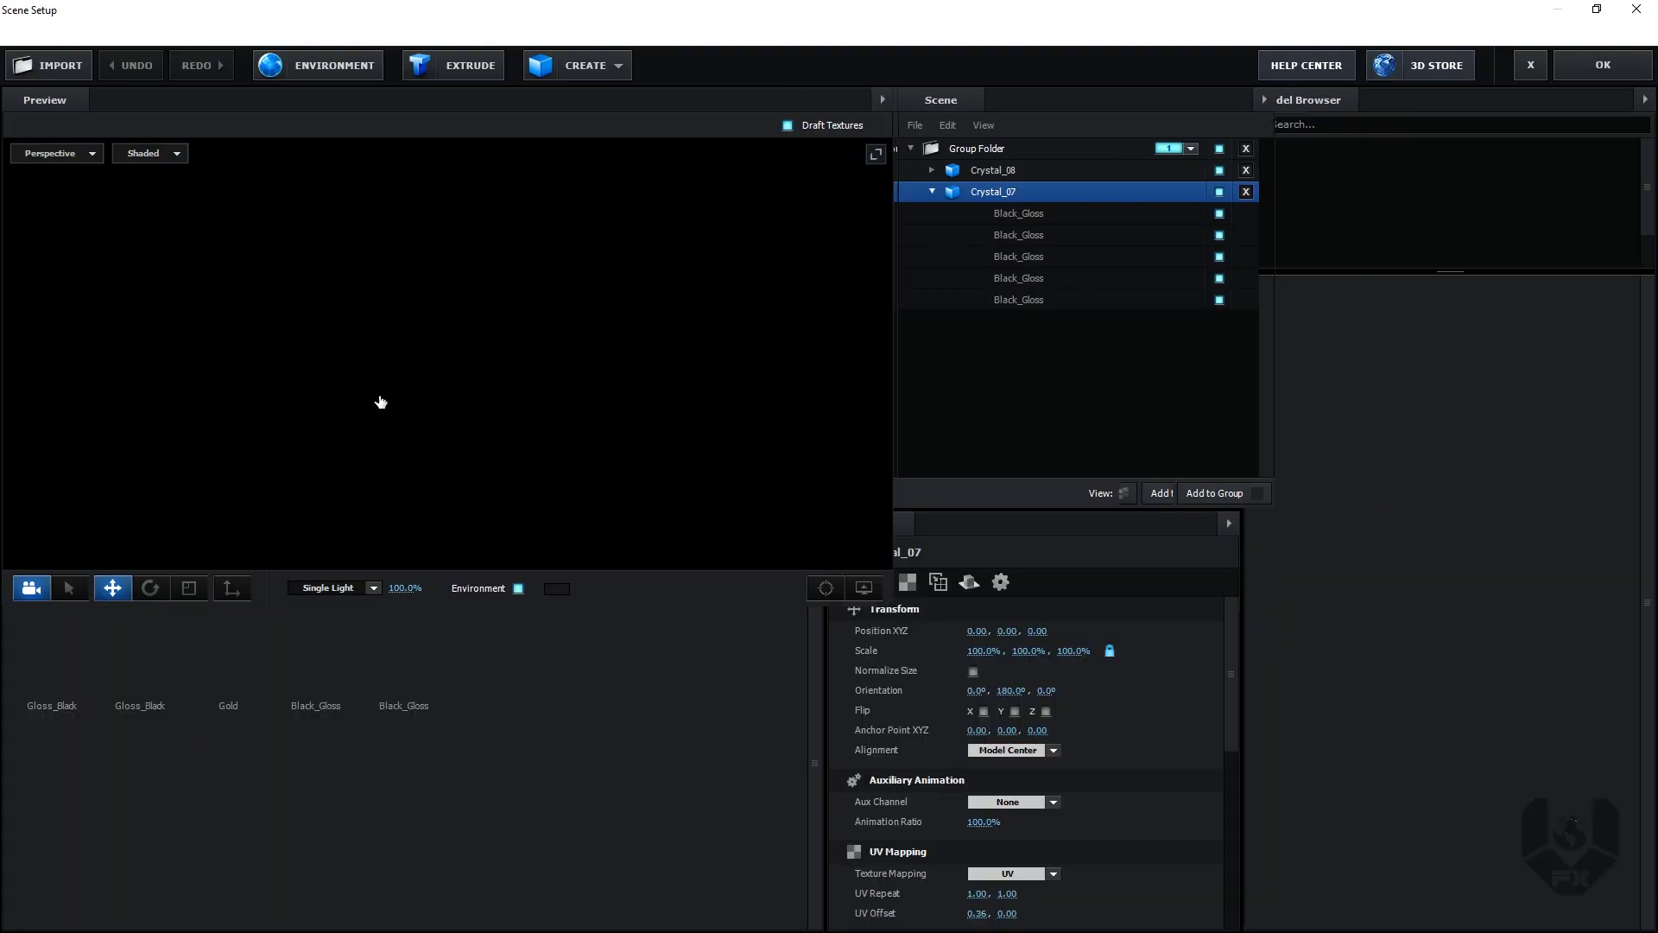
Step: Collapse Crystal_07 and add a new group folder below it, assigned to group 2
click(930, 191)
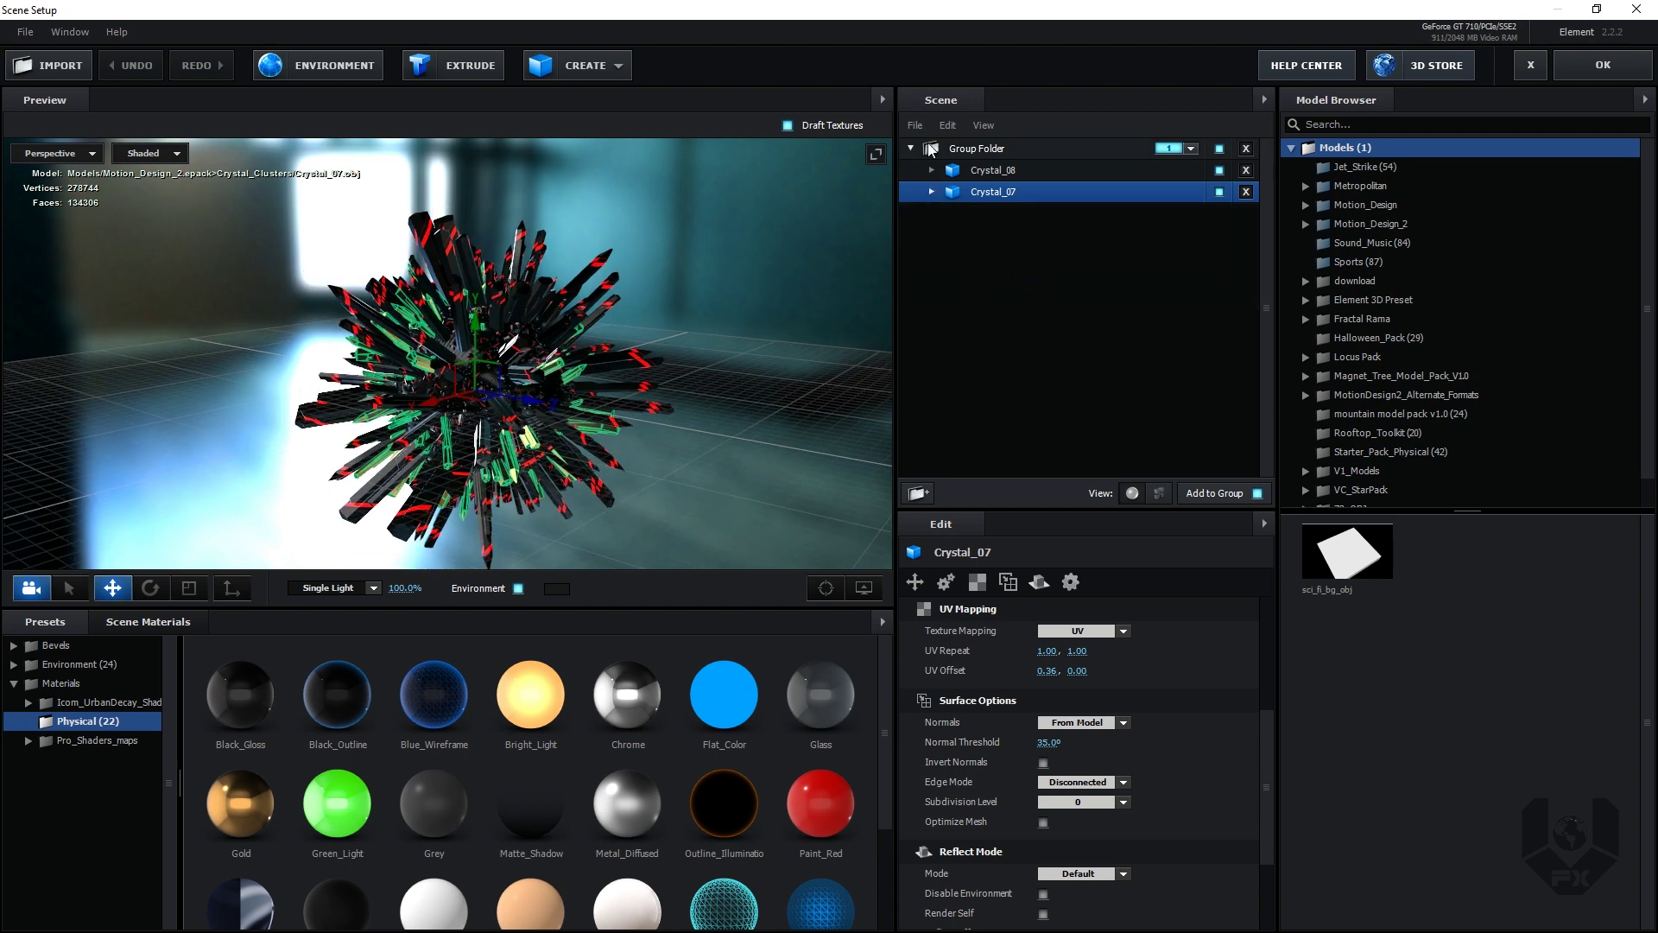
click(917, 492)
drag(1007, 173, 996, 268)
click(1191, 212)
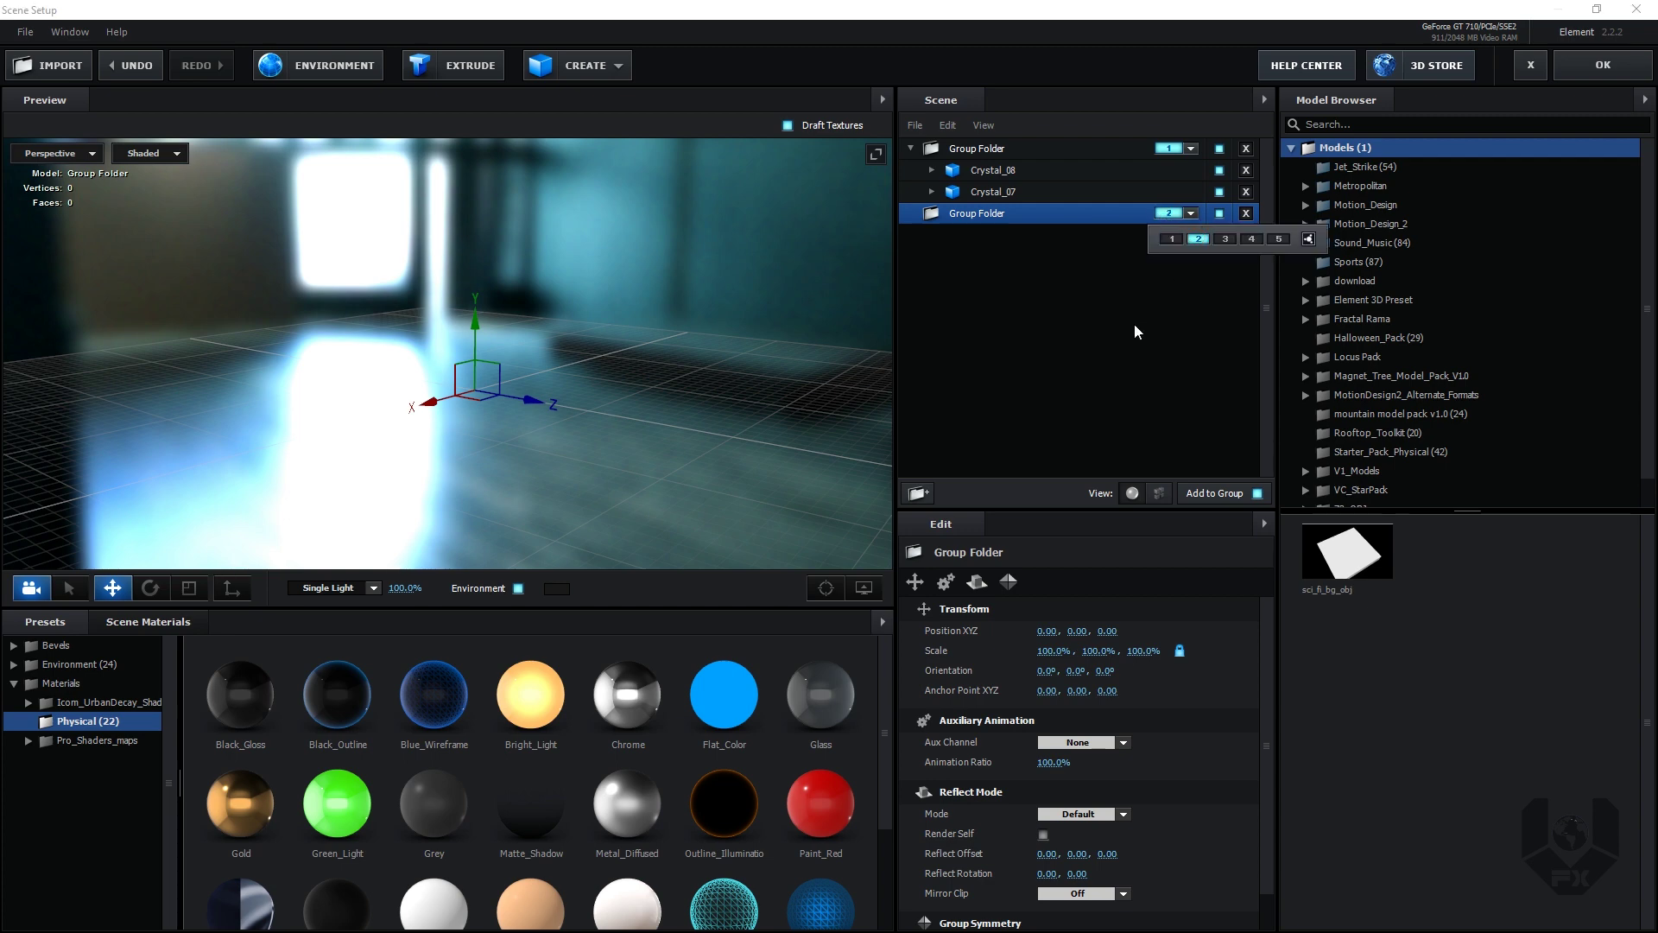
click(1198, 241)
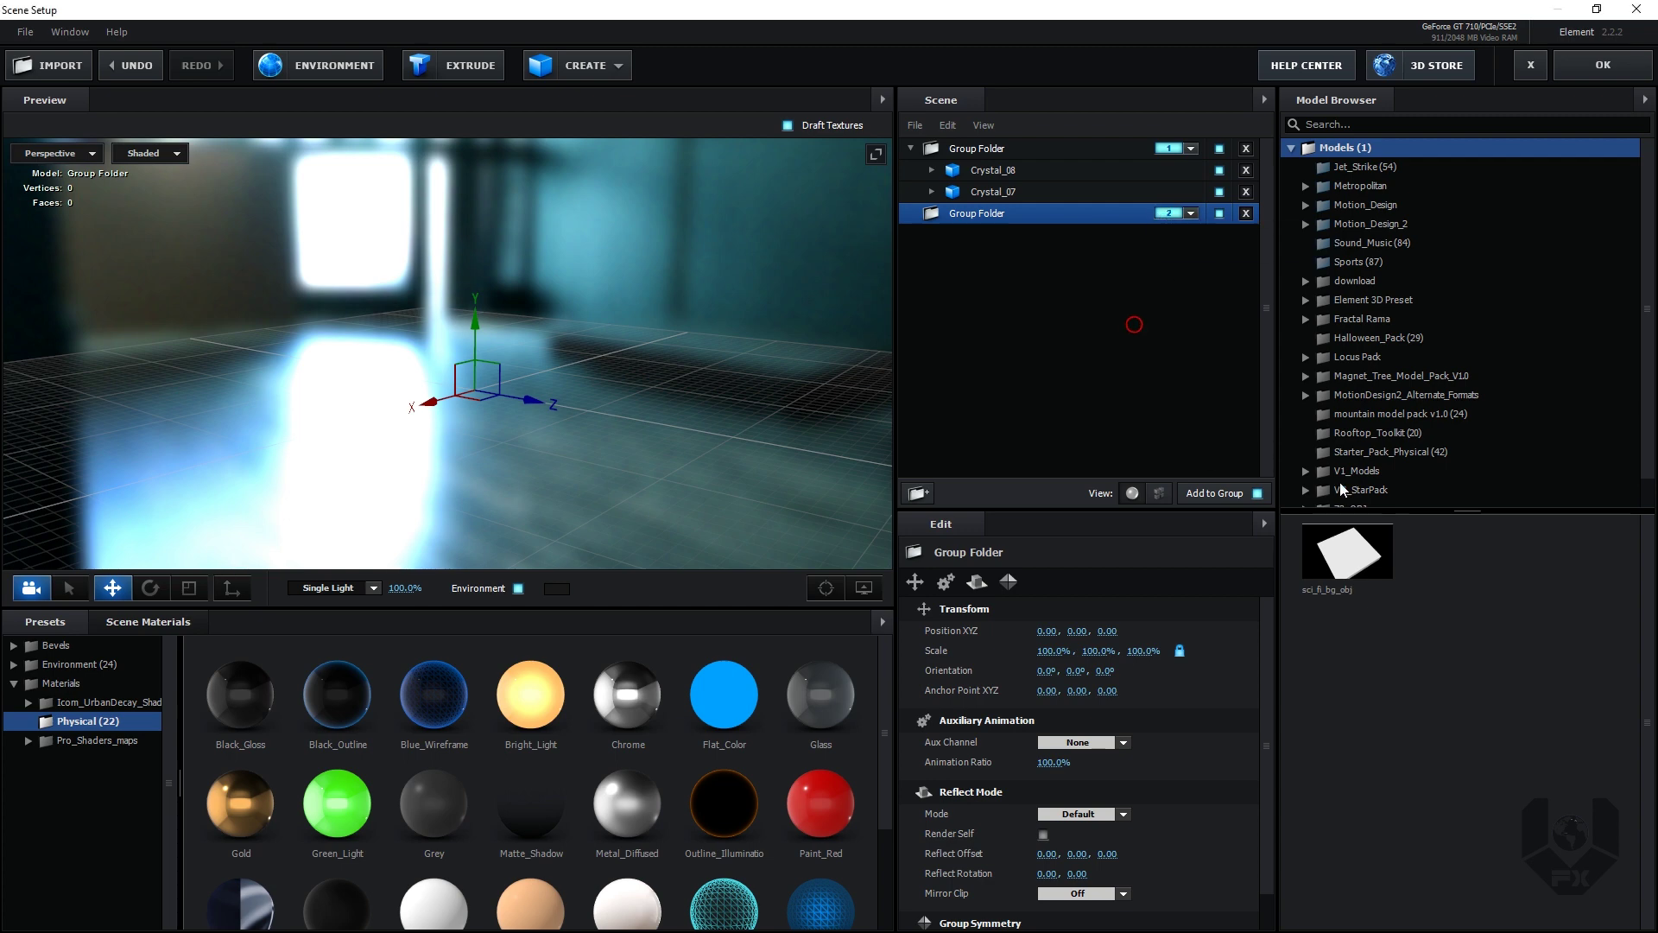
Step: Add the Crystal_08 model from Motion_Design_2's Crystal_Clusters to the new group folder
double_click(1370, 221)
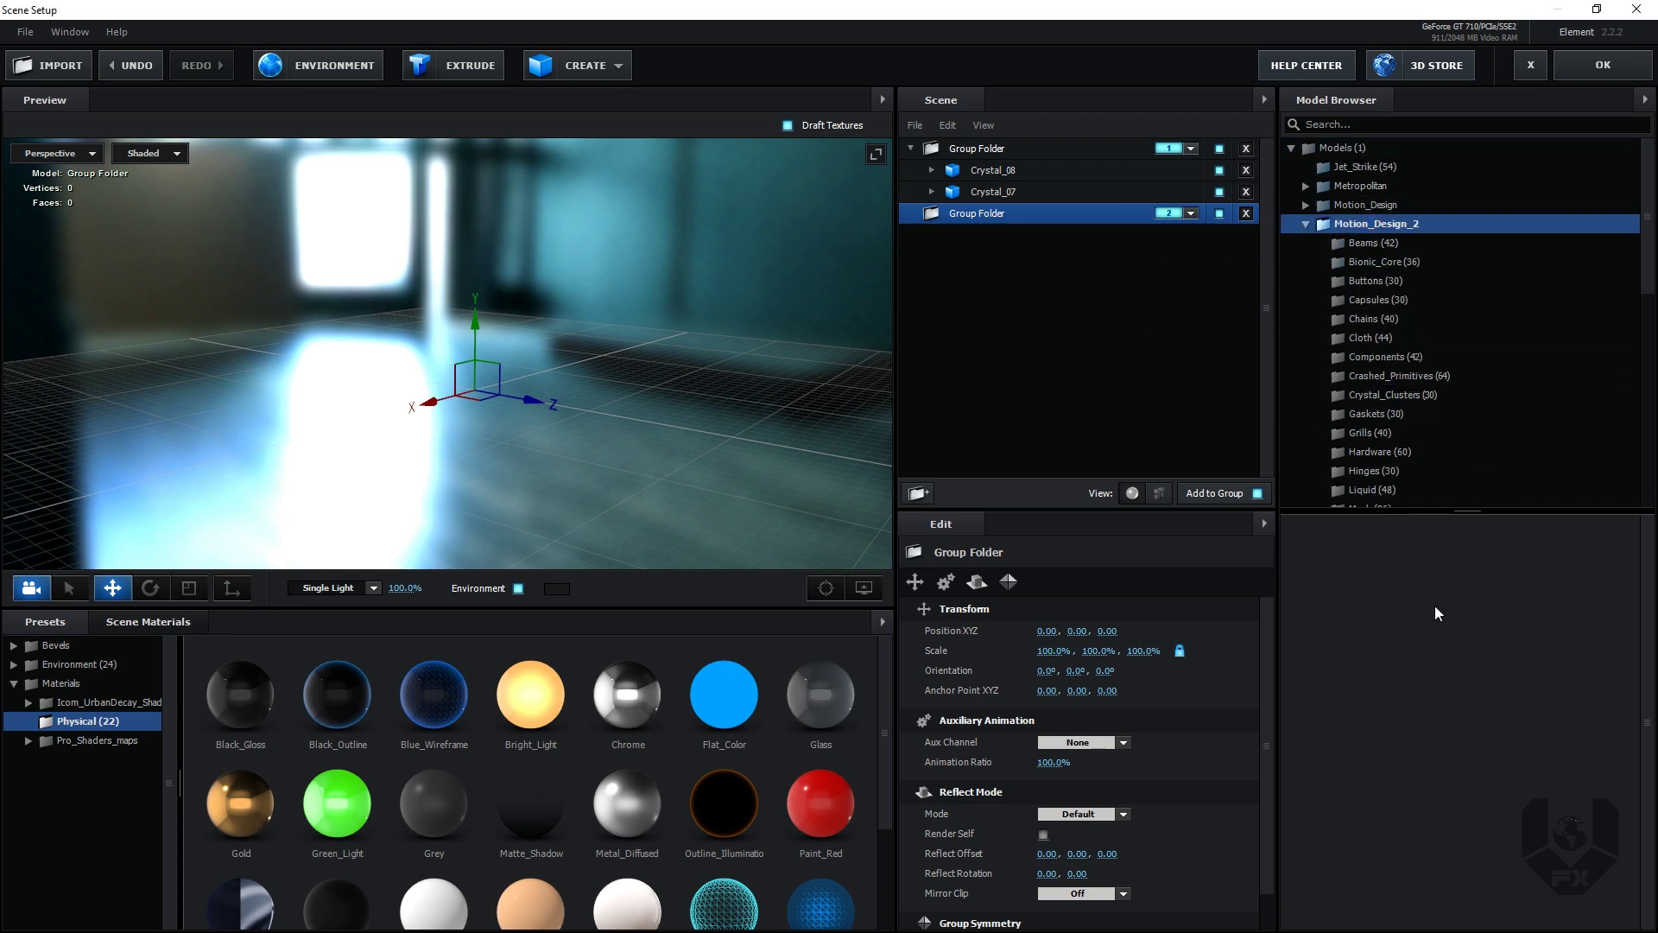
click(1420, 396)
click(1469, 712)
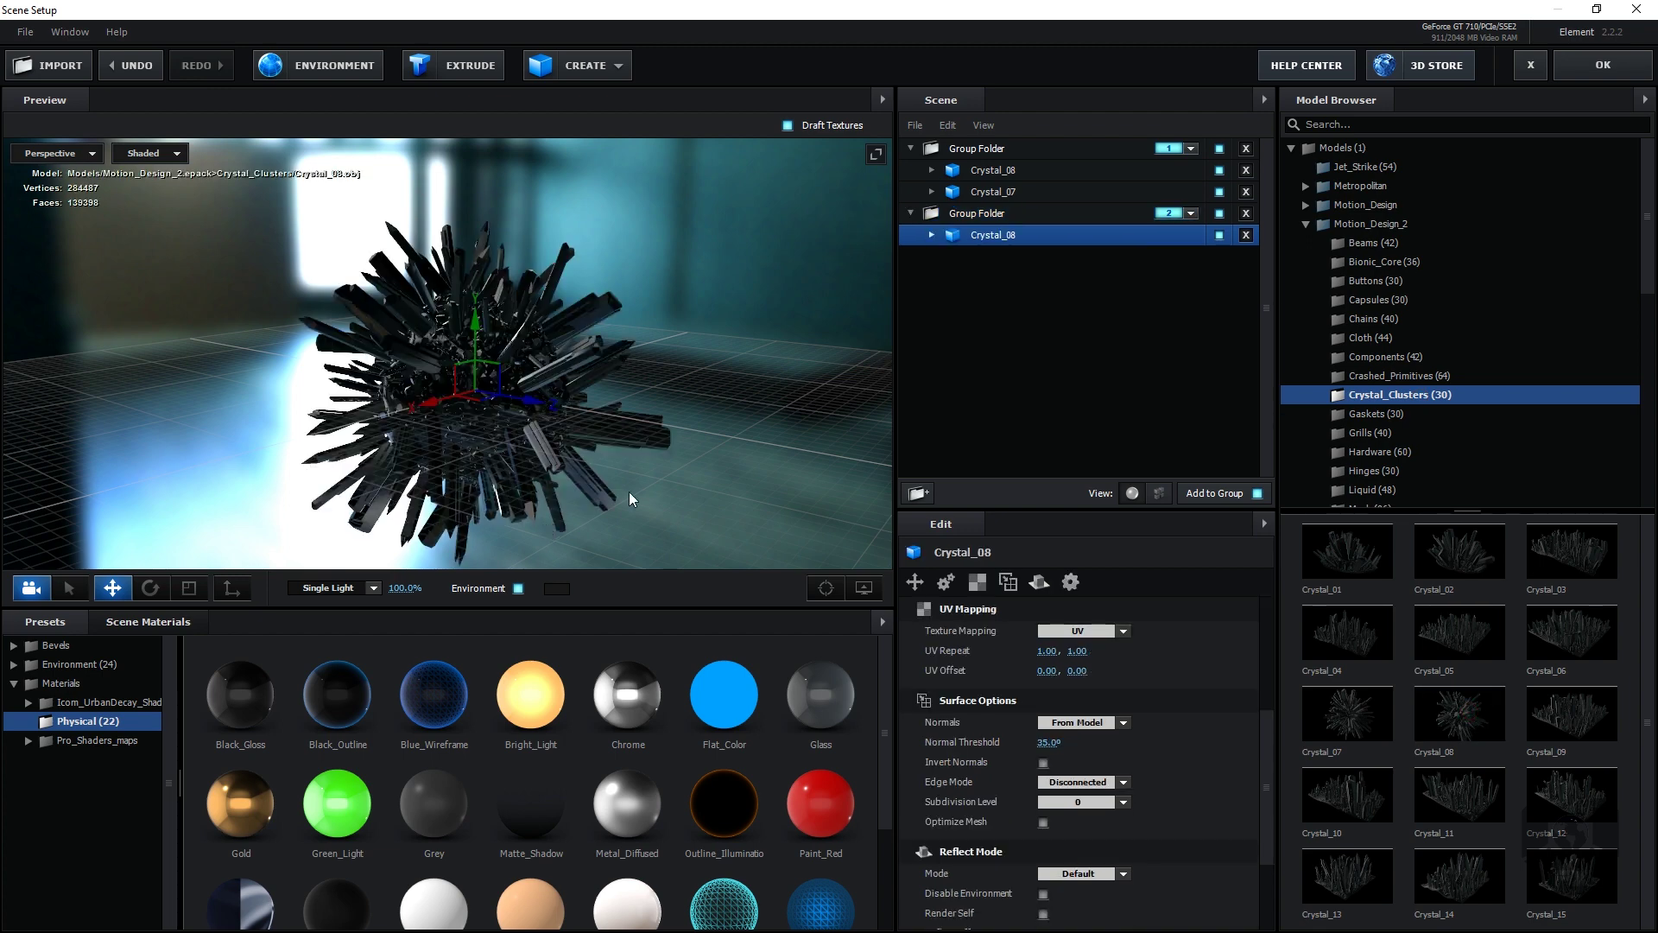
Step: Cover the second group's Crystal_08 with the Carbon_Fiber material c-fiber_7b after trying c-fiber_8b
double_click(73, 702)
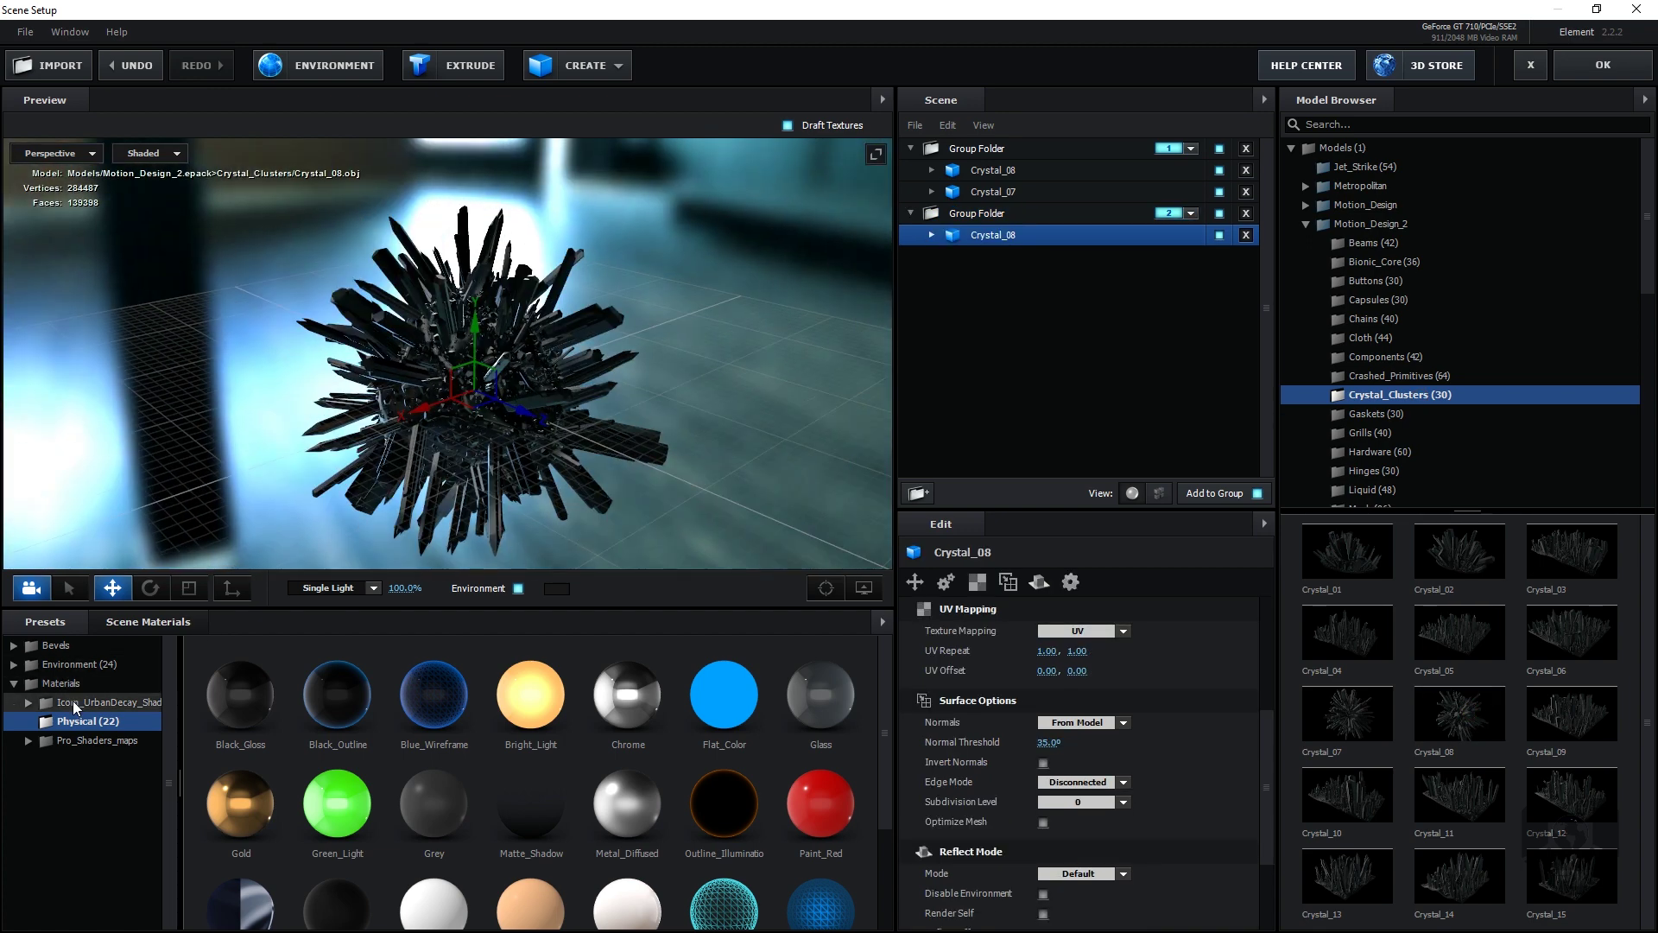
double_click(107, 721)
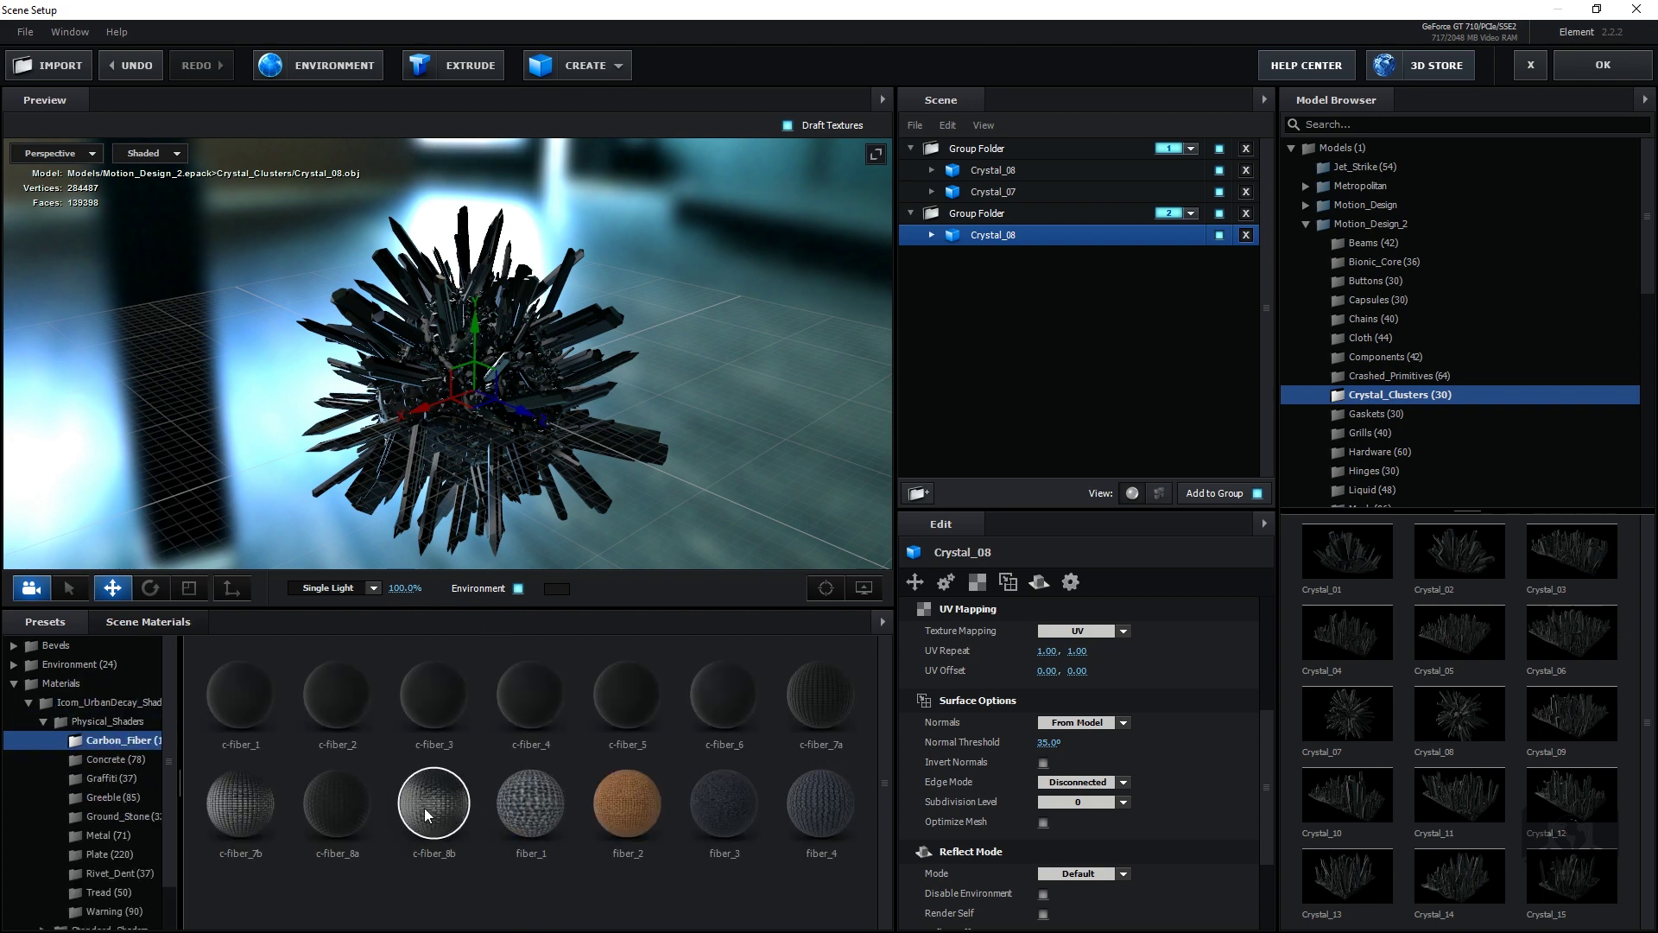
drag(426, 811, 501, 404)
scroll(458, 451, up, 5)
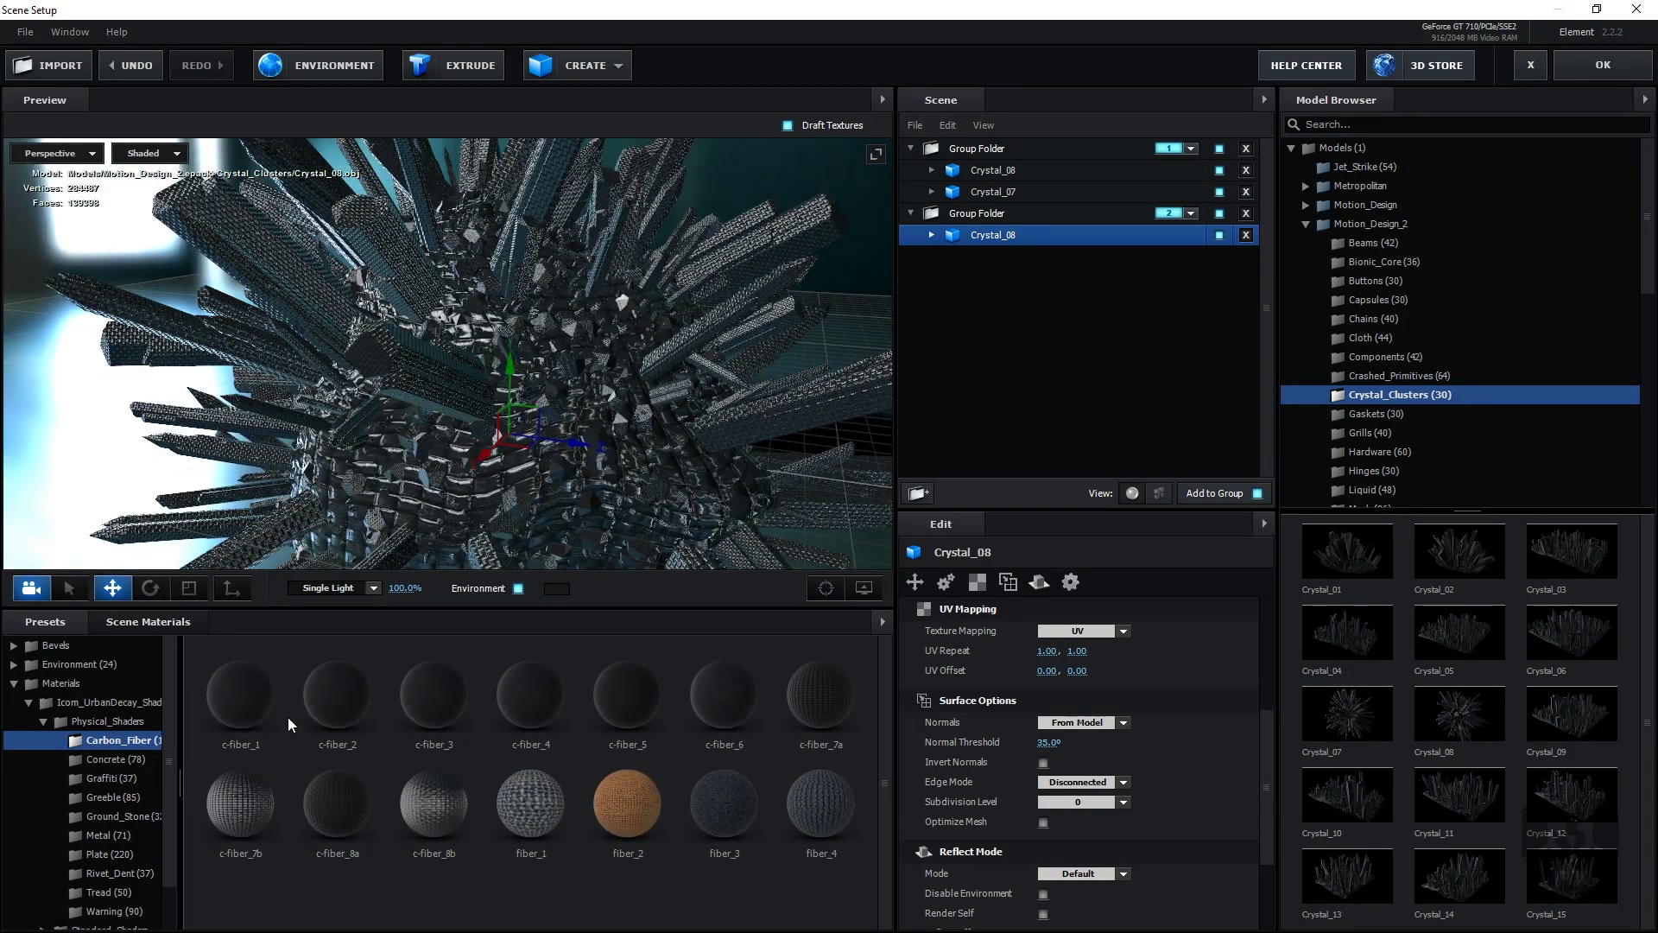
click(248, 782)
drag(391, 740, 574, 393)
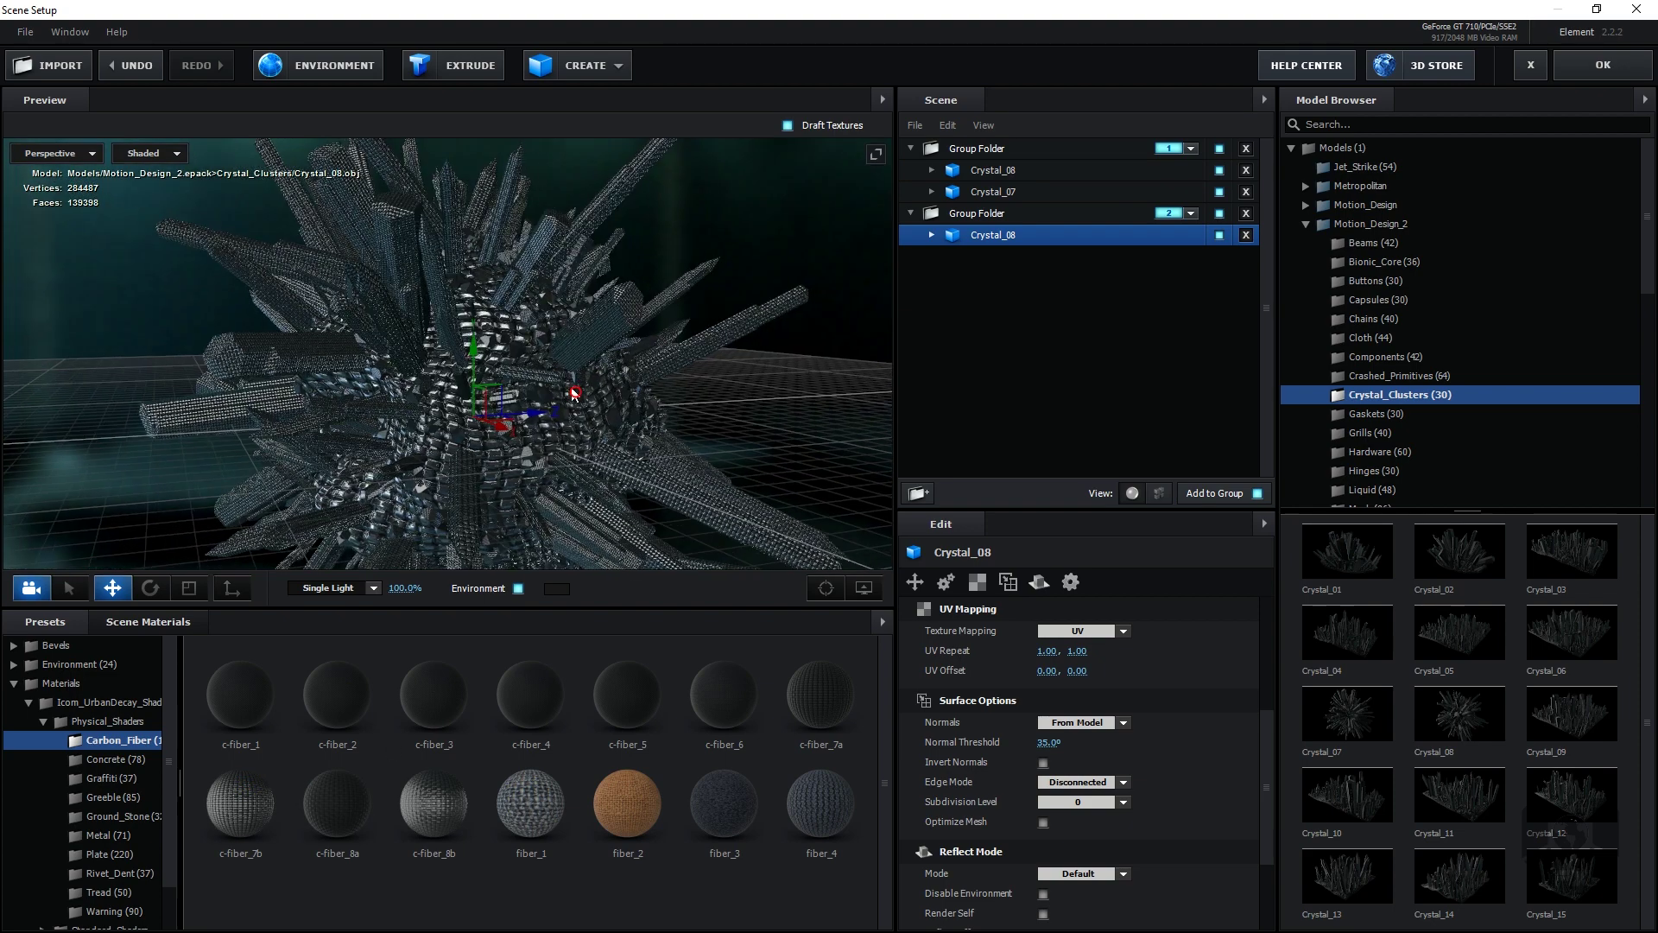
Step: Assign Custom Layer 1 as the Illumination texture of the first c-fiber_7b material in the second group's Crystal_08
click(933, 237)
click(1030, 258)
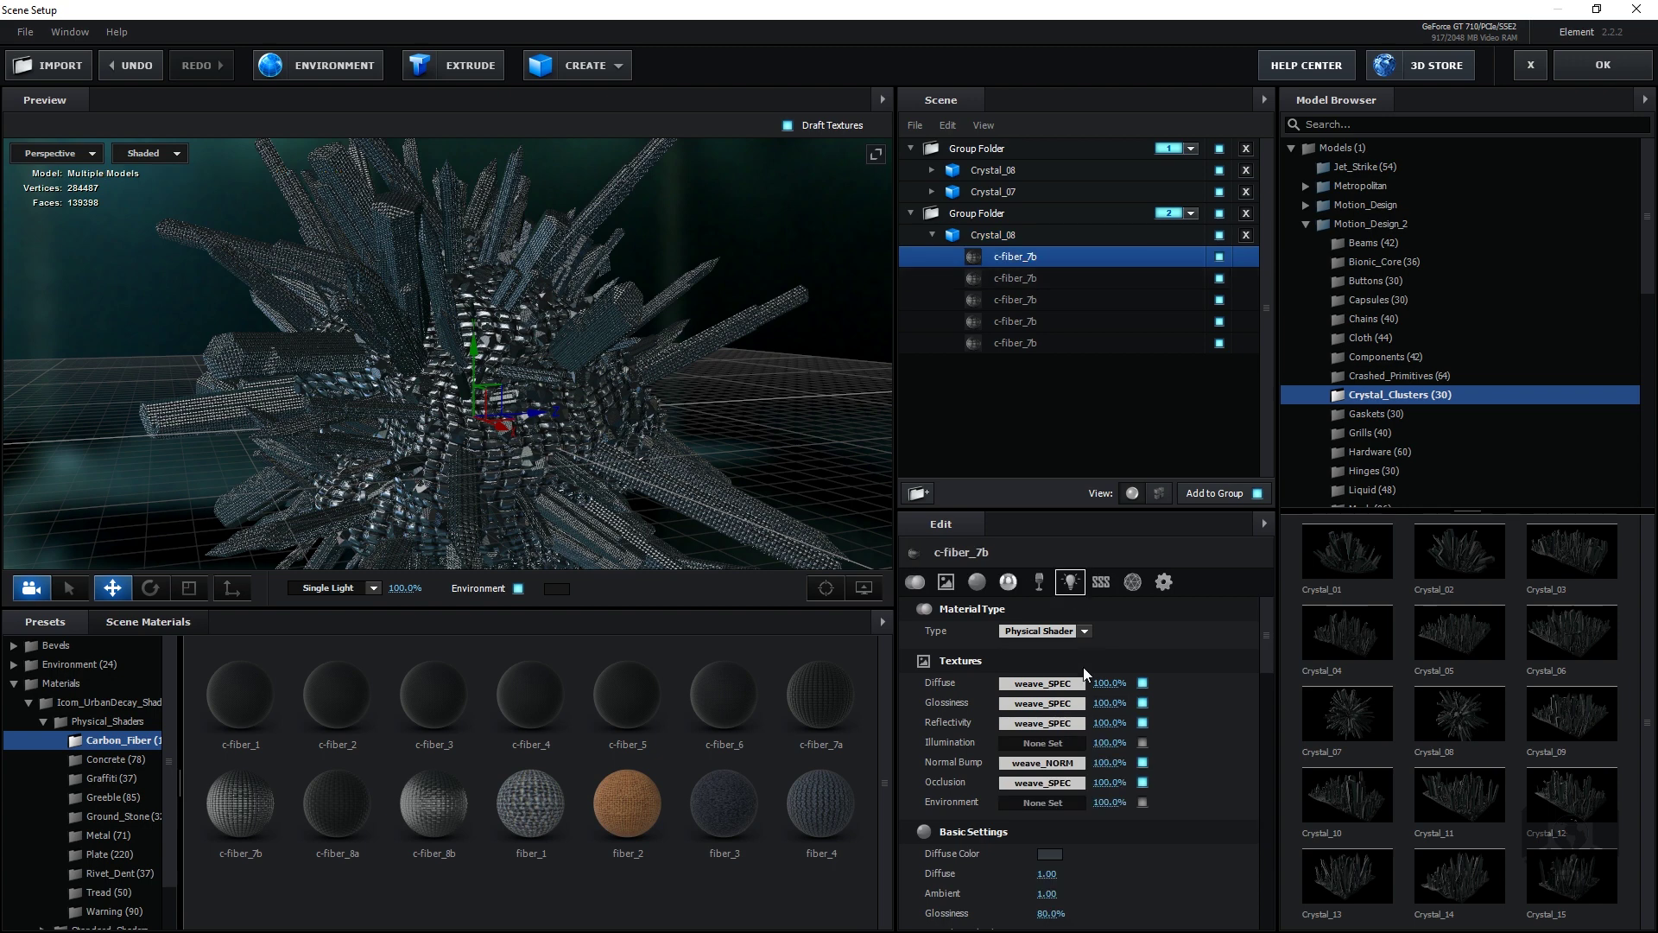
click(1028, 748)
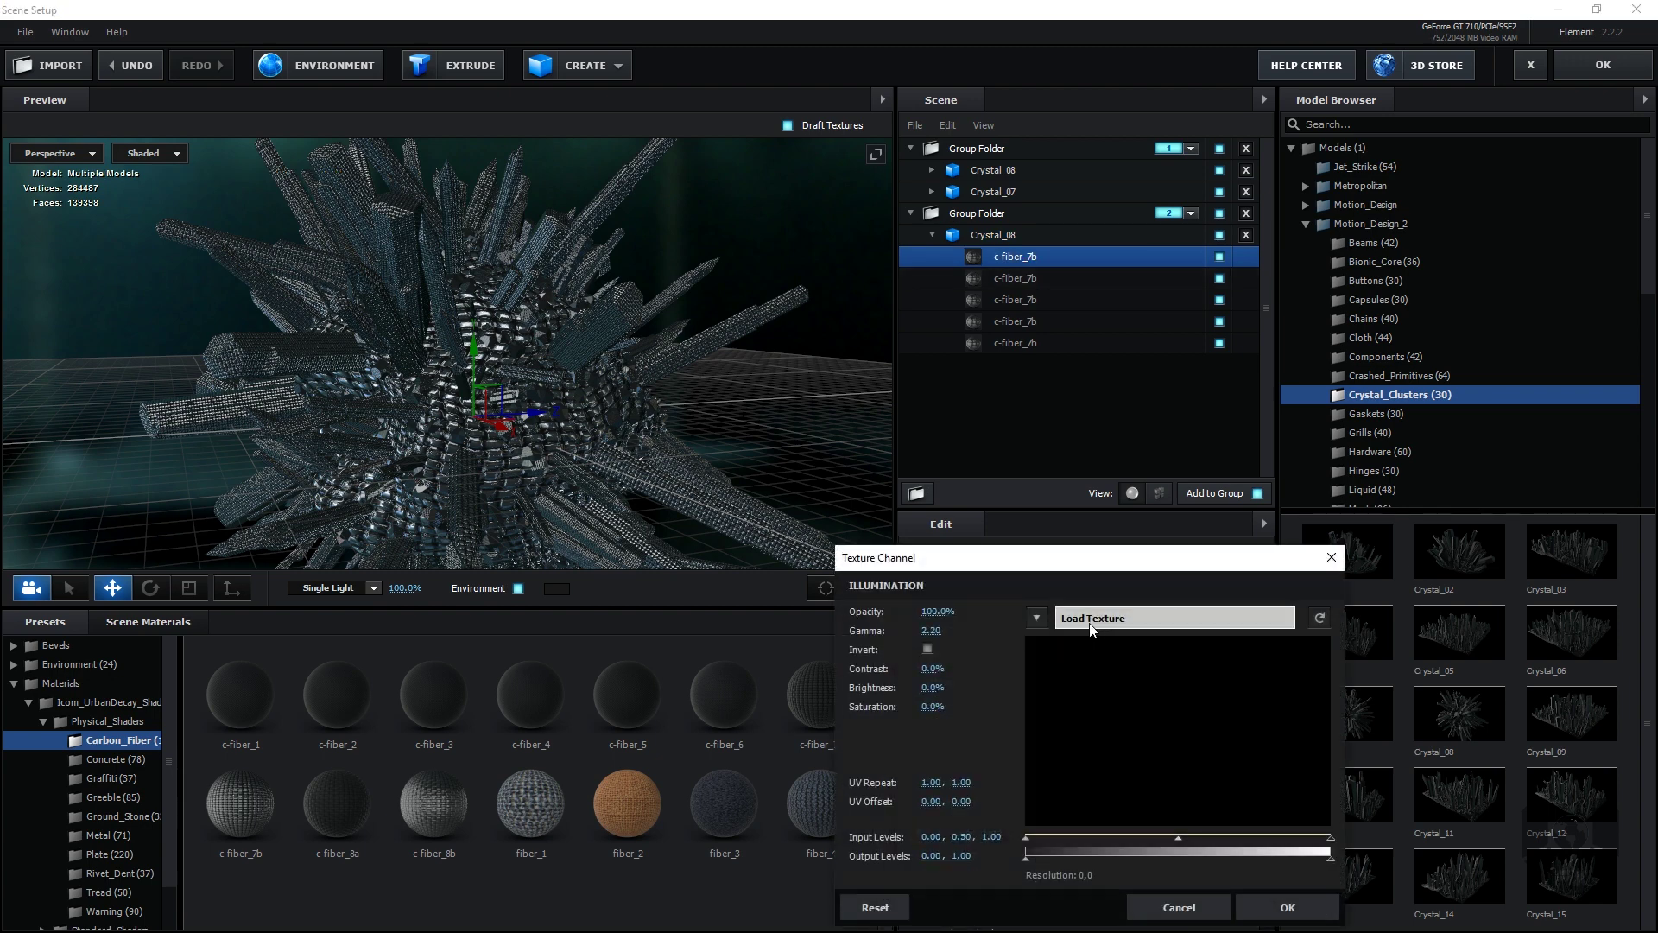
click(1037, 622)
click(1110, 640)
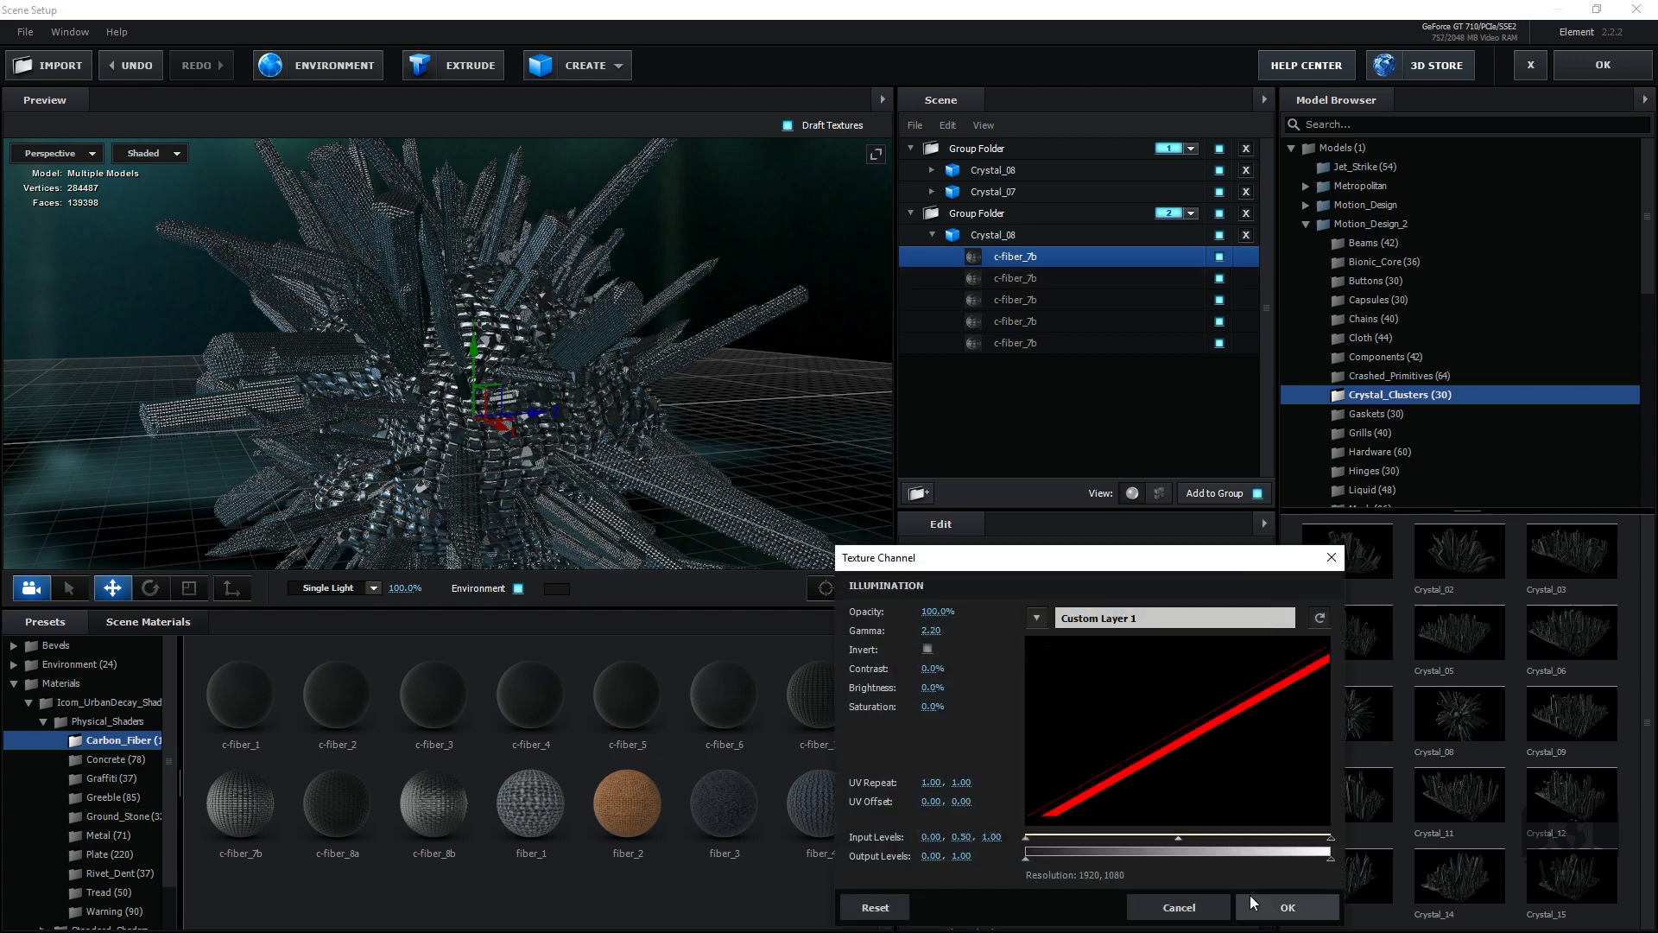
click(1257, 907)
Step: Raise the first c-fiber_7b material's Illumination Intensity to 191%
scroll(1000, 810, down, 10)
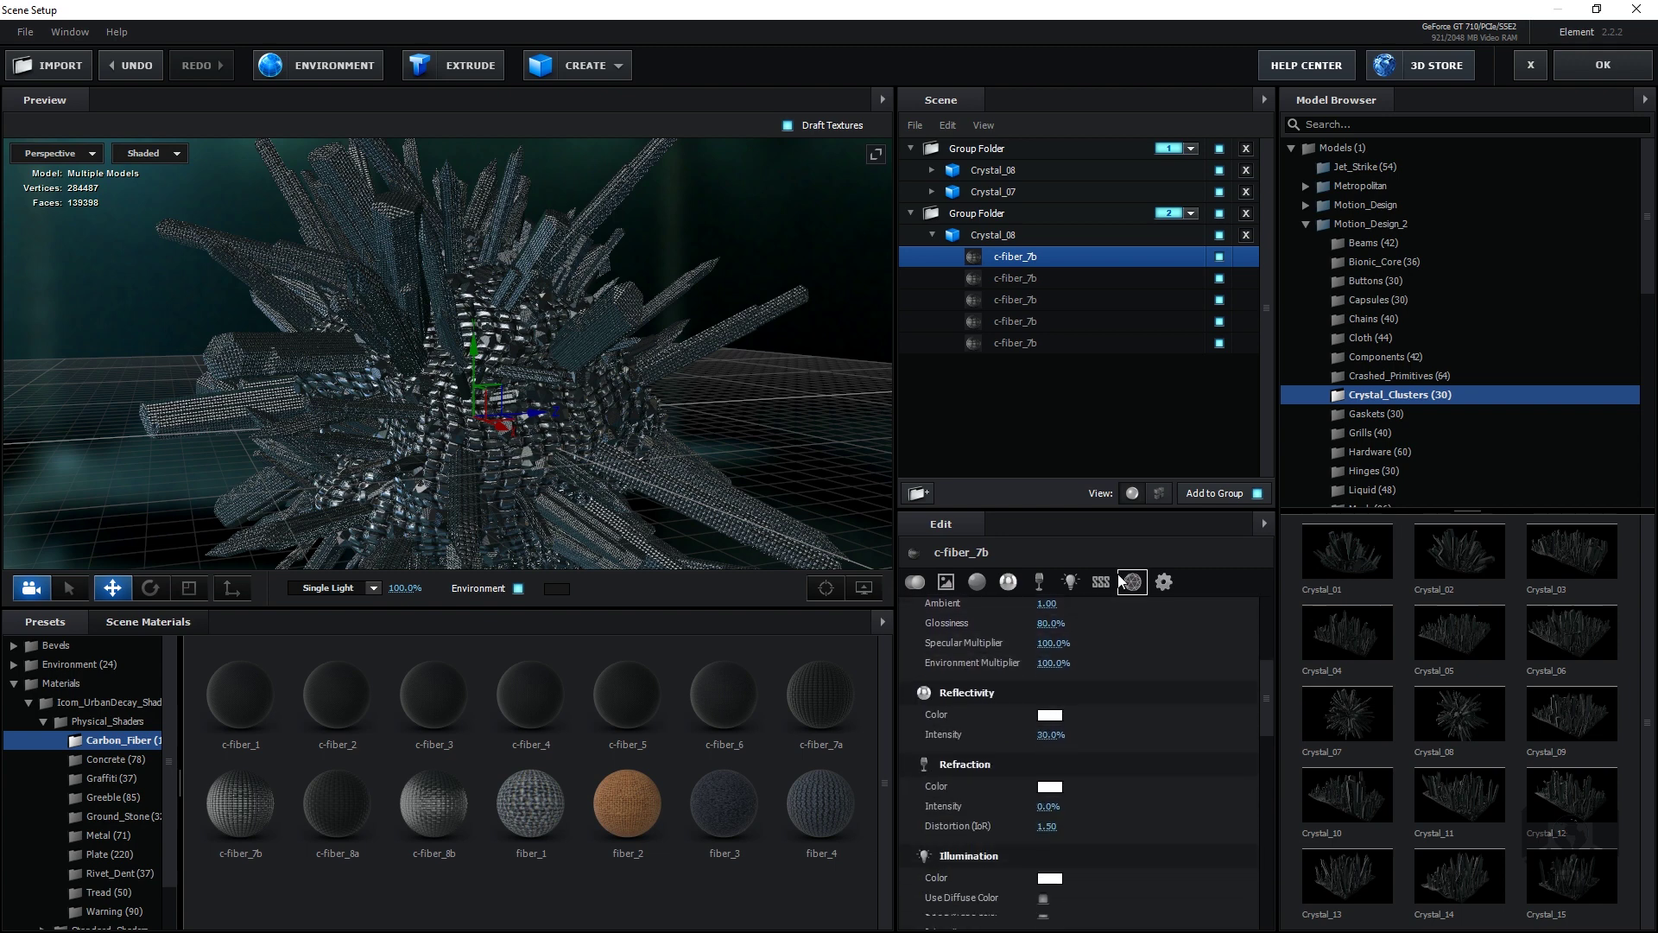
drag(1050, 659, 1185, 636)
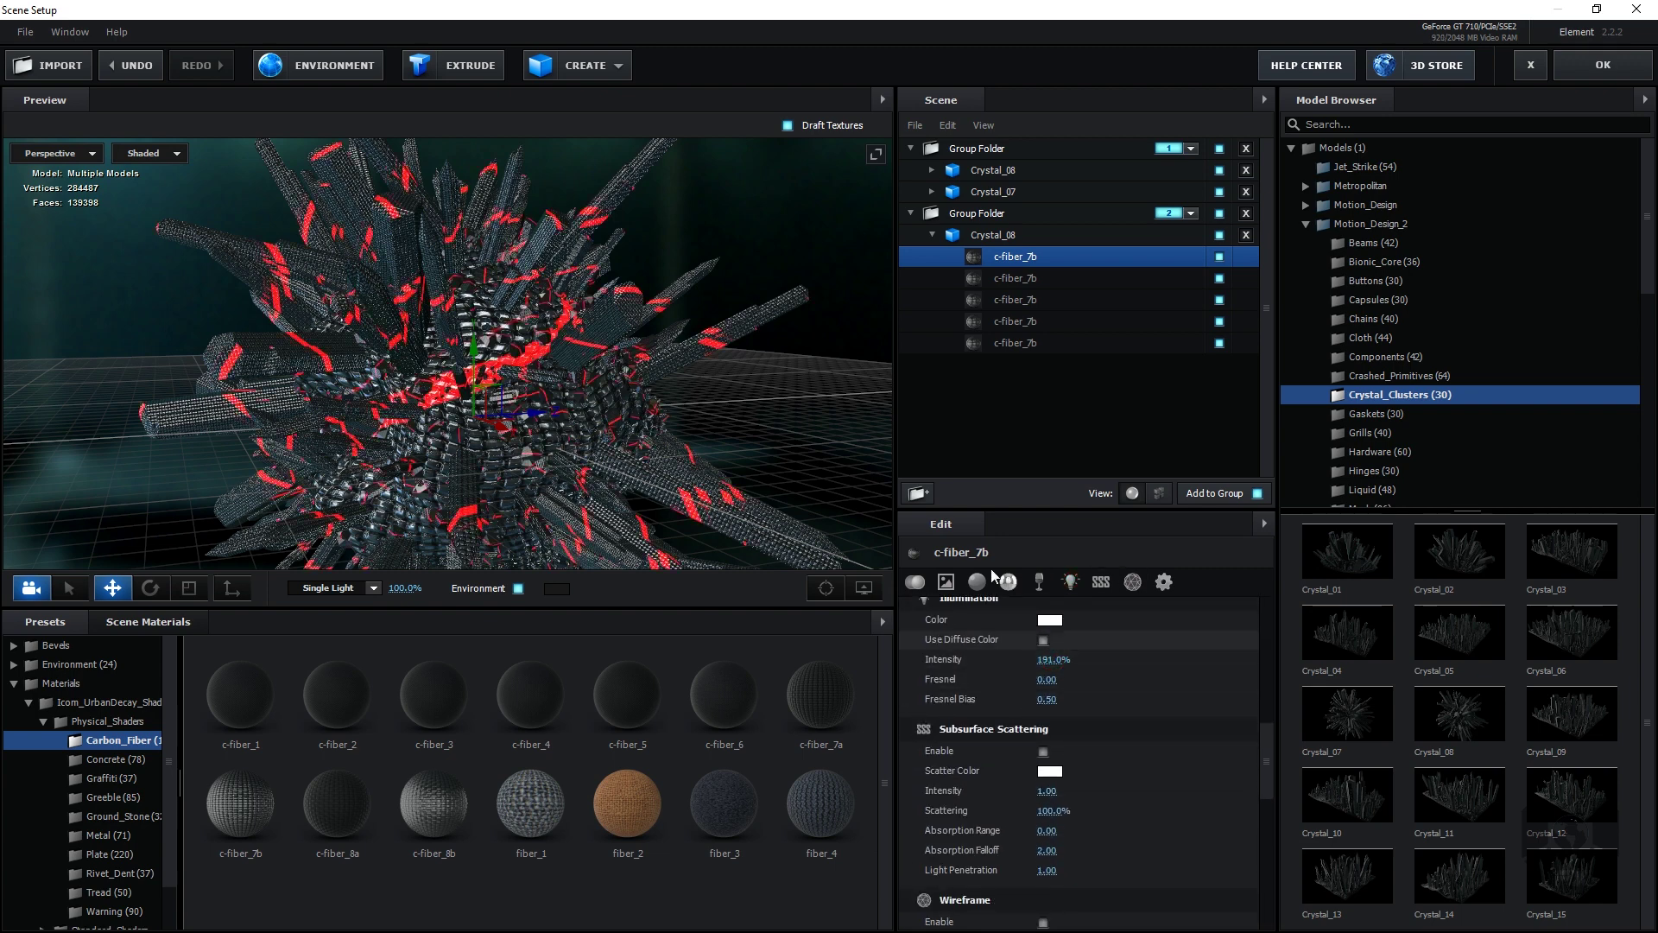
Step: Select the second group's Crystal_08 and set the first value of its UV Offset to 0.47
click(915, 581)
click(1007, 237)
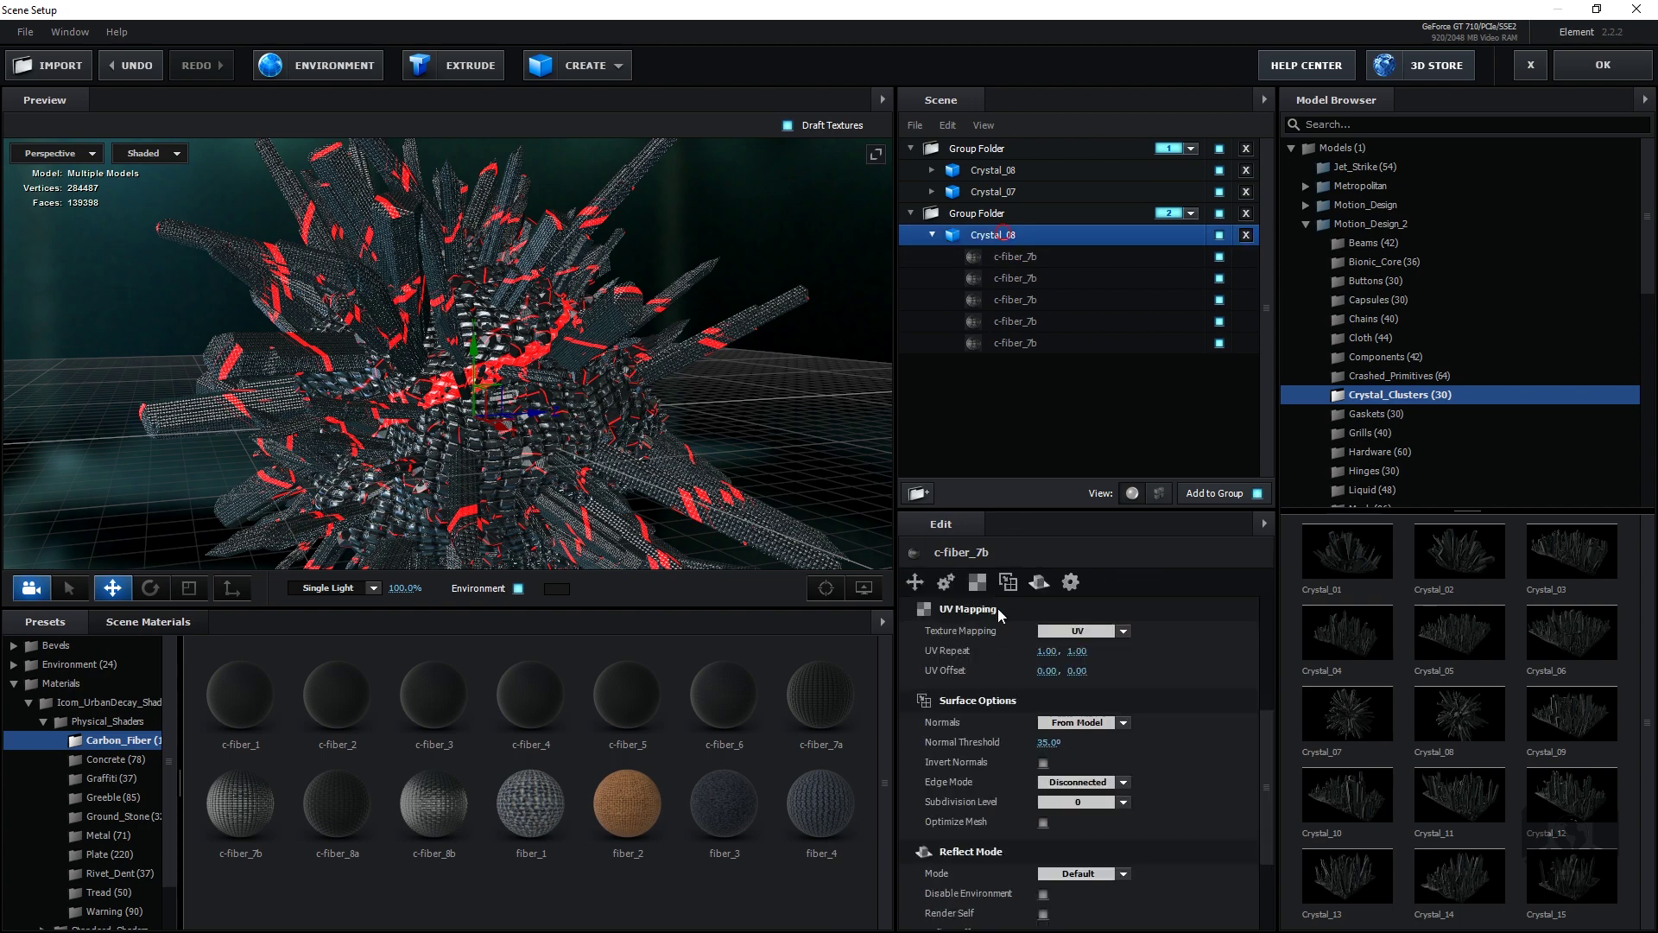
drag(1048, 671, 1139, 678)
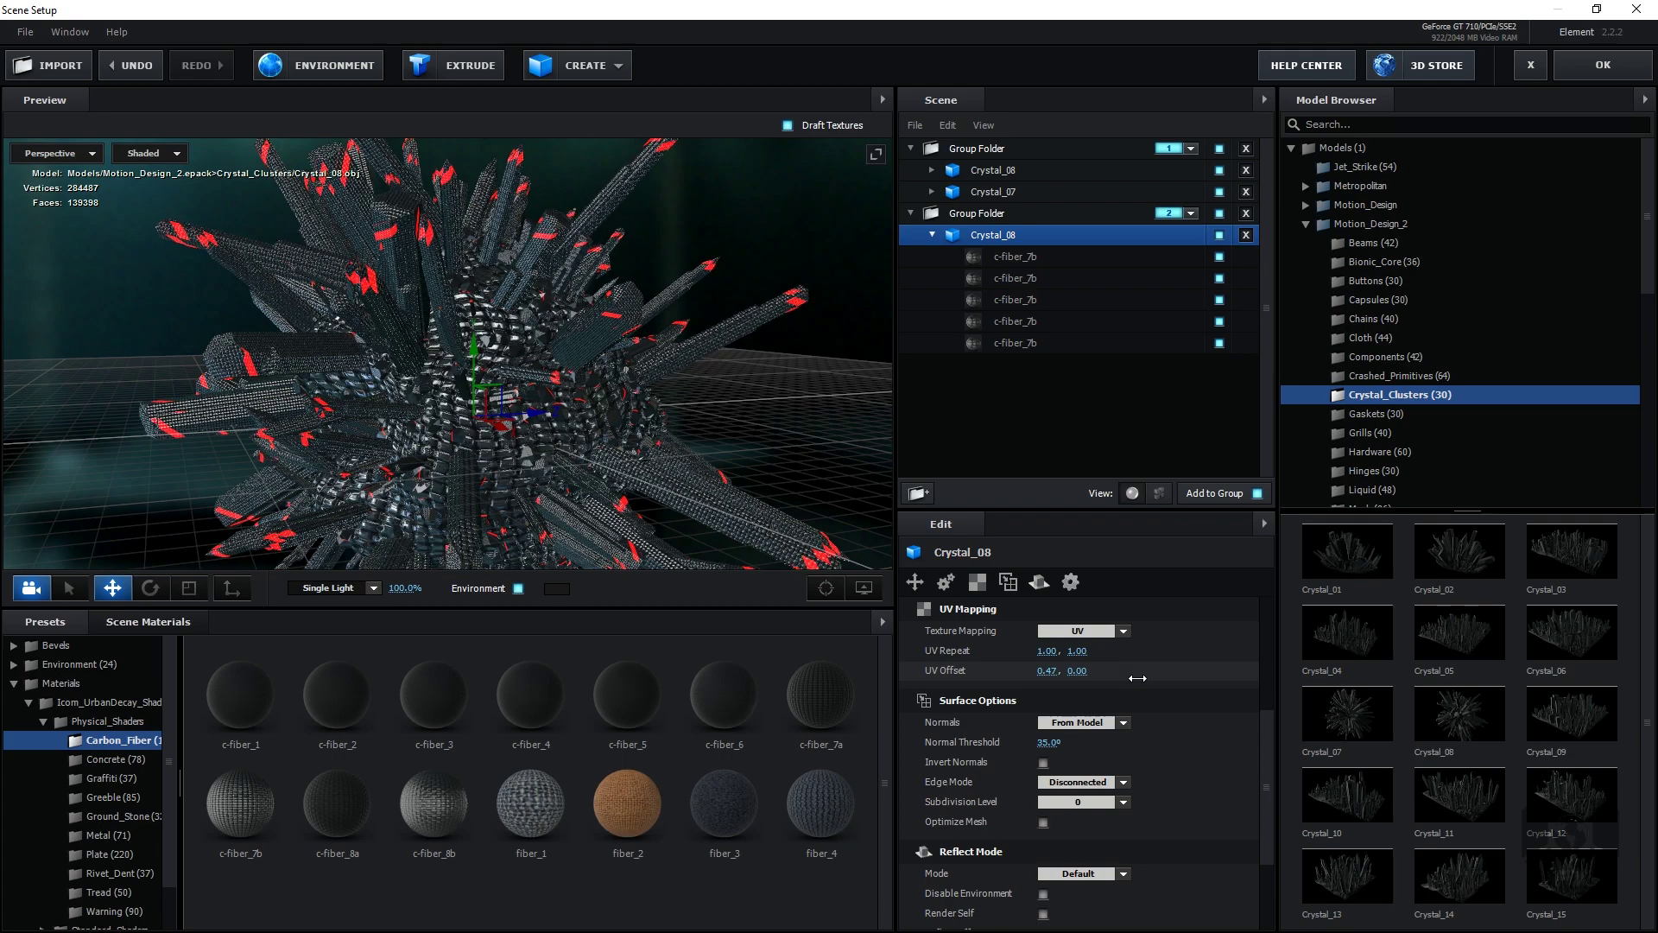
Step: Accept the Element 3D scene setup and inspect the updated crystal cluster in the composition up close
drag(847, 449, 622, 442)
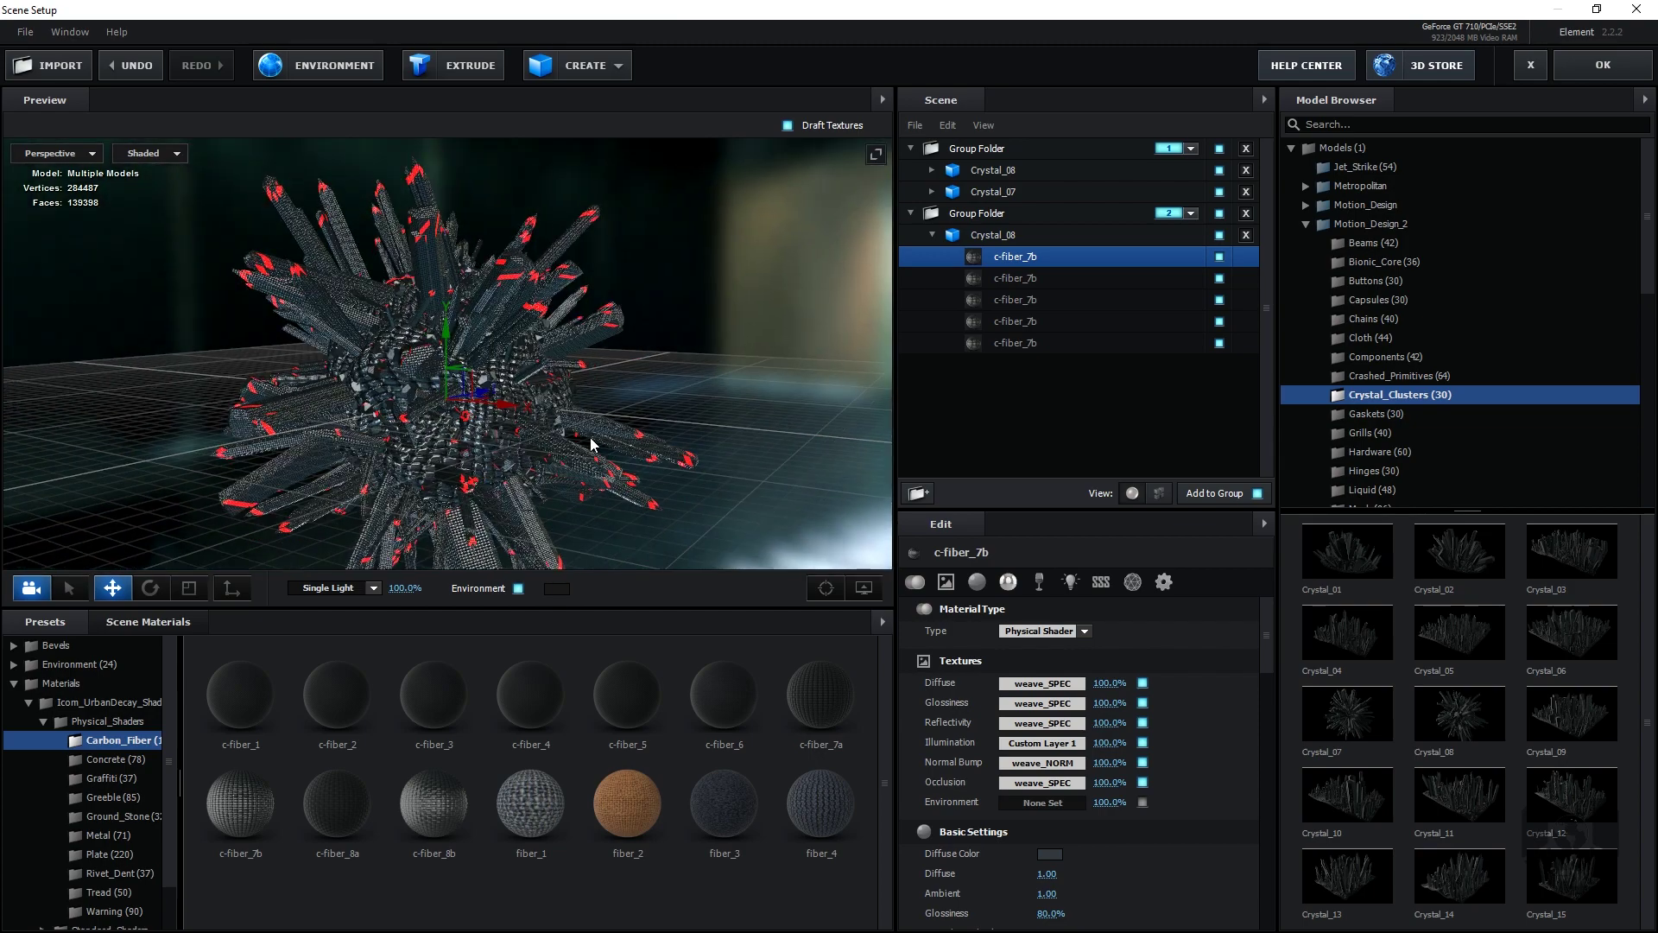
click(1577, 76)
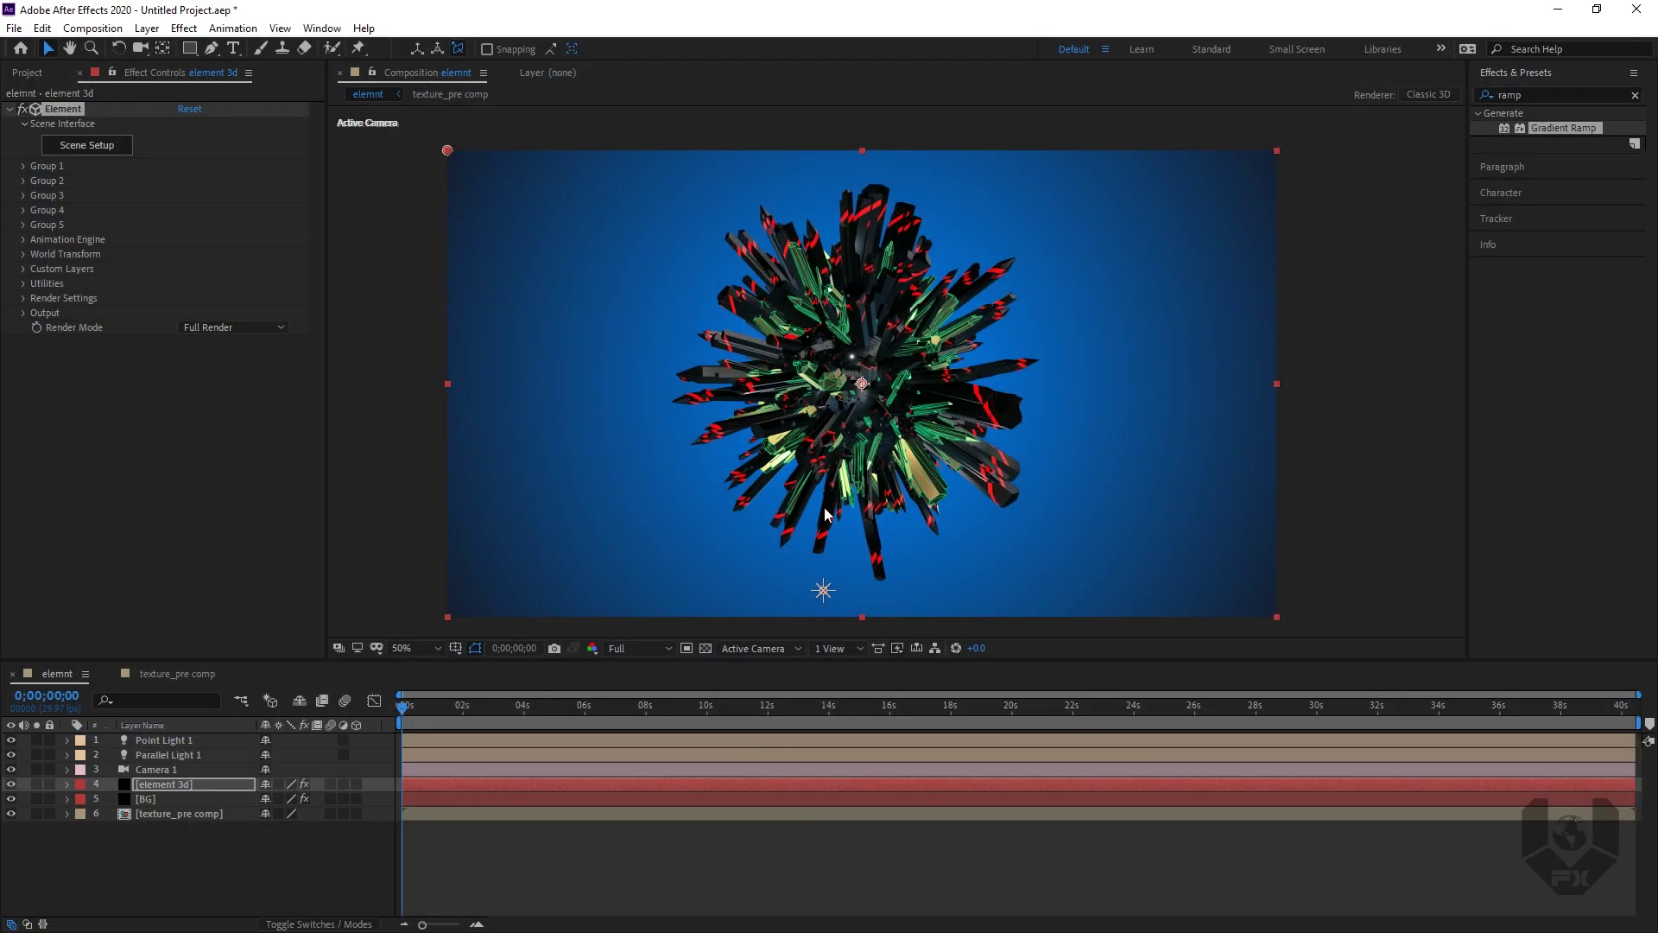
key(slash)
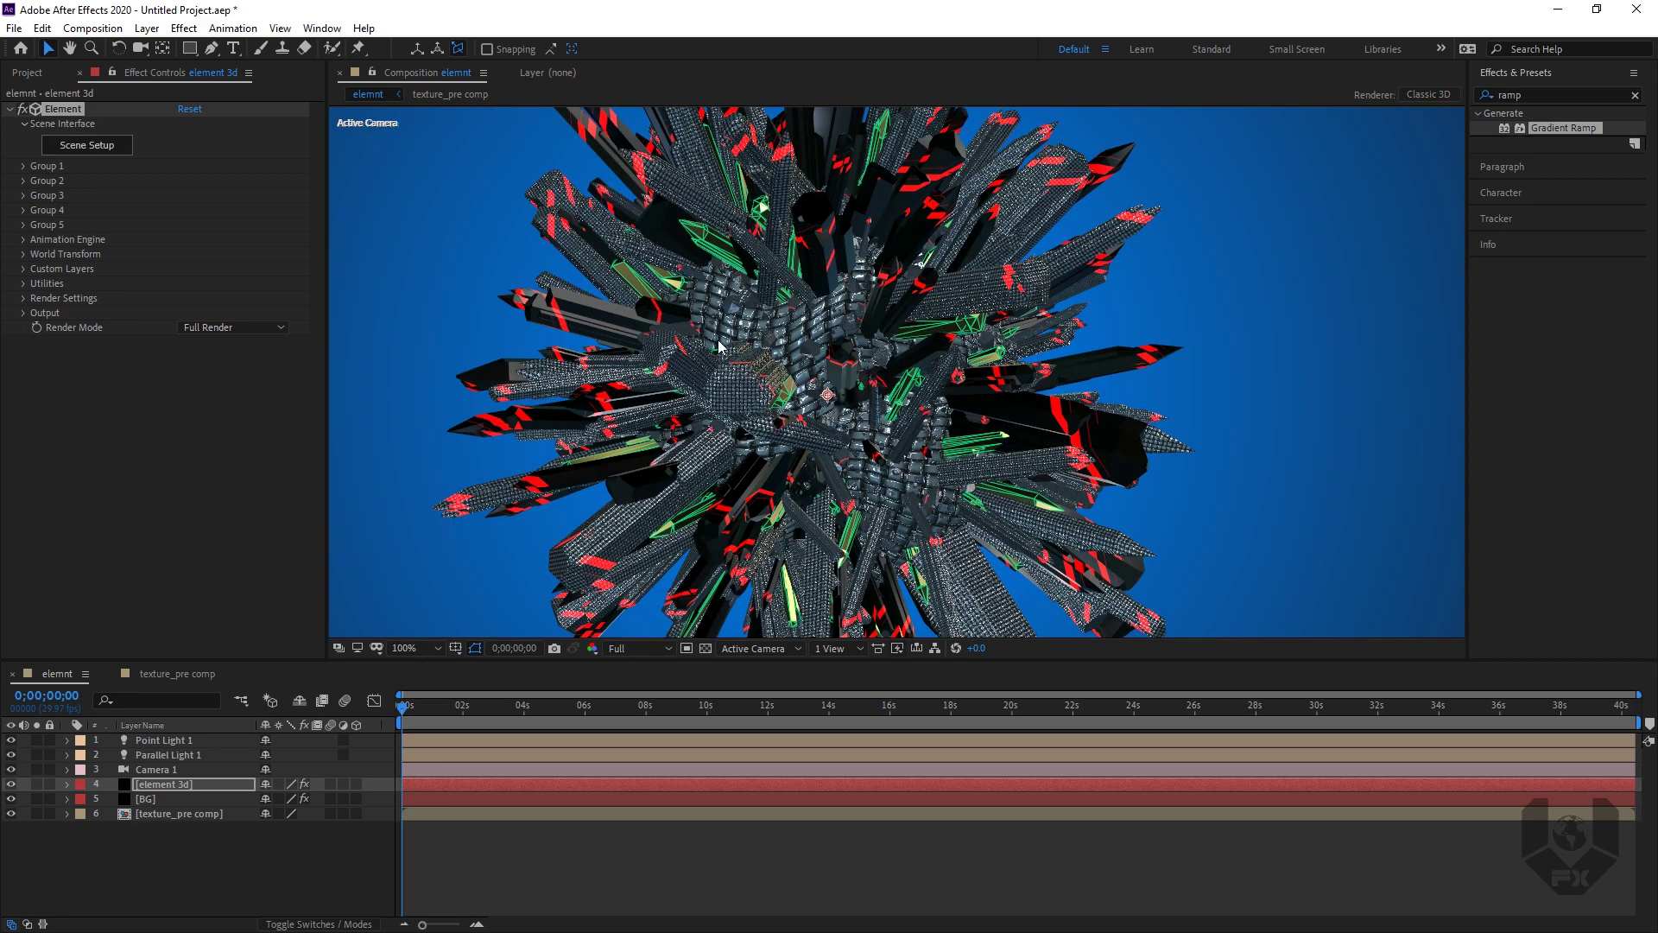
key(comma)
key(comma)
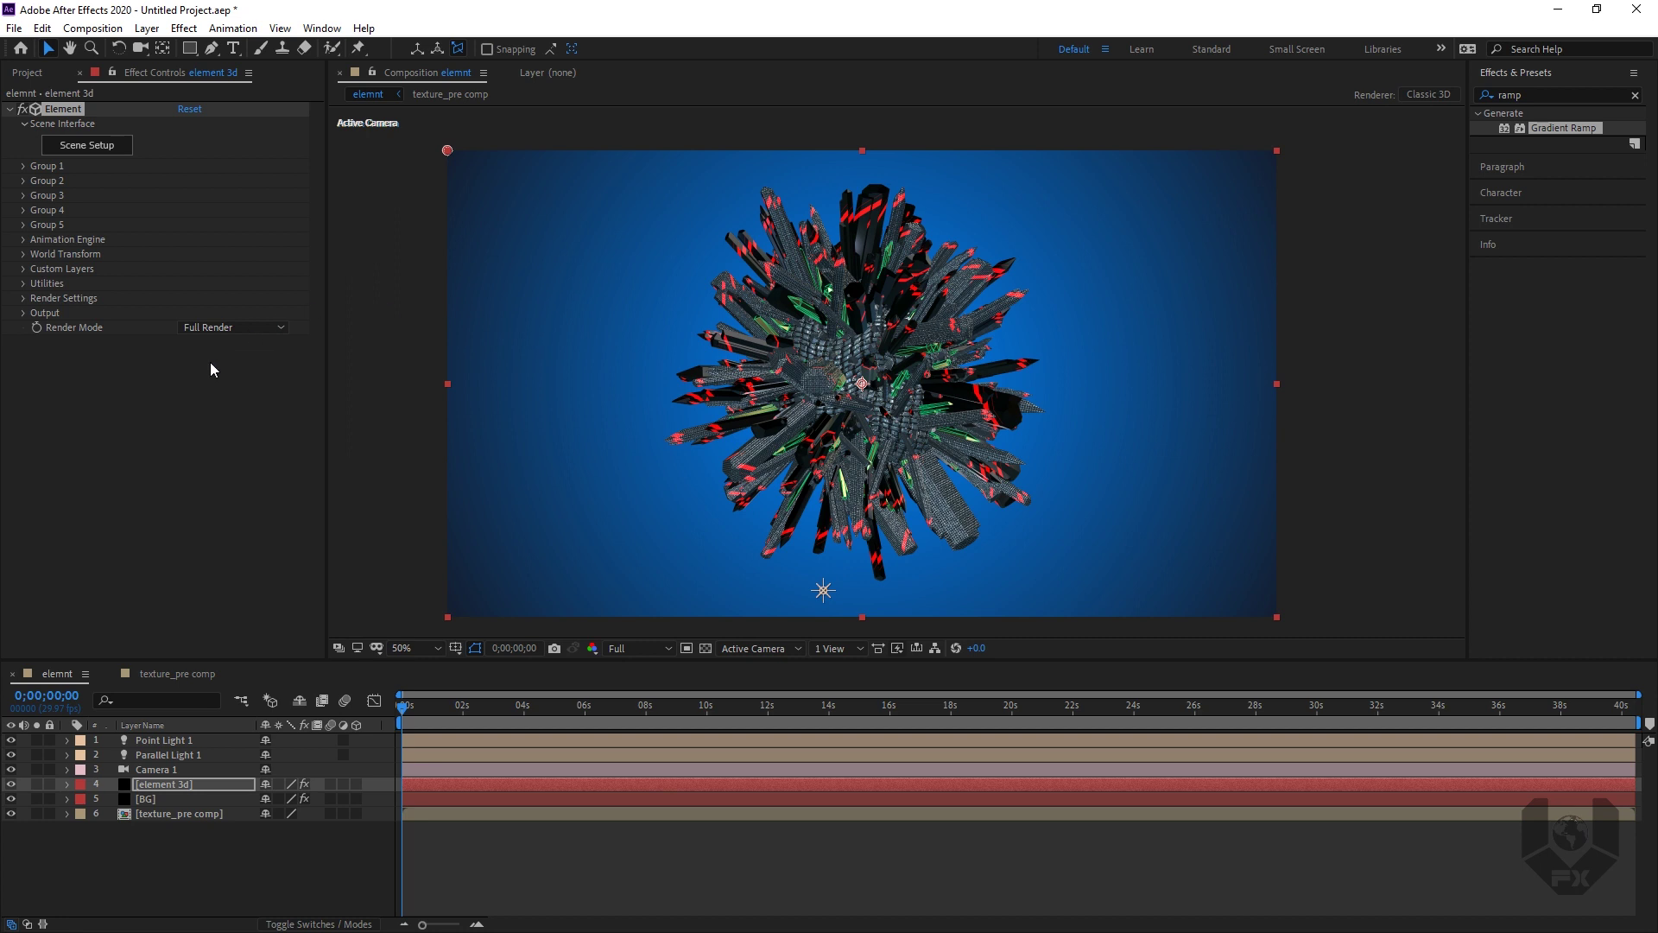
Step: Set the composition preview resolution to Quarter and deselect the layer
click(655, 647)
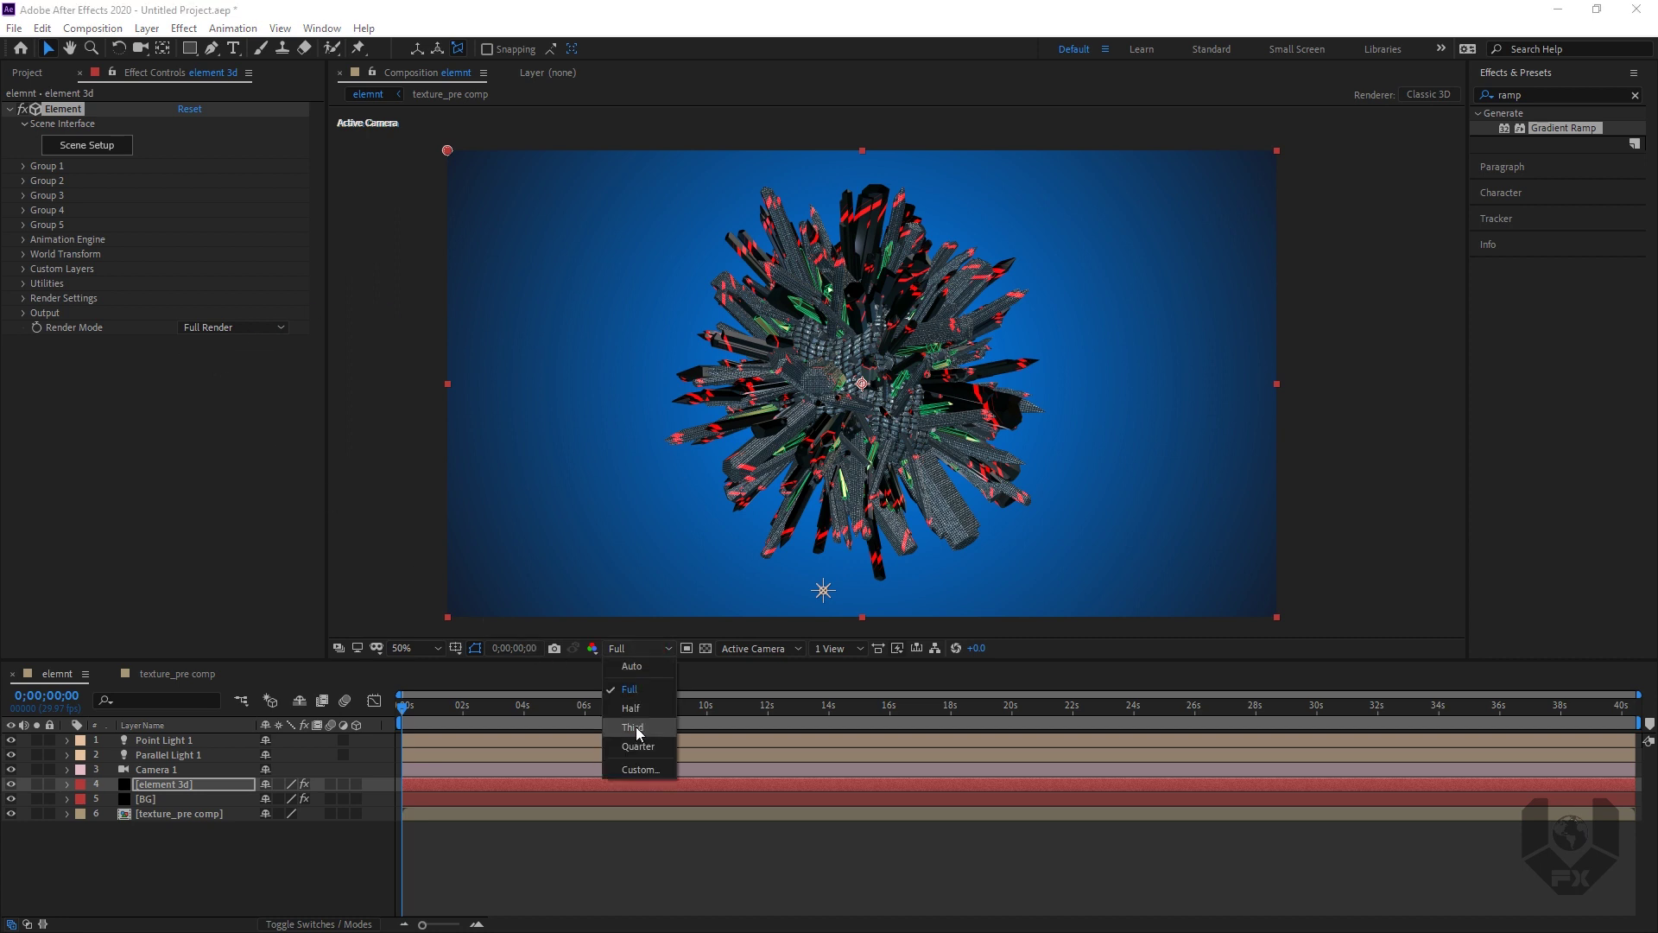
click(639, 745)
click(219, 867)
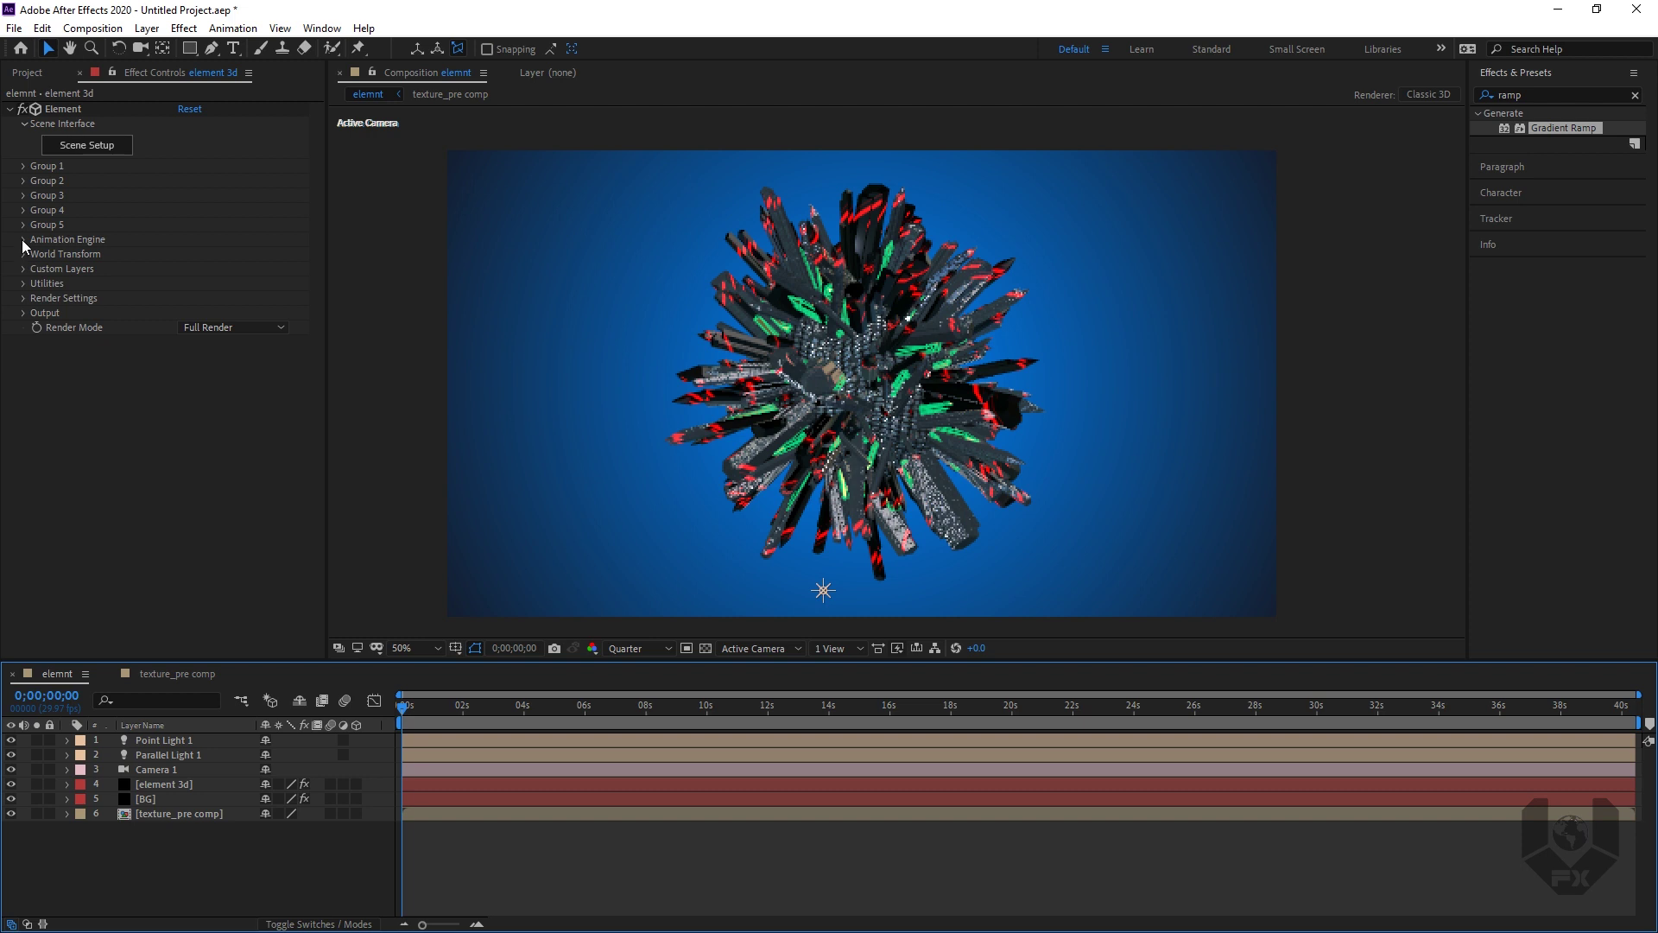
Step: Enable the Animation Engine of the Element effect on the element 3d layer, comparing the cluster with it on and off
click(22, 240)
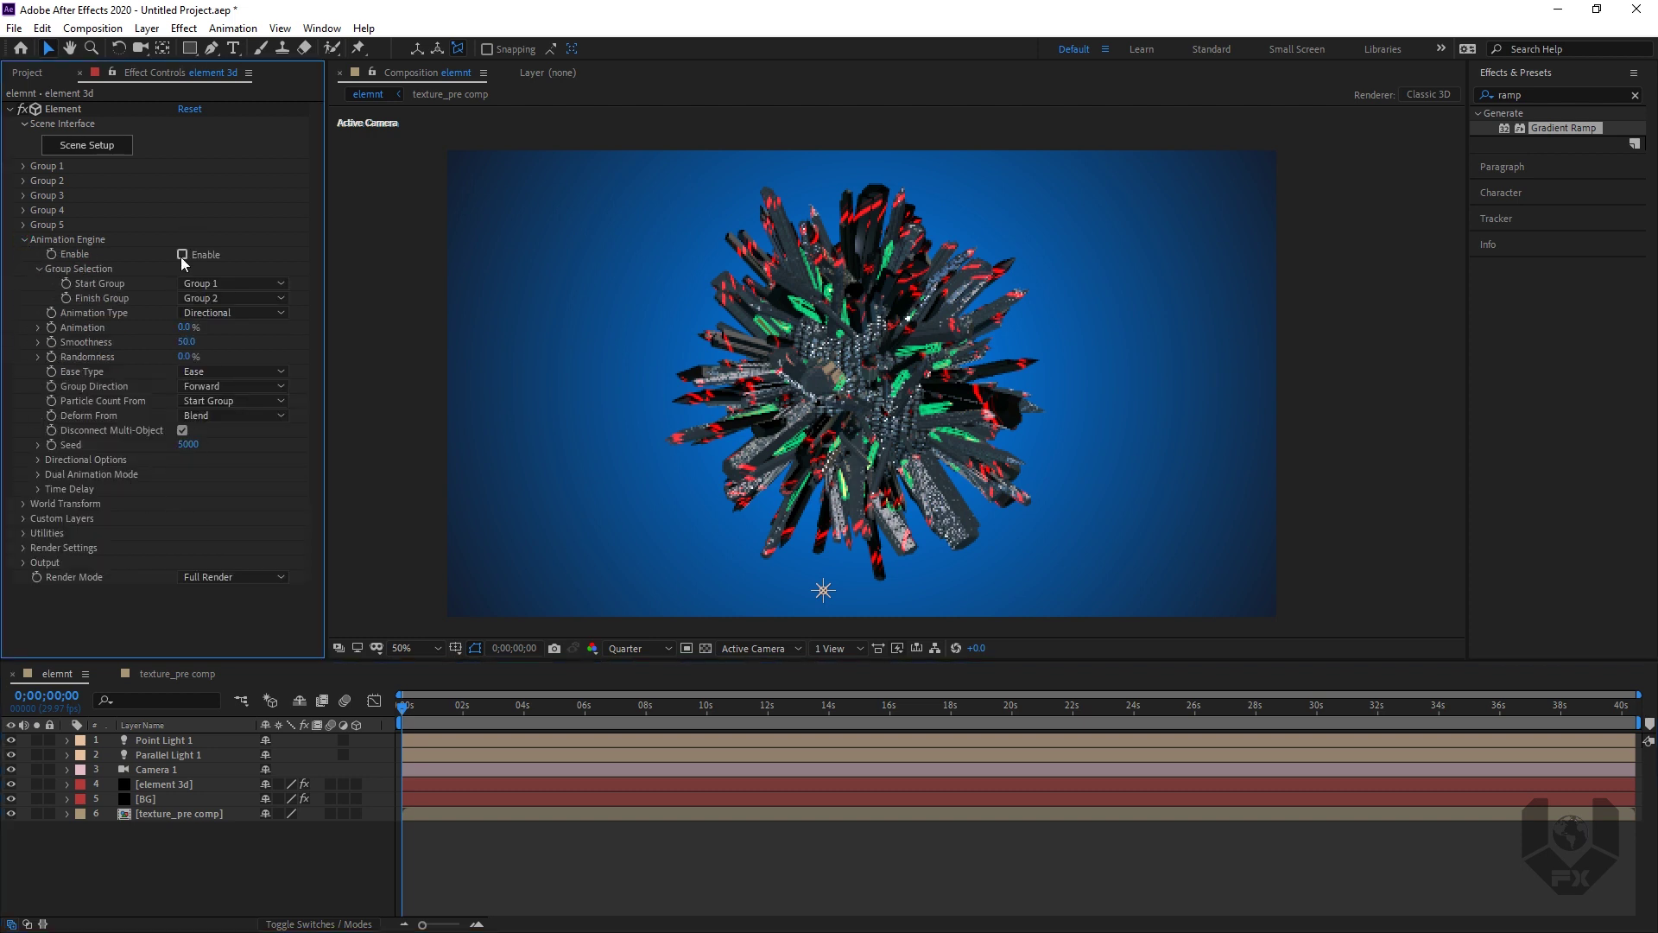
click(105, 487)
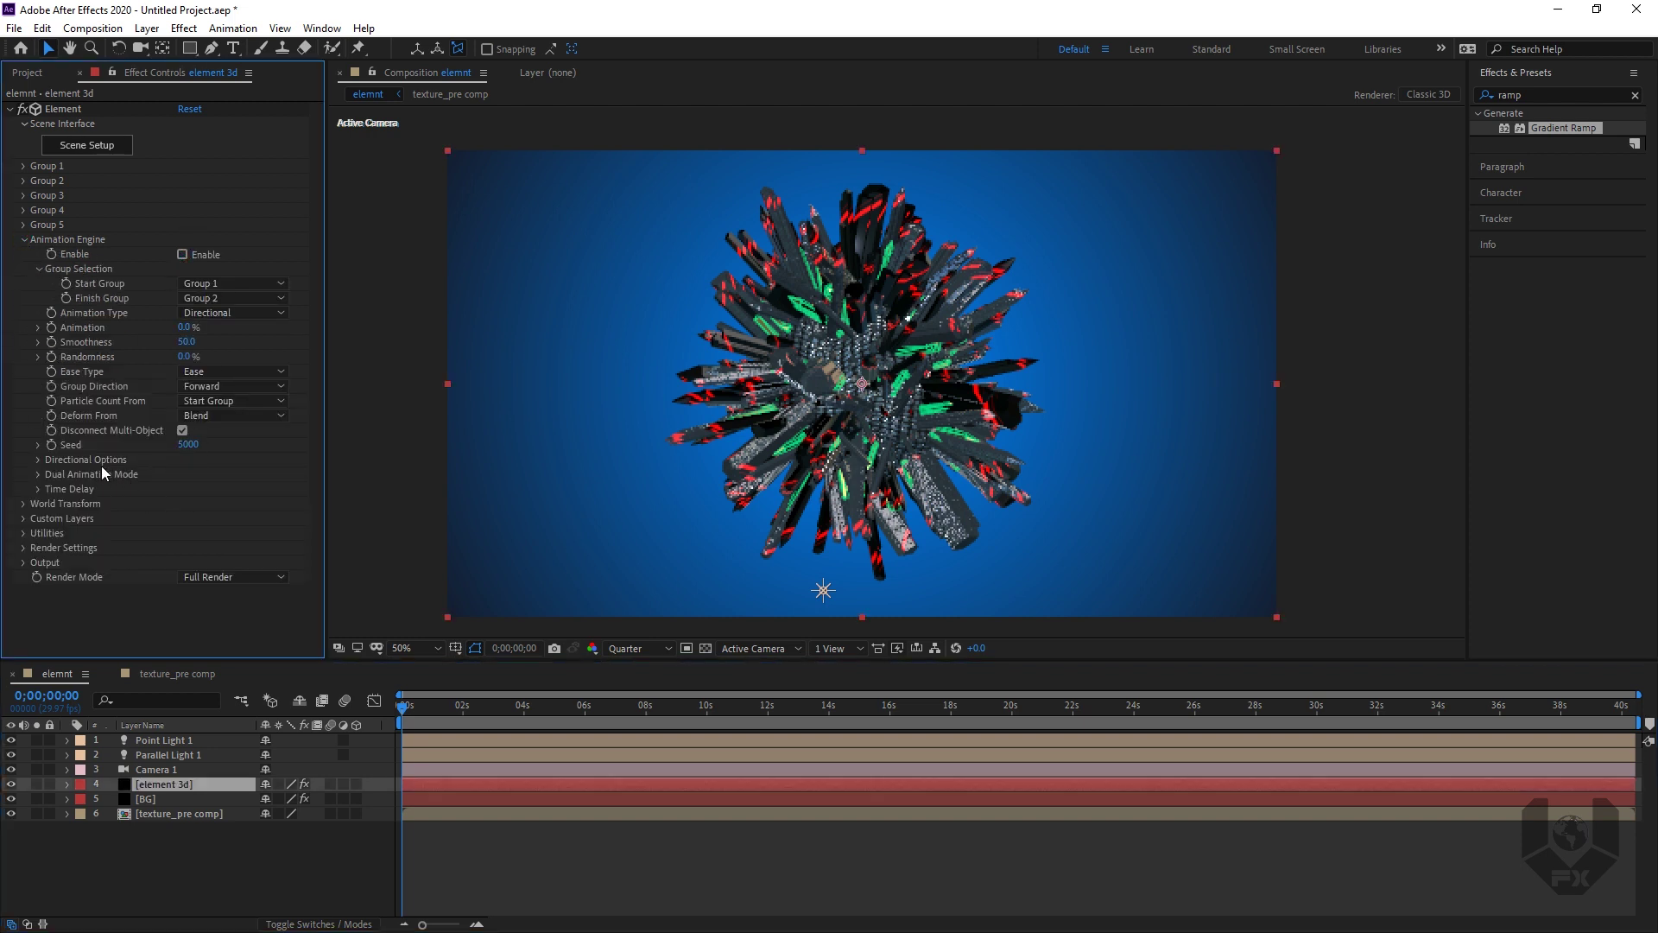
click(183, 256)
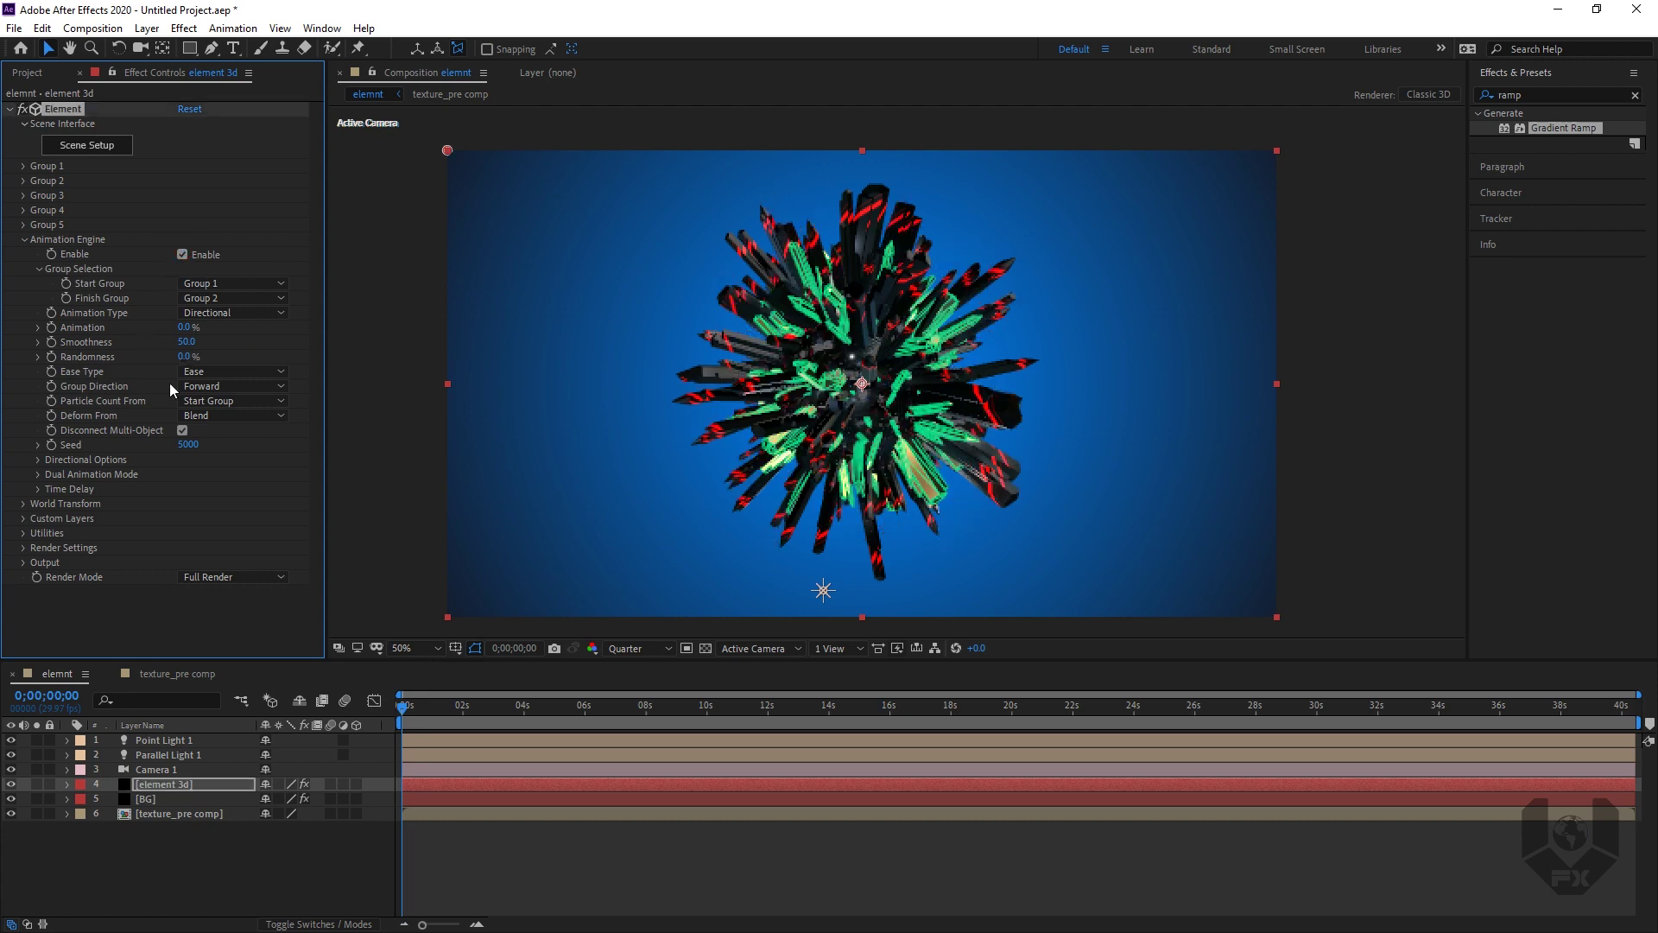
click(183, 255)
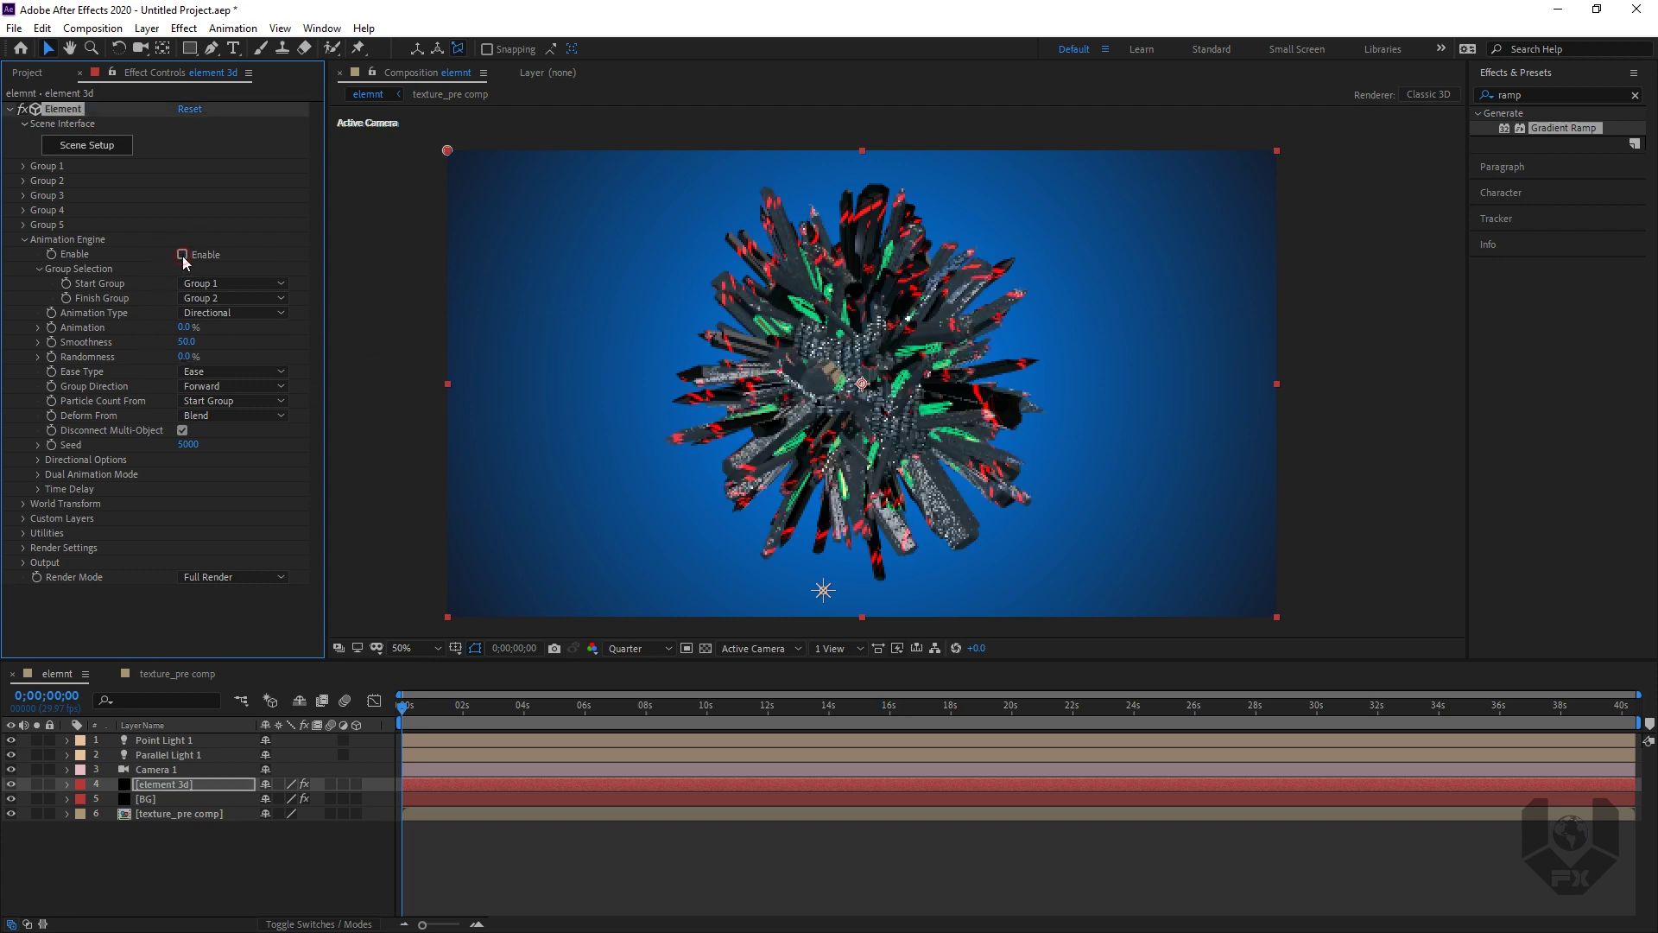
click(182, 255)
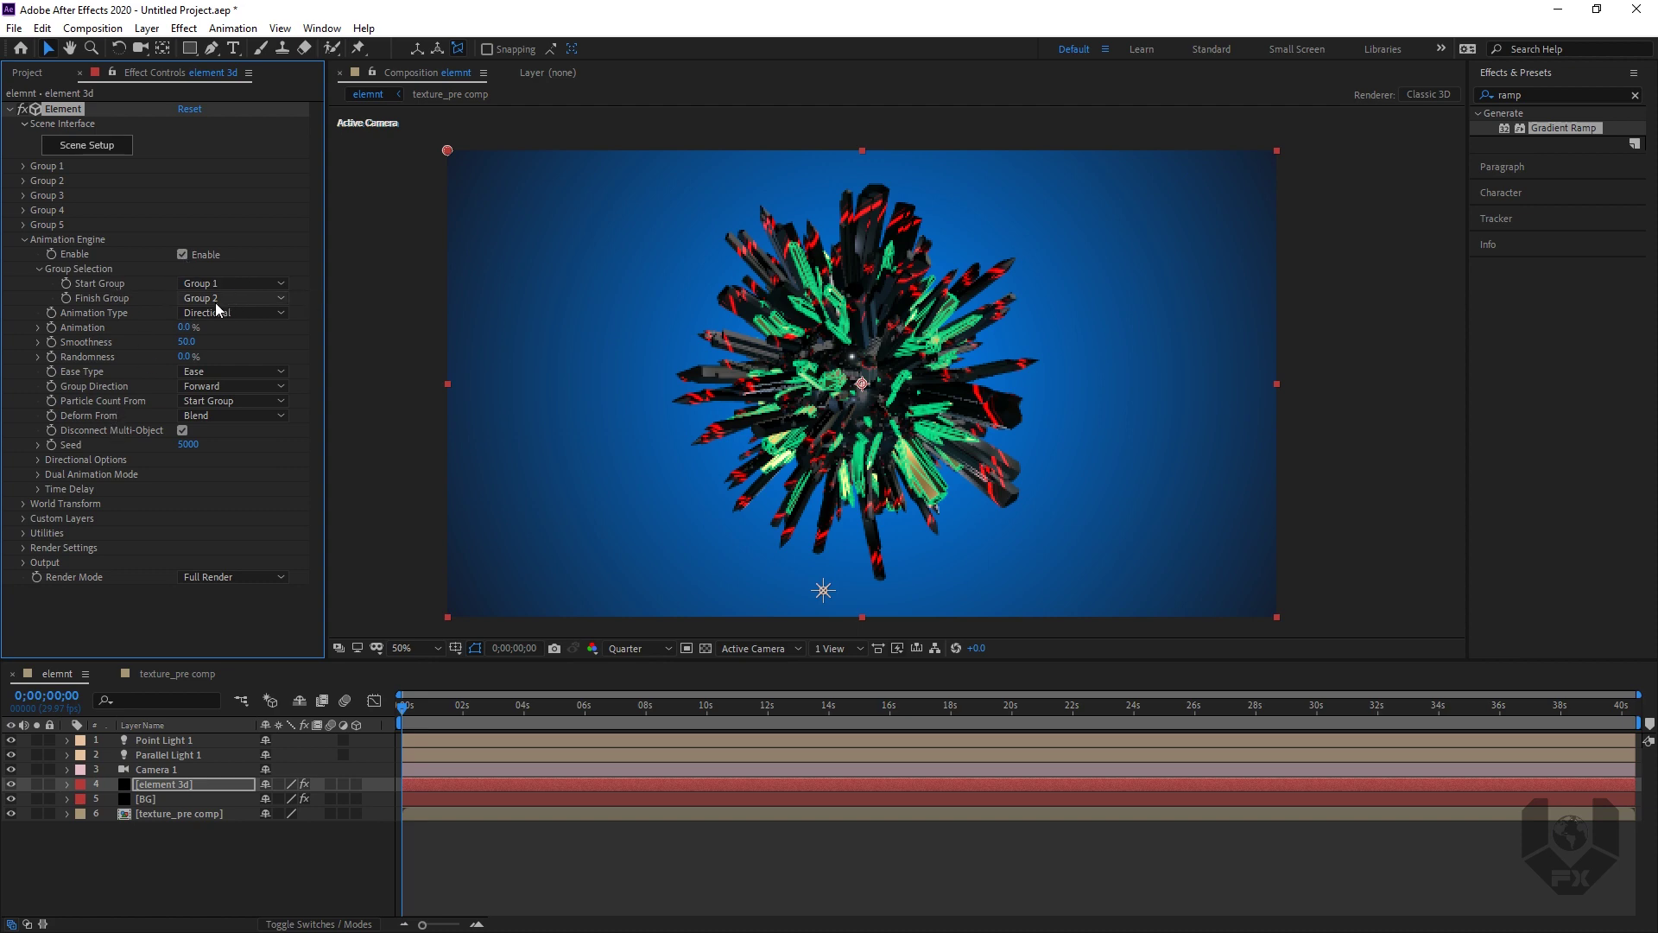
Step: Raise the Animation Engine's Smoothness to 100 and set Animation to 27% after testing other percentages
click(183, 329)
mouse_move(183, 329)
mouse_down()
mouse_move(258, 329)
mouse_move(175, 326)
mouse_move(256, 320)
mouse_move(164, 343)
mouse_move(208, 327)
mouse_up()
drag(180, 332, 211, 316)
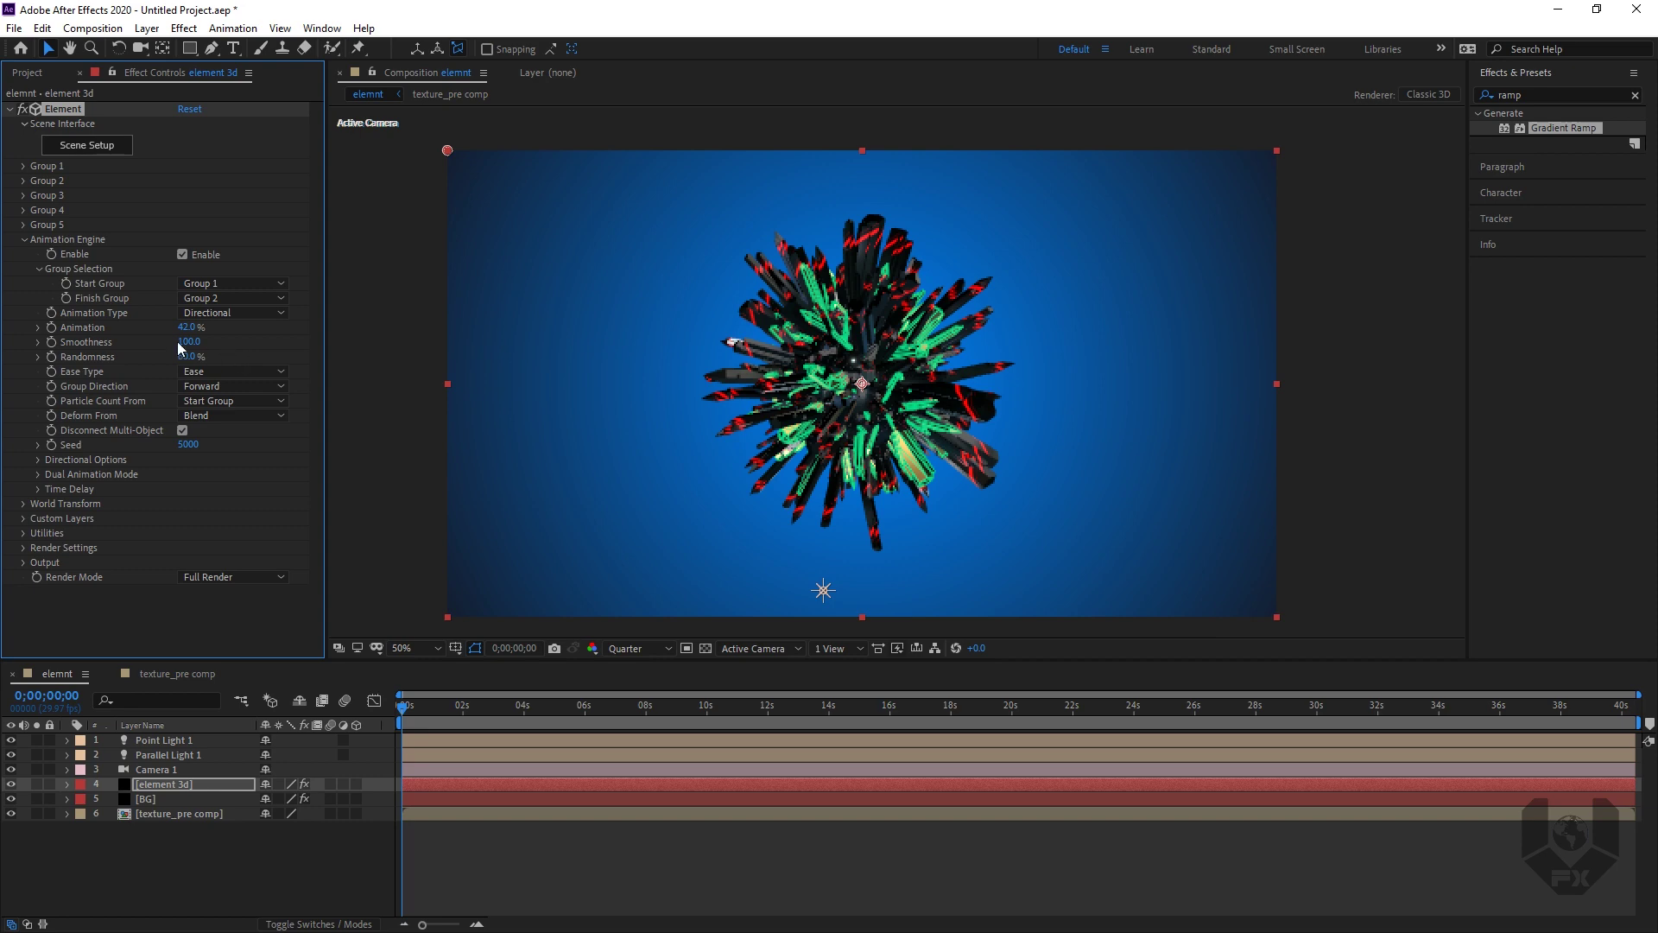
mouse_move(186, 328)
mouse_down()
mouse_move(162, 329)
mouse_move(259, 324)
mouse_move(183, 326)
mouse_move(200, 321)
mouse_up()
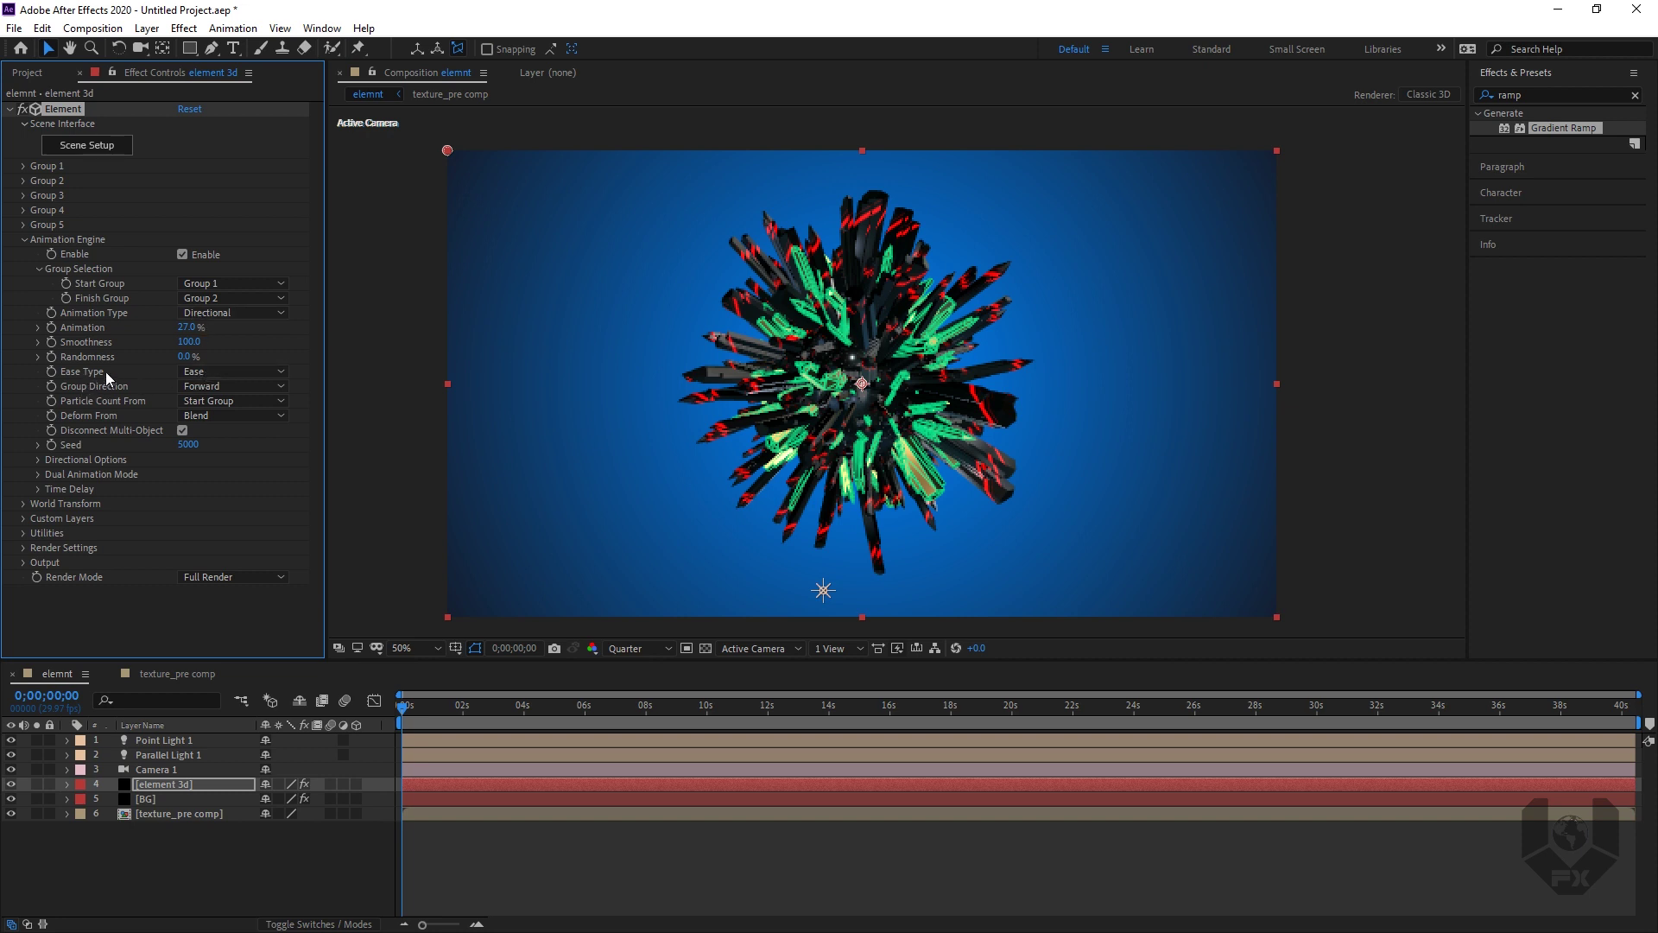
Step: Try the Ease-In ease type with Animation raised to 100%, and restore Ease
click(225, 371)
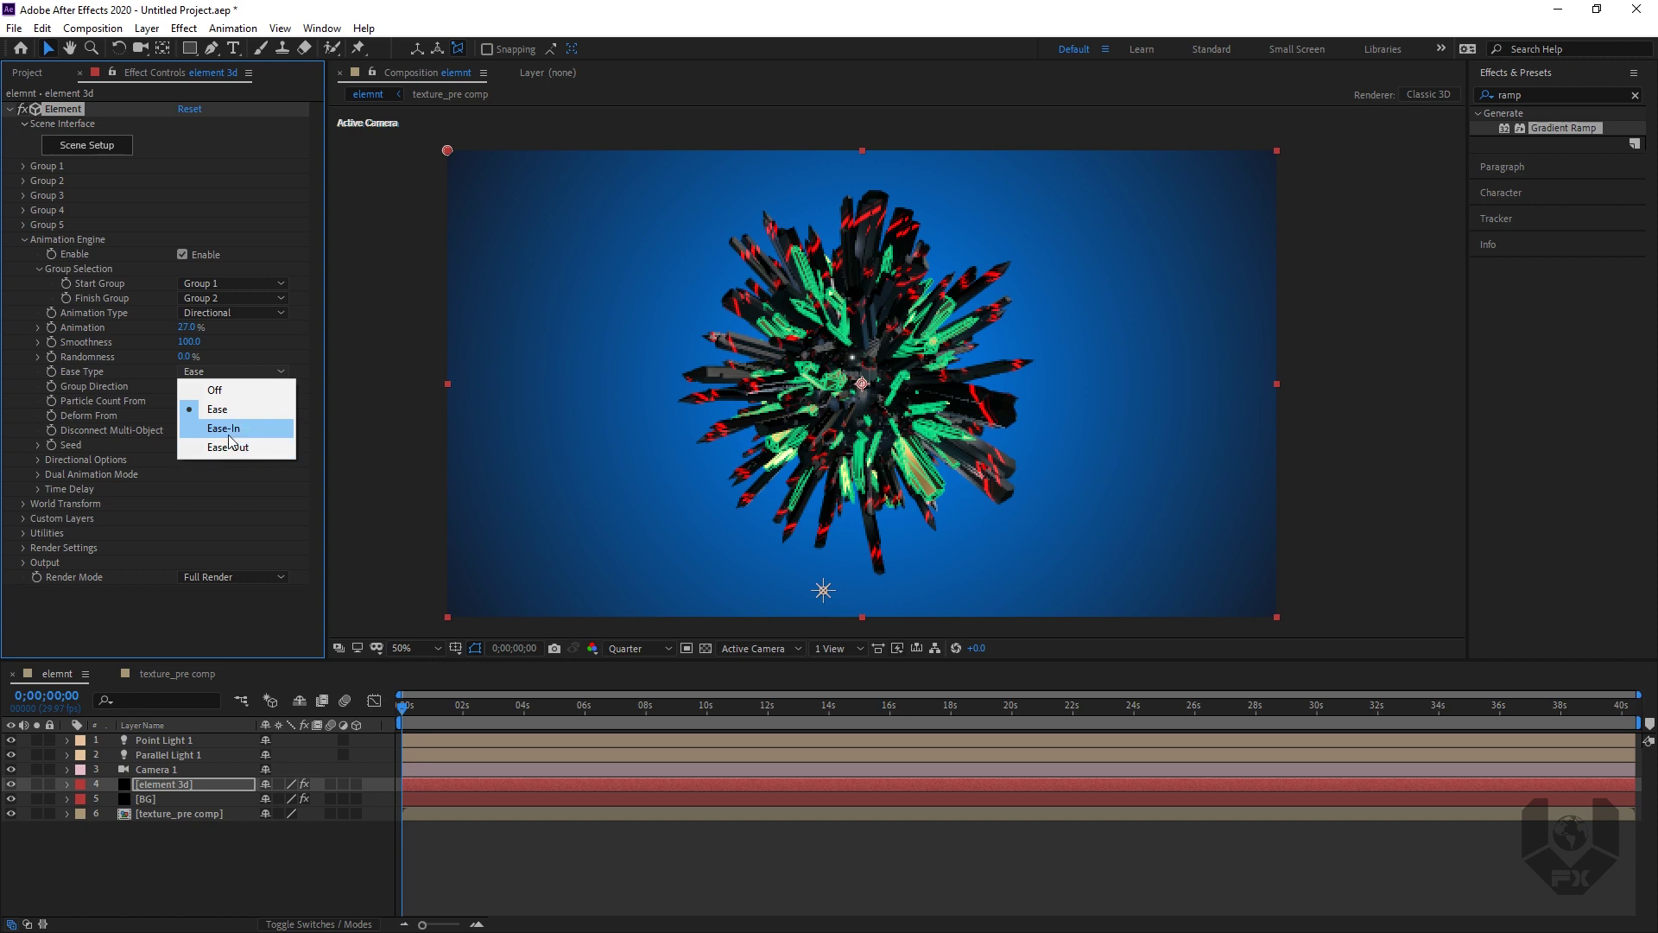
click(226, 428)
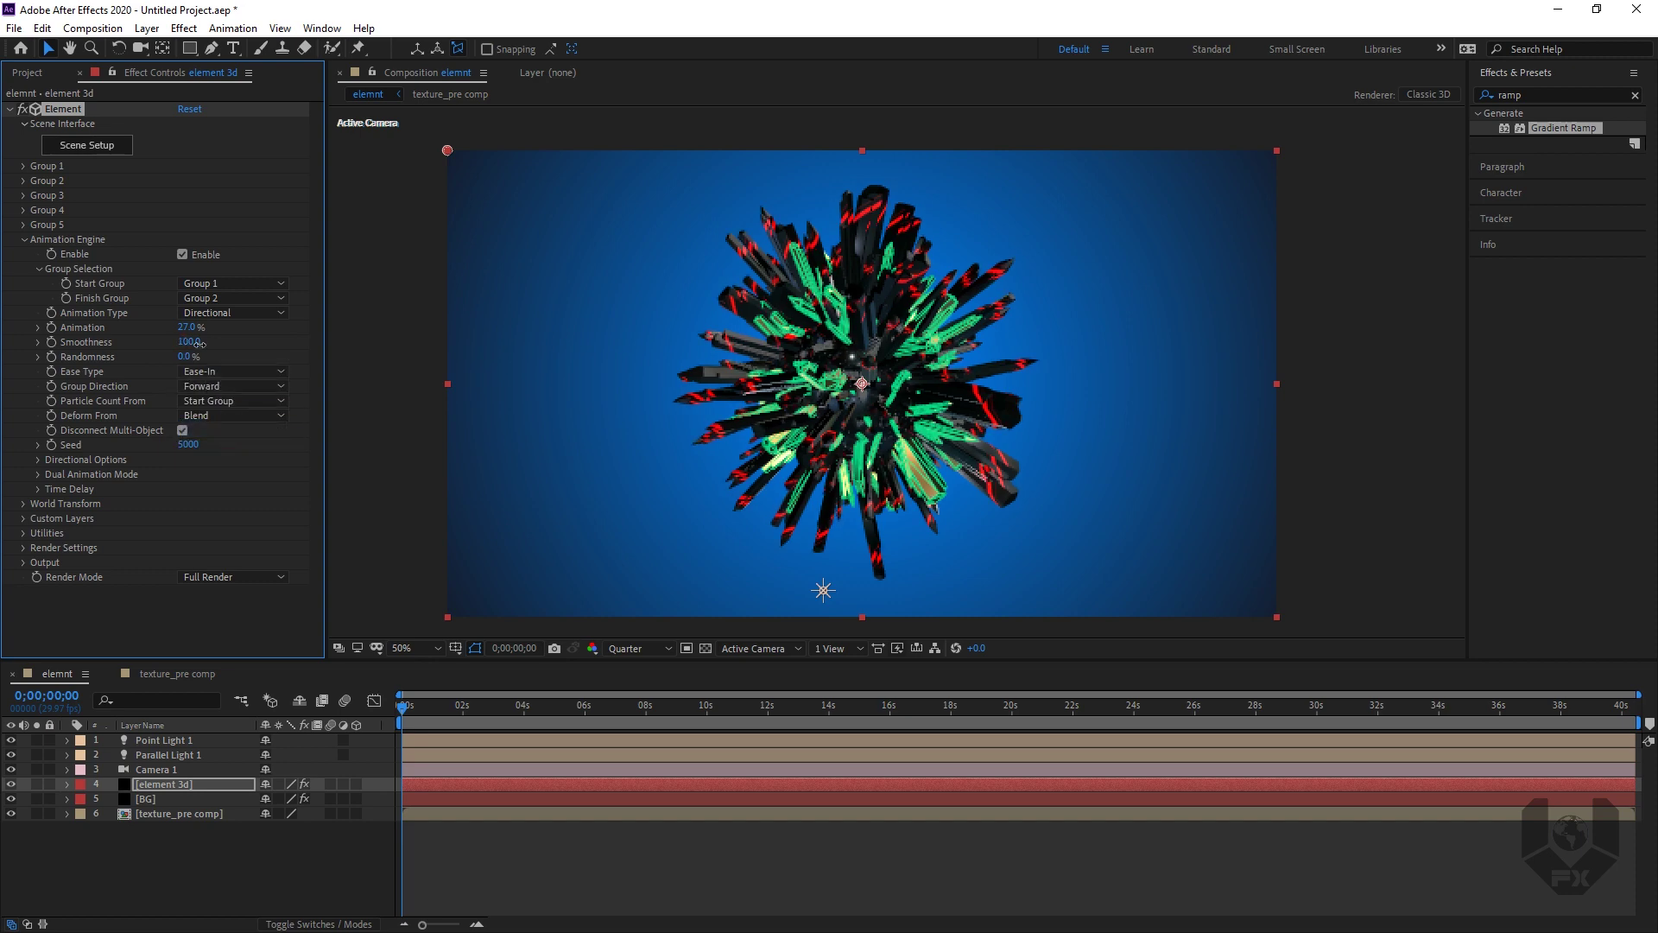
drag(187, 327, 293, 339)
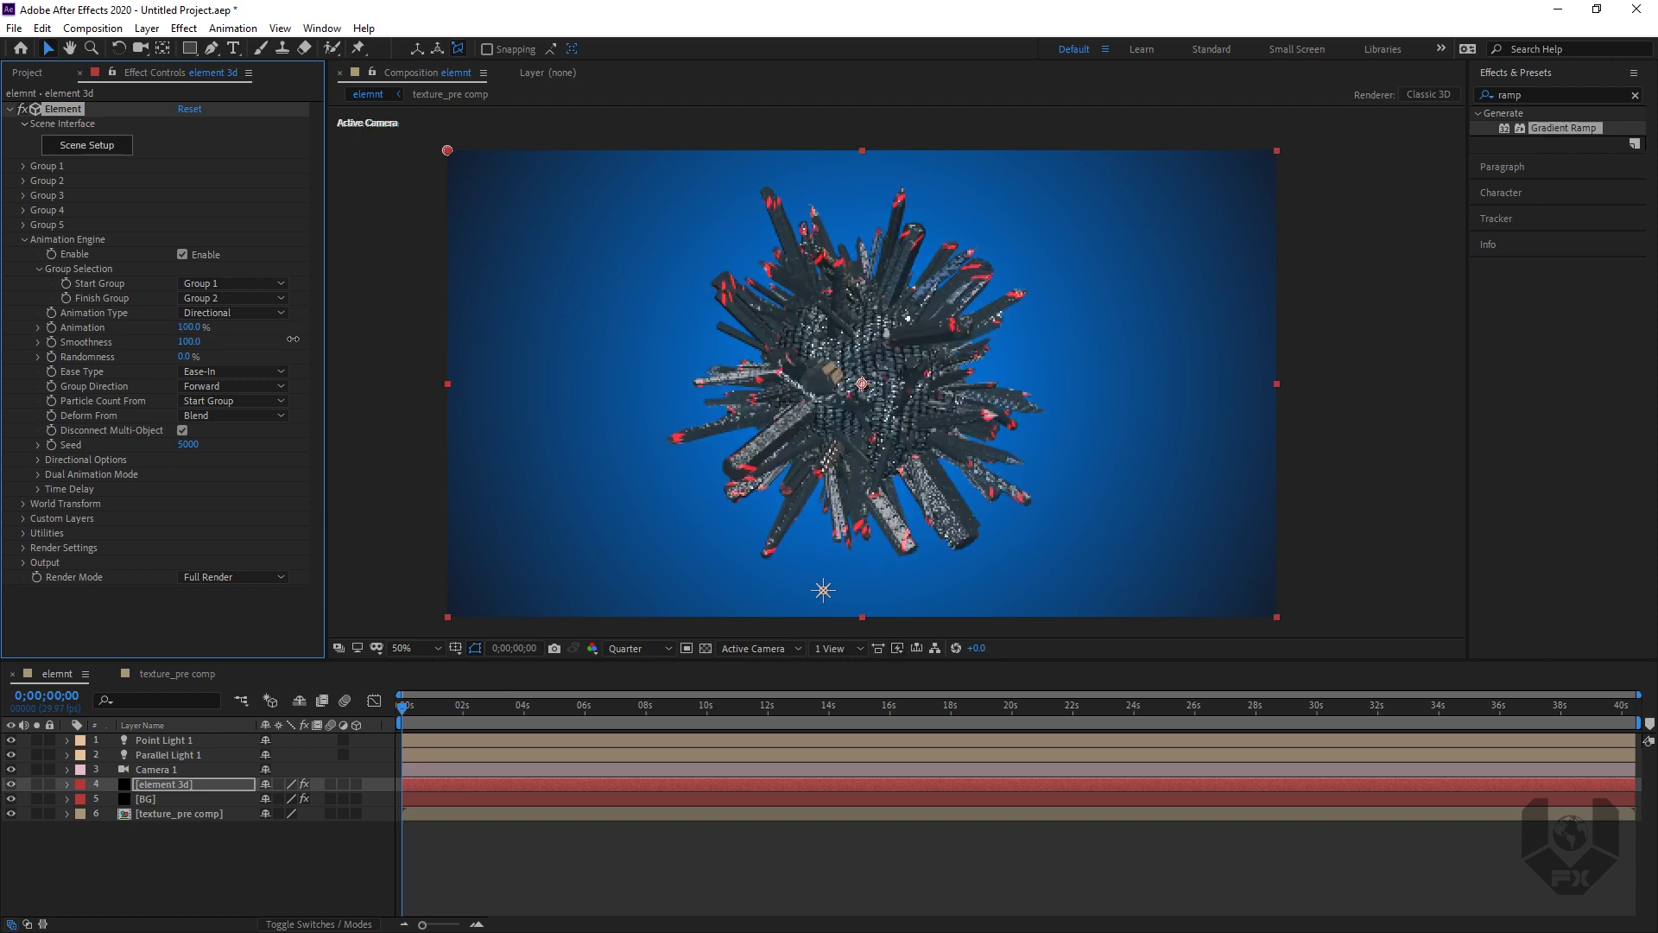
click(233, 371)
click(216, 403)
click(245, 416)
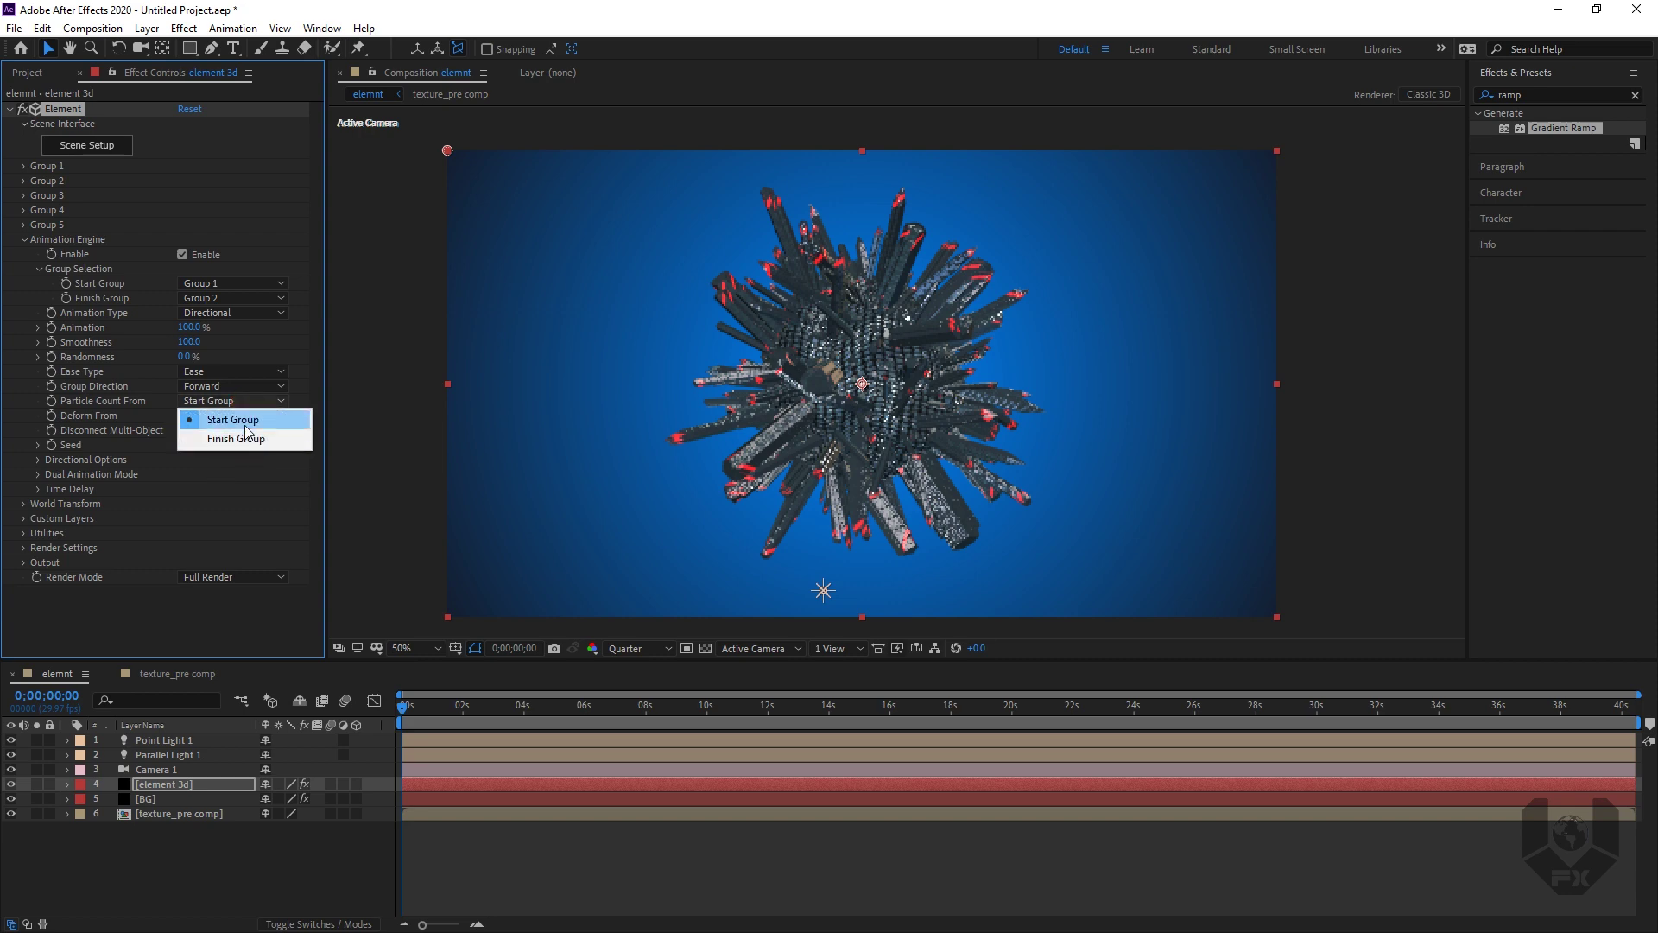
click(230, 474)
click(259, 415)
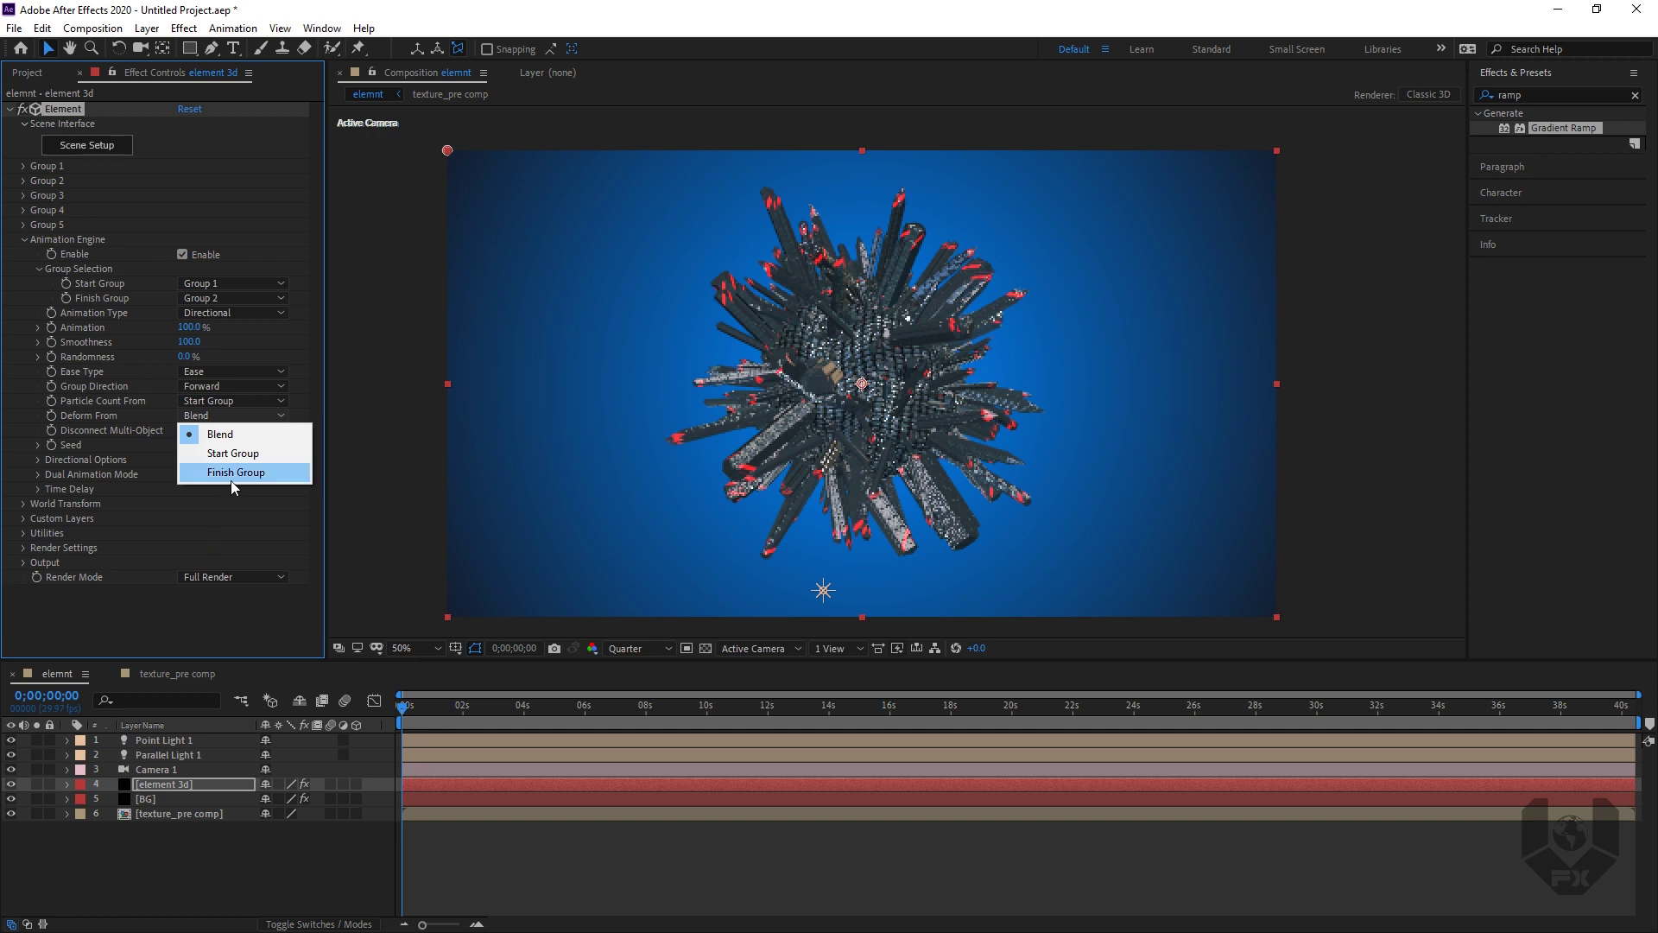
click(161, 496)
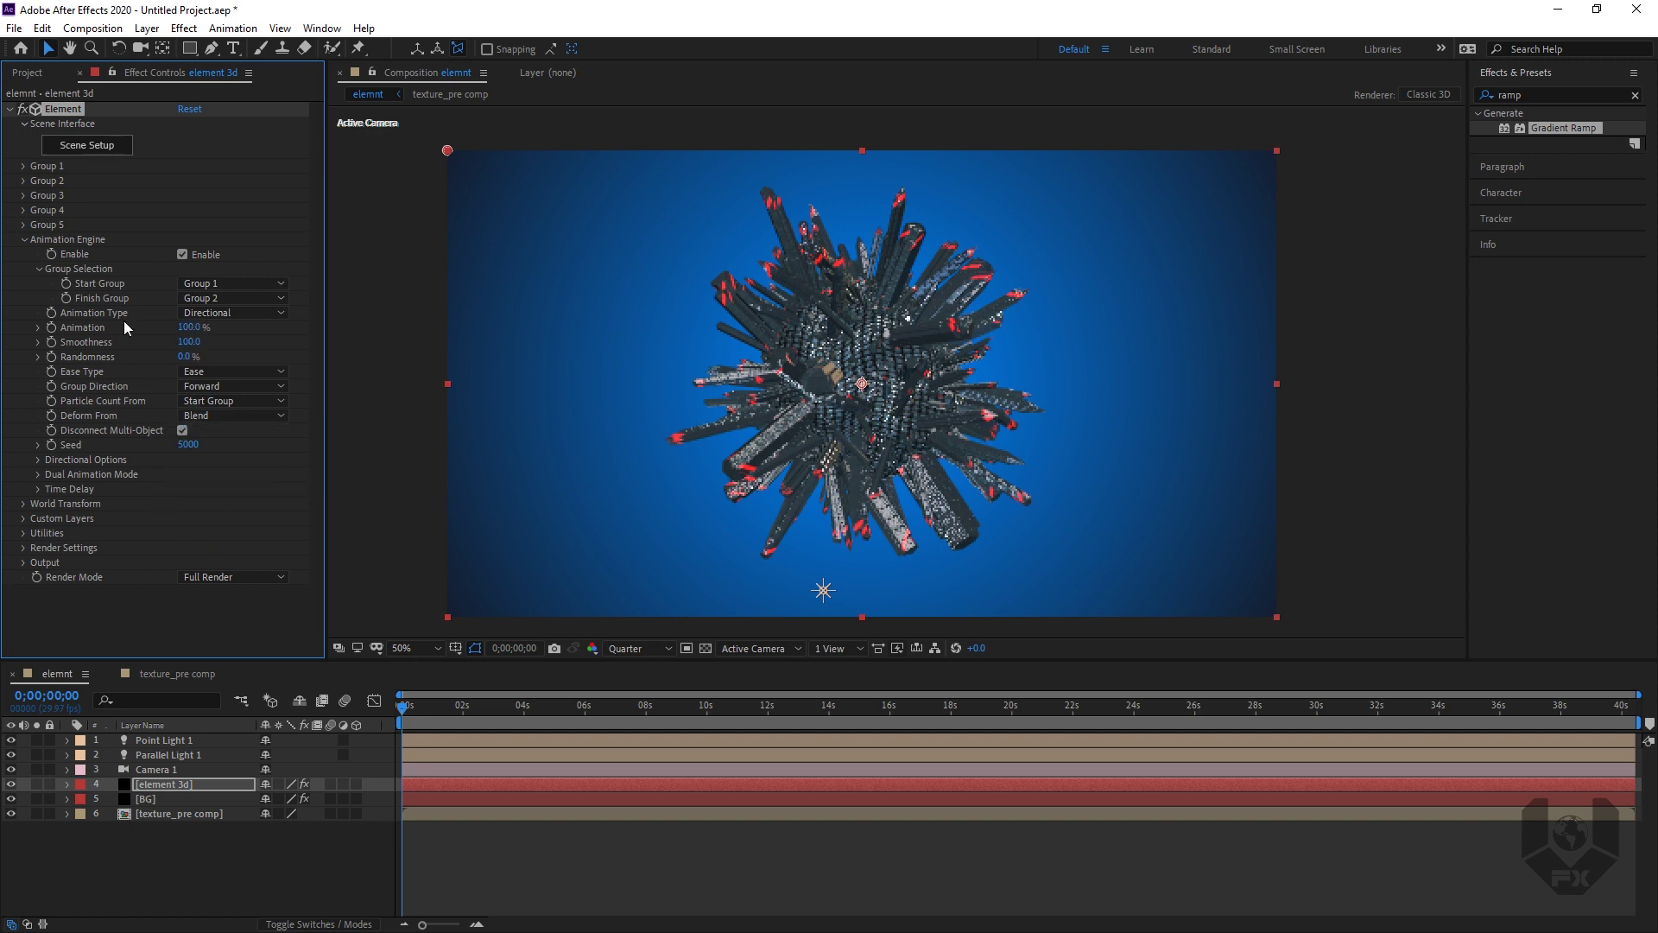
Step: Test the Radial animation type, restore Directional, and set the Animation percentage to 0%
click(254, 316)
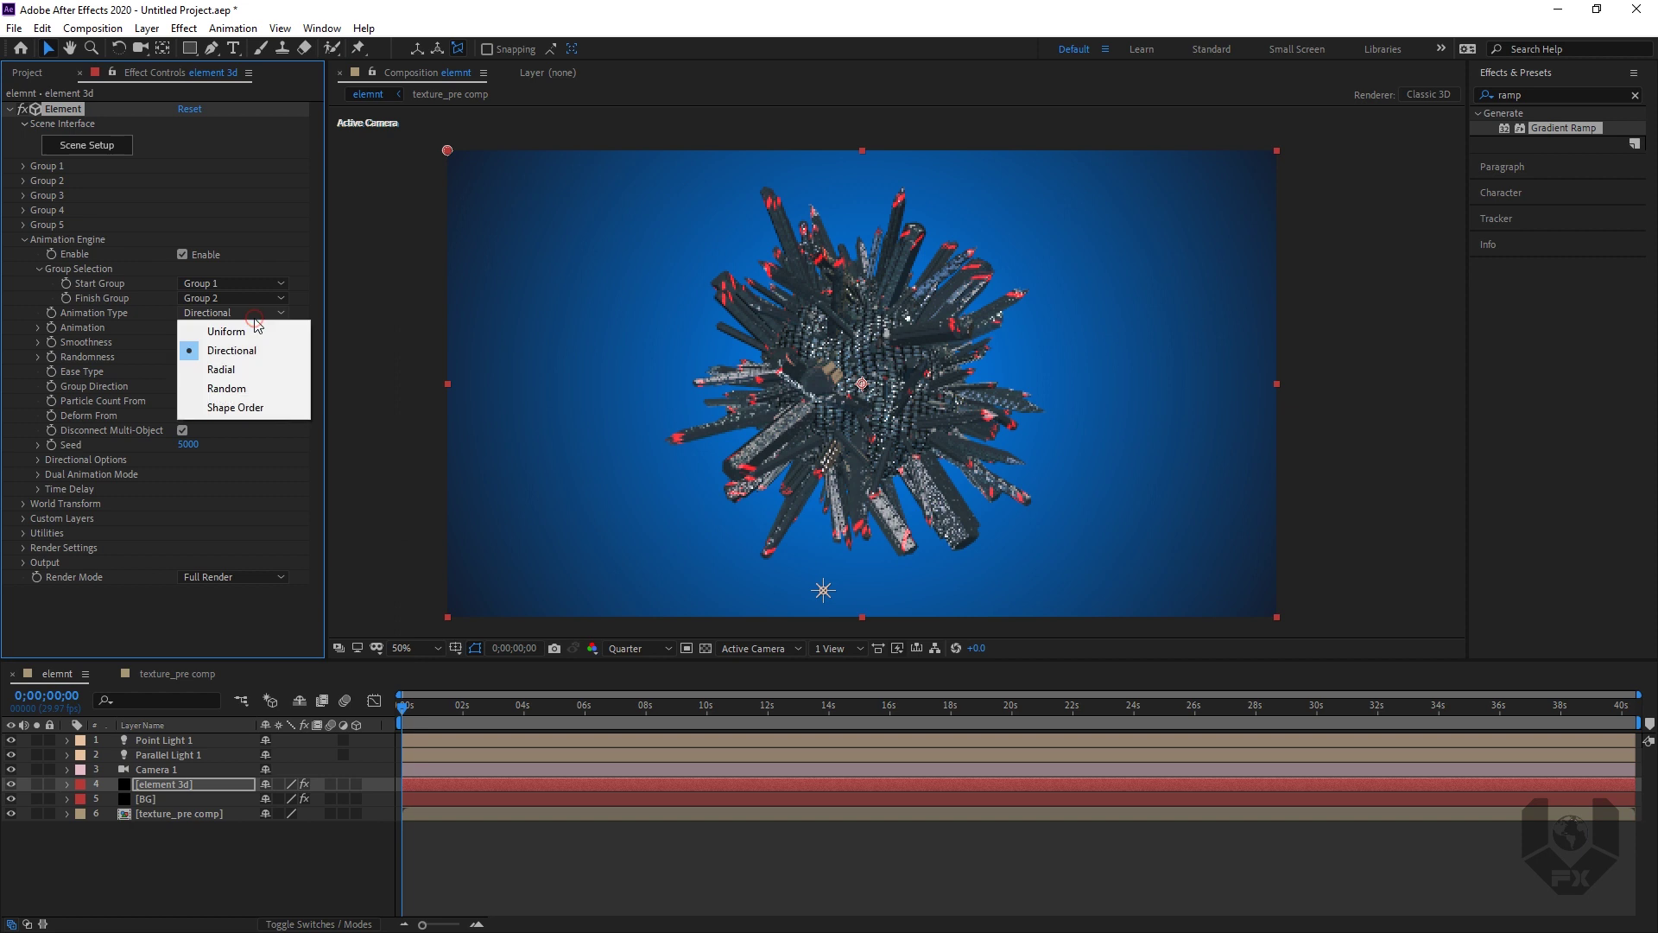
click(263, 375)
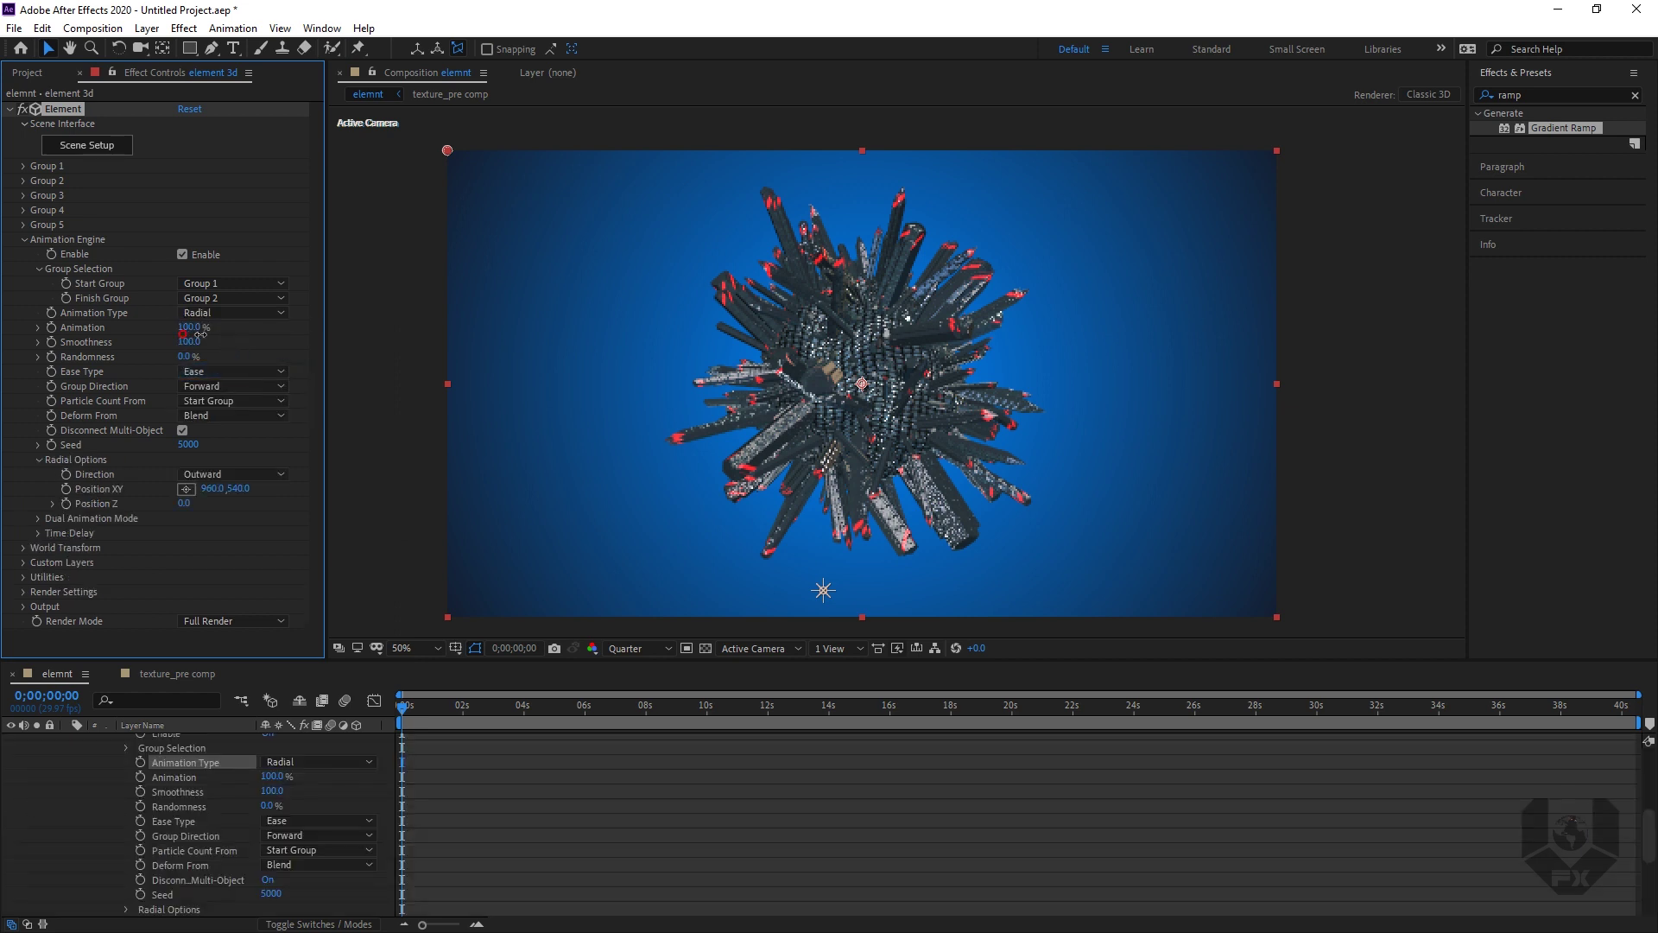
drag(201, 337, 171, 335)
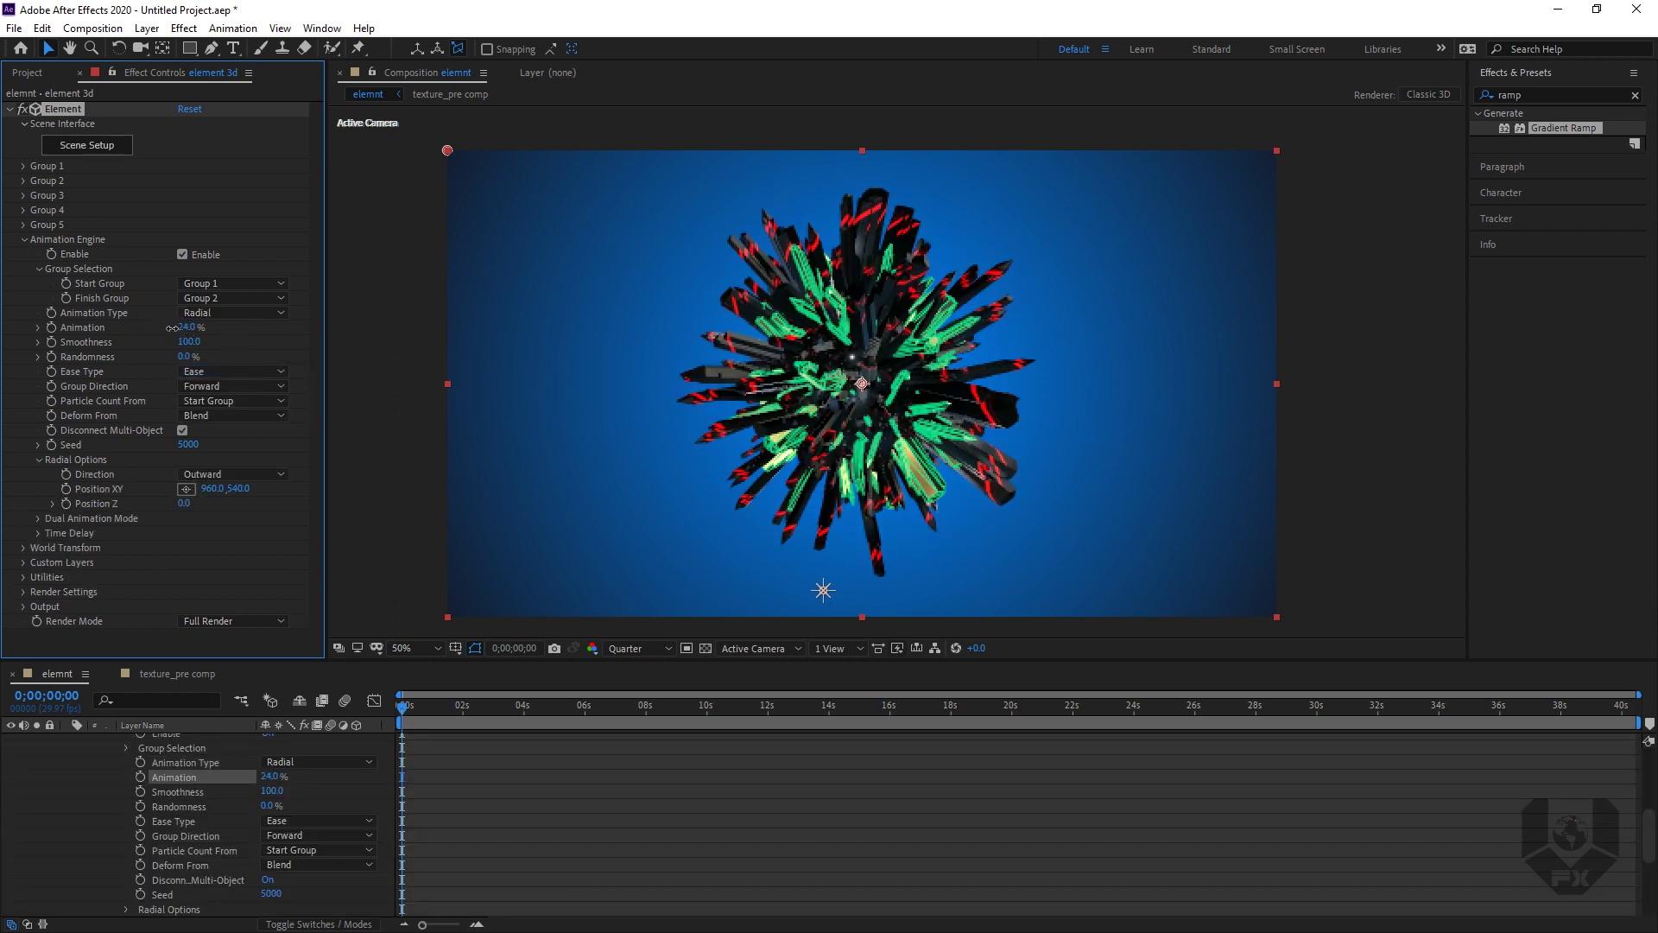
click(232, 313)
click(216, 354)
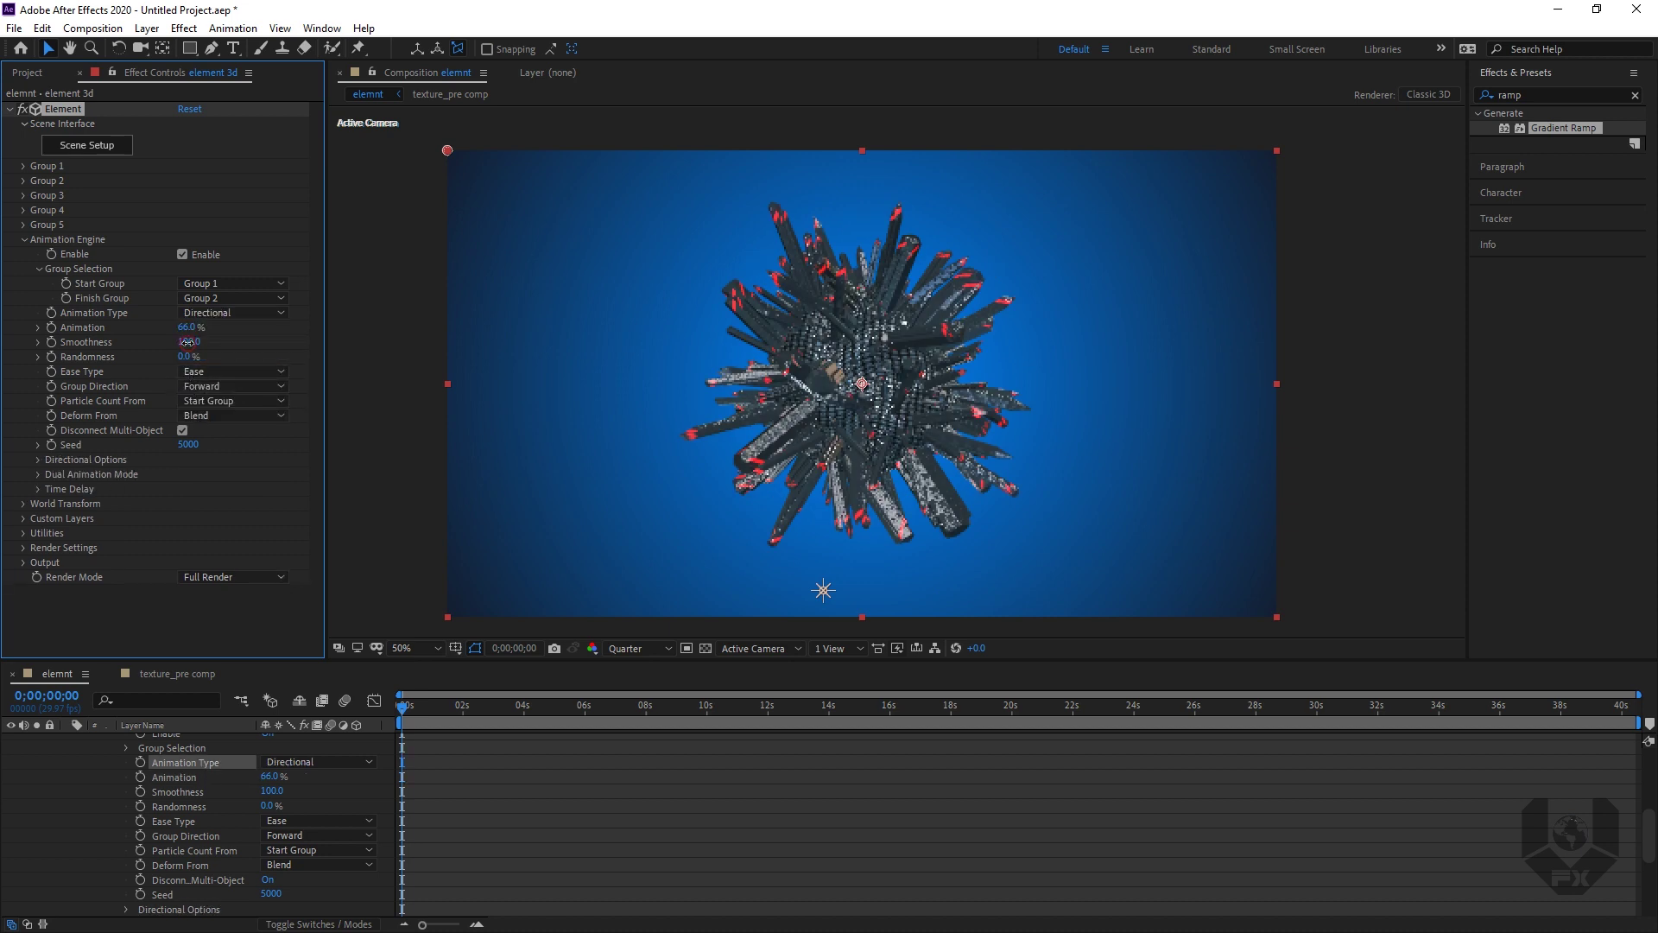
drag(186, 328, 124, 335)
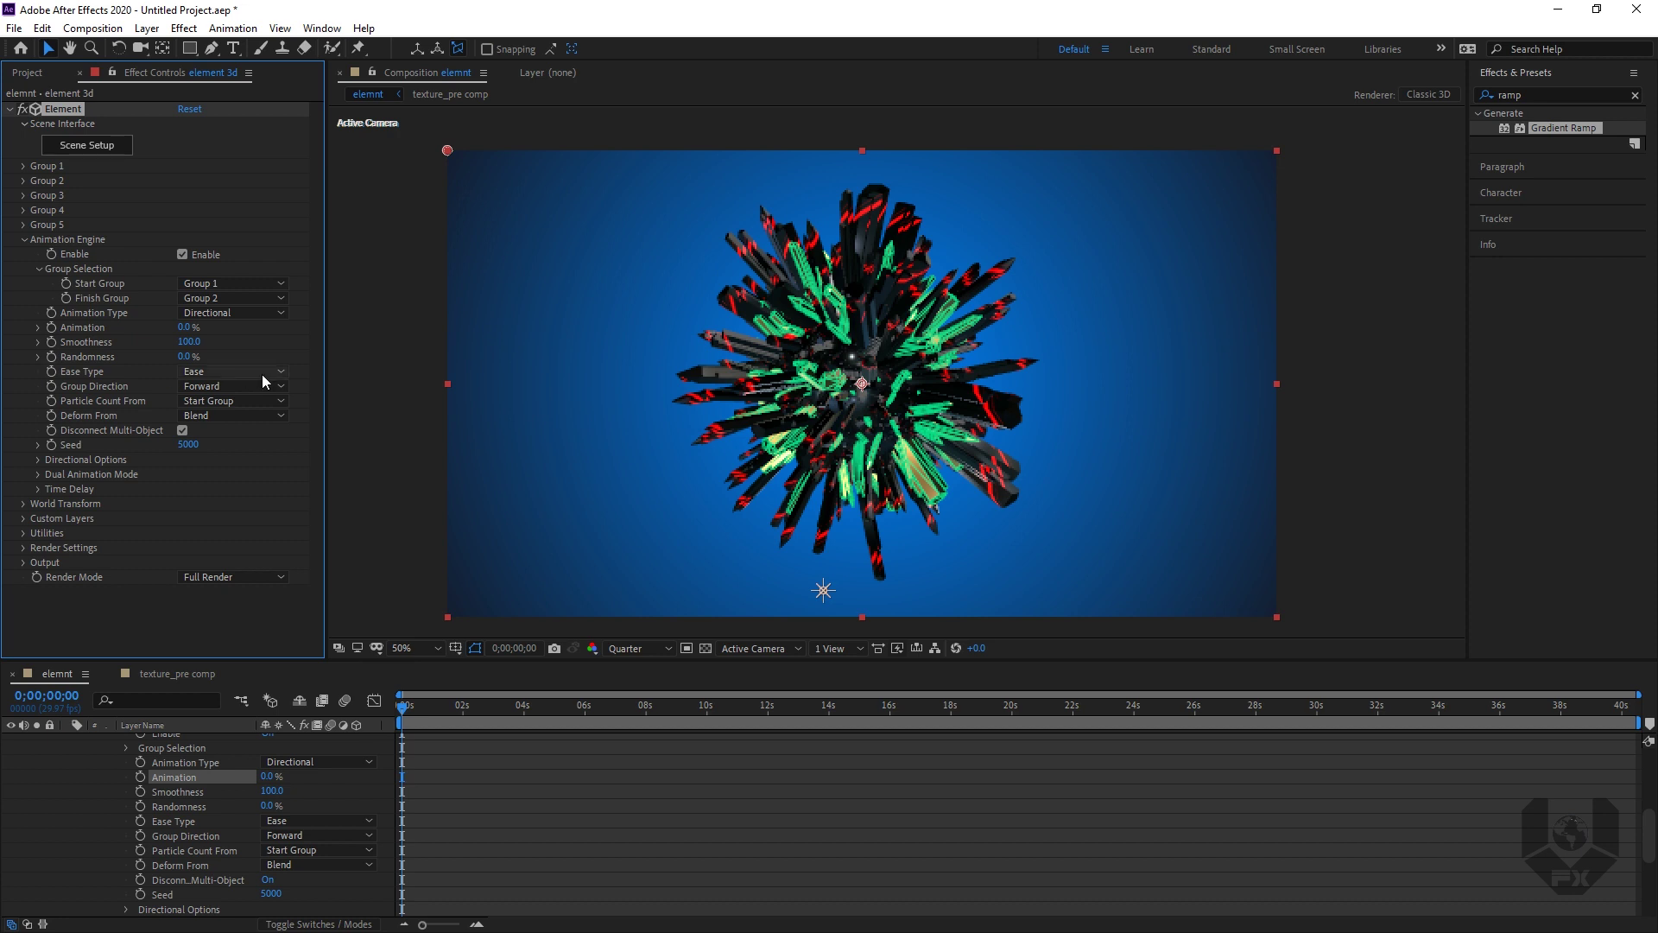
Step: End the work area at 0;00;08;00 and trim the elemnt composition to it
scroll(152, 796, up, 5)
drag(485, 720, 648, 710)
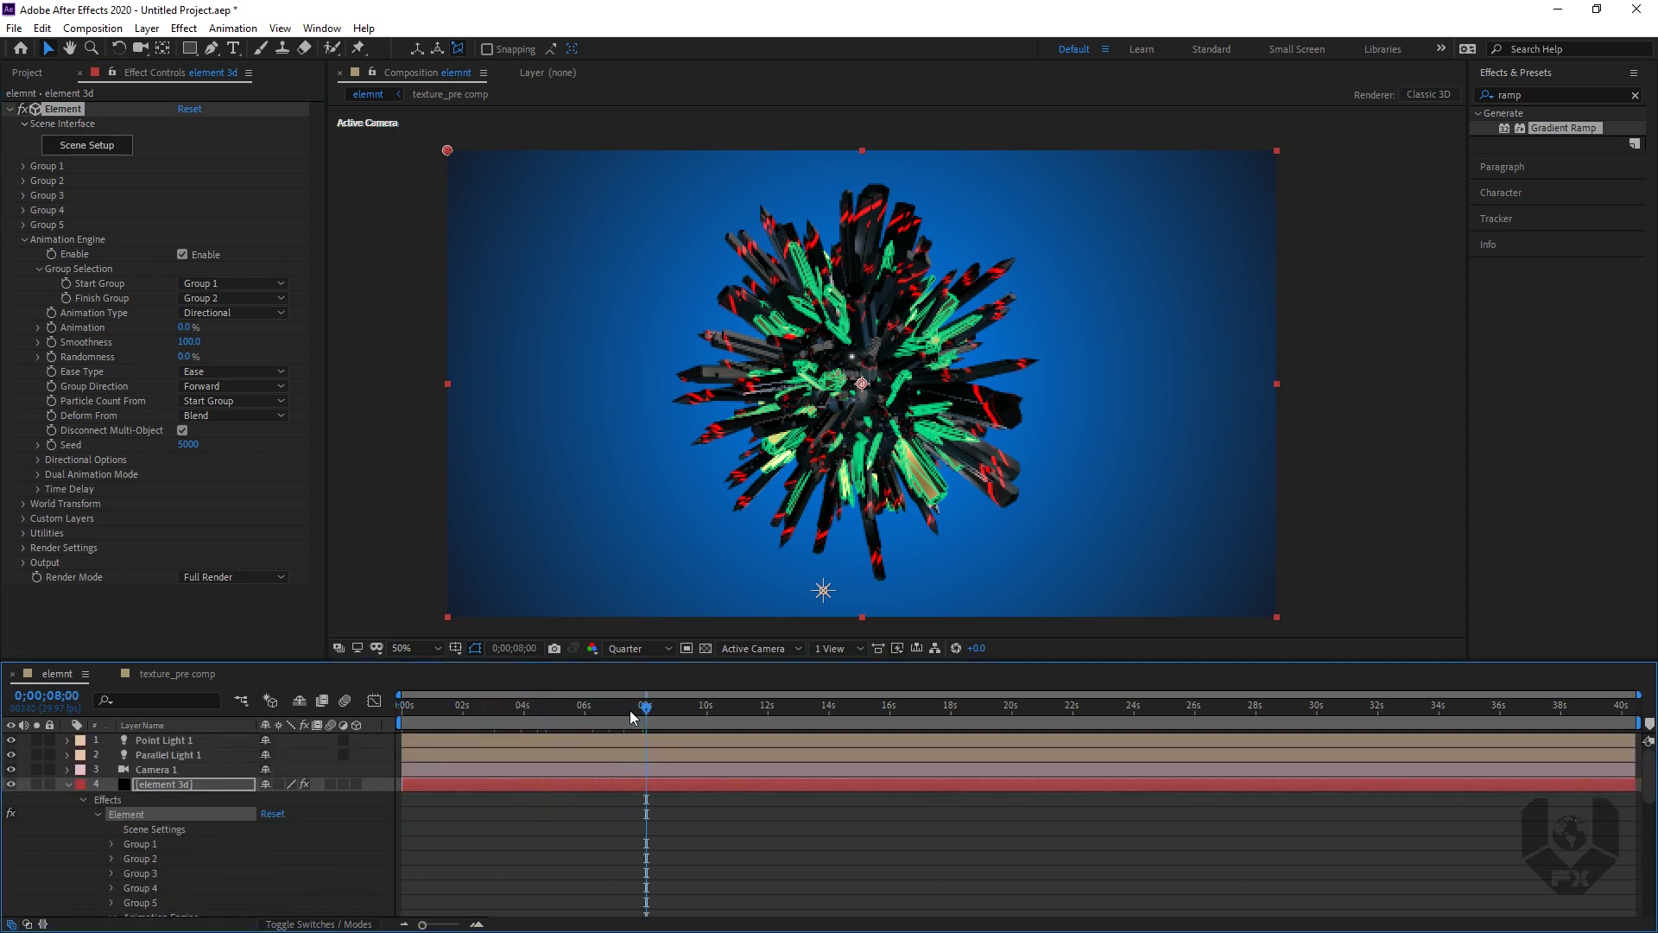
key(n)
click(596, 708)
right_click(612, 722)
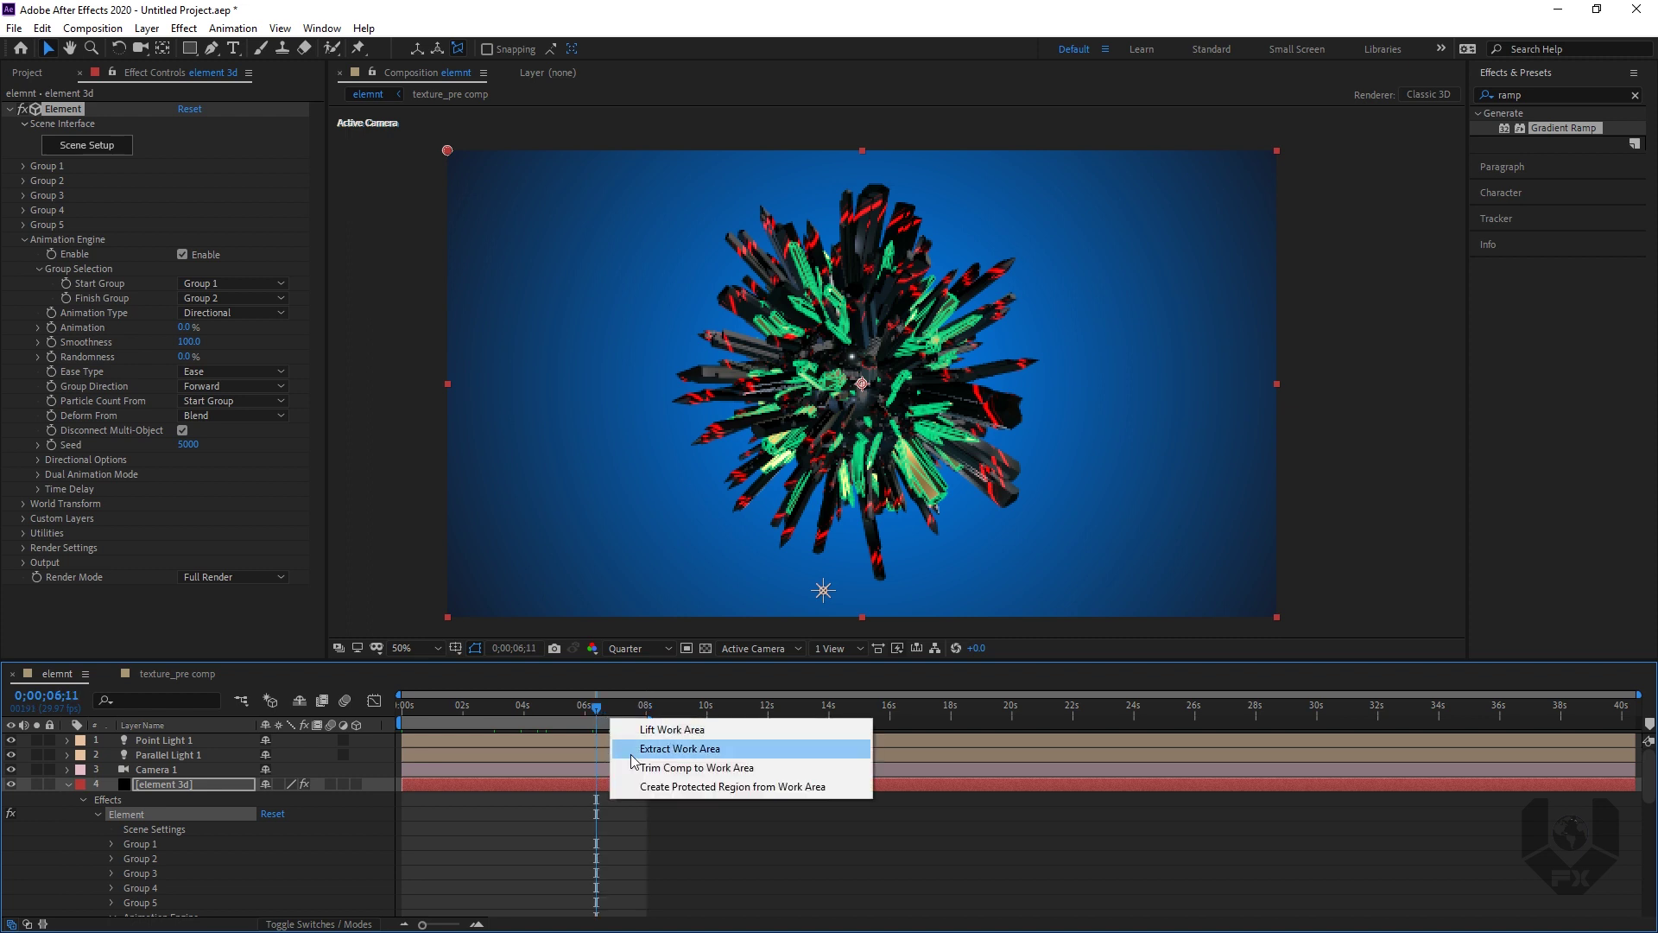
click(643, 767)
Step: Keyframe the Element effect's Animation at 0% on the first frame and reveal the element 3d layer's keyframes in the timeline
drag(467, 714, 403, 714)
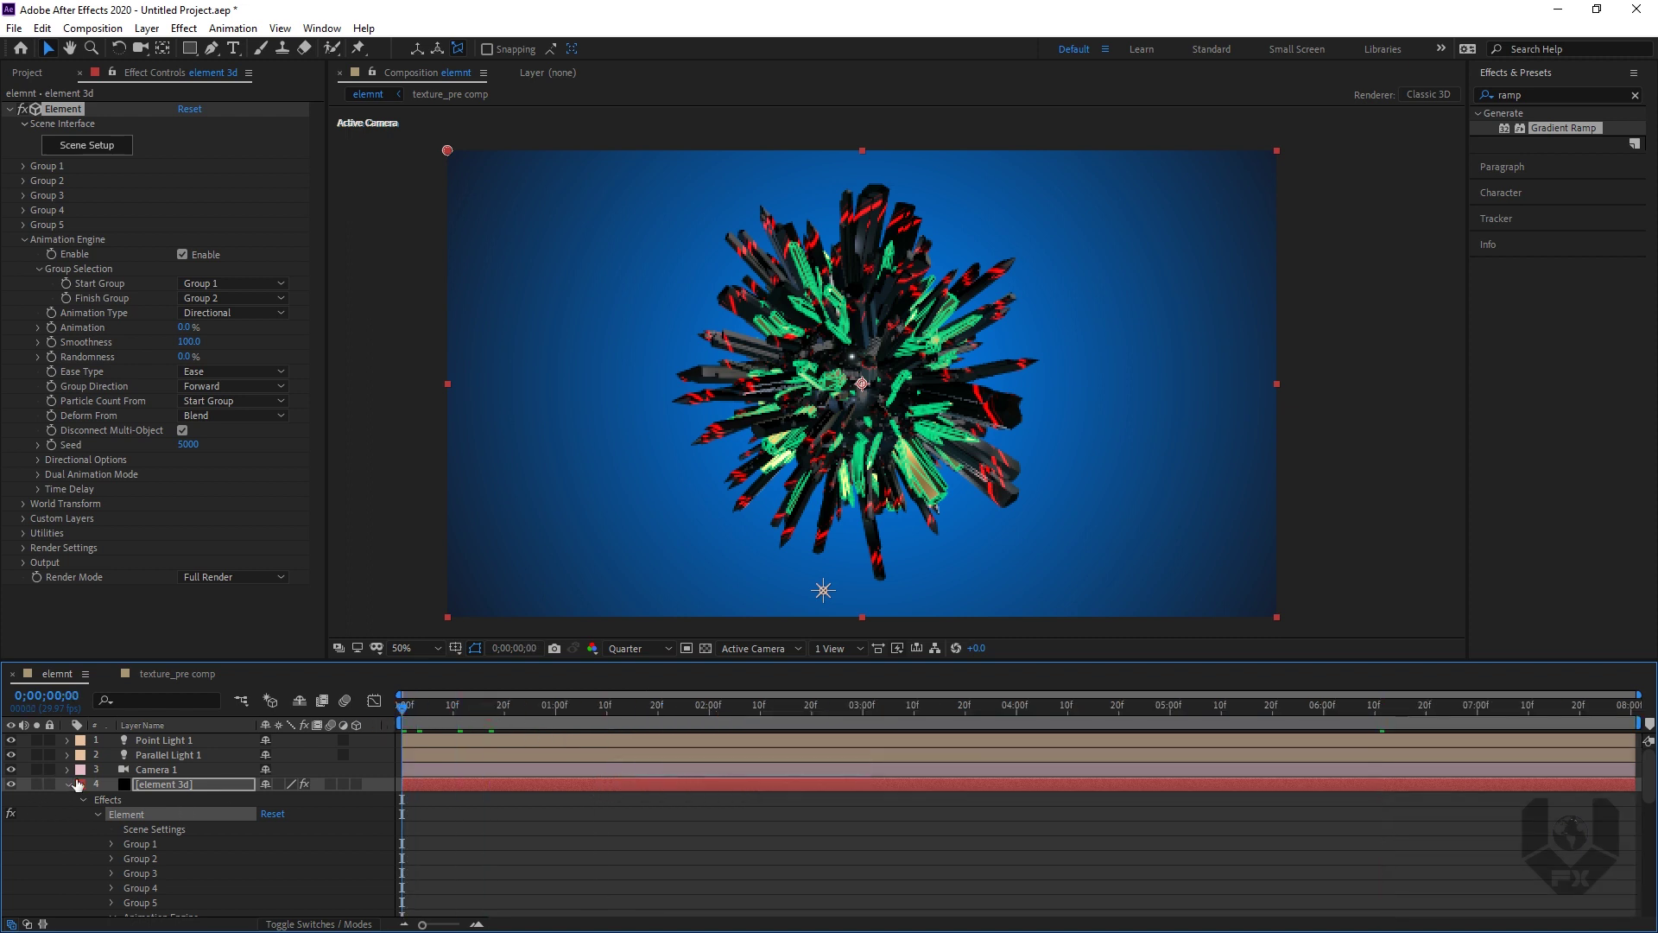
click(68, 785)
click(198, 782)
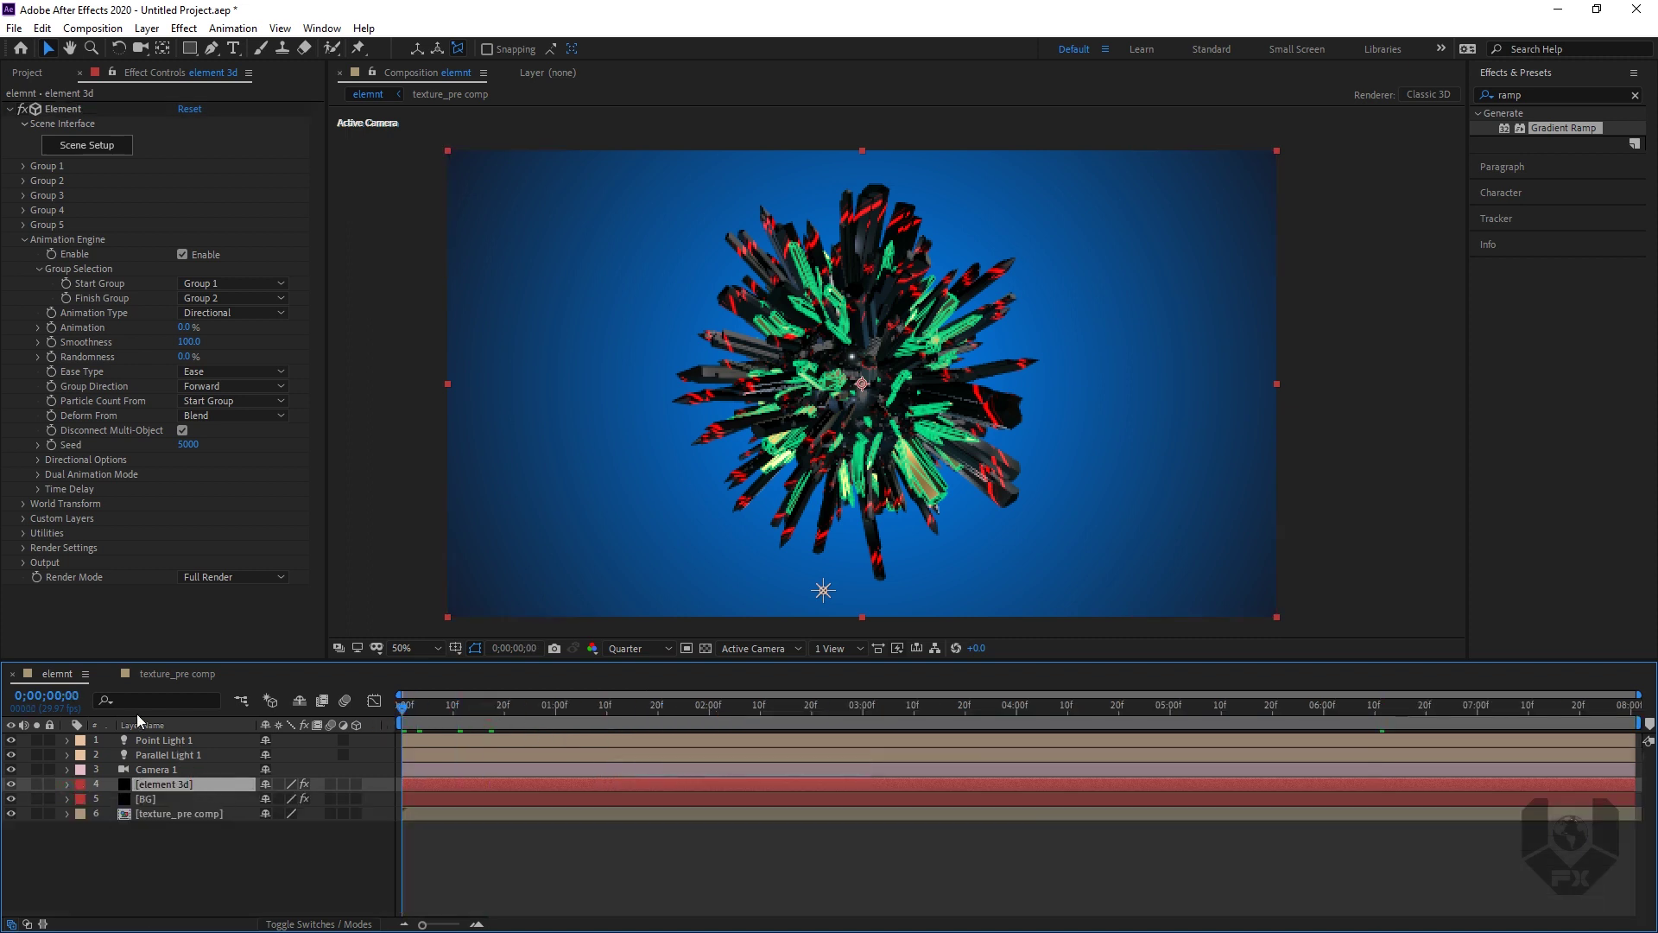
click(48, 325)
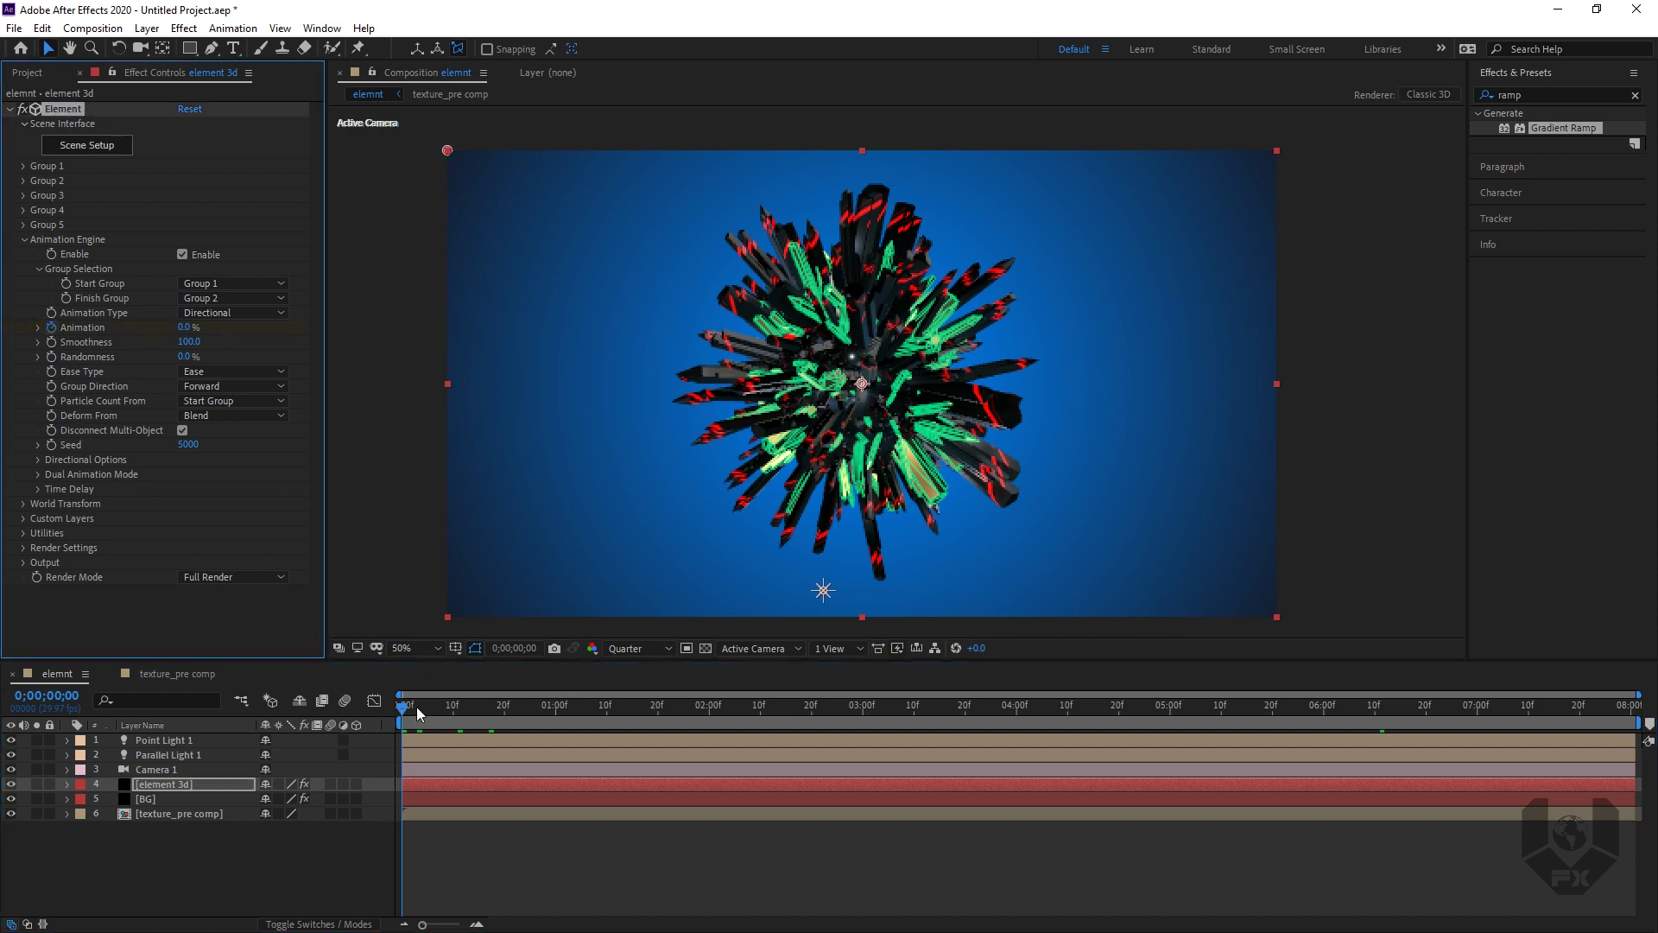
click(199, 779)
key(u)
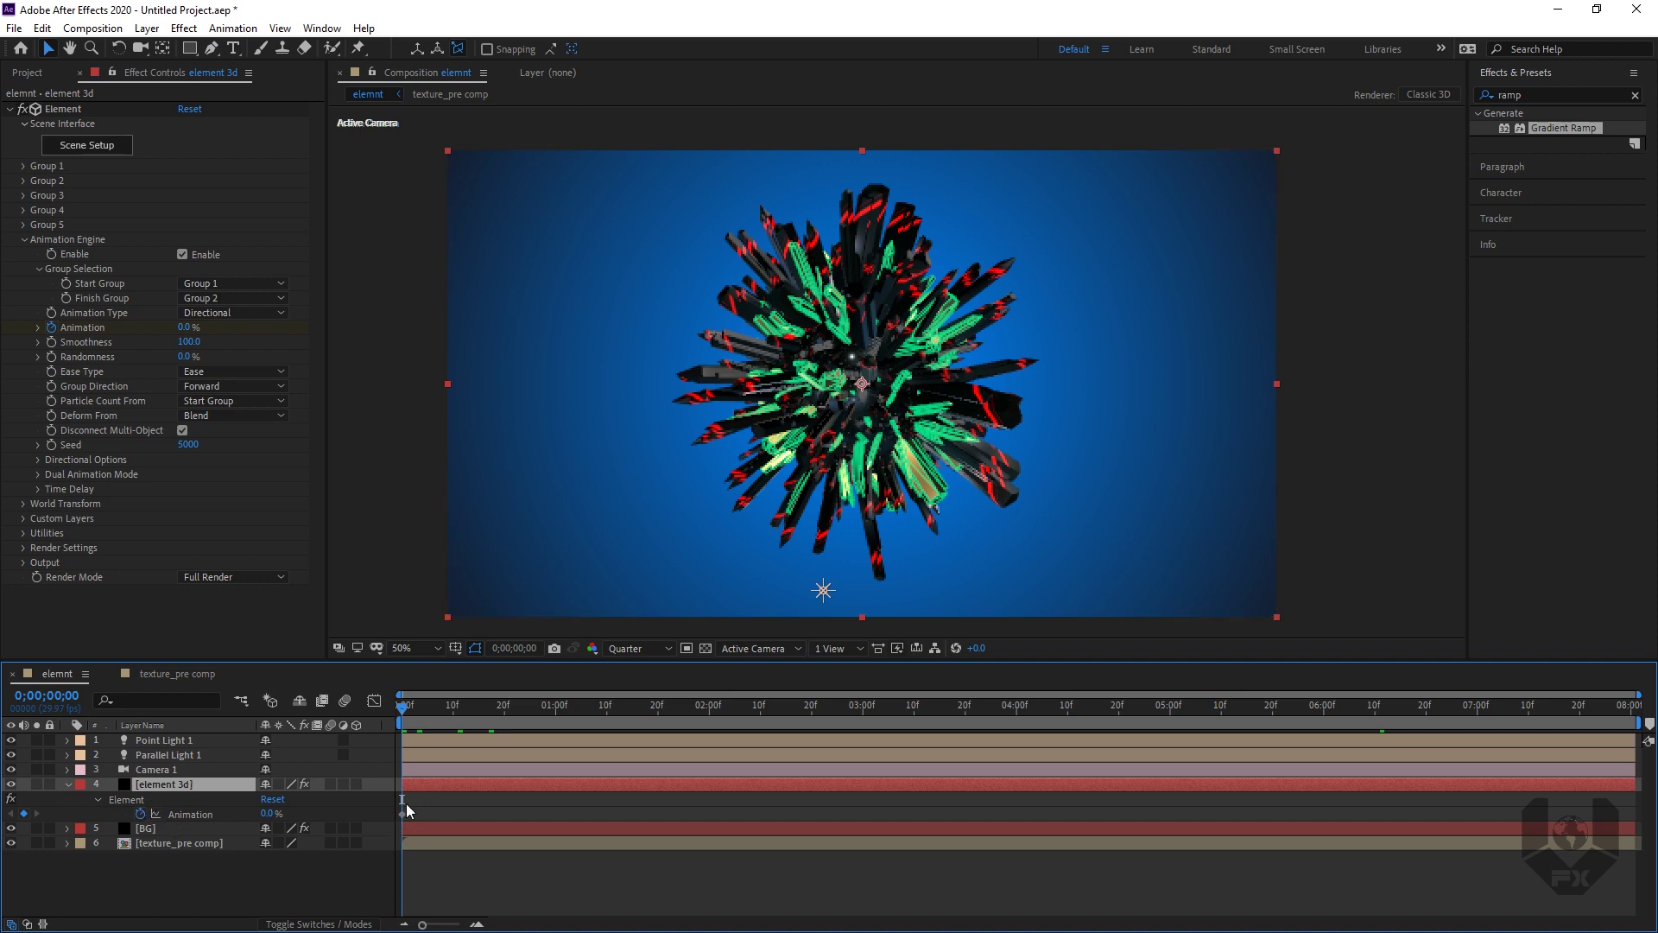
Step: Add Animation keyframes of 0% at 0;00;08;00 and 100% at 0;00;03;26, and scrub through the timeline to check the transition
key(space)
click(190, 814)
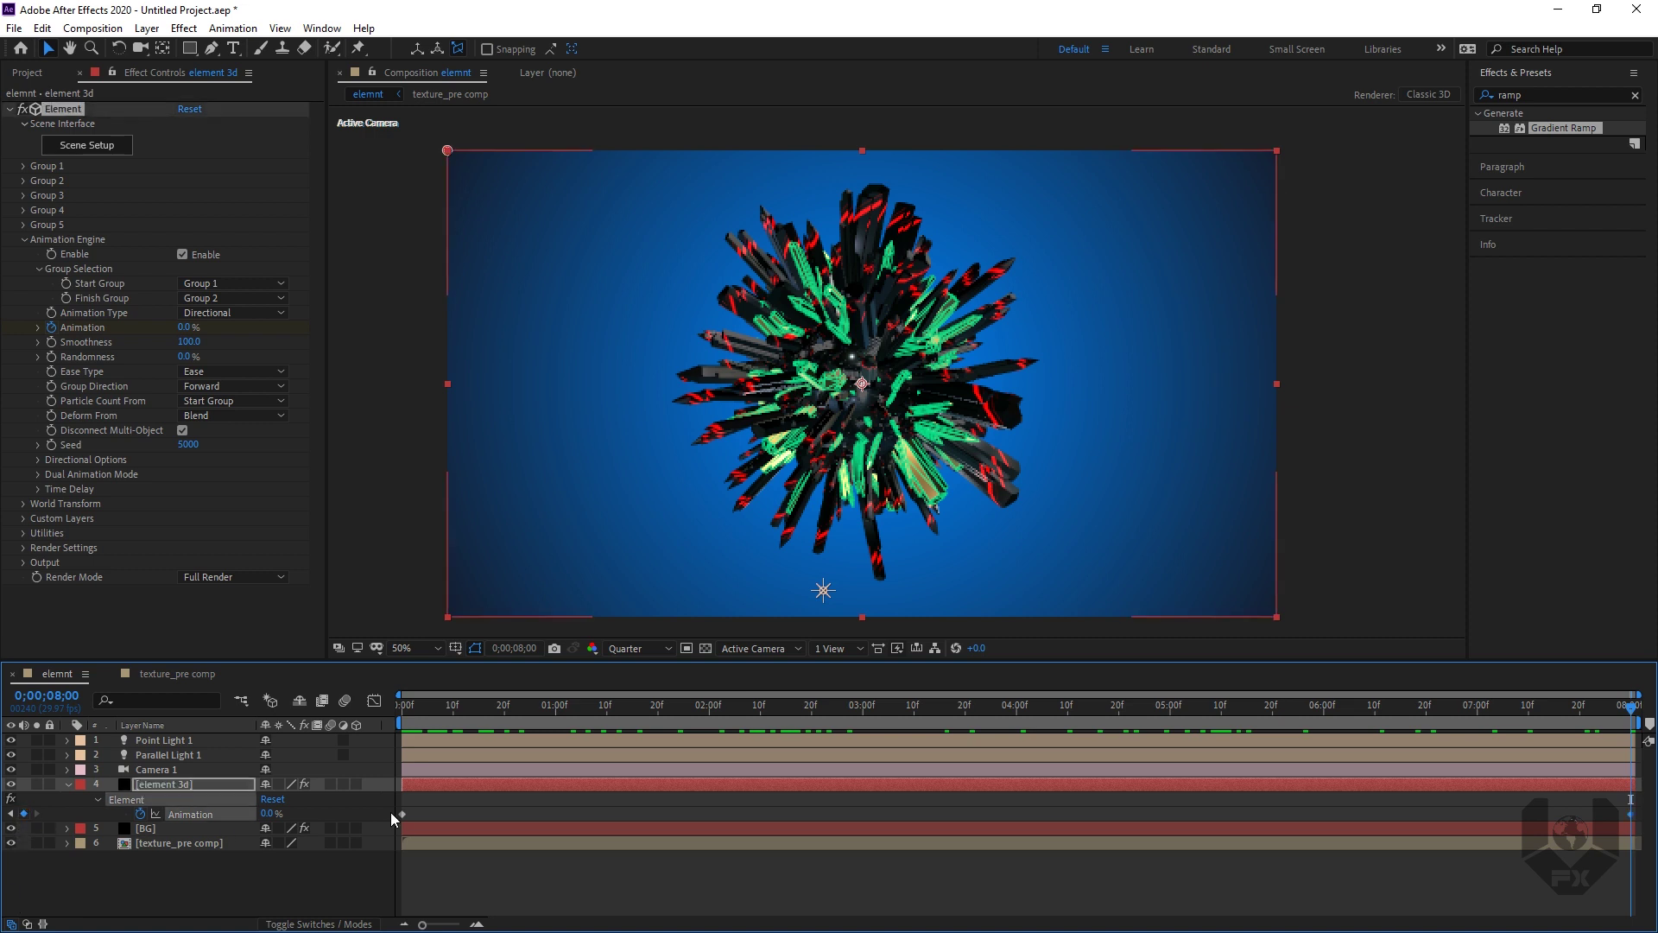
drag(445, 705, 312, 731)
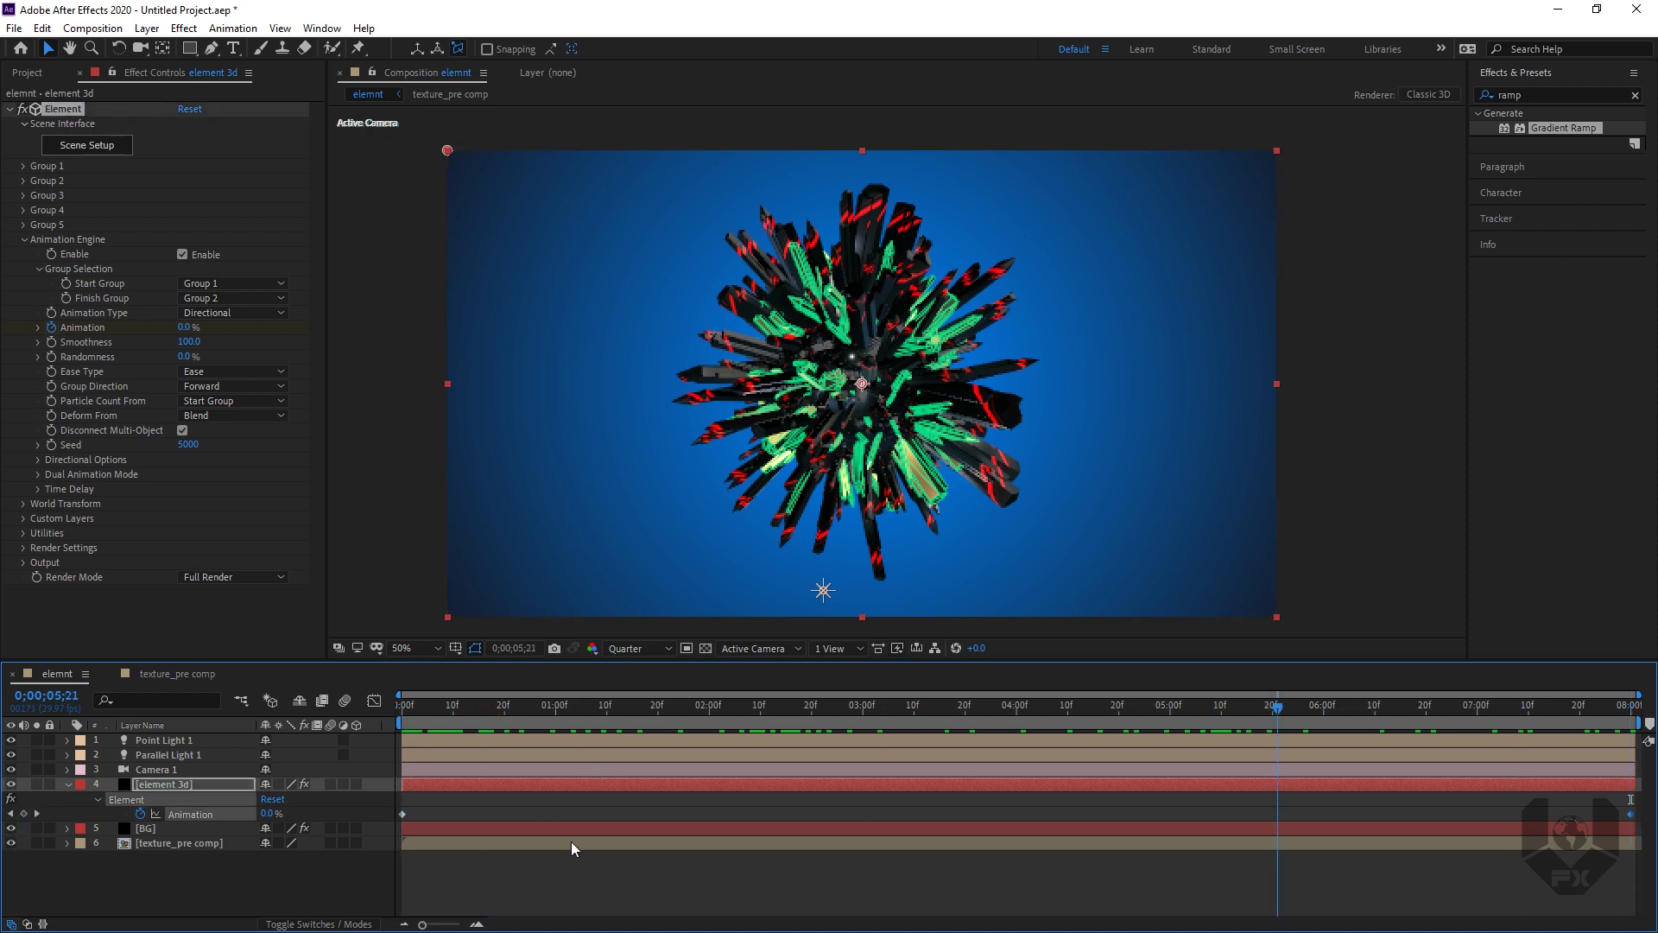
drag(403, 862, 998, 822)
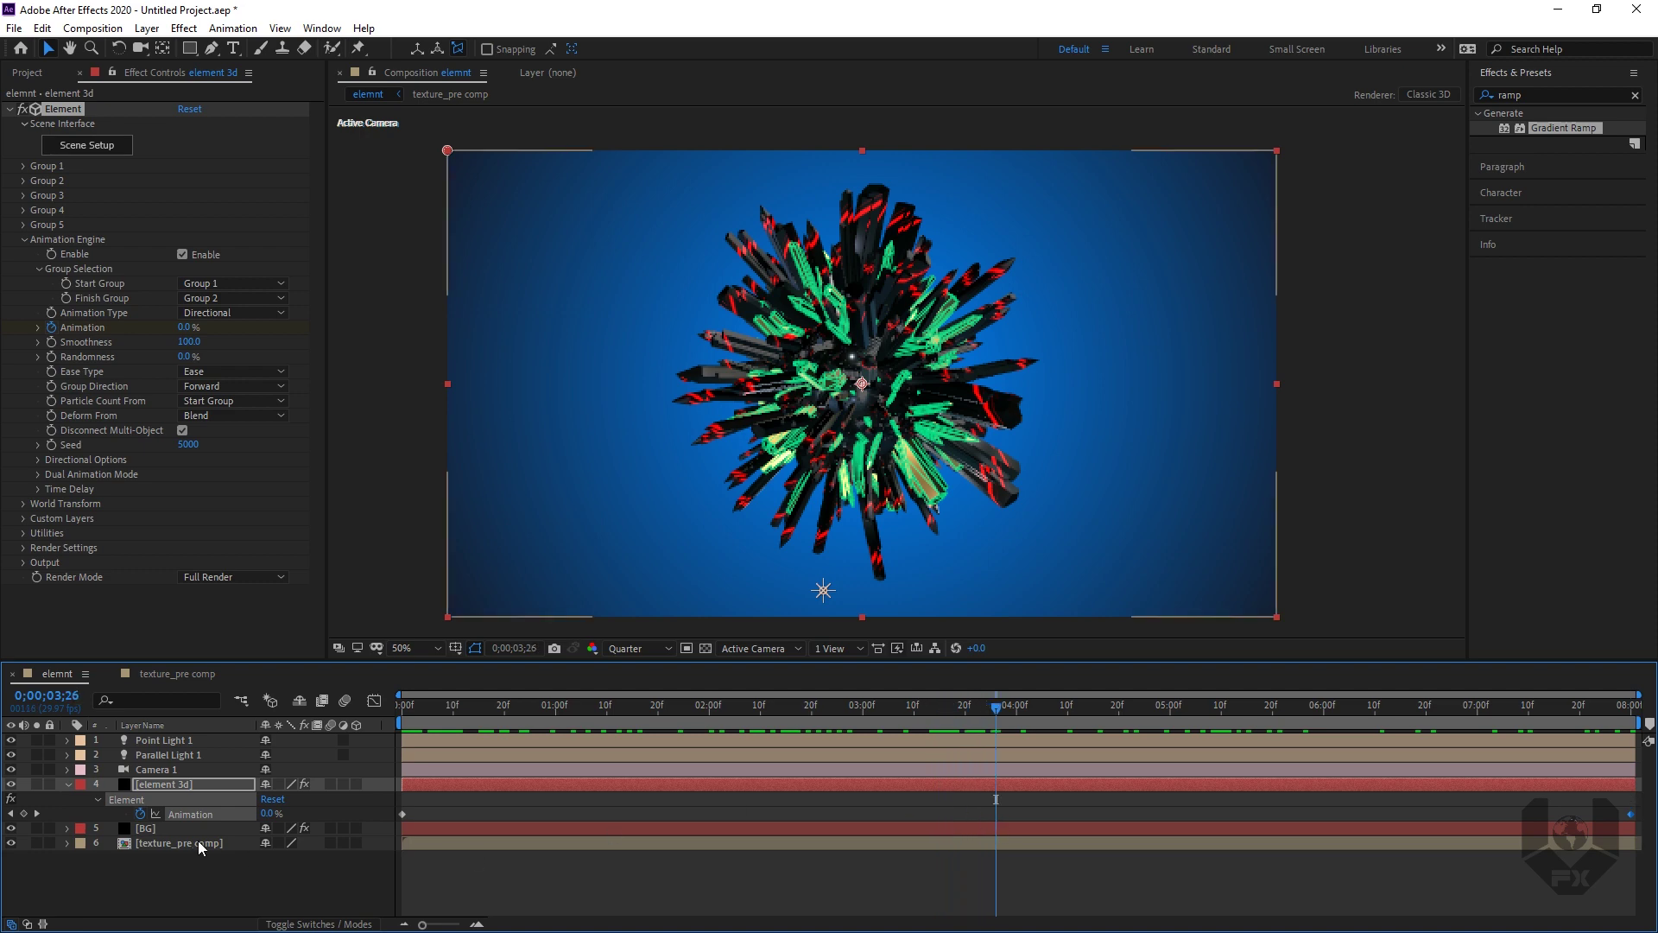
drag(269, 813, 475, 797)
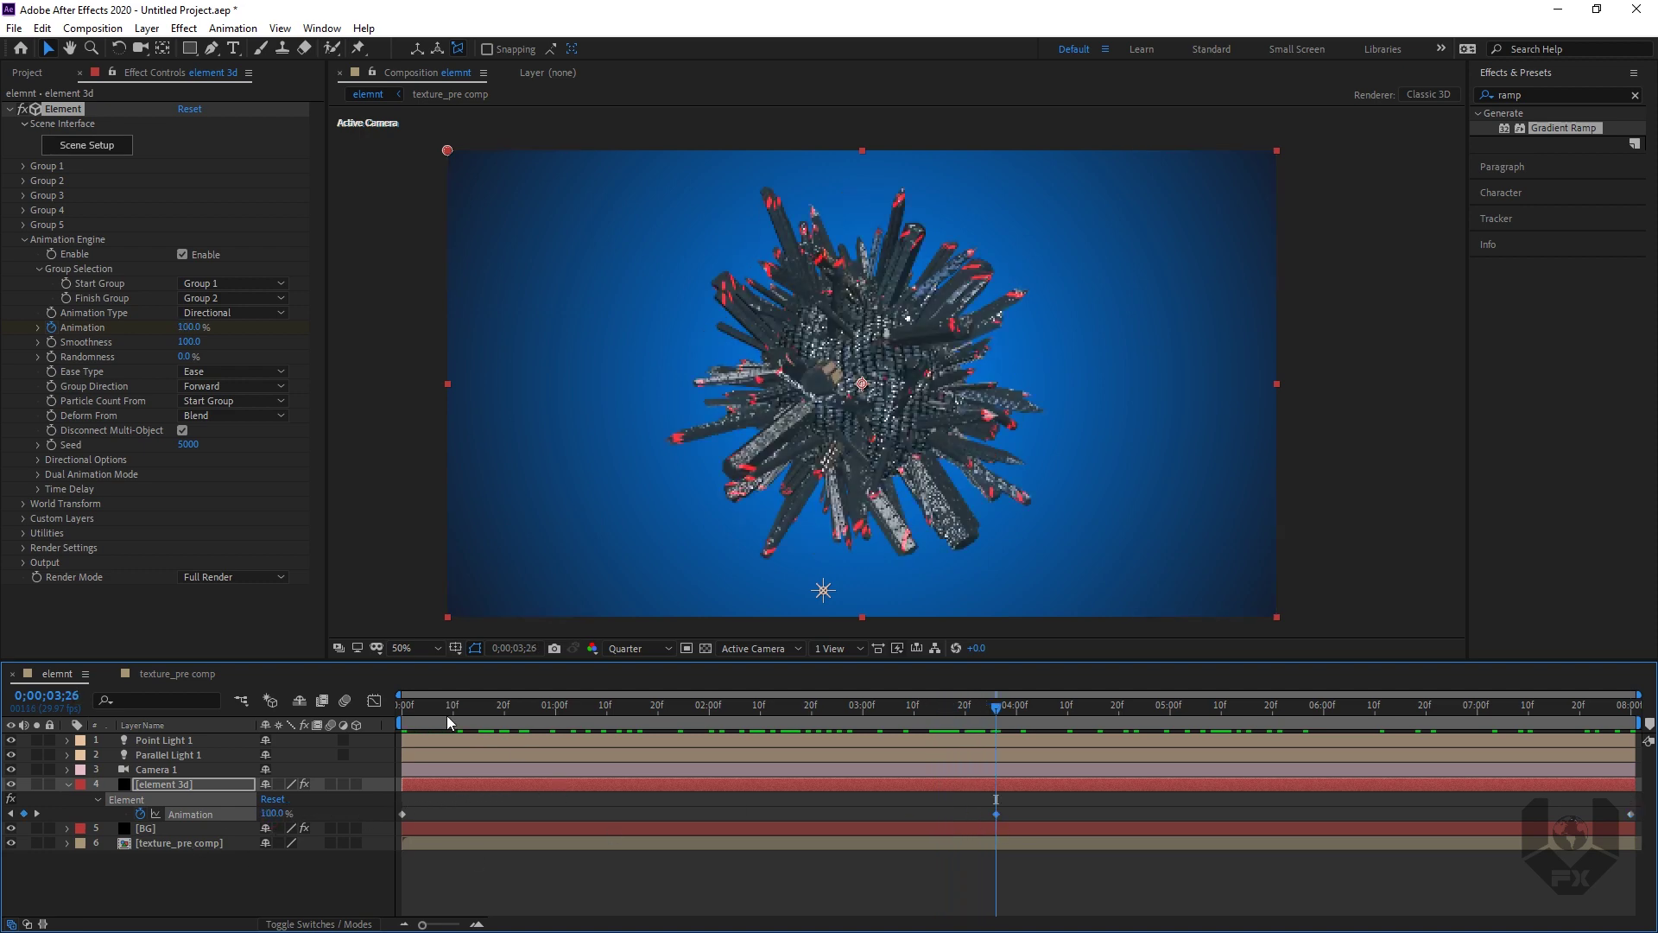
drag(396, 717, 1478, 706)
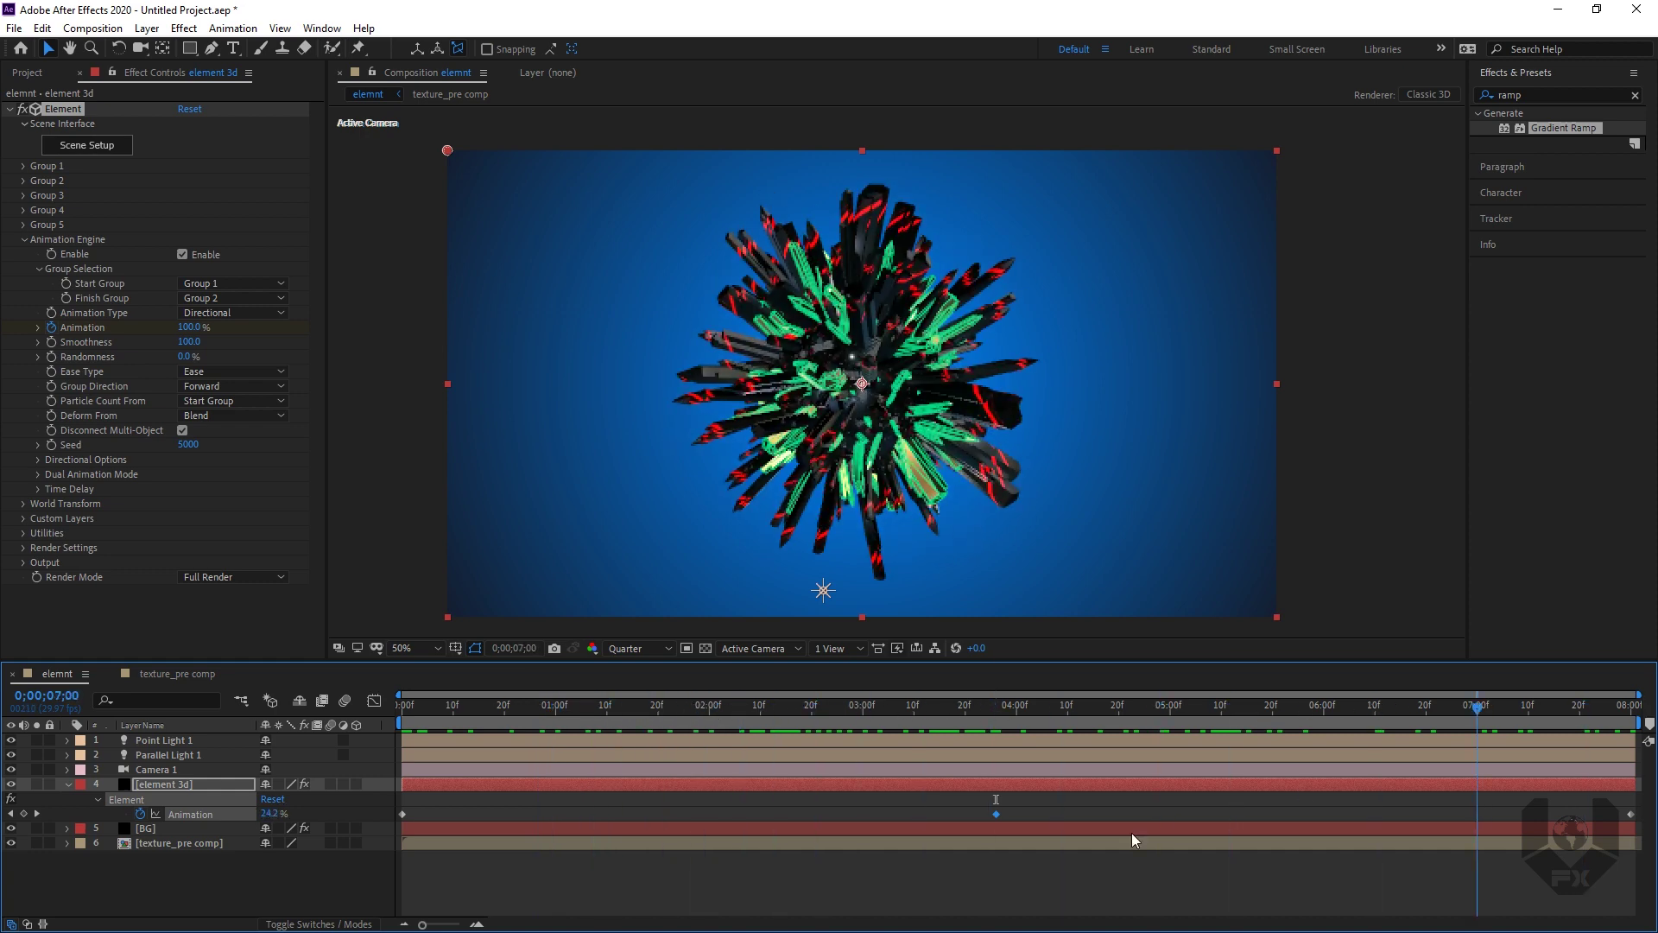
Step: Add an Animation keyframe of 0% at 0;00;01;25 for the Element effect and scrub through the transition
drag(1132, 833, 684, 826)
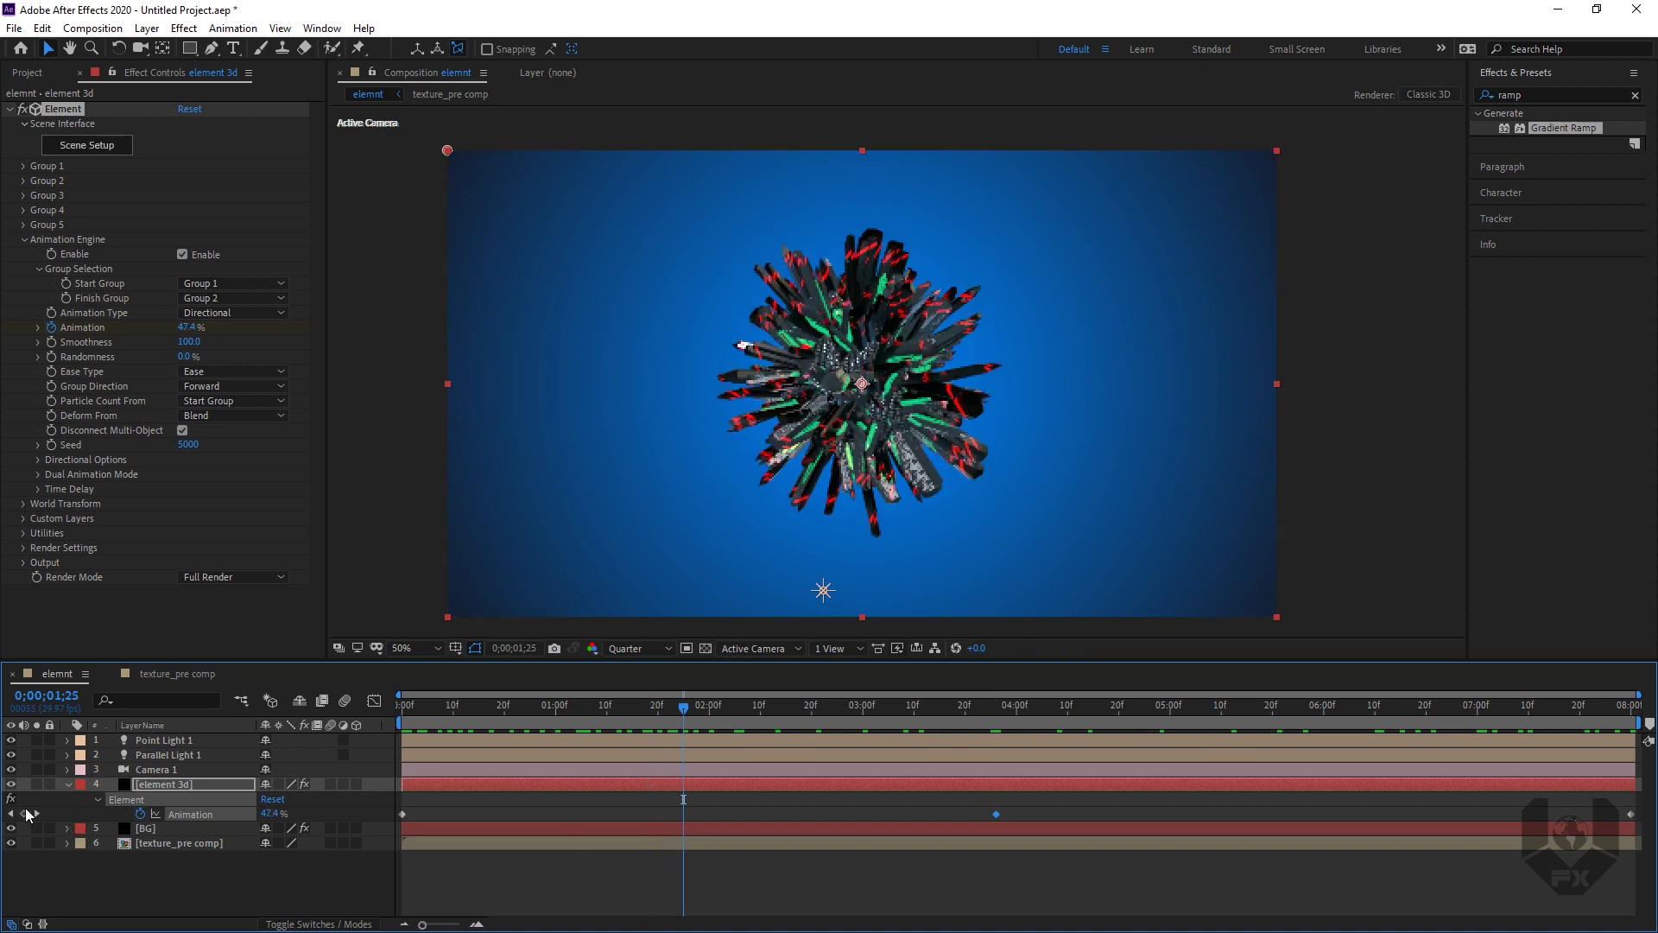
click(274, 812)
click(304, 885)
drag(419, 706, 907, 710)
Step: Add an Animation keyframe of 0% at 0;00;05;29 and scrub through the timeline to check the timing
drag(1000, 711, 1323, 707)
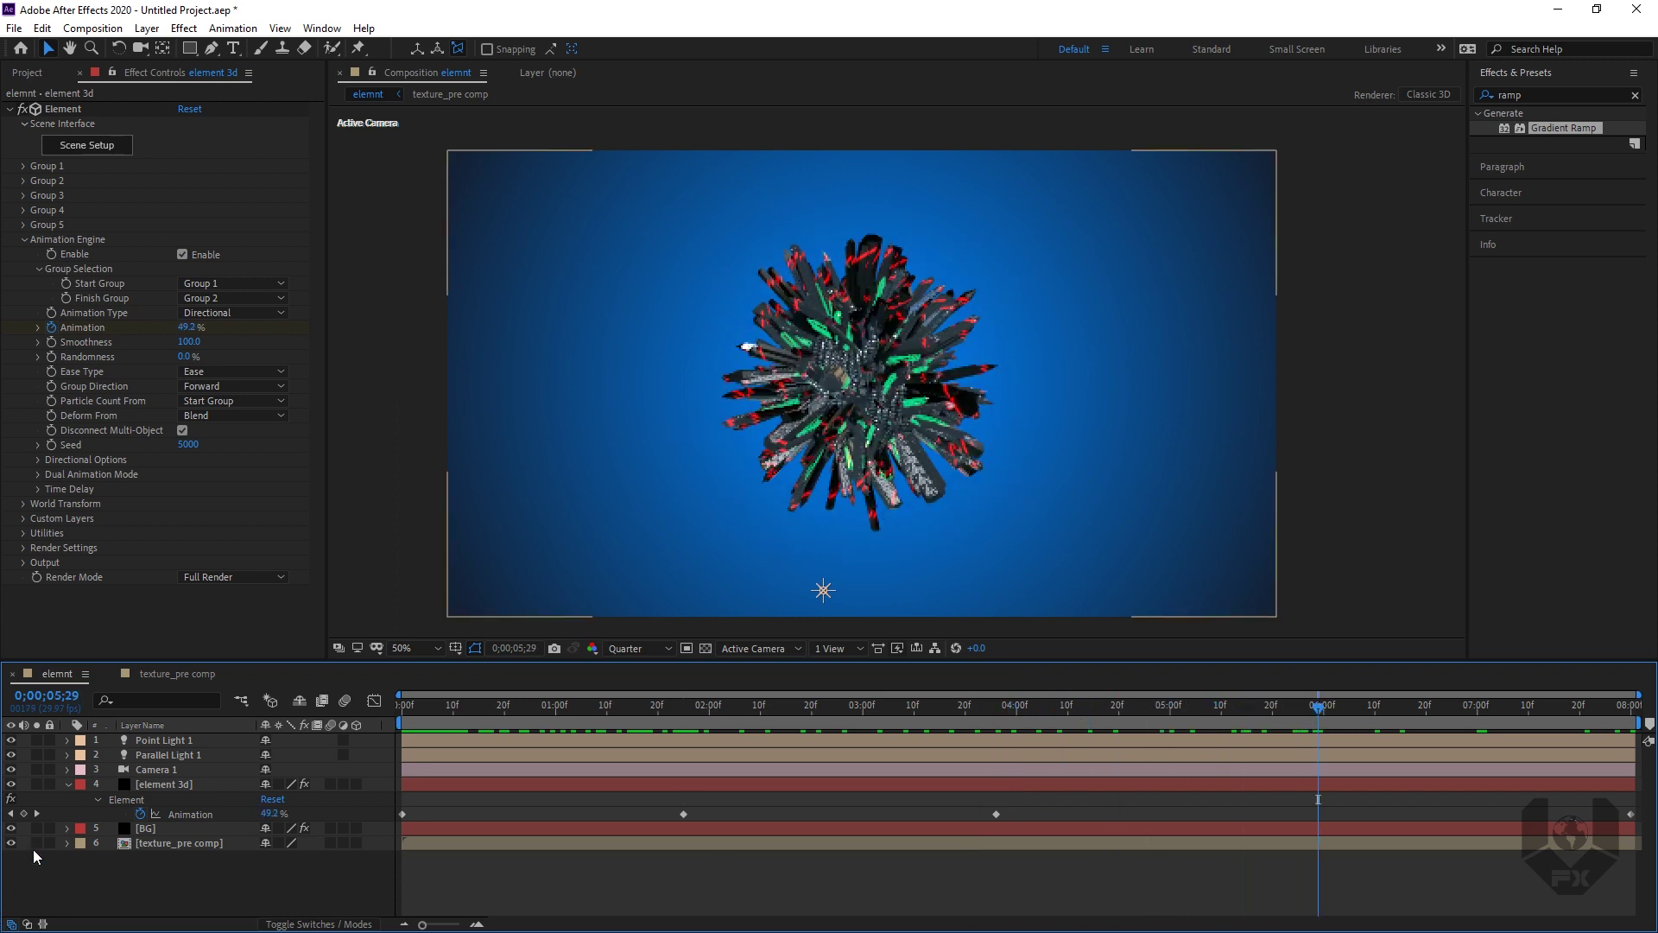
click(23, 814)
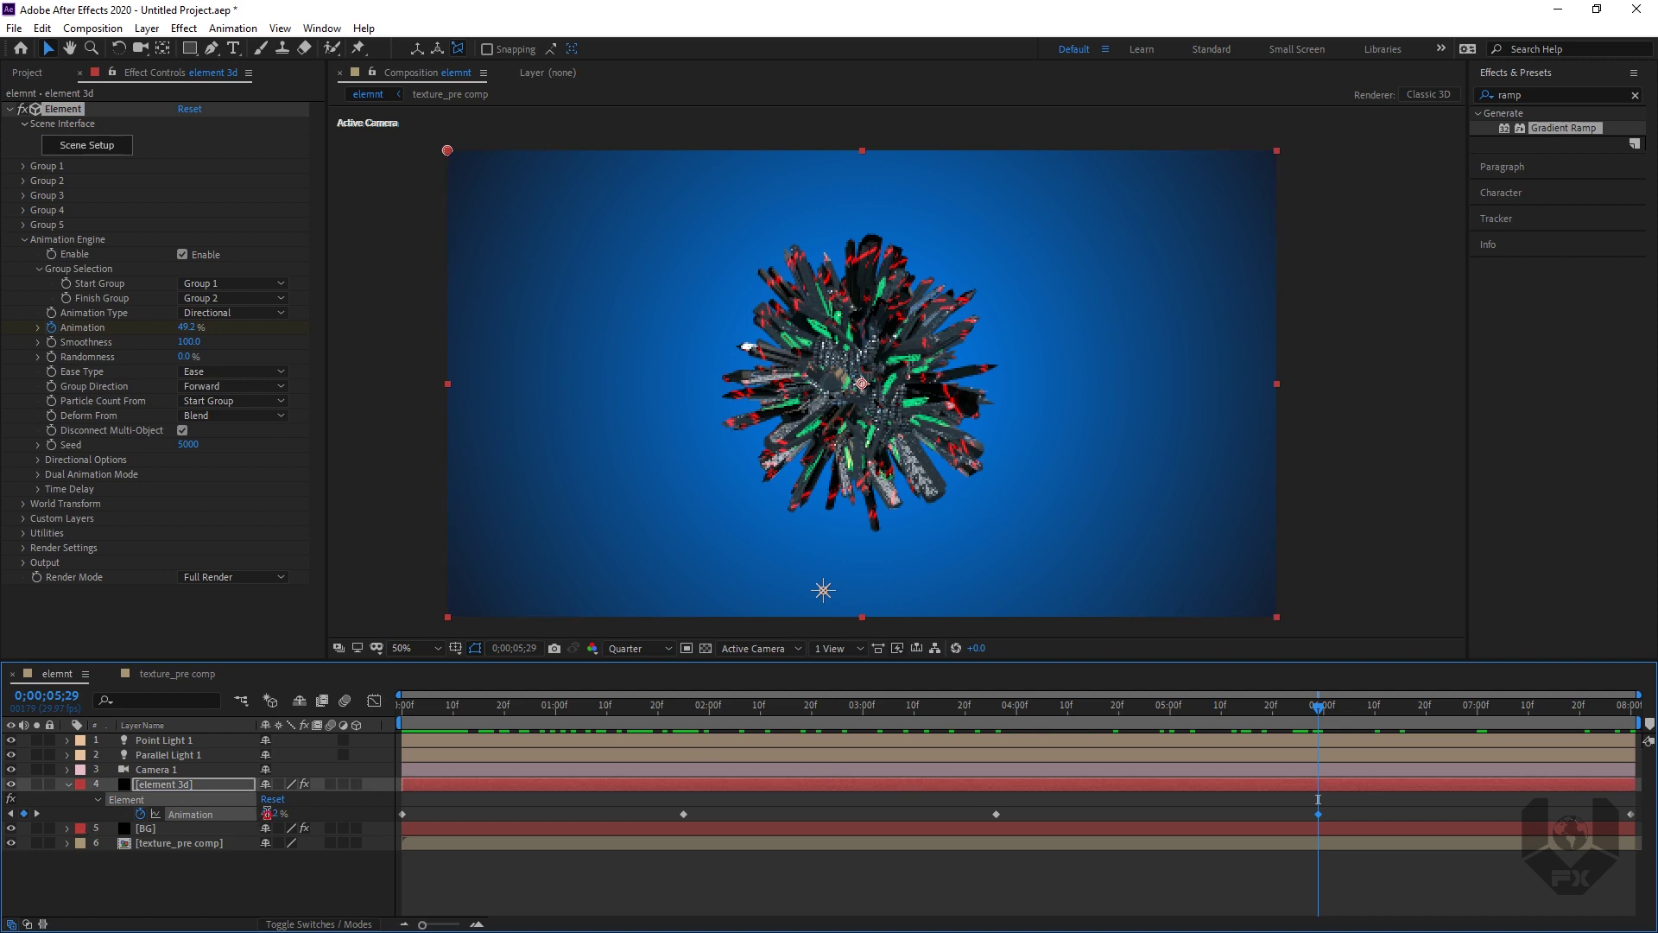
click(292, 906)
click(406, 714)
drag(406, 715, 913, 704)
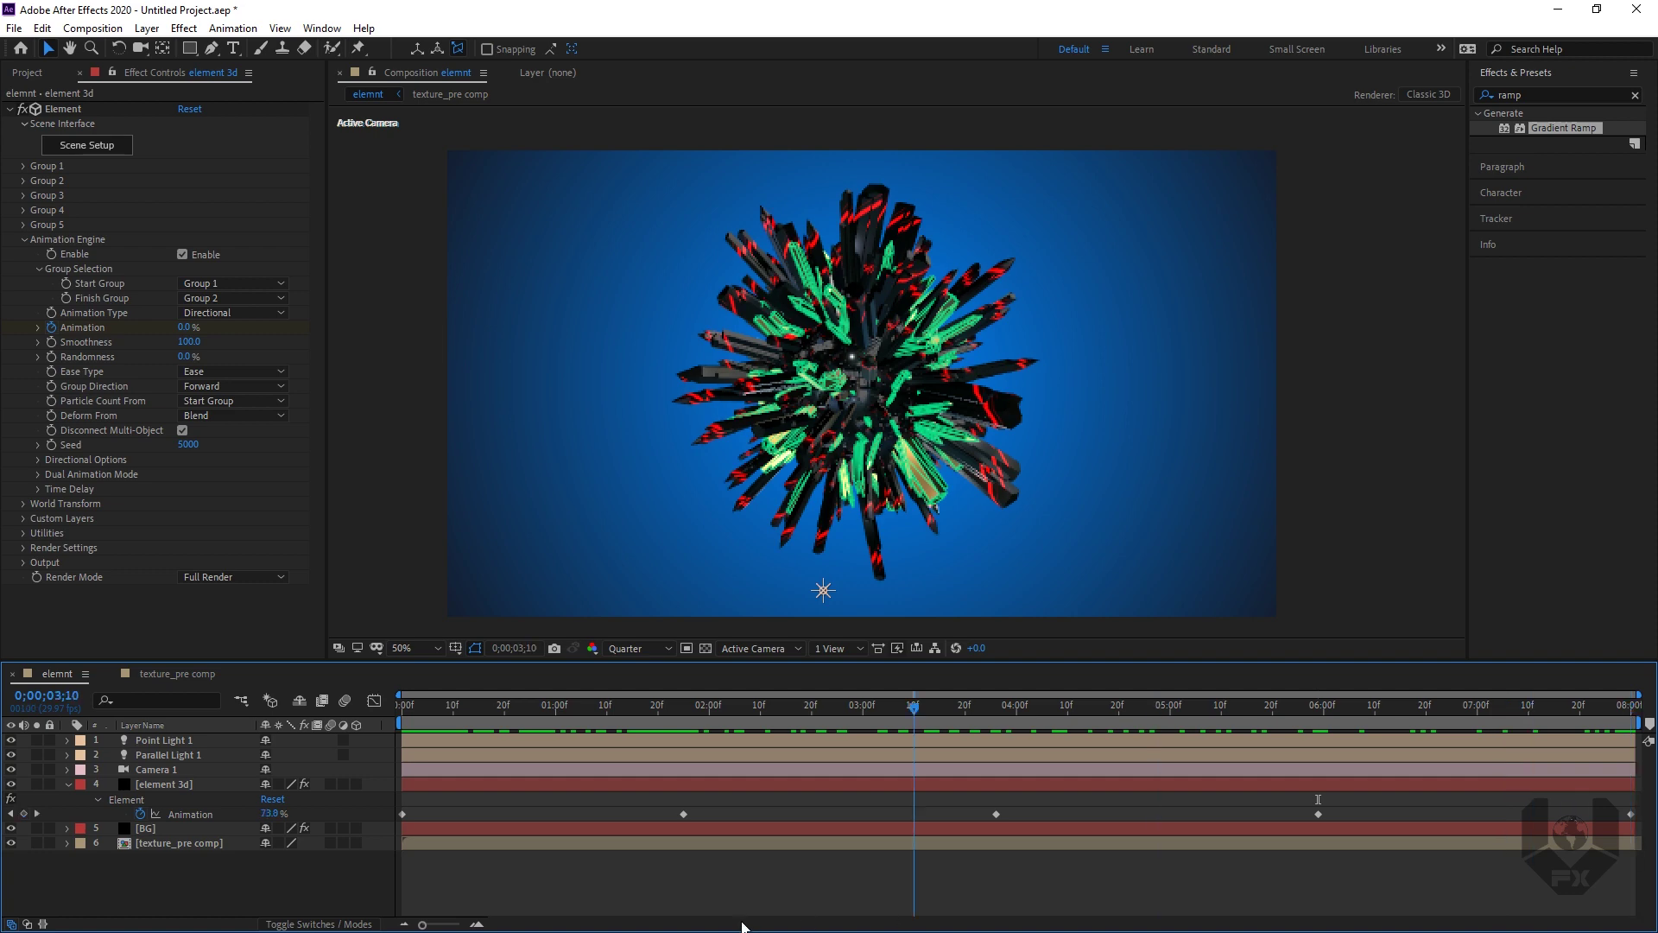
Step: Apply Easy Ease to all Animation keyframes of the element 3d layer, scrub through the result, and return to the first frame
drag(661, 701, 69, 899)
drag(380, 805, 1646, 826)
key(F9)
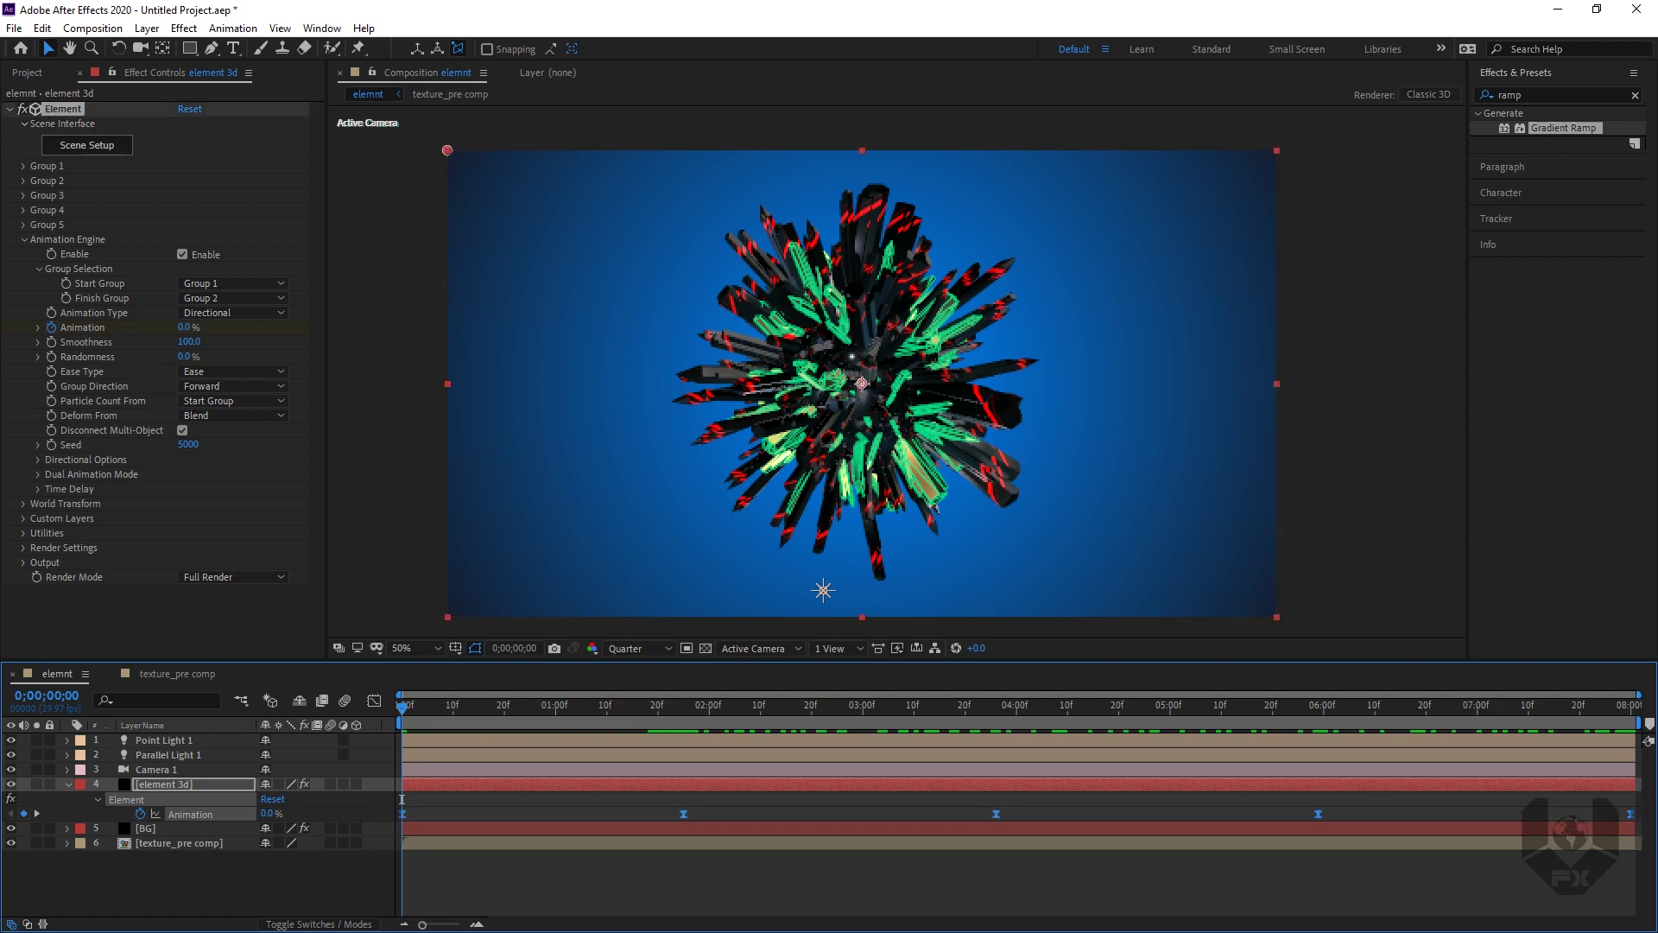
click(283, 895)
drag(417, 713, 1272, 714)
drag(1487, 704, 1630, 705)
key(Home)
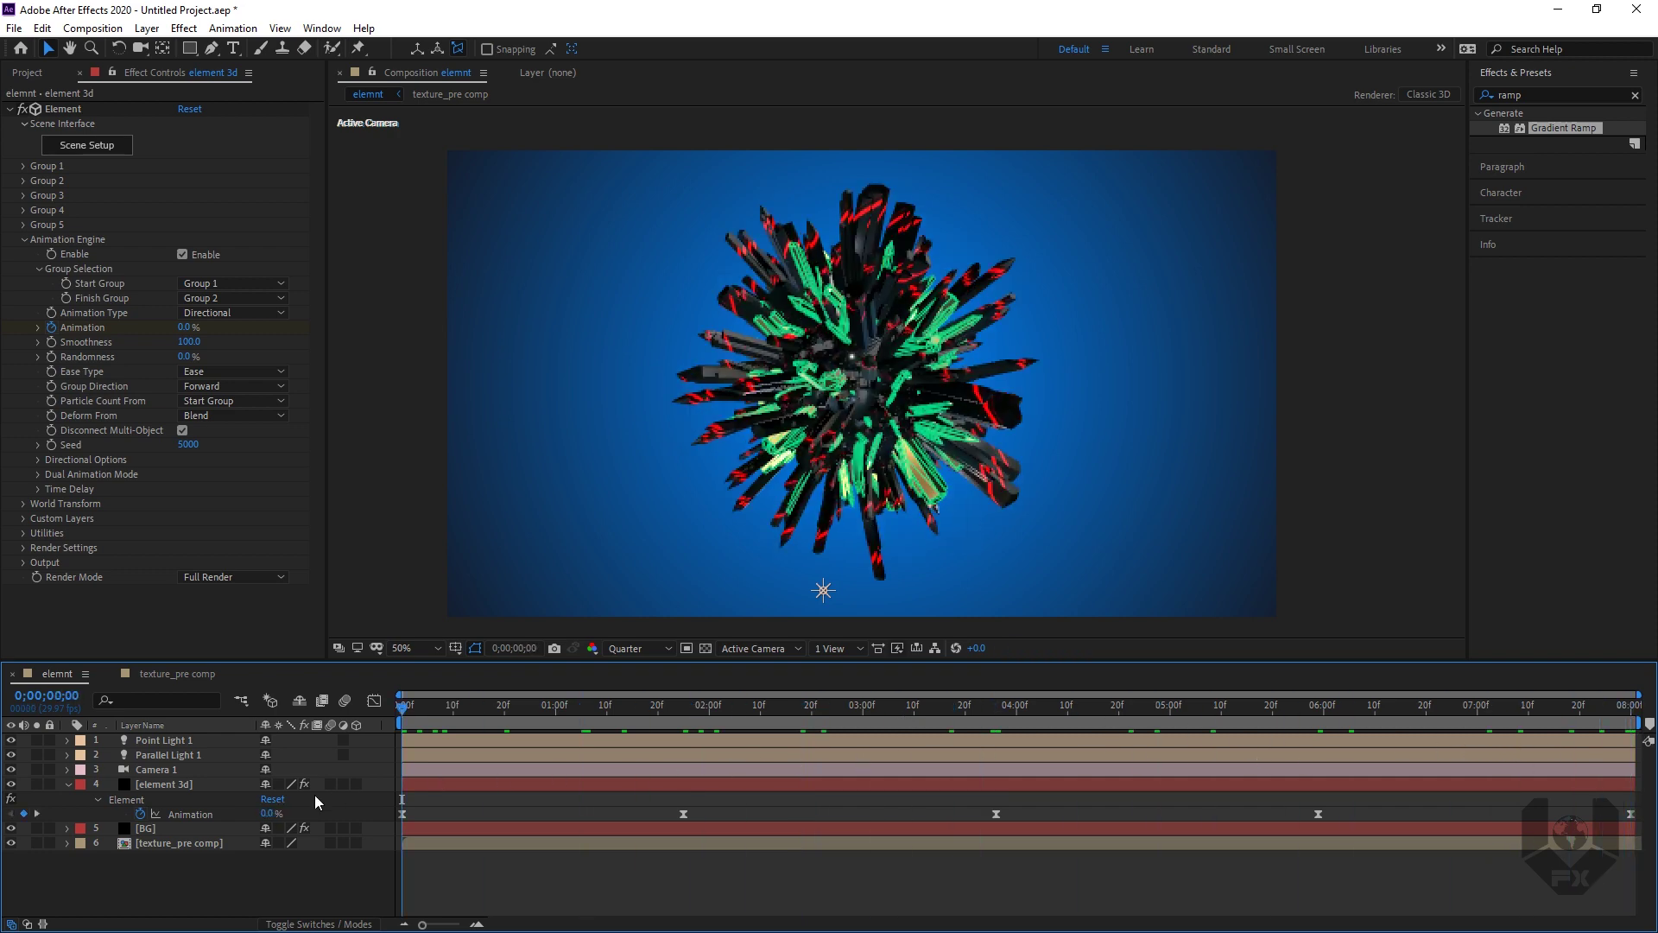
click(187, 893)
Step: Start keyframing Group 1's Y Rotation Particle at 0° on the first frame, within its Particle Look rotation settings
click(23, 241)
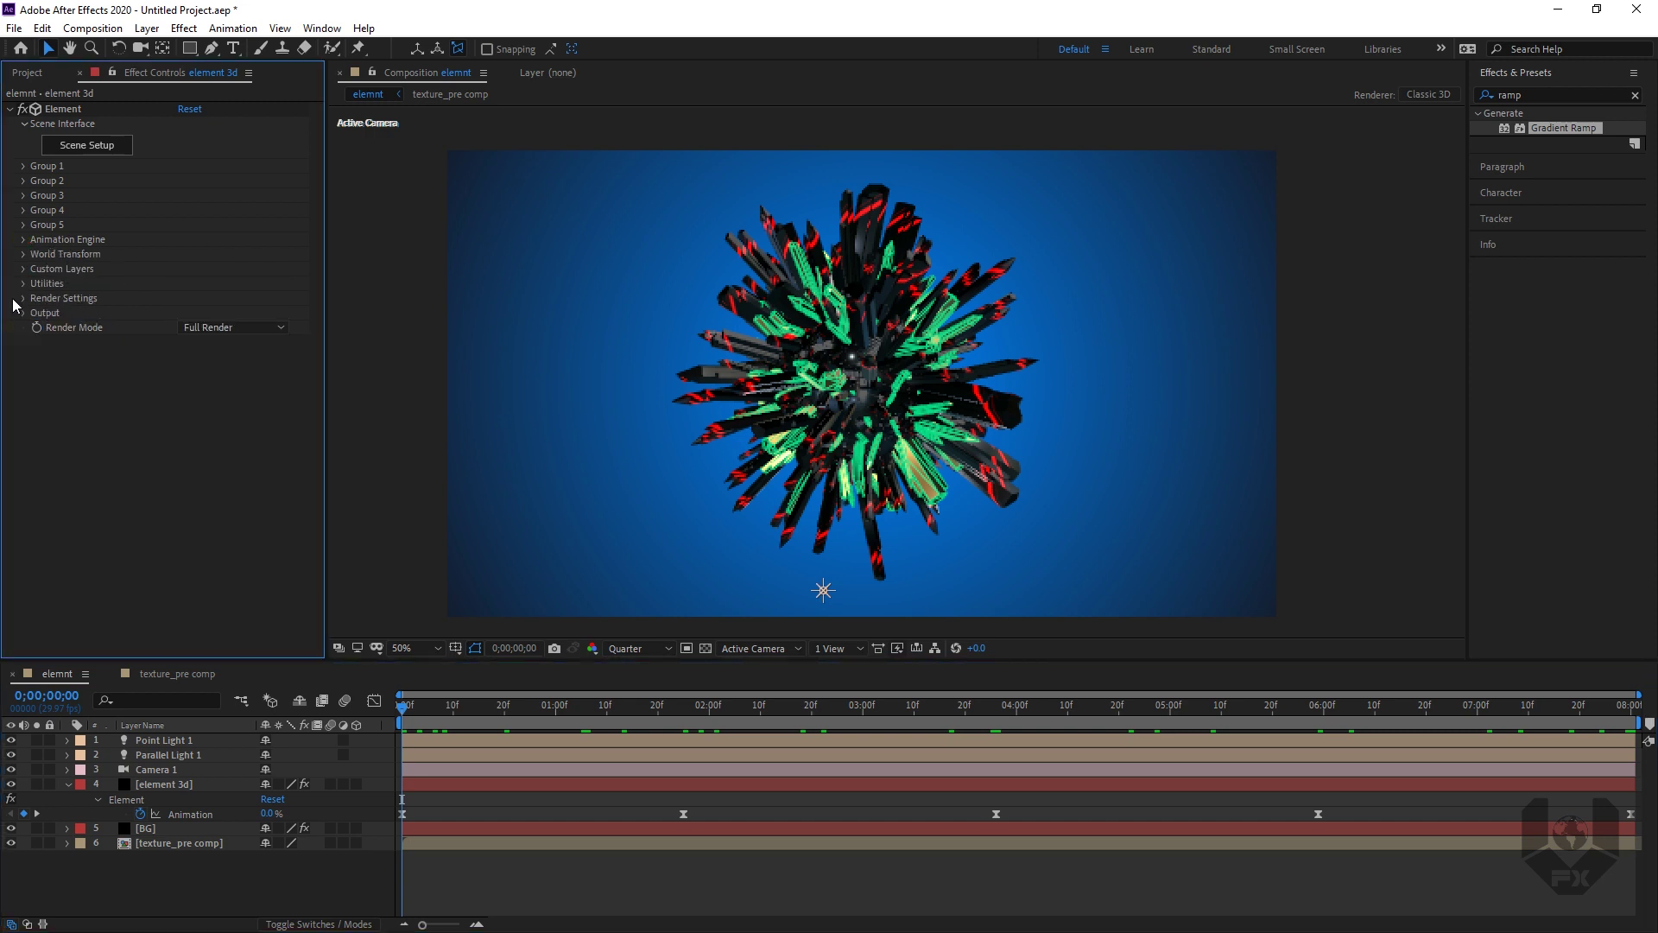
click(22, 166)
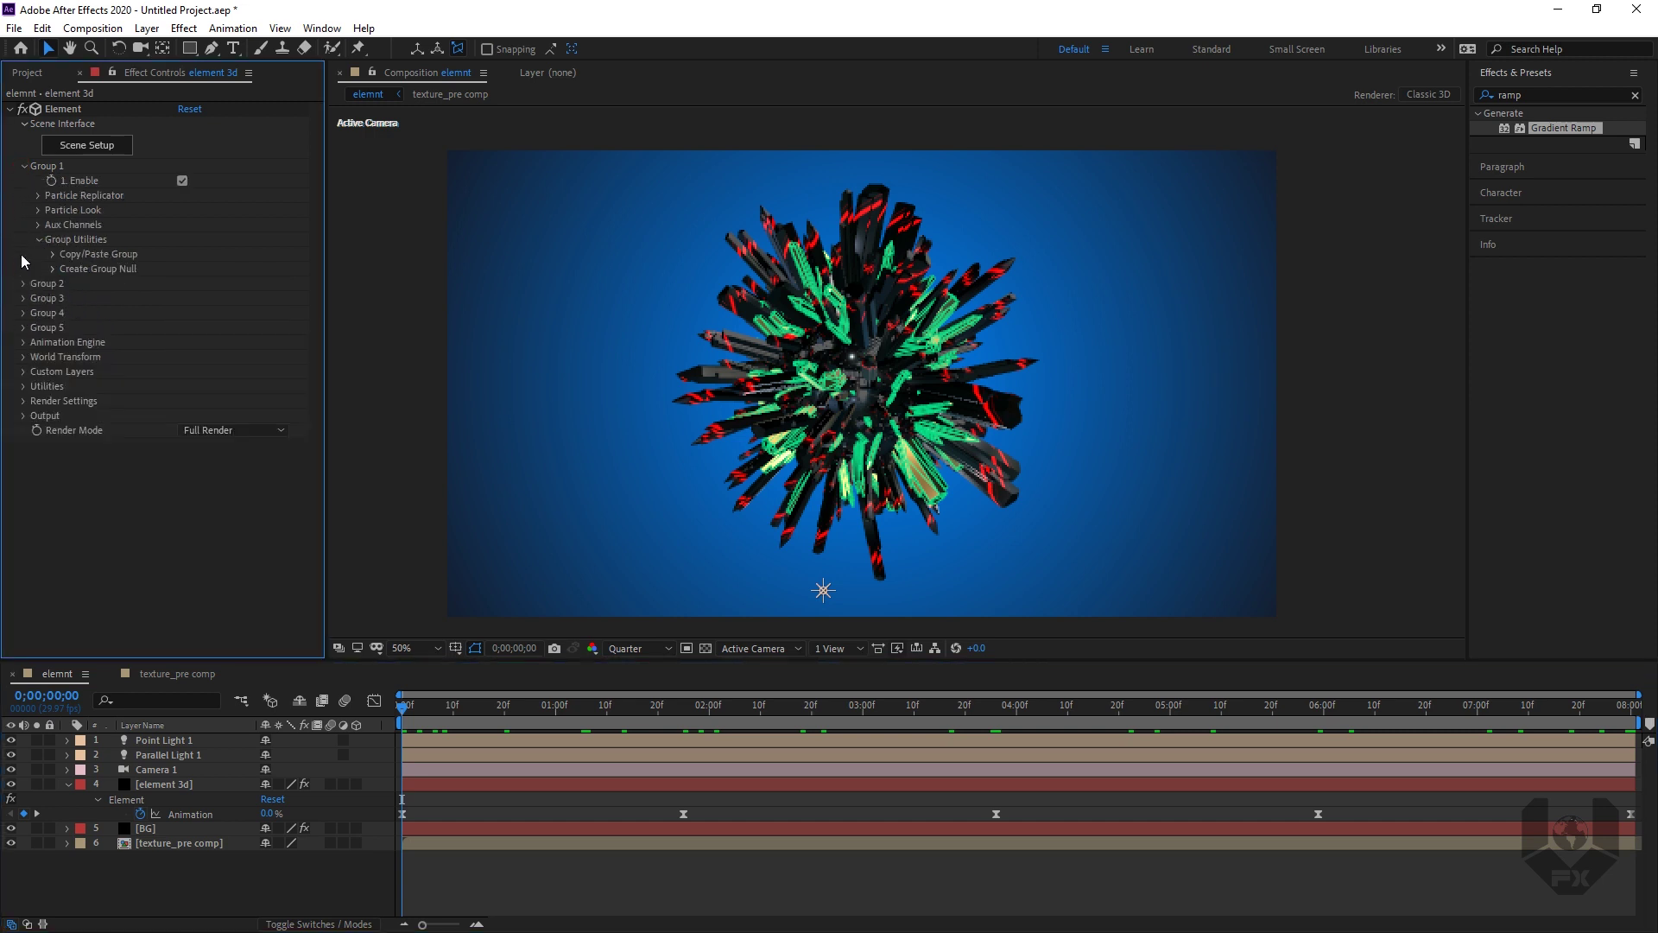
click(37, 210)
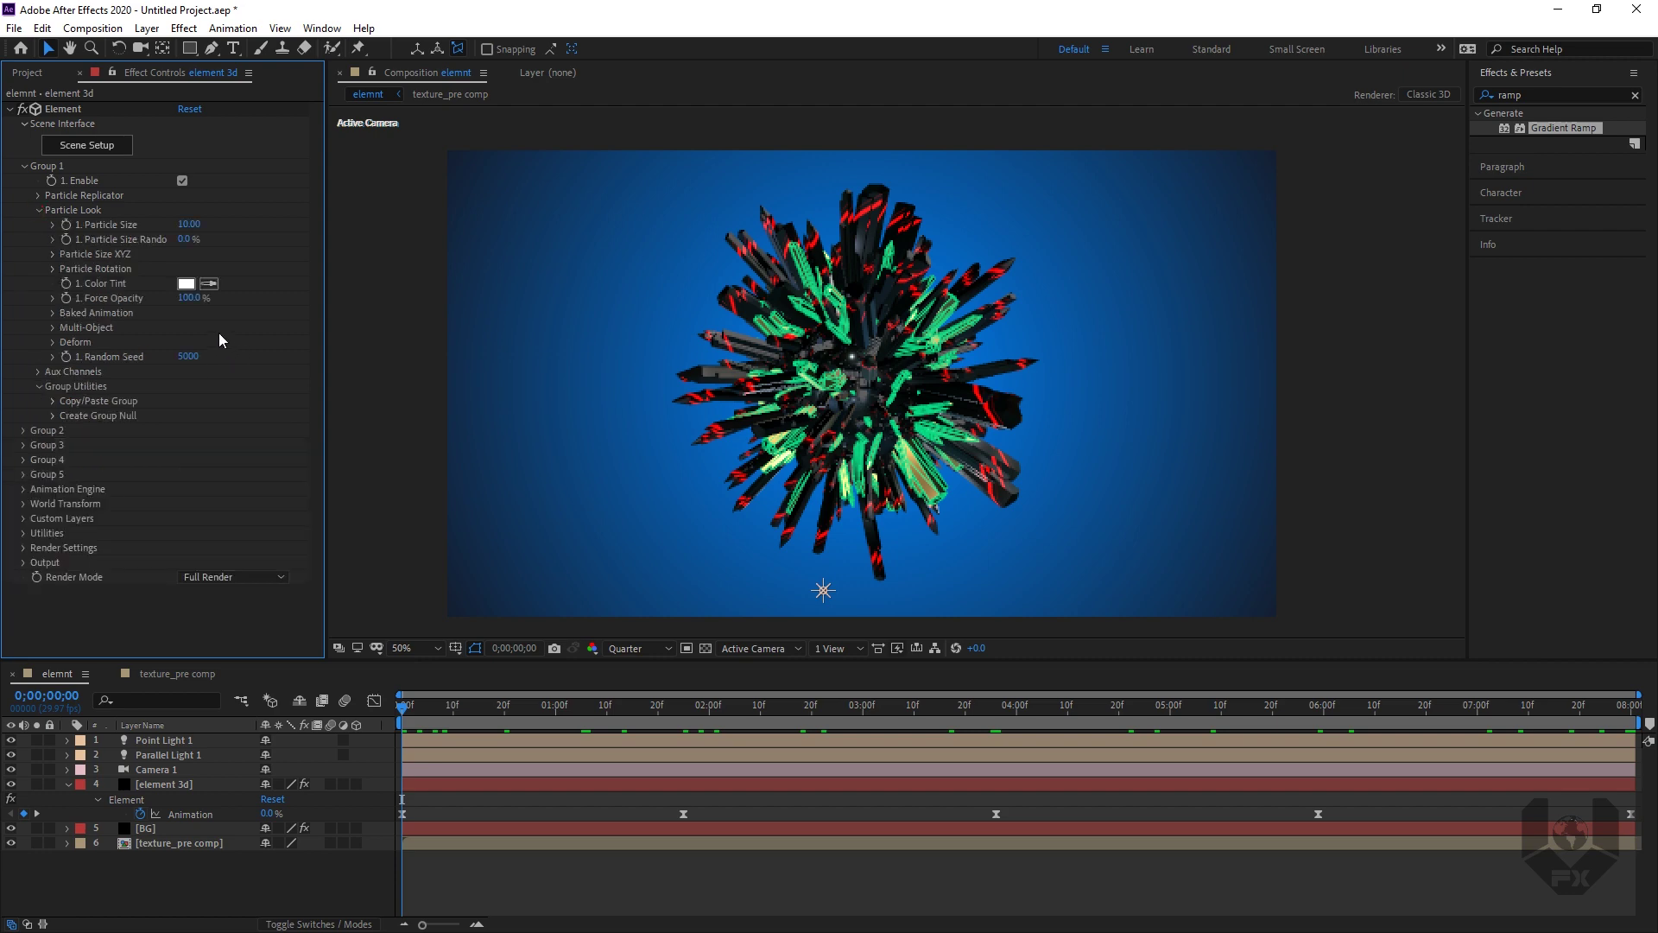
click(52, 268)
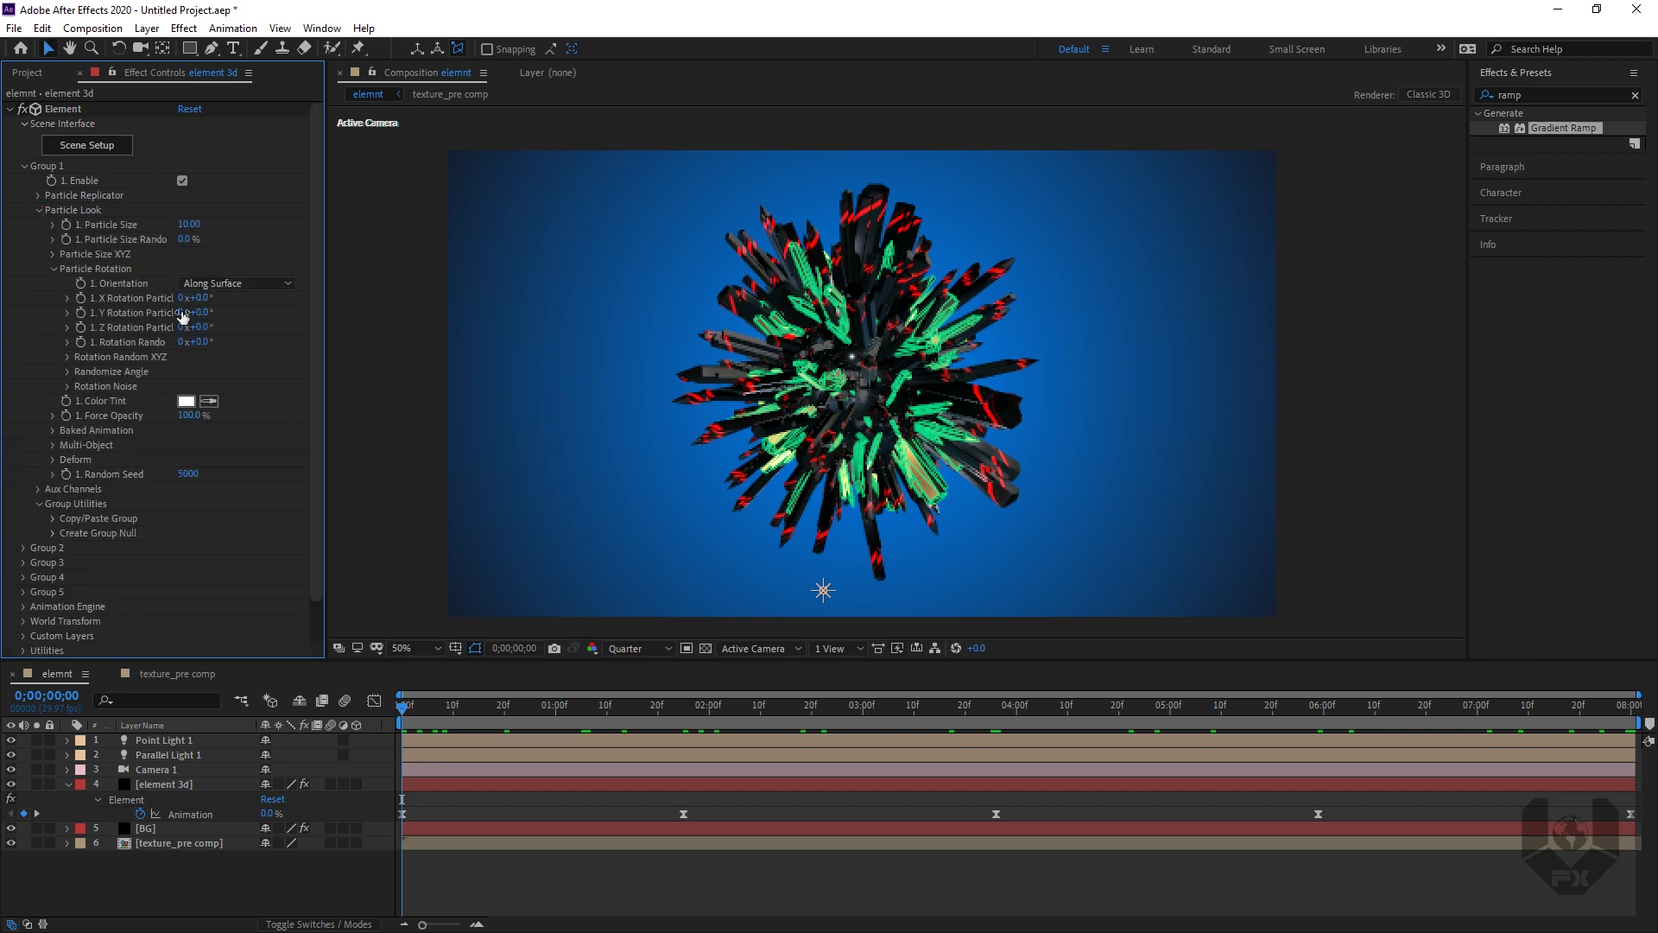
mouse_move(197, 313)
mouse_down()
mouse_move(249, 306)
mouse_move(198, 312)
mouse_up()
click(21, 396)
click(80, 312)
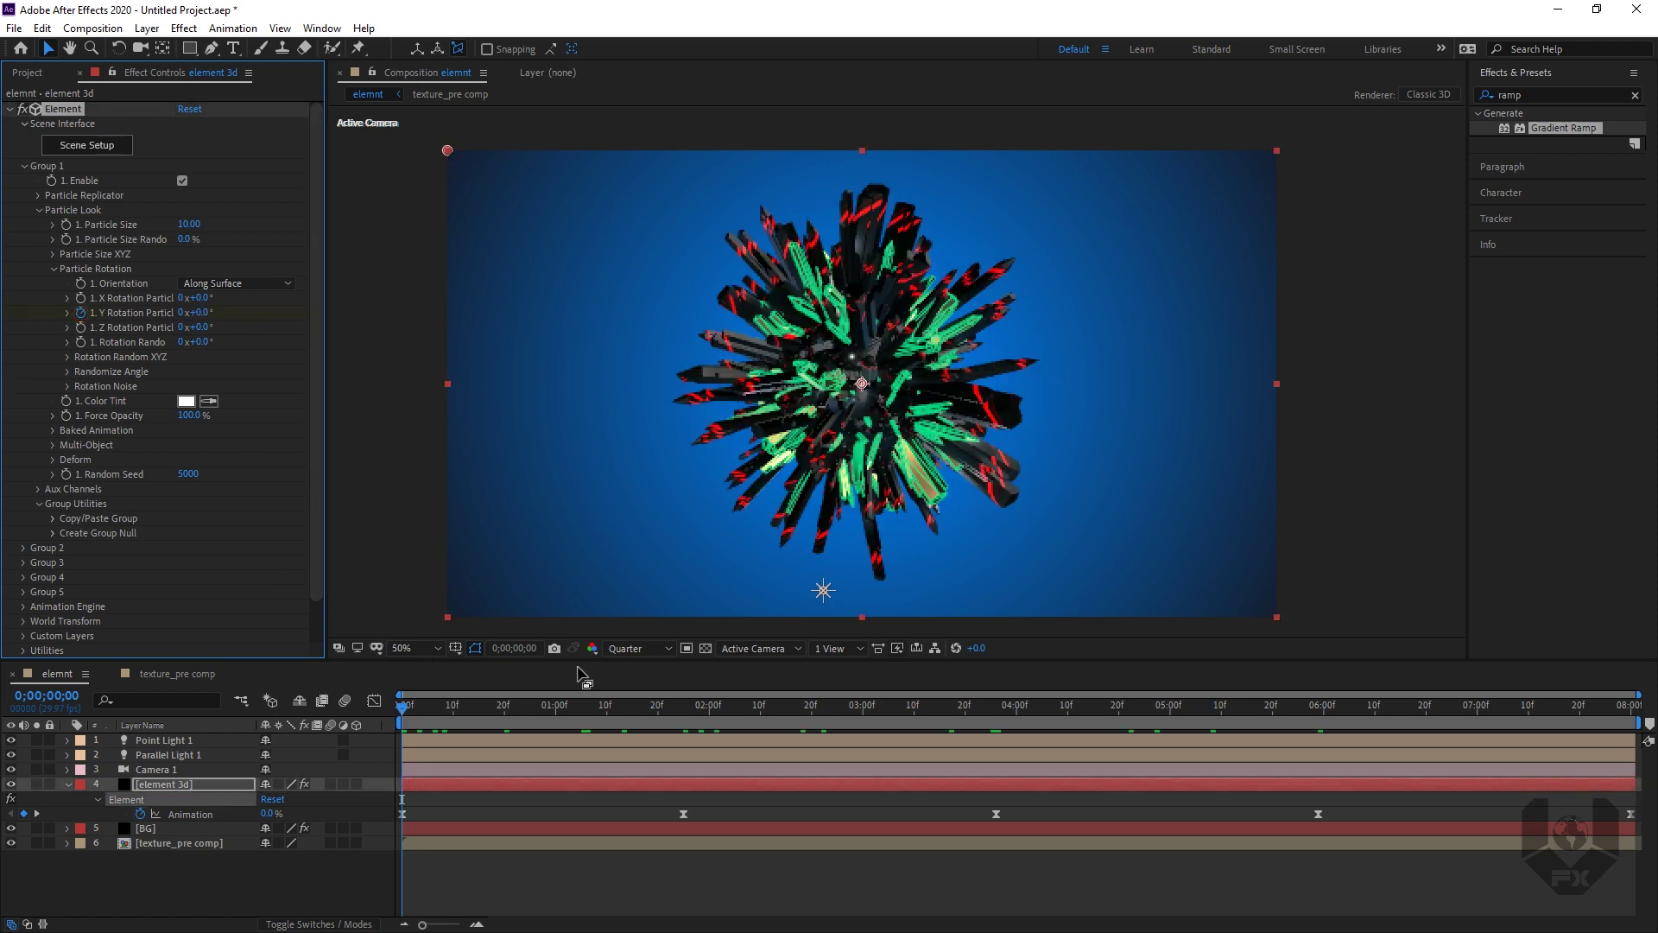
Step: Set Group 1's Y Rotation Particle to 1 full revolution at 0;00;08;00 and scrub through the rotation
drag(410, 715, 1632, 691)
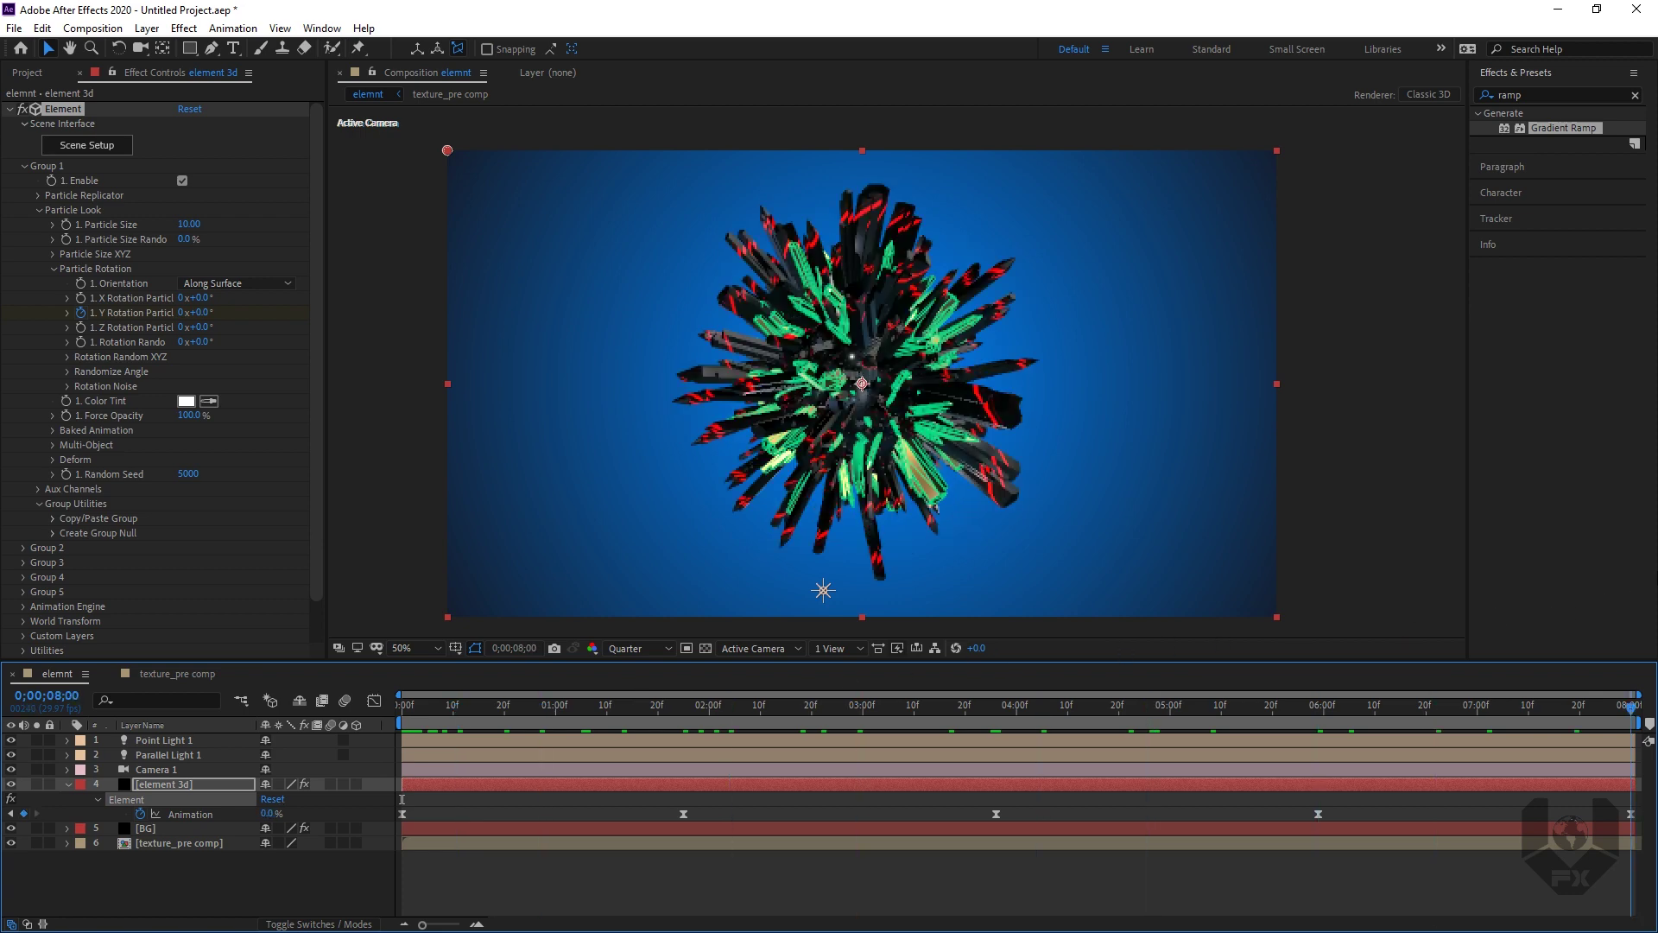
click(184, 311)
text(1)
key(Return)
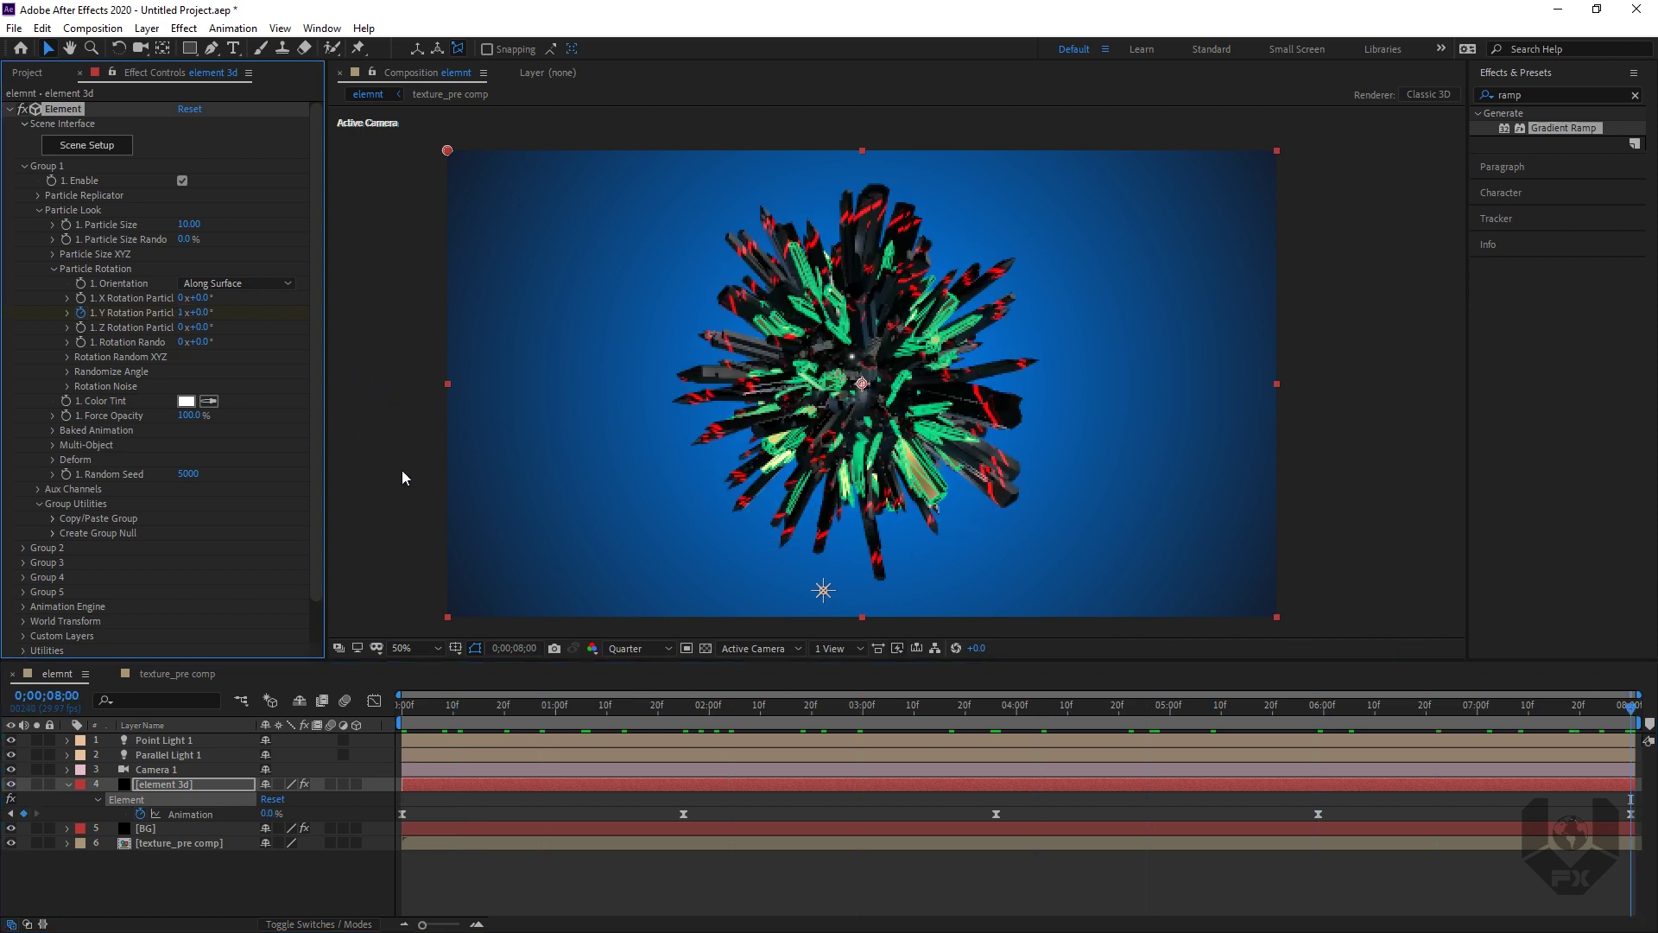
drag(399, 710, 673, 738)
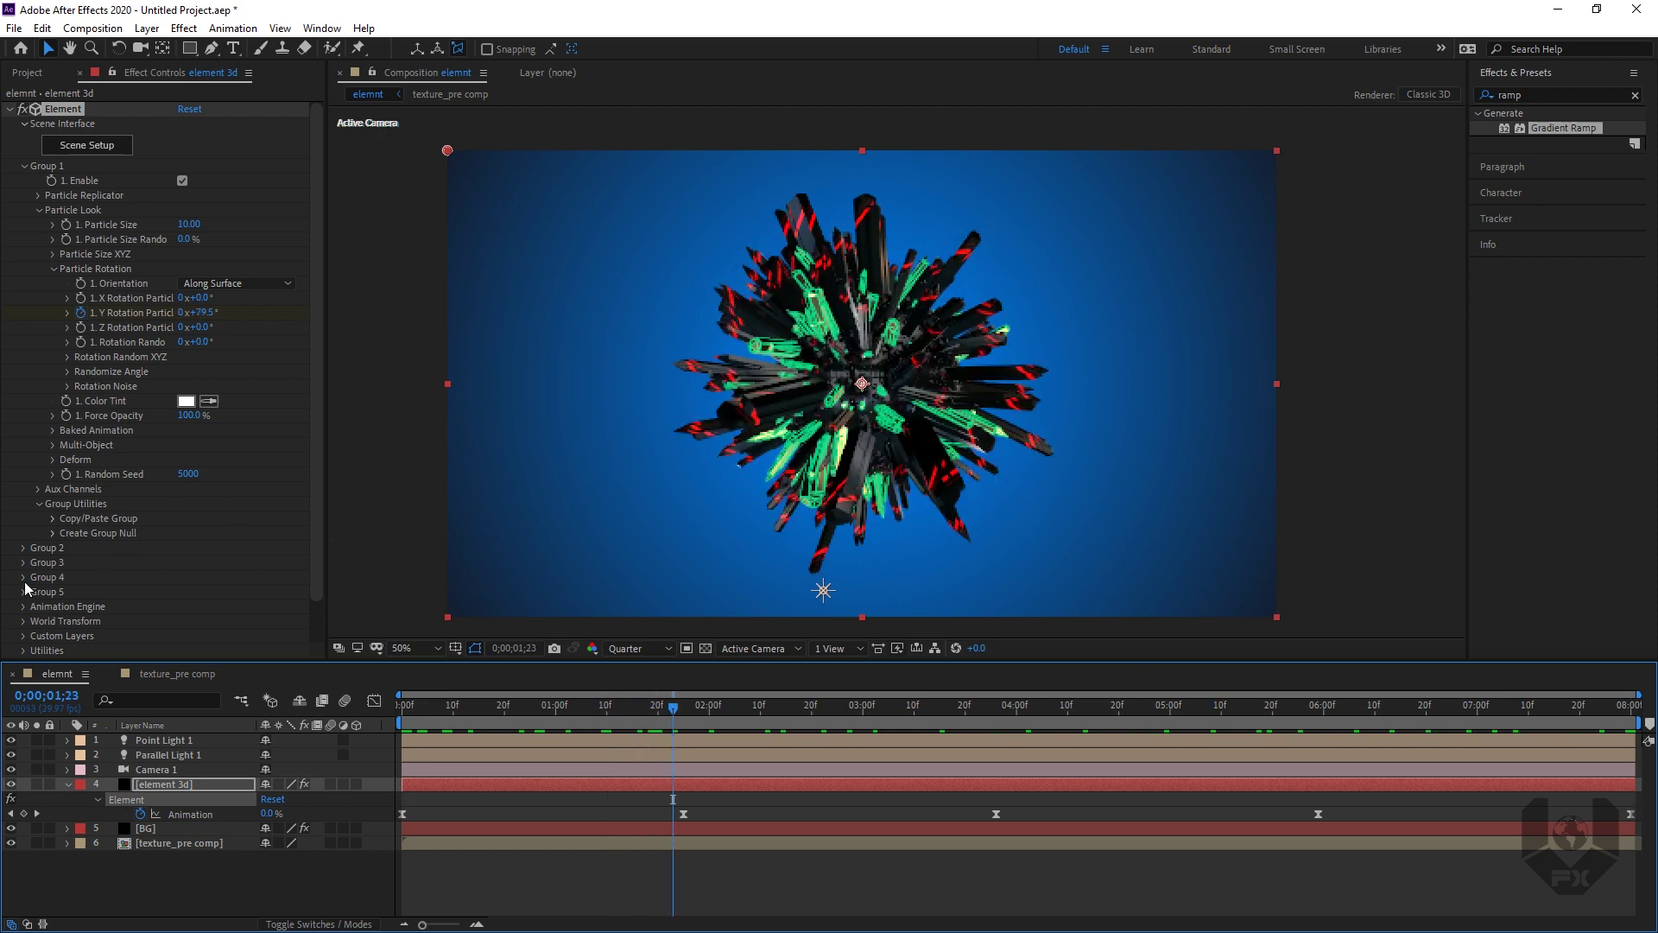
Step: Start keyframing Group 2's Y Rotation Particle at 0° on the first frame, within its Particle Look rotation settings
scroll(26, 589, down, 1)
click(22, 509)
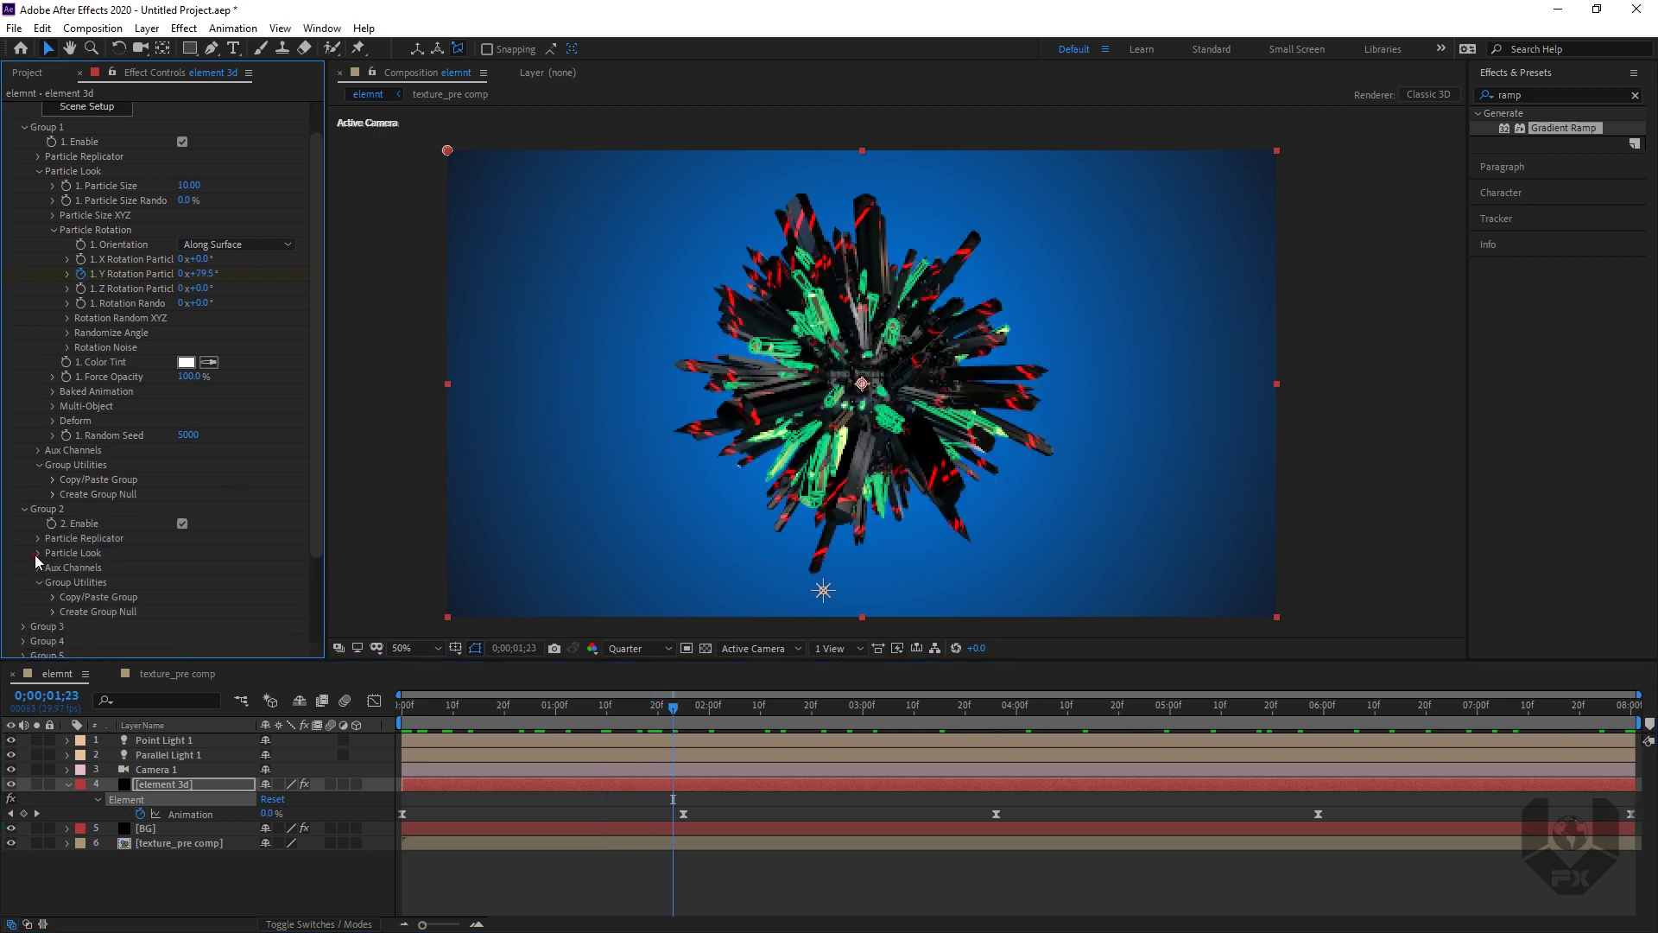
click(37, 554)
scroll(76, 584, down, 1)
click(54, 563)
scroll(54, 563, down, 1)
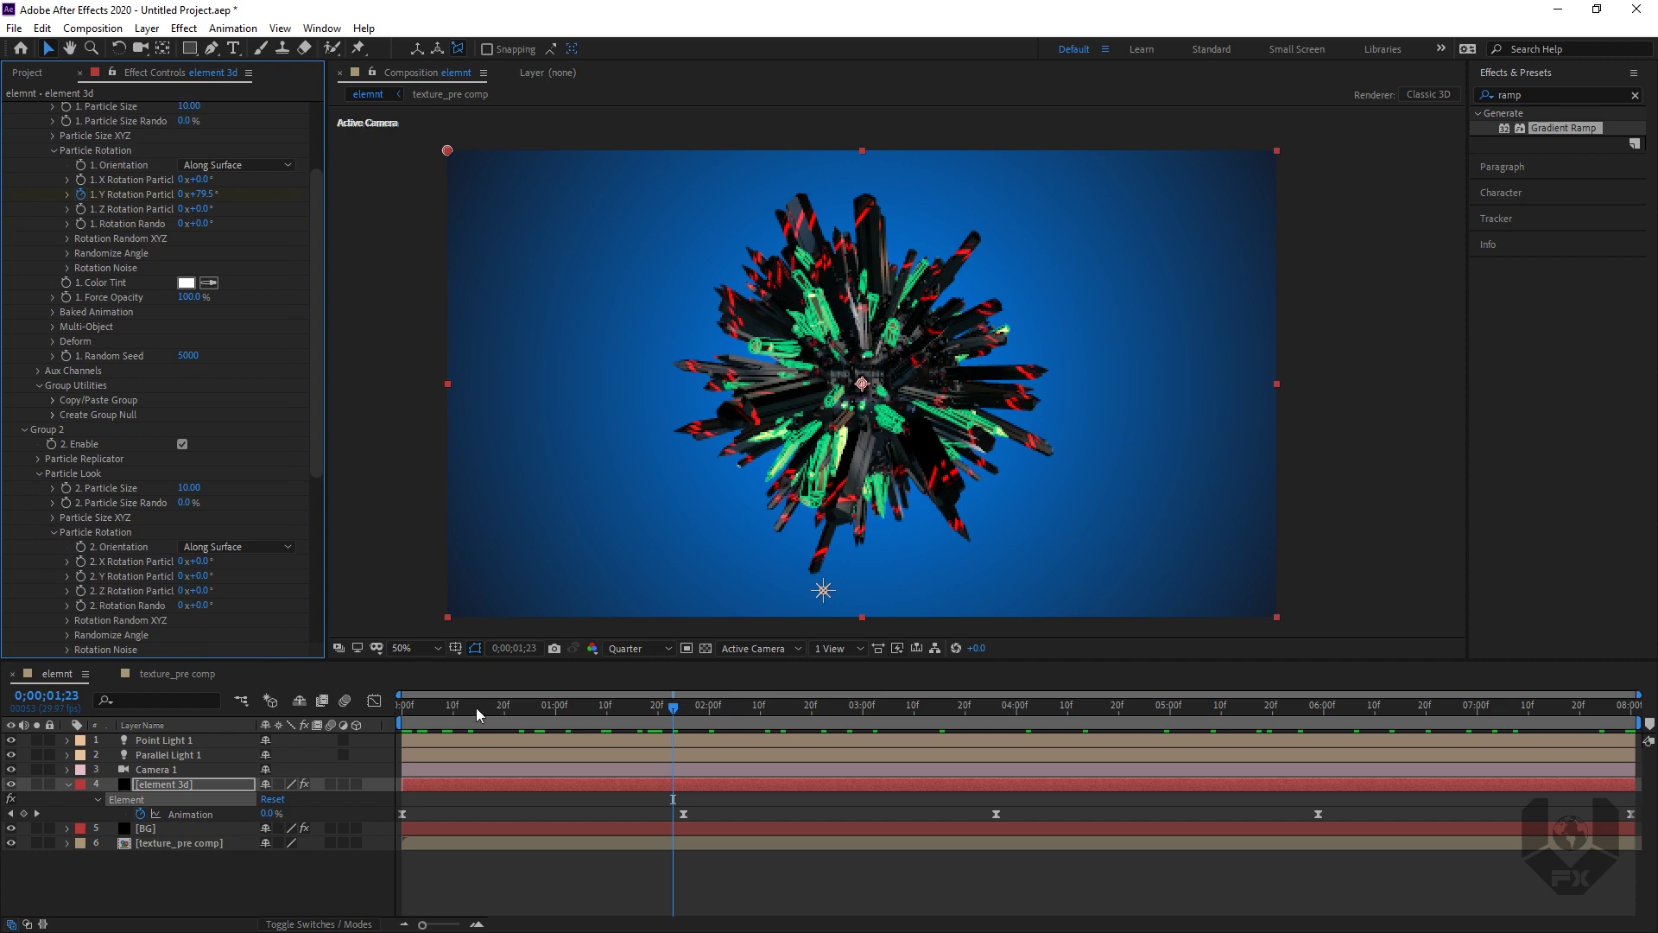
key(Home)
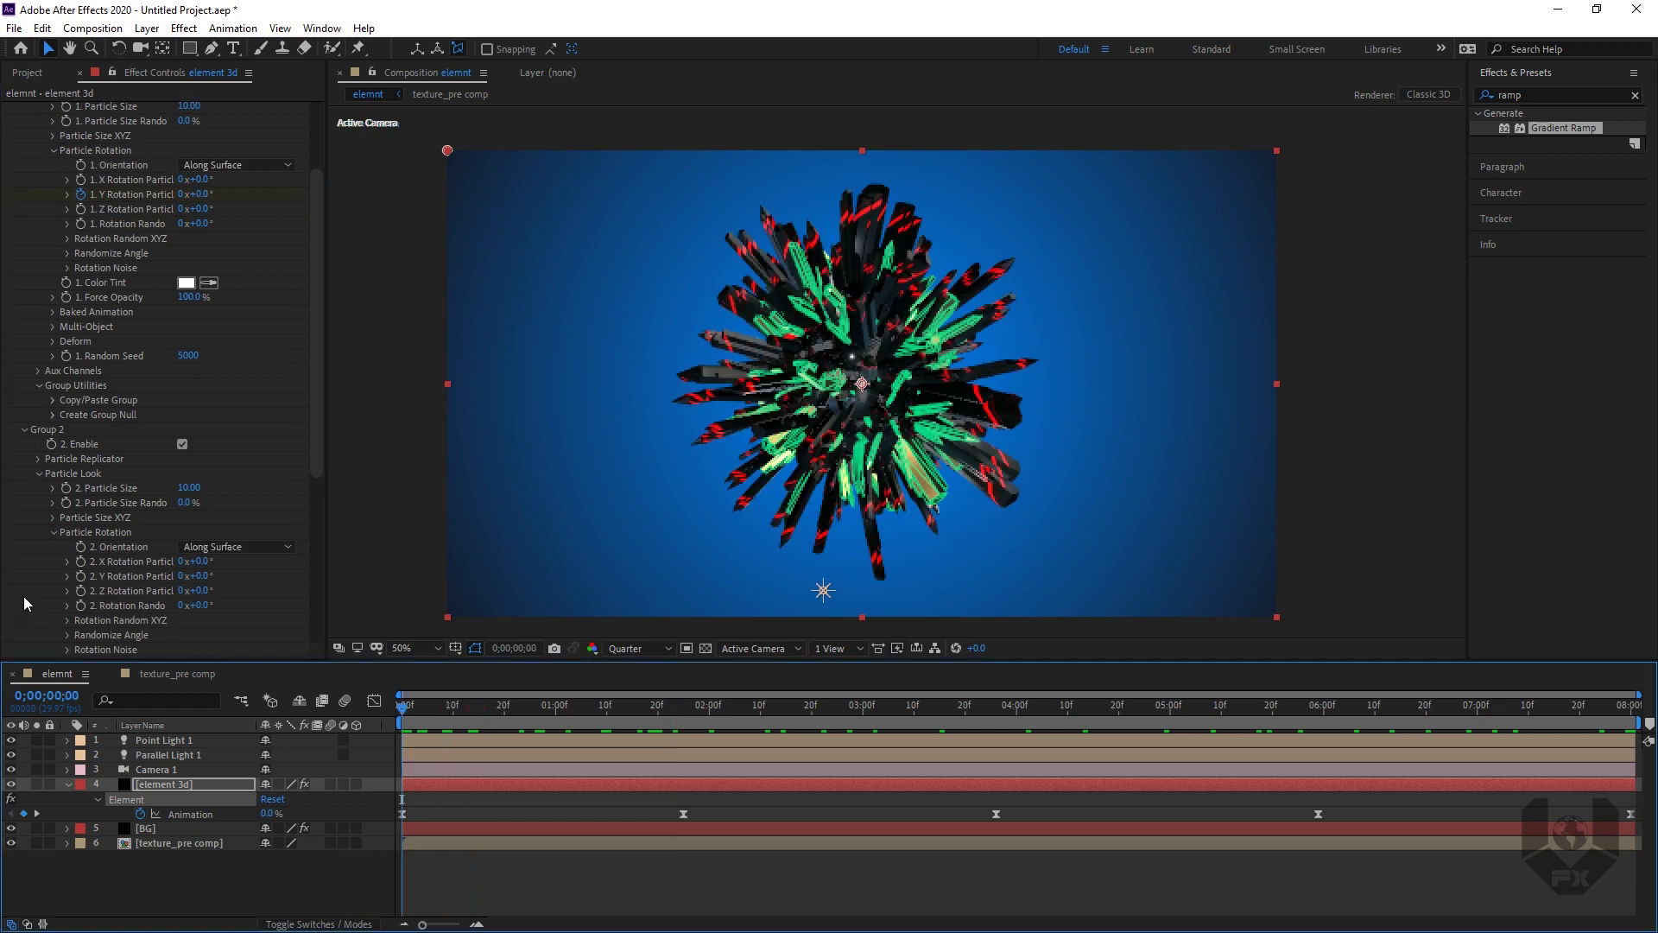
click(82, 576)
Step: Set Group 2's Y Rotation Particle to 1 full revolution at 0;00;08;00
drag(475, 712, 1630, 705)
click(182, 576)
text(1)
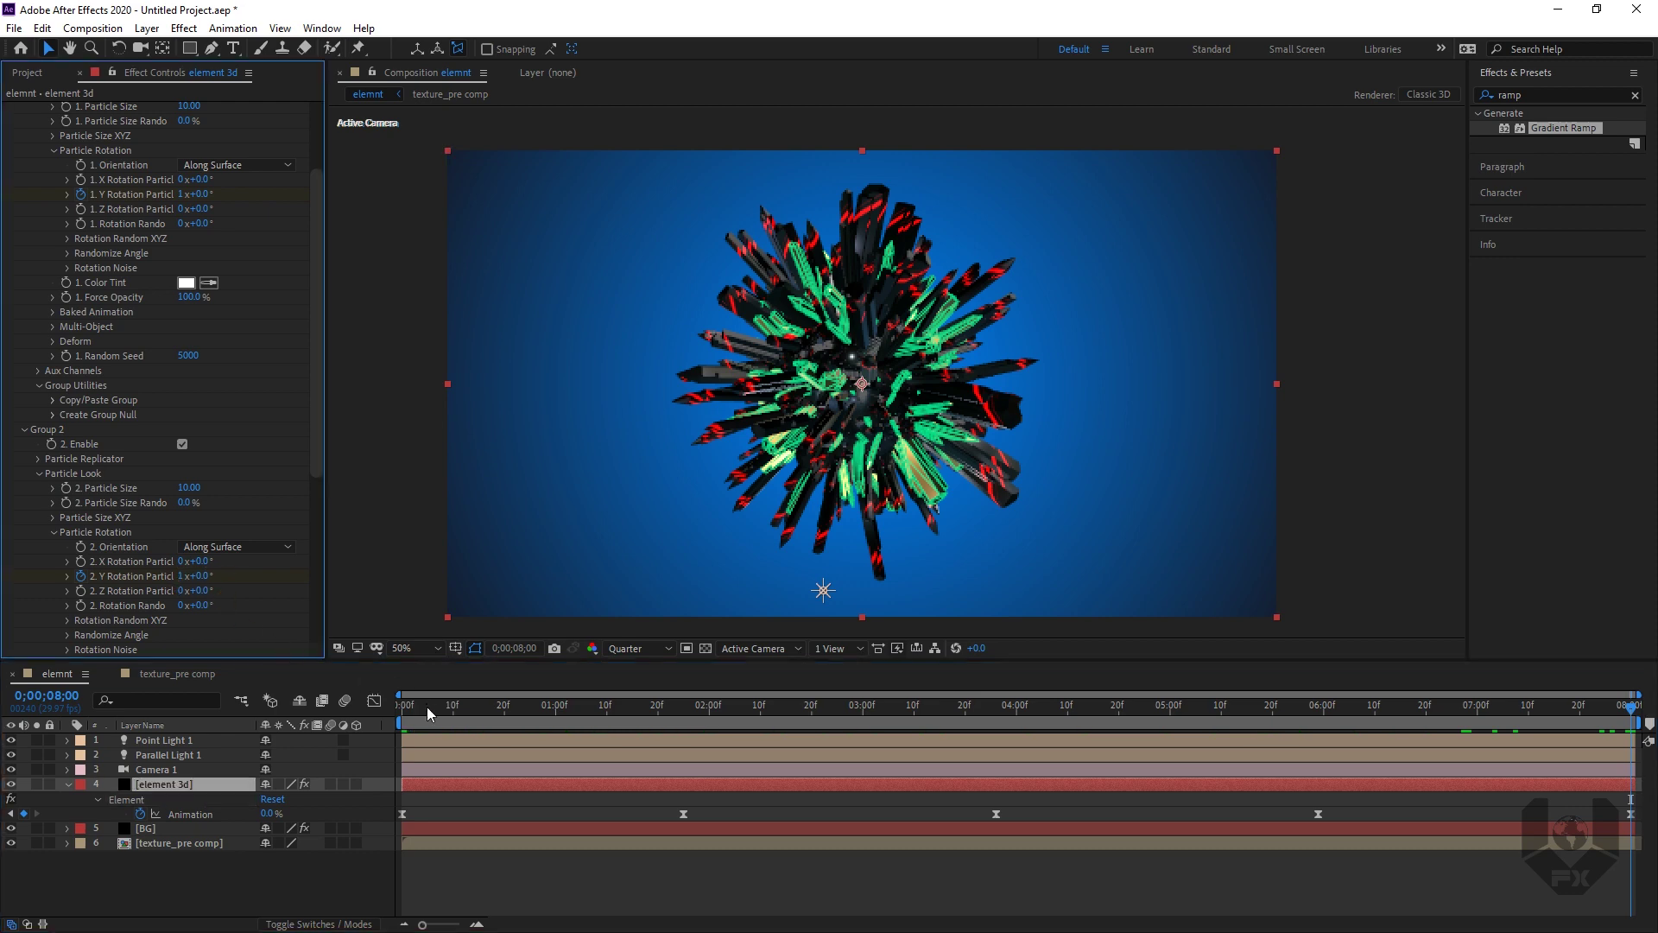
Step: Play back the elemnt composition from the first frame to review the rotating and morphing crystals
drag(427, 706, 349, 713)
key(space)
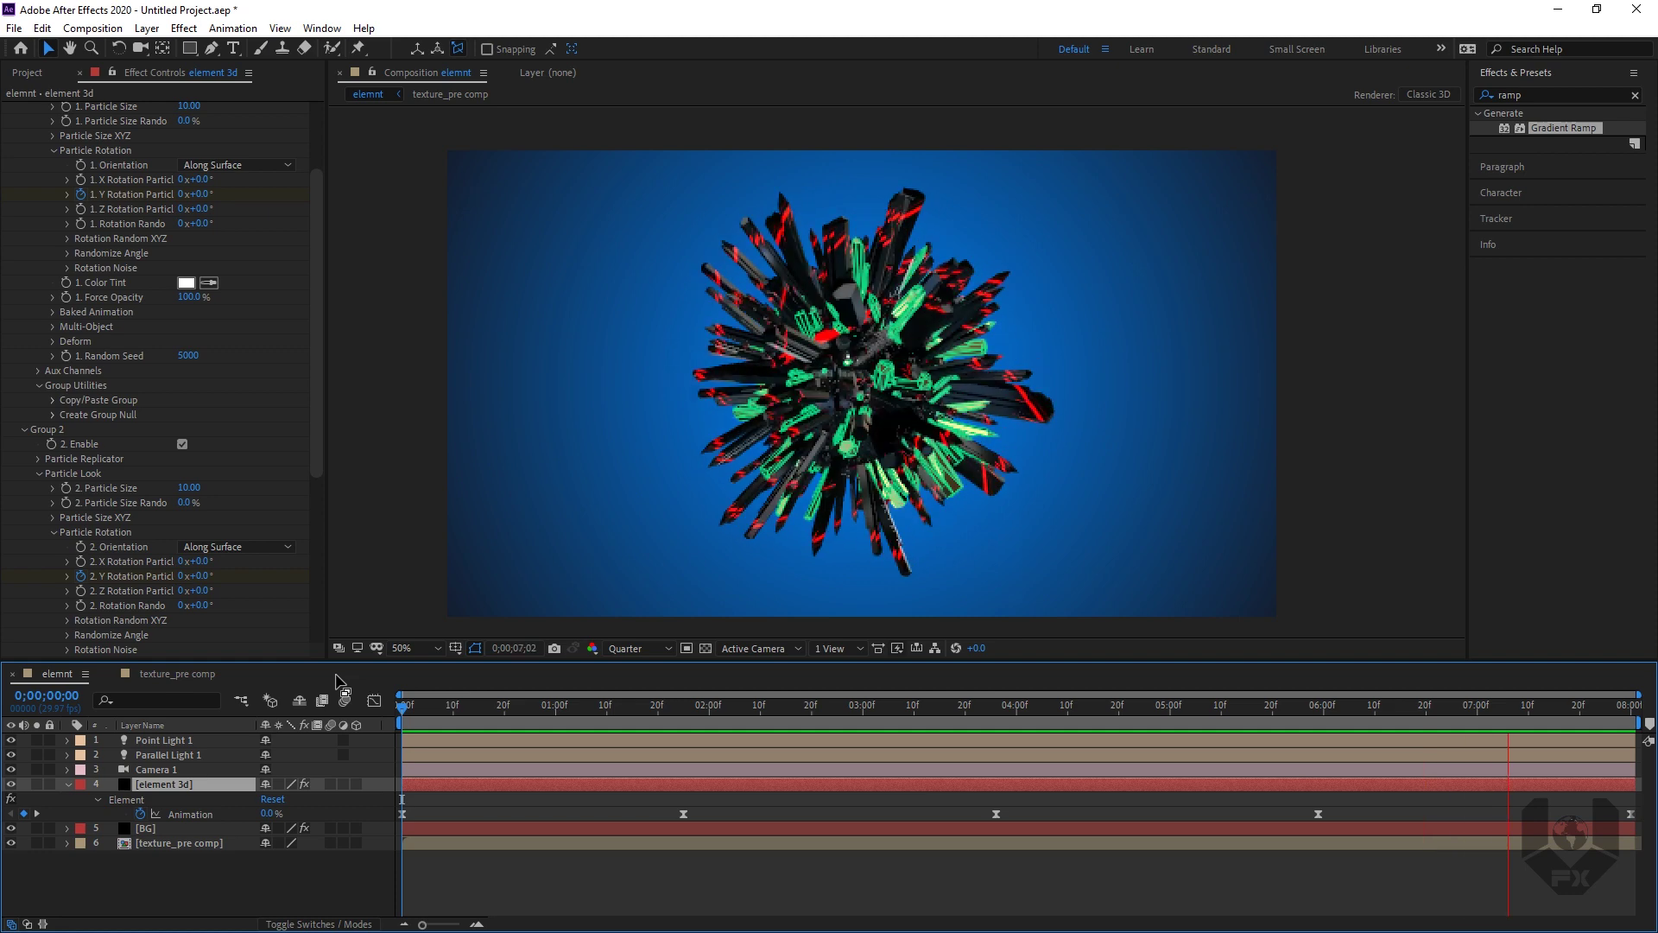
key(space)
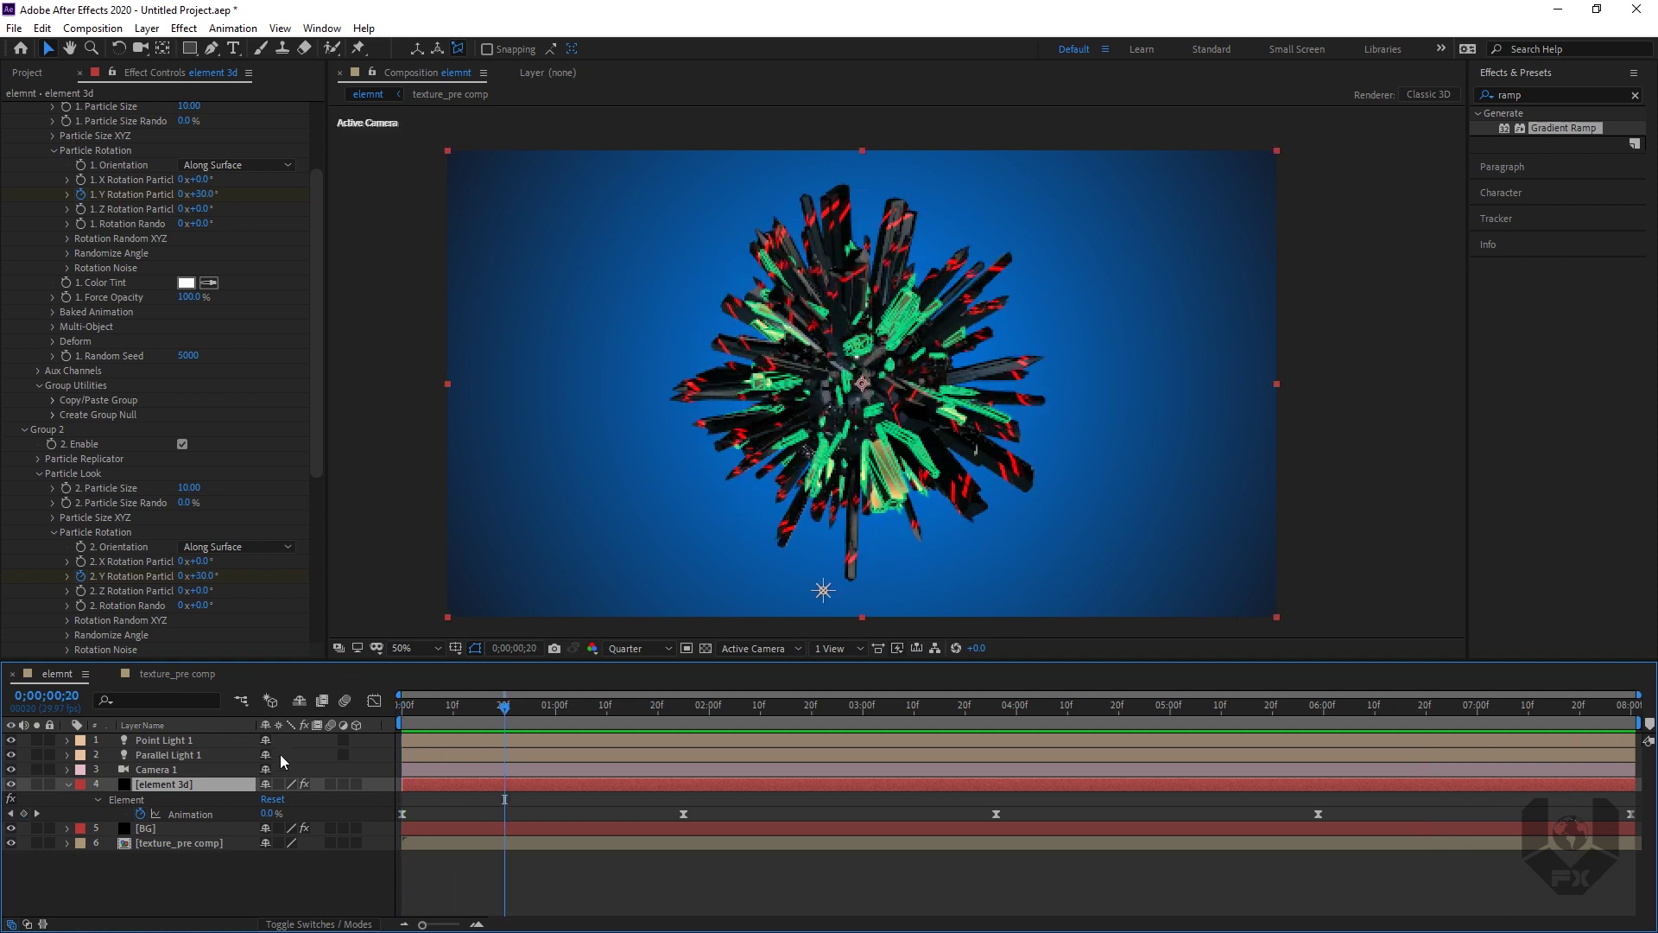
click(298, 894)
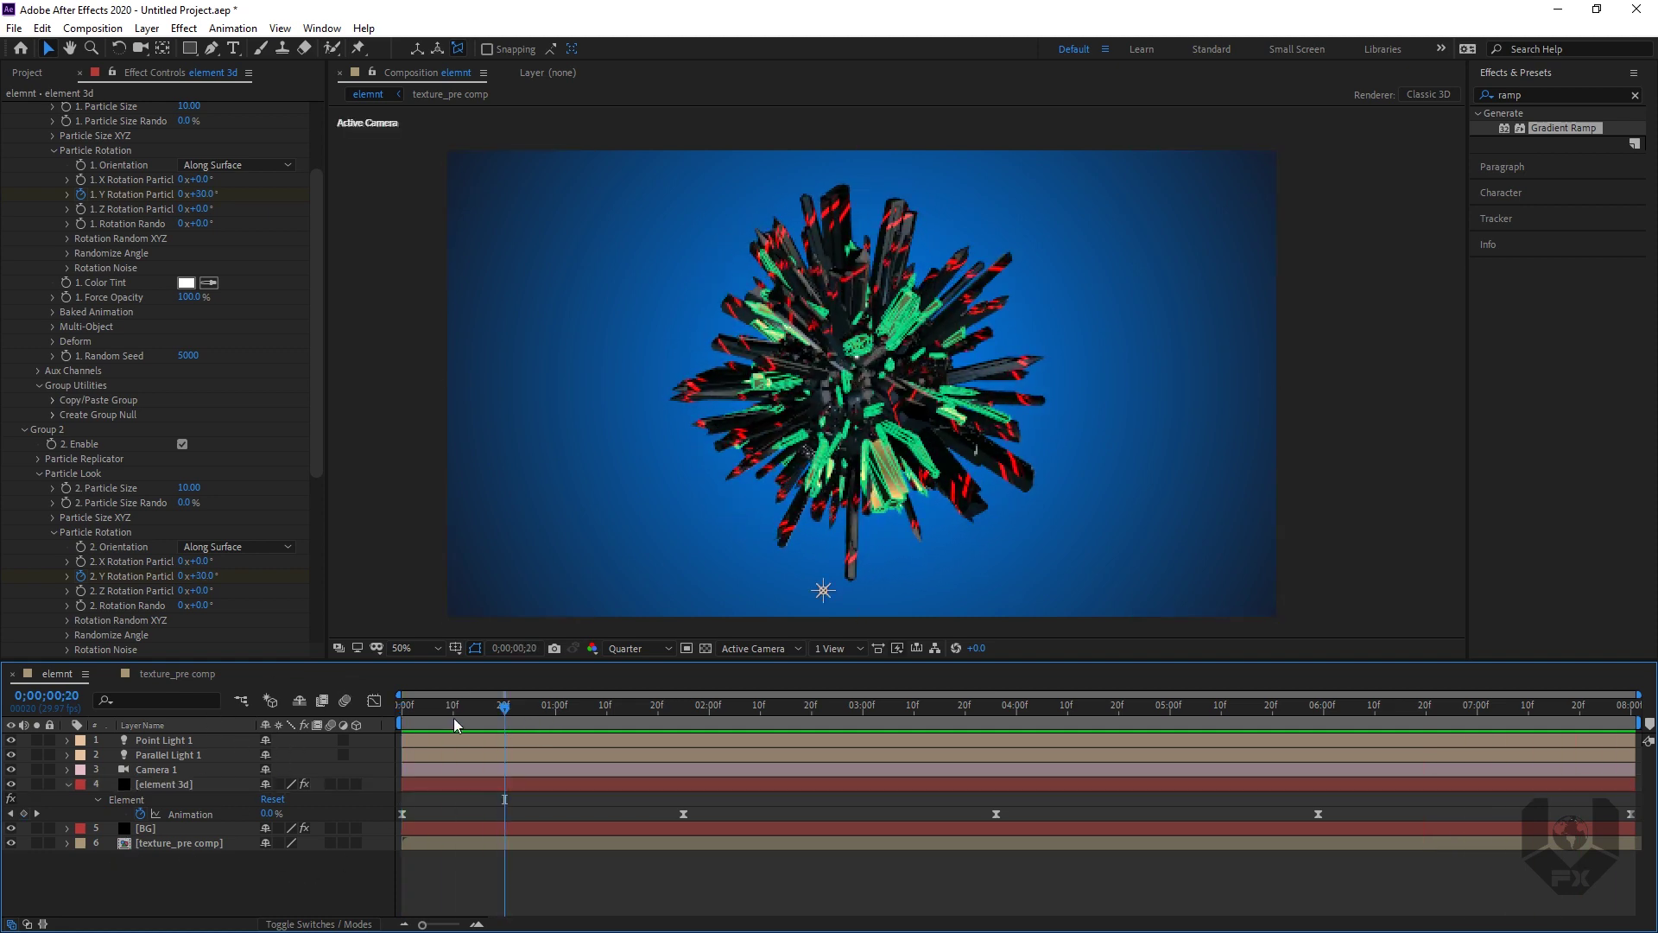
Step: Return to the first frame and set the composition preview resolution to Full
key(Home)
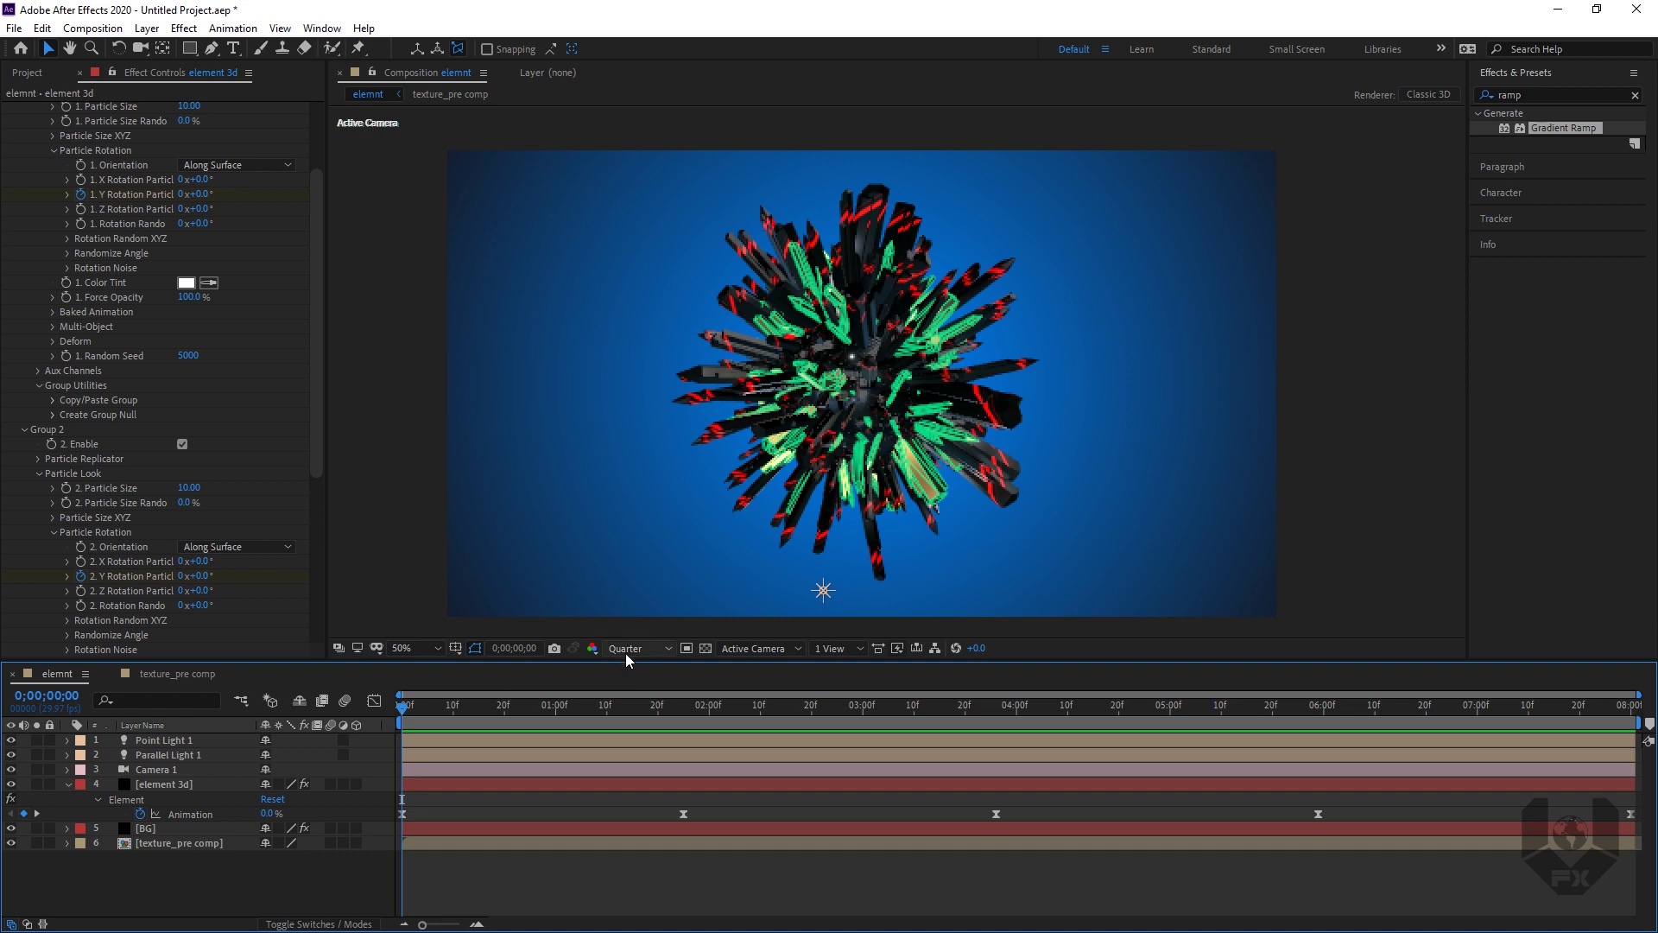
click(639, 648)
click(630, 686)
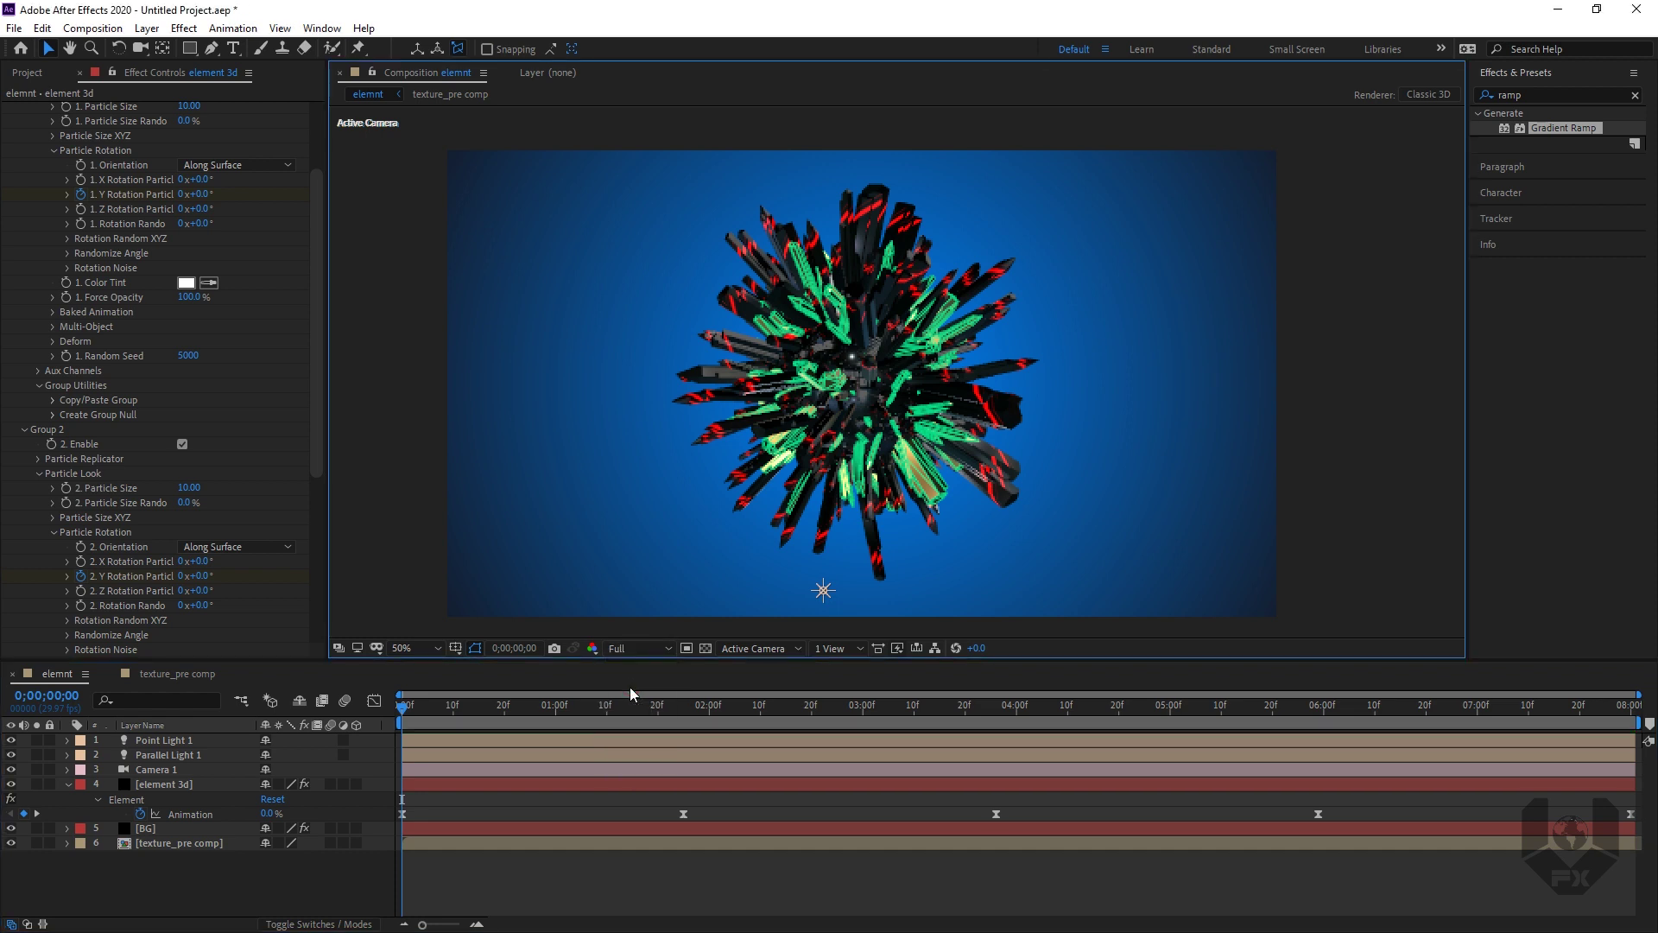
Step: Collapse Groups 1 and 2 and enable Ambient Occlusion in the Element effect's Render Settings
scroll(46, 298, up, 3)
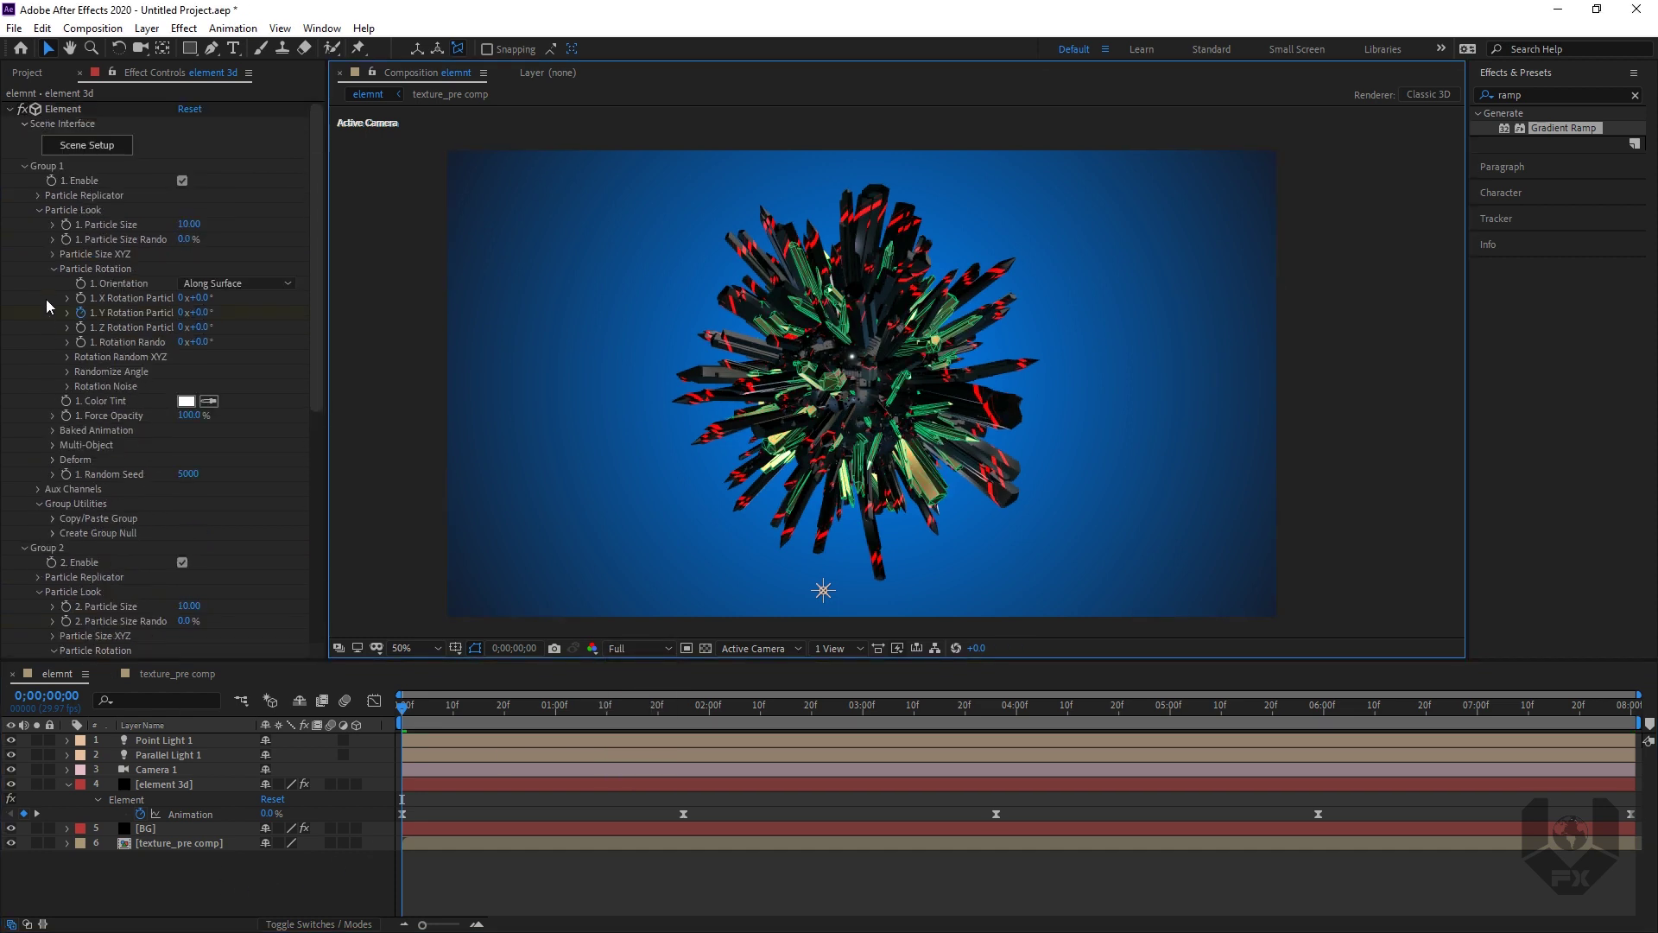
click(25, 166)
click(25, 180)
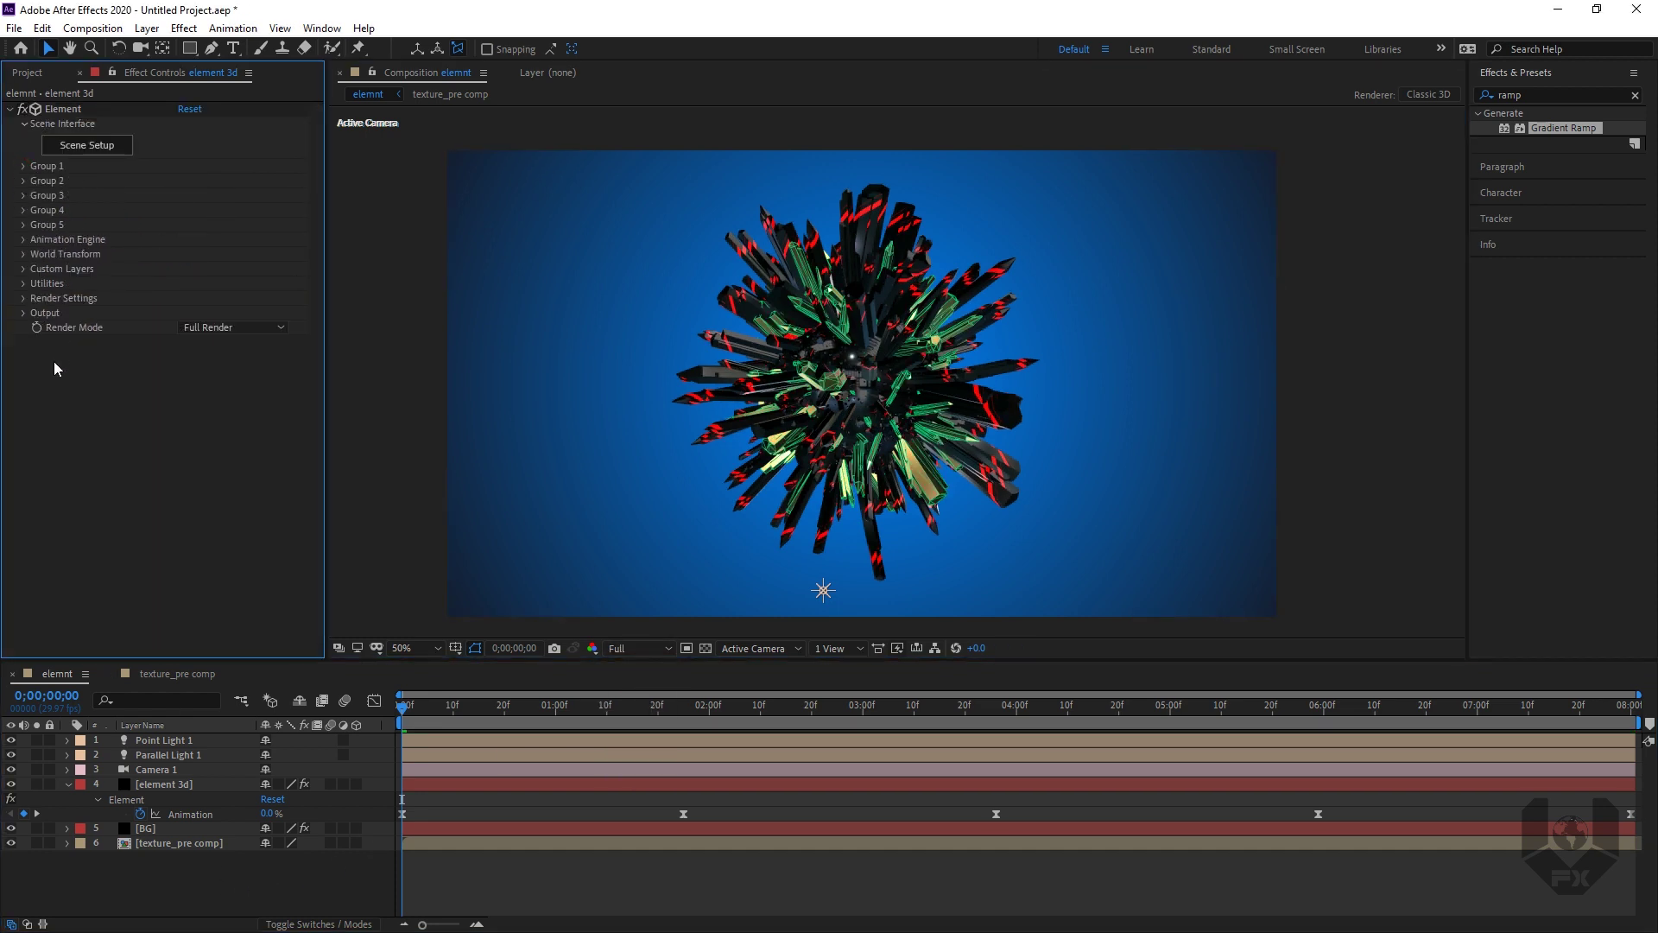
click(25, 298)
scroll(665, 418, up, 4)
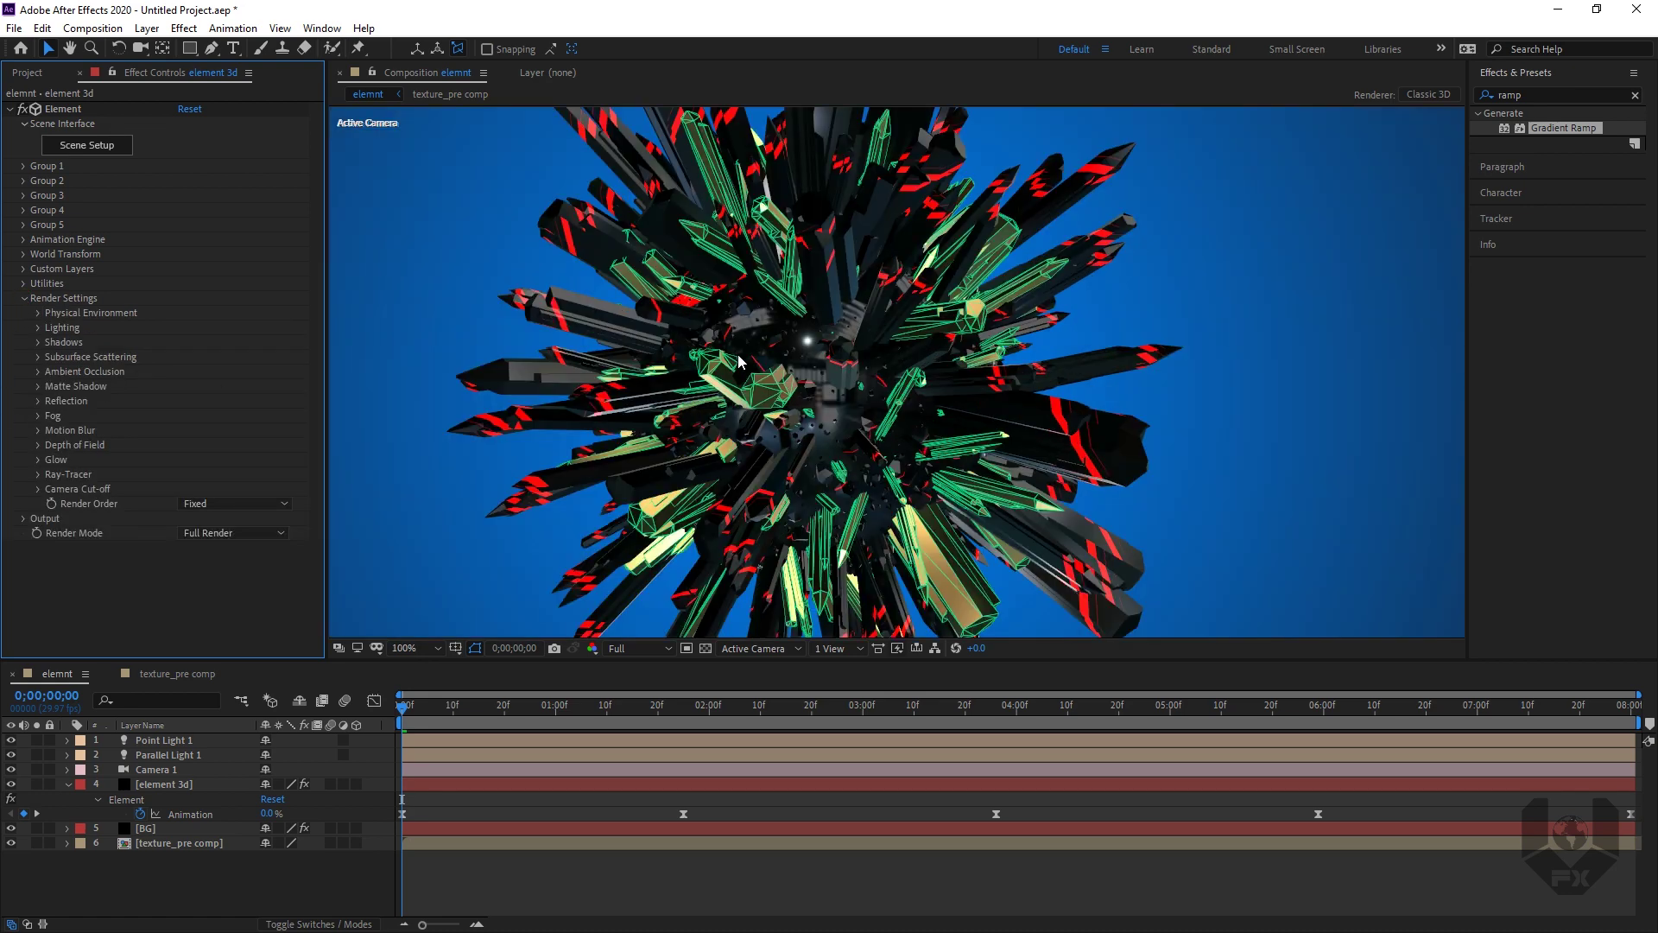
scroll(665, 418, down, 2)
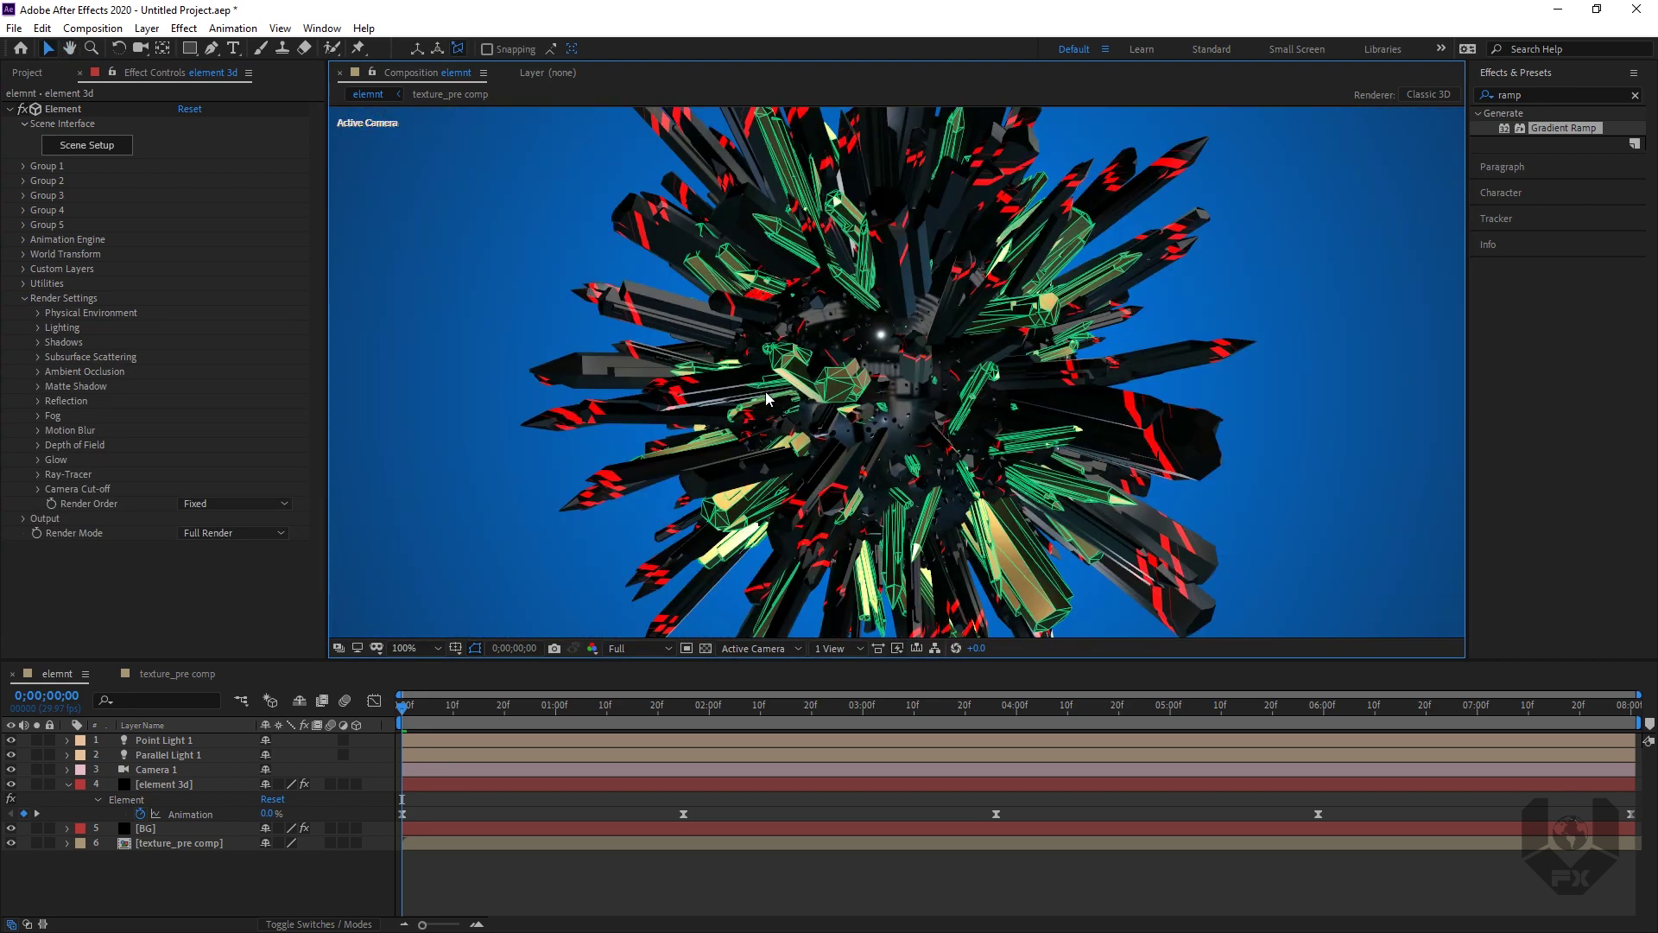
click(38, 371)
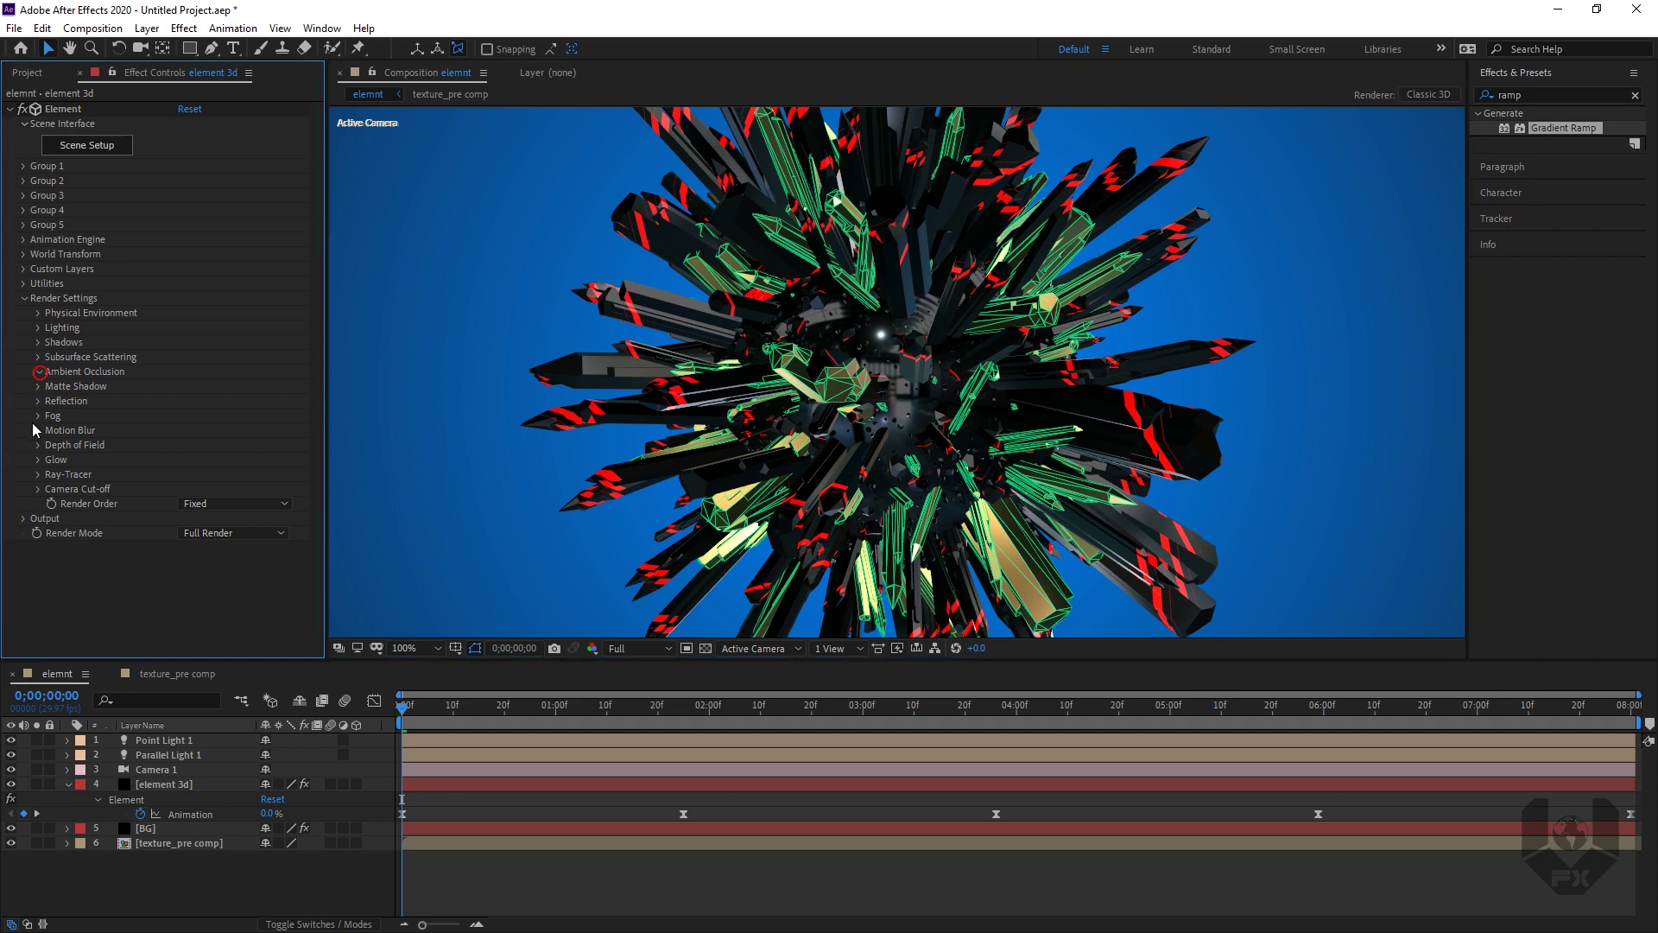
click(182, 387)
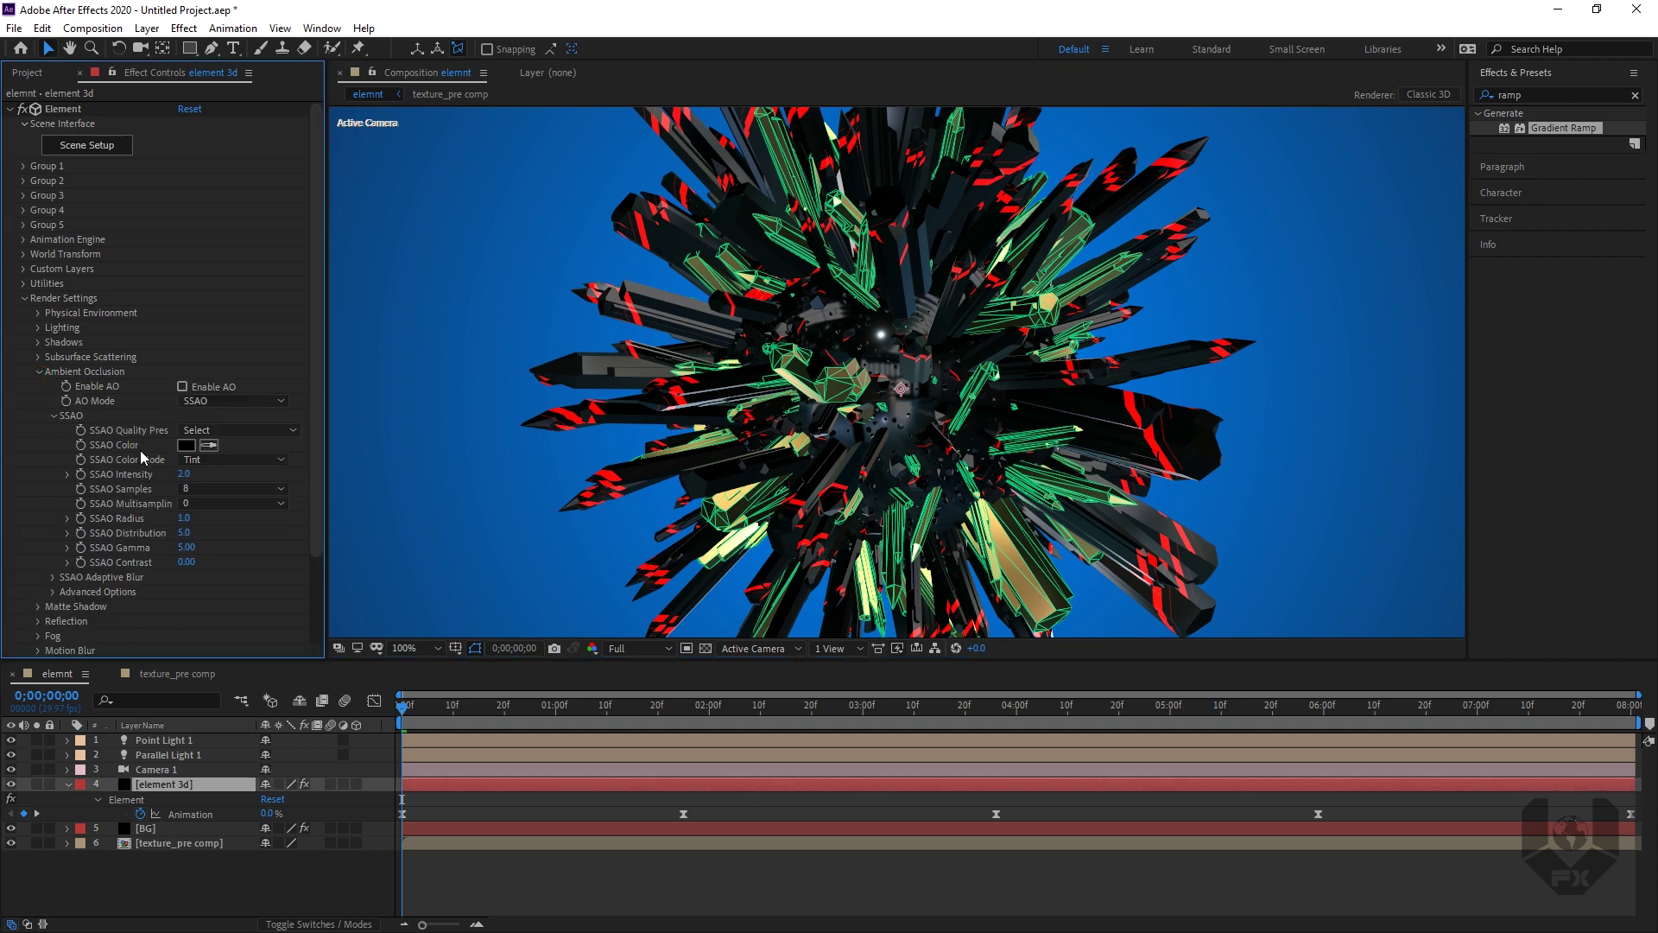
Step: Set the ambient occlusion's SSAO Intensity to 7.1 and SSAO Radius to 2.0
drag(192, 475, 223, 476)
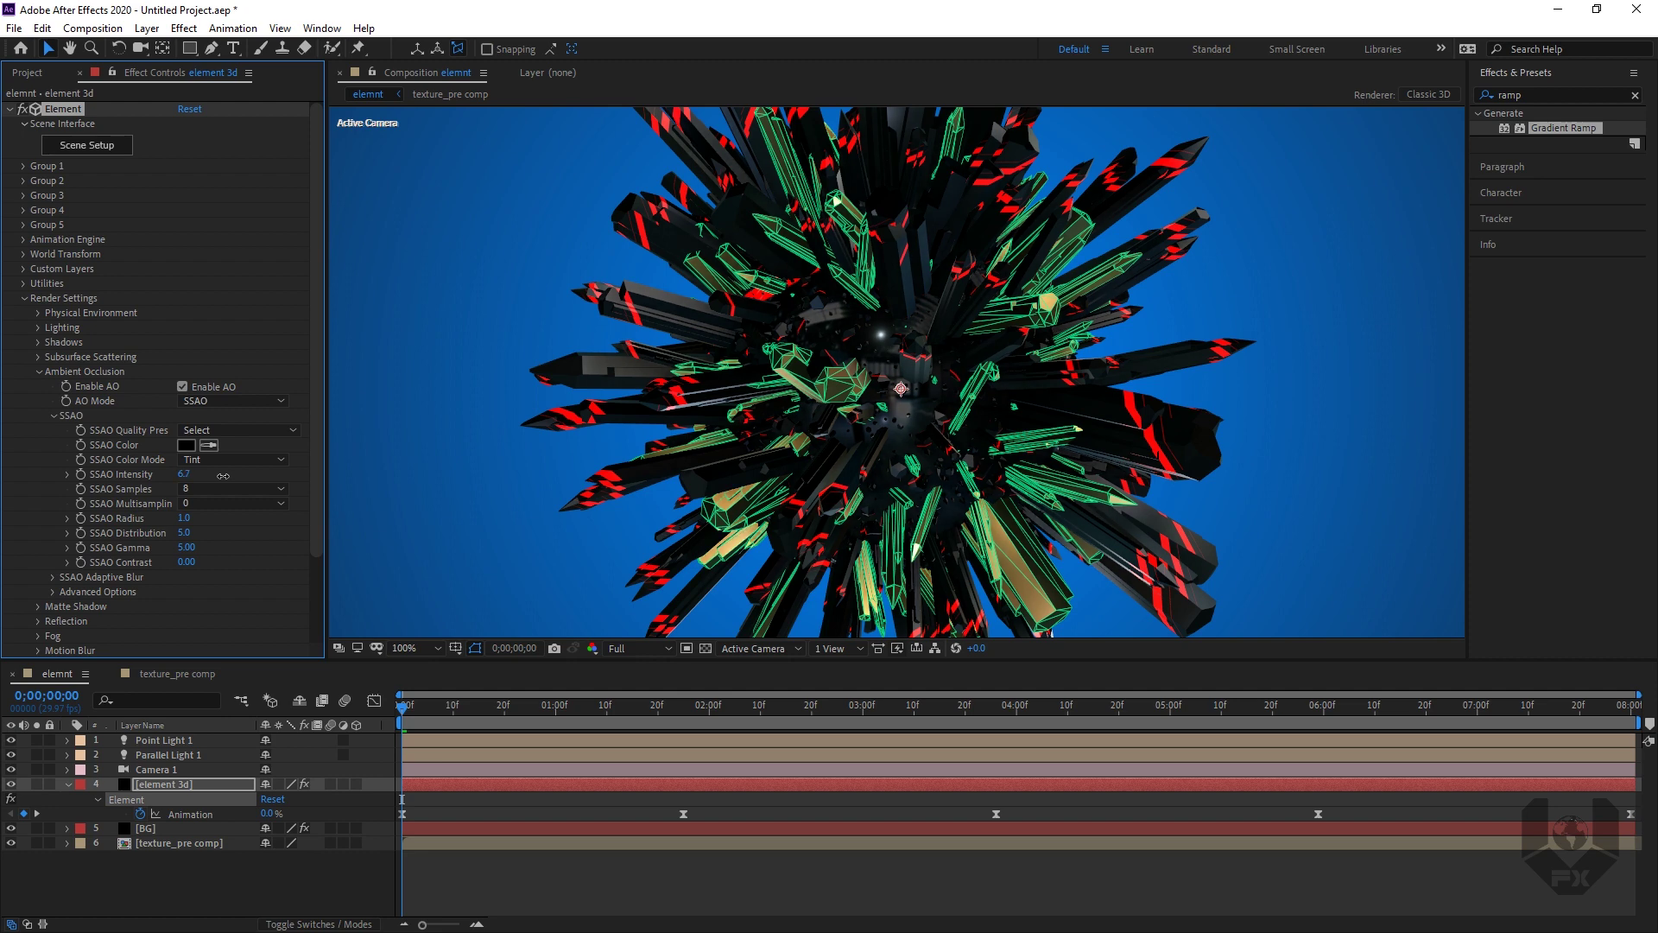
click(184, 518)
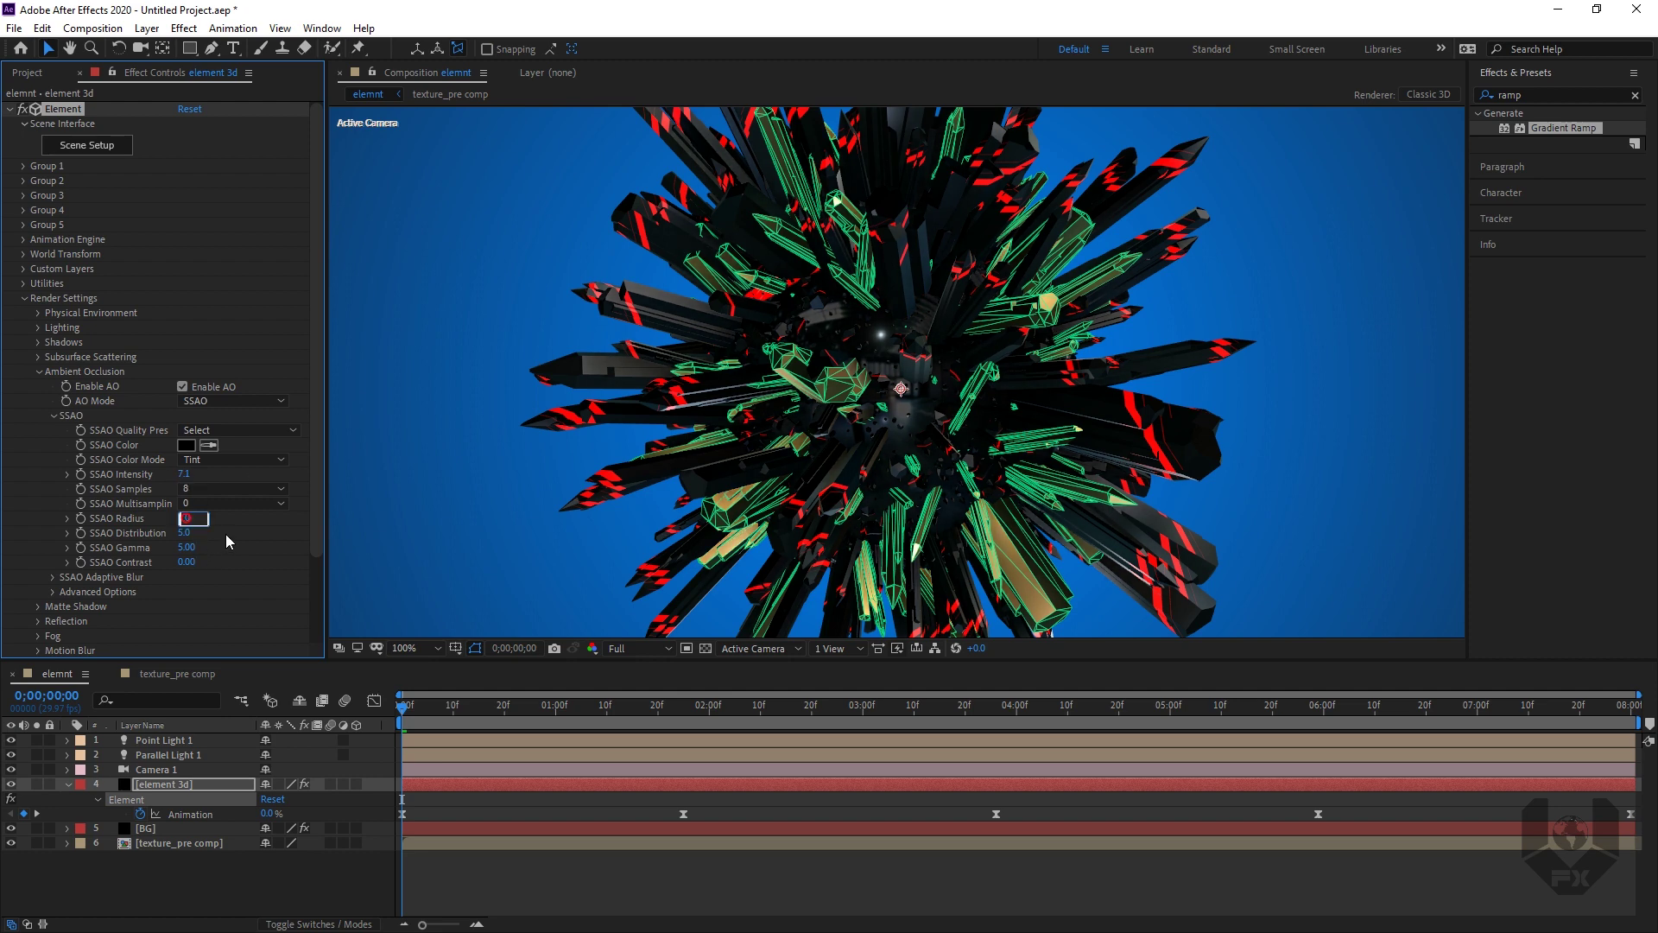
click(271, 556)
Step: Try blue shades for the SSAO Color, from bright 008AFF to muted 2F4F6B
click(187, 444)
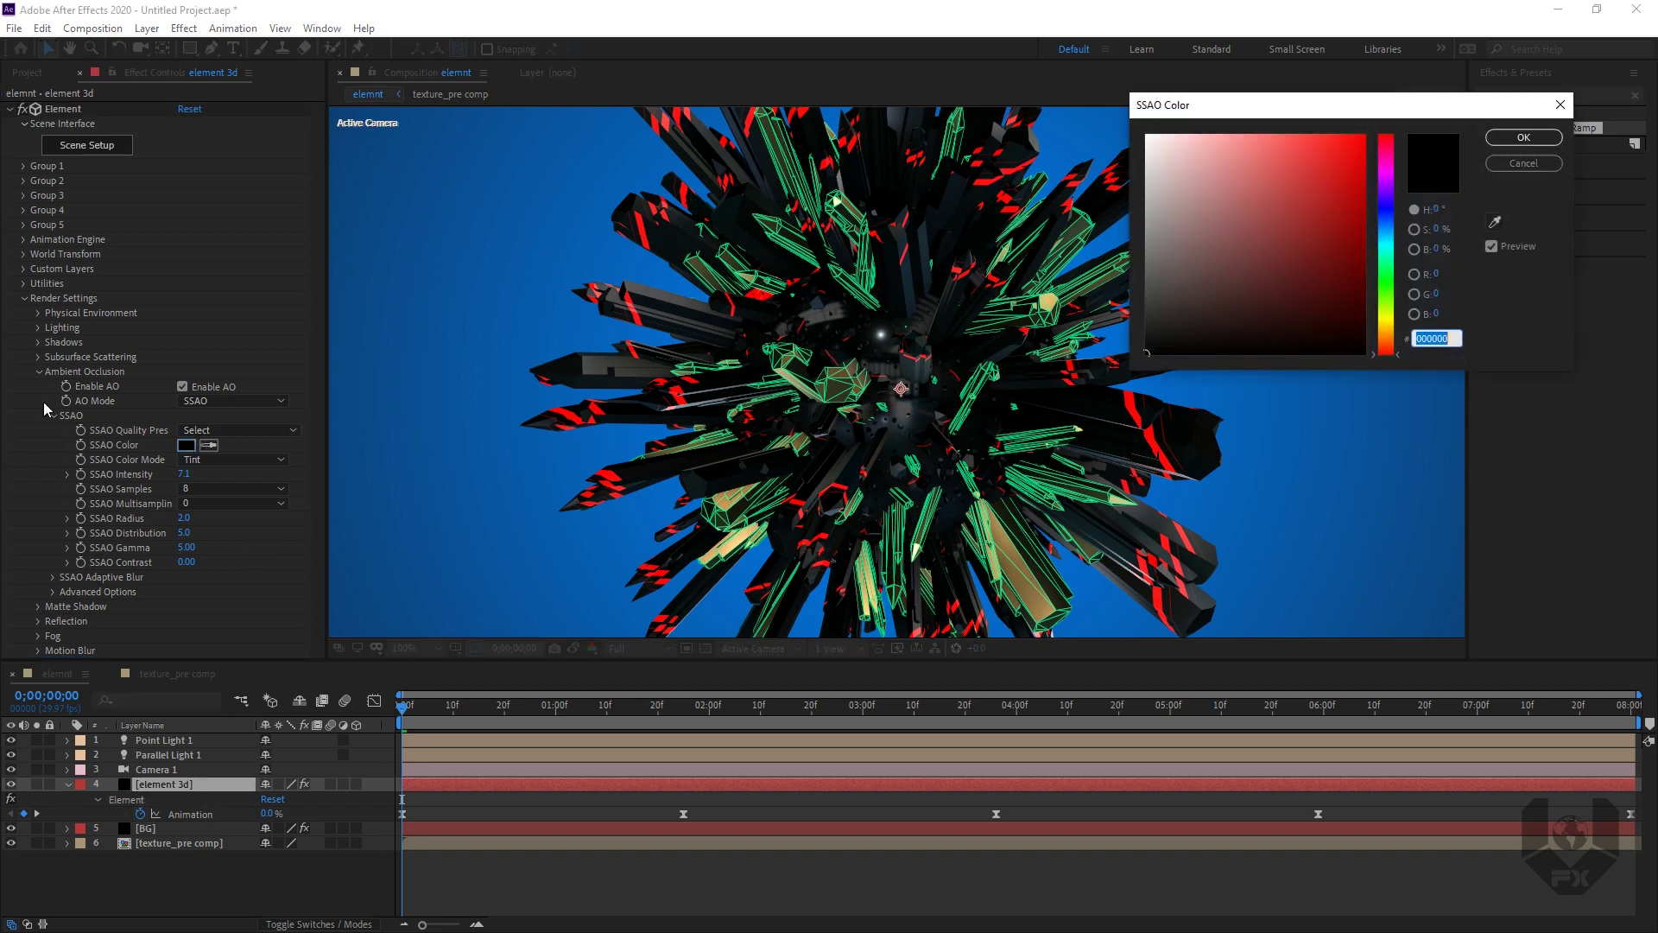
drag(1396, 242, 1391, 227)
drag(1362, 138, 1382, 117)
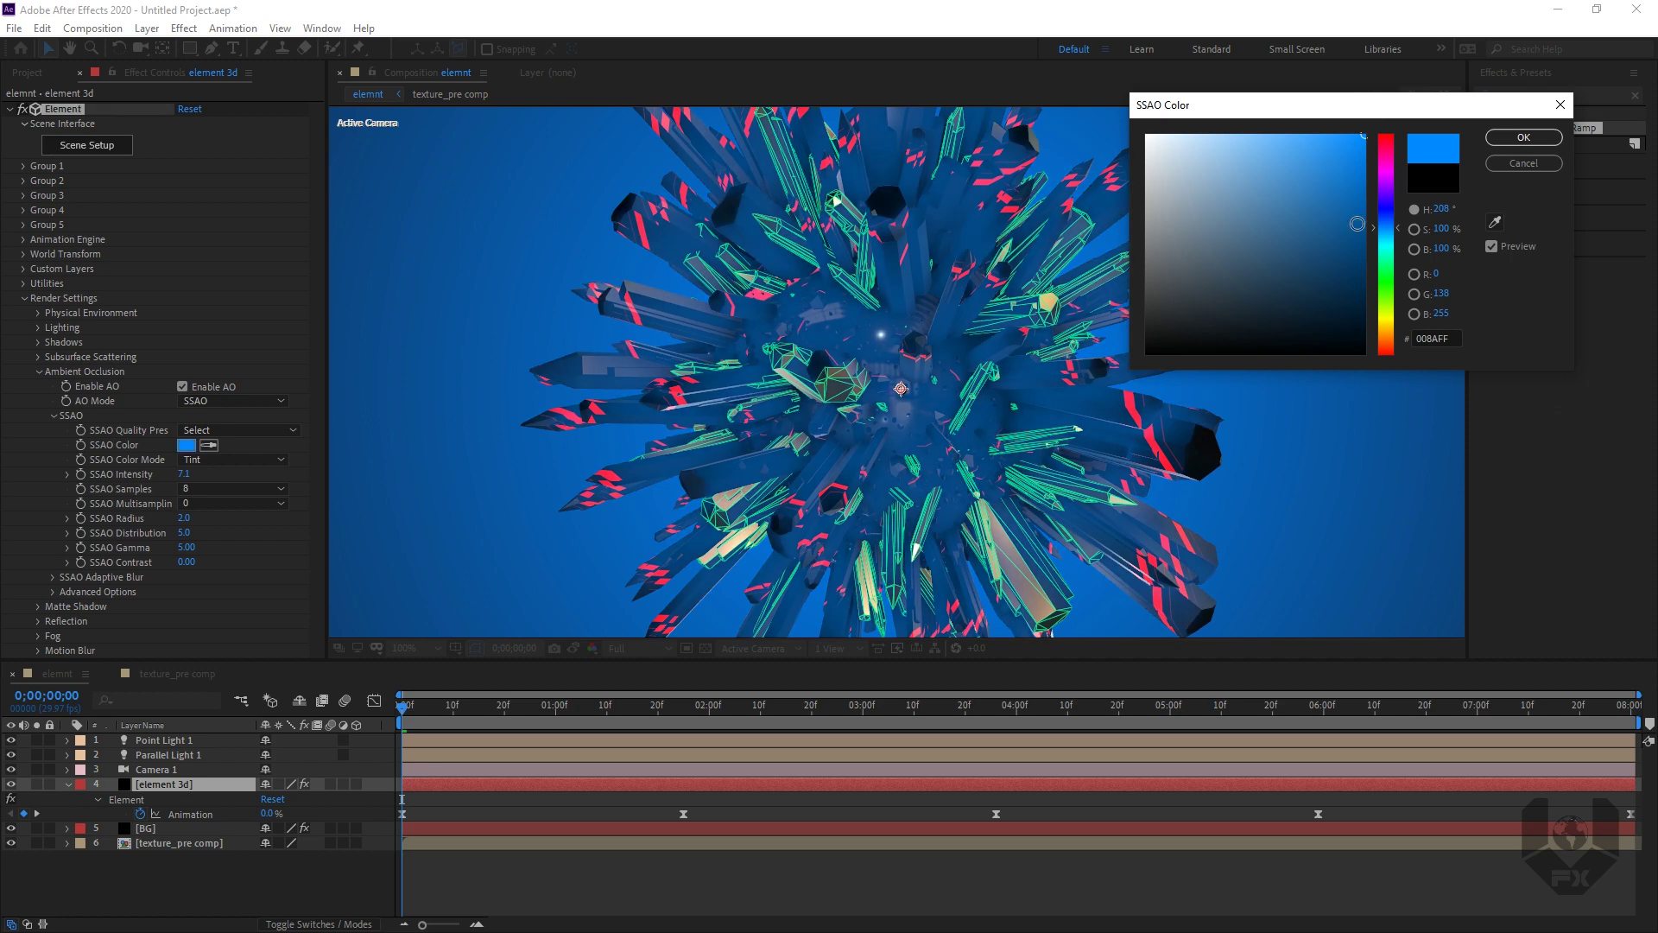
drag(1358, 223, 1269, 262)
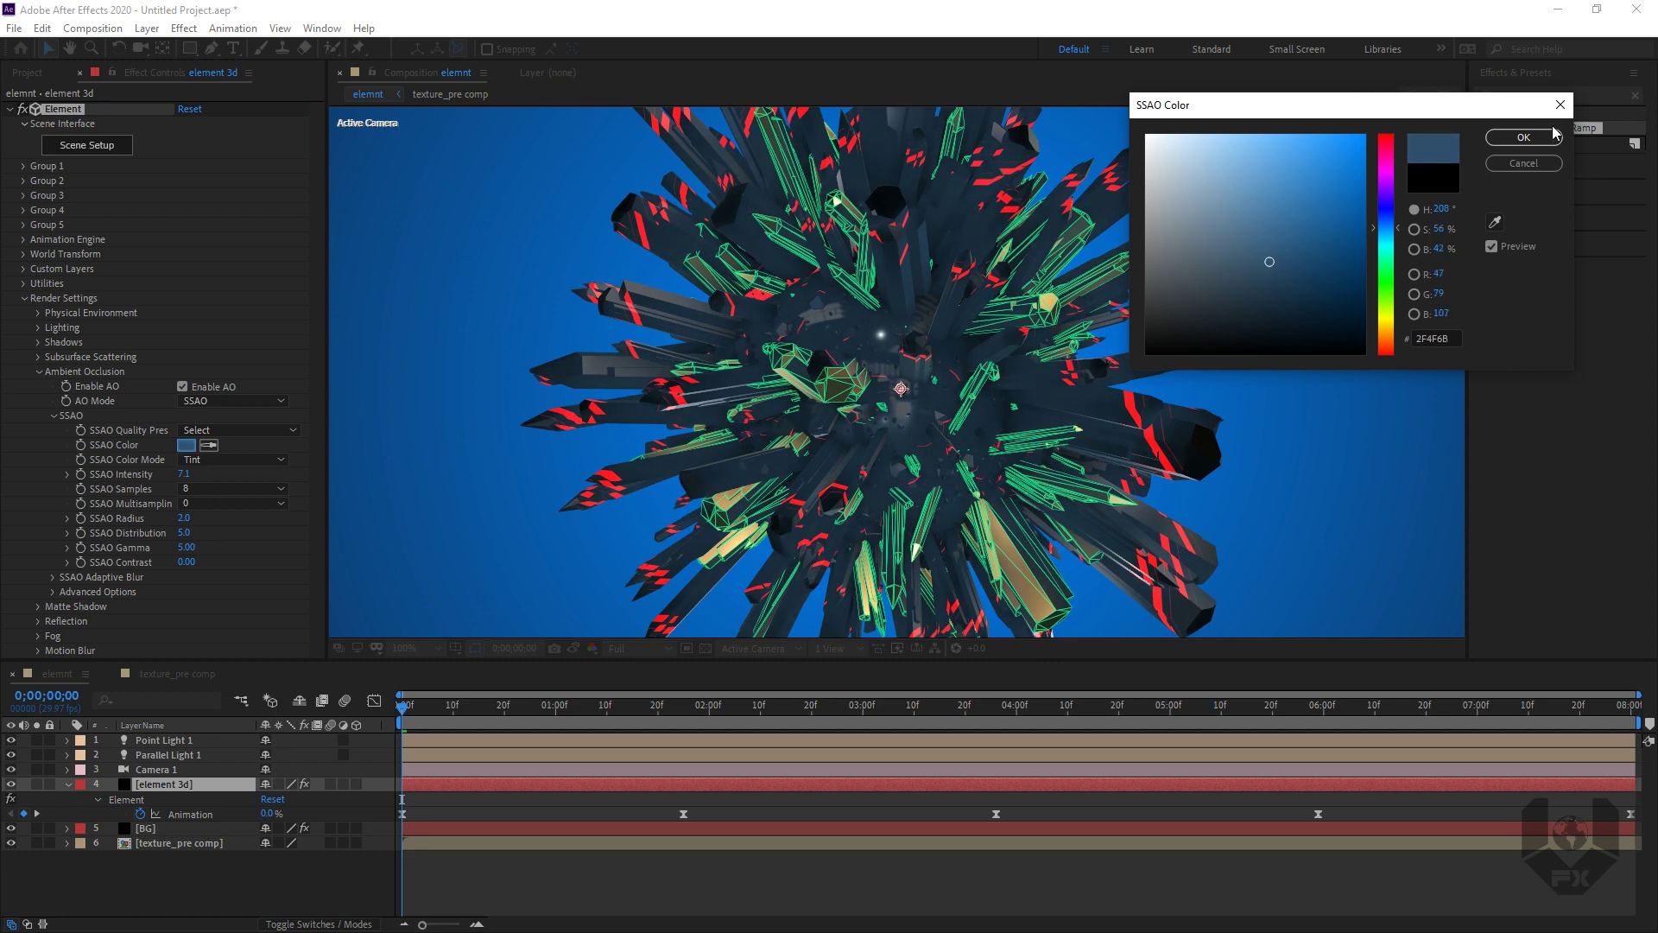
click(1523, 137)
Step: Set the Physical Environment's Tint to a pale cyan around C1F3FF in the Element effect's Render Settings
click(39, 312)
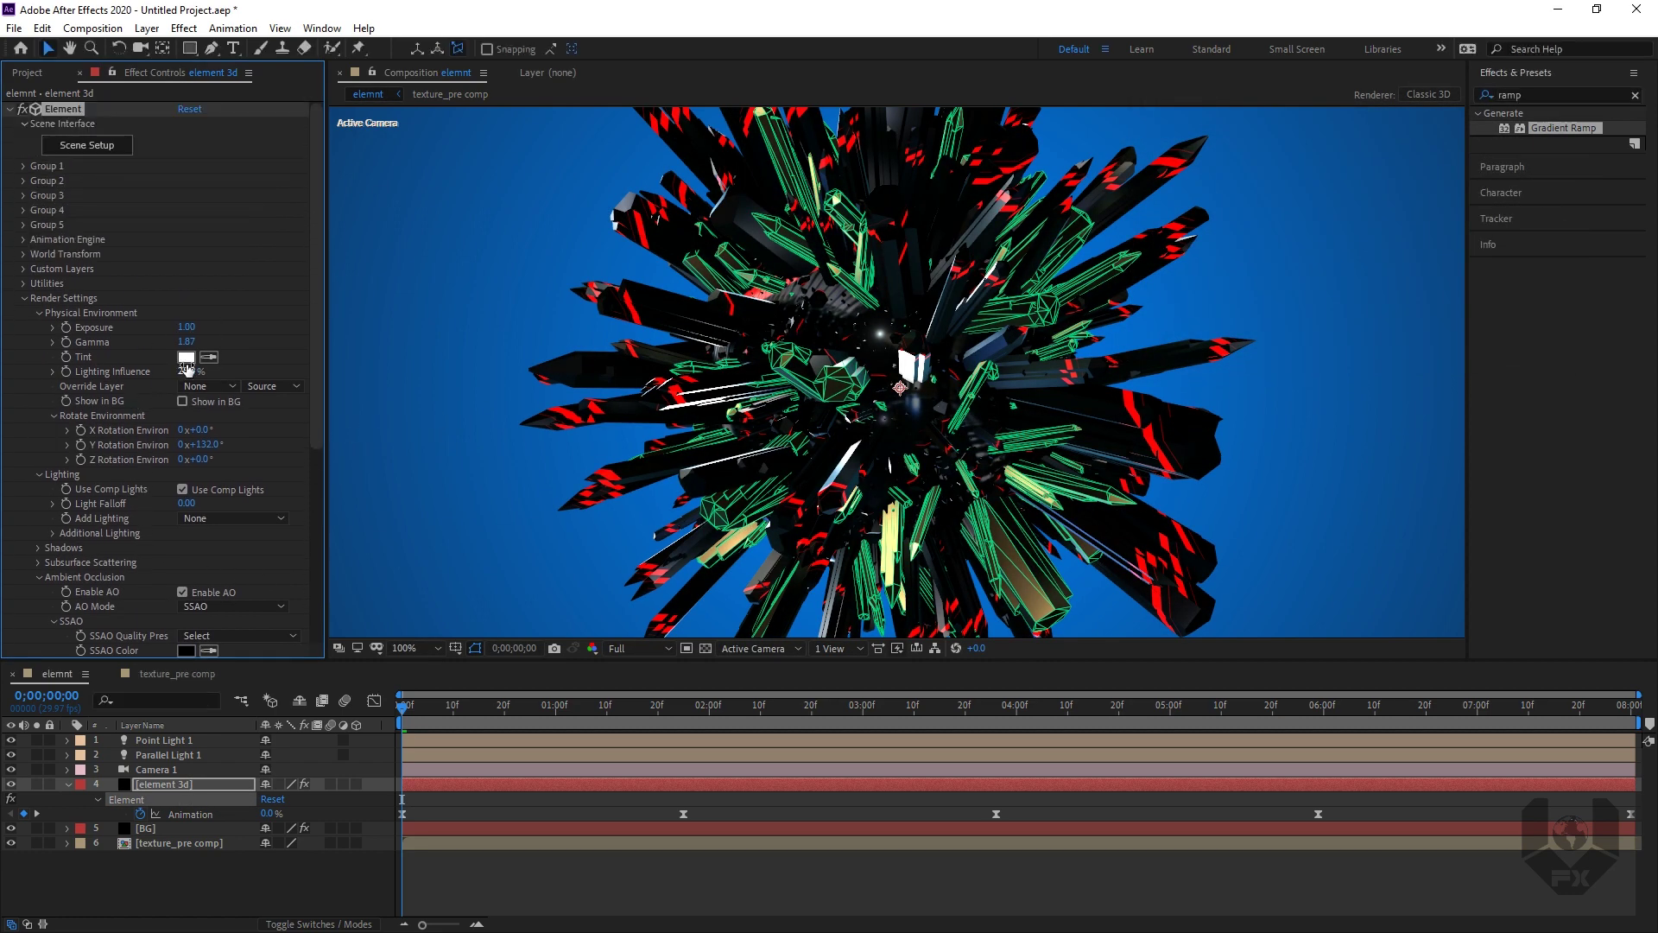
click(187, 360)
click(1385, 240)
click(1335, 234)
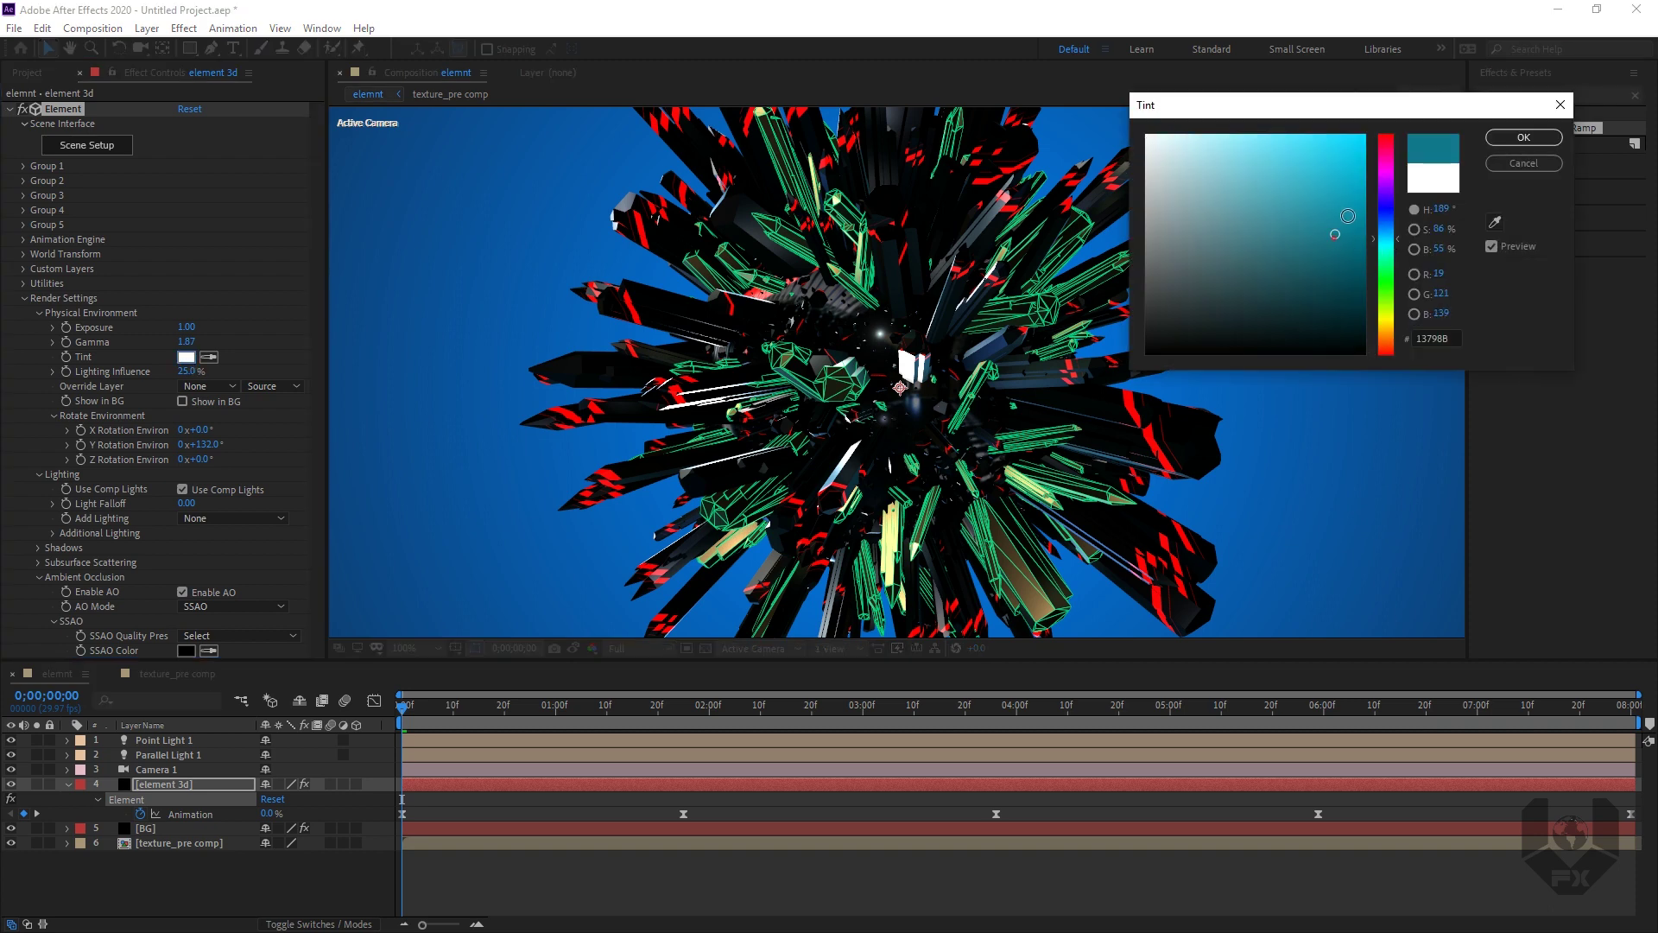
click(1349, 216)
click(1385, 214)
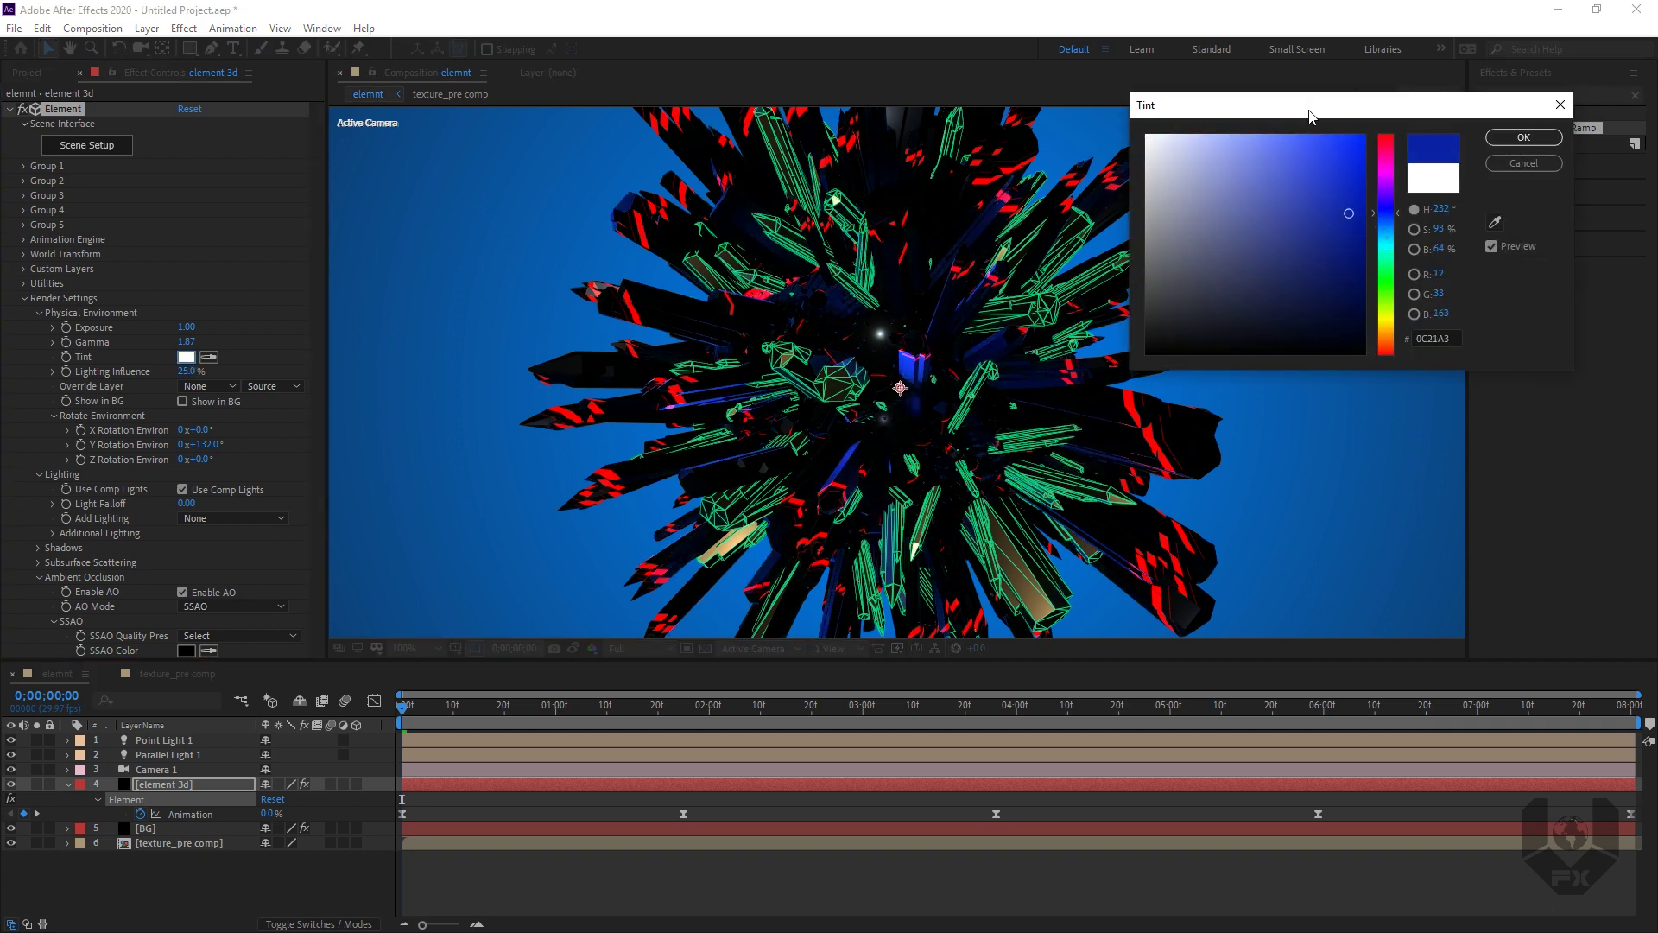
drag(1218, 138, 1216, 83)
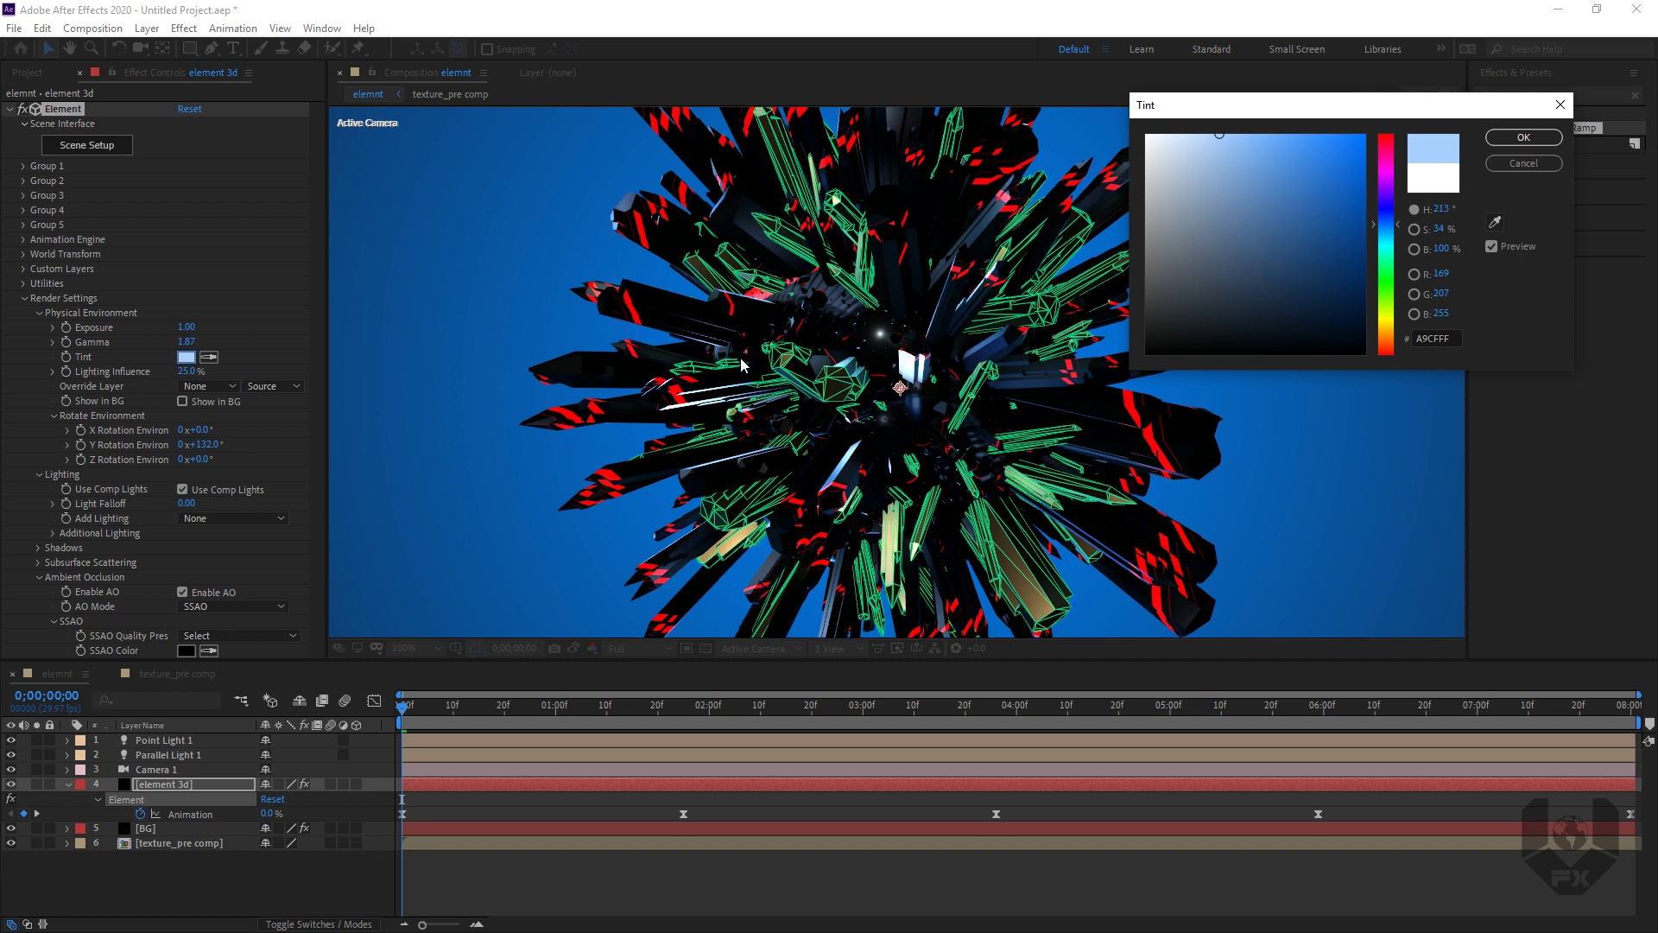
click(1255, 147)
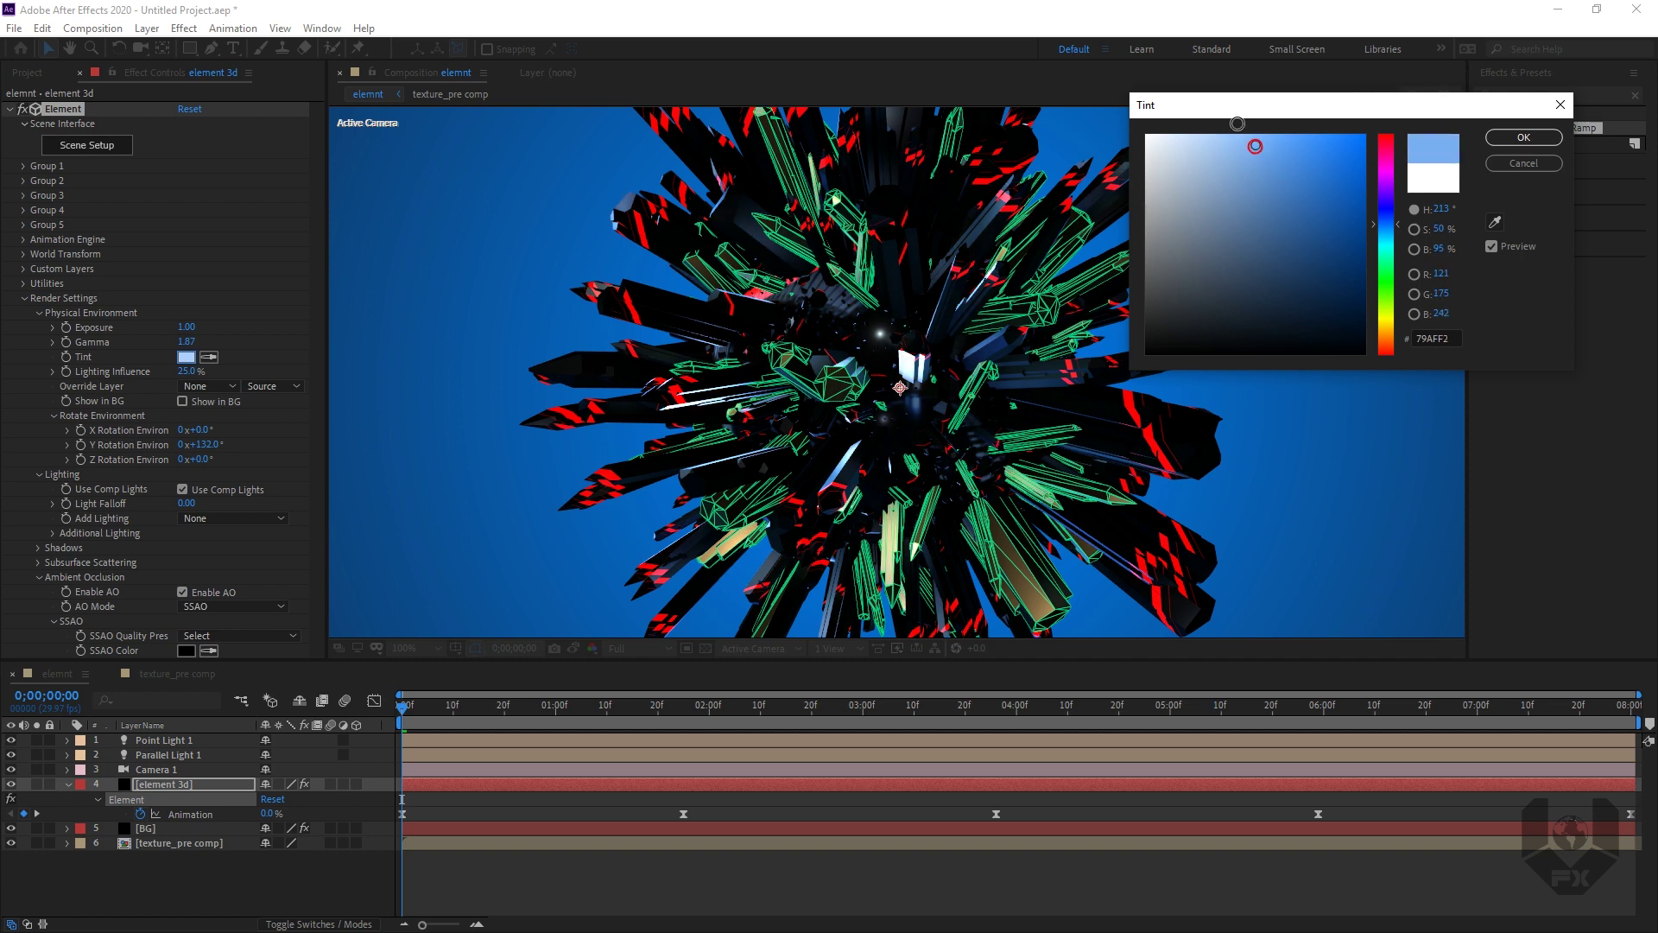
click(1238, 135)
click(1392, 240)
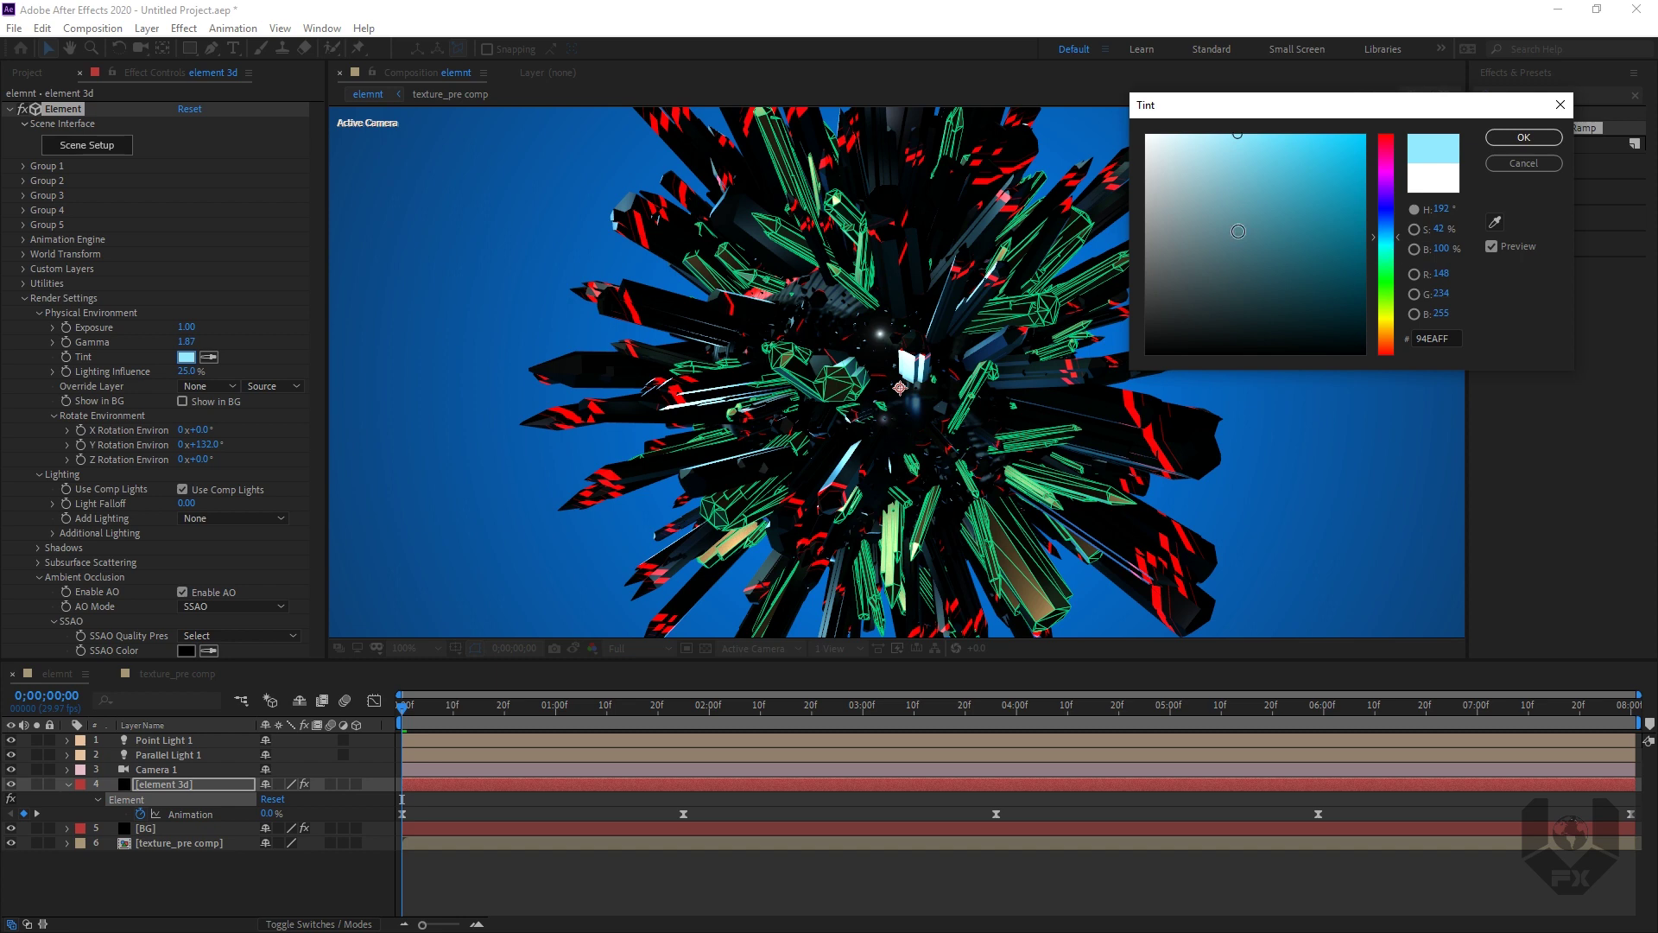
mouse_move(1238, 232)
mouse_down()
mouse_move(1233, 152)
mouse_move(1199, 130)
mouse_up()
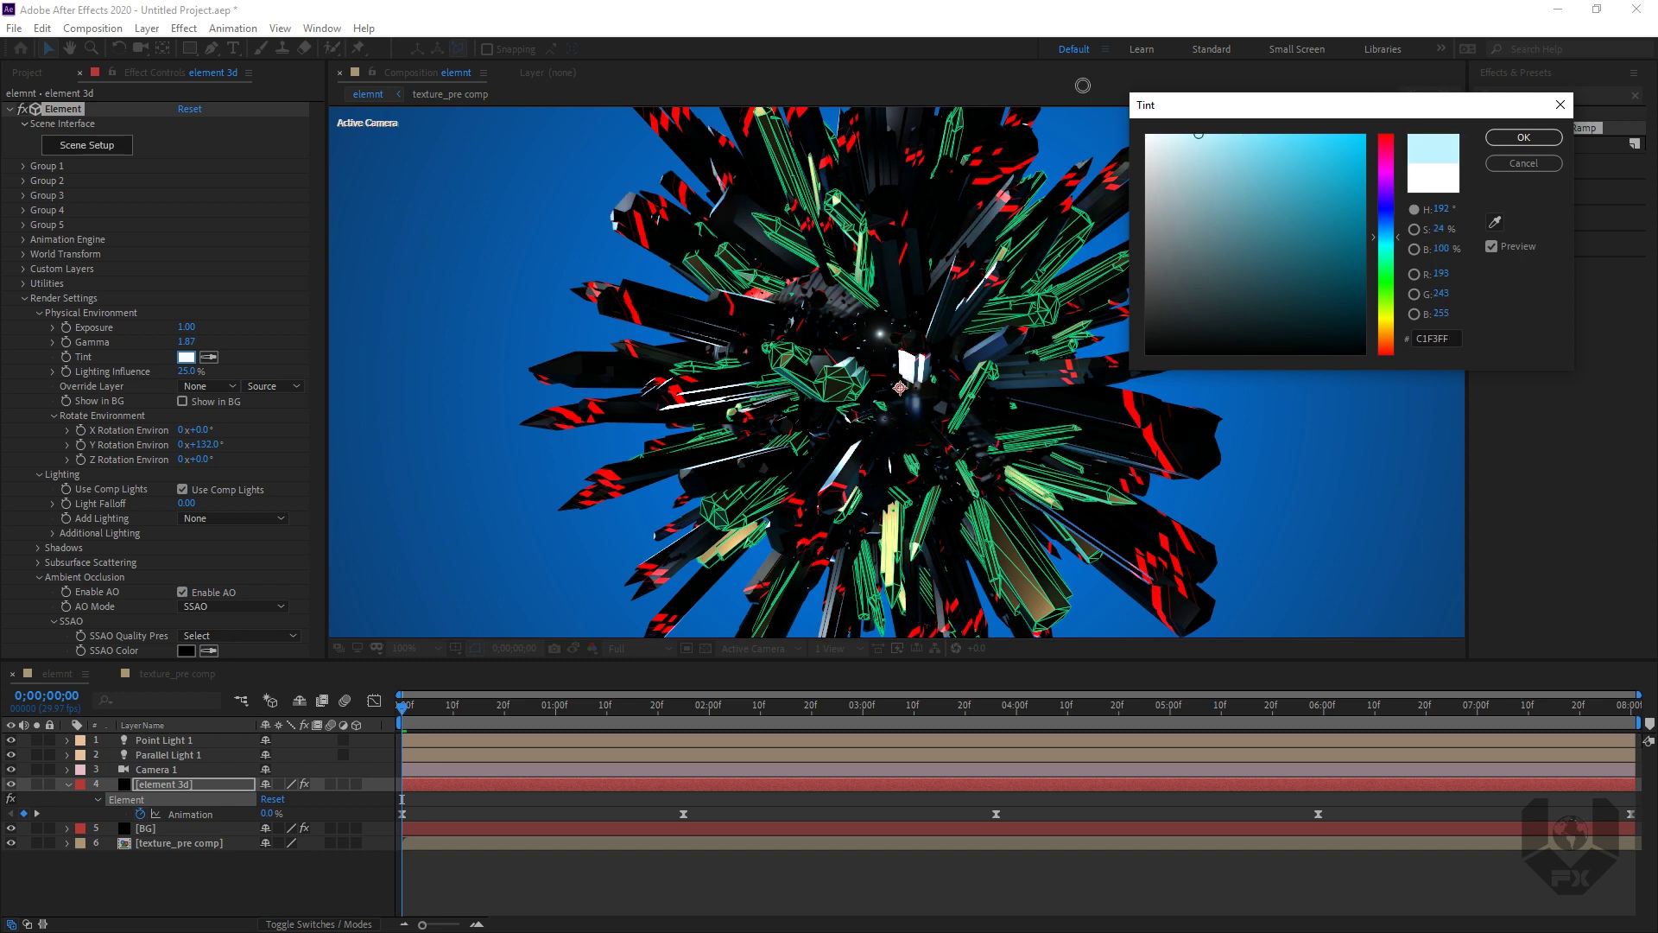
mouse_move(1083, 85)
mouse_down()
mouse_move(1259, 103)
mouse_move(1206, 148)
mouse_move(1236, 107)
mouse_move(1203, 126)
mouse_up()
click(1524, 137)
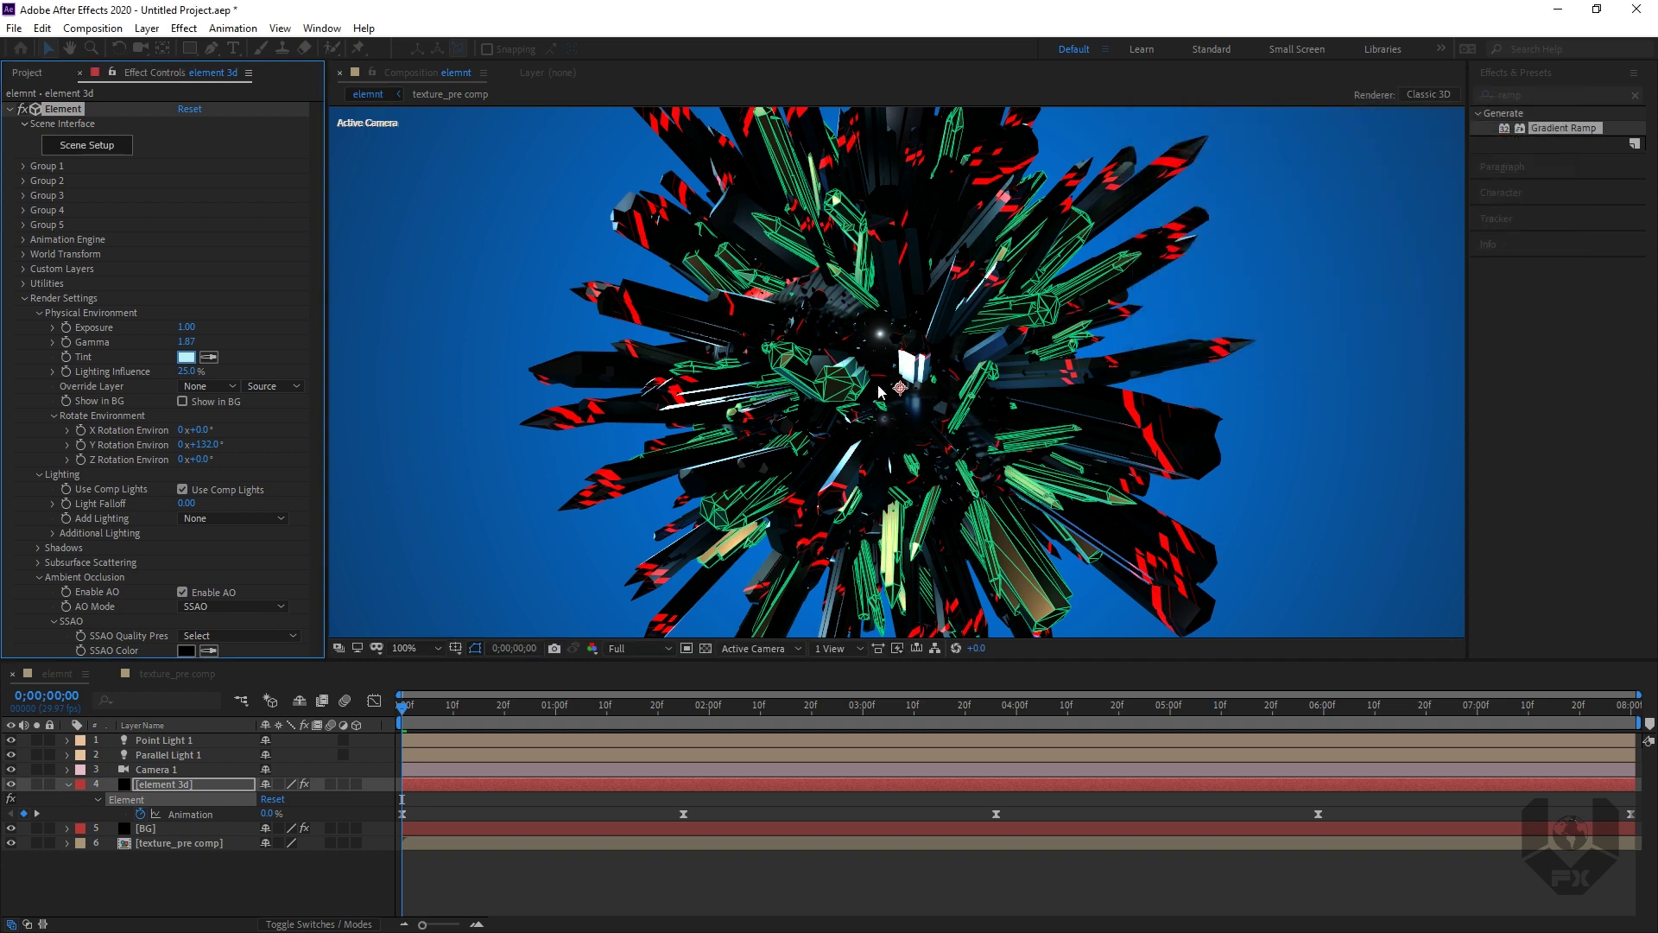
Step: Set the Physical Environment's Exposure to 1.20 and Gamma to 1.50
drag(215, 336, 280, 338)
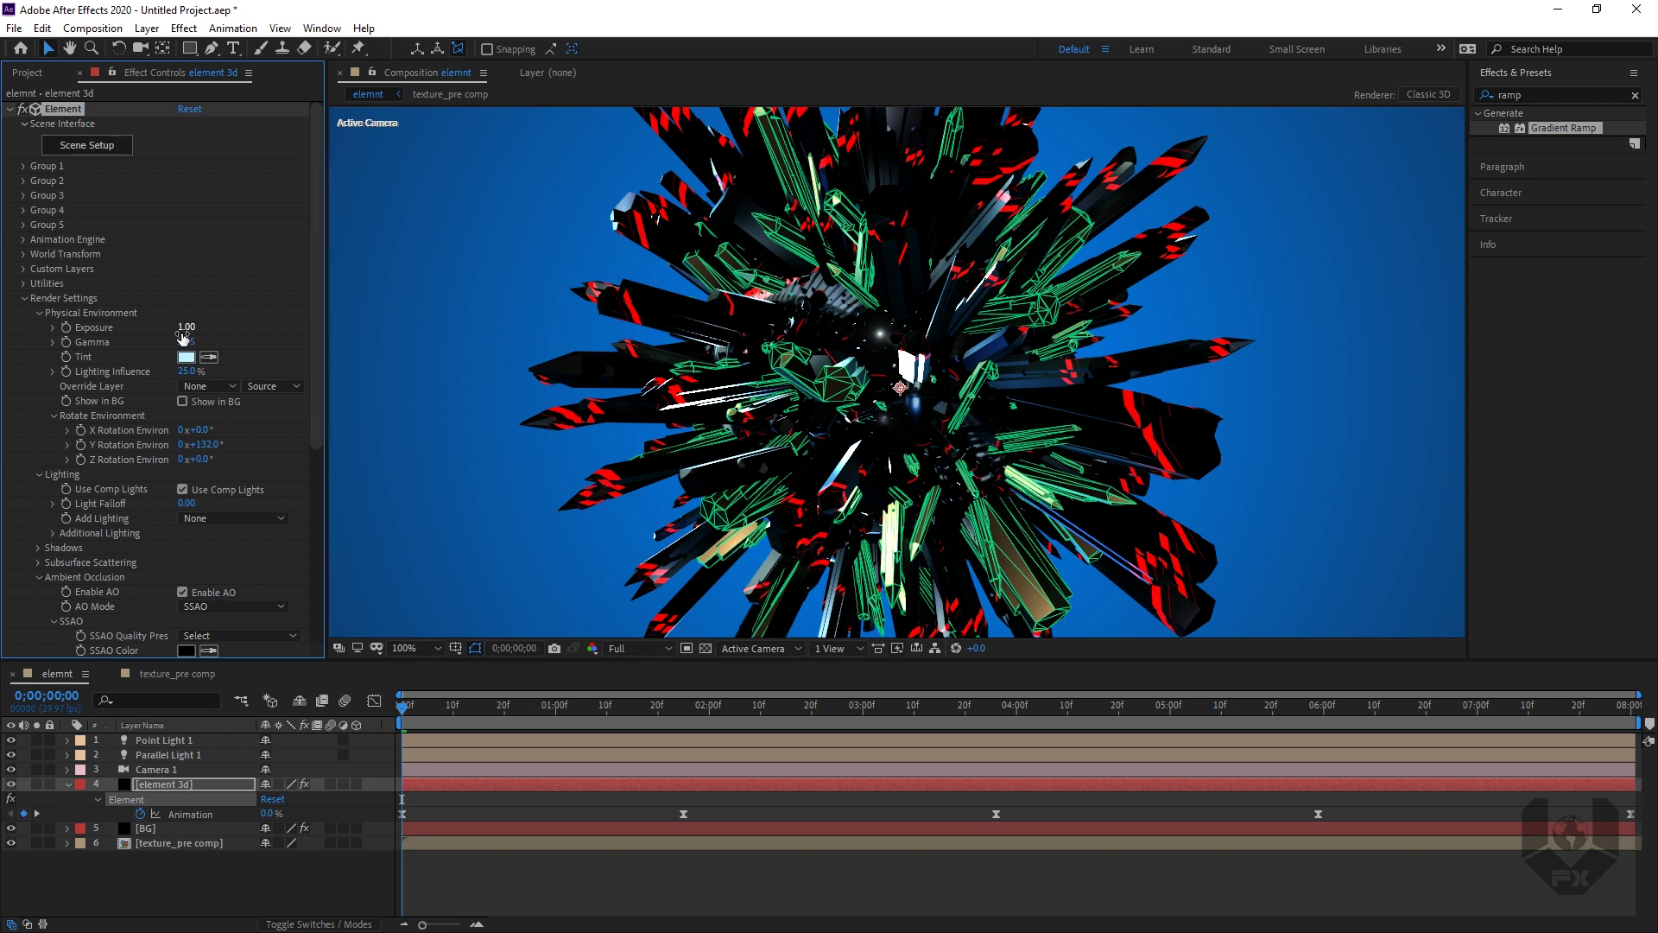
drag(187, 328, 198, 330)
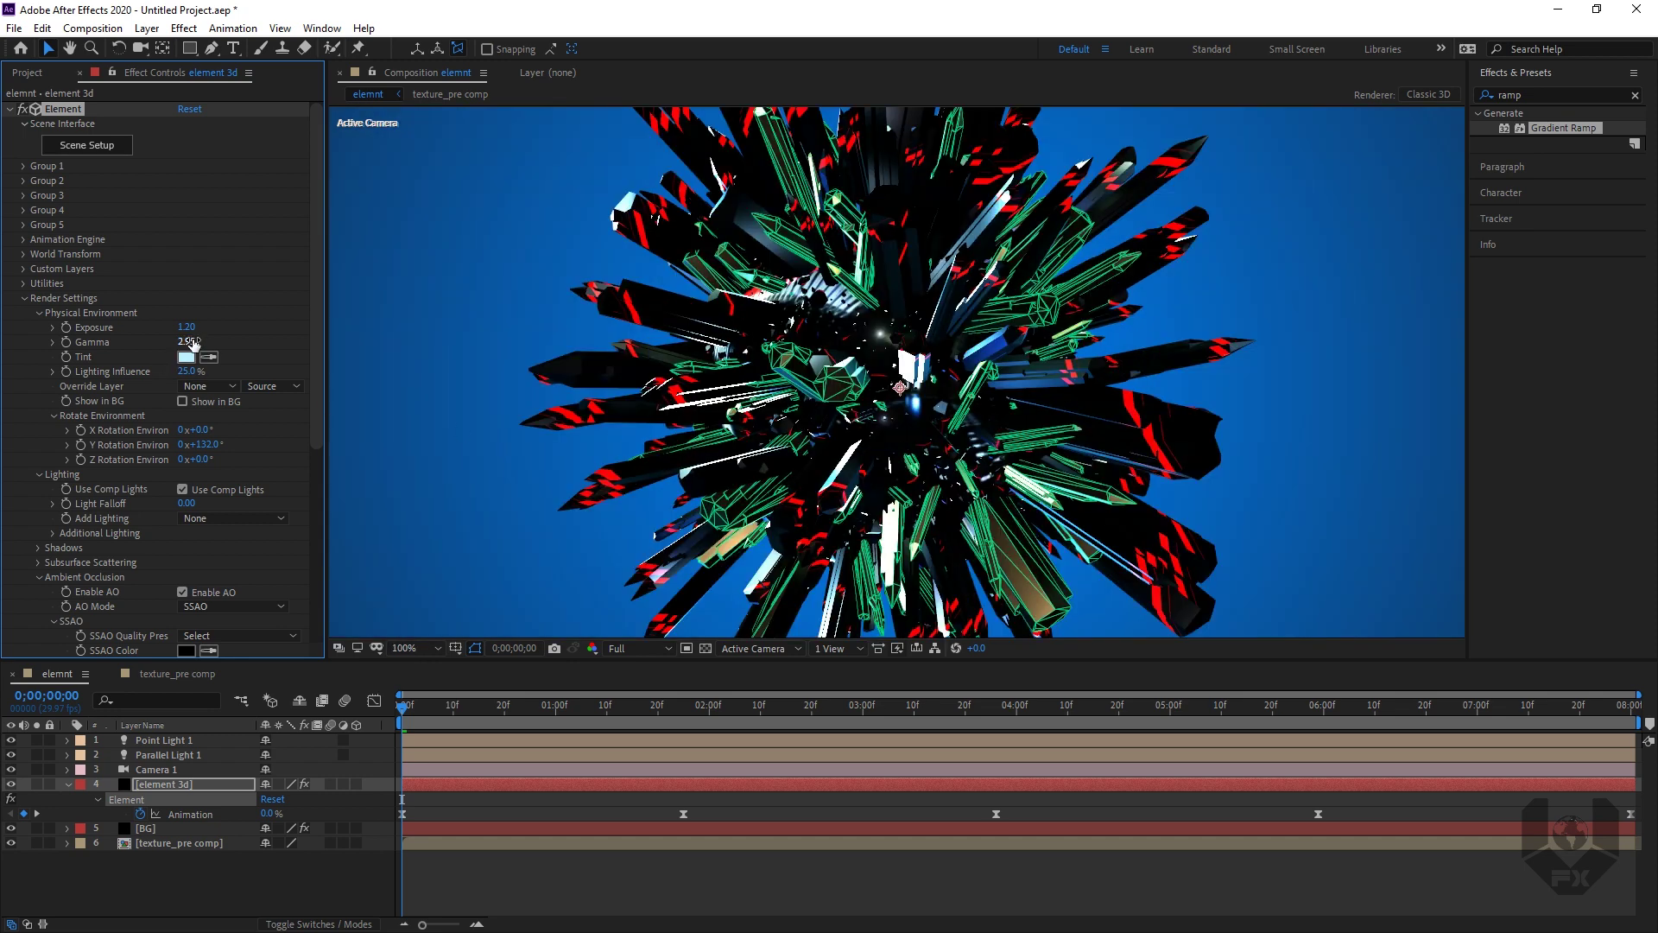
key(ctrl+z)
key(ctrl+z)
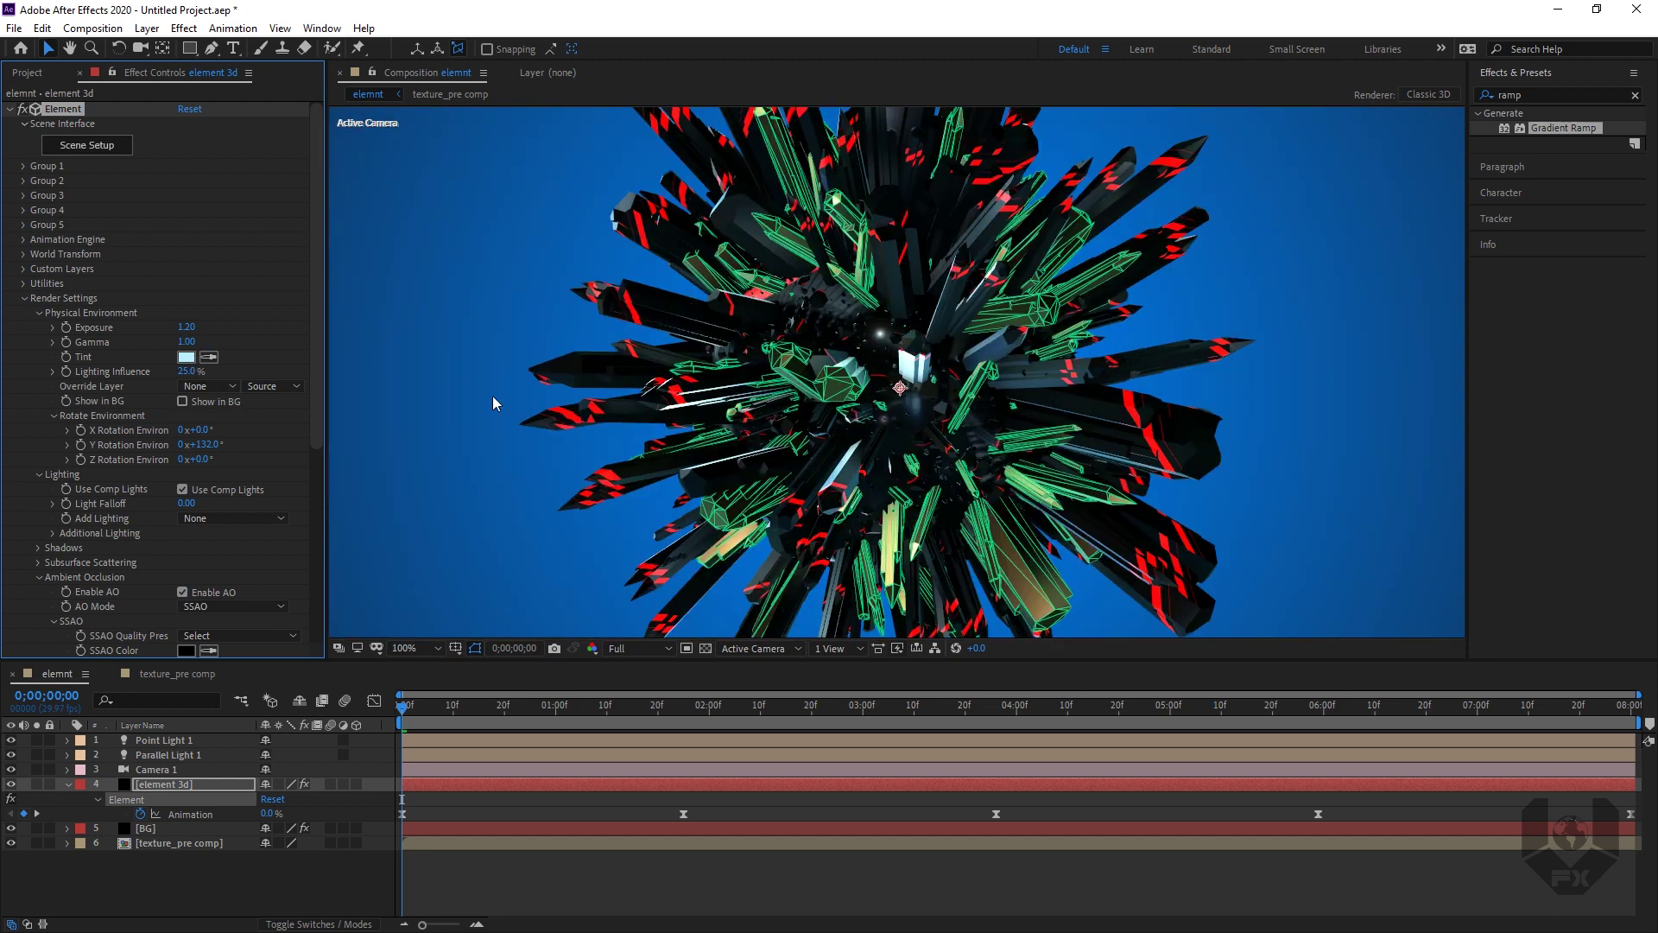
click(186, 341)
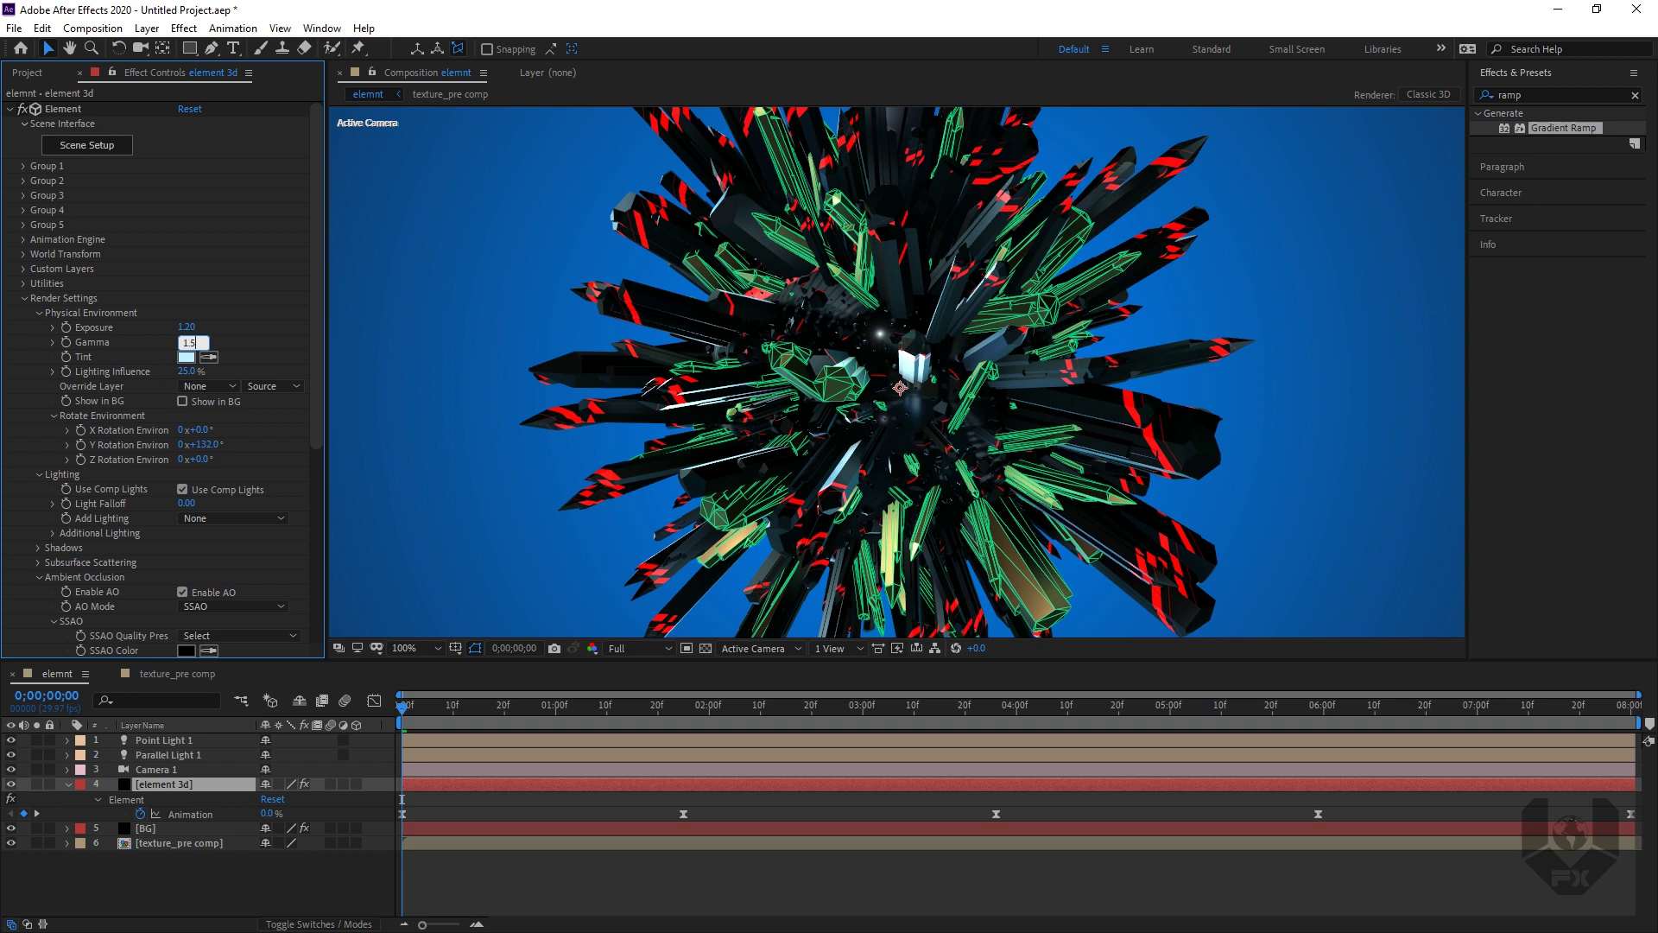
key(Return)
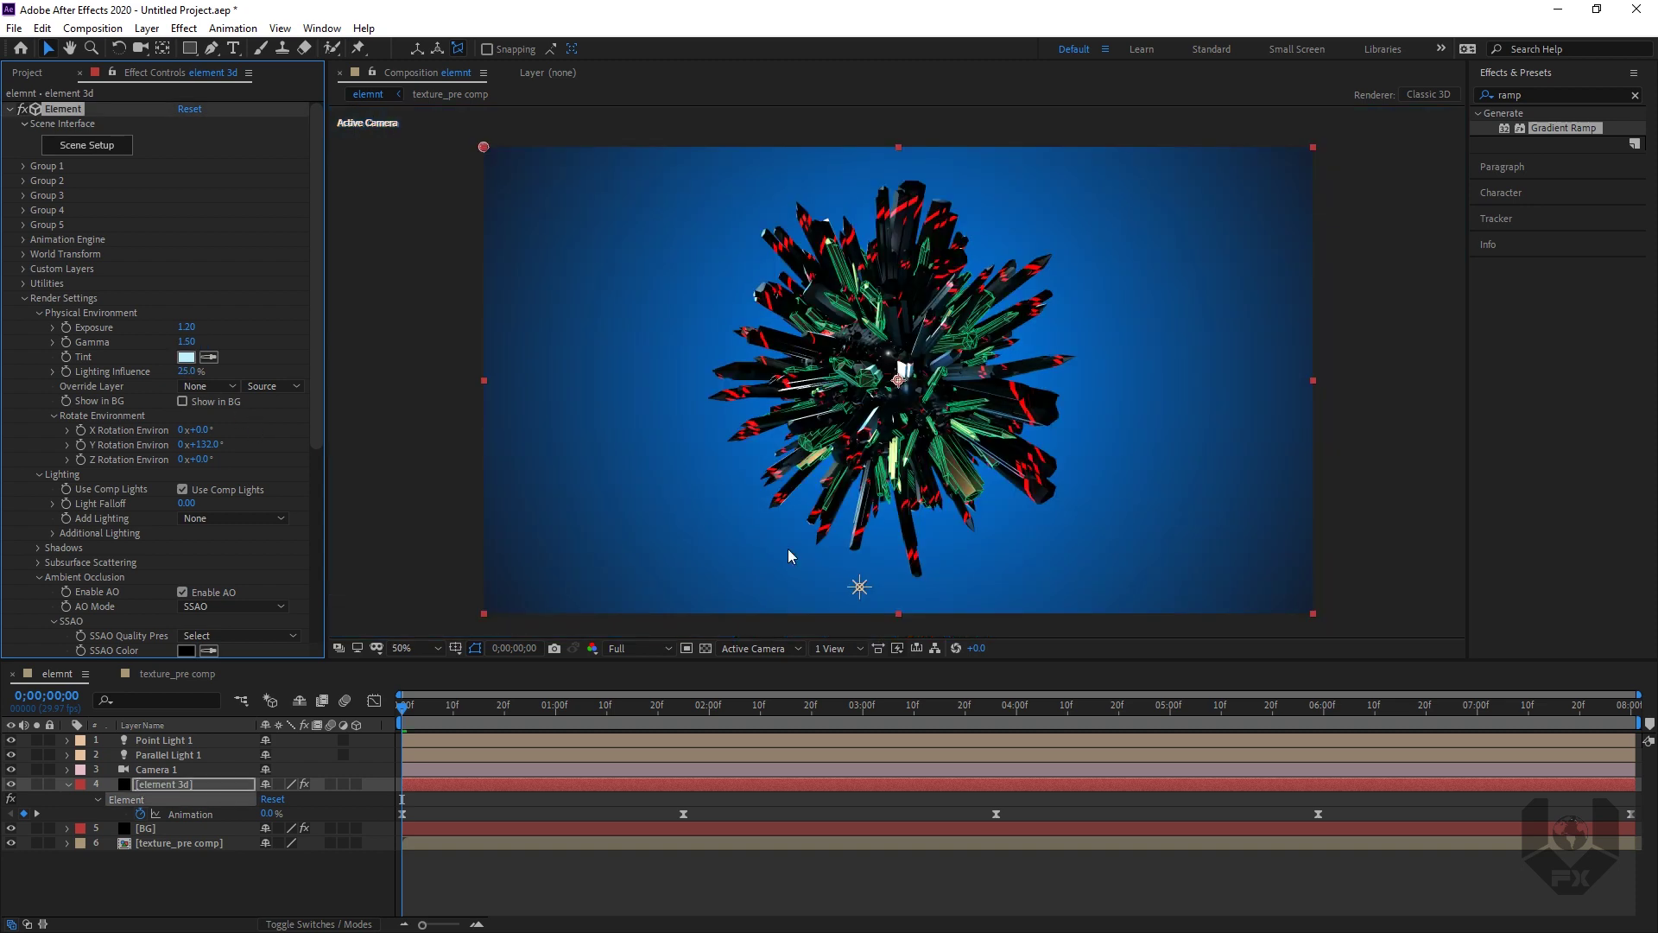
Step: Inspect the crystals' shading at 0;00;04;28 and 0;00;05;24, and return to the first frame
click(1157, 722)
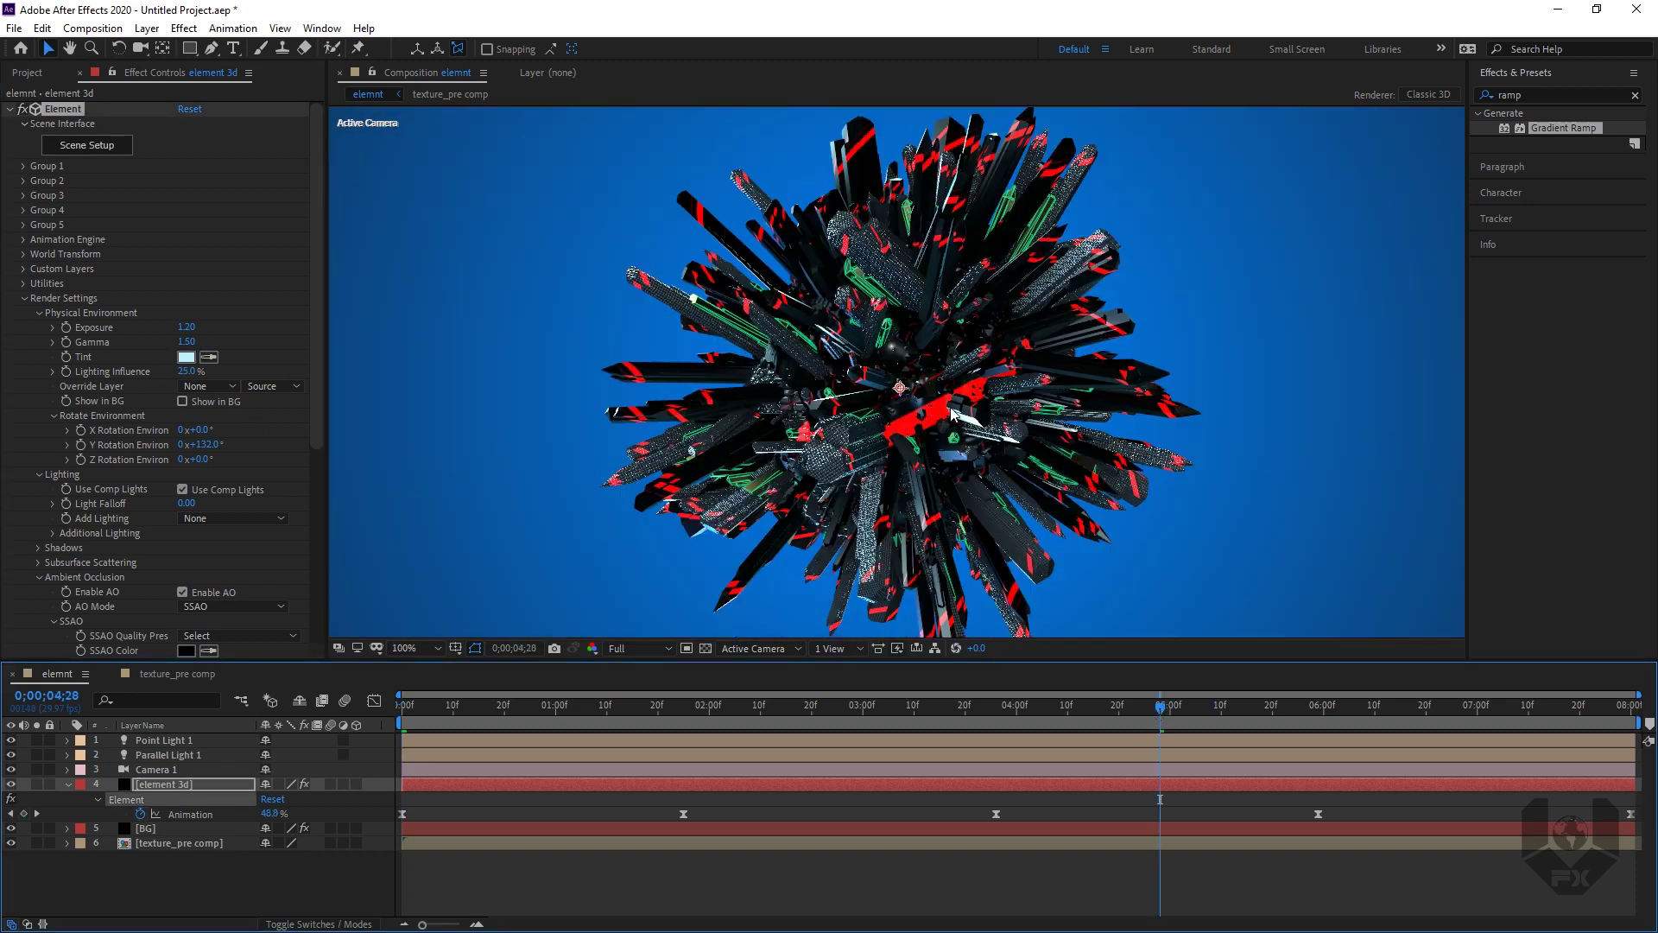
click(1293, 713)
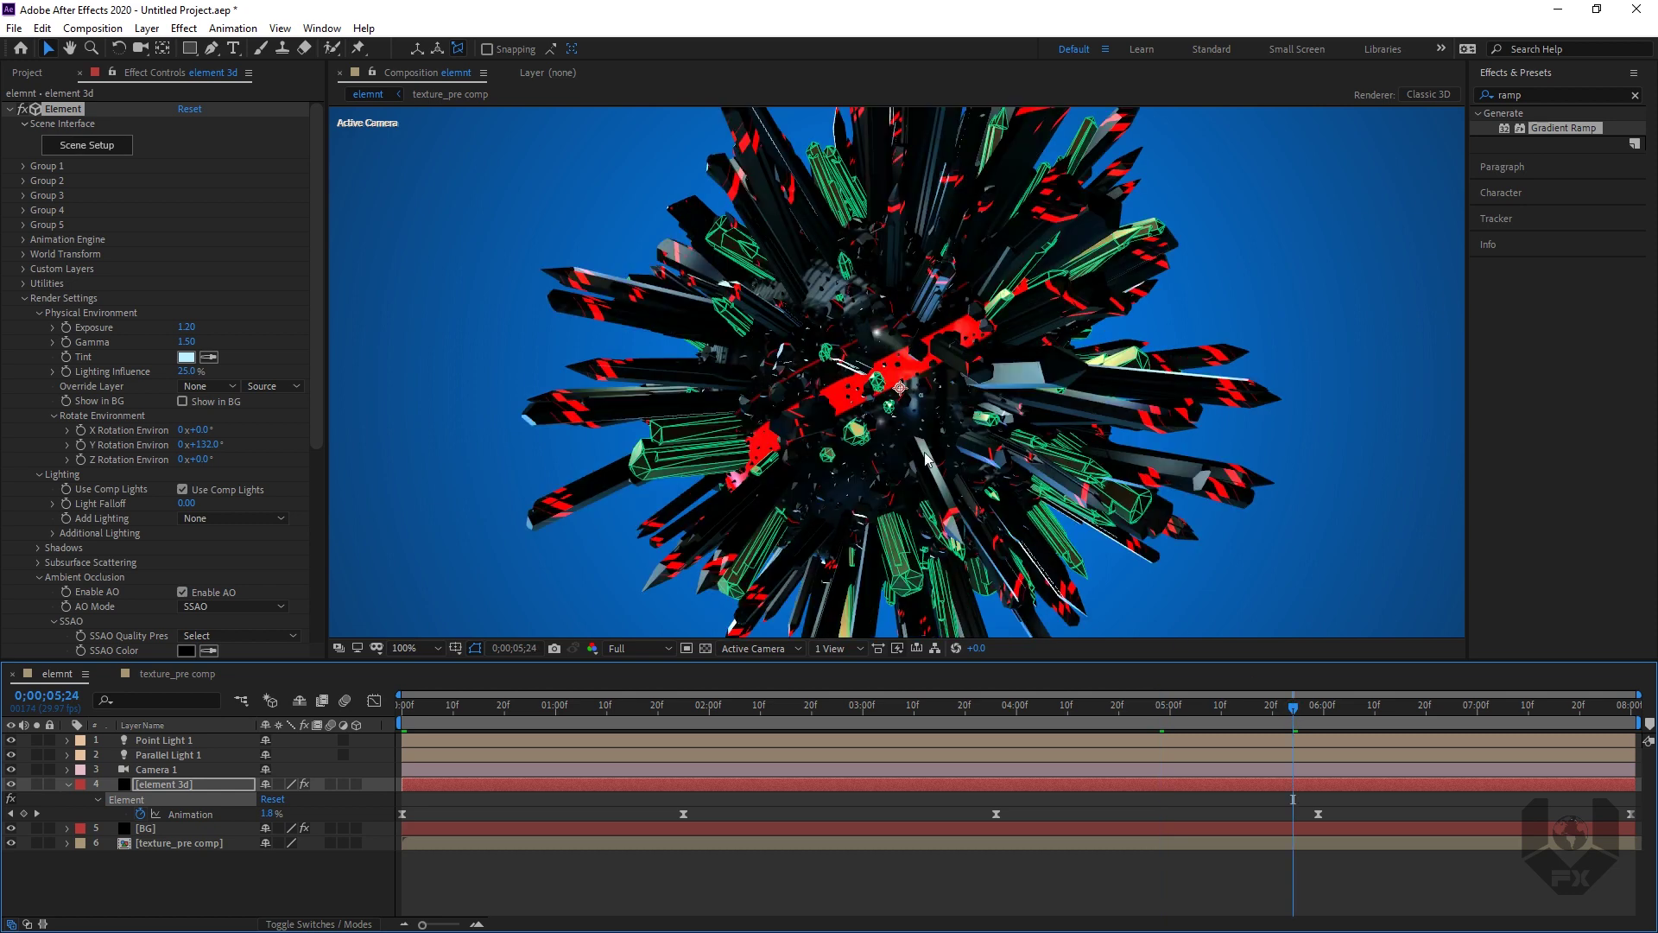
key(Home)
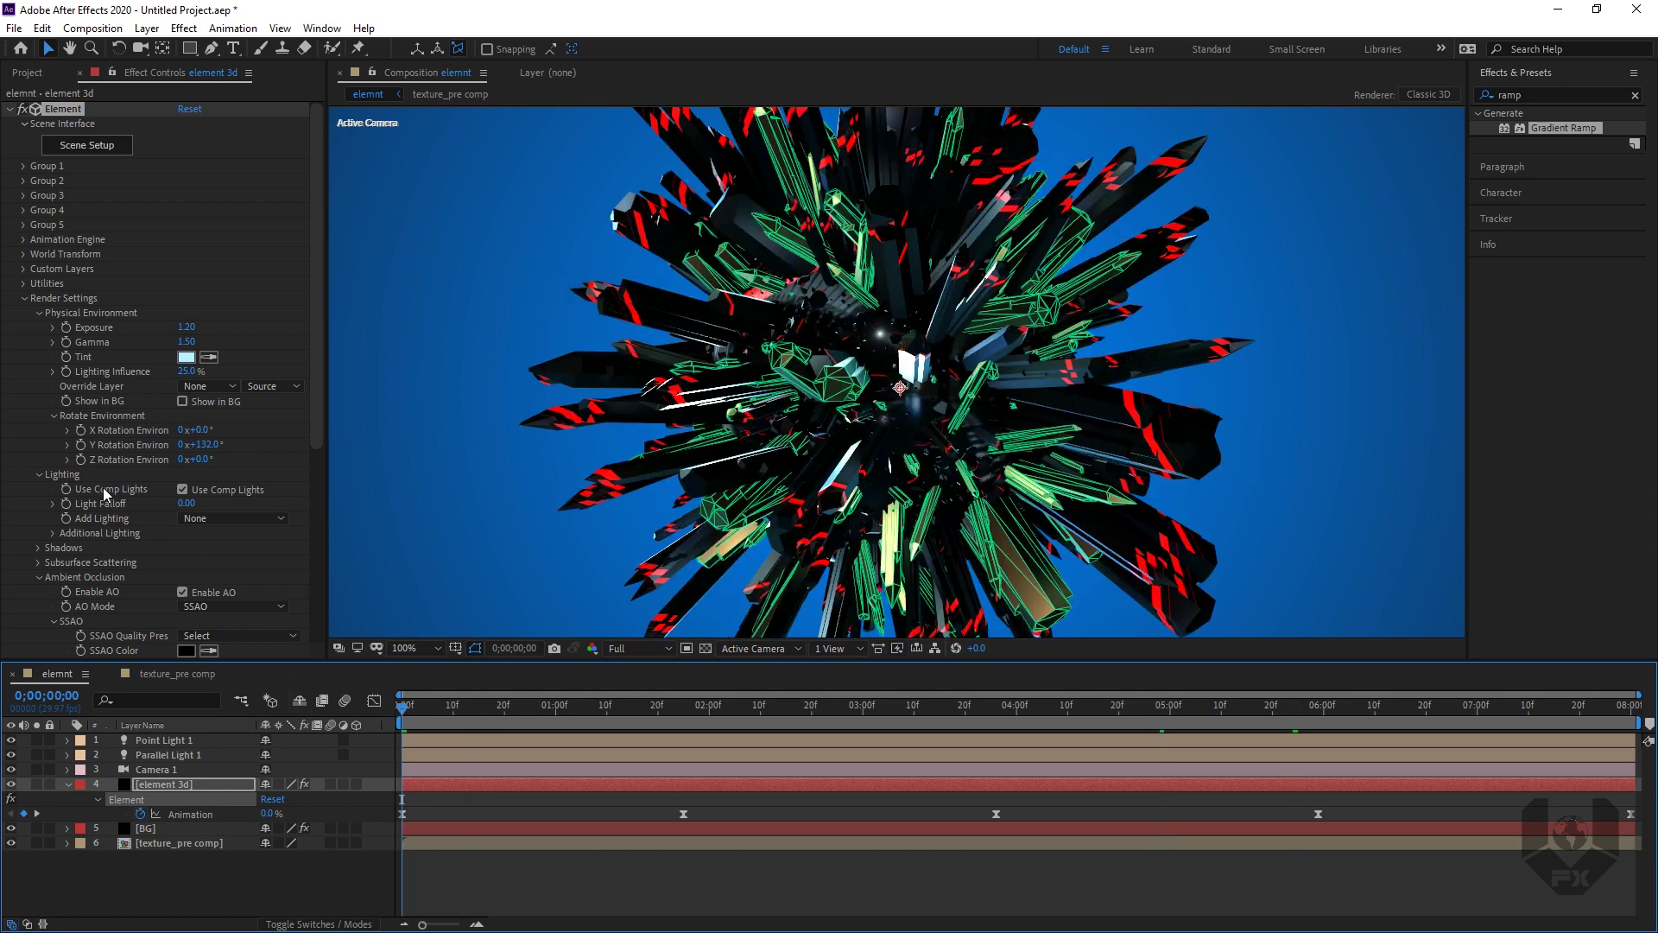
Step: Rotate the environment to 166° on Y and set the Physical Environment's Gamma to 2
drag(227, 450, 246, 452)
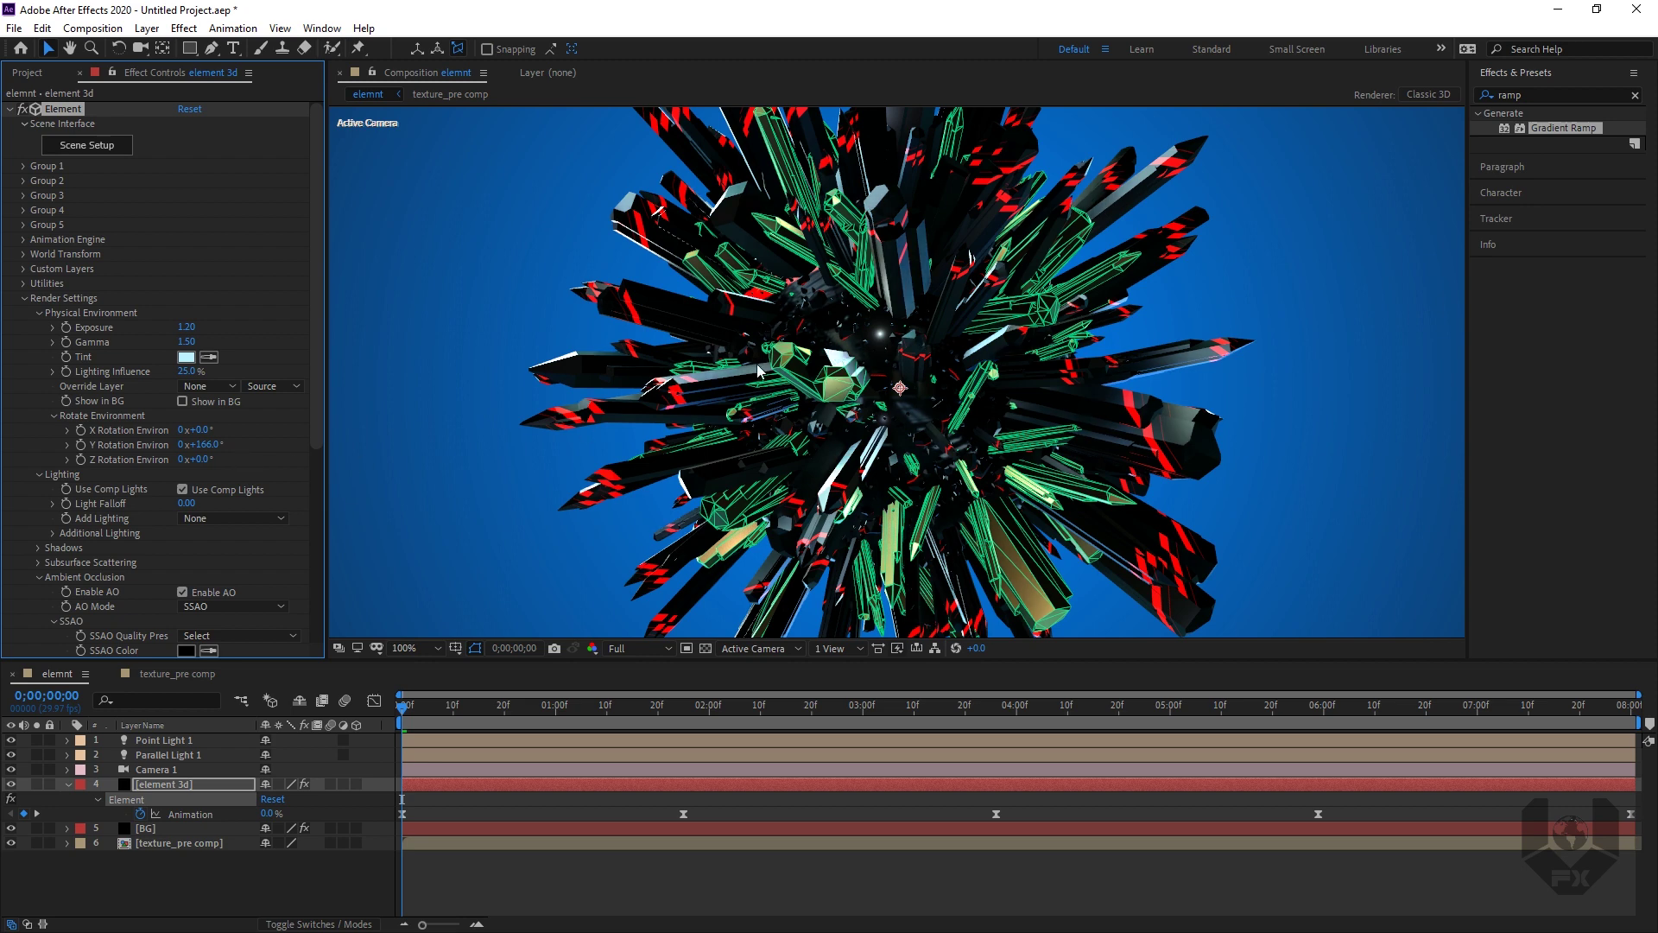
click(197, 342)
text(2)
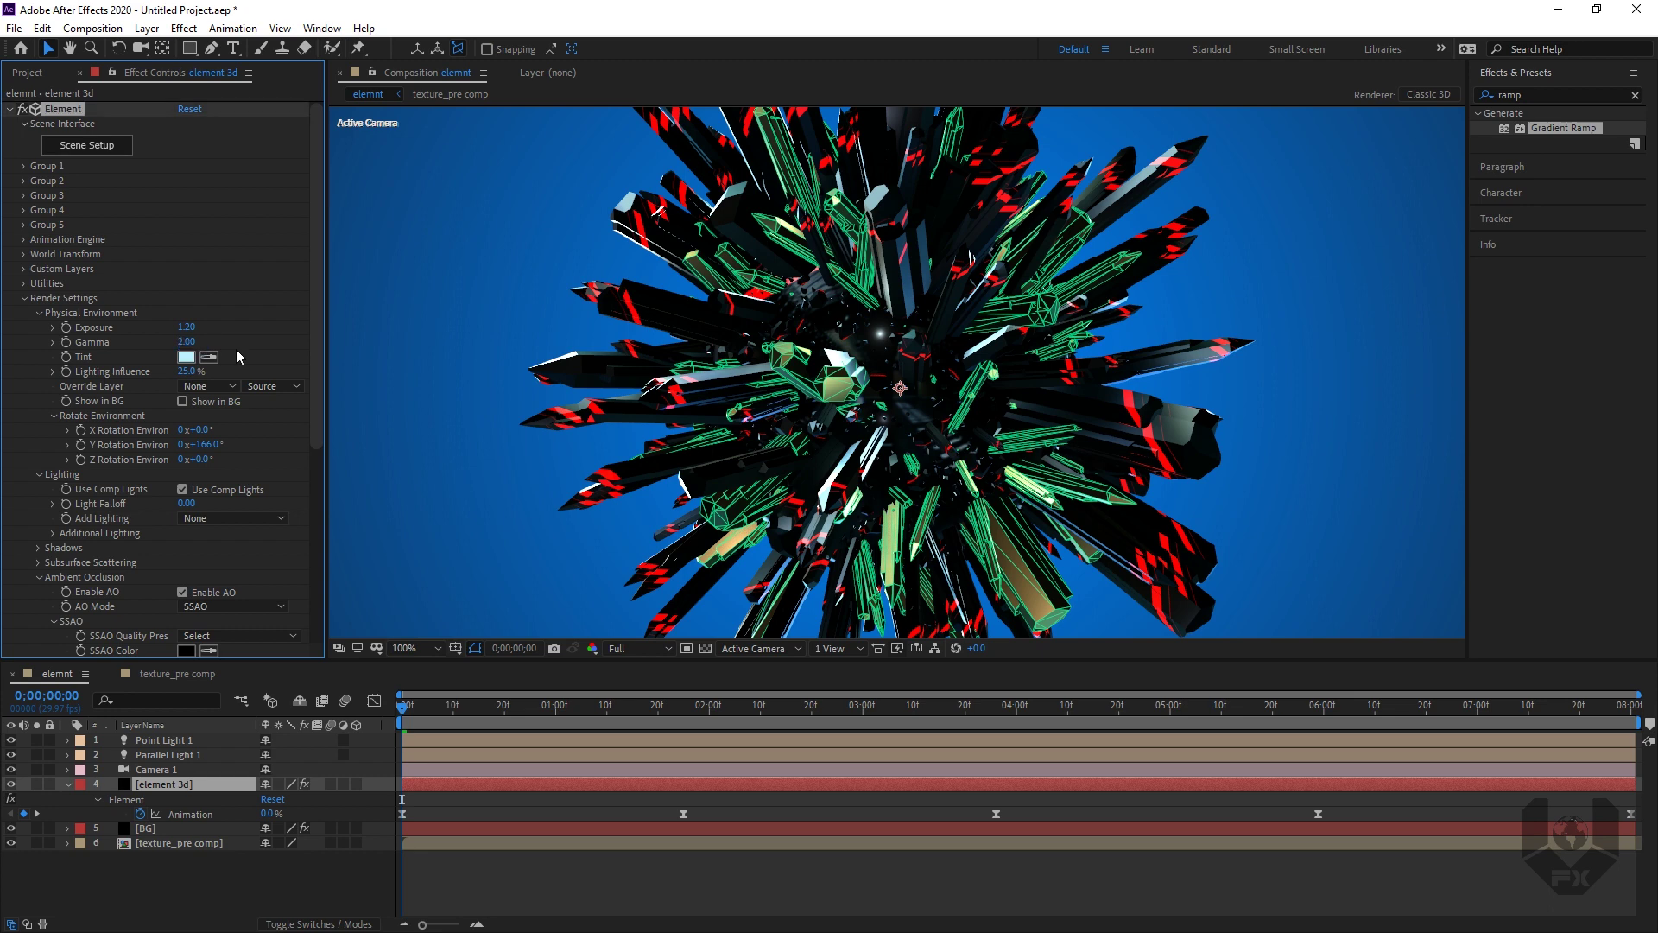
key(Return)
scroll(686, 420, down, 2)
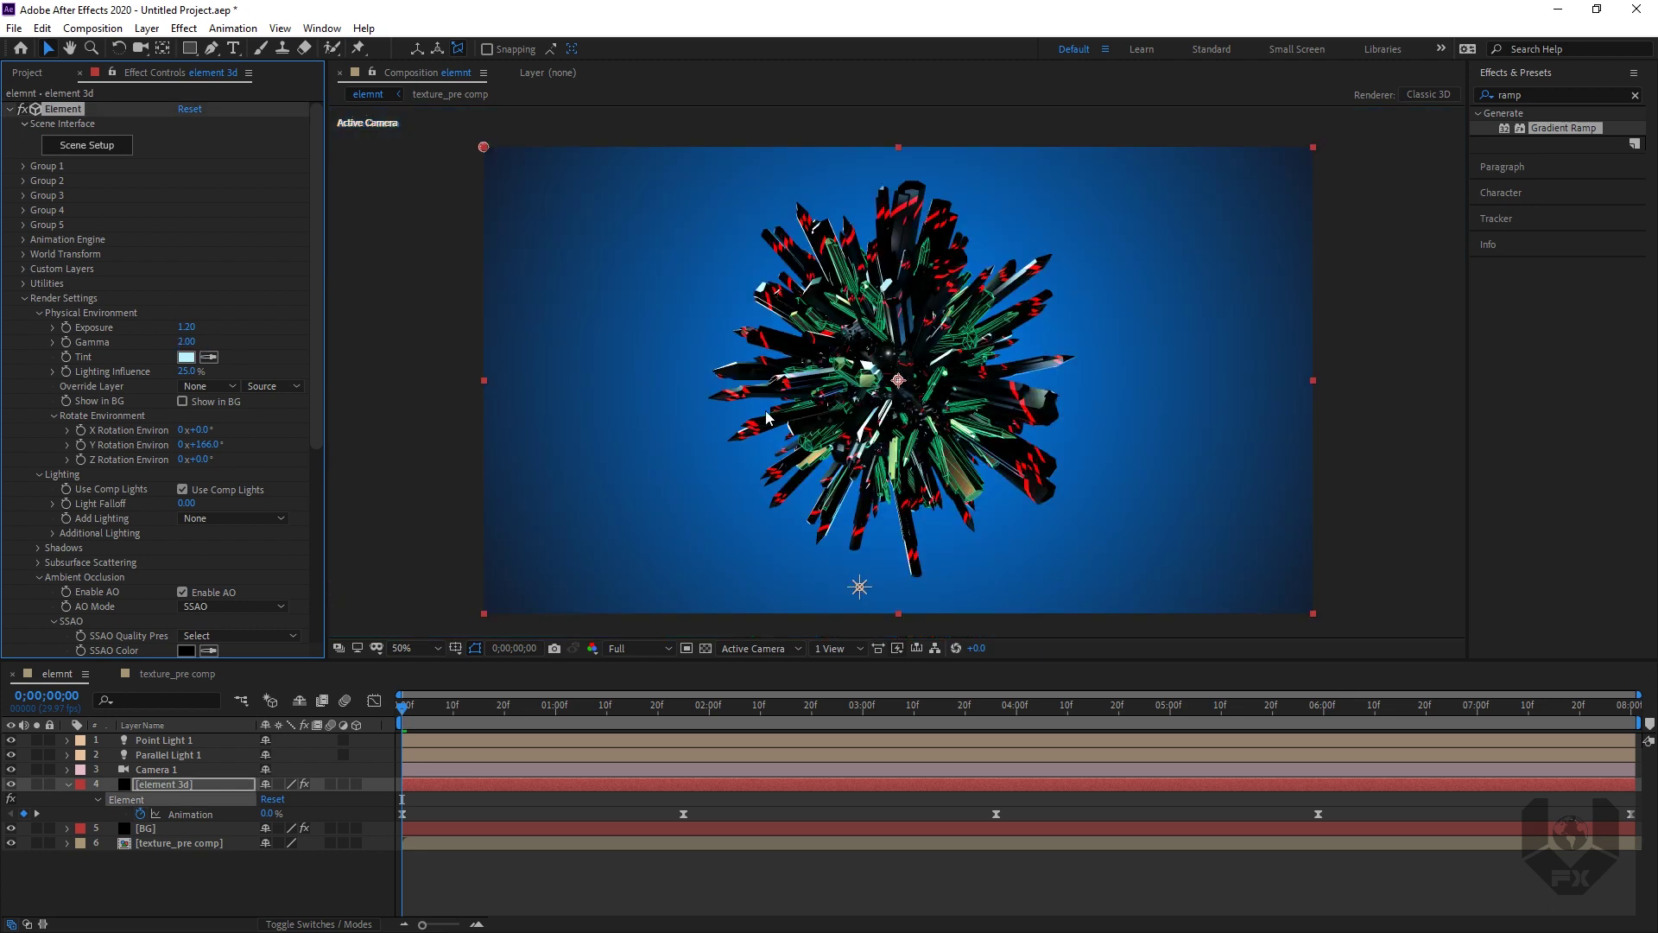
Step: Collapse the Element effect's Render Settings and duplicate the [element 3d] layer
click(409, 647)
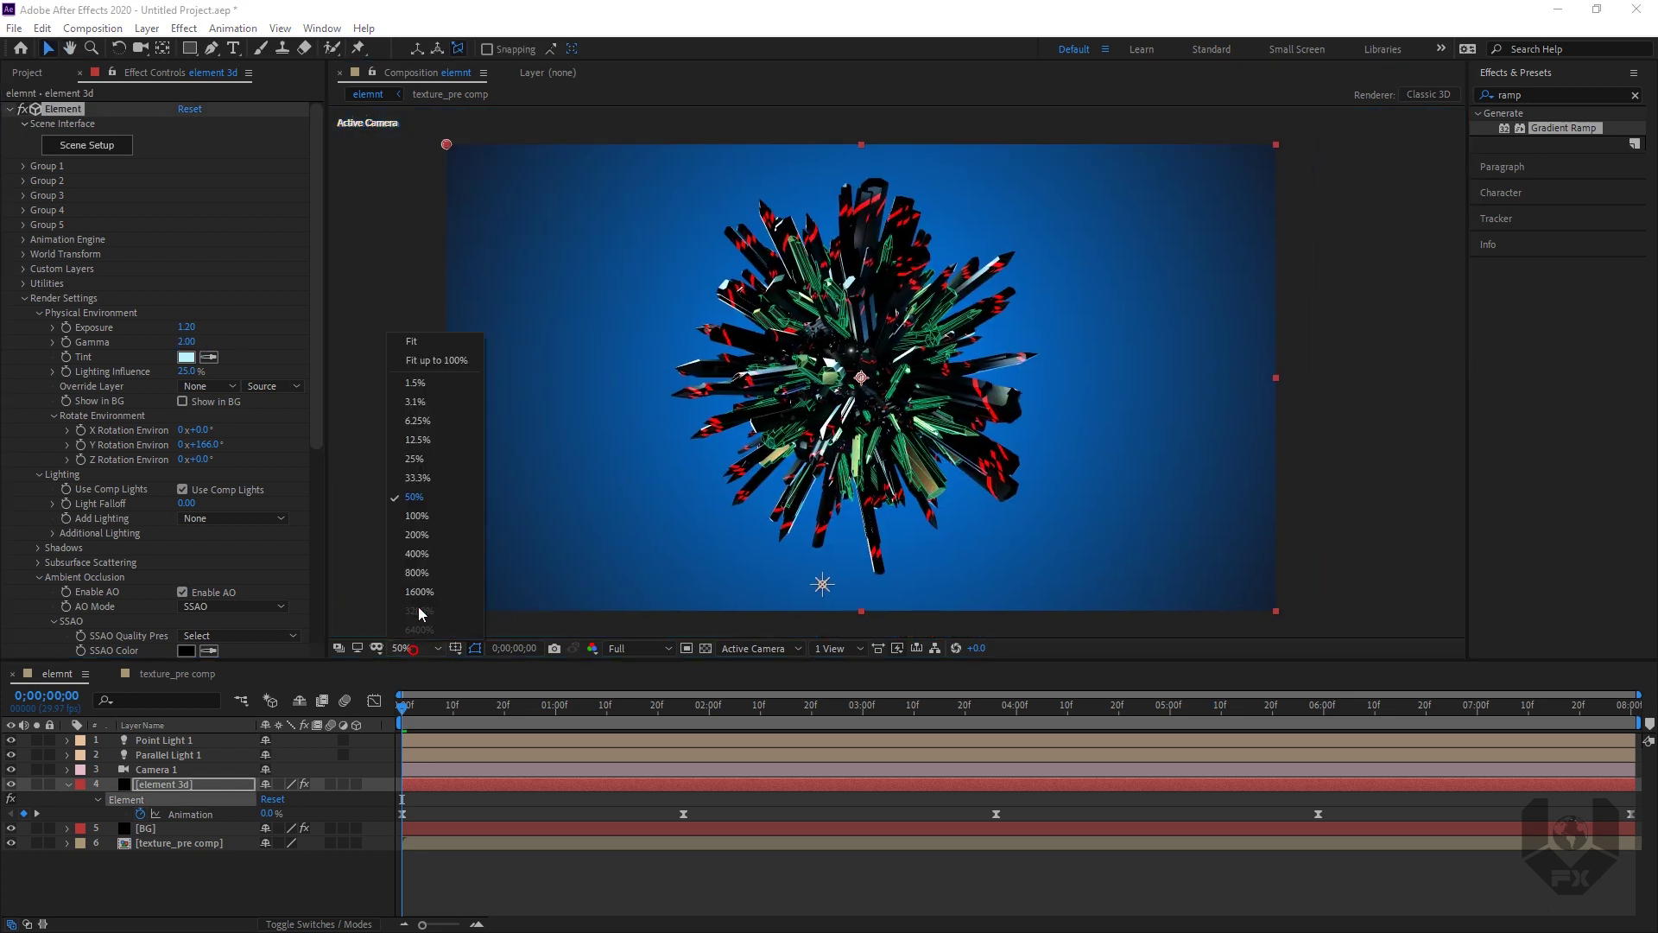
click(412, 342)
click(26, 298)
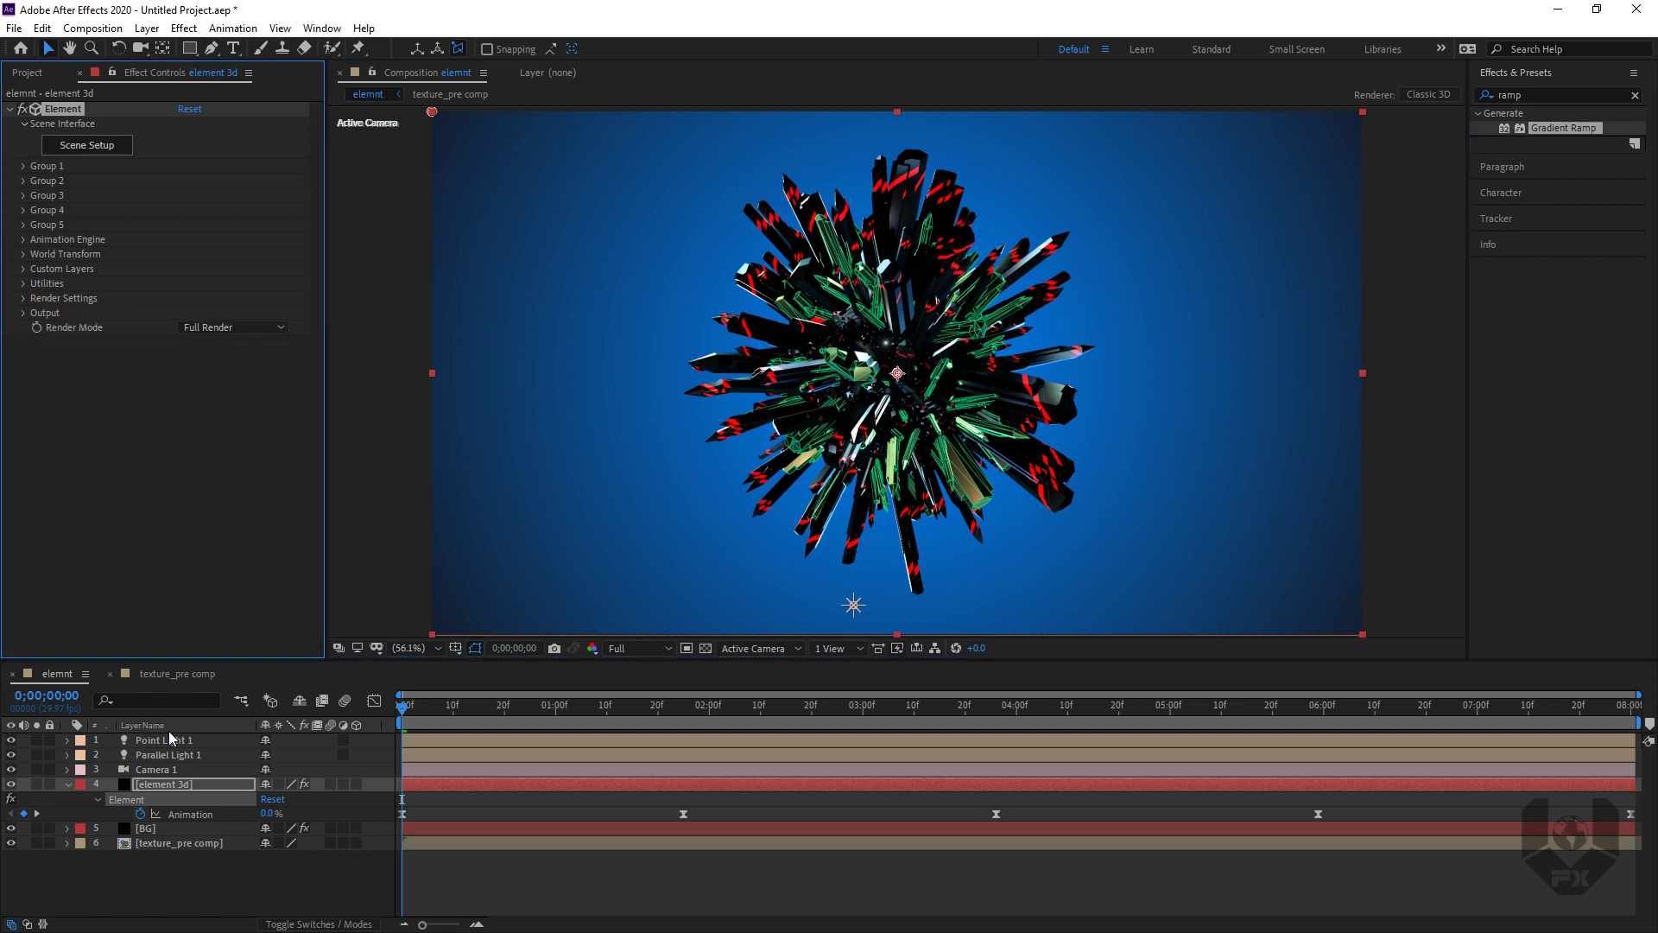
click(169, 788)
key(ctrl+d)
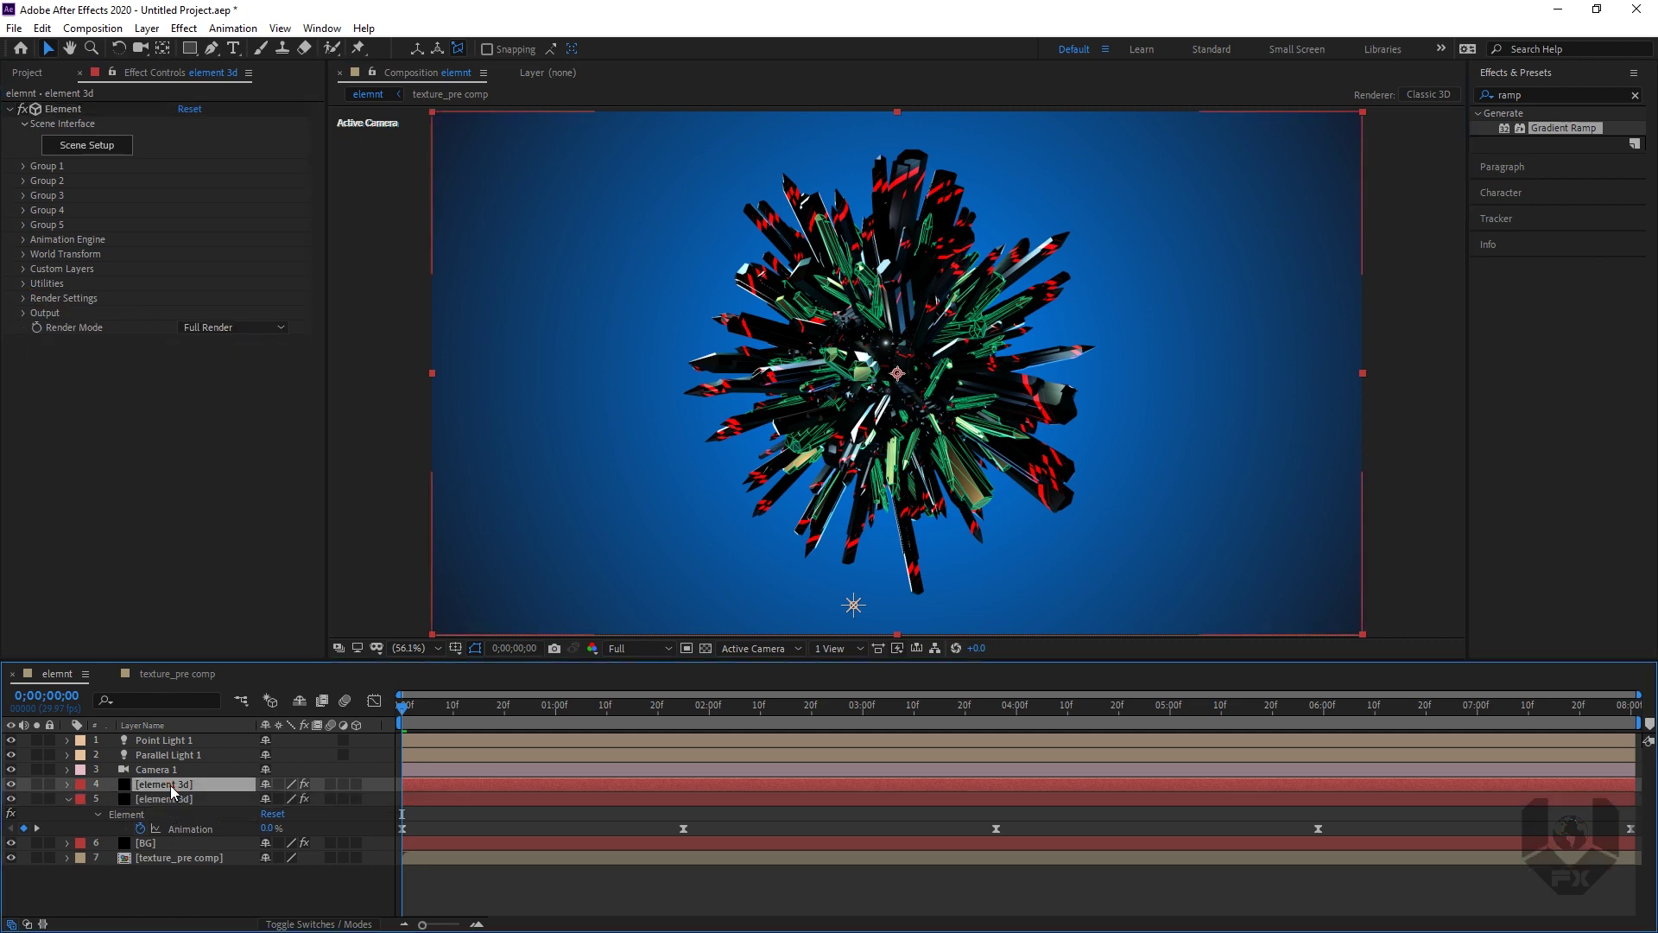
Step: Set the duplicated layer's Element Output to show only the Illumination pass, and collapse the Output settings
click(20, 314)
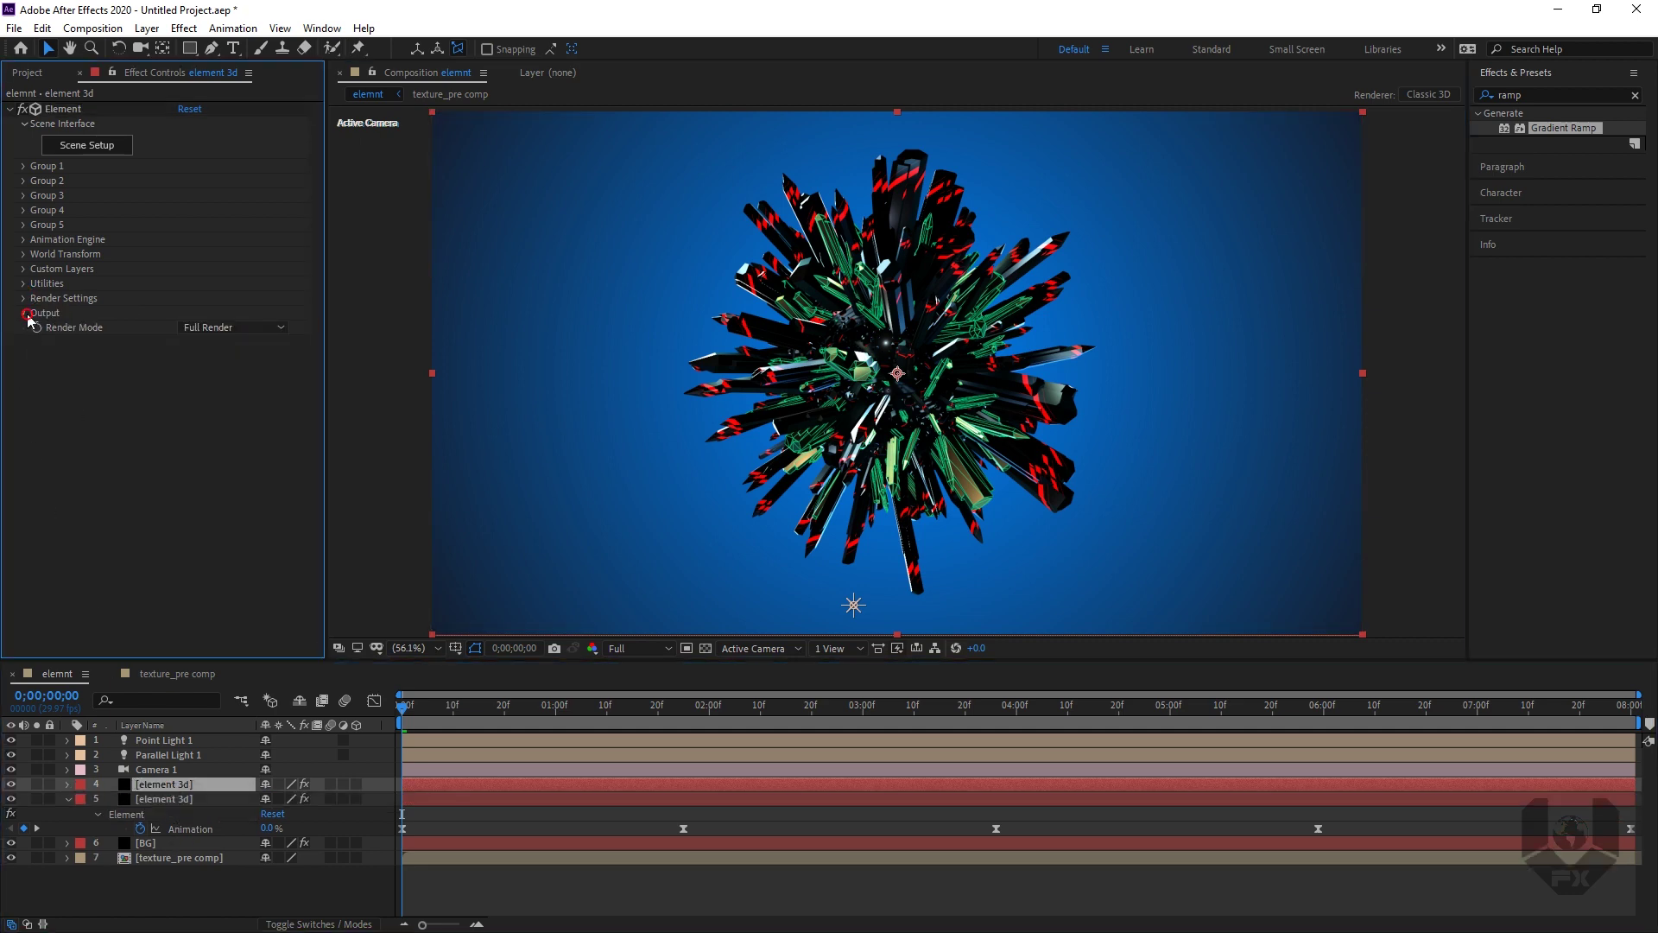
click(242, 330)
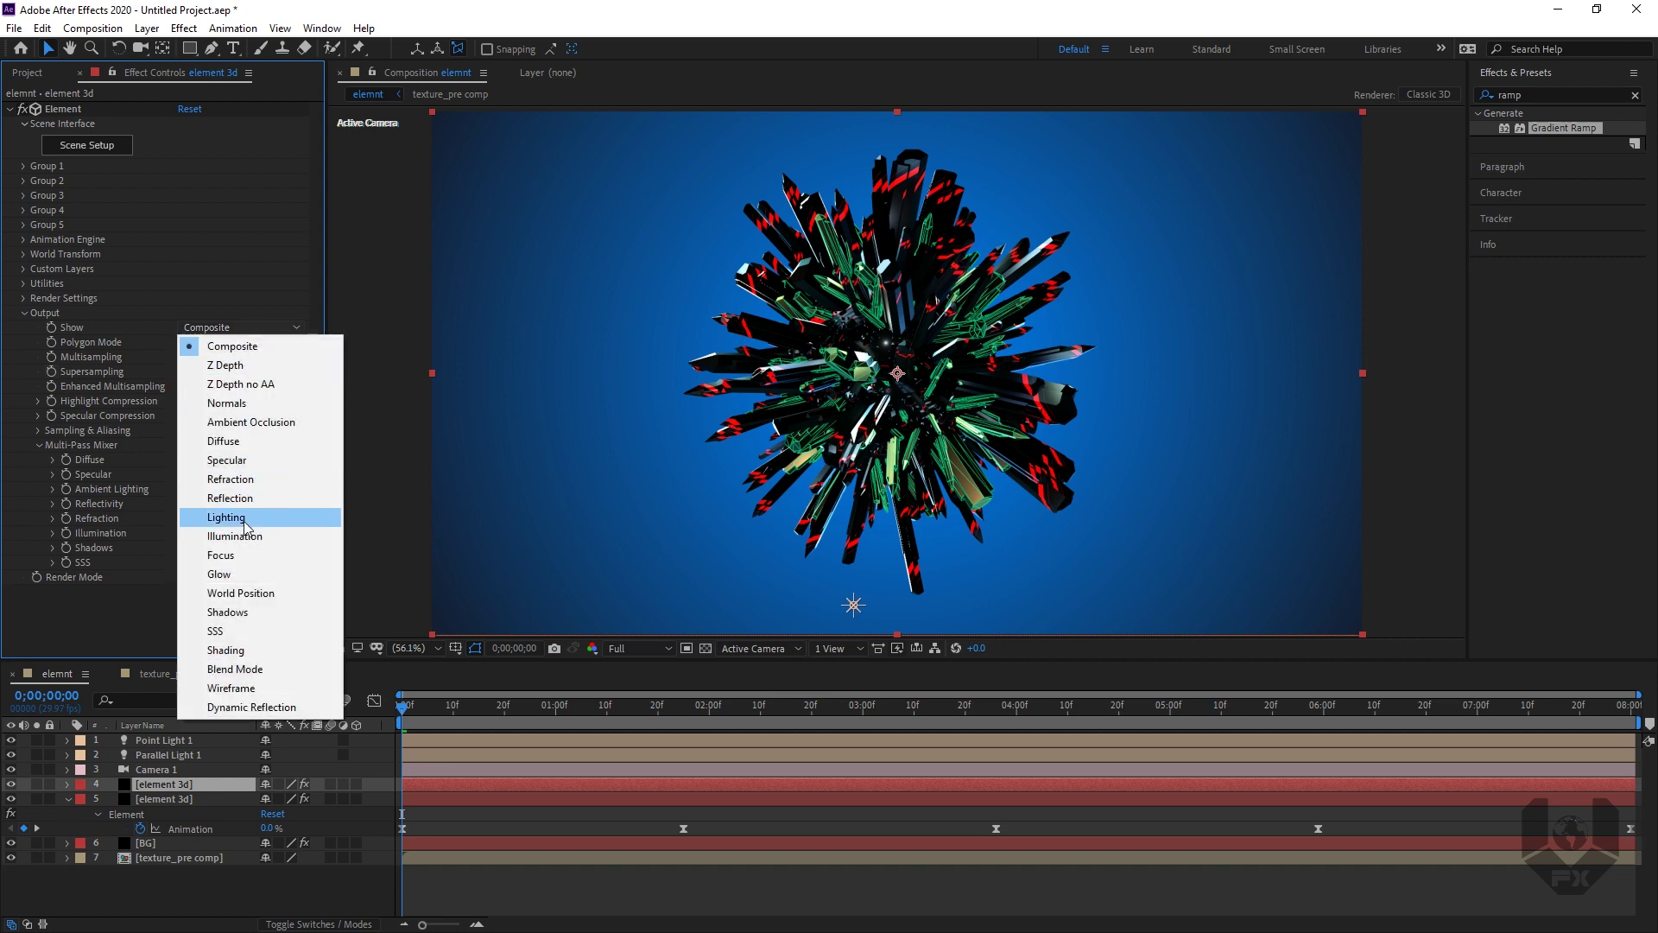
click(245, 531)
click(24, 313)
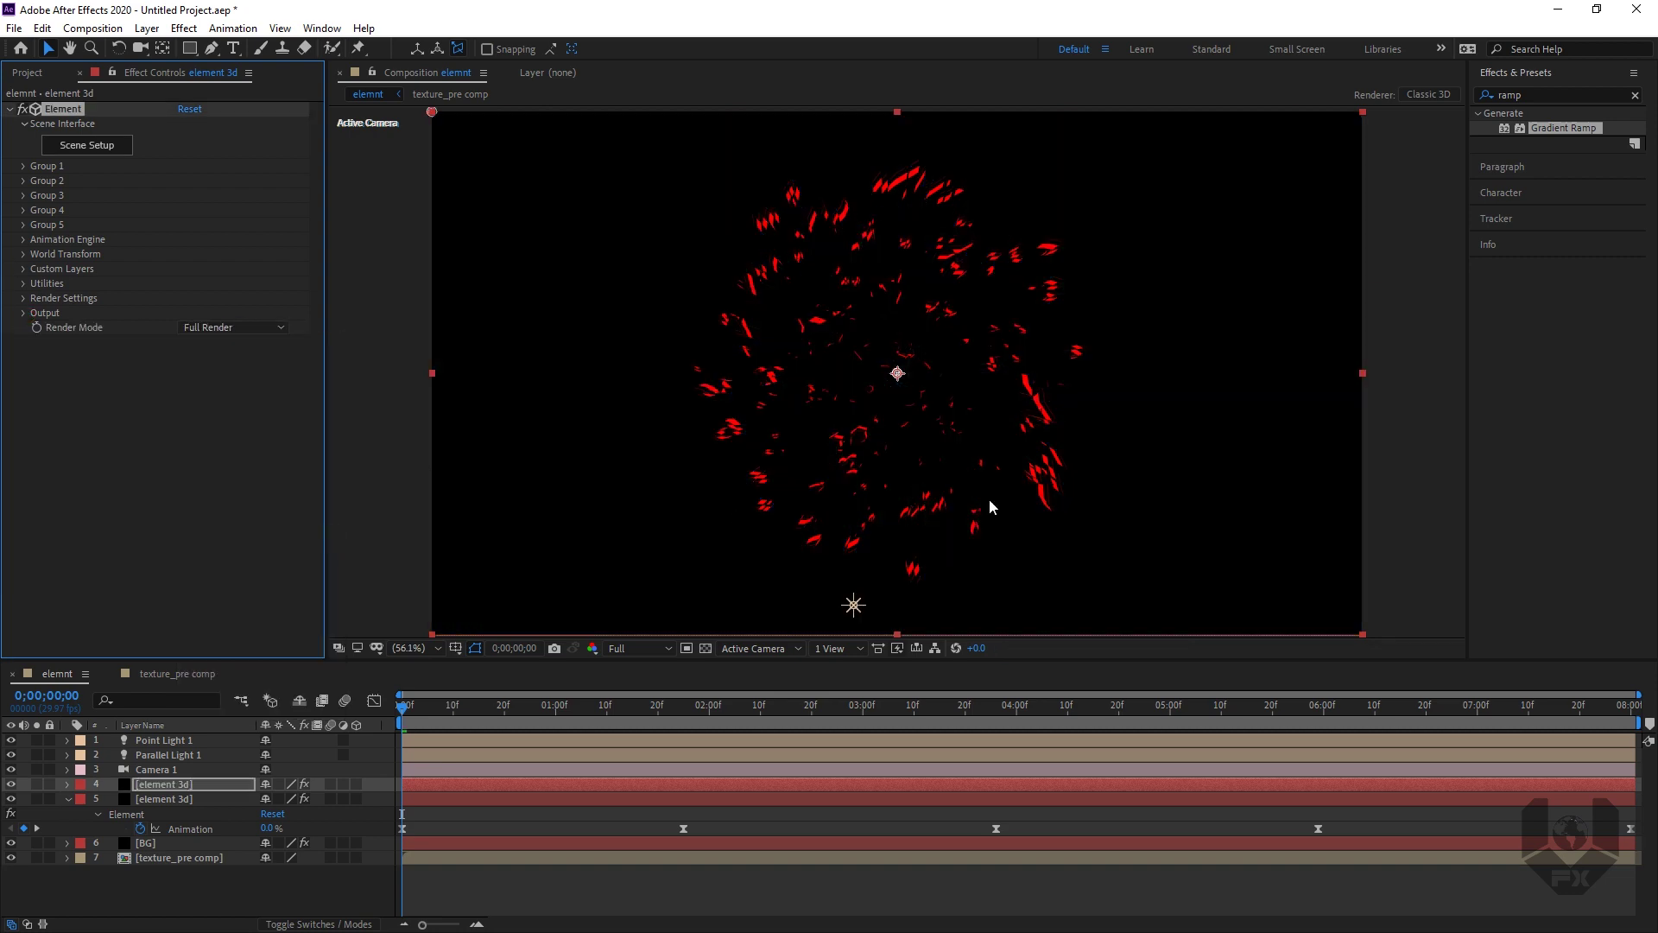
Step: Search the effects for "glow" and apply Starglow to the duplicated [element 3d] layer
double_click(1527, 95)
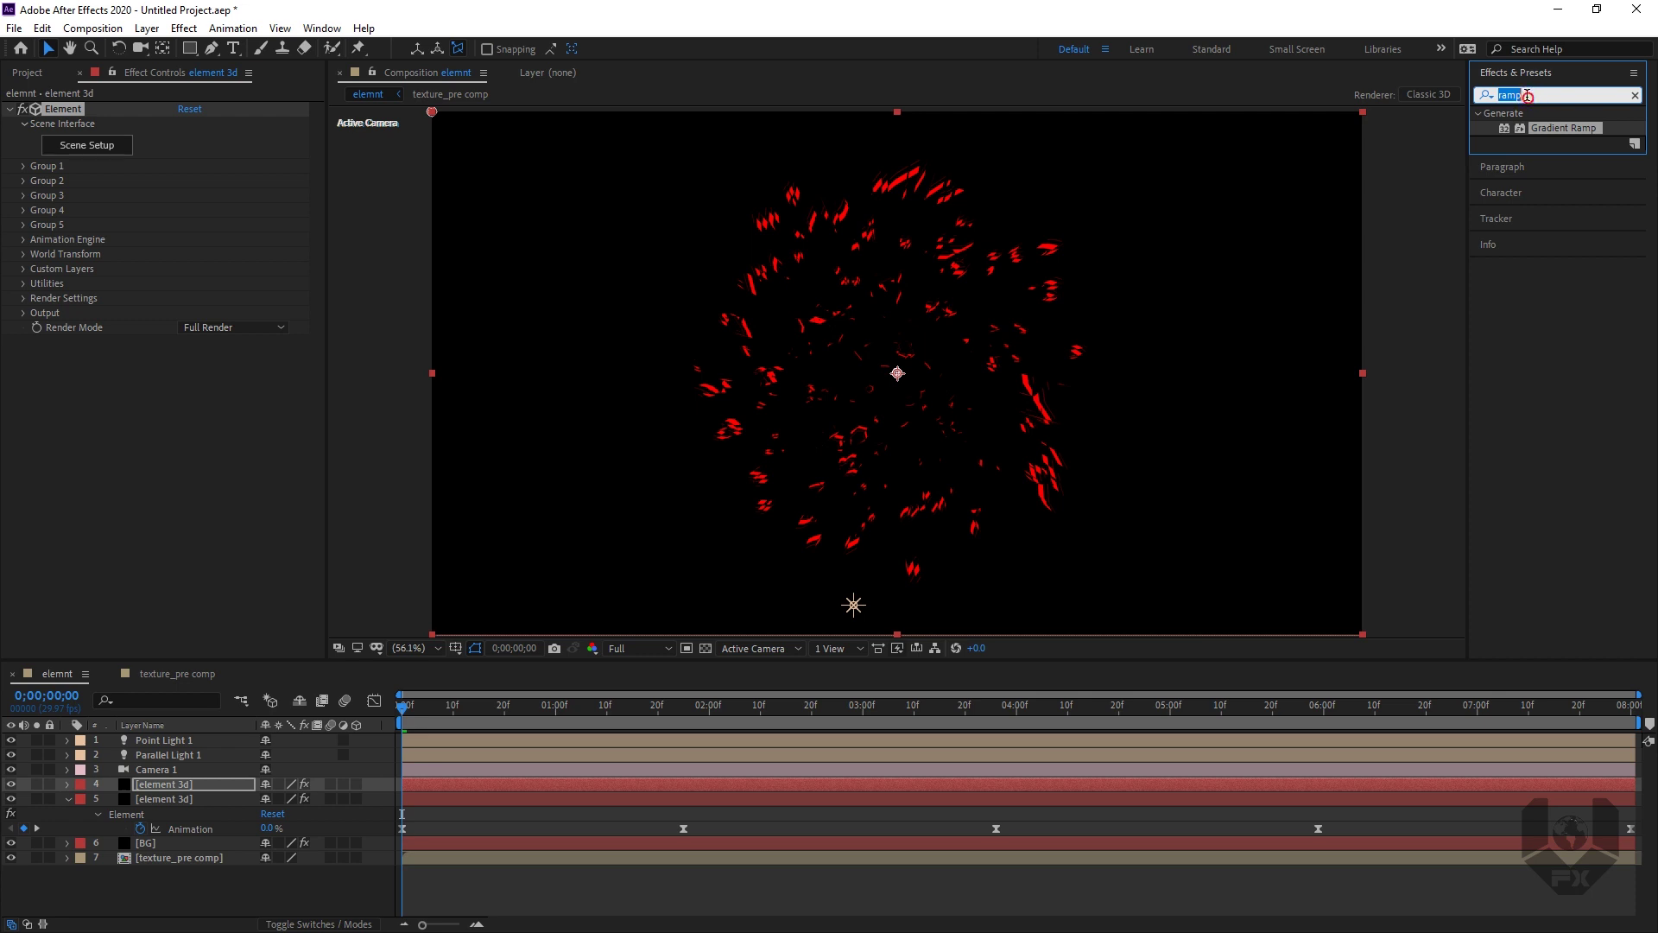
text(glow)
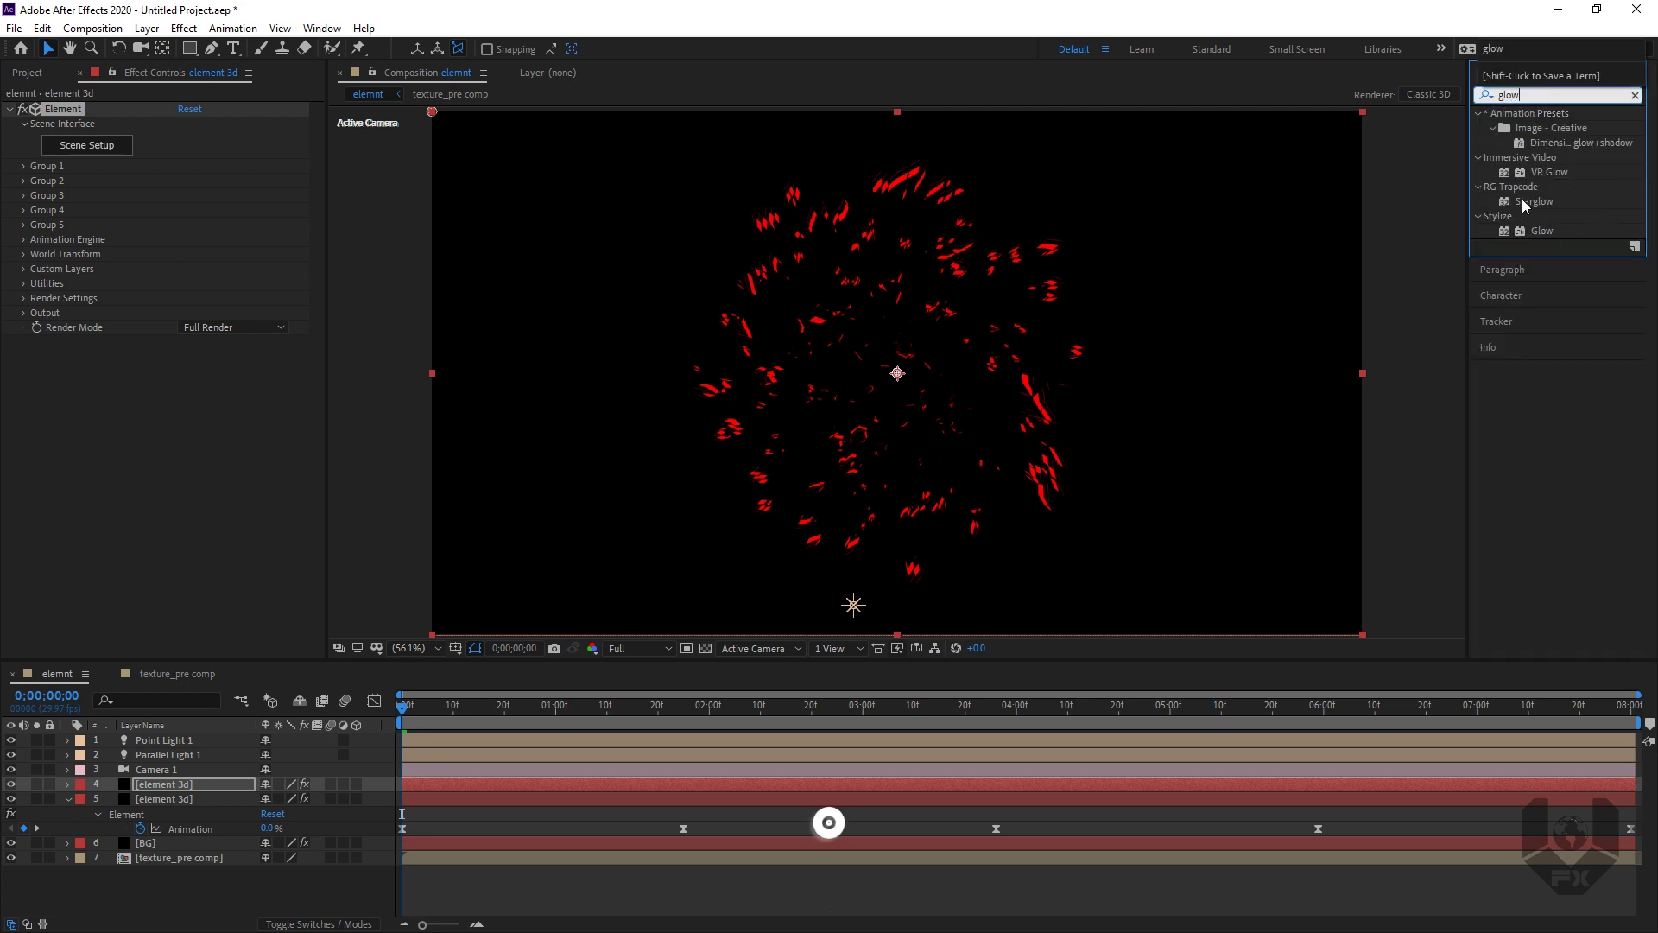
drag(1533, 207, 133, 456)
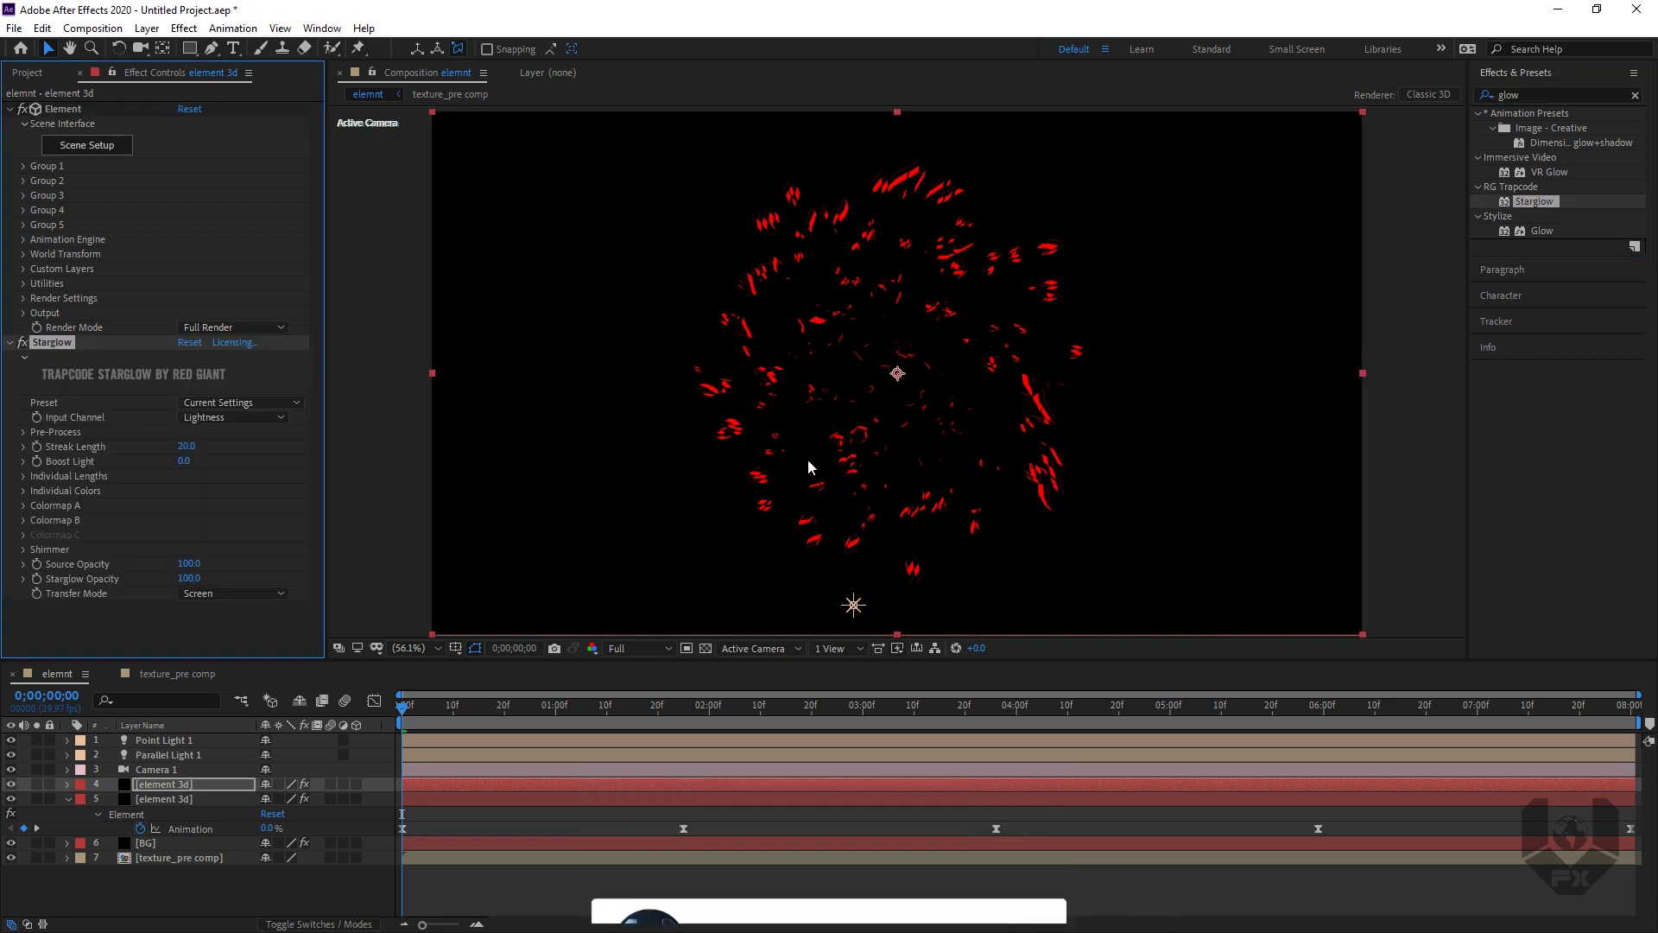
Step: Set Starglow's Input Channel to Red and its Preset to Electric Cross
key(slash)
click(240, 402)
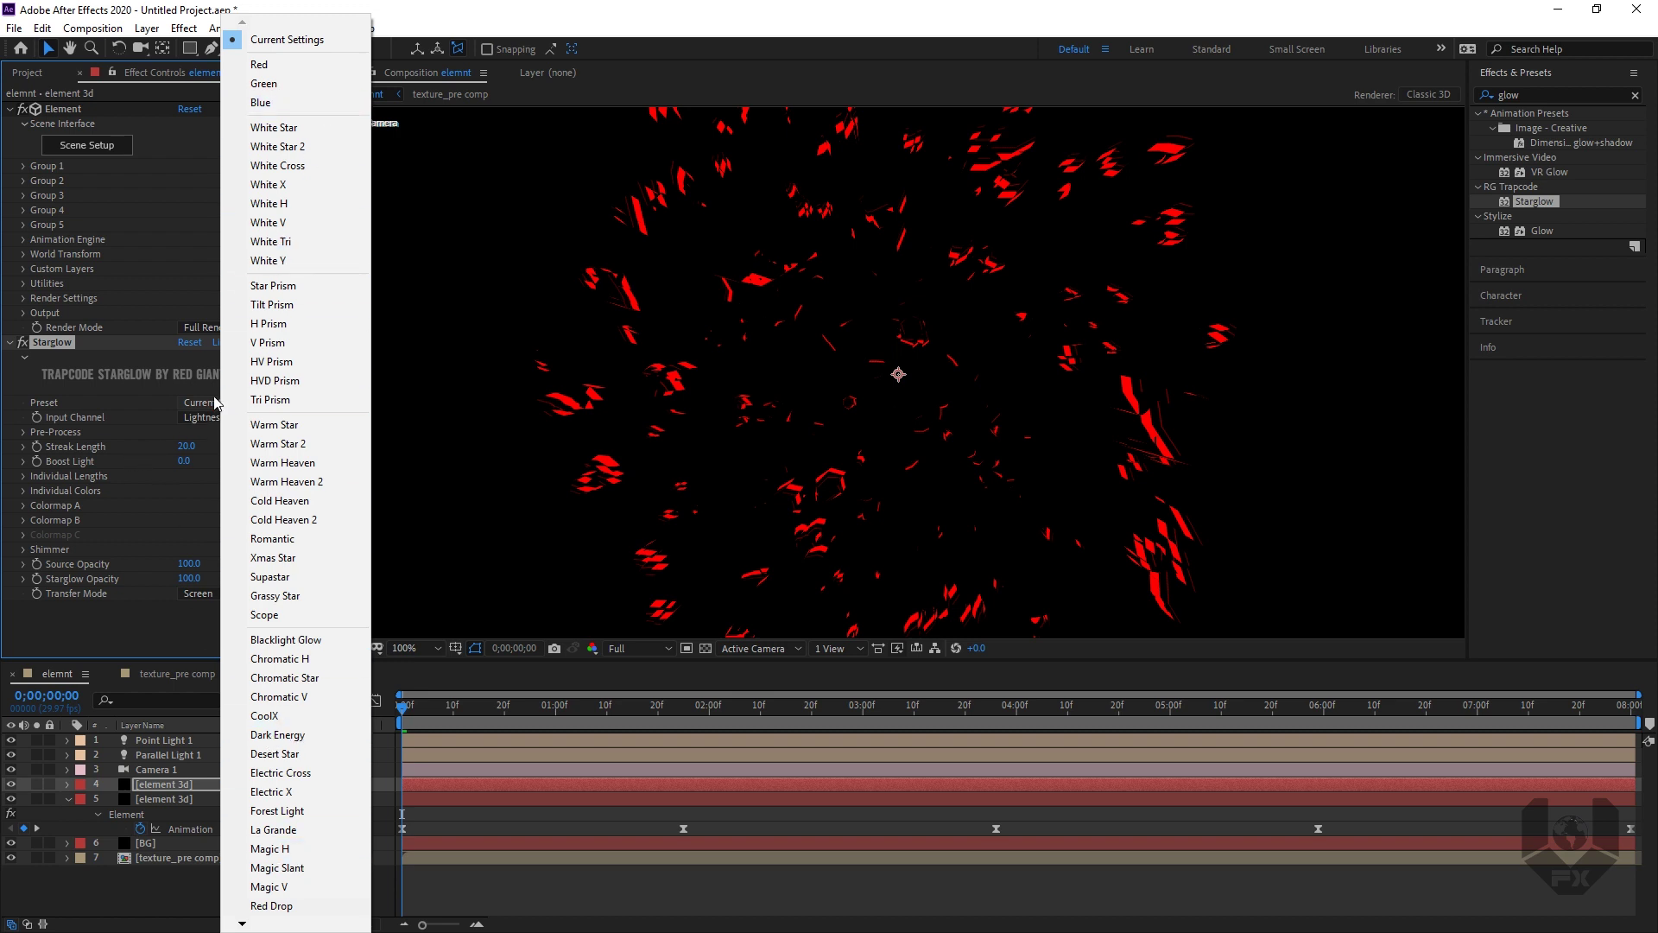
click(118, 449)
click(233, 417)
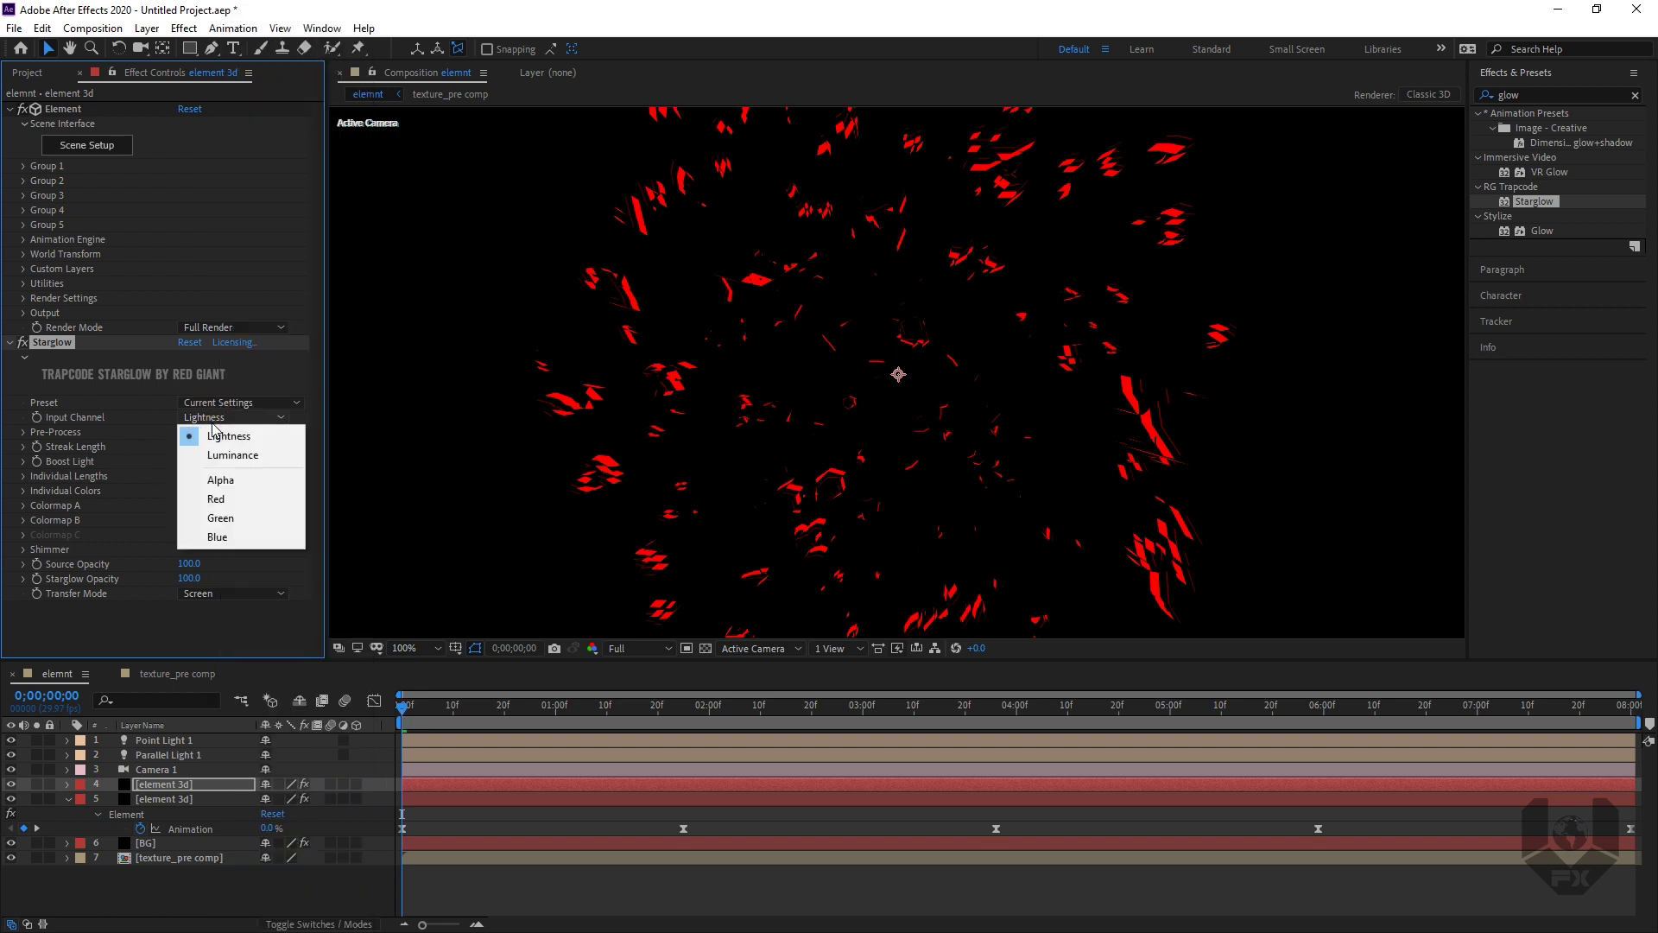
click(216, 499)
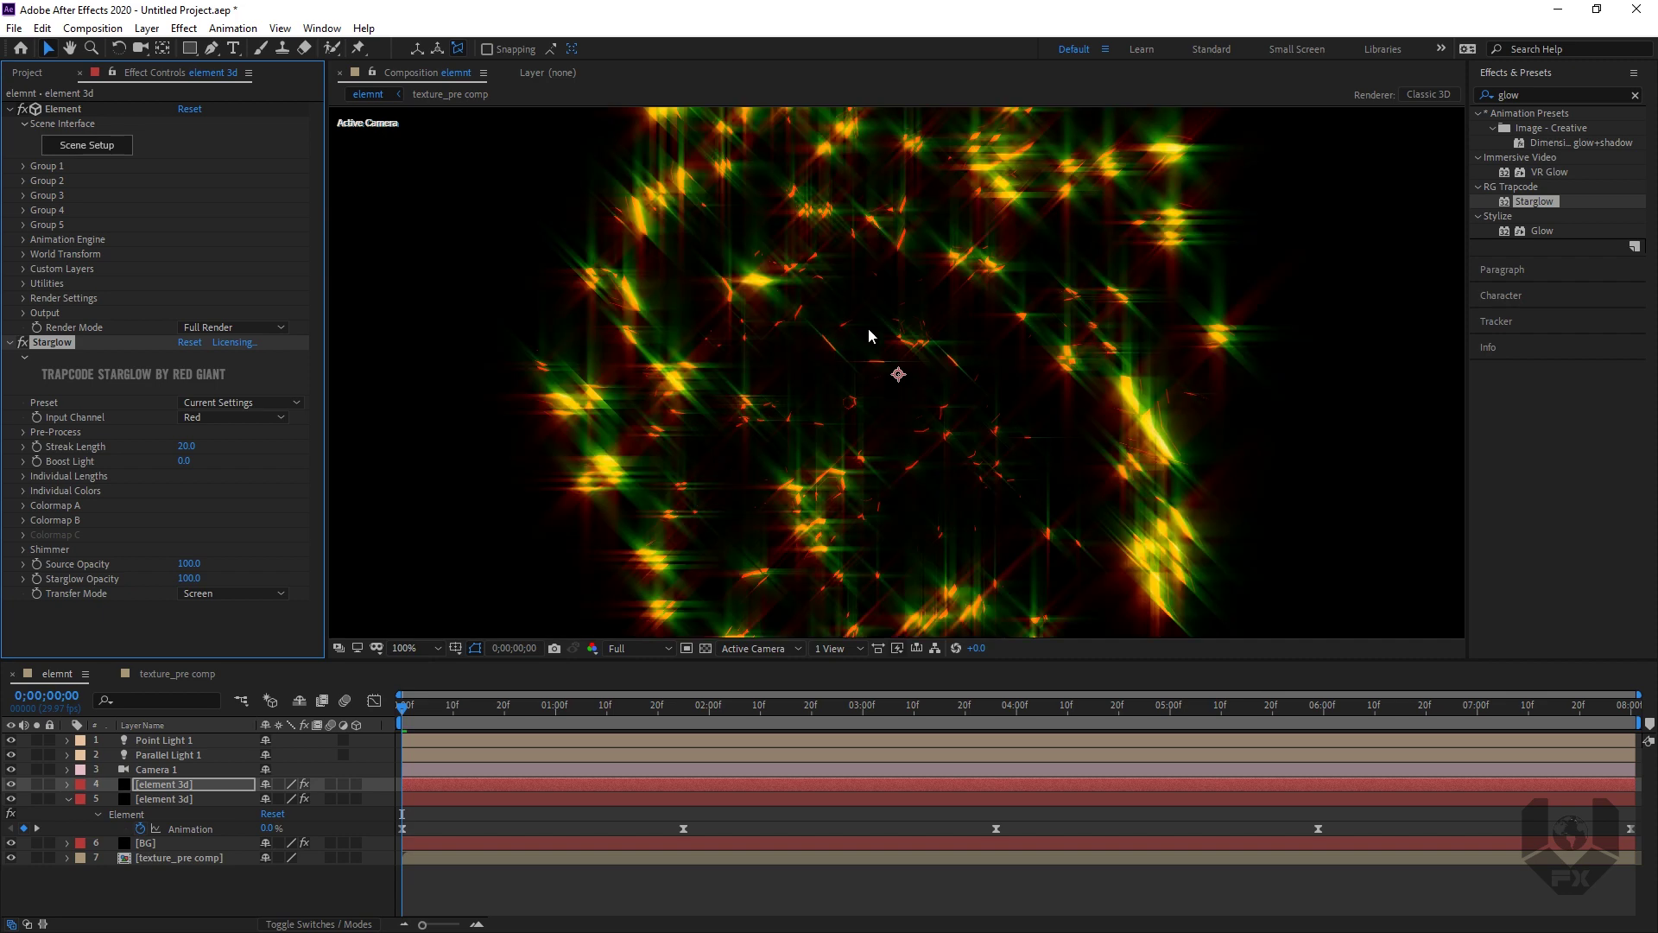
click(216, 403)
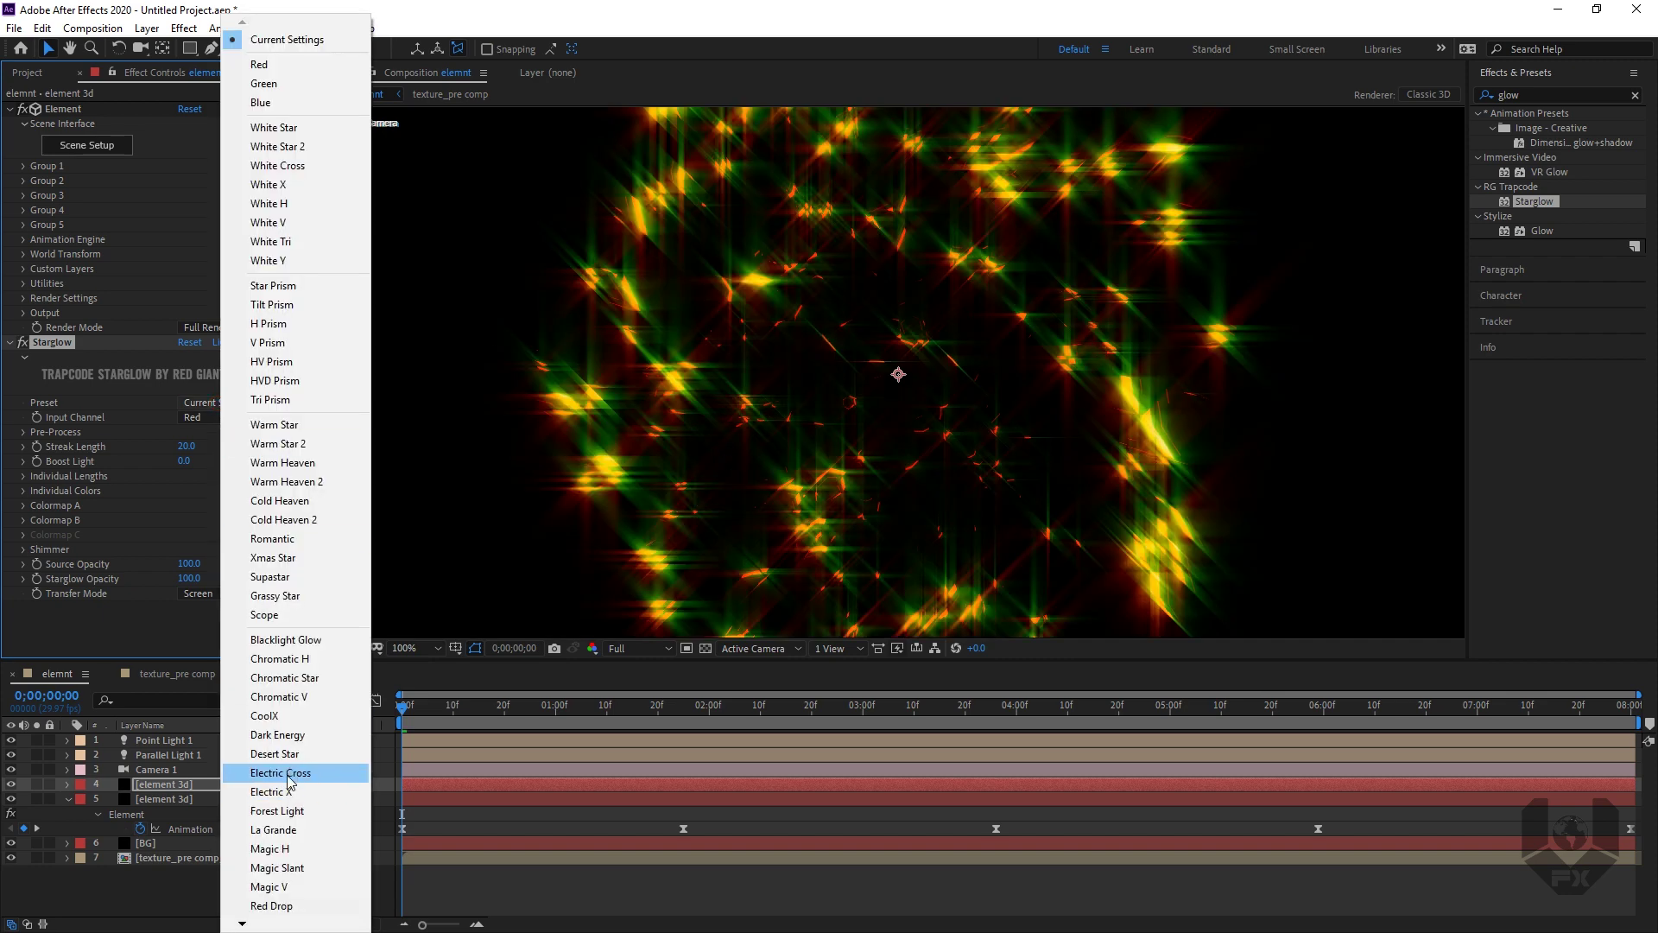
click(280, 772)
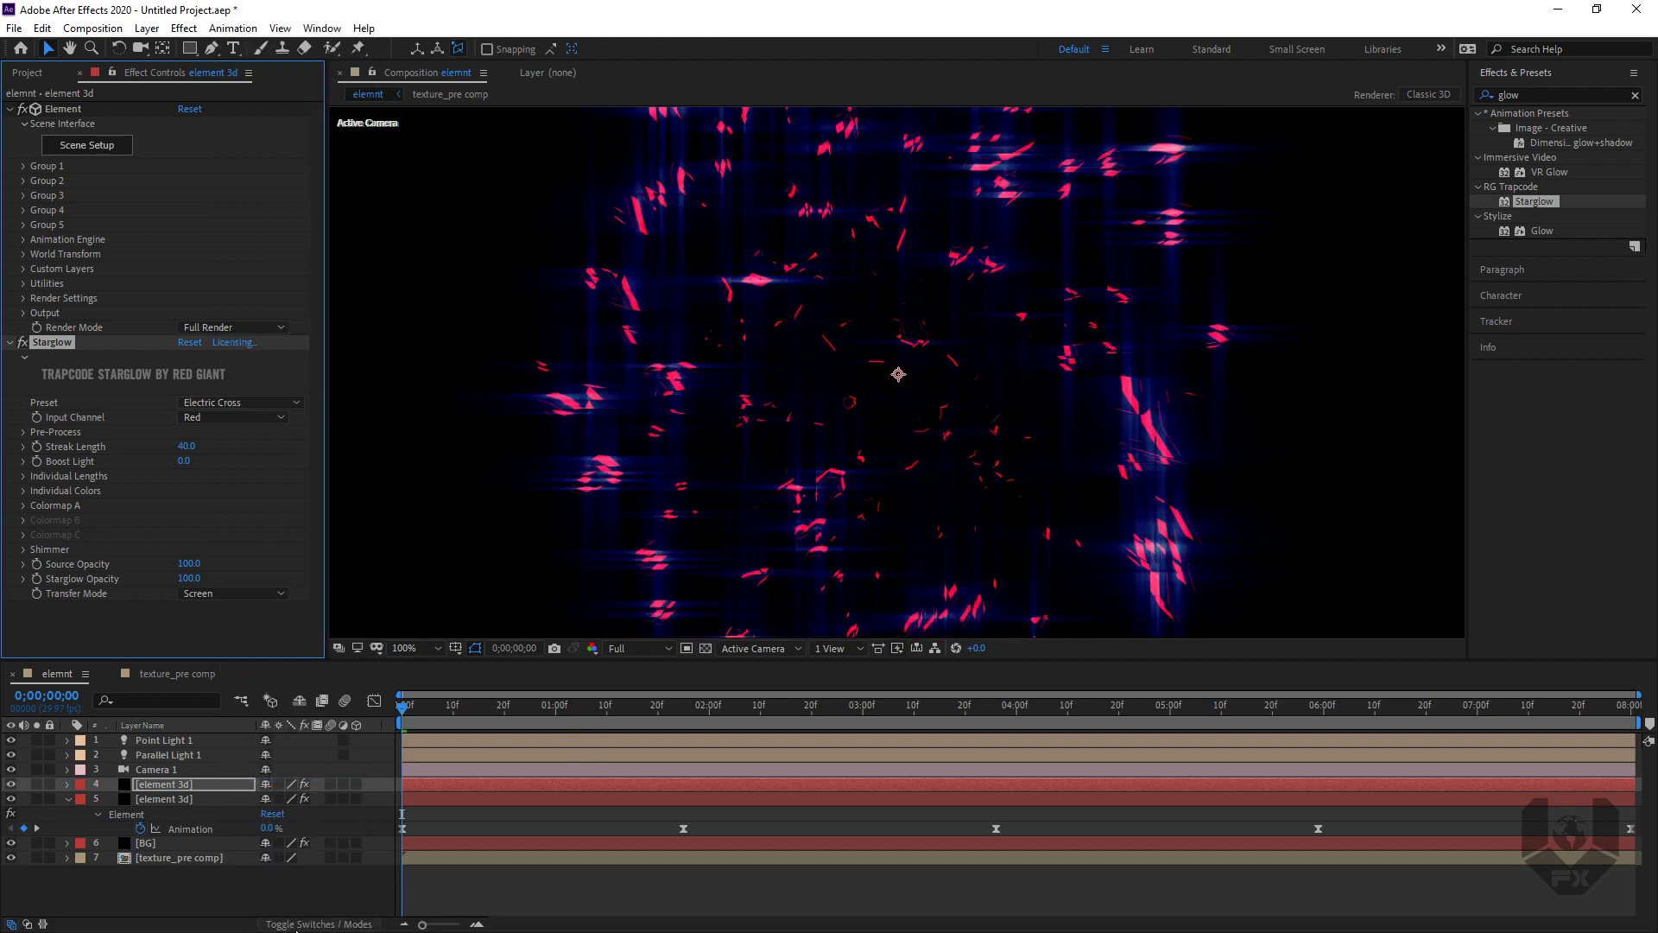
Step: Show the layer modes and set the upper [element 3d] layer's blending mode to Screen
click(318, 924)
click(282, 784)
click(374, 255)
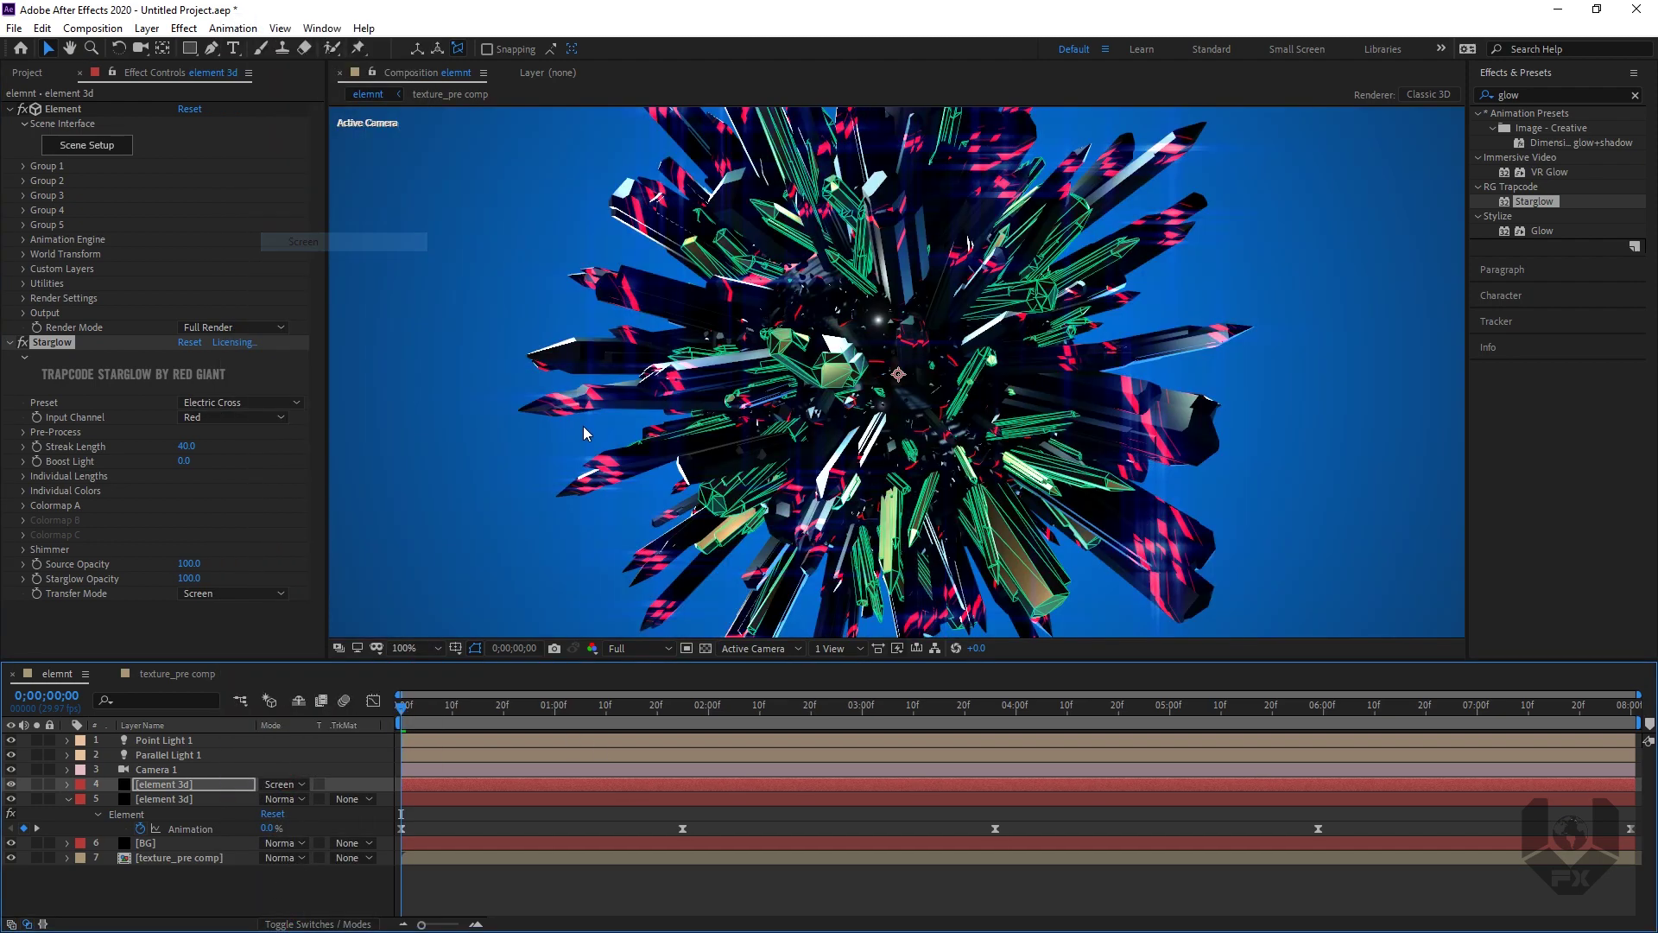
Step: Change the upper [element 3d] layer's blending mode to Lighter Color
click(281, 799)
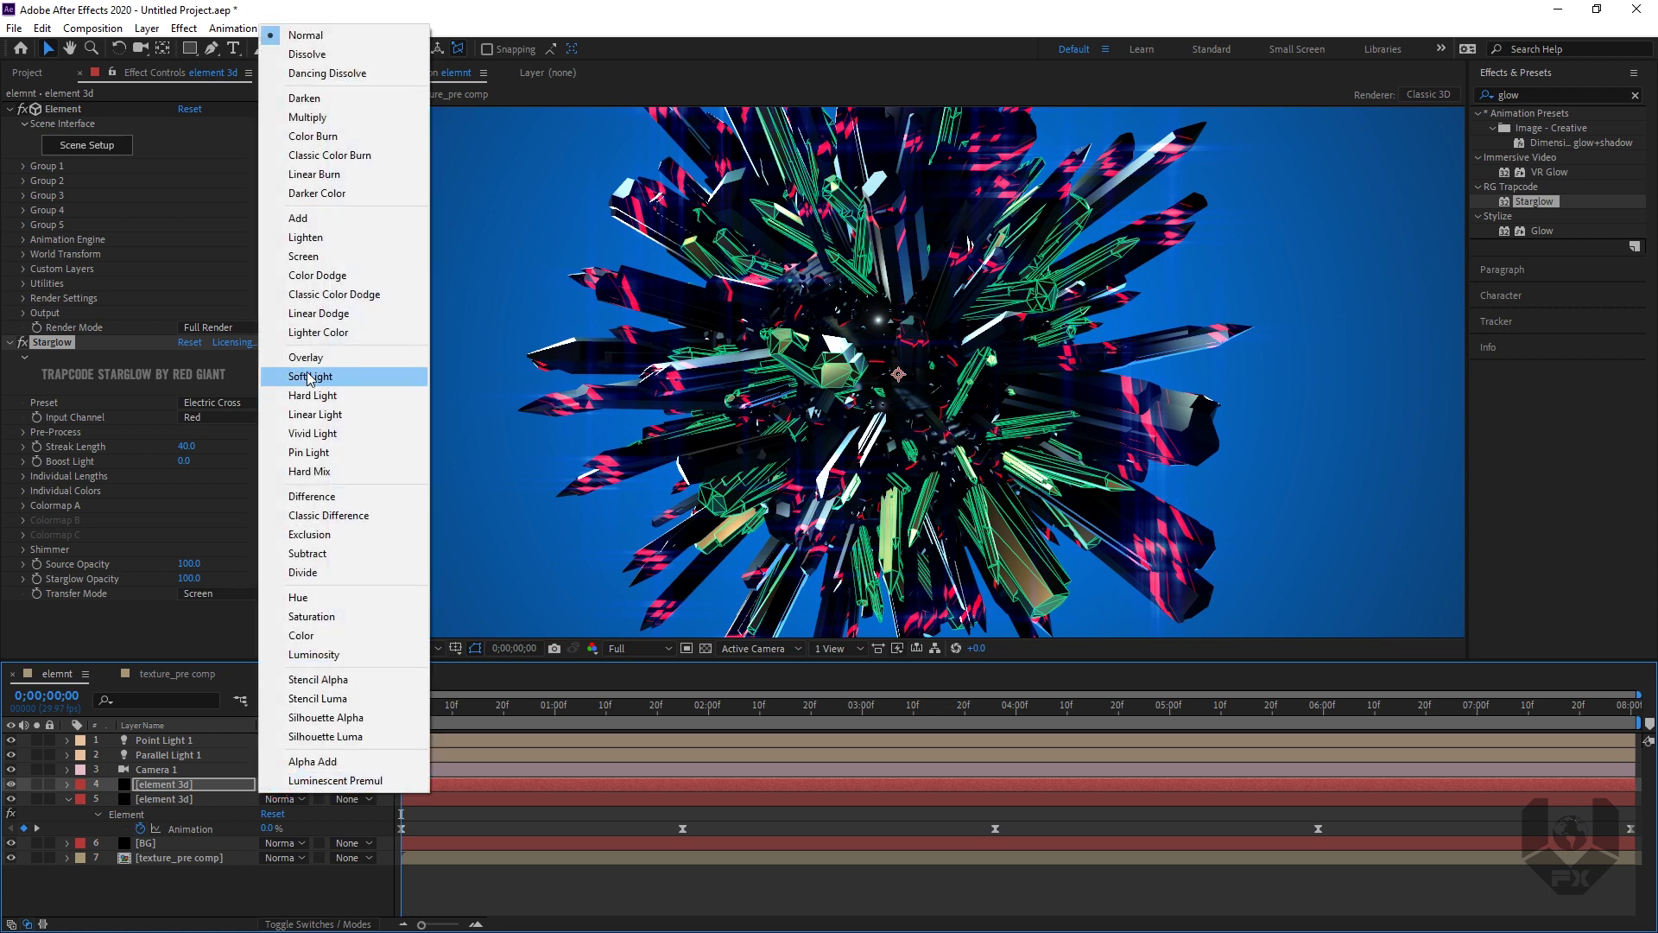
click(218, 779)
click(283, 785)
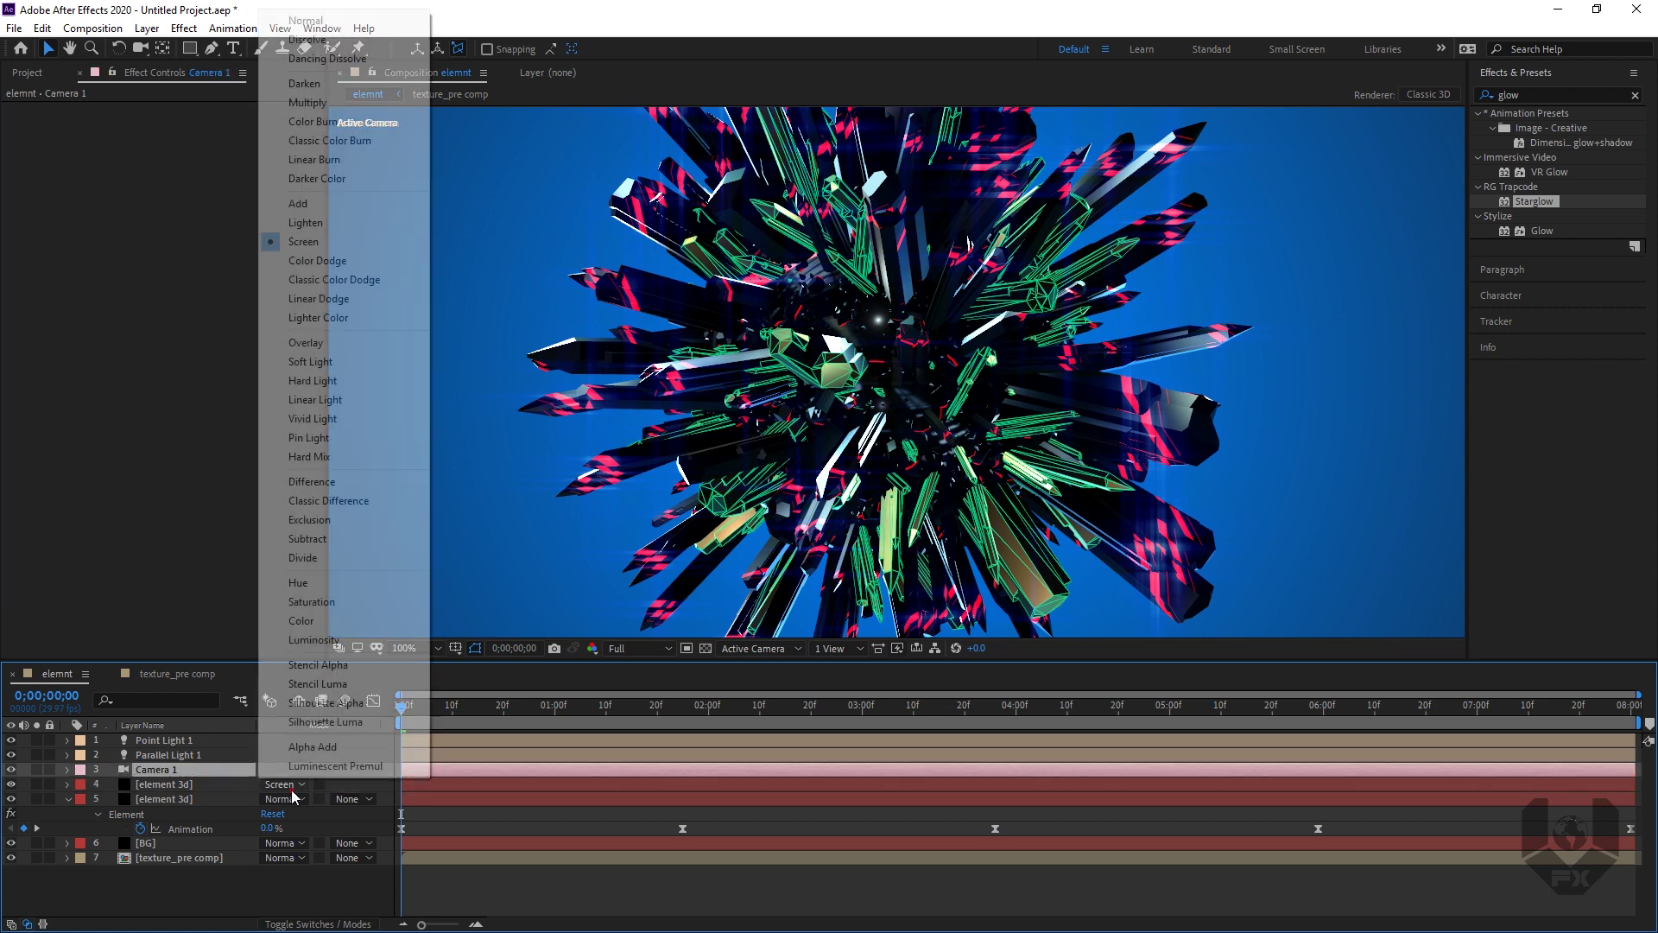
click(332, 215)
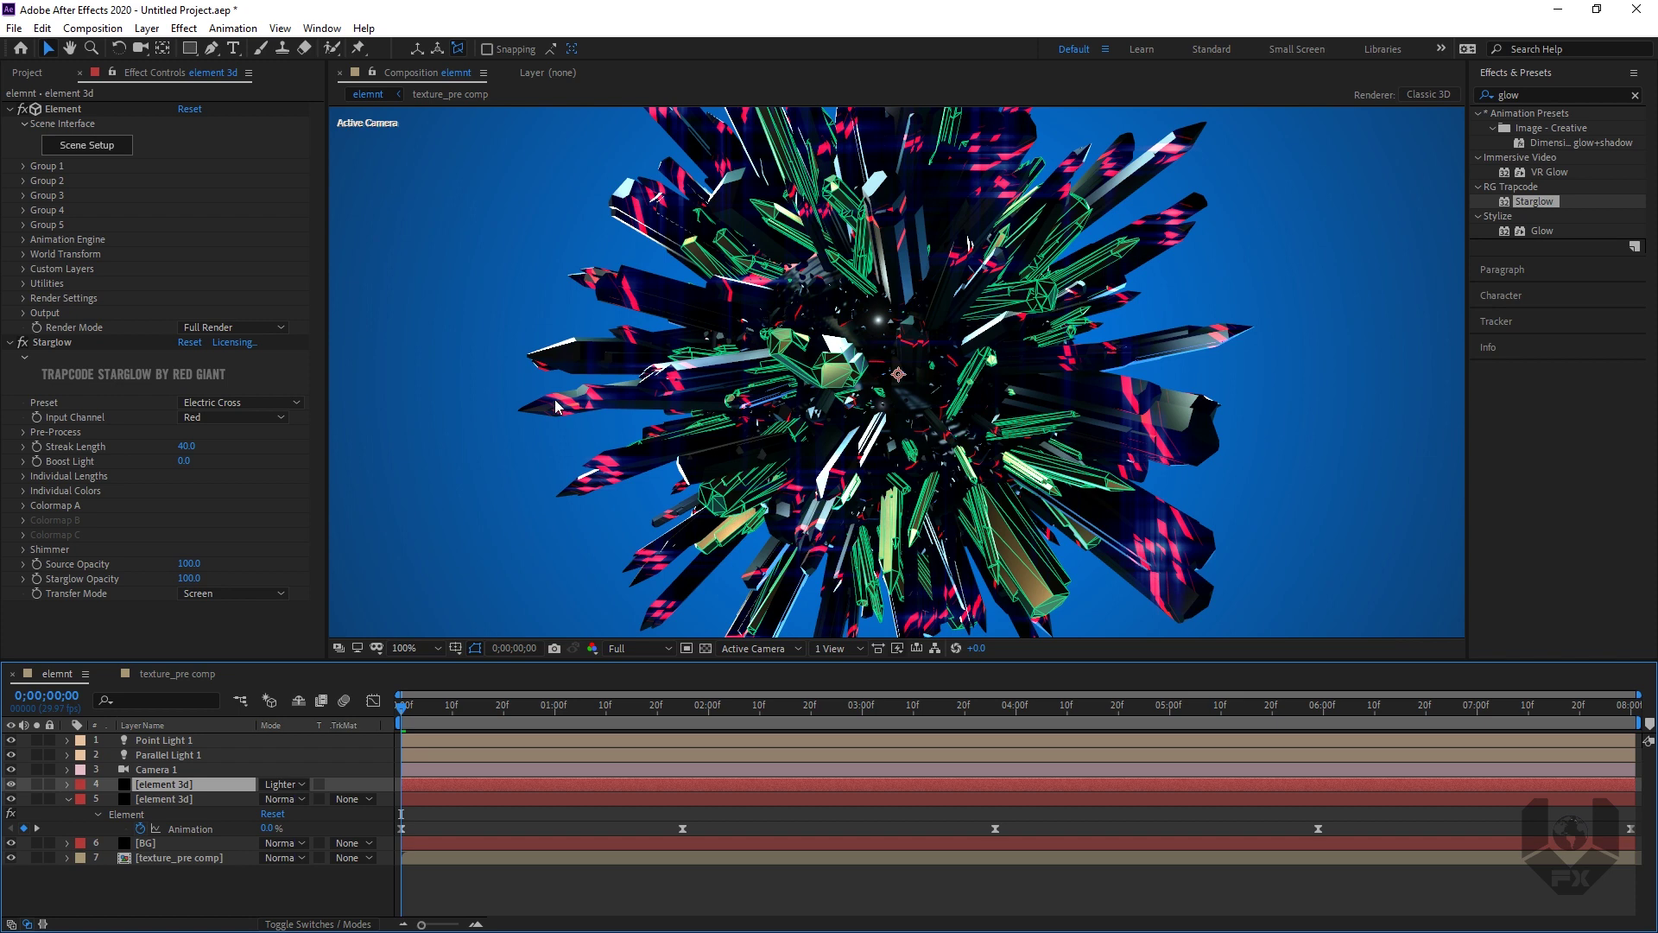
Step: Try Starglow's Tri Prism and Romantic presets on the upper [element 3d] layer
scroll(587, 482, up, 2)
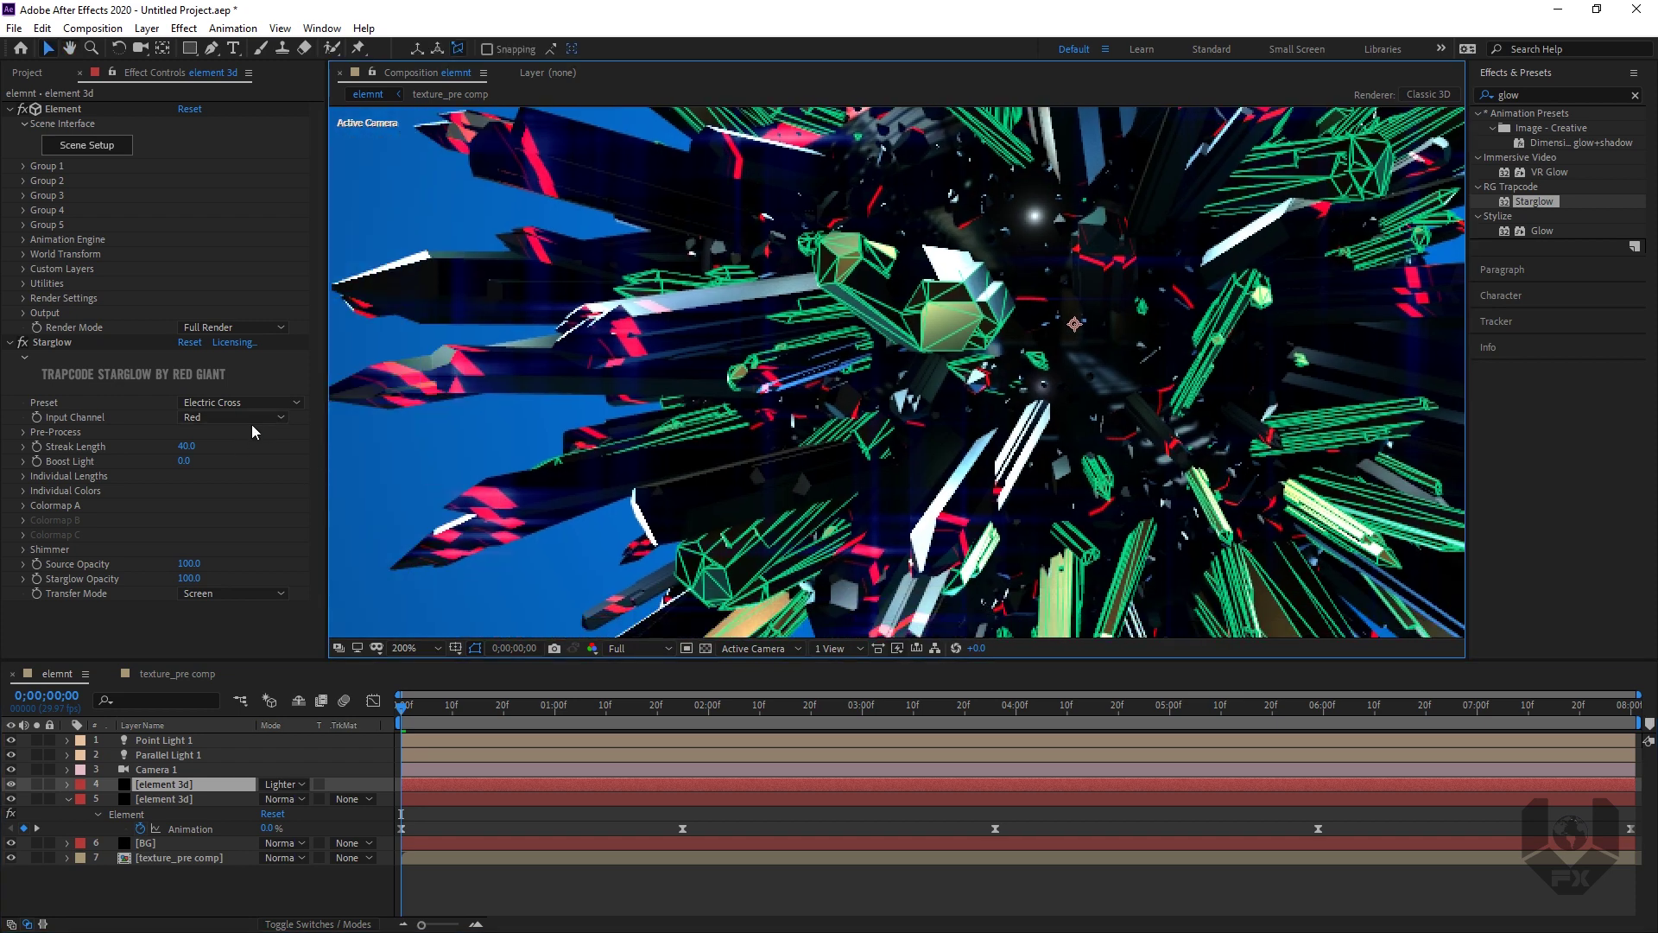
click(238, 402)
click(250, 395)
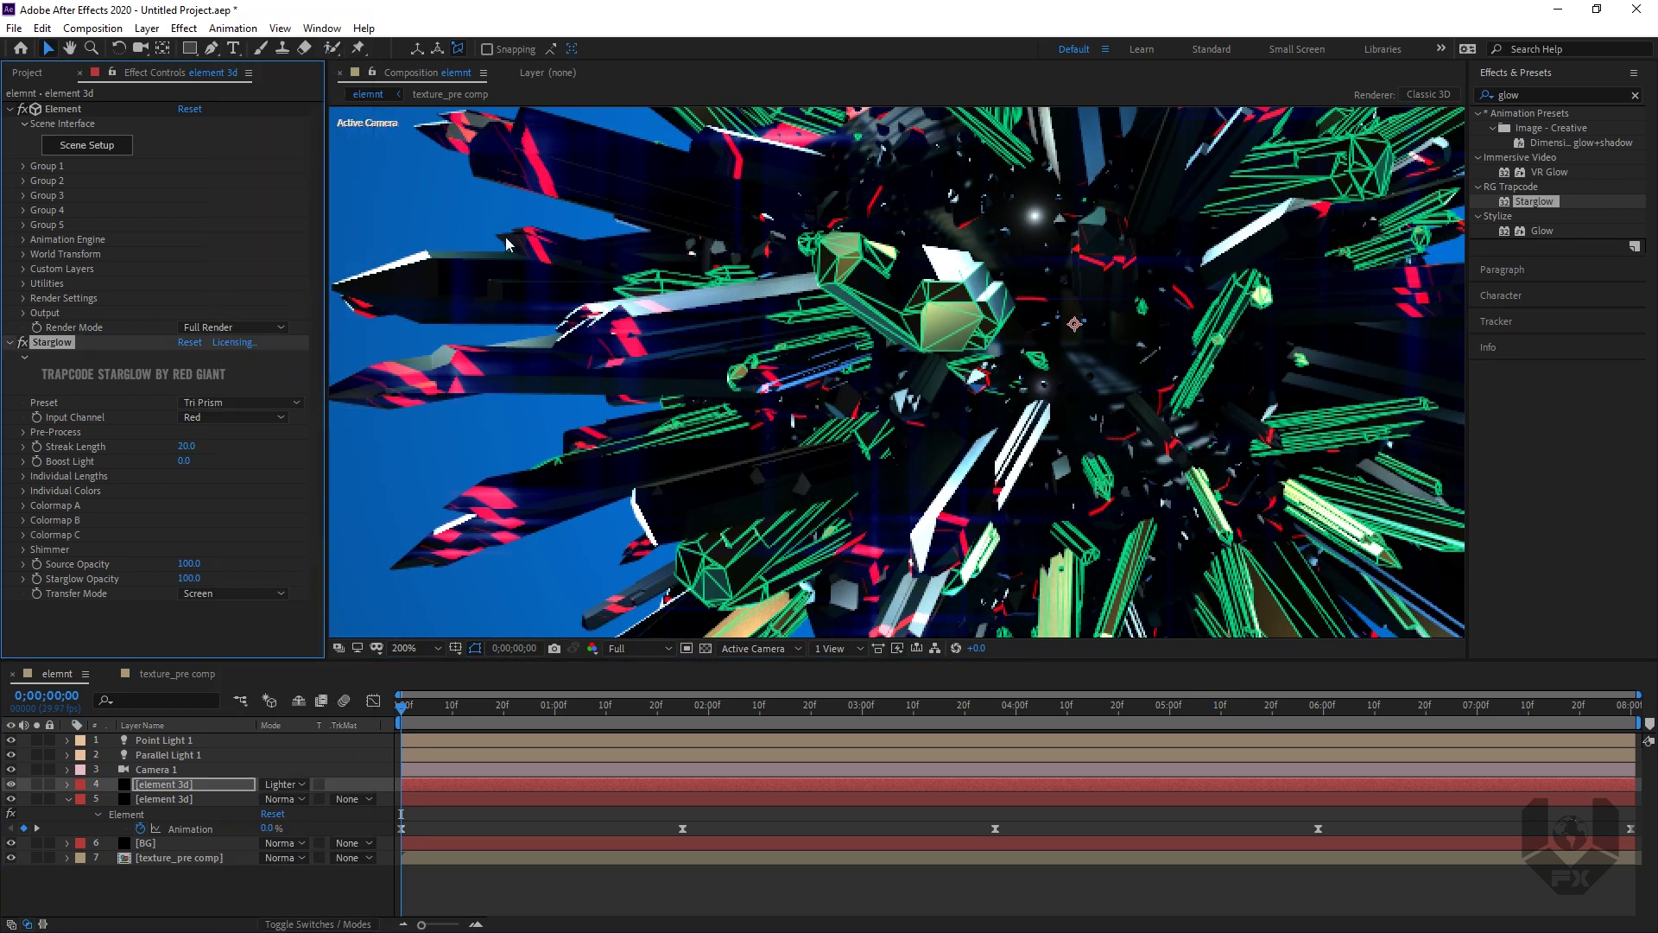
click(232, 403)
click(276, 534)
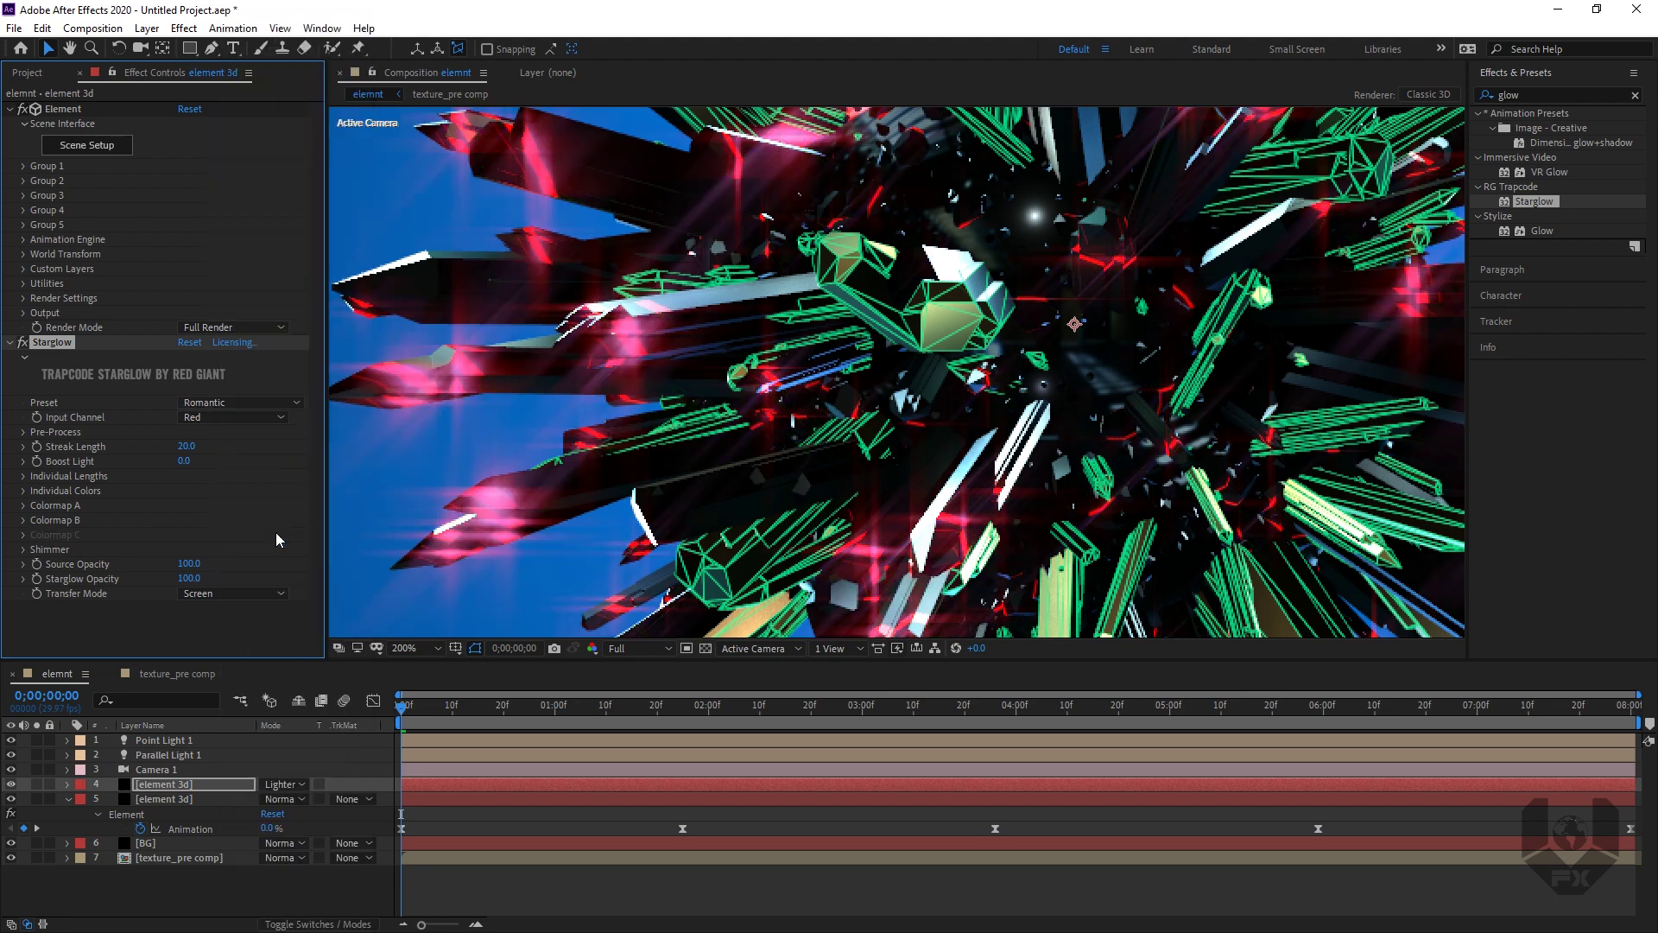
scroll(559, 439, down, 2)
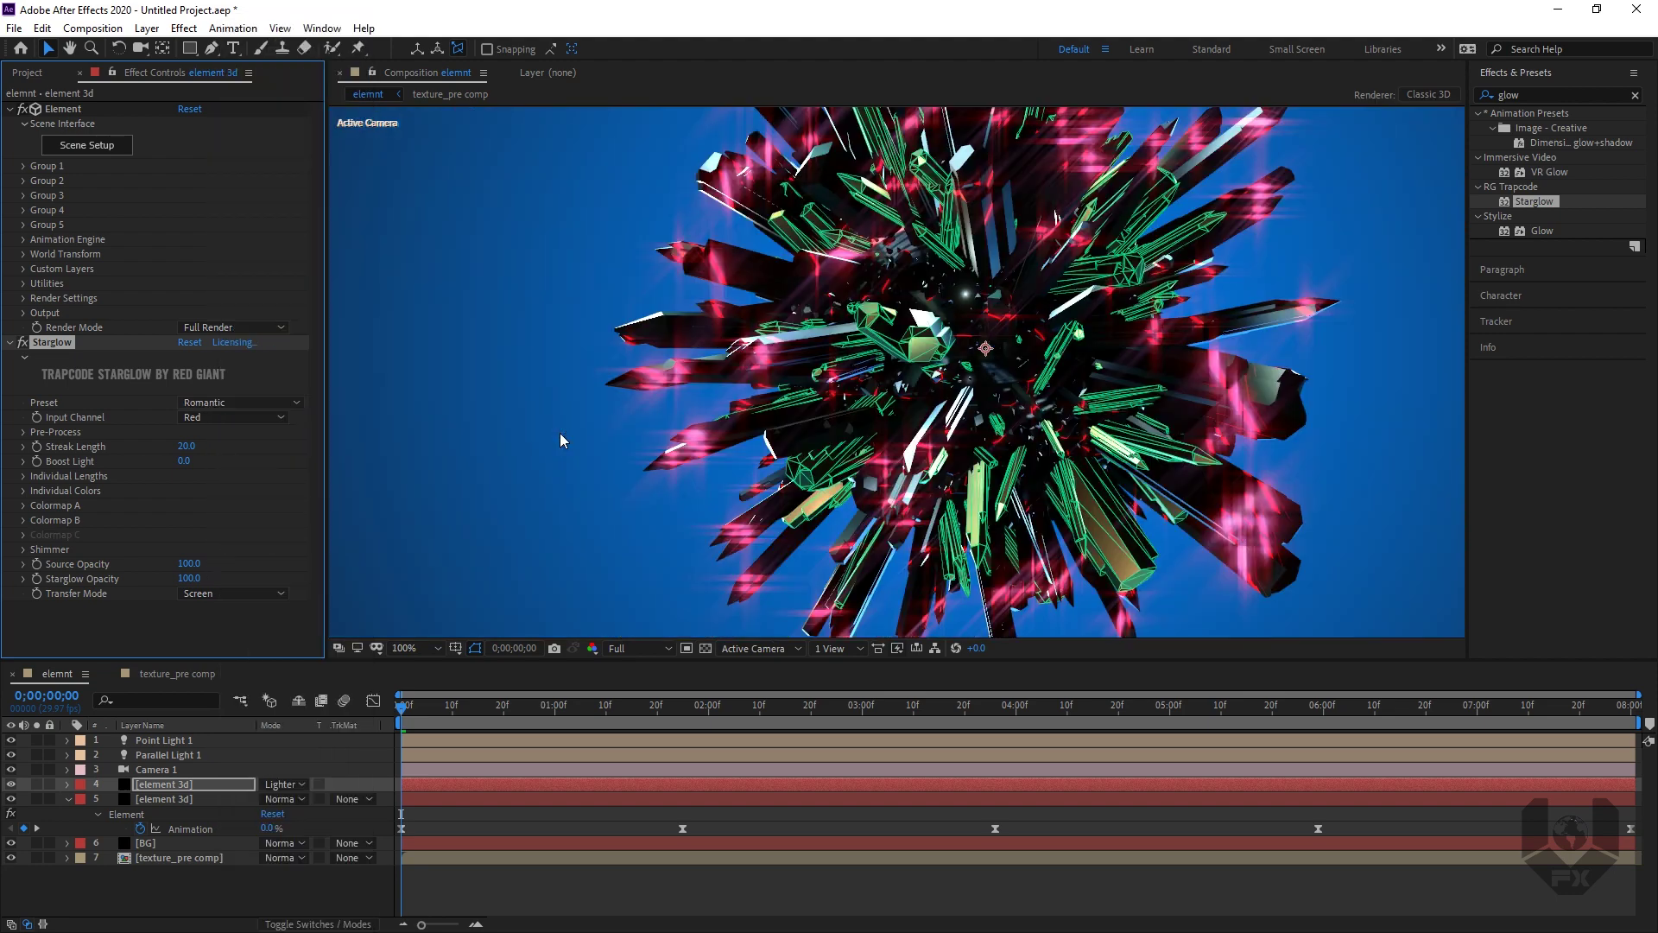
Step: Set Starglow's Preset to Electric X and its Streak Length to 9
click(194, 402)
click(294, 791)
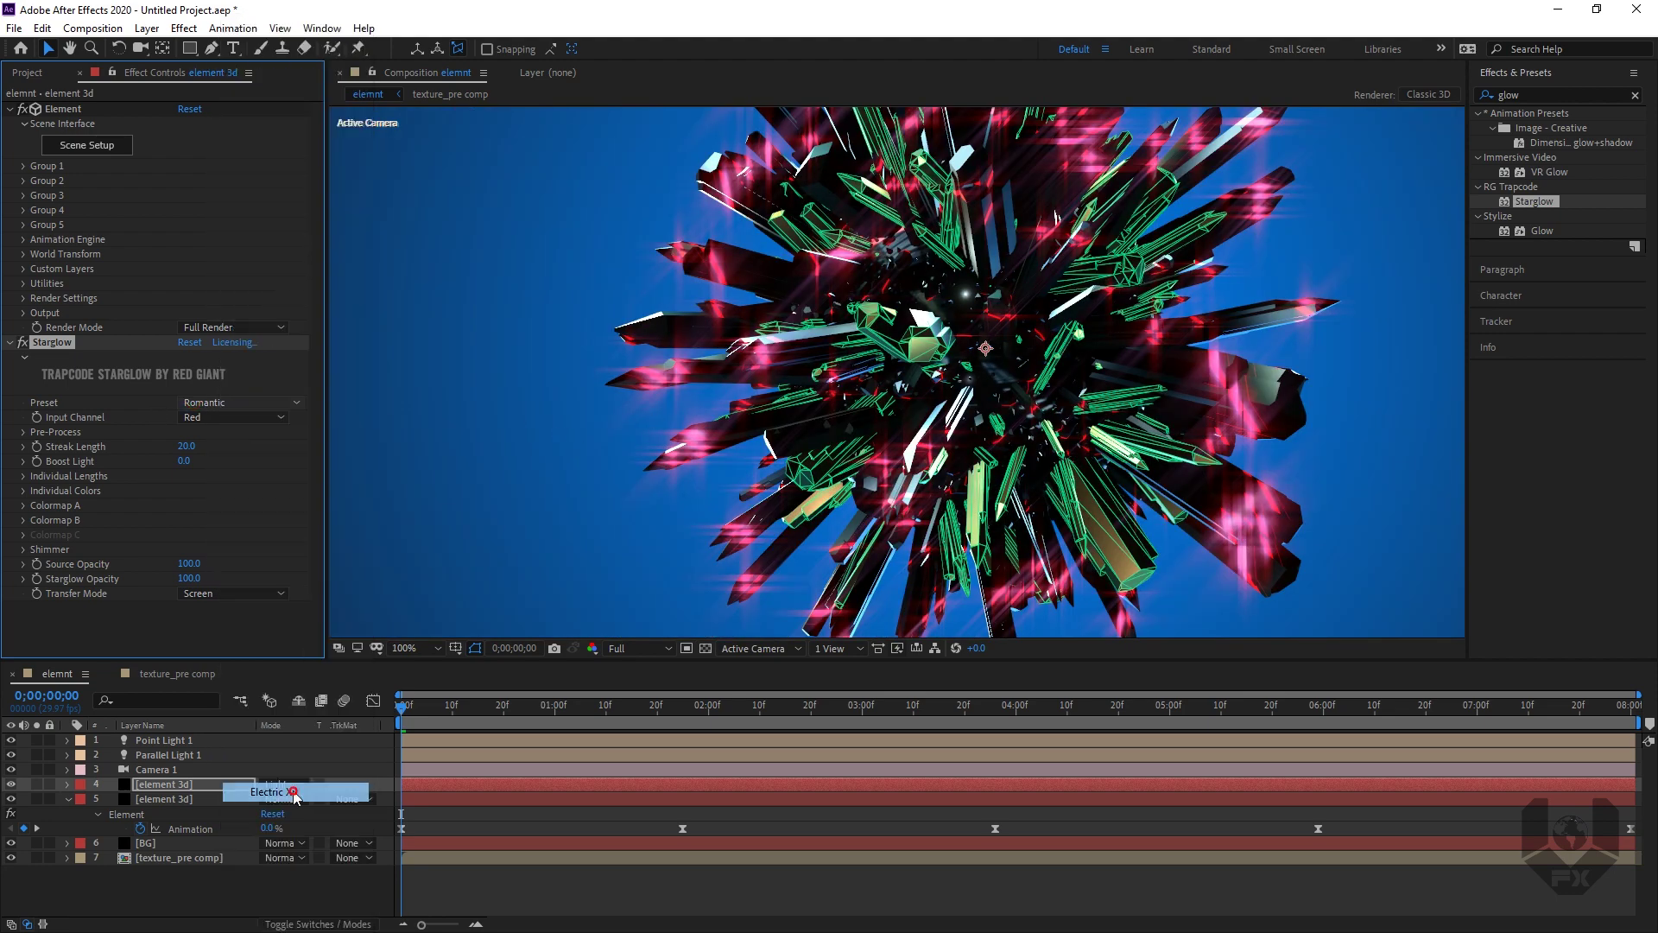
click(188, 446)
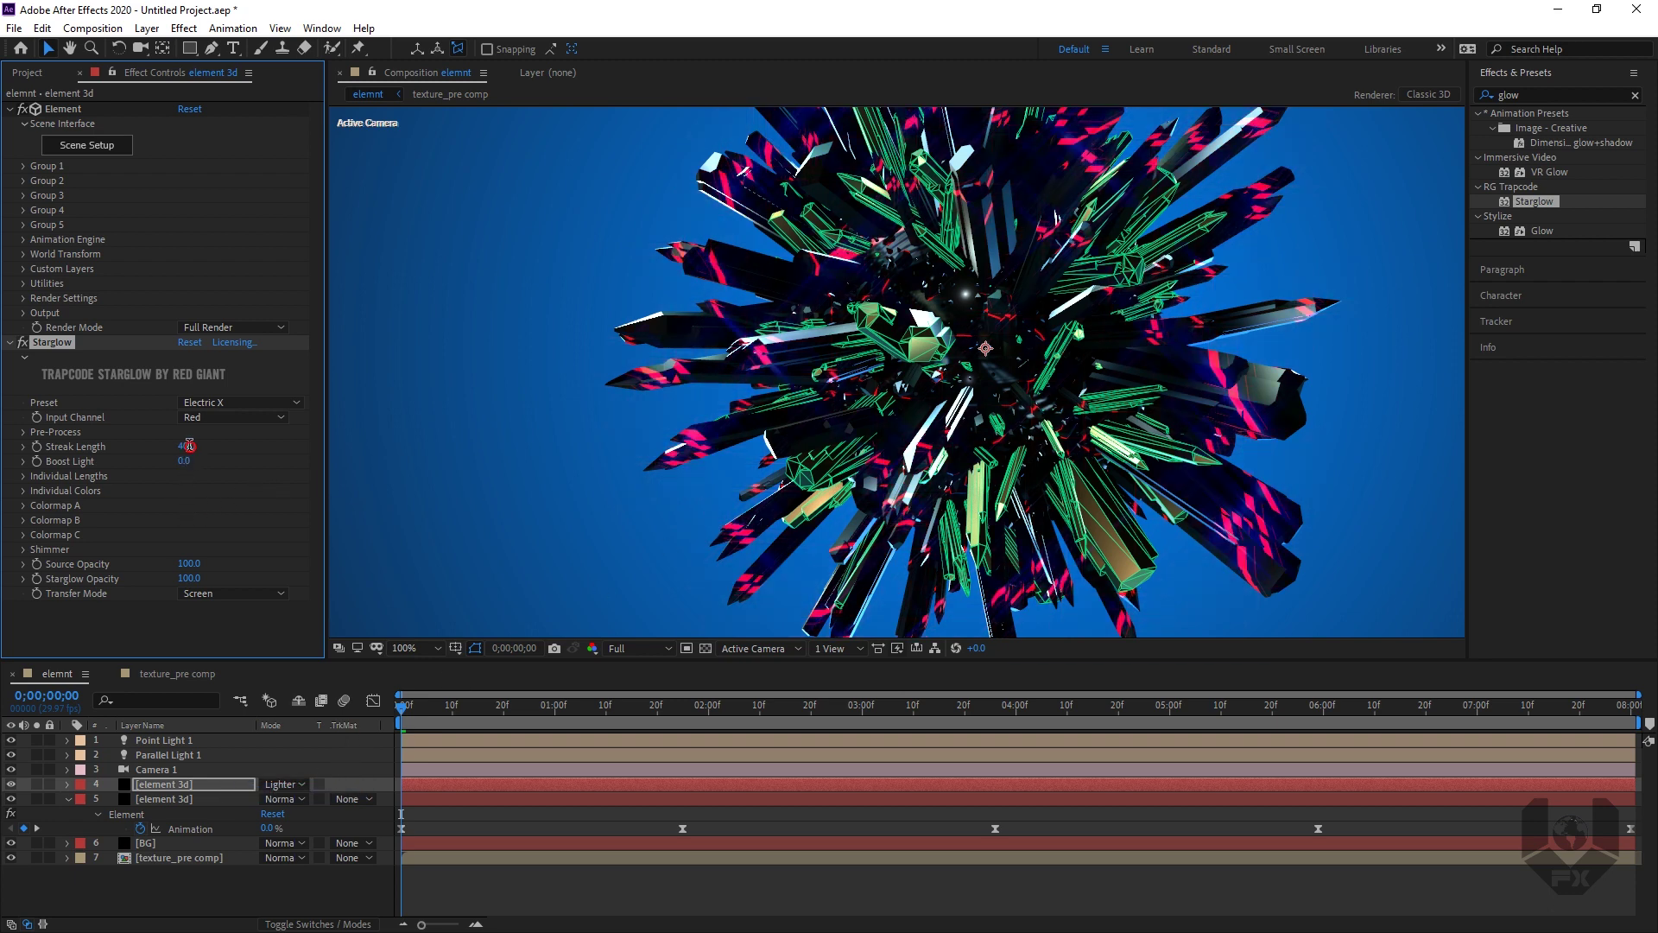
text(80)
key(Return)
drag(185, 448, 136, 464)
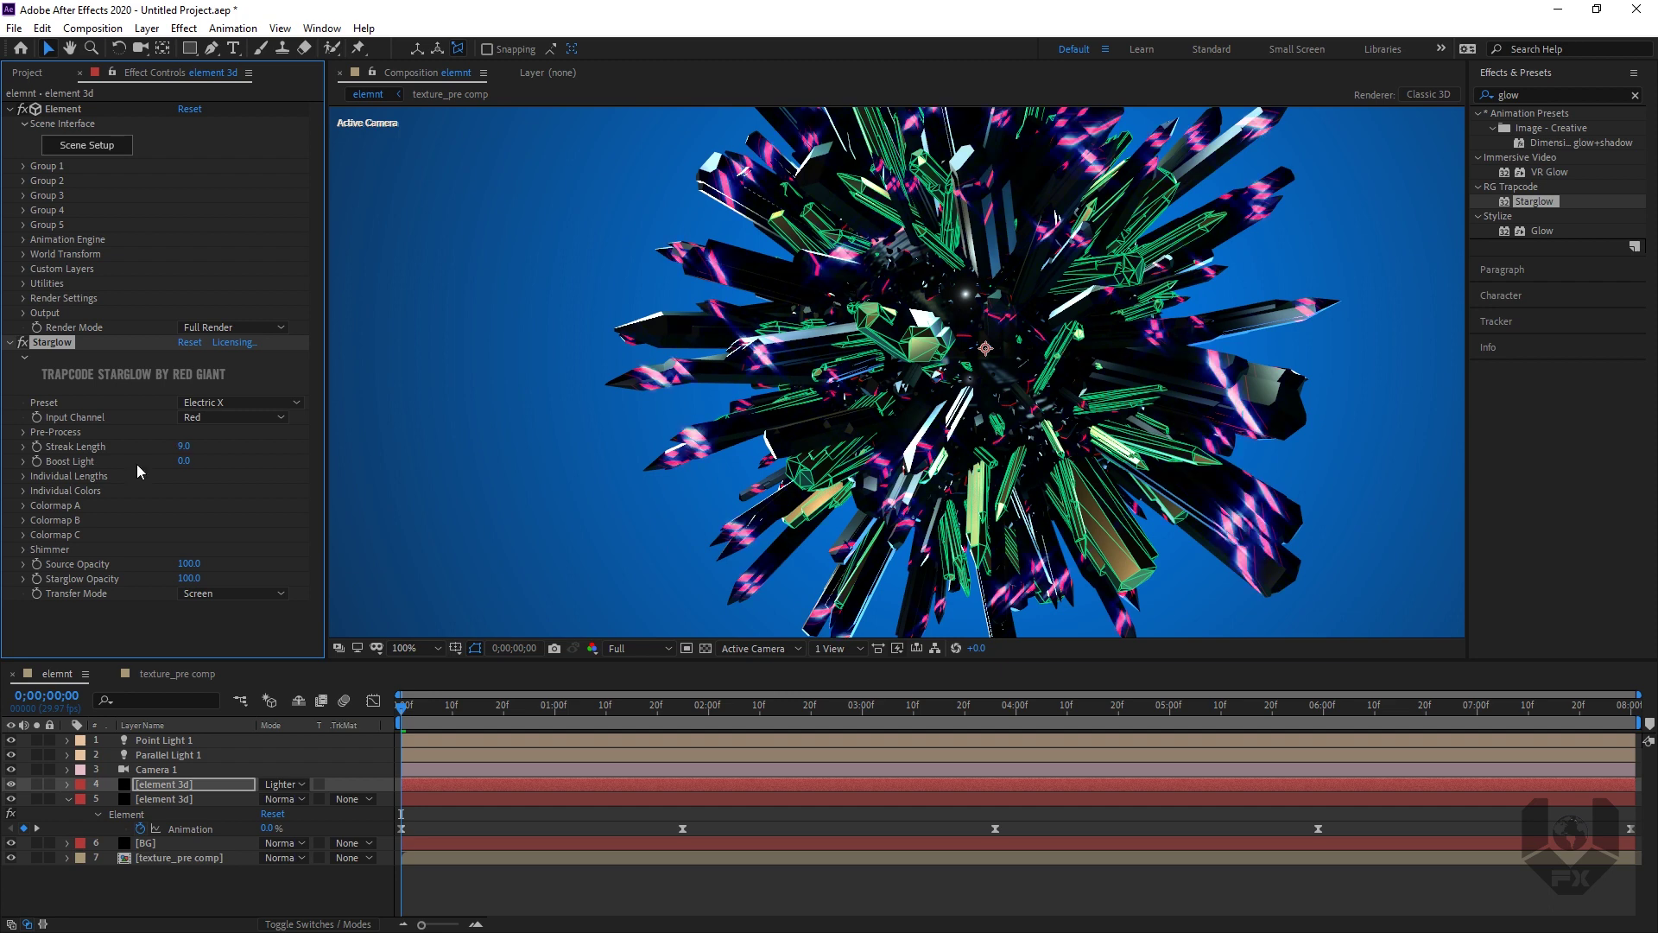
Step: Examine the glow on the crystals at 0;00;04;12 and at the first frame, both close up and with the whole composition fitted
drag(740, 418, 665, 444)
click(436, 648)
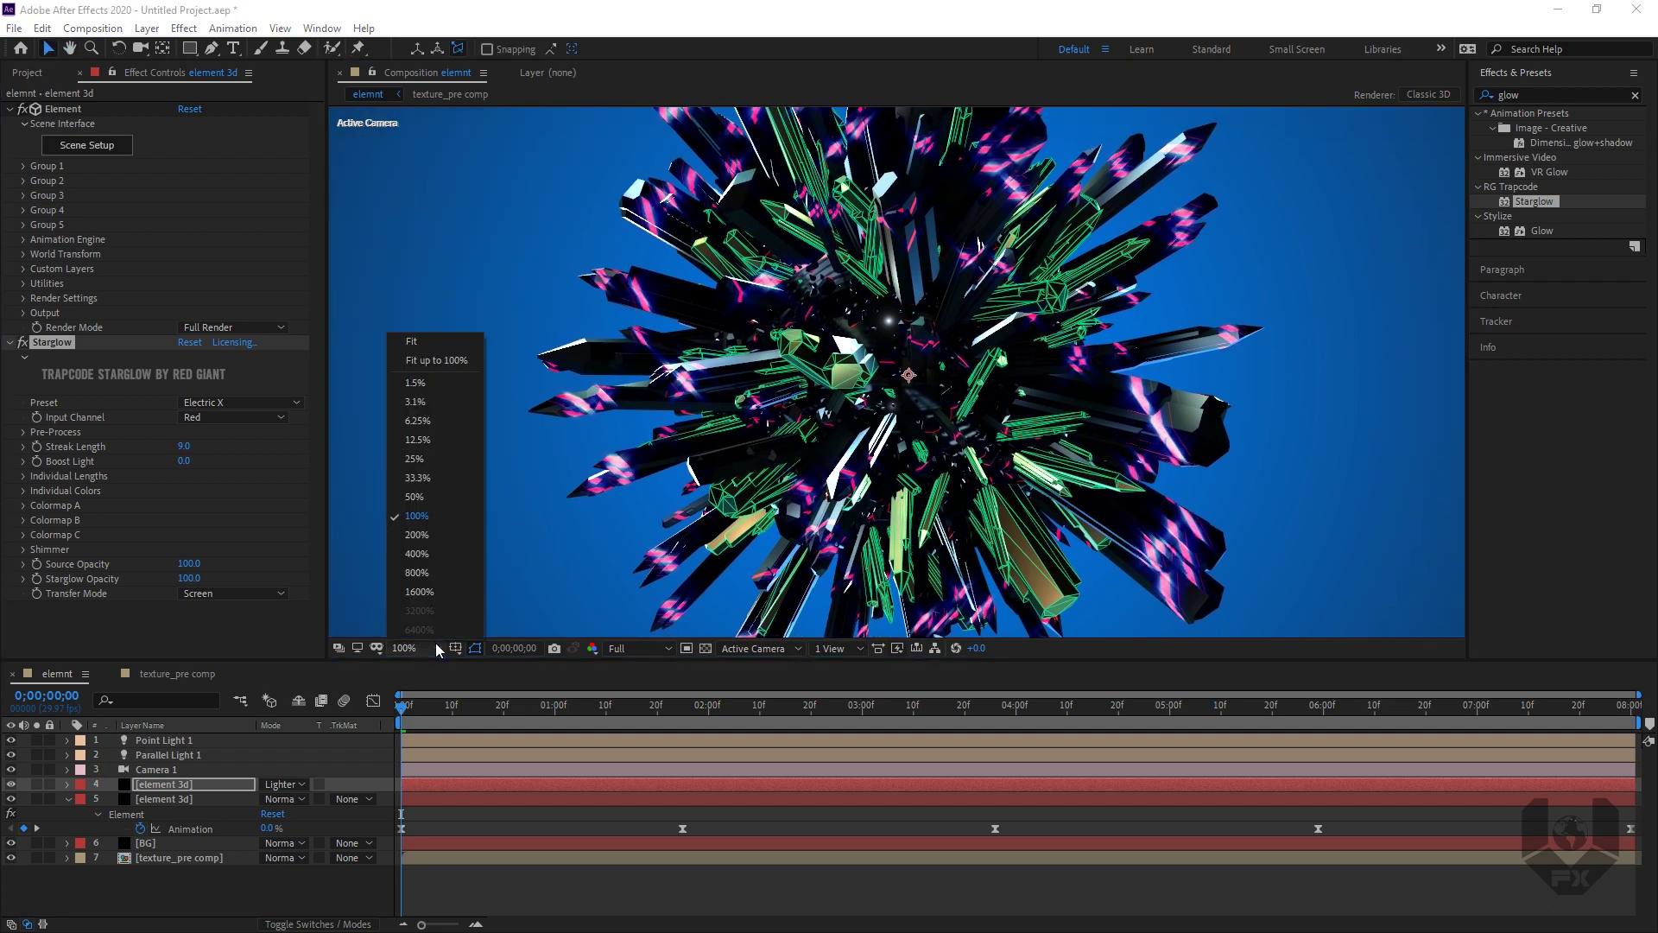
click(435, 361)
drag(1054, 708, 1076, 708)
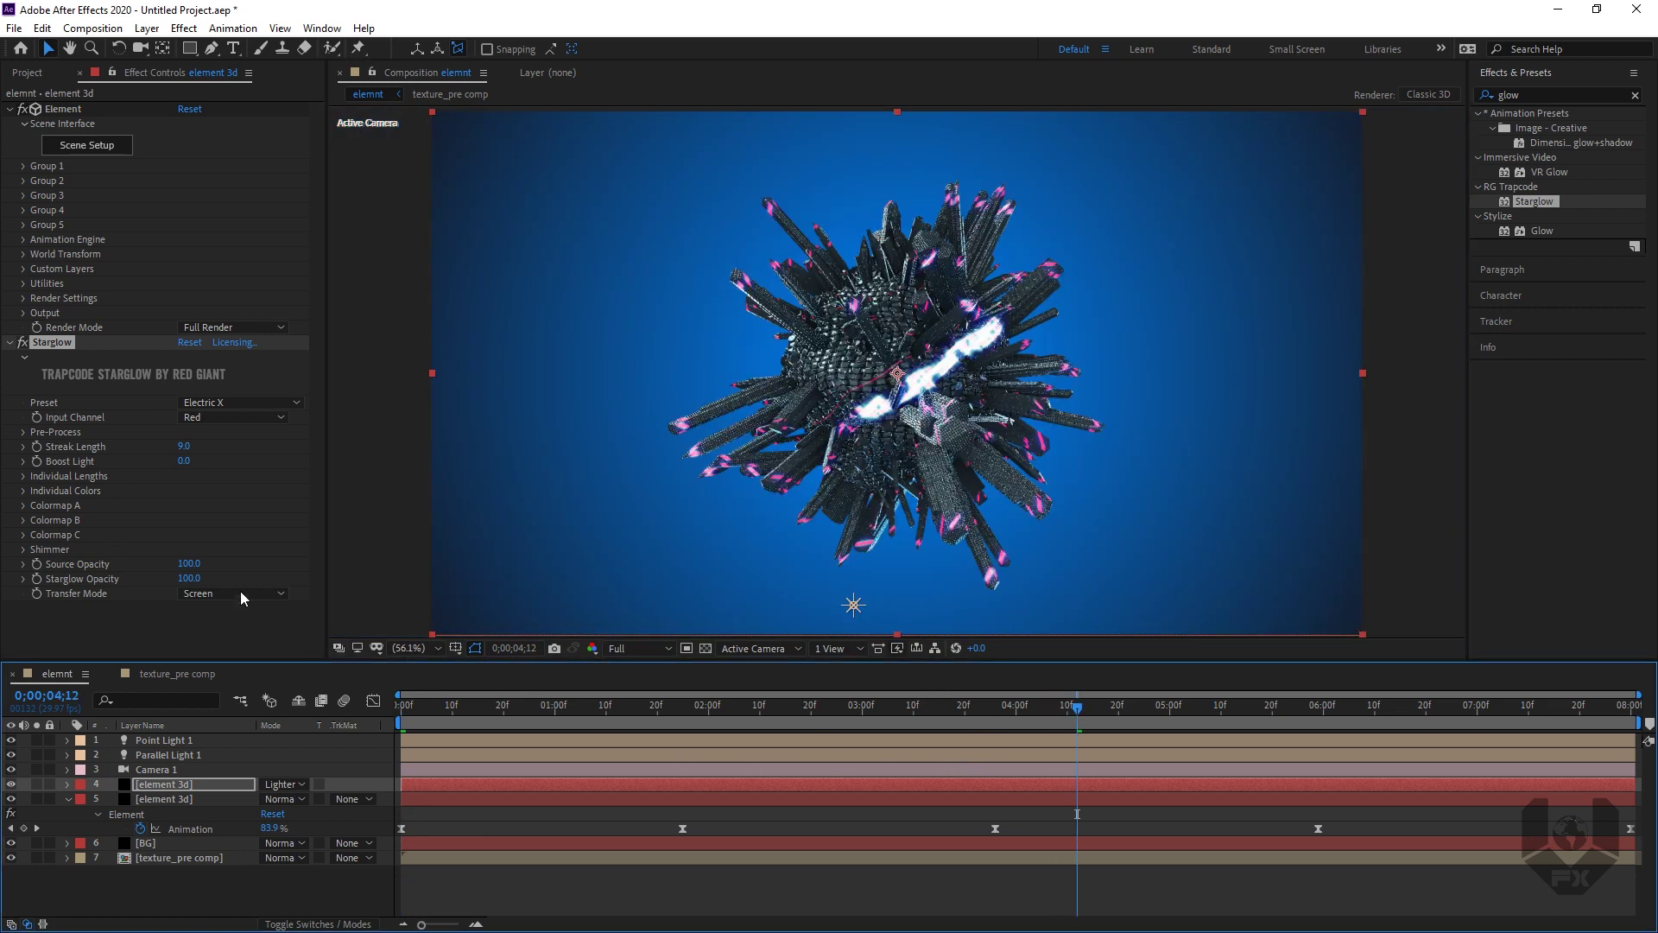
key(slash)
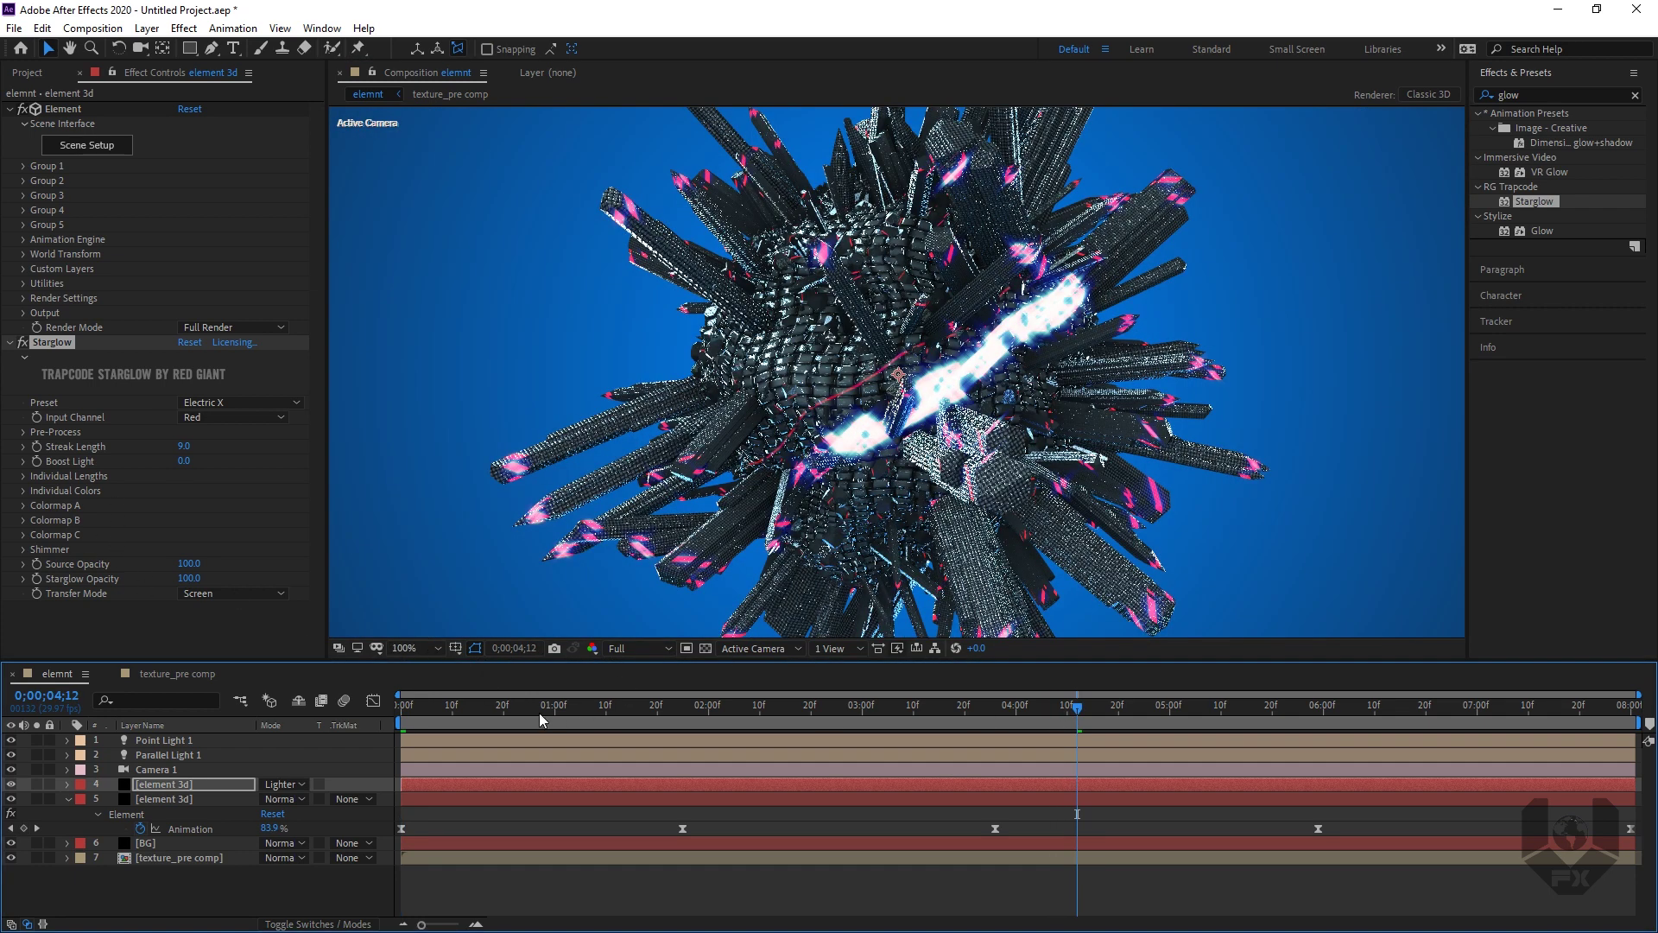
drag(441, 700, 348, 717)
key(comma)
key(comma)
click(432, 647)
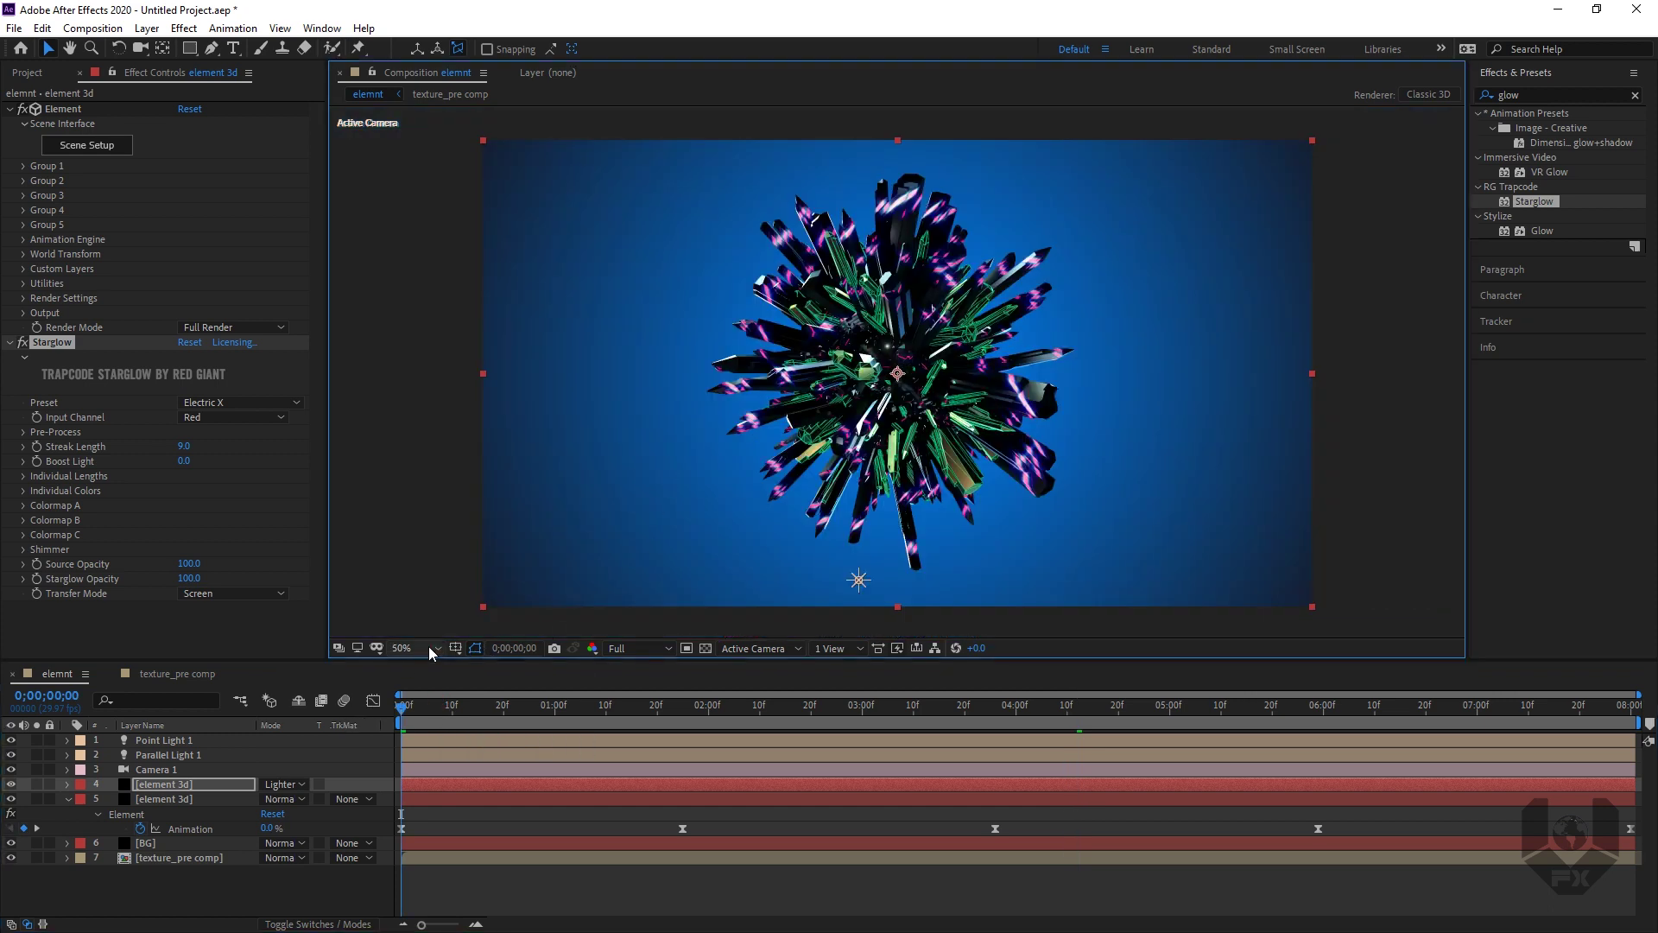
click(404, 361)
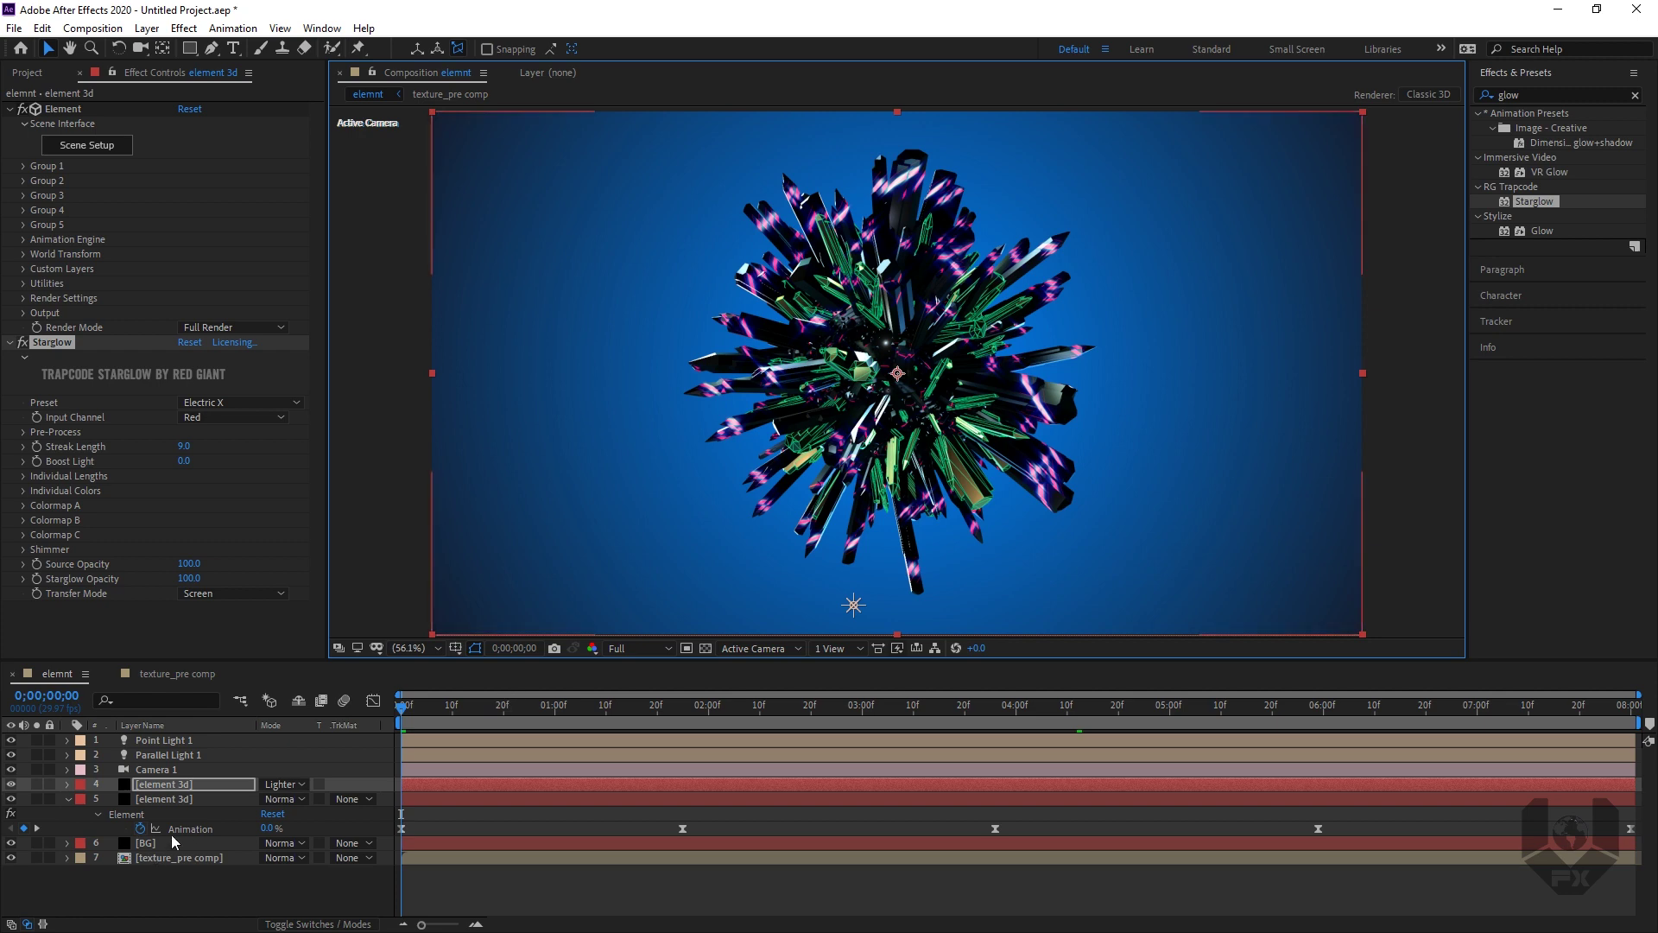
Step: Expand Camera 1's Camera Options and turn on Depth of Field
click(143, 769)
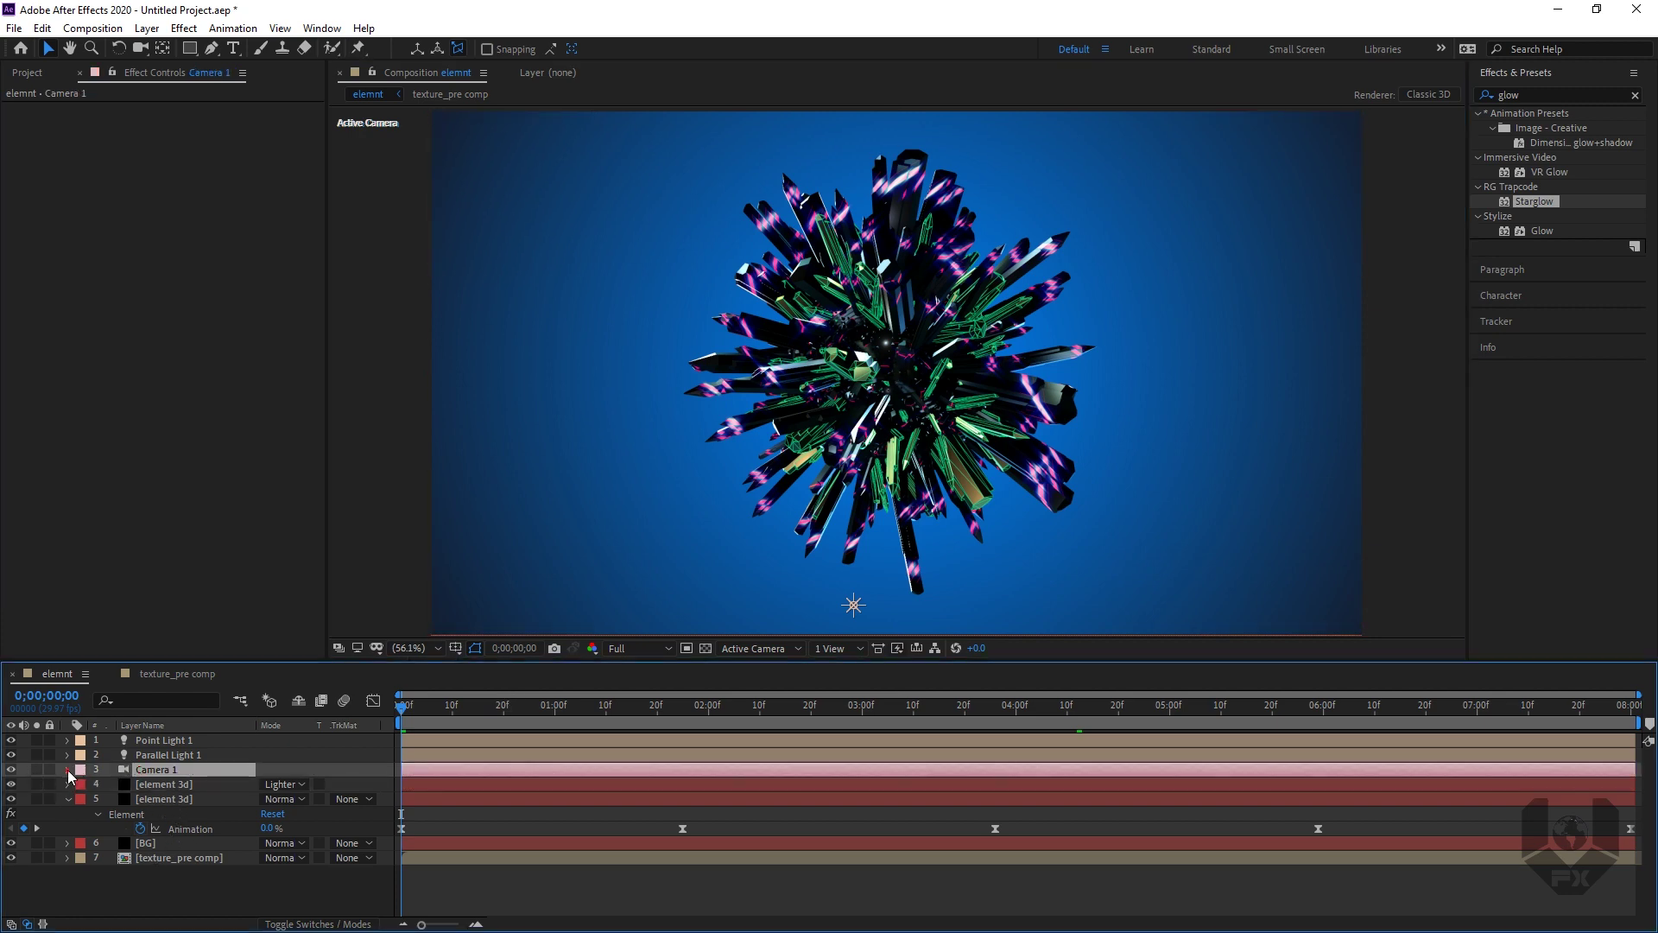
click(68, 769)
click(82, 800)
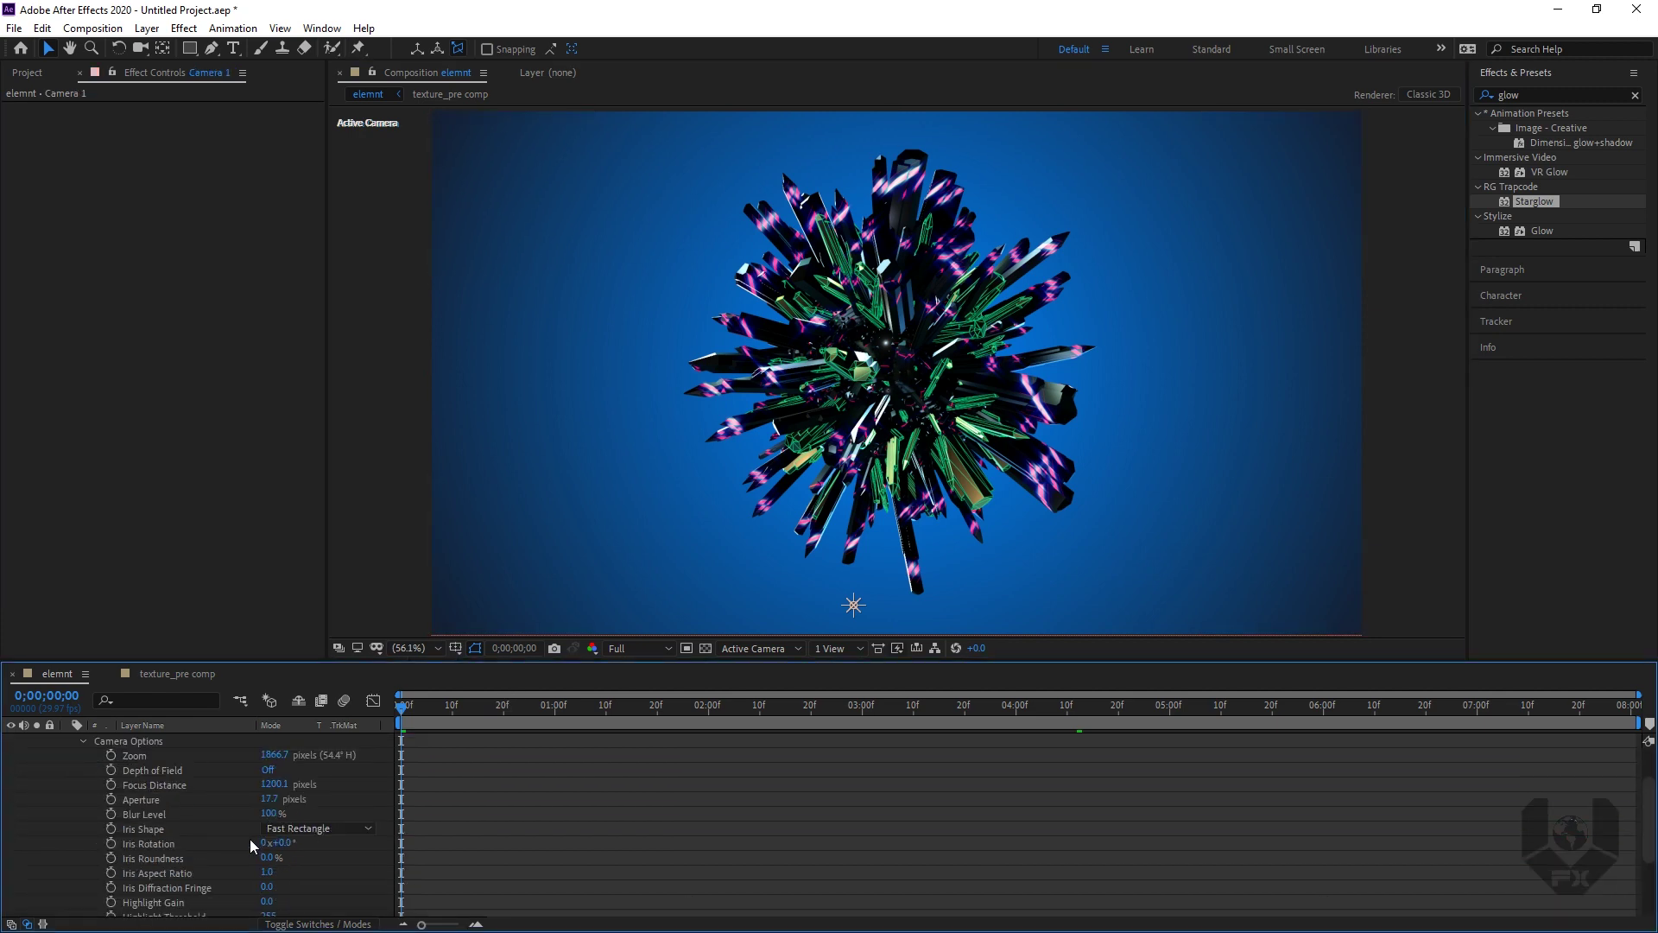
click(266, 770)
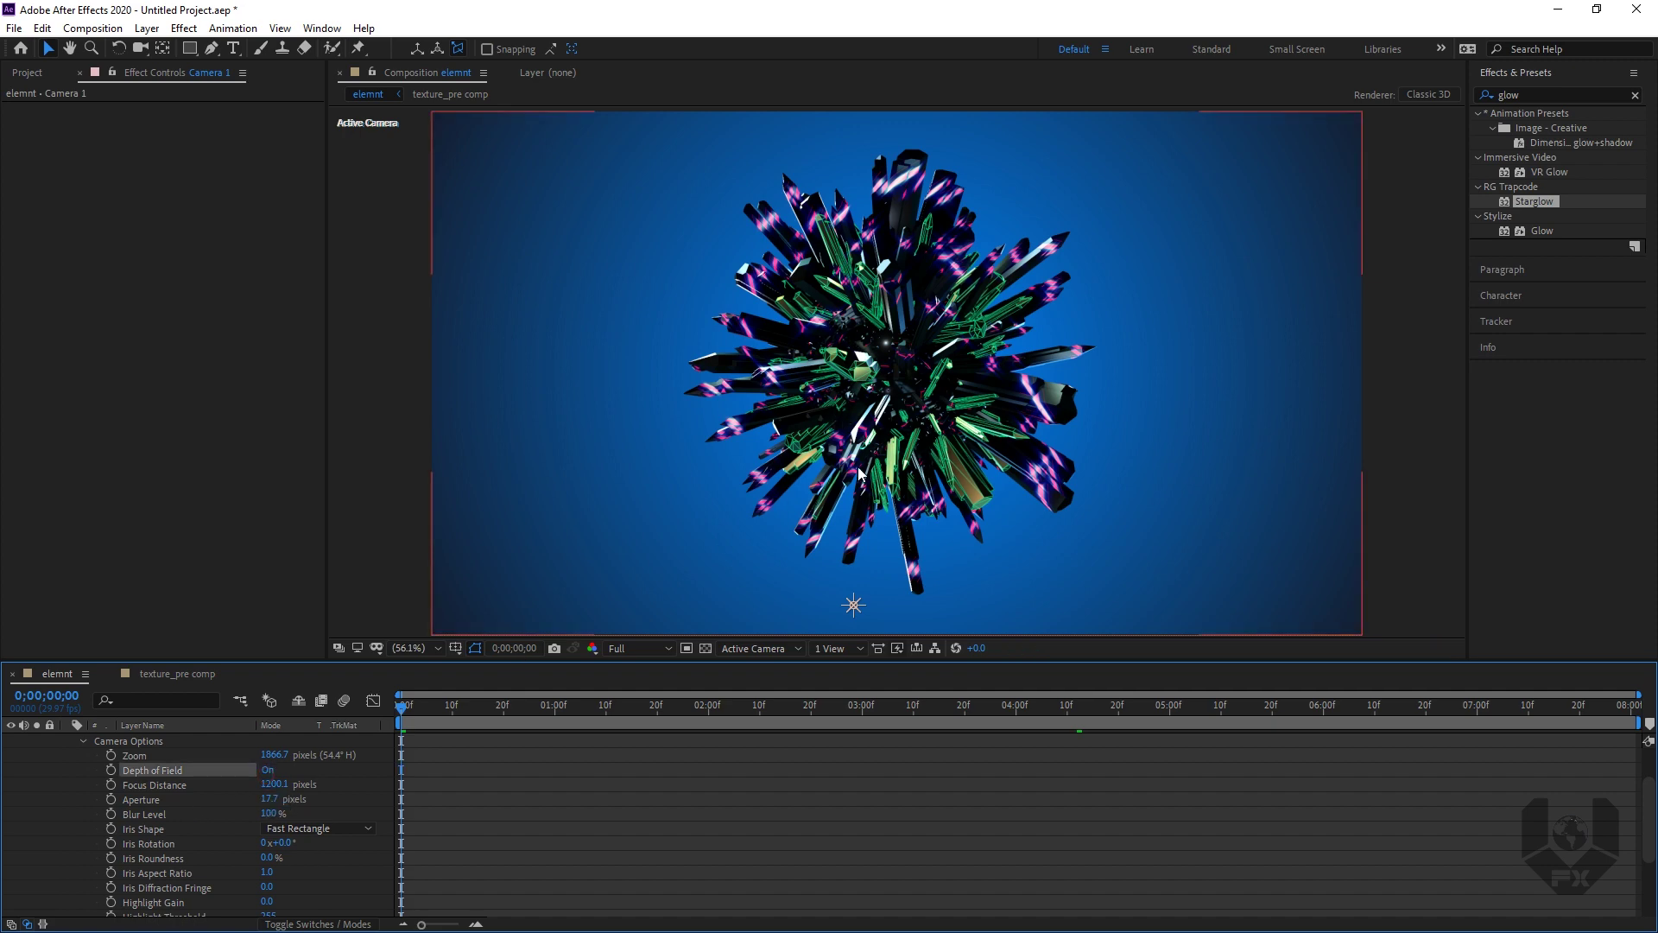
Step: Set the camera's Aperture to 53.7 and Focus Distance to 1160.1 pixels at Quarter preview resolution, and restore Full resolution
click(639, 649)
click(641, 747)
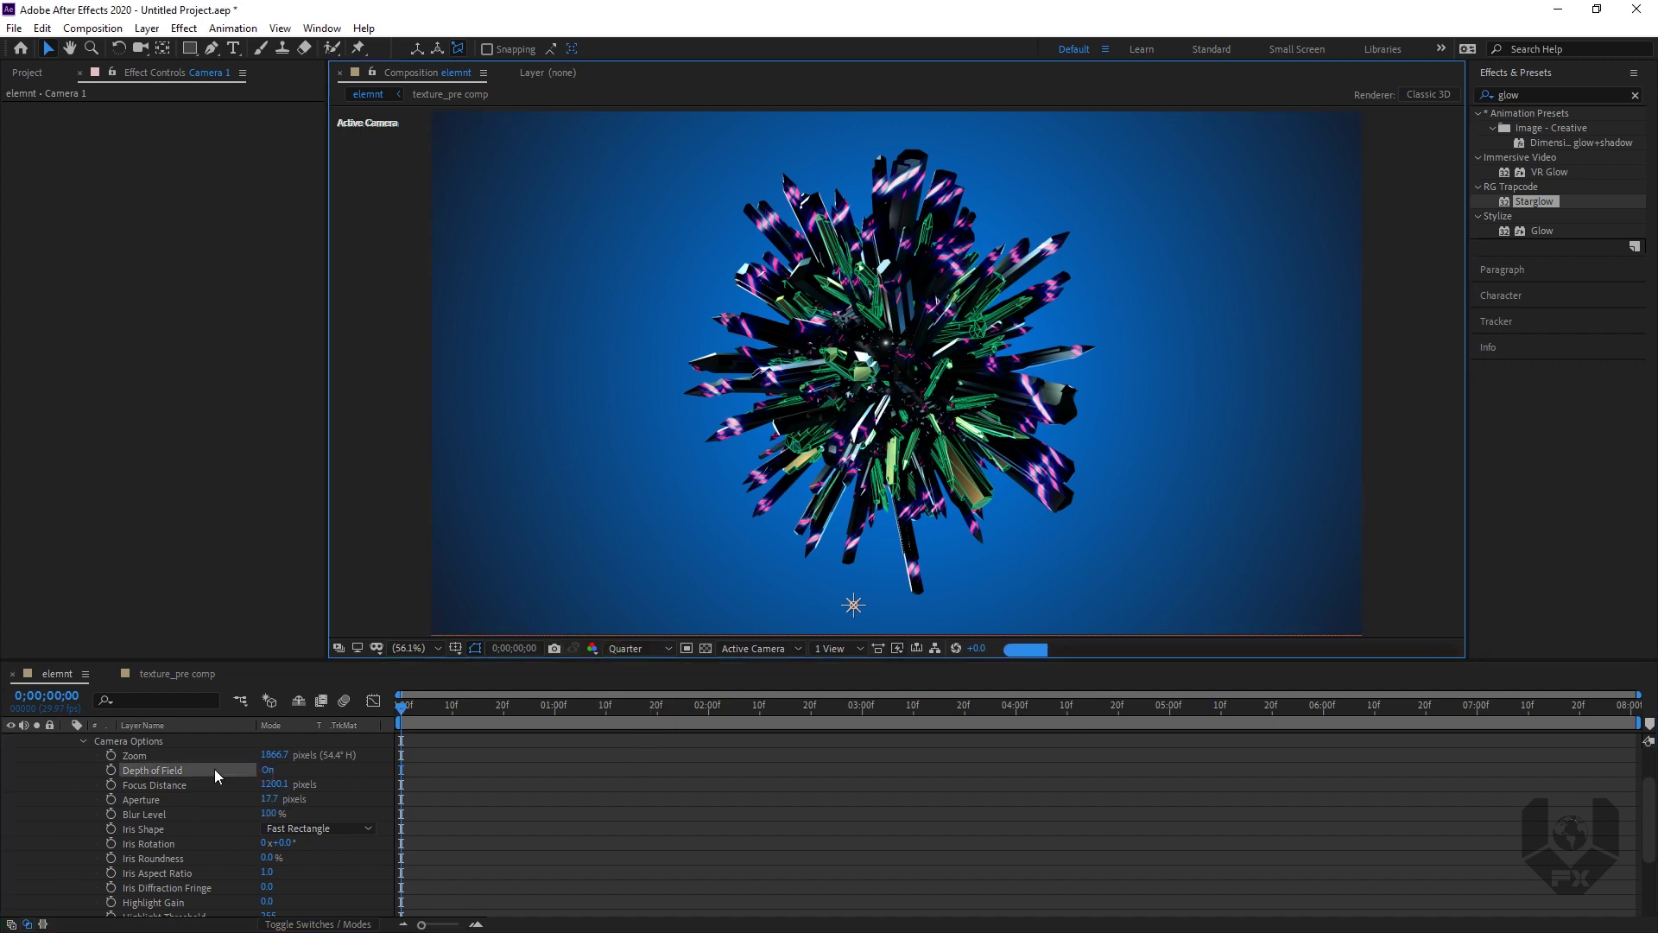
mouse_move(270, 805)
mouse_down()
mouse_move(281, 783)
mouse_move(321, 784)
mouse_move(260, 784)
mouse_move(275, 783)
mouse_up()
click(622, 648)
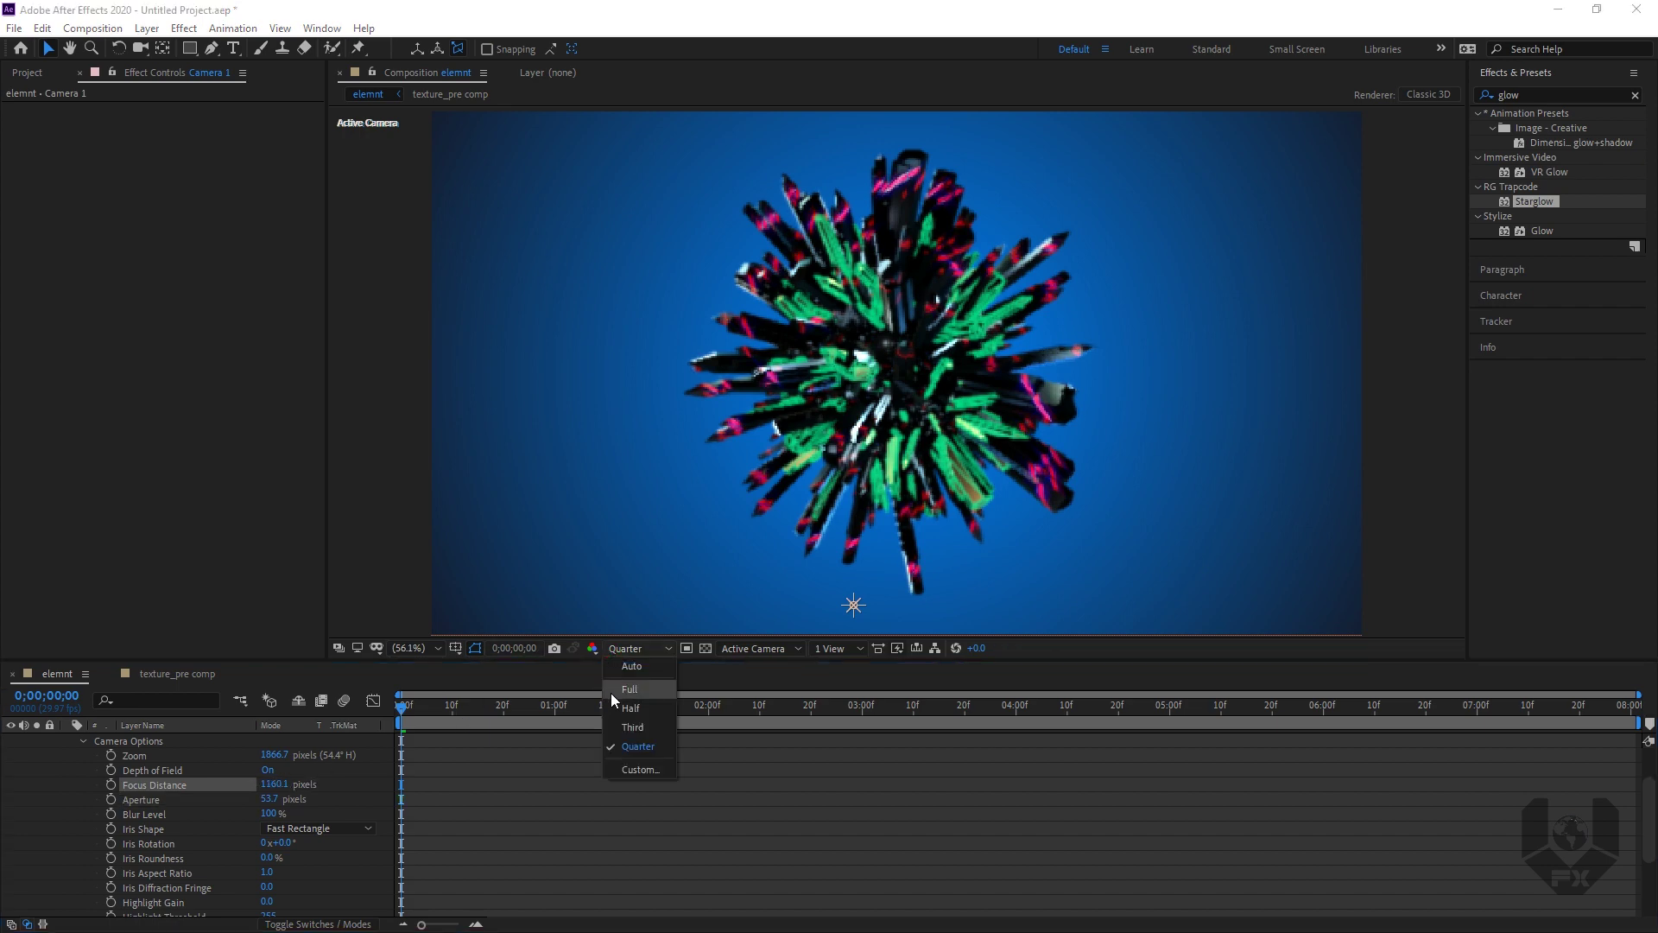
click(612, 692)
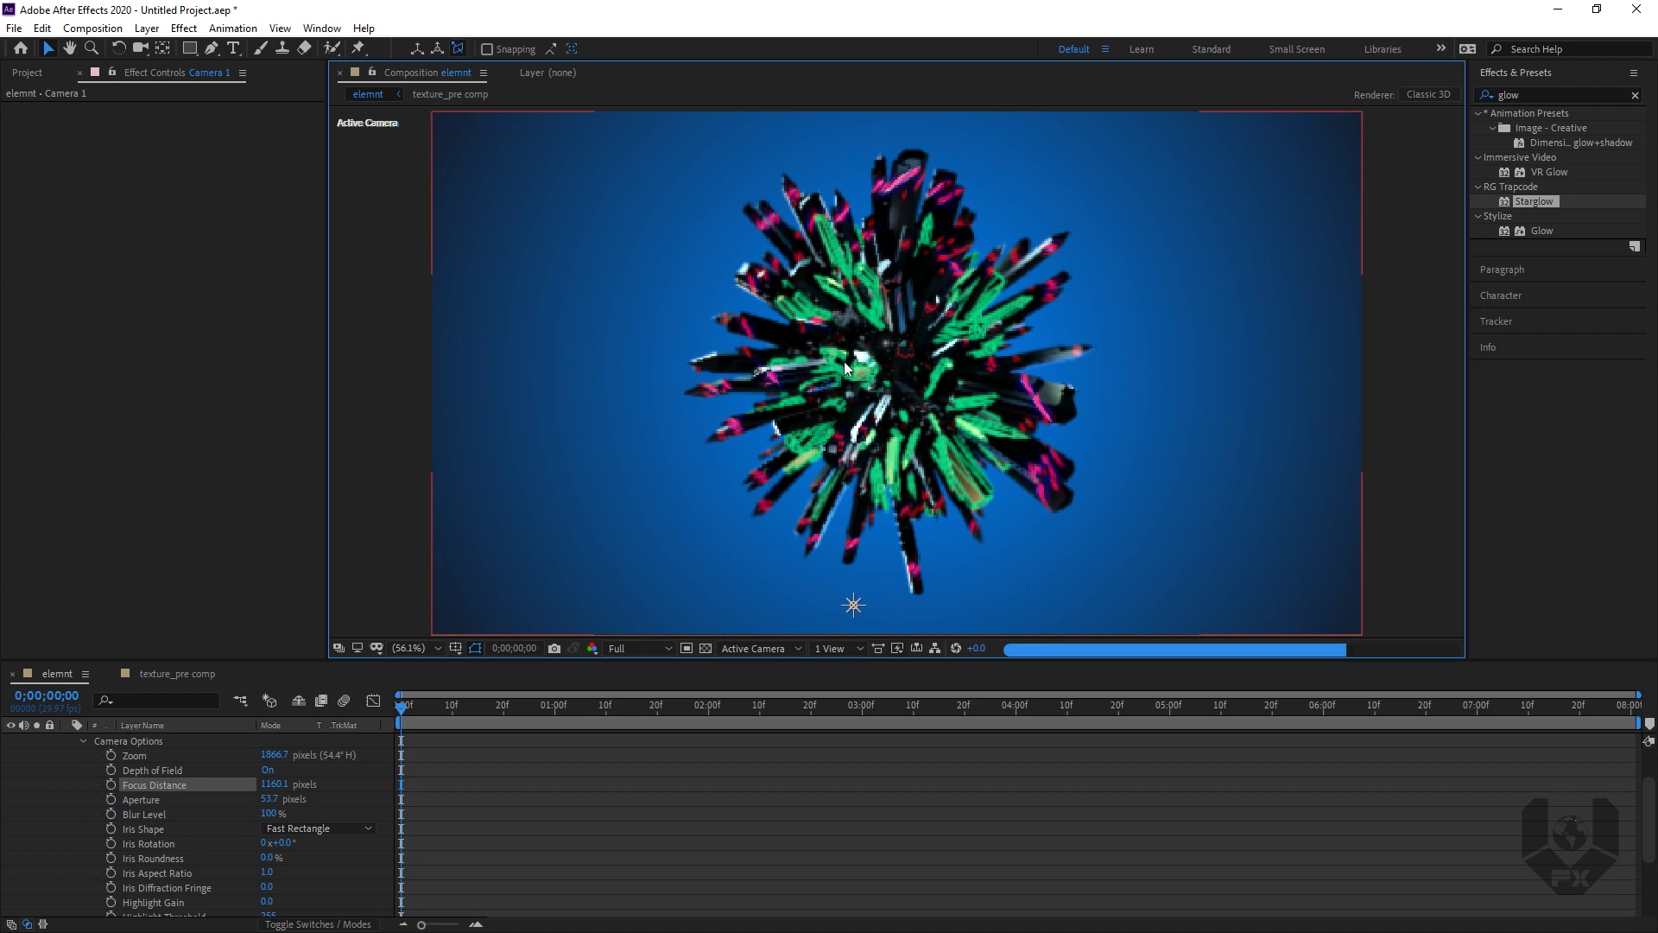
Step: Inspect the depth blur on the crystals up close and set the camera's Focus Distance to 1200 pixels
key(slash)
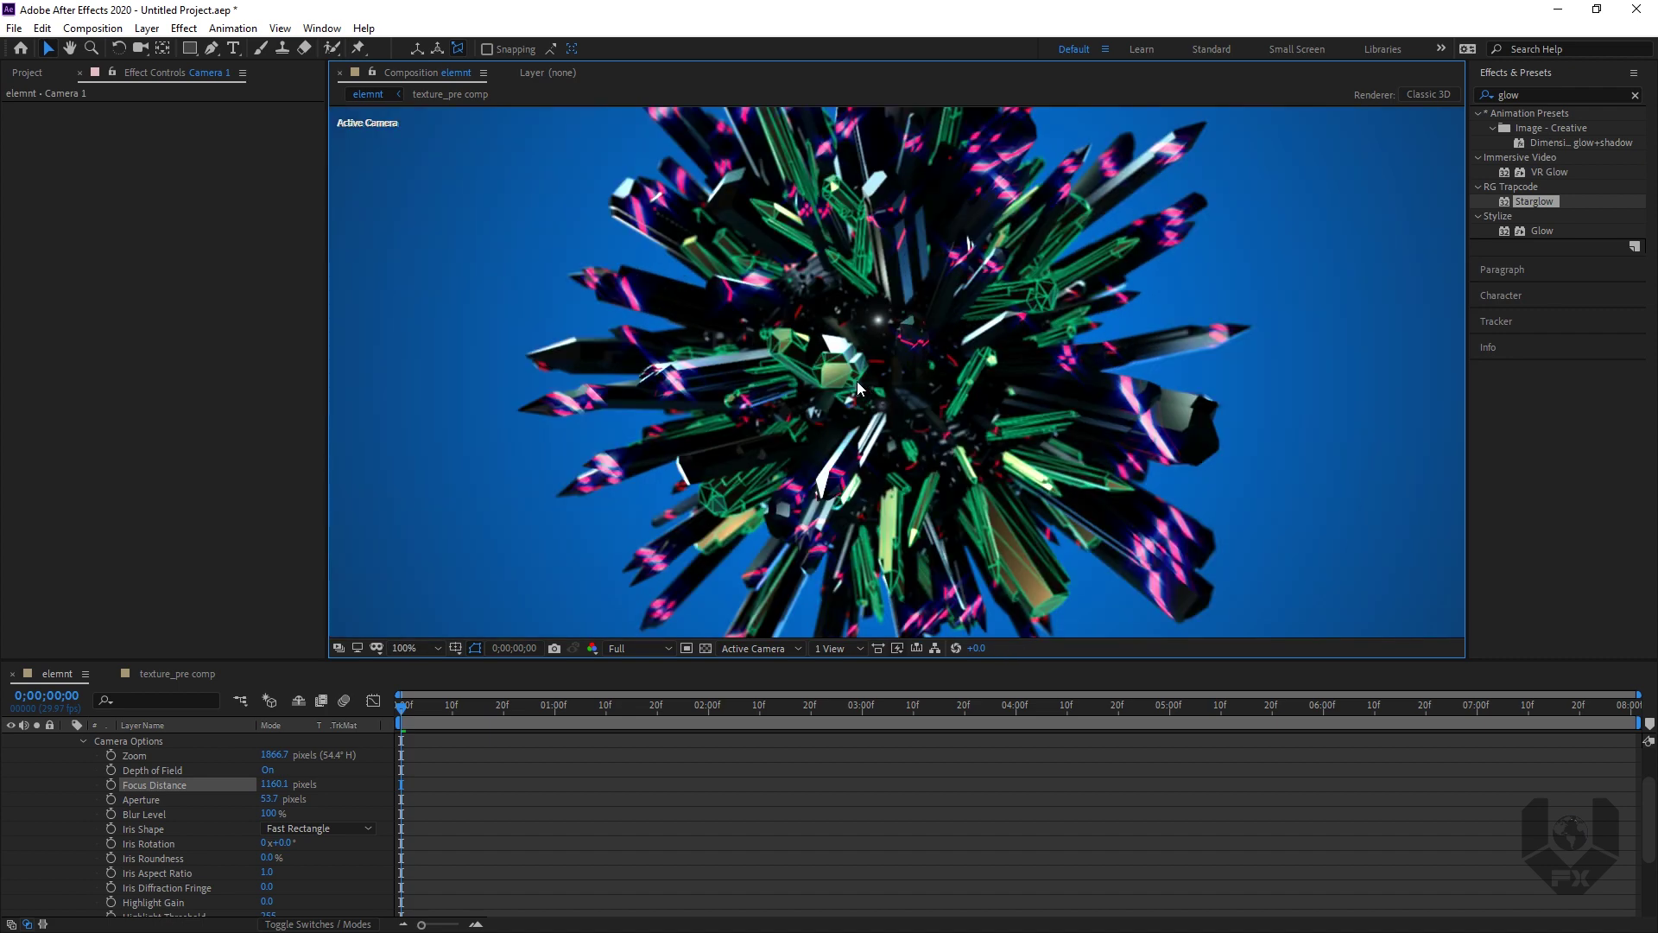
scroll(856, 381, up, 2)
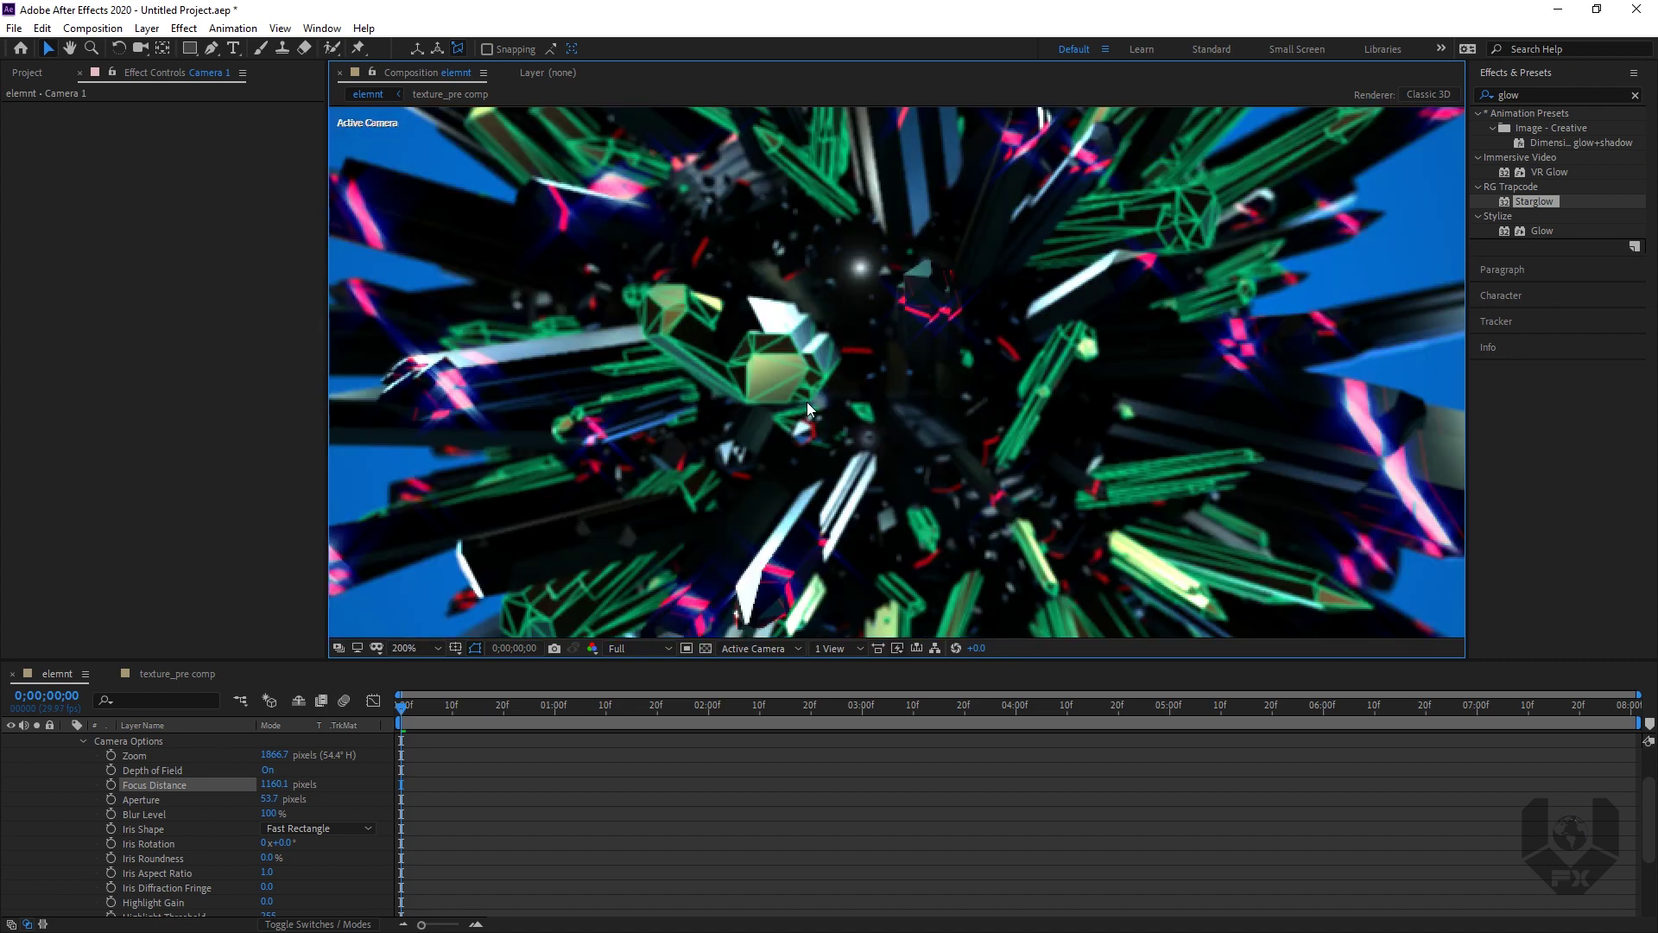
click(274, 783)
text(1200)
key(Return)
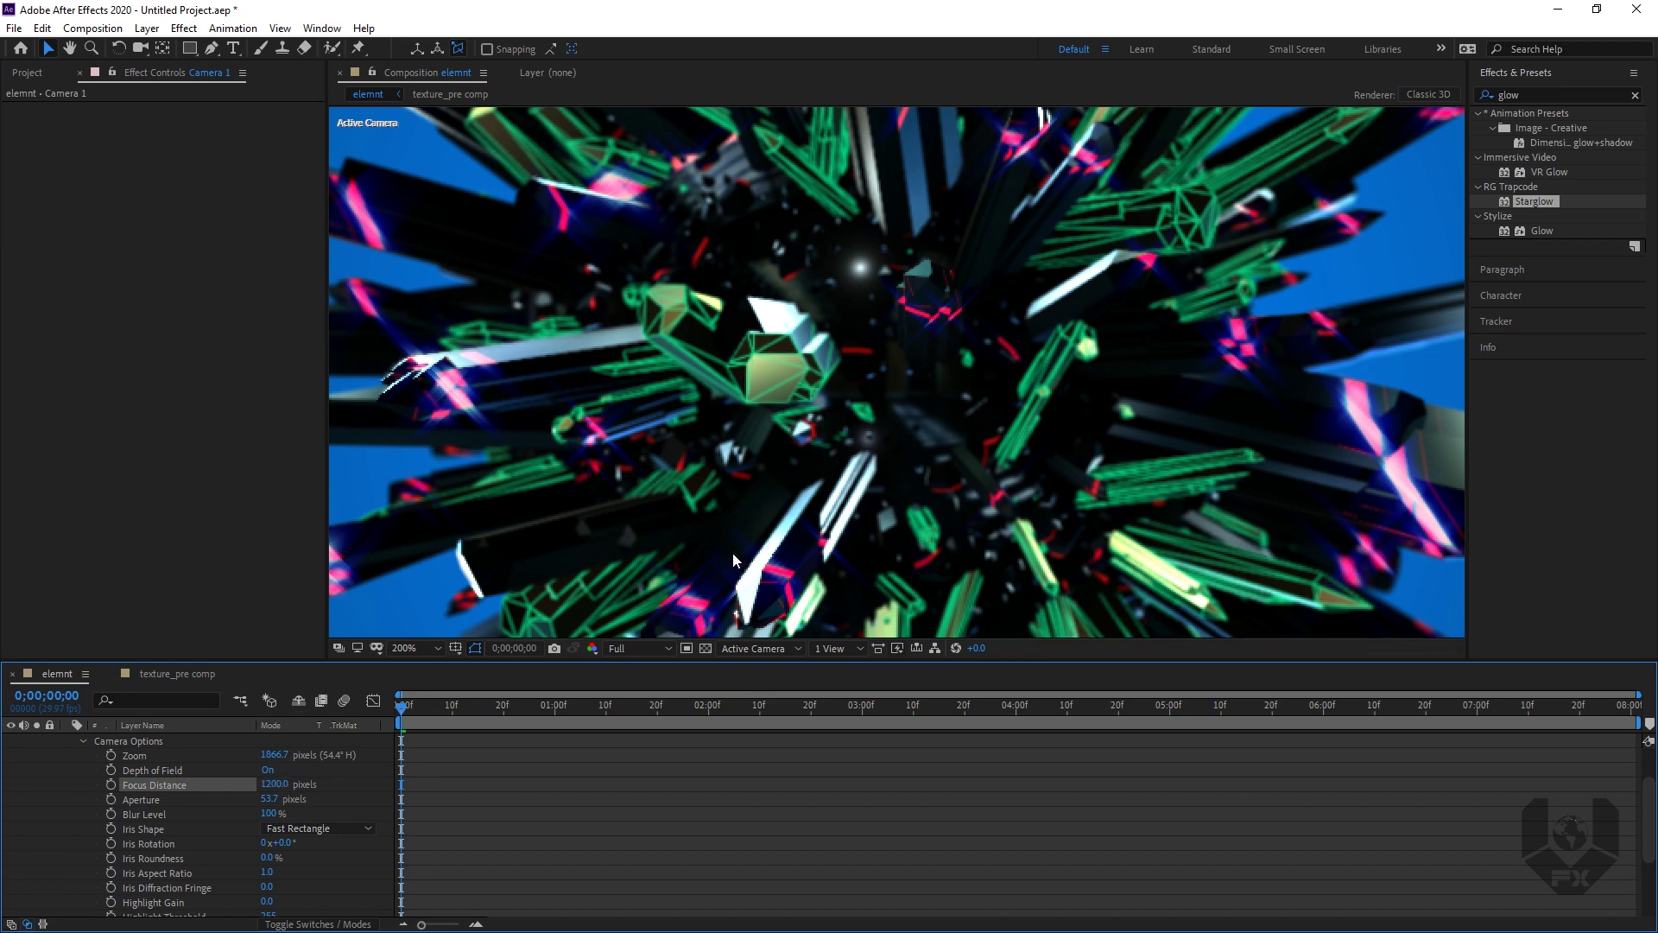
key(slash)
key(period)
key(slash)
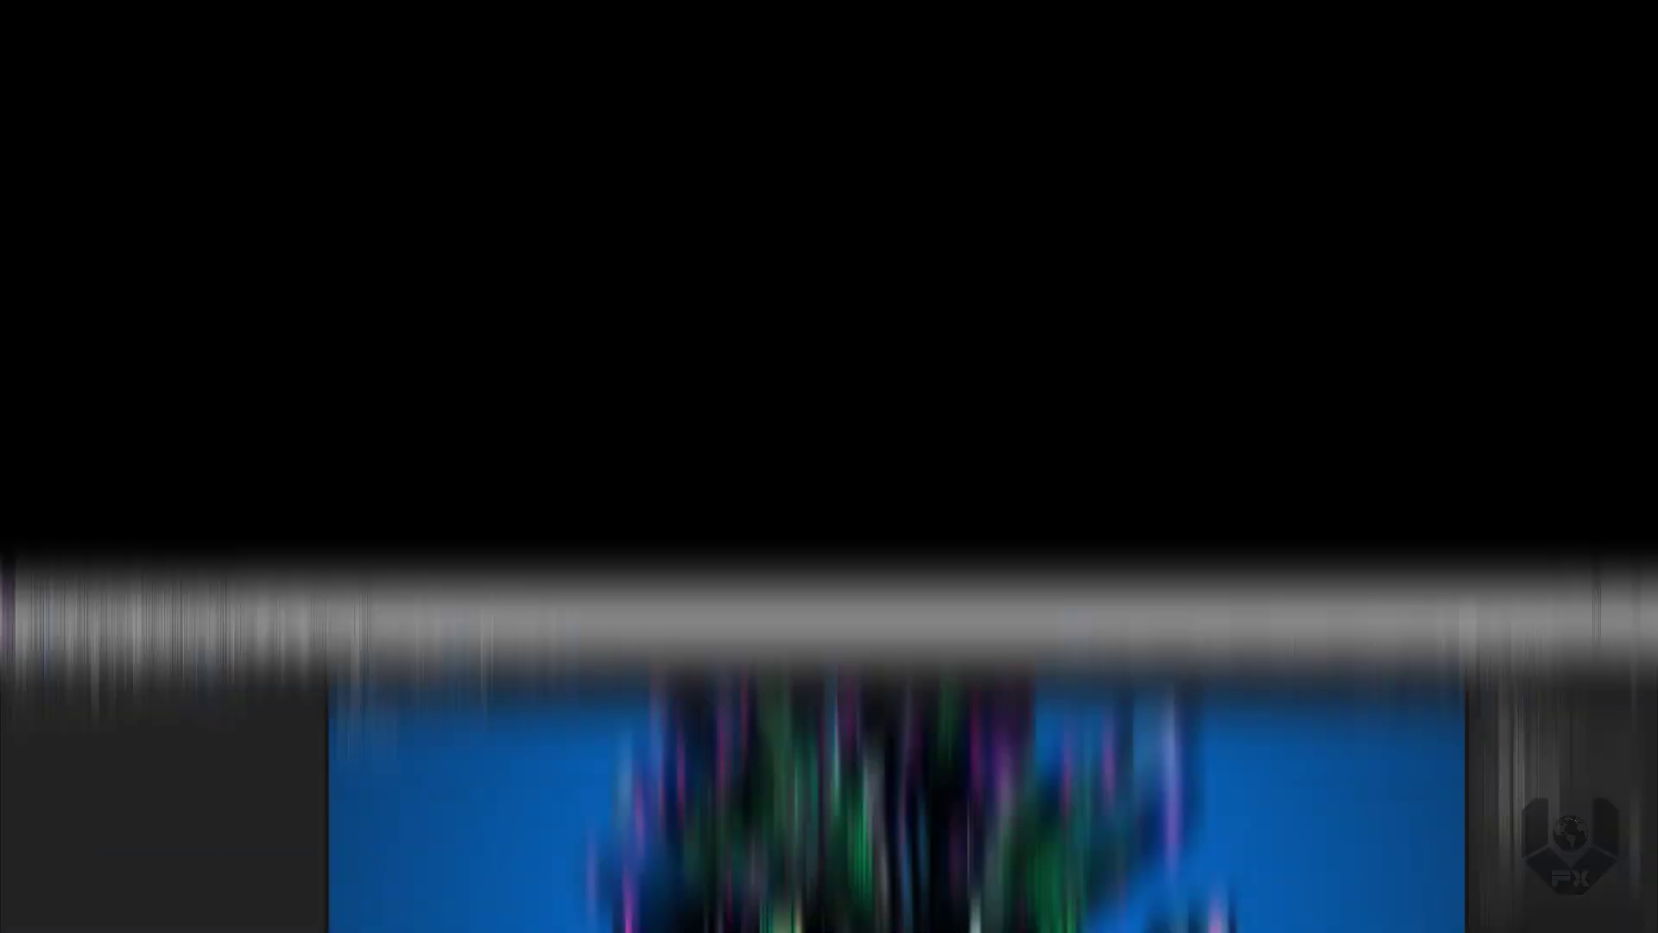